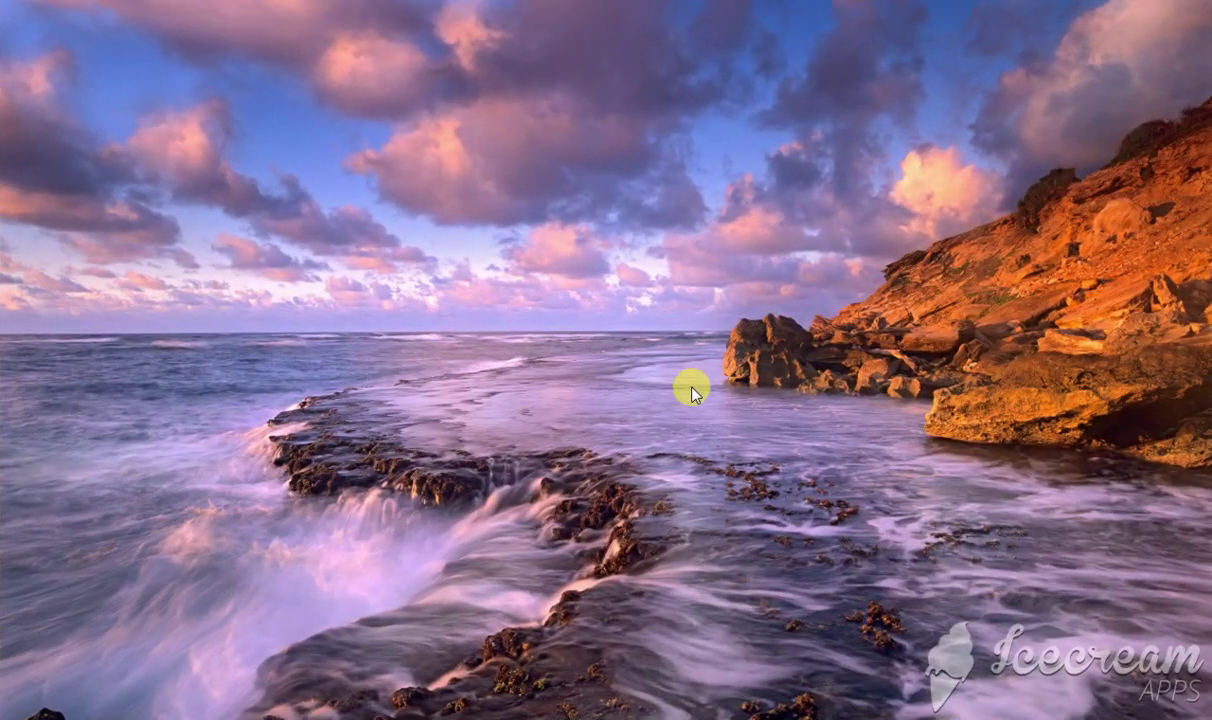
Refresh the desktop, then select and deselect the three source files in New folder (2).
{"action": "right_click", "coordinate": [626, 286]}
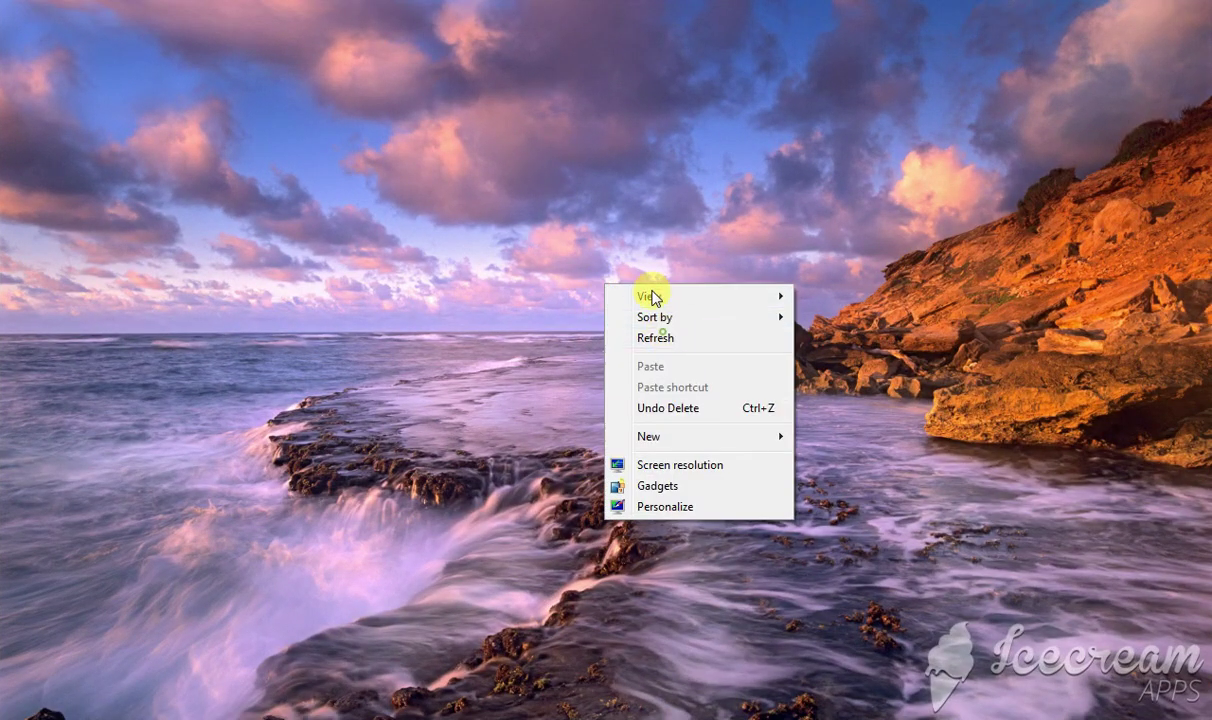
{"action": "left_click", "coordinate": [644, 296]}
{"action": "right_click", "coordinate": [628, 240]}
{"action": "left_click", "coordinate": [675, 303]}
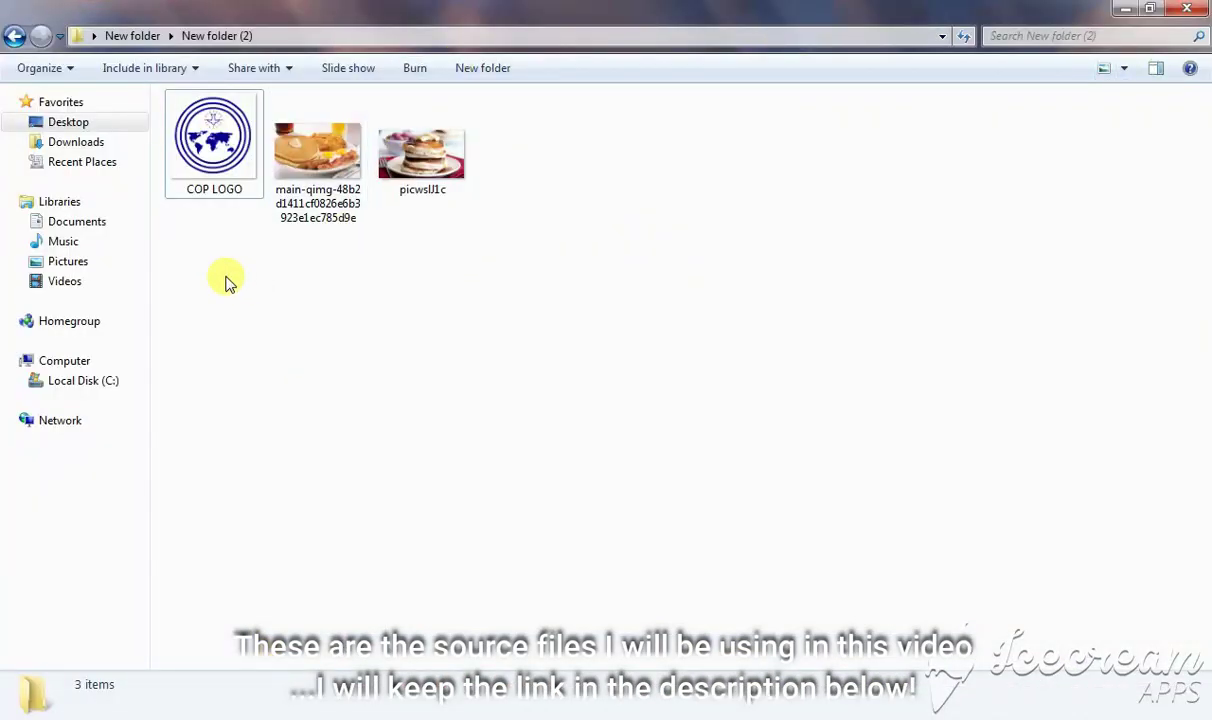
{"action": "left_click_drag", "start_coordinate": [222, 274], "coordinate": [433, 140]}
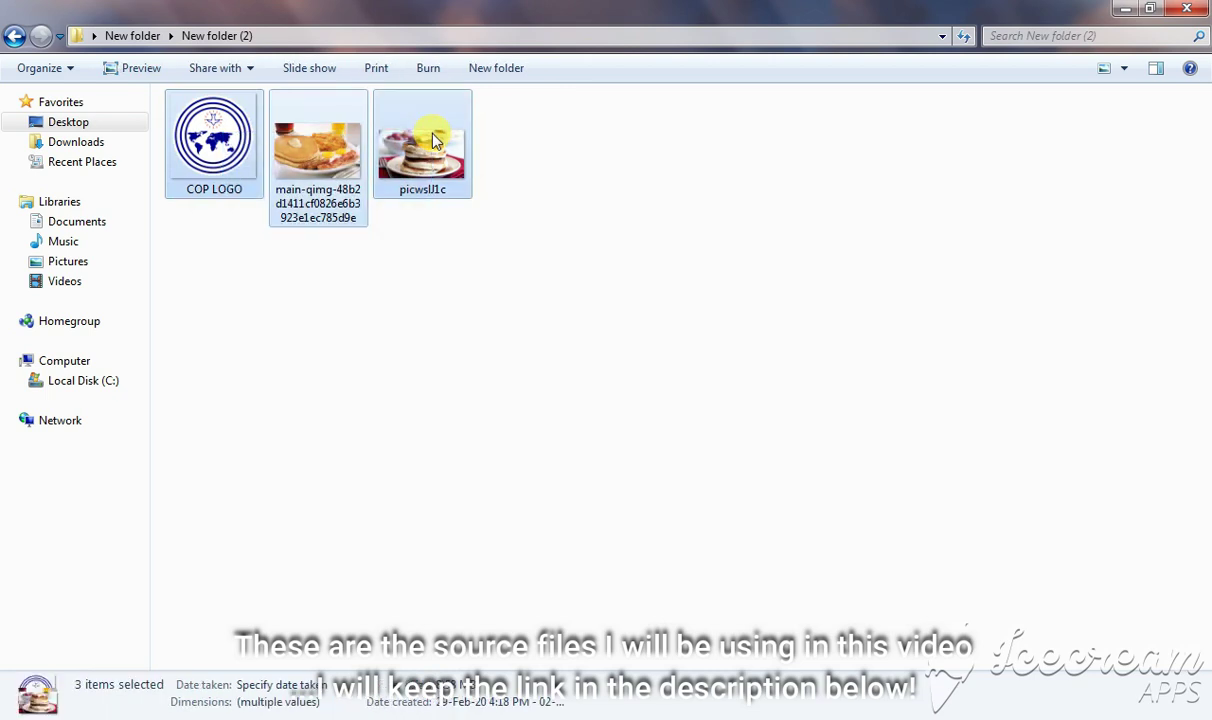
{"action": "left_click", "coordinate": [537, 150]}
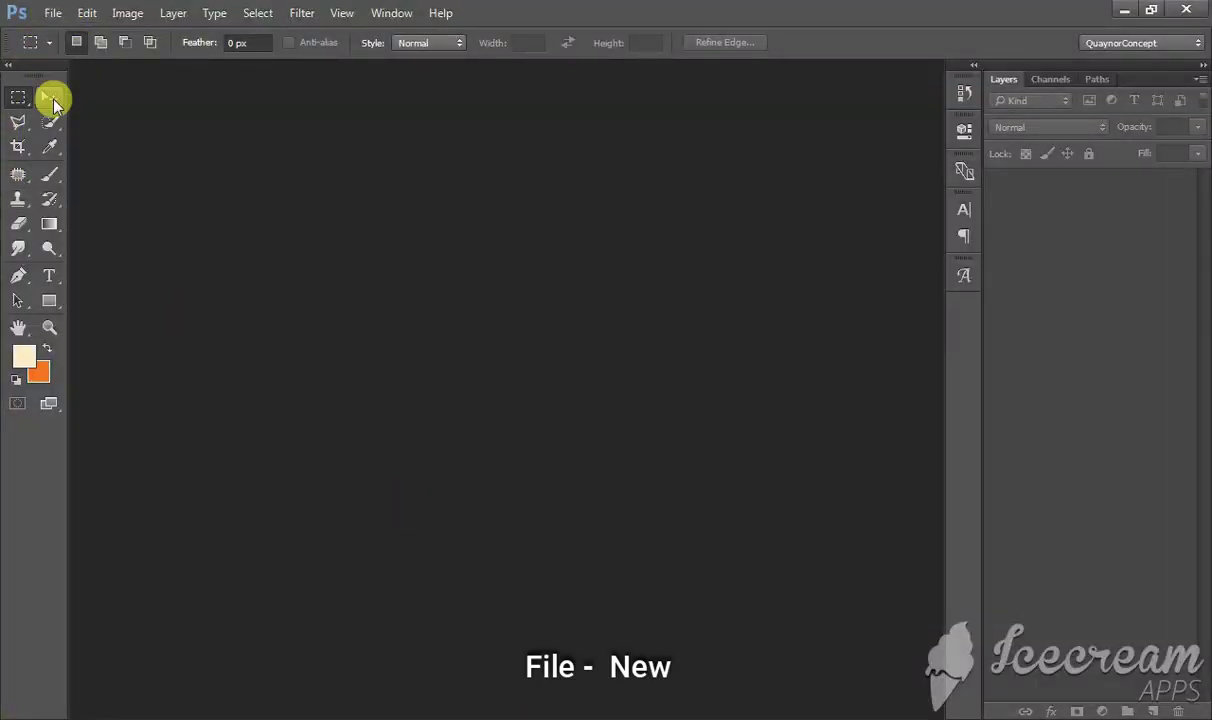
Create Untitled-1: 4 × 4 in, 300 ppi, RGB Color 8 bit, white background.
{"action": "left_click", "coordinate": [49, 97]}
{"action": "left_click", "coordinate": [52, 12]}
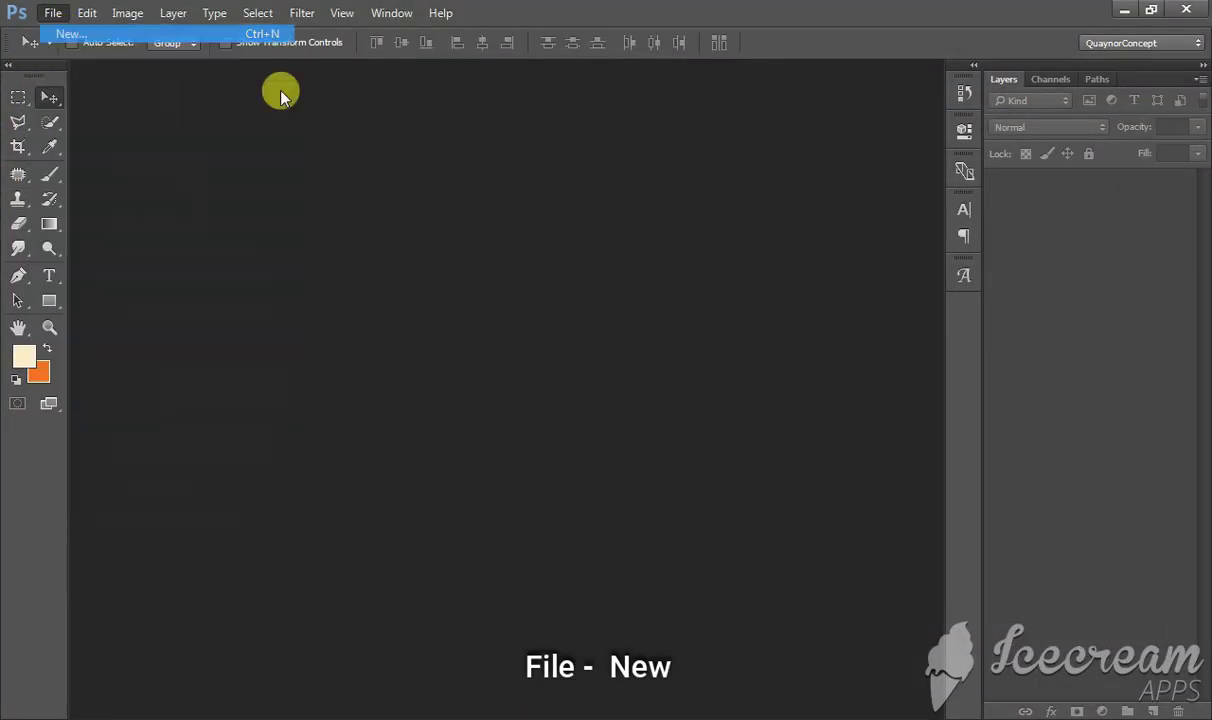
{"action": "left_click", "coordinate": [533, 238]}
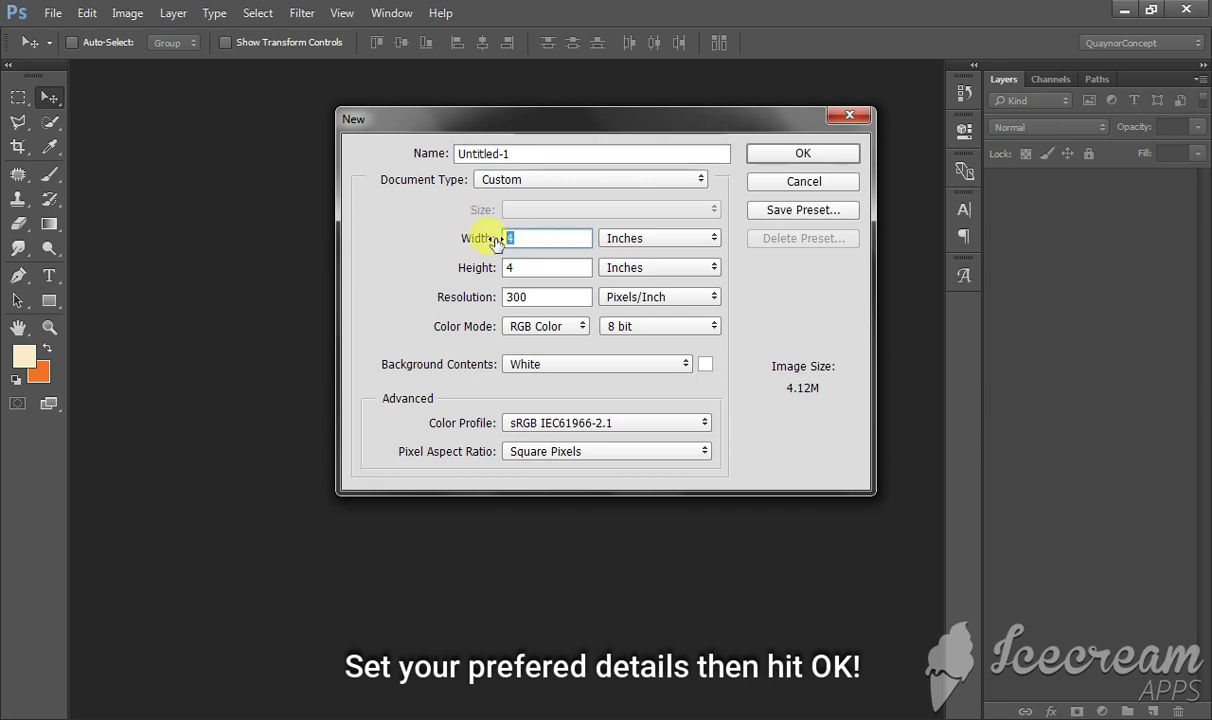
{"action": "double_click", "coordinate": [541, 295]}
{"action": "left_click", "coordinate": [545, 327]}
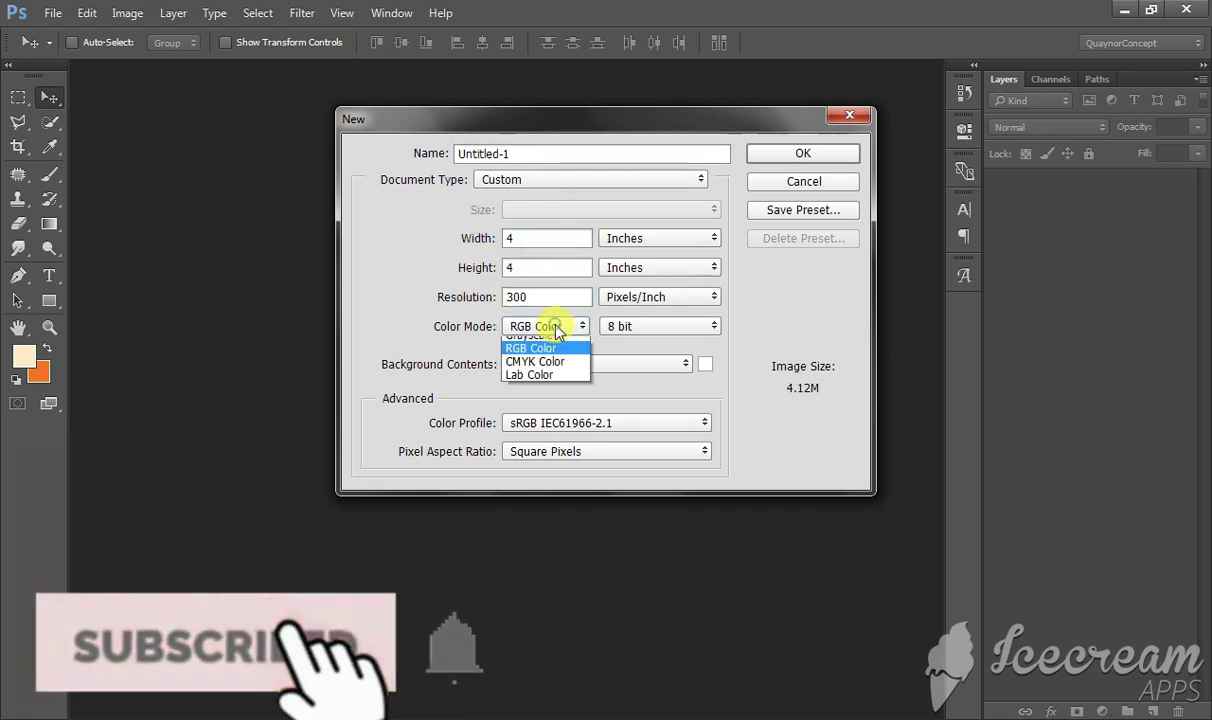
{"action": "left_click", "coordinate": [535, 368]}
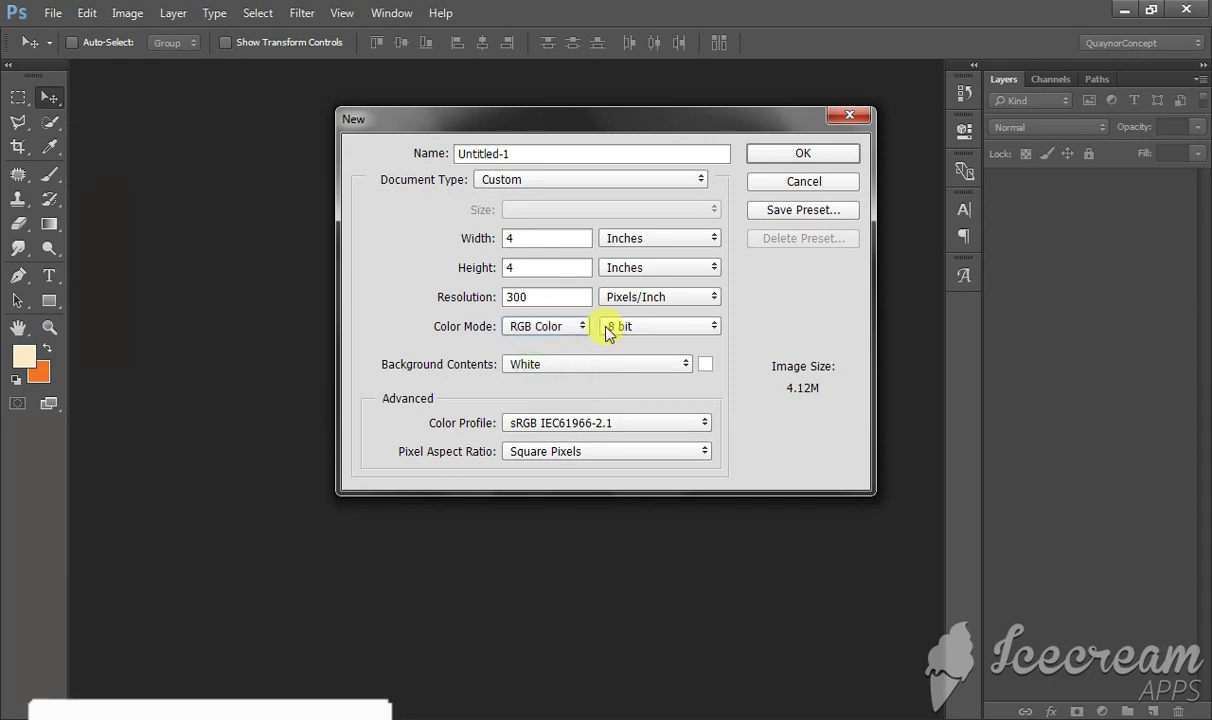
{"action": "left_click", "coordinate": [607, 330]}
{"action": "left_click", "coordinate": [614, 358]}
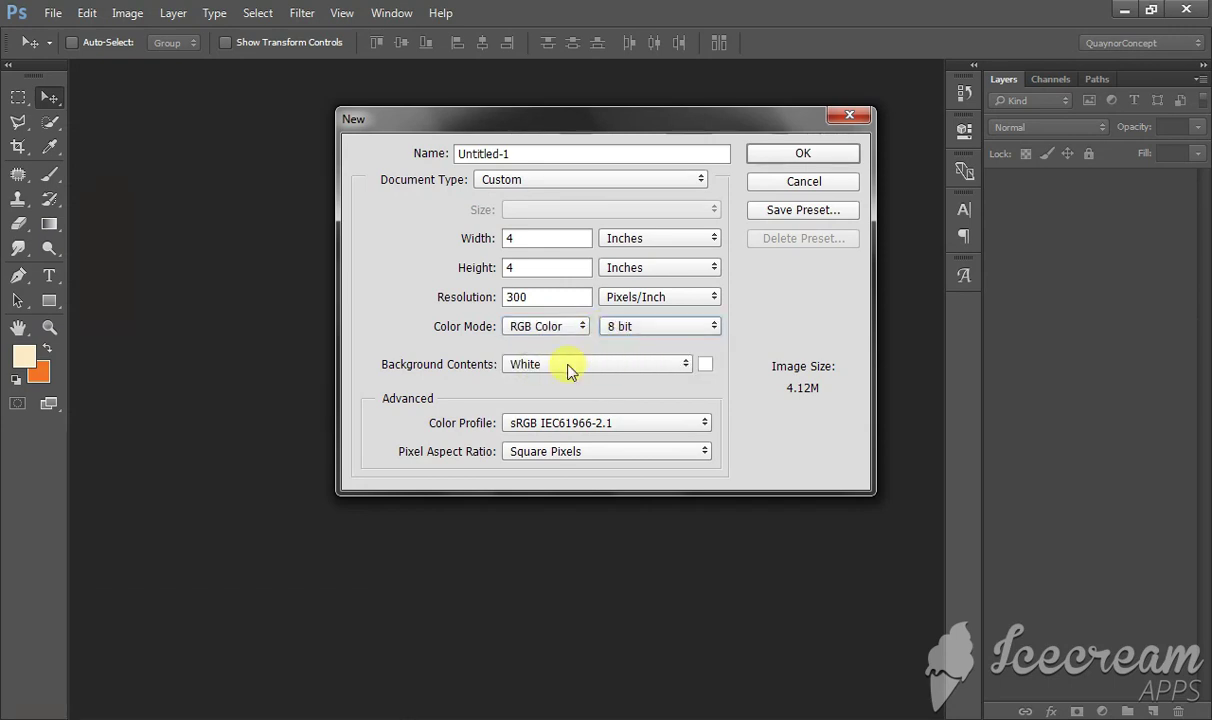
{"action": "left_click", "coordinate": [570, 367]}
{"action": "left_click", "coordinate": [538, 386]}
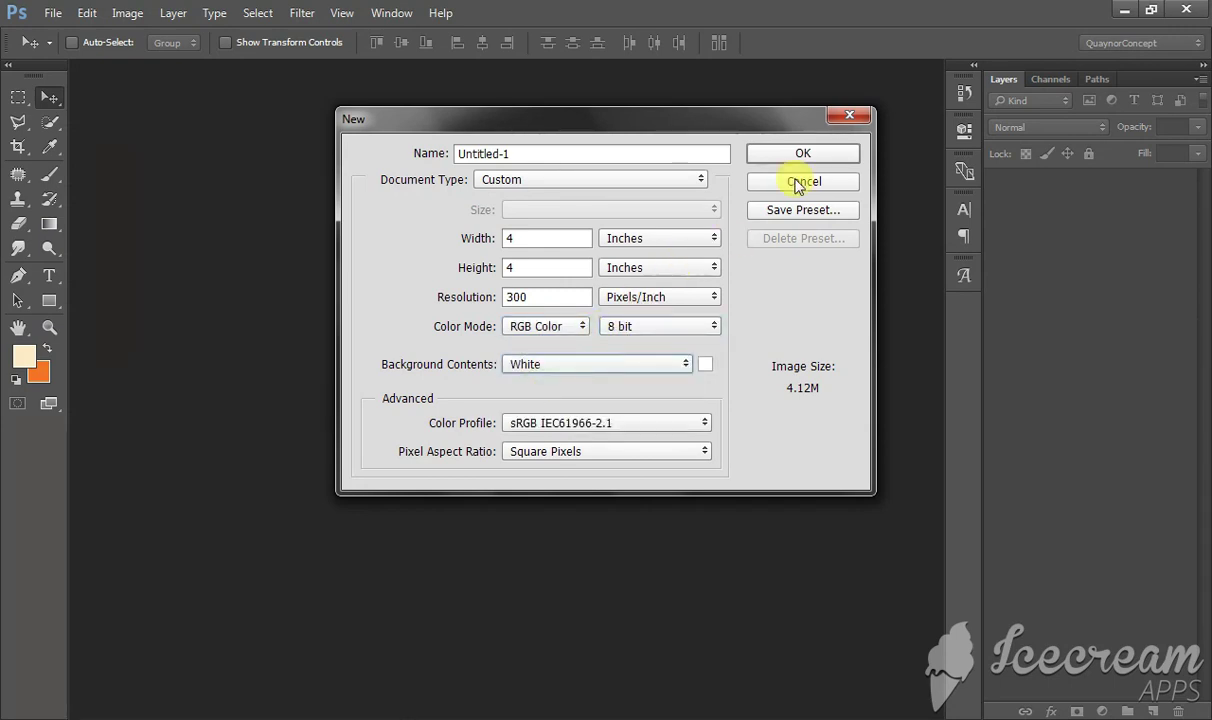
{"action": "left_click", "coordinate": [805, 155]}
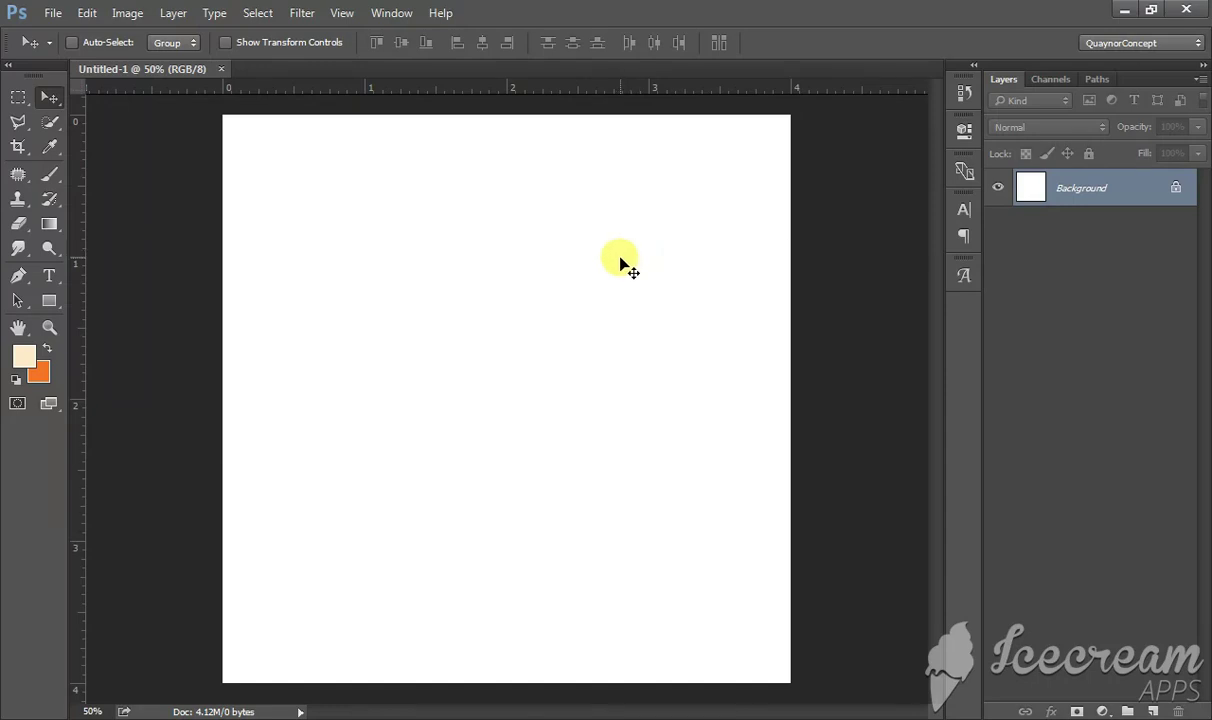
Place the main-qimg breakfast photo on the canvas, scaled to about 75% and shifted right.
{"action": "key", "text": "ctrl+minus"}
{"action": "key", "text": "ctrl+minus"}
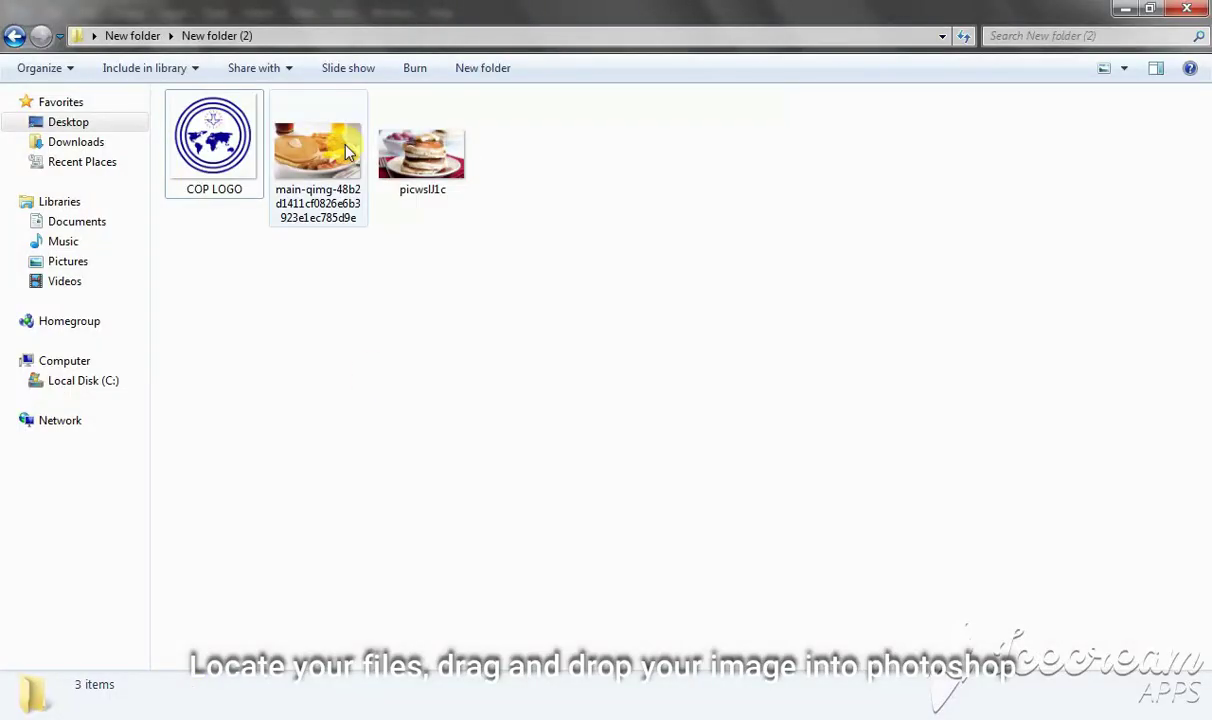
{"action": "left_click_drag", "start_coordinate": [333, 148], "coordinate": [424, 390]}
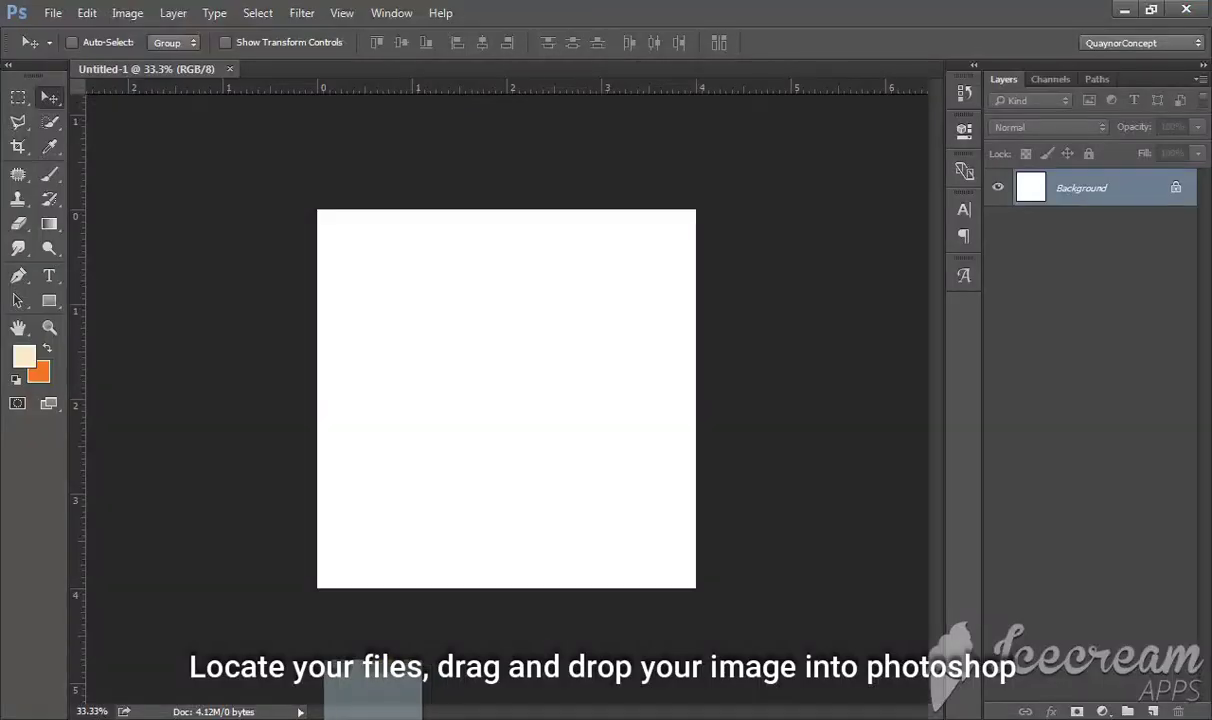
{"action": "left_click_drag", "start_coordinate": [424, 390], "coordinate": [606, 474]}
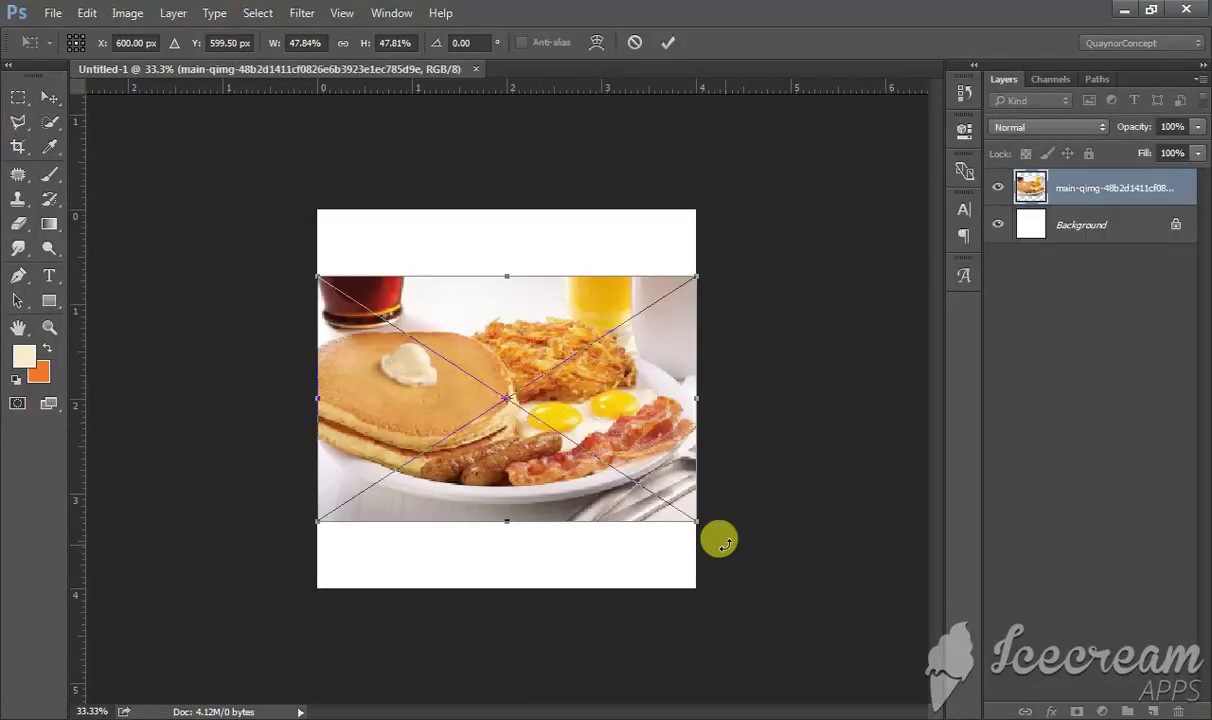
{"action": "left_click_drag", "start_coordinate": [693, 516], "coordinate": [787, 619]}
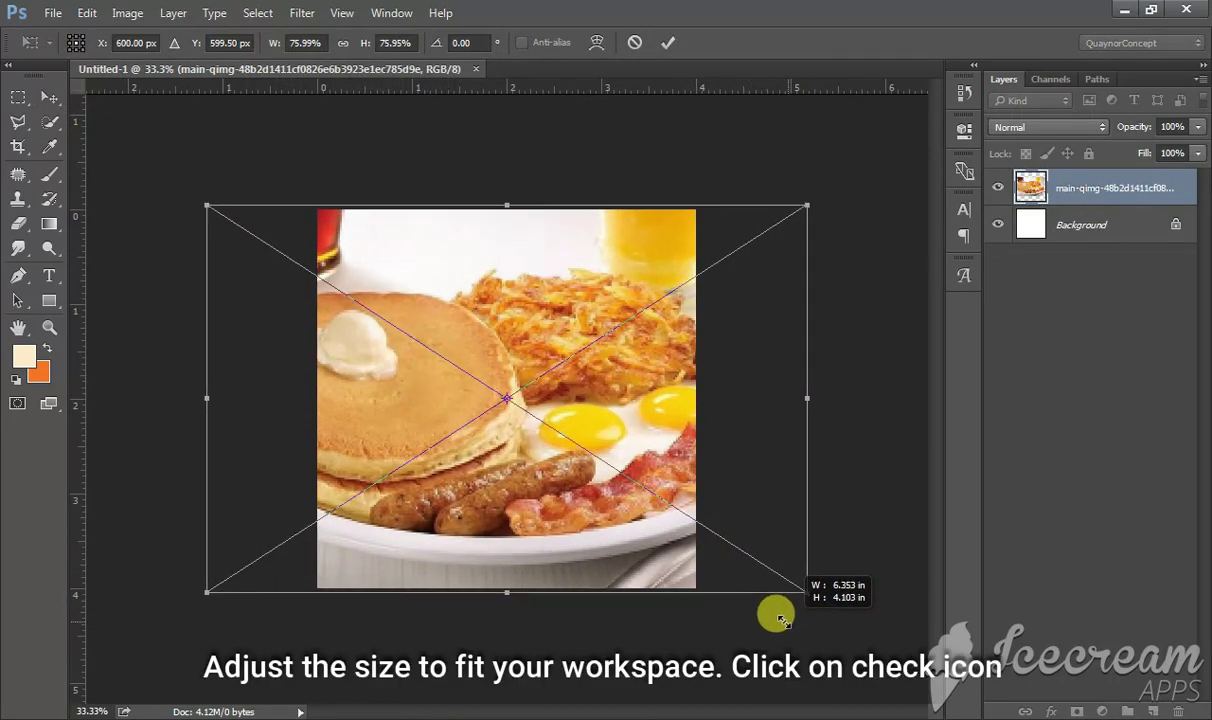
{"action": "left_click_drag", "start_coordinate": [787, 619], "coordinate": [776, 611]}
{"action": "left_click_drag", "start_coordinate": [616, 507], "coordinate": [646, 507]}
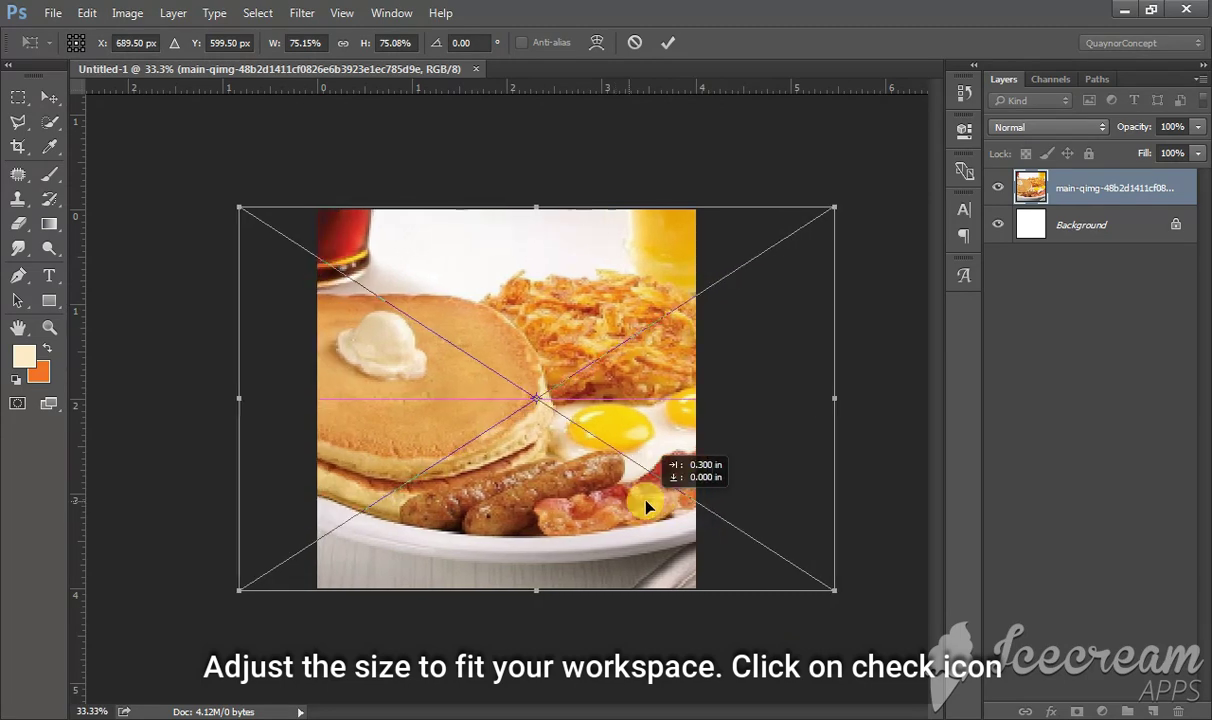
{"action": "left_click", "coordinate": [665, 42]}
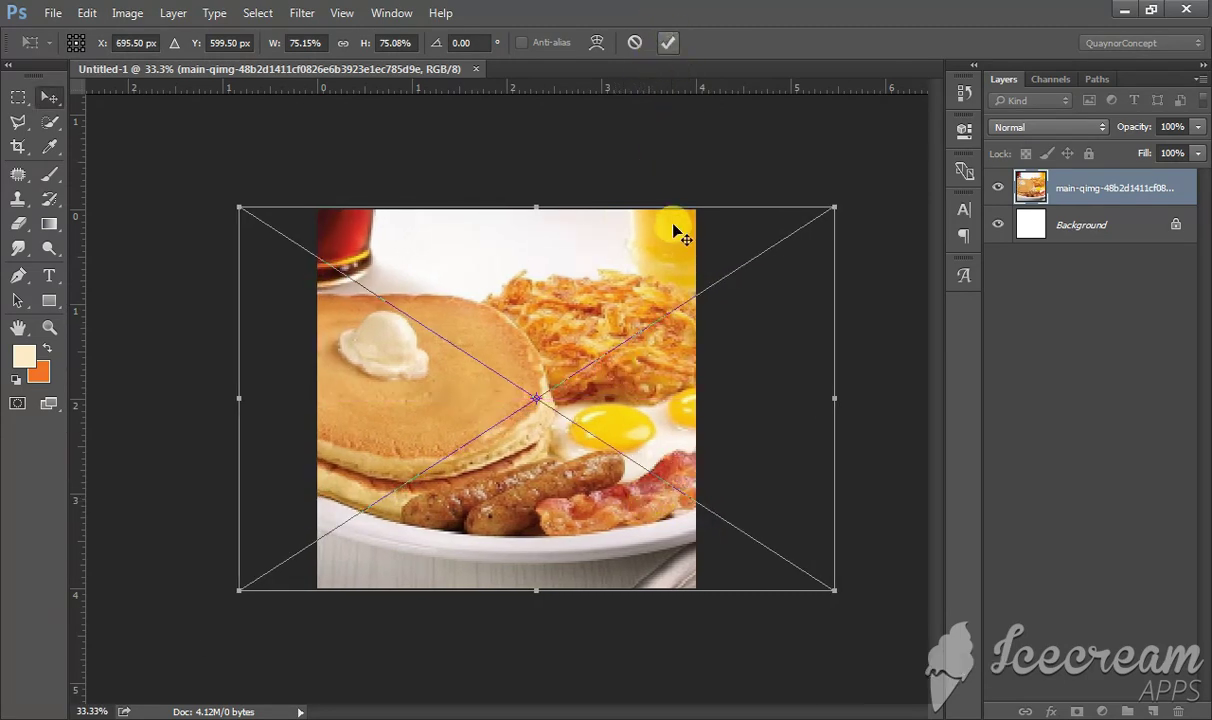
Apply a 17.7-pixel Gaussian Blur smart filter to the breakfast photo and collapse its filters.
{"action": "left_click", "coordinate": [304, 16]}
{"action": "mouse_move", "coordinate": [311, 222]}
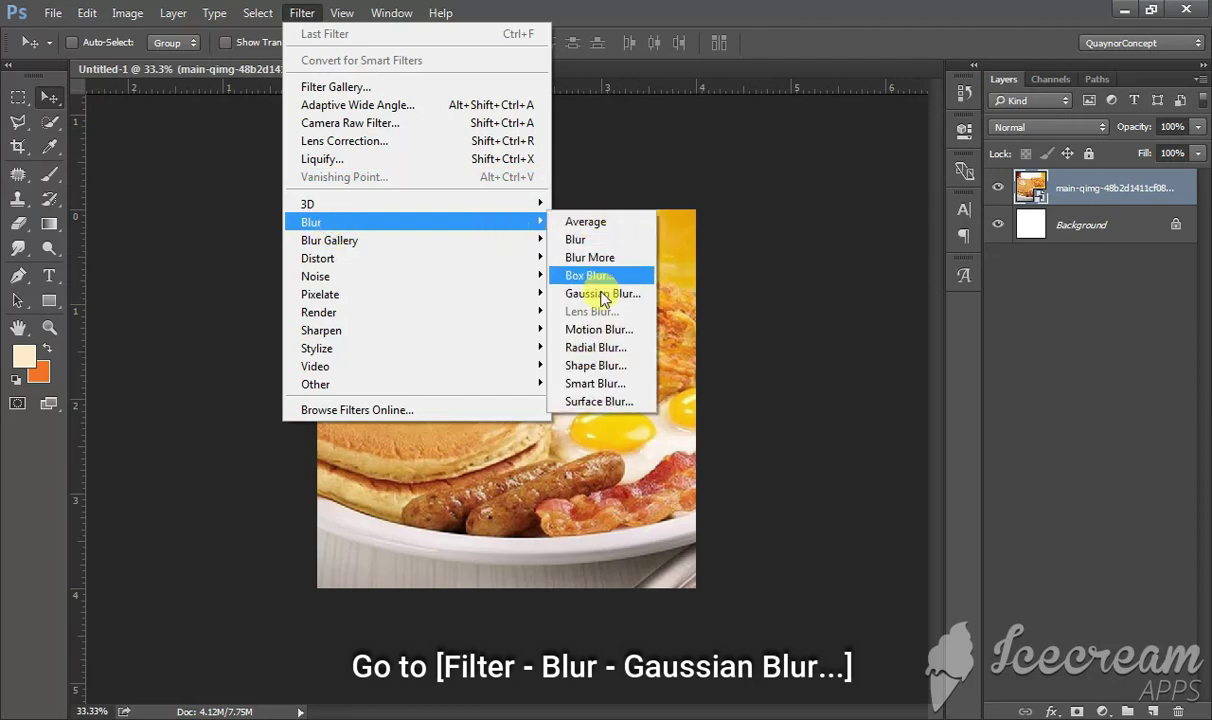
{"action": "left_click", "coordinate": [603, 294]}
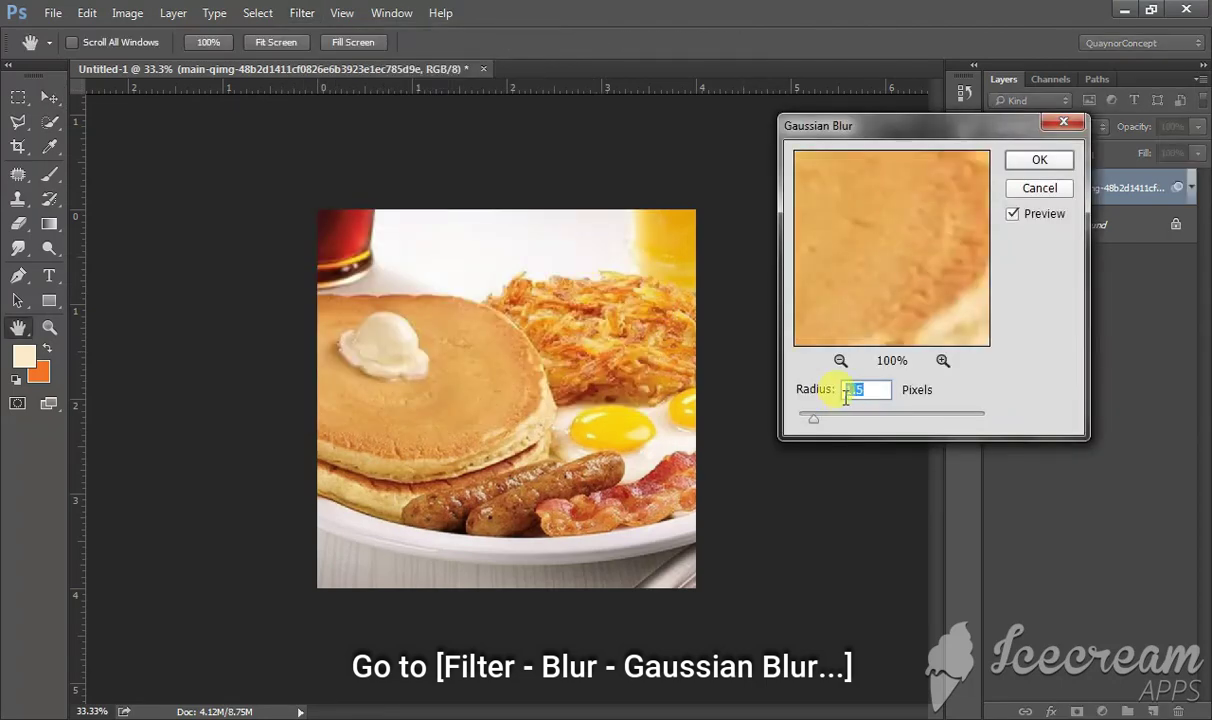
{"action": "left_click_drag", "start_coordinate": [858, 390], "coordinate": [819, 391]}
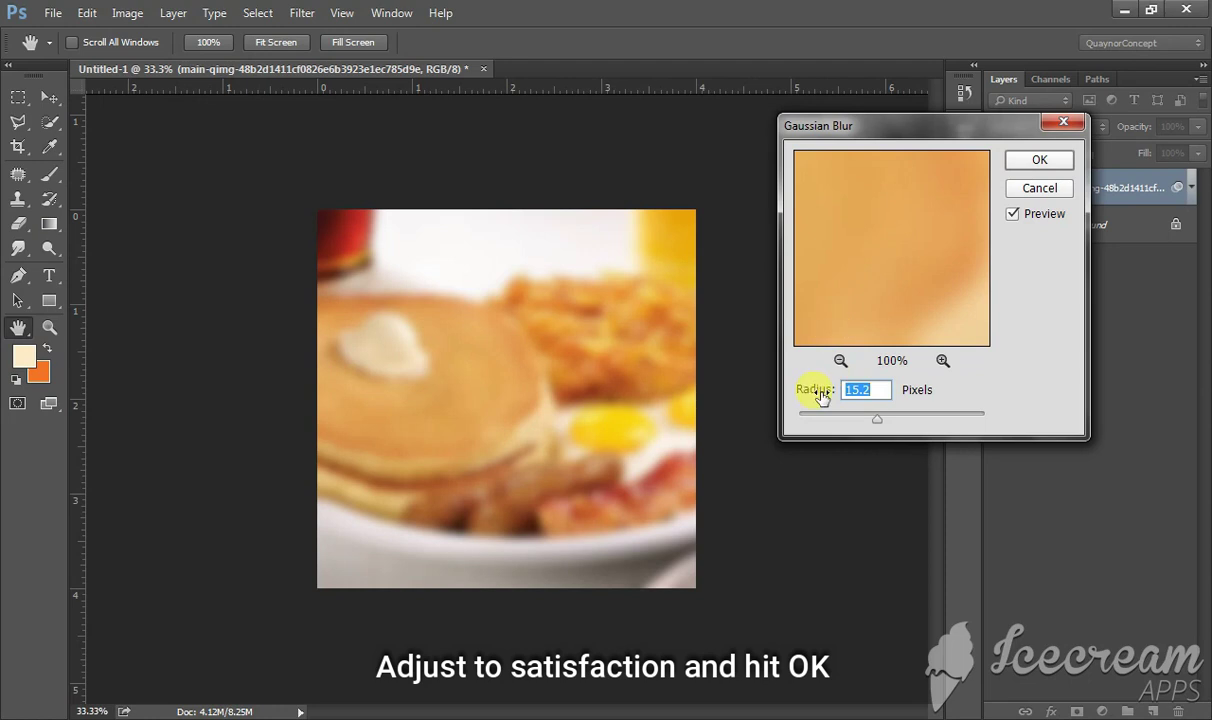
{"action": "left_click_drag", "start_coordinate": [818, 393], "coordinate": [828, 392]}
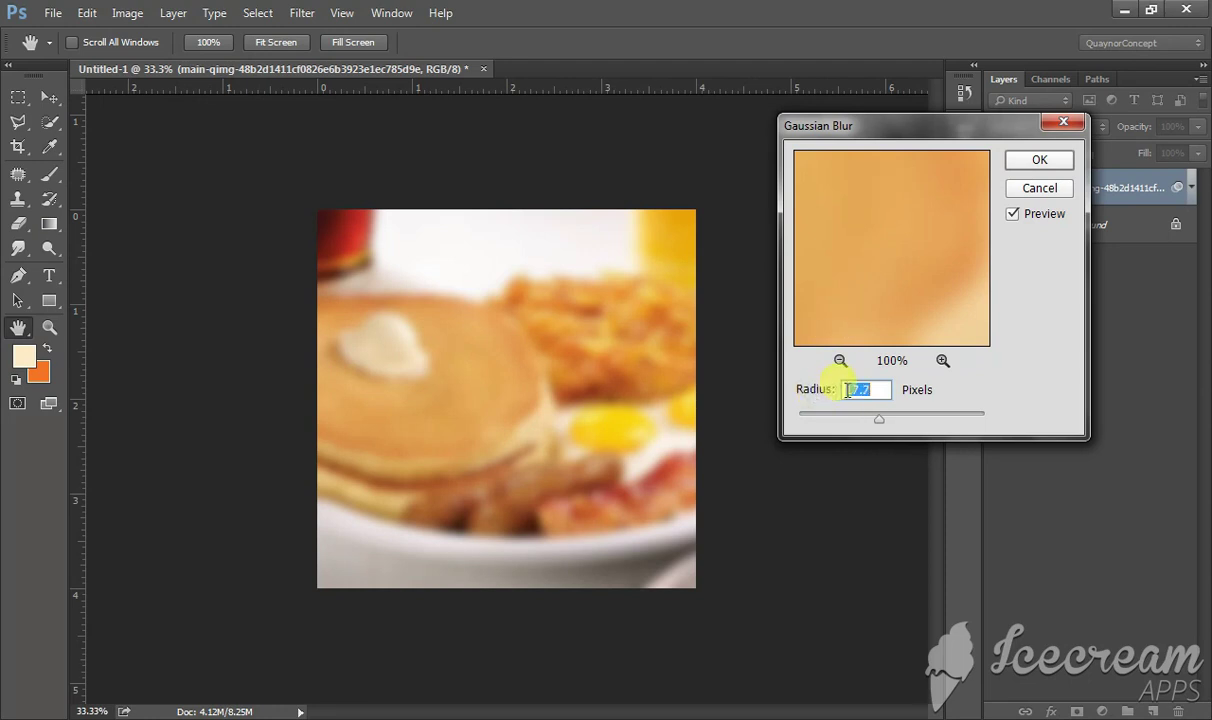
{"action": "left_click", "coordinate": [1034, 162]}
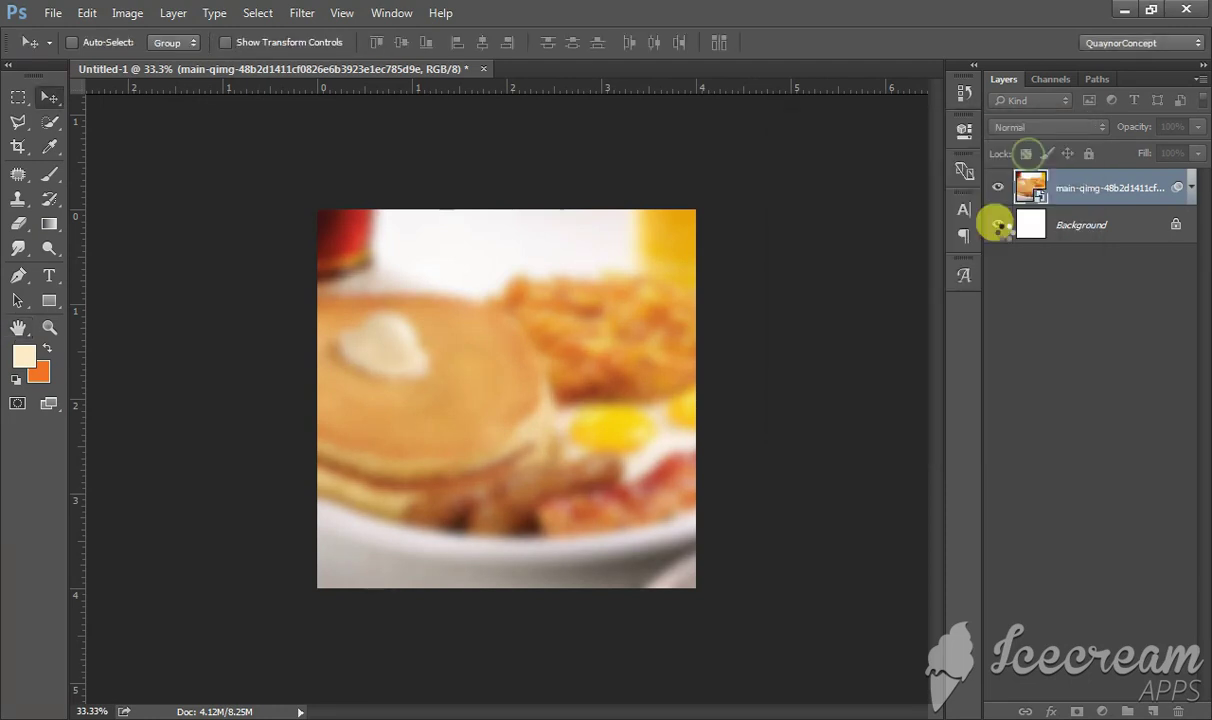
{"action": "left_click", "coordinate": [1190, 187]}
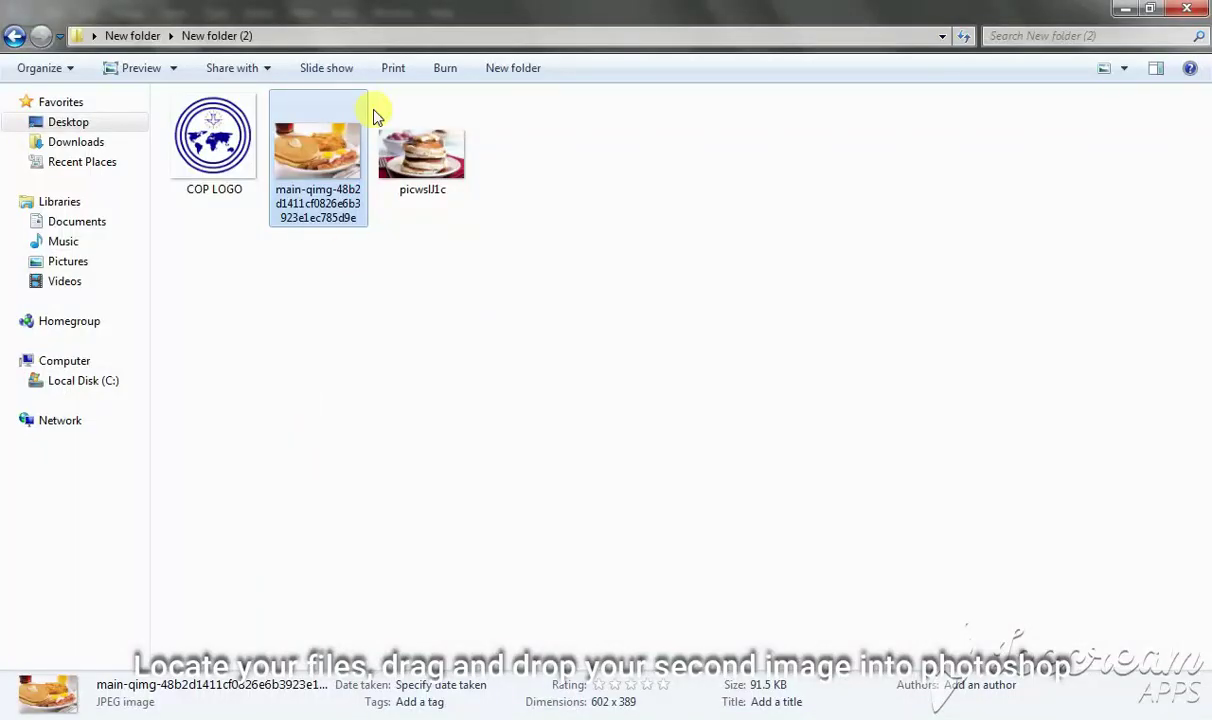
Place the picwslJ1c pancake-stack photo across the middle at about 101%, nudged right.
{"action": "left_click_drag", "start_coordinate": [392, 127], "coordinate": [355, 655]}
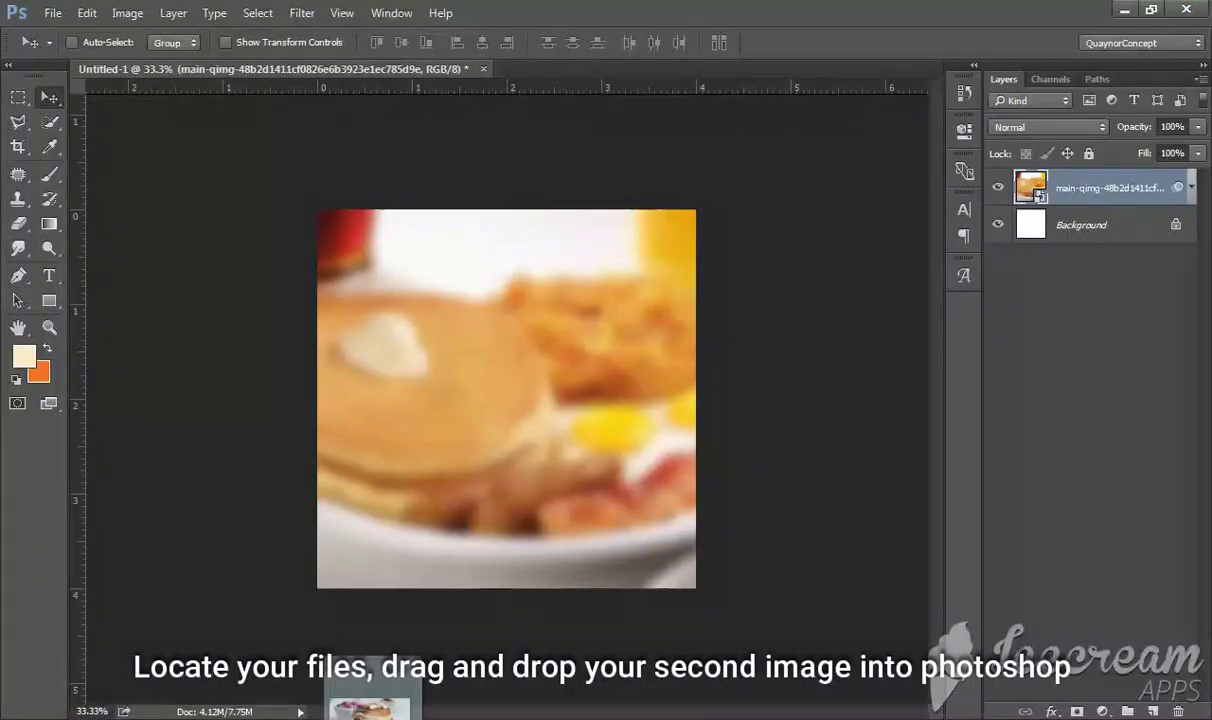
{"action": "left_click_drag", "start_coordinate": [355, 505], "coordinate": [485, 350]}
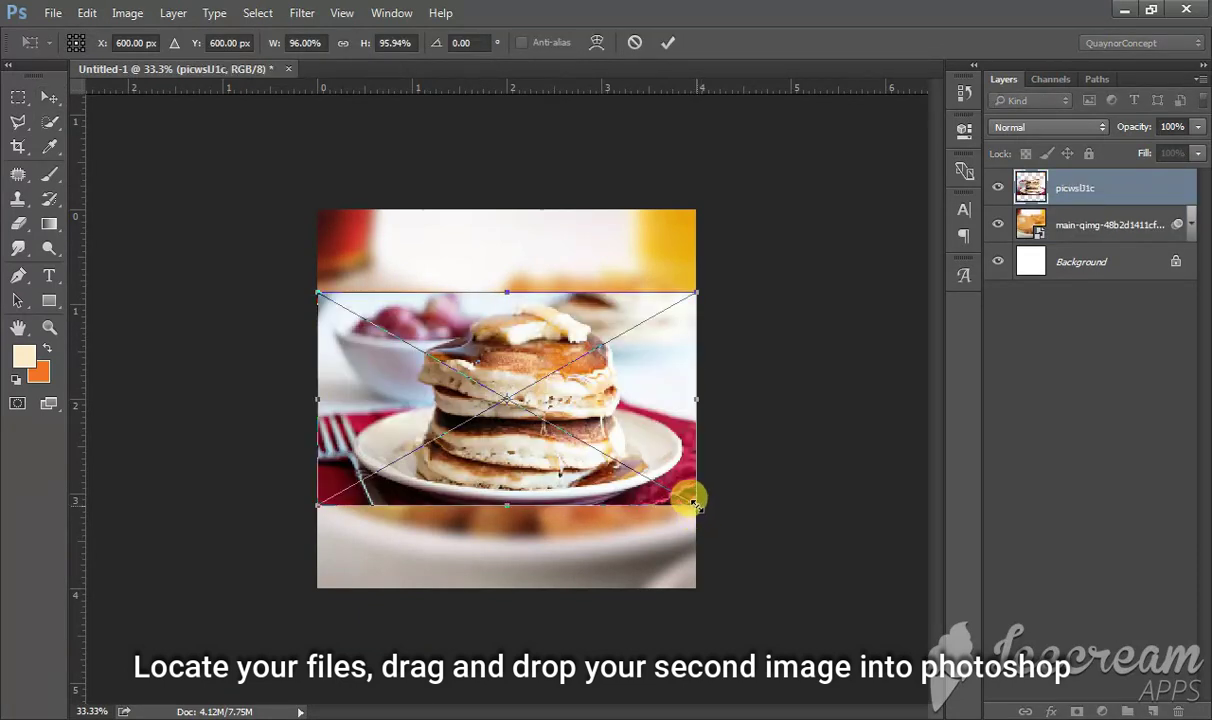
{"action": "mouse_move", "coordinate": [694, 505]}
{"action": "left_mouse_down"}
{"action": "mouse_move", "coordinate": [718, 515]}
{"action": "mouse_move", "coordinate": [705, 511]}
{"action": "left_mouse_up"}
{"action": "left_click_drag", "start_coordinate": [582, 412], "coordinate": [593, 406]}
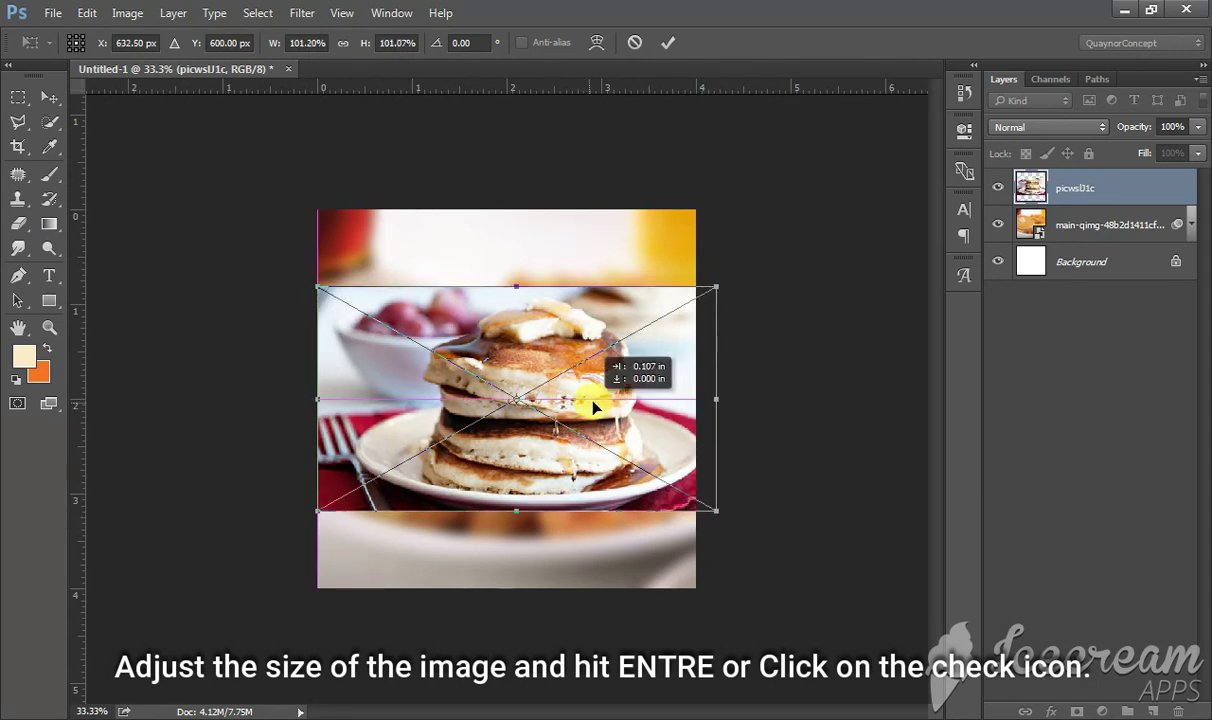
{"action": "left_click", "coordinate": [665, 42]}
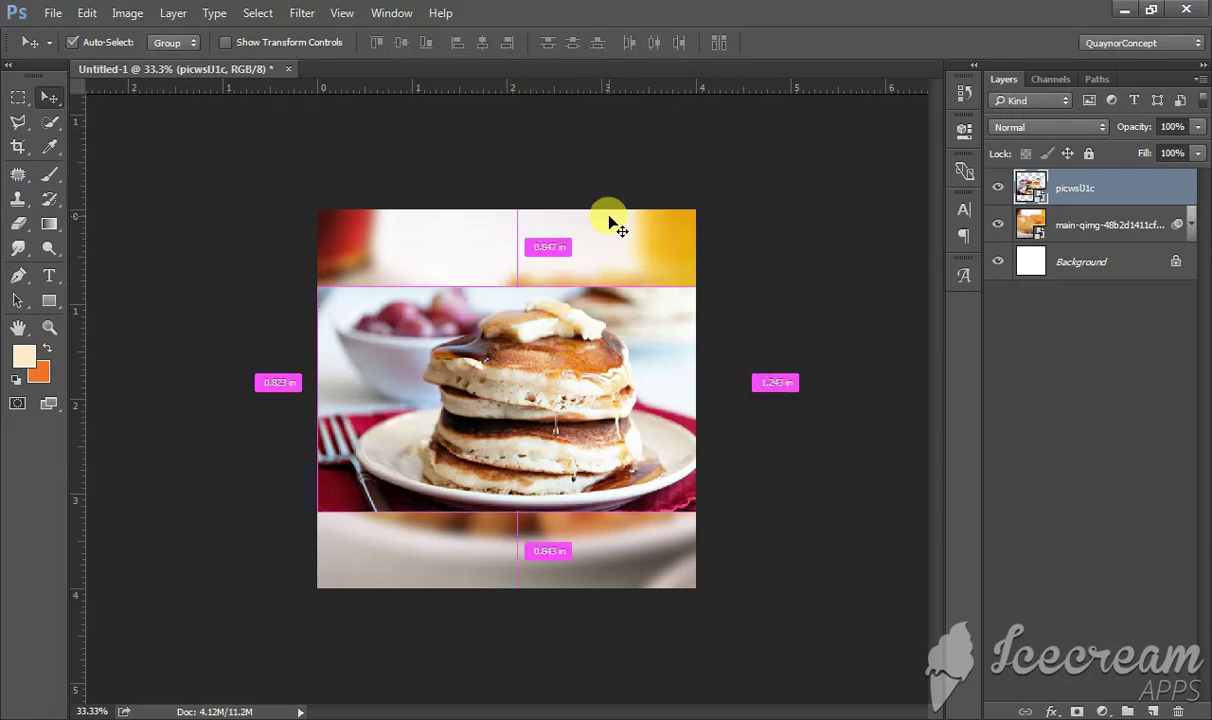
{"action": "key", "text": "ctrl+0"}
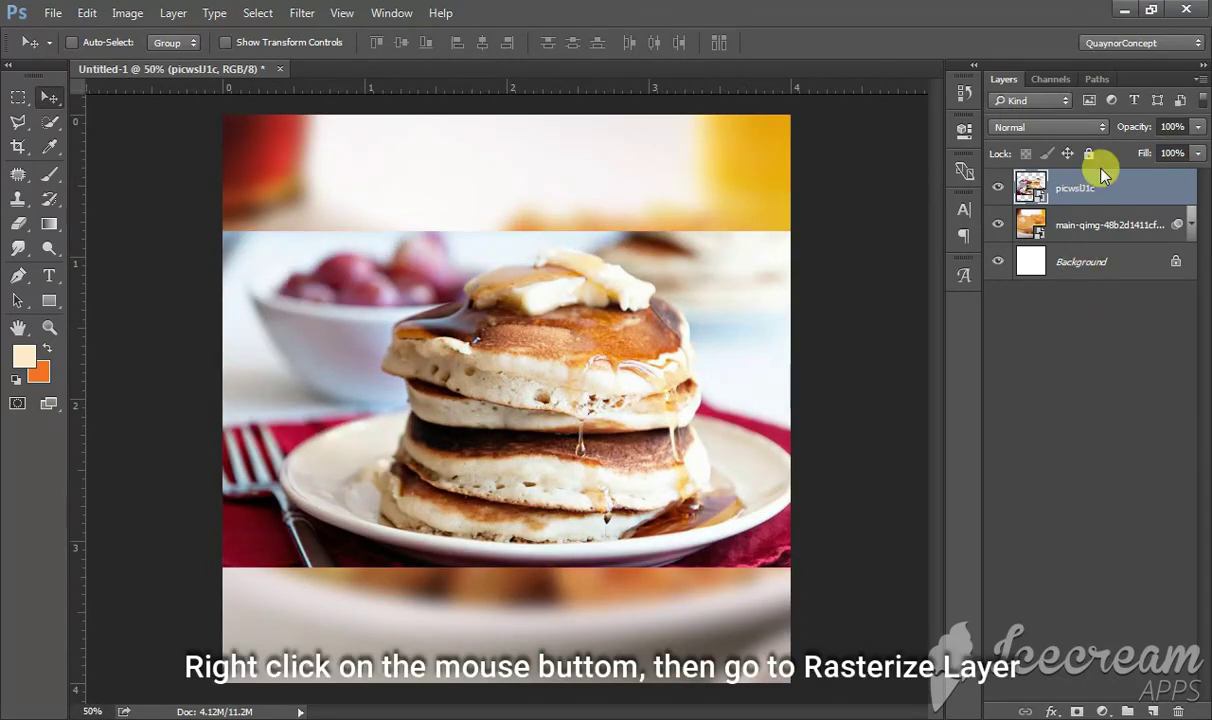
Rasterize the pancake-stack layer and add a layer mask to it.
{"action": "right_click", "coordinate": [1094, 186]}
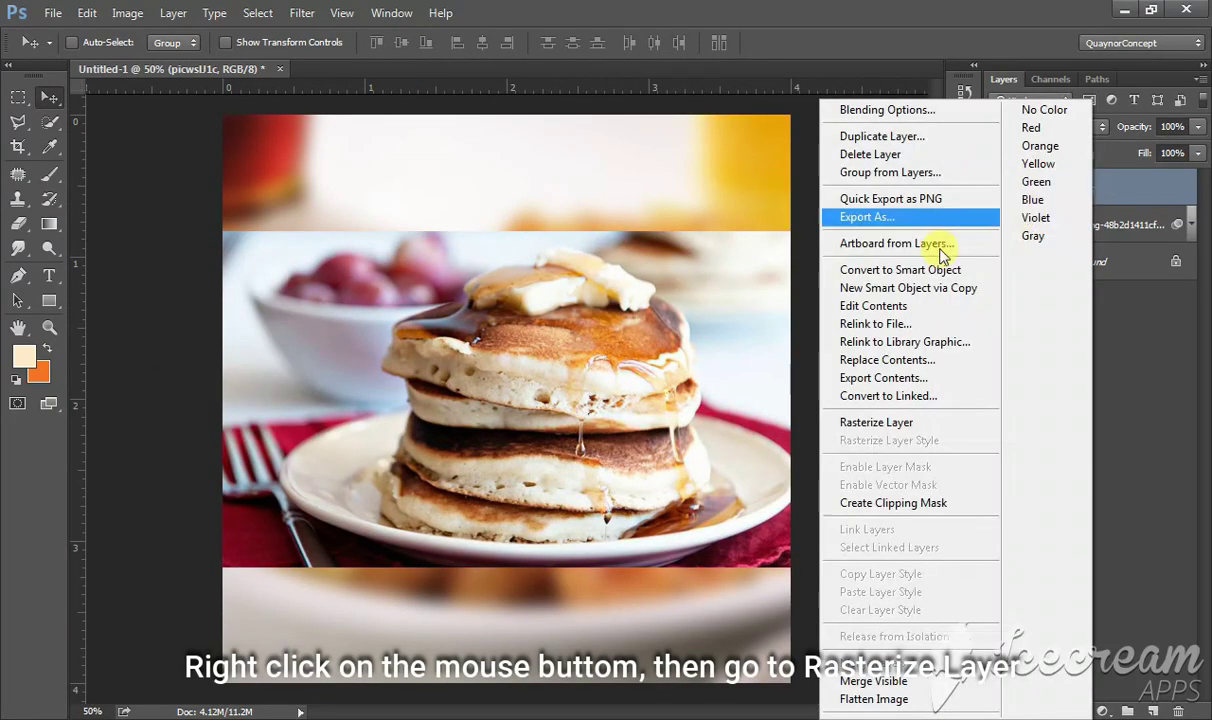
{"action": "left_click", "coordinate": [875, 422]}
{"action": "left_click", "coordinate": [1076, 712]}
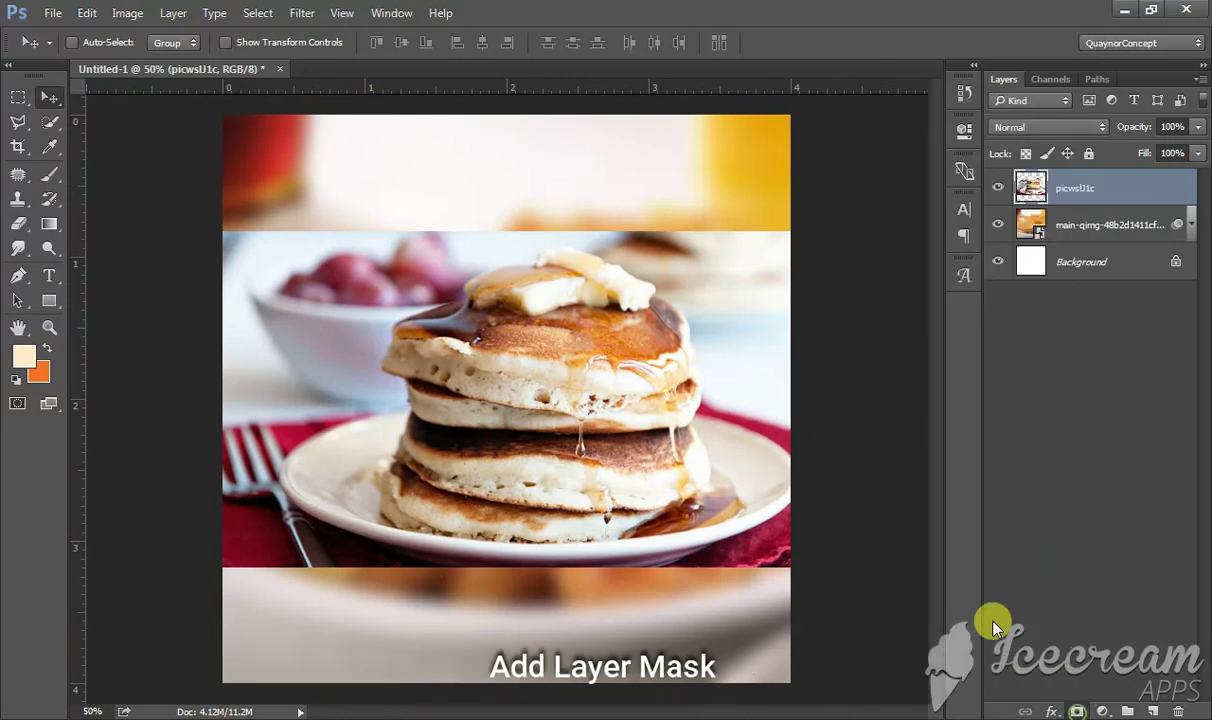
Set the Brush tool to a 266 px tip with 0% hardness.
{"action": "left_click", "coordinate": [49, 174]}
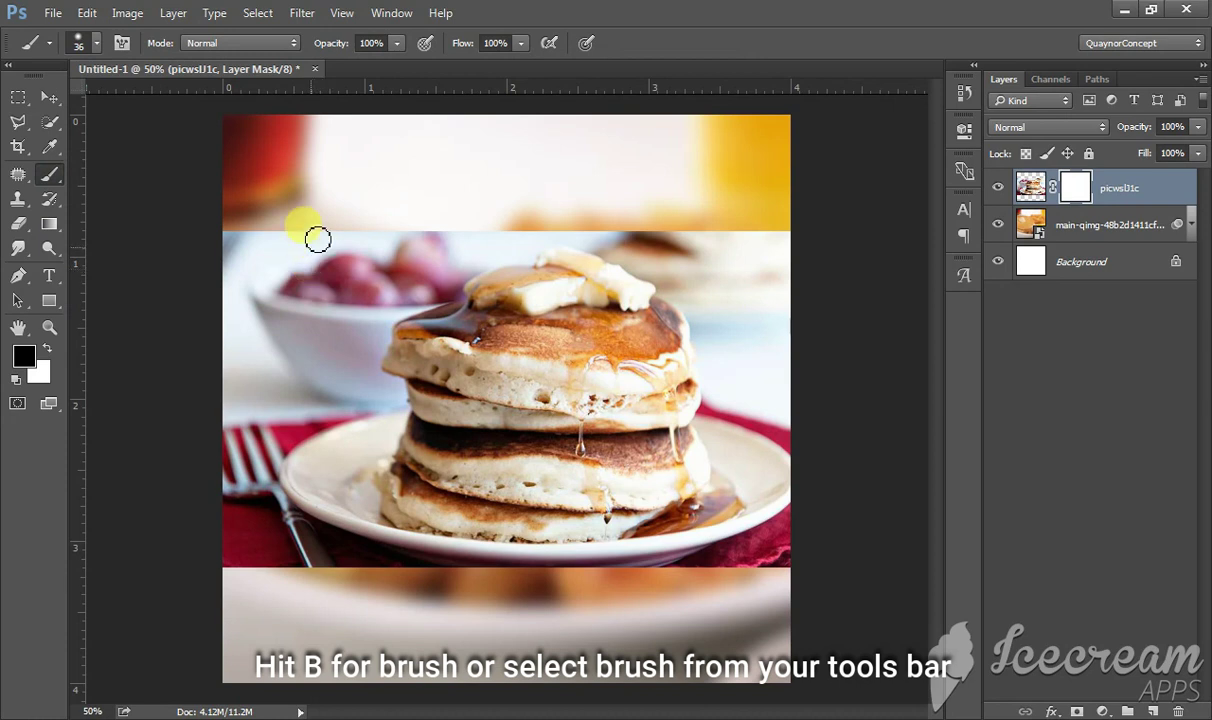
{"action": "right_click", "coordinate": [393, 242]}
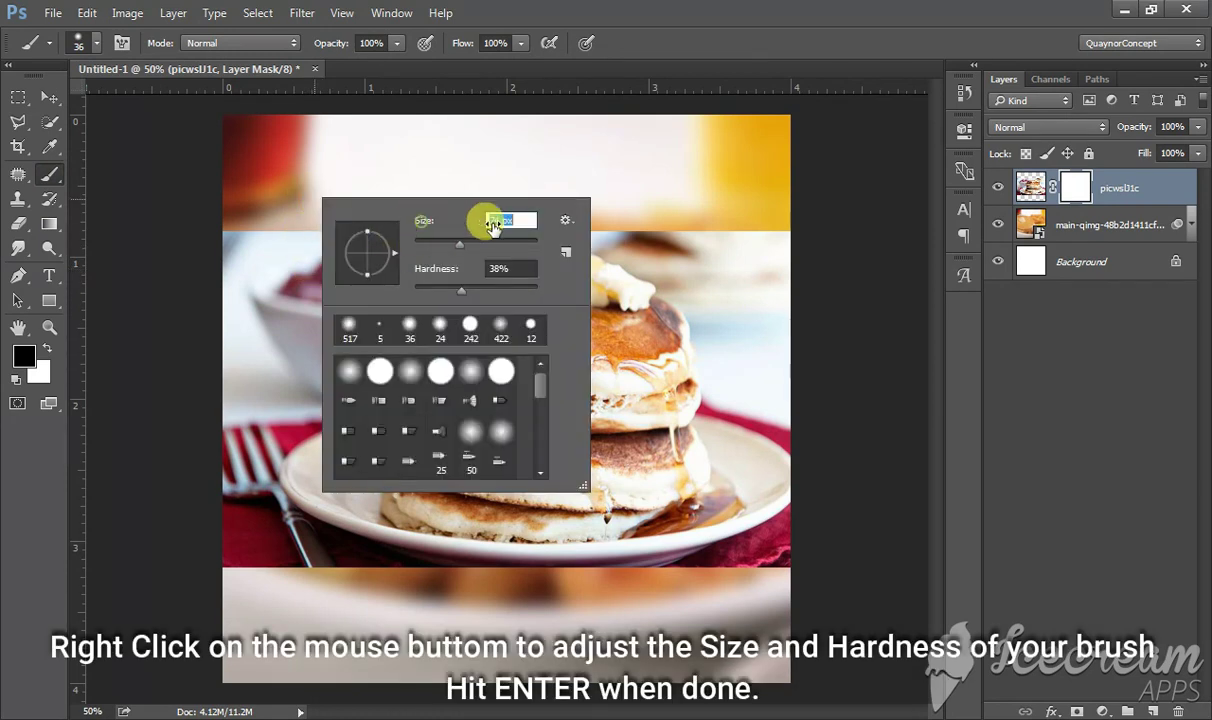
{"action": "left_click_drag", "start_coordinate": [421, 226], "coordinate": [560, 218]}
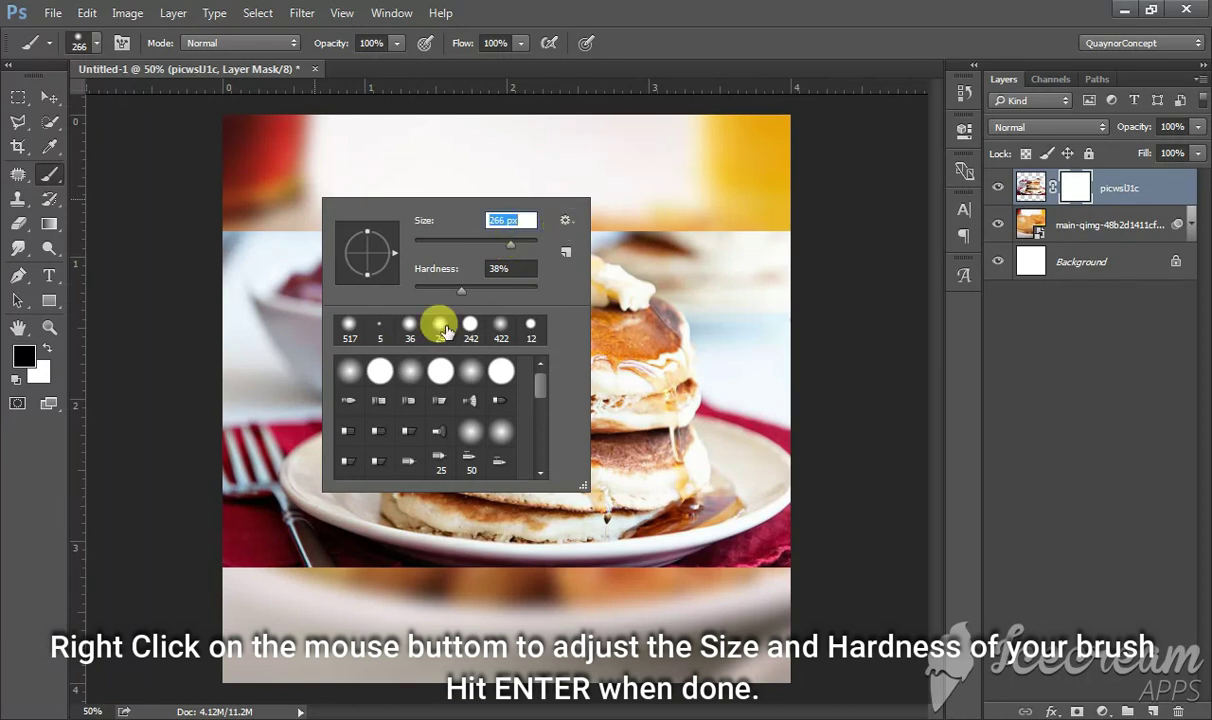
{"action": "left_click_drag", "start_coordinate": [410, 267], "coordinate": [362, 260]}
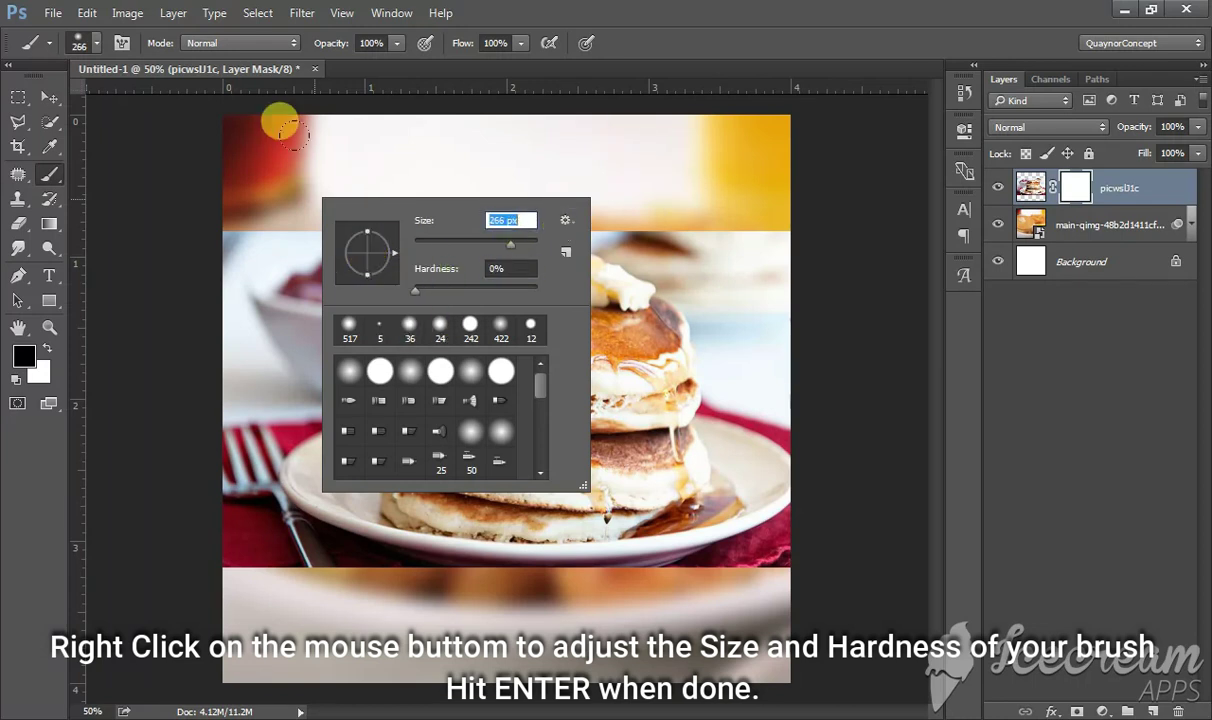
Paint black on the mask to soften the pancake photo's hard top seam.
{"action": "key", "text": "Return"}
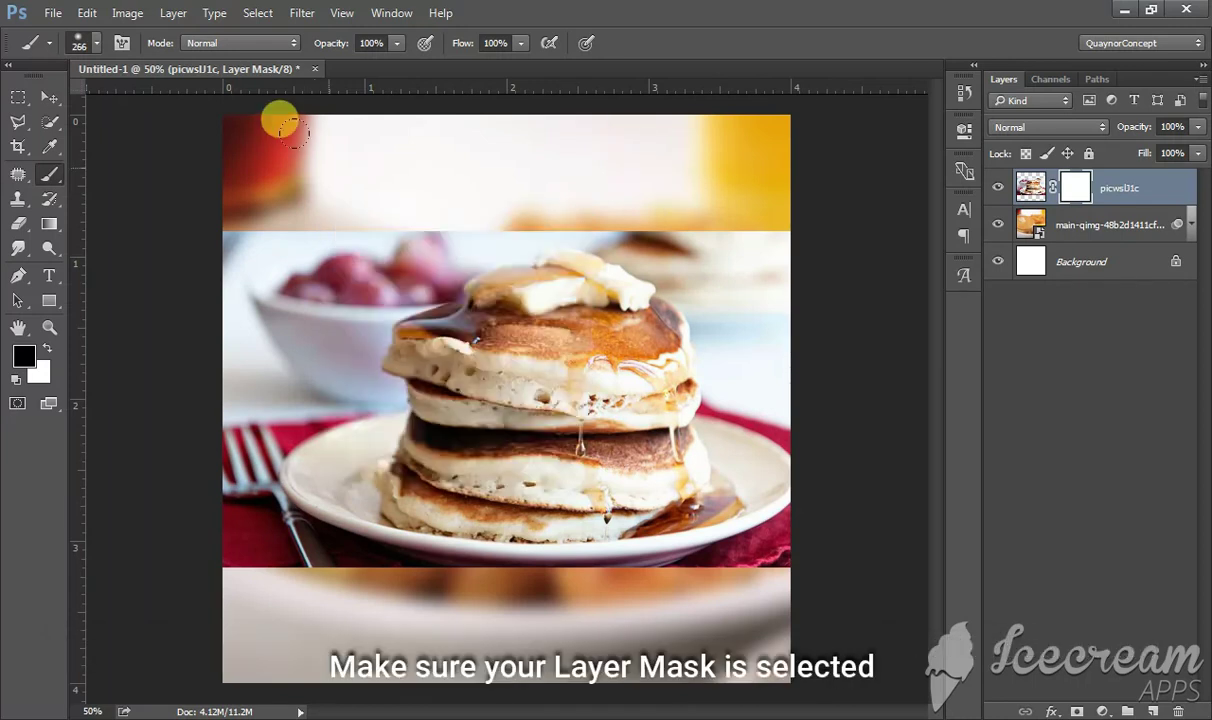
{"action": "left_click_drag", "start_coordinate": [172, 168], "coordinate": [392, 122]}
{"action": "mouse_move", "coordinate": [256, 158]}
{"action": "left_mouse_down"}
{"action": "mouse_move", "coordinate": [648, 155]}
{"action": "mouse_move", "coordinate": [480, 165]}
{"action": "left_mouse_up"}
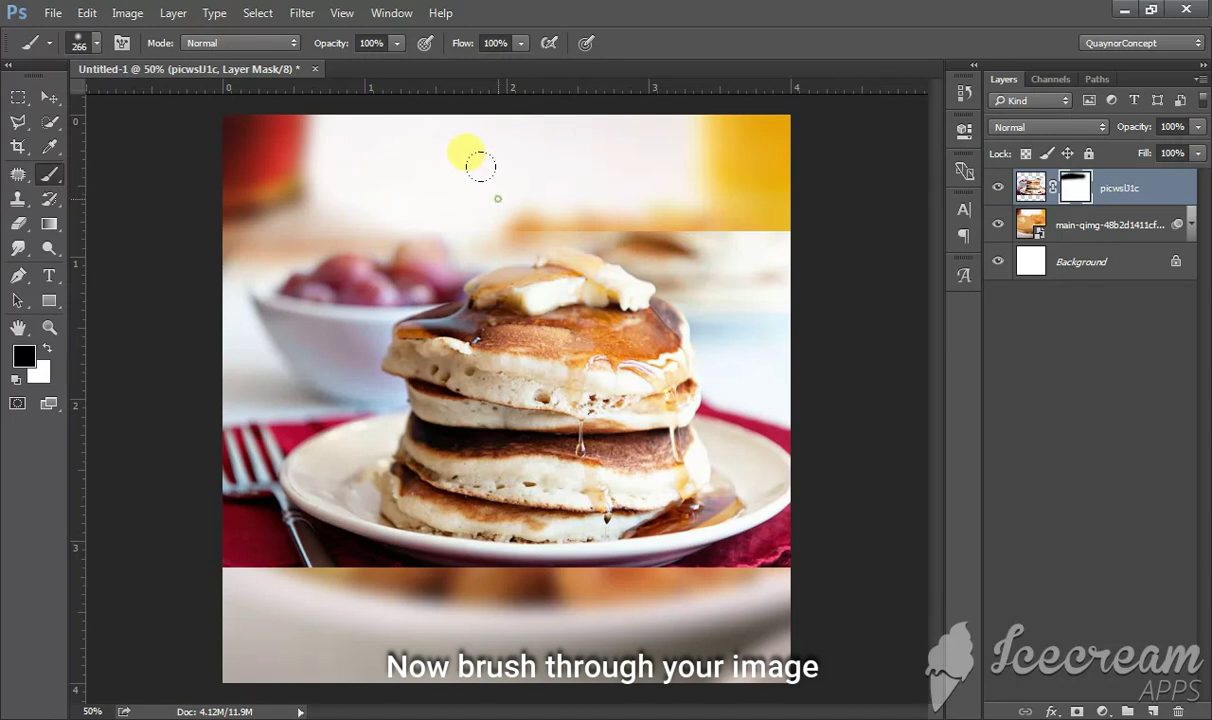
{"action": "mouse_move", "coordinate": [715, 168]}
{"action": "left_mouse_down"}
{"action": "mouse_move", "coordinate": [582, 168]}
{"action": "mouse_move", "coordinate": [709, 238]}
{"action": "mouse_move", "coordinate": [770, 163]}
{"action": "mouse_move", "coordinate": [752, 243]}
{"action": "mouse_move", "coordinate": [692, 273]}
{"action": "mouse_move", "coordinate": [690, 89]}
{"action": "mouse_move", "coordinate": [752, 292]}
{"action": "mouse_move", "coordinate": [833, 303]}
{"action": "left_mouse_up"}
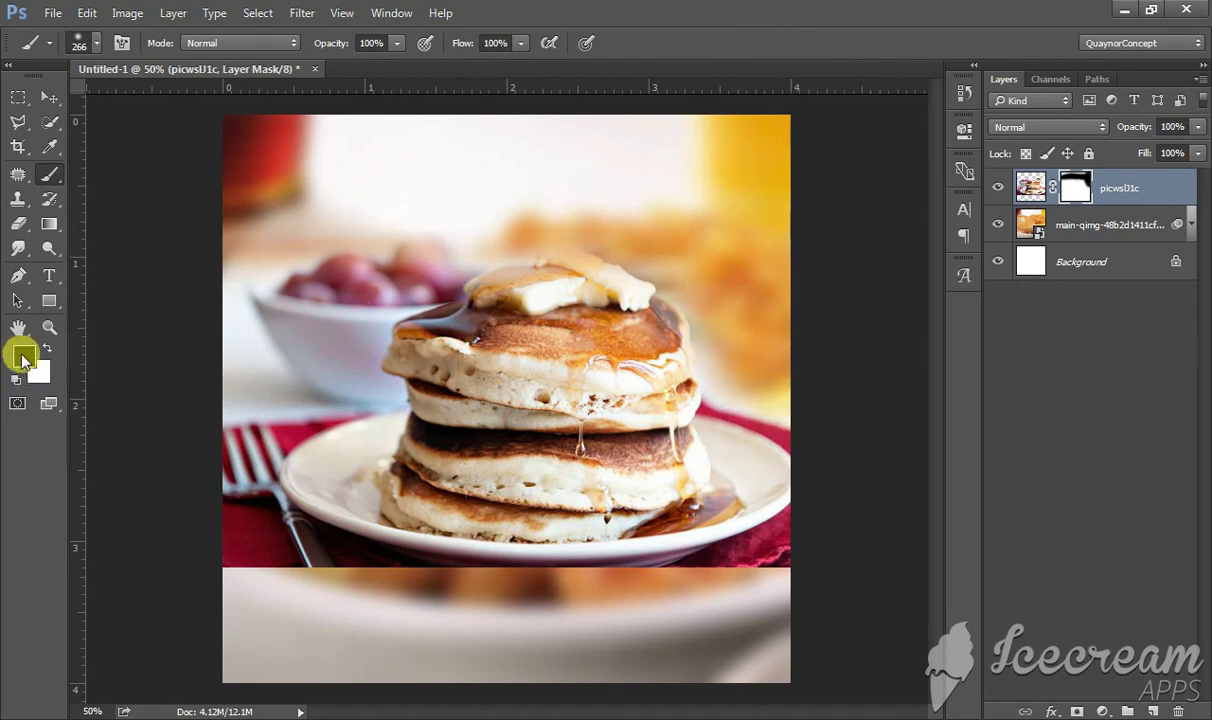
Keep black as the painting colour and enlarge the brush to 452 px.
{"action": "left_click", "coordinate": [47, 347]}
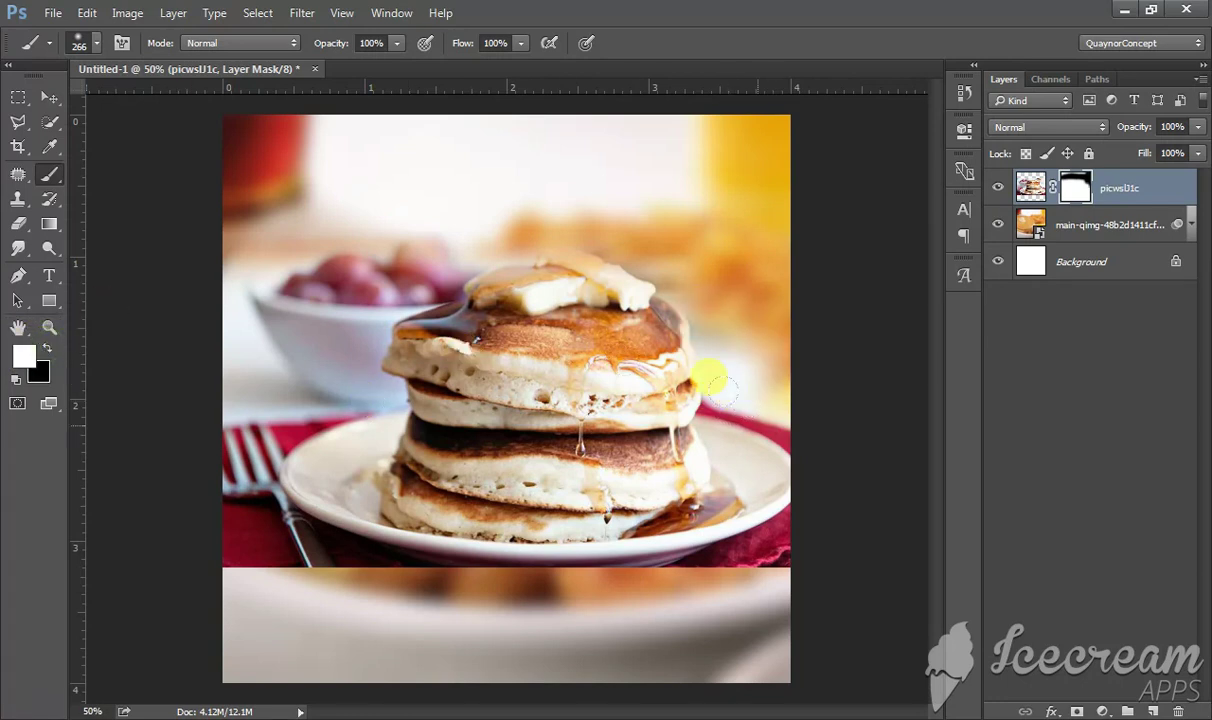
{"action": "left_click", "coordinate": [47, 348]}
{"action": "right_click", "coordinate": [686, 214]}
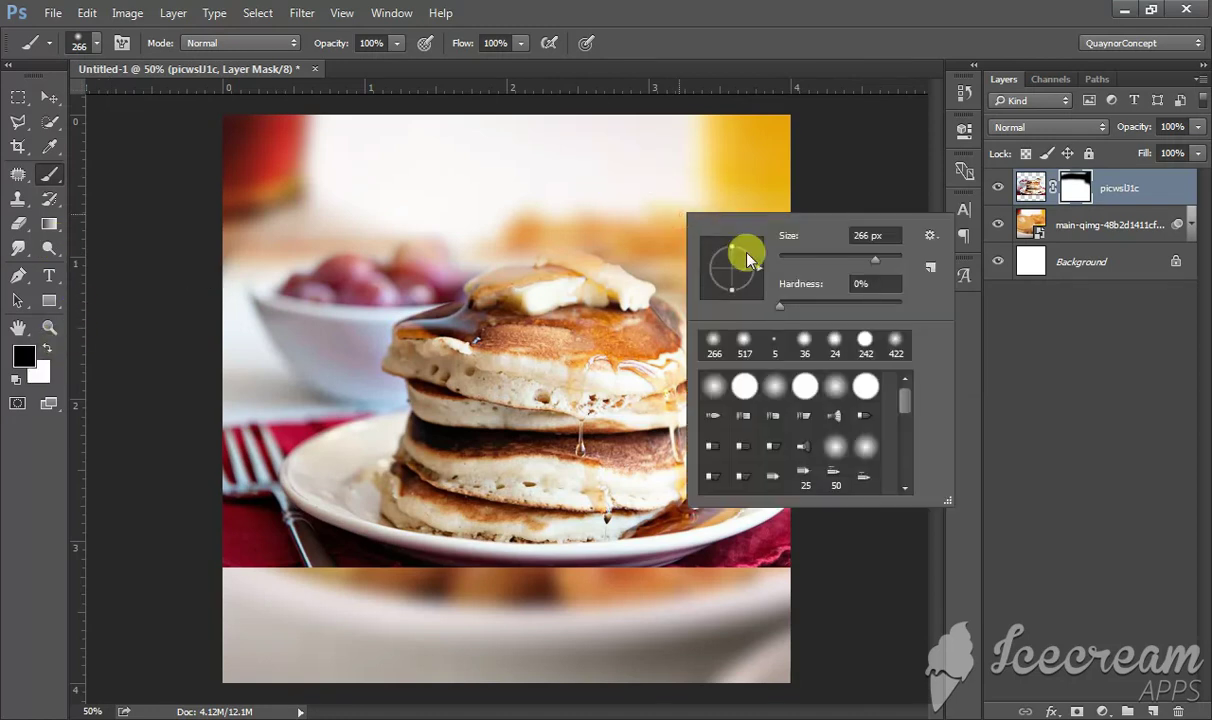
{"action": "left_click_drag", "start_coordinate": [794, 258], "coordinate": [886, 259]}
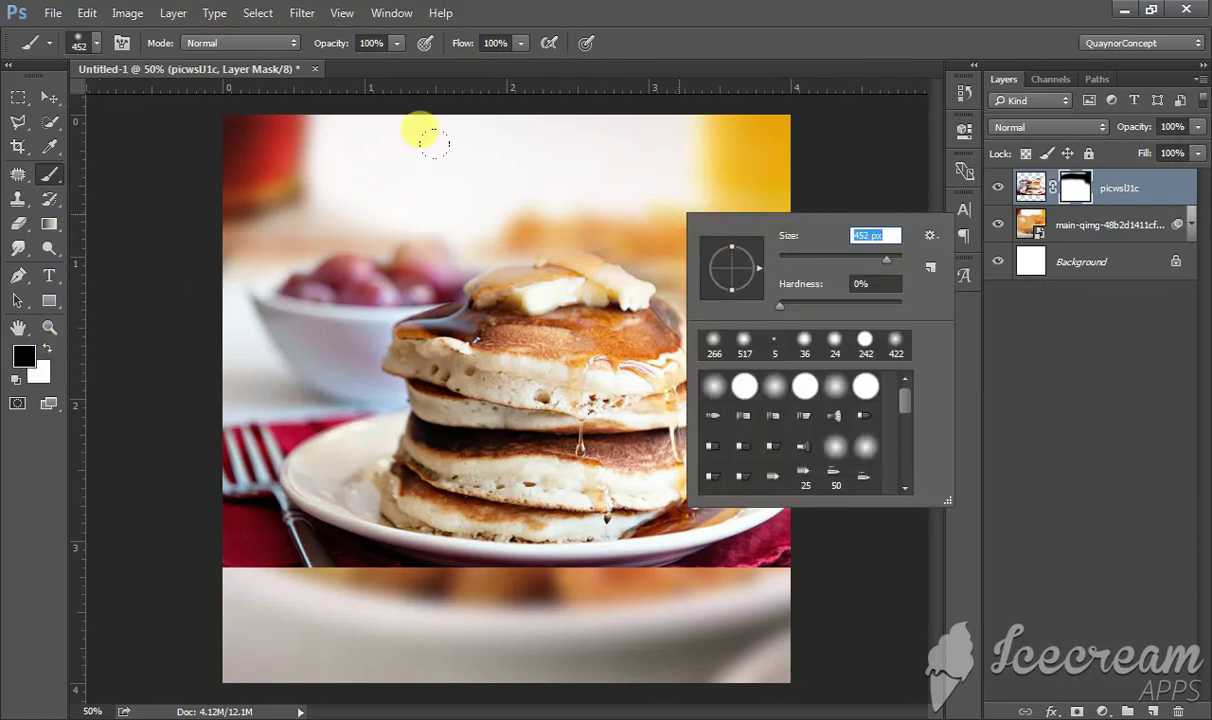
{"action": "key", "text": "Return"}
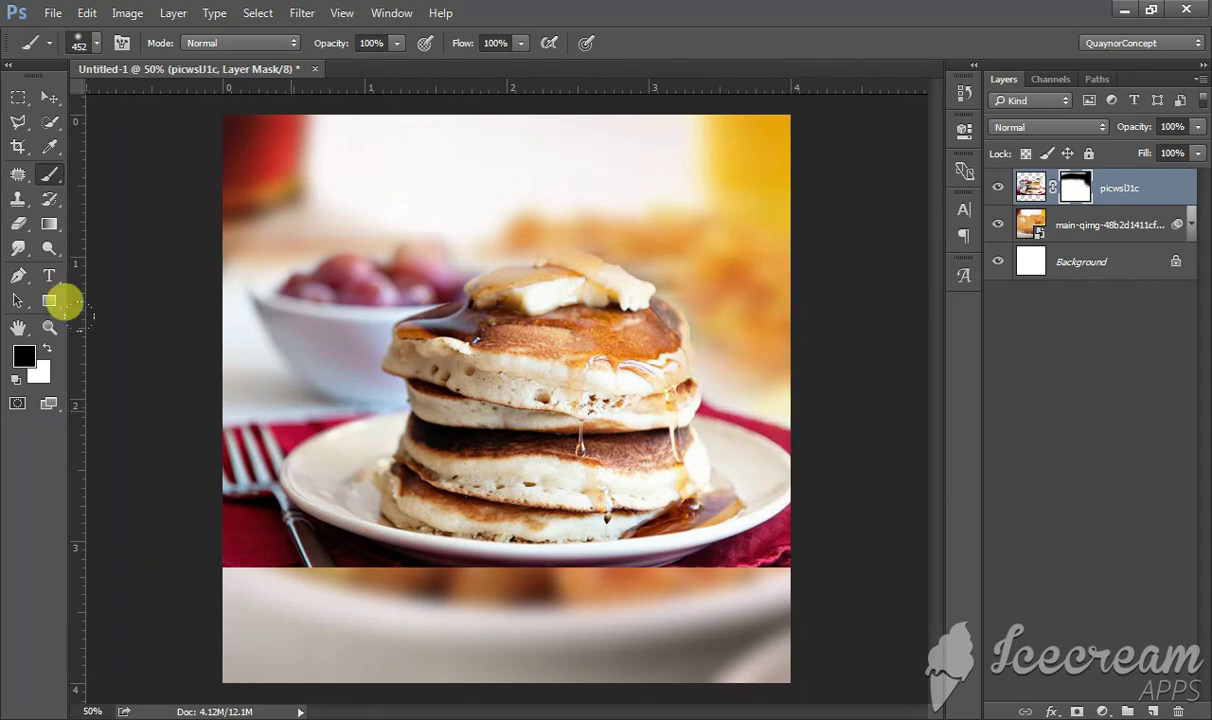
Resize the brush to 228 px and fade out the photo's hard bottom edges.
{"action": "right_click", "coordinate": [588, 240]}
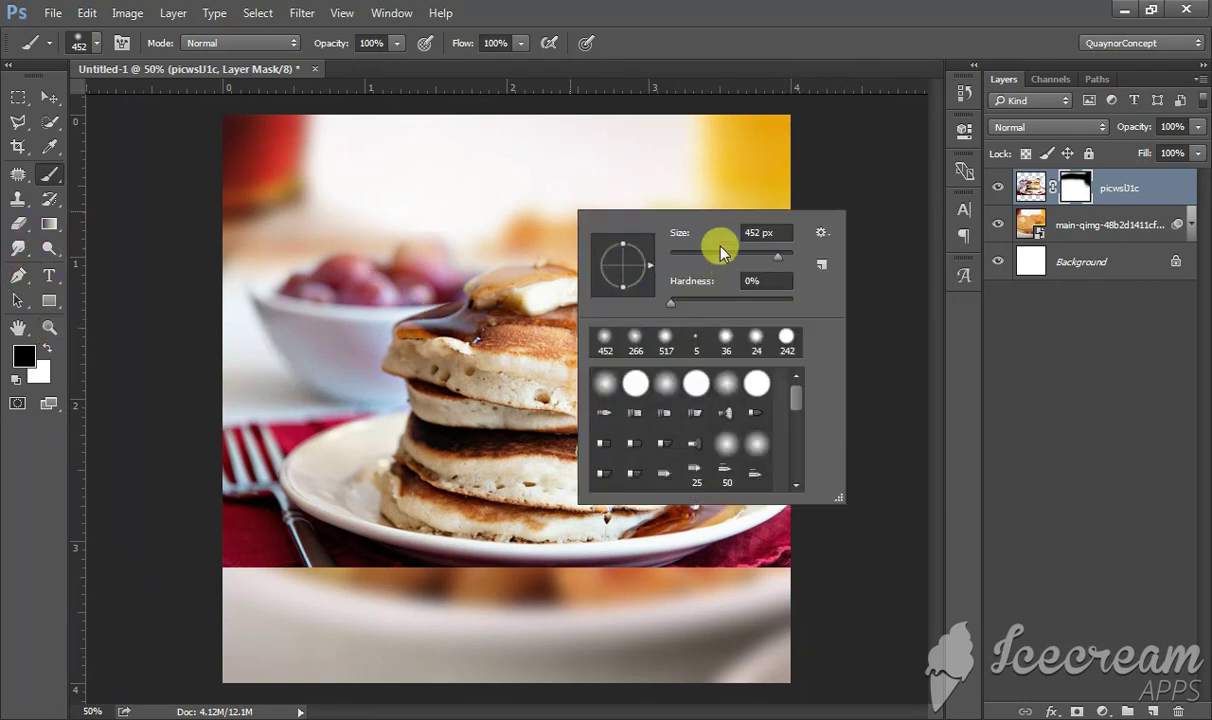
{"action": "left_click_drag", "start_coordinate": [684, 233], "coordinate": [620, 234]}
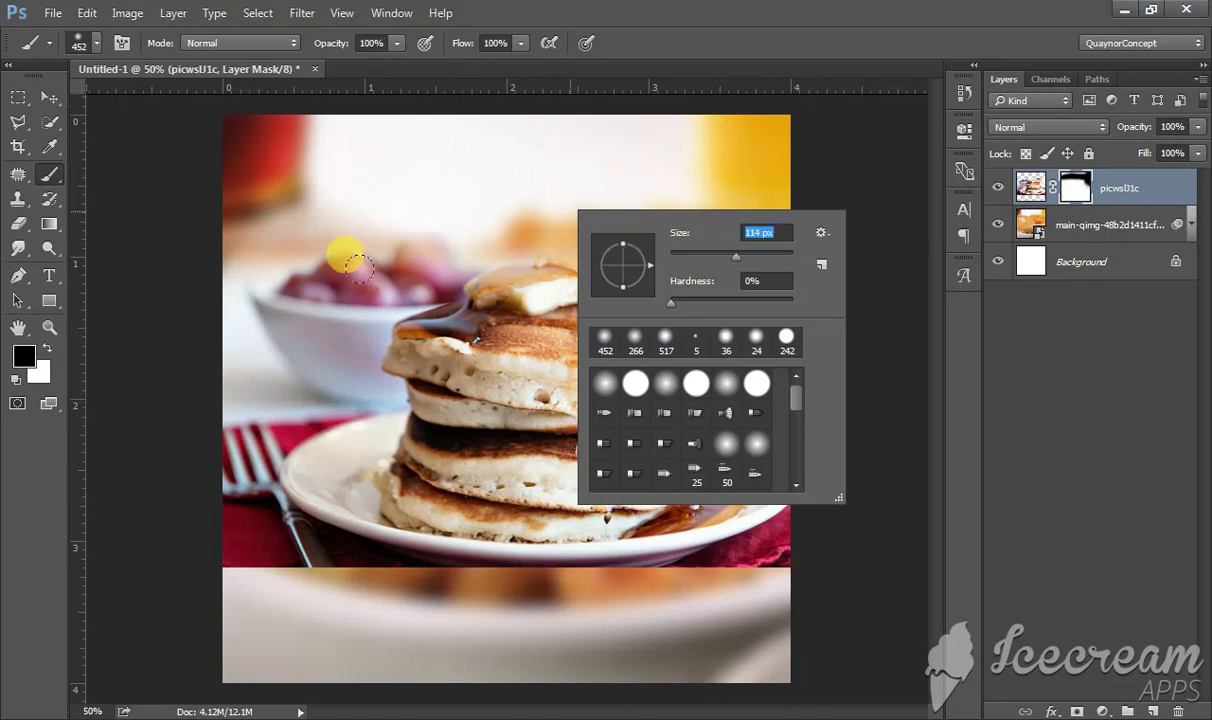
{"action": "type", "text": "114"}
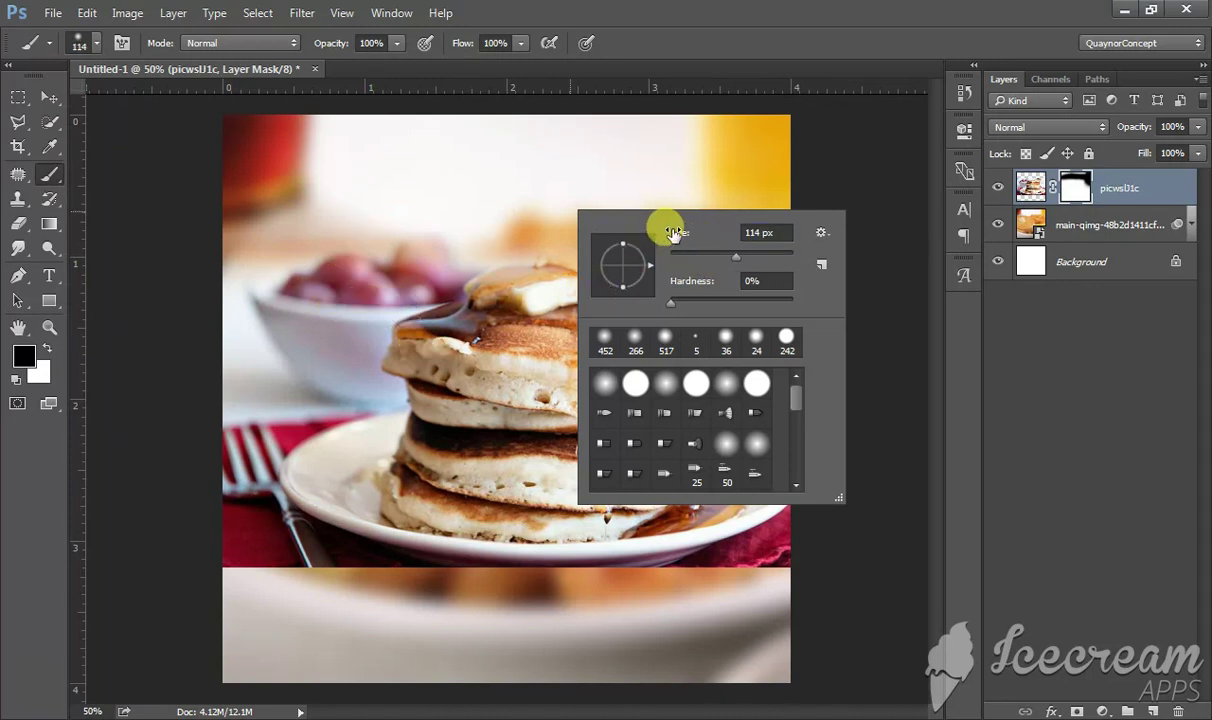
{"action": "left_click_drag", "start_coordinate": [697, 243], "coordinate": [774, 232]}
{"action": "left_click", "coordinate": [328, 262]}
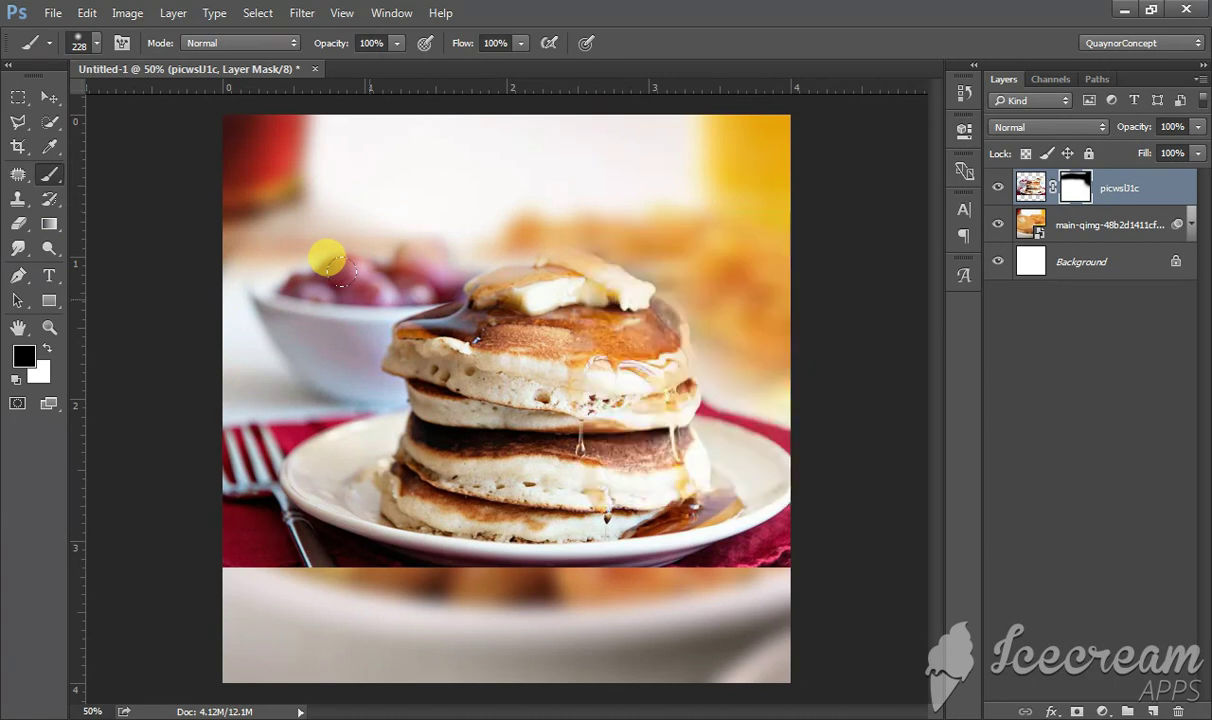
{"action": "left_click_drag", "start_coordinate": [171, 515], "coordinate": [400, 558]}
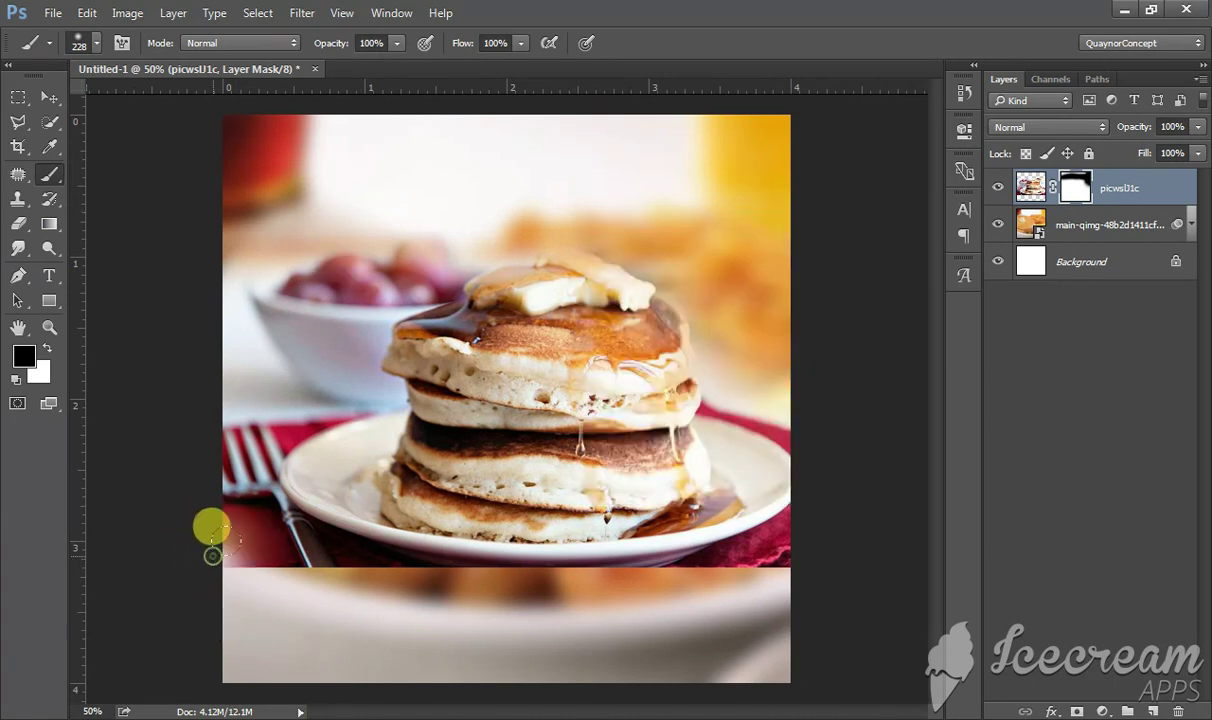
{"action": "mouse_move", "coordinate": [835, 528]}
{"action": "left_mouse_down"}
{"action": "mouse_move", "coordinate": [801, 520]}
{"action": "mouse_move", "coordinate": [584, 552]}
{"action": "mouse_move", "coordinate": [684, 551]}
{"action": "mouse_move", "coordinate": [247, 541]}
{"action": "mouse_move", "coordinate": [688, 548]}
{"action": "mouse_move", "coordinate": [438, 503]}
{"action": "mouse_move", "coordinate": [413, 456]}
{"action": "left_mouse_up"}
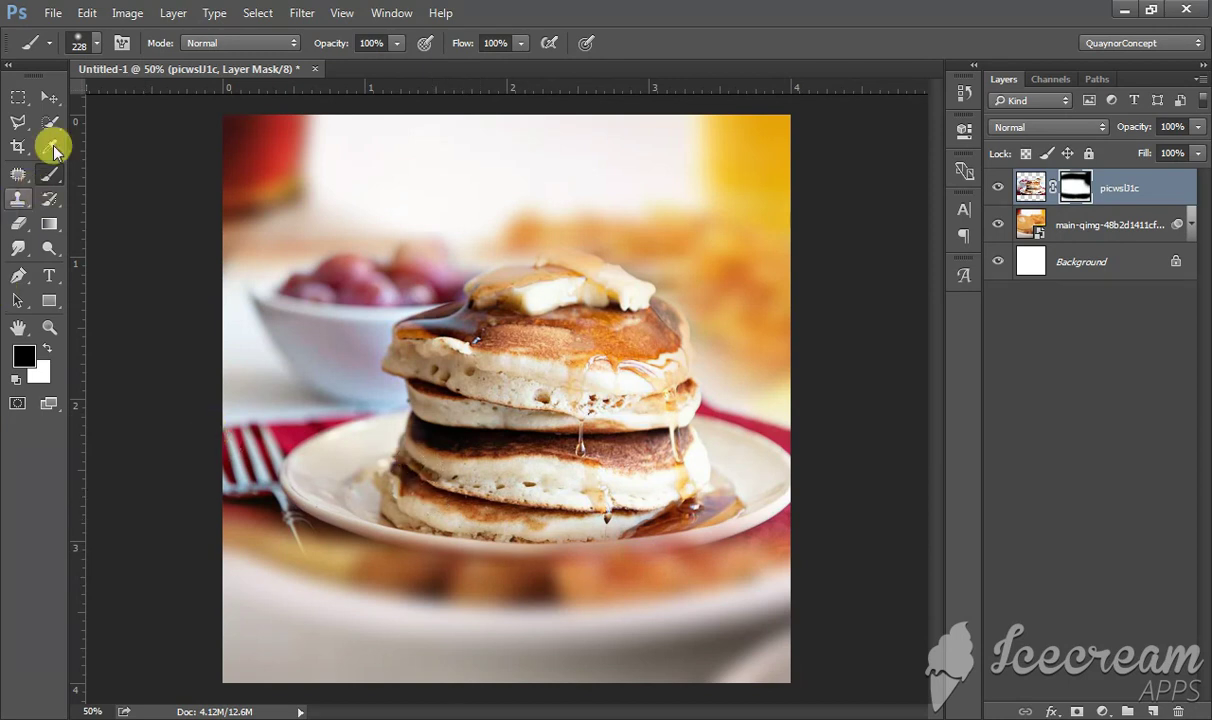
Move the pancake photo layer, not its mask, up about 0.15 in.
{"action": "left_click", "coordinate": [48, 97]}
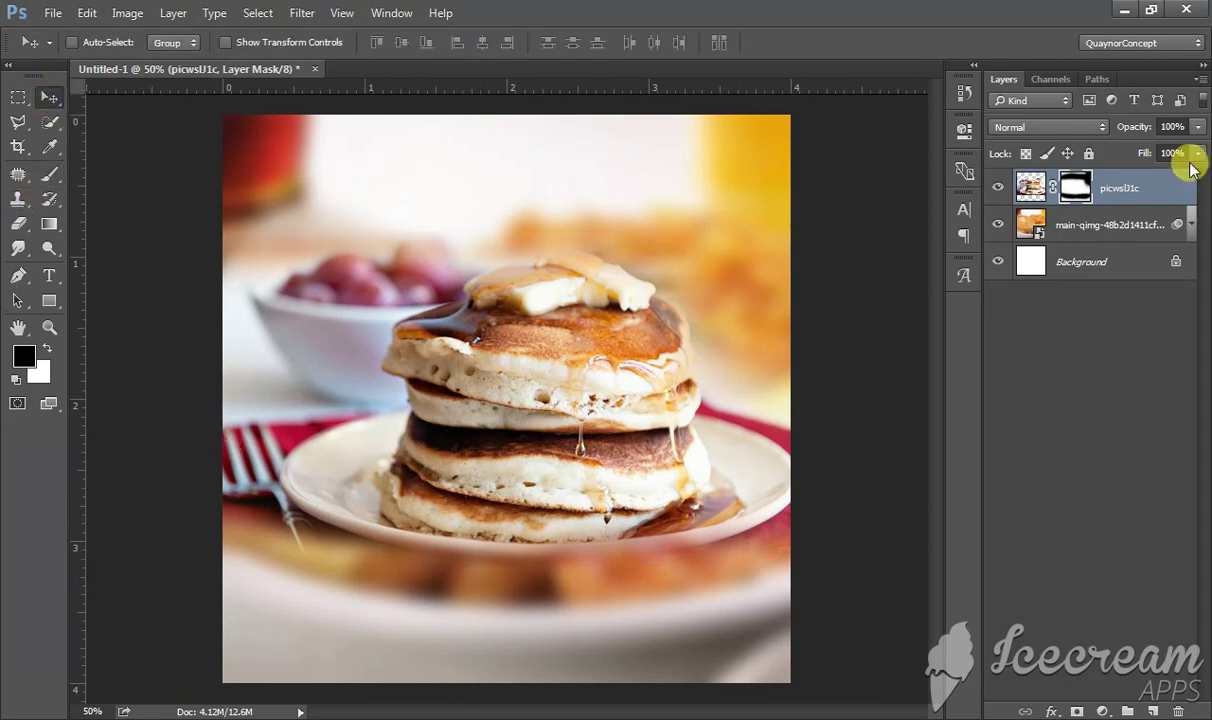
{"action": "left_click", "coordinate": [1030, 187]}
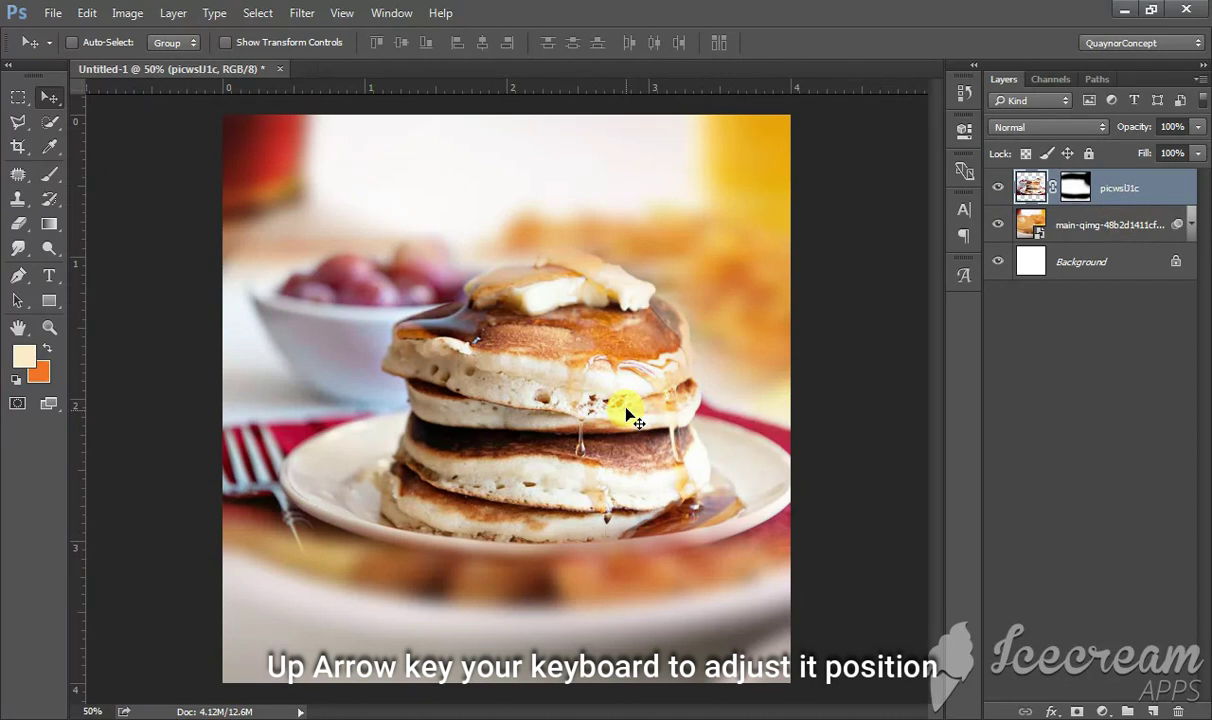
{"action": "left_click_drag", "start_coordinate": [630, 415], "coordinate": [632, 395]}
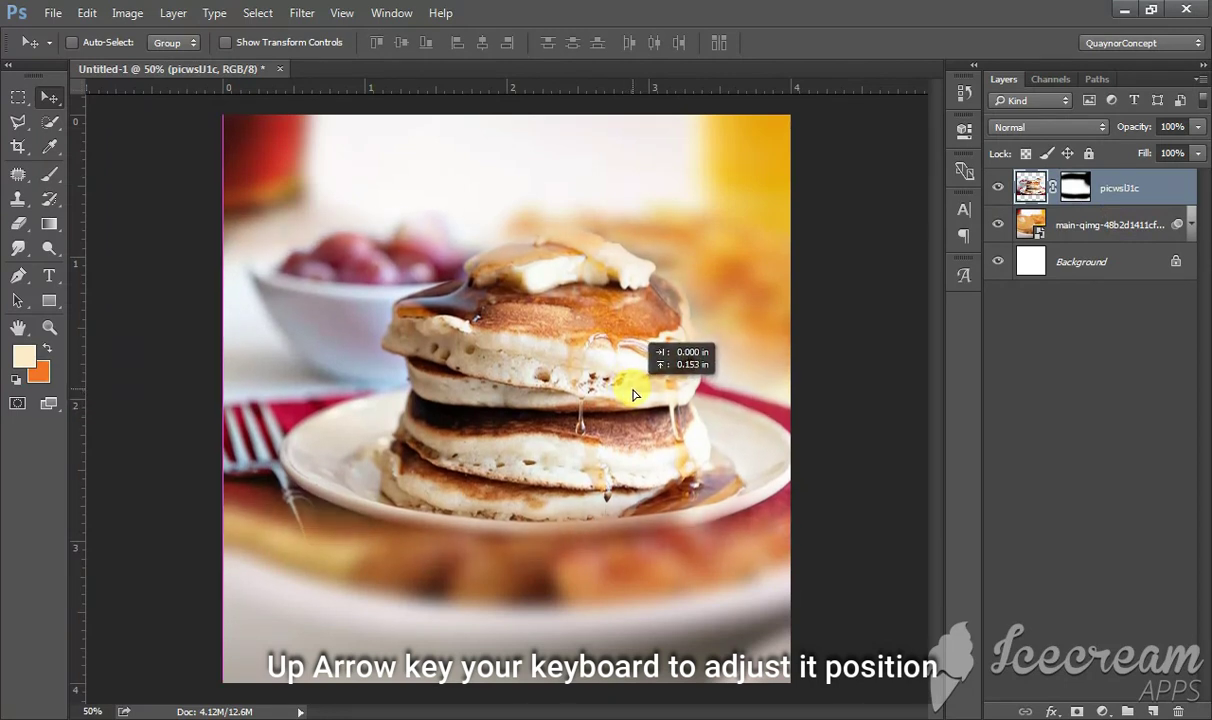
{"action": "left_click", "coordinate": [49, 275]}
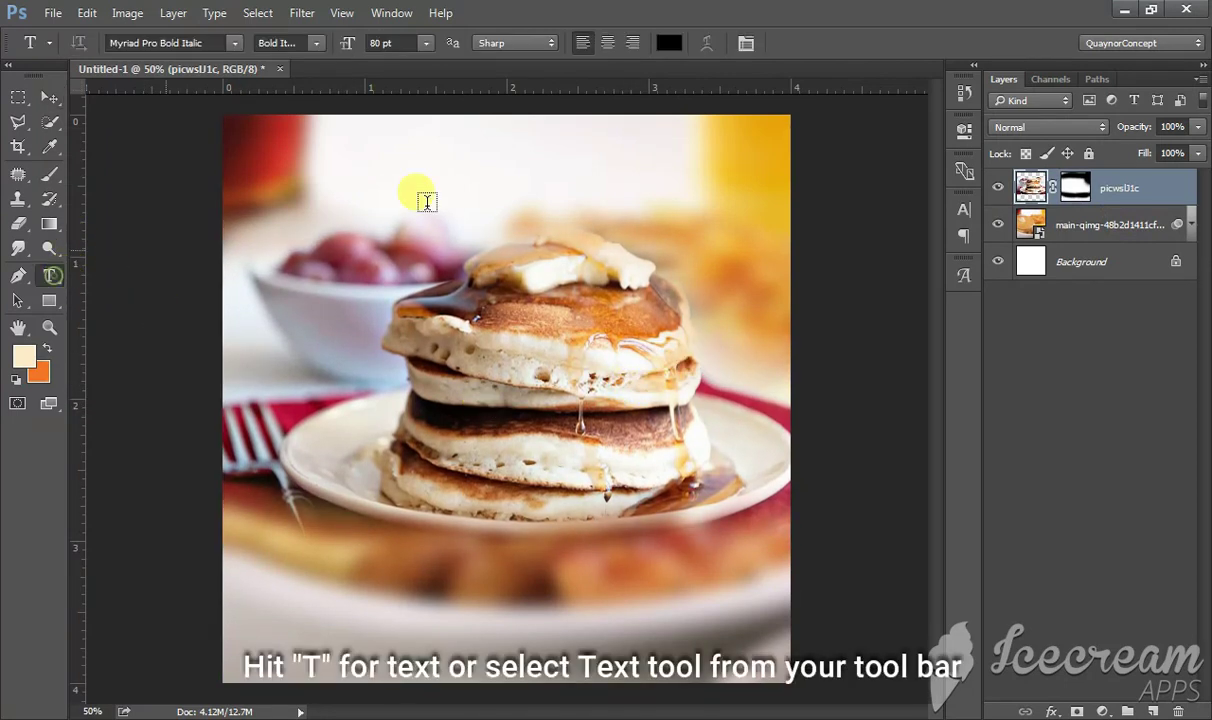
Start the heading text near the top left and set it to 11 pt.
{"action": "left_click", "coordinate": [310, 188]}
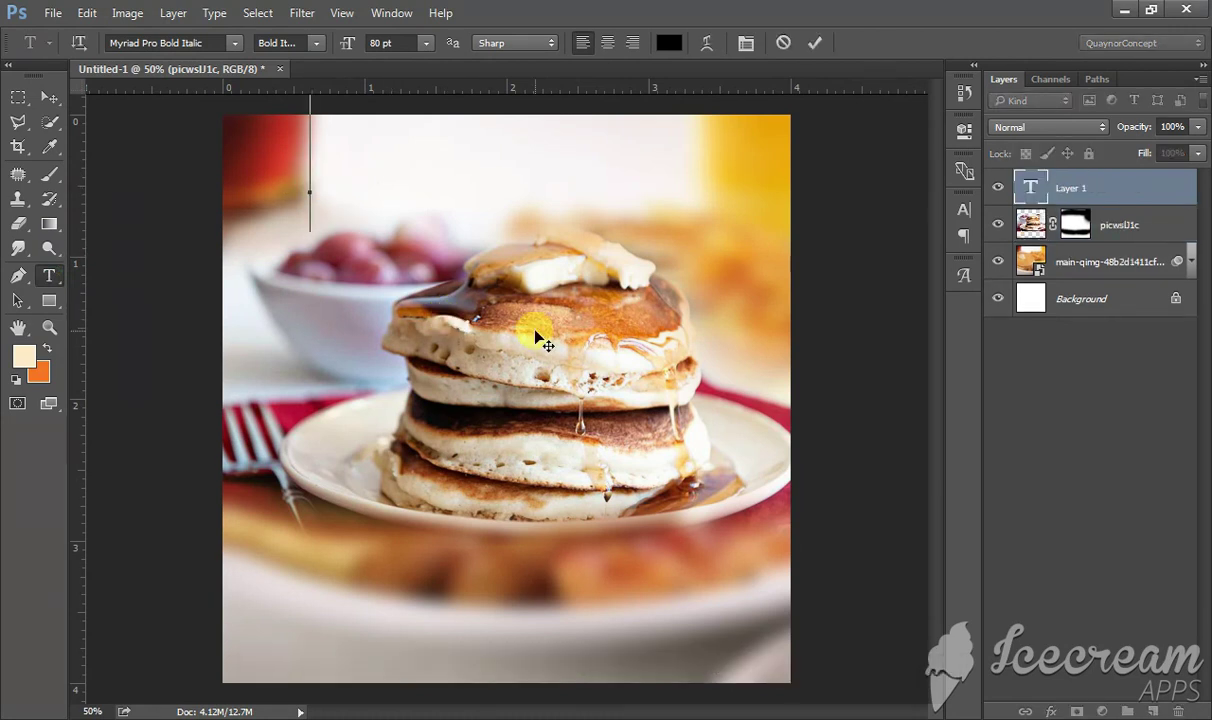
{"action": "type", "text": "A"}
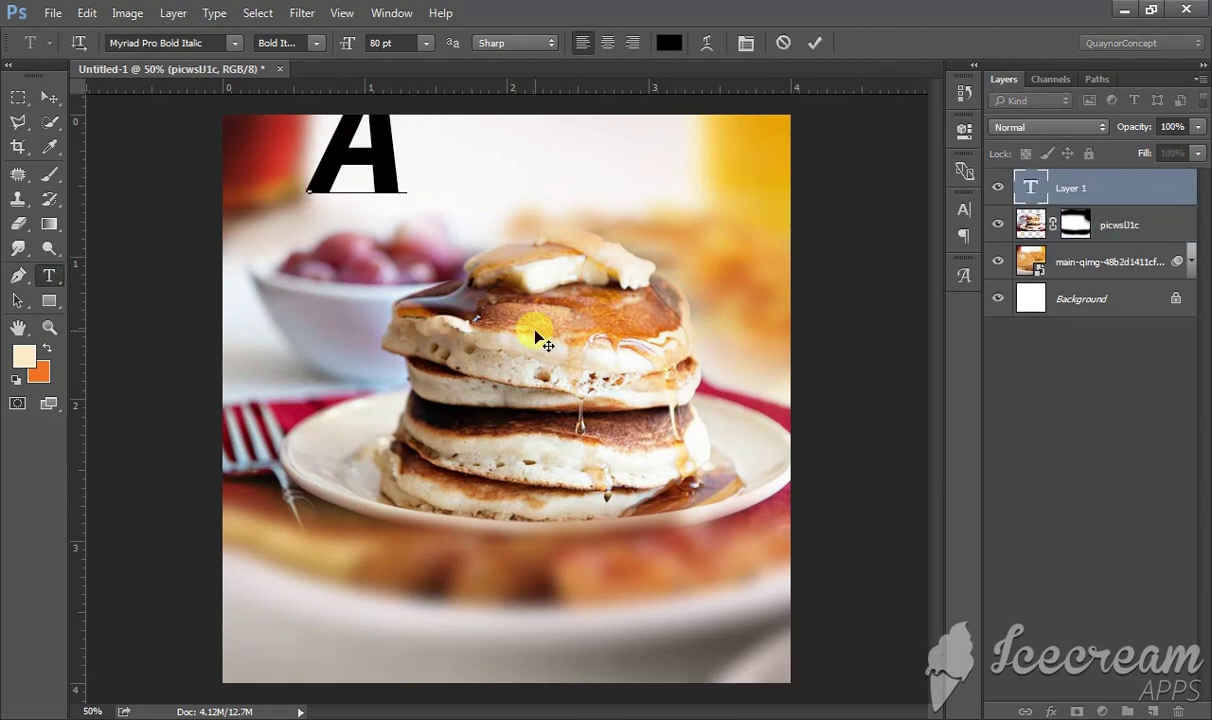
{"action": "type", "text": "-"}
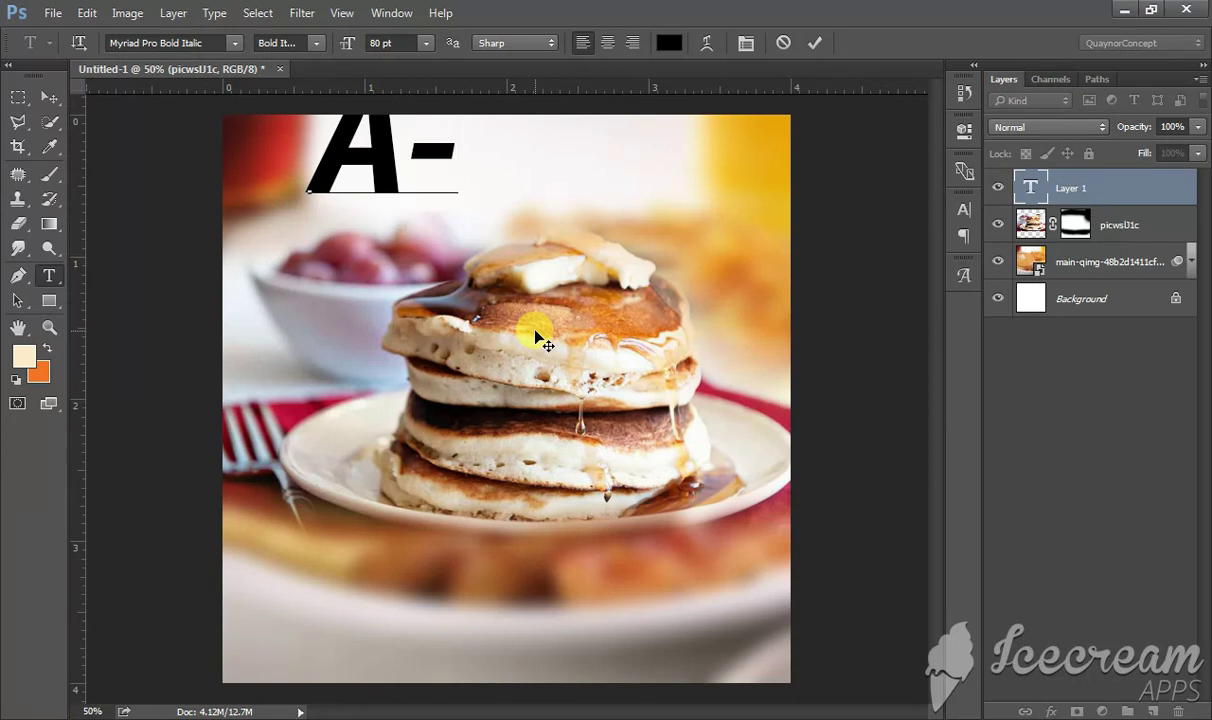
{"action": "type", "text": "LANC"}
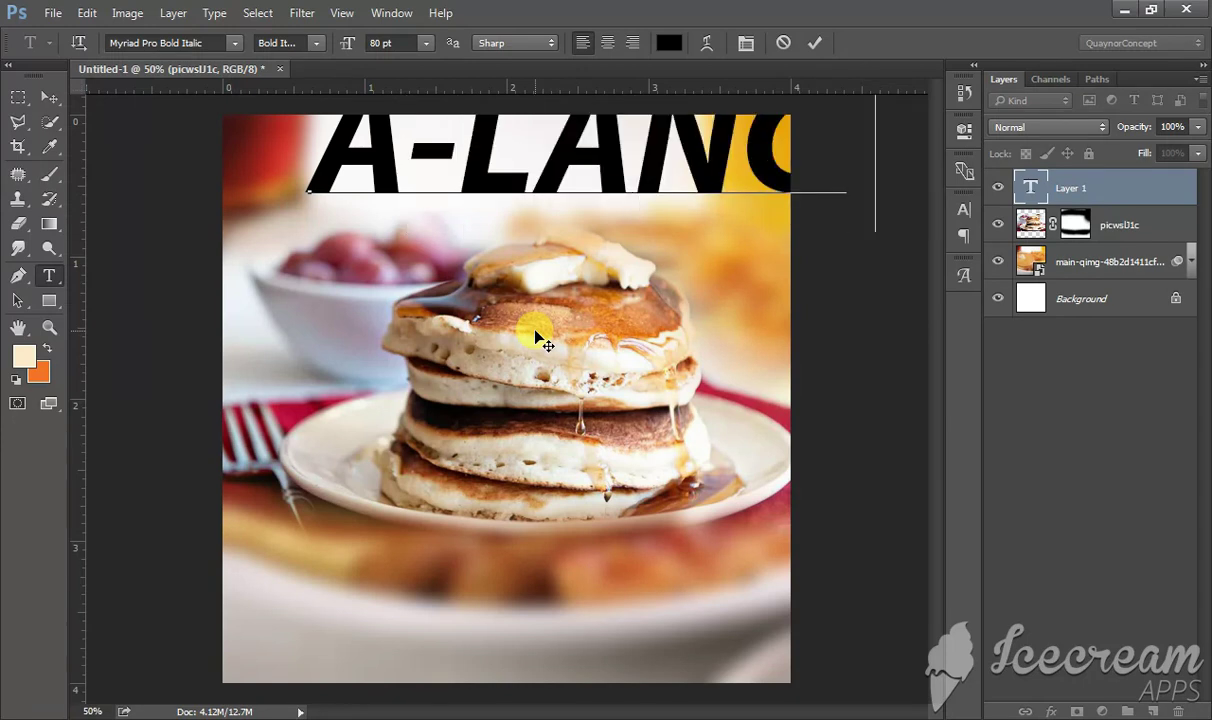
{"action": "key", "text": "ctrl+a"}
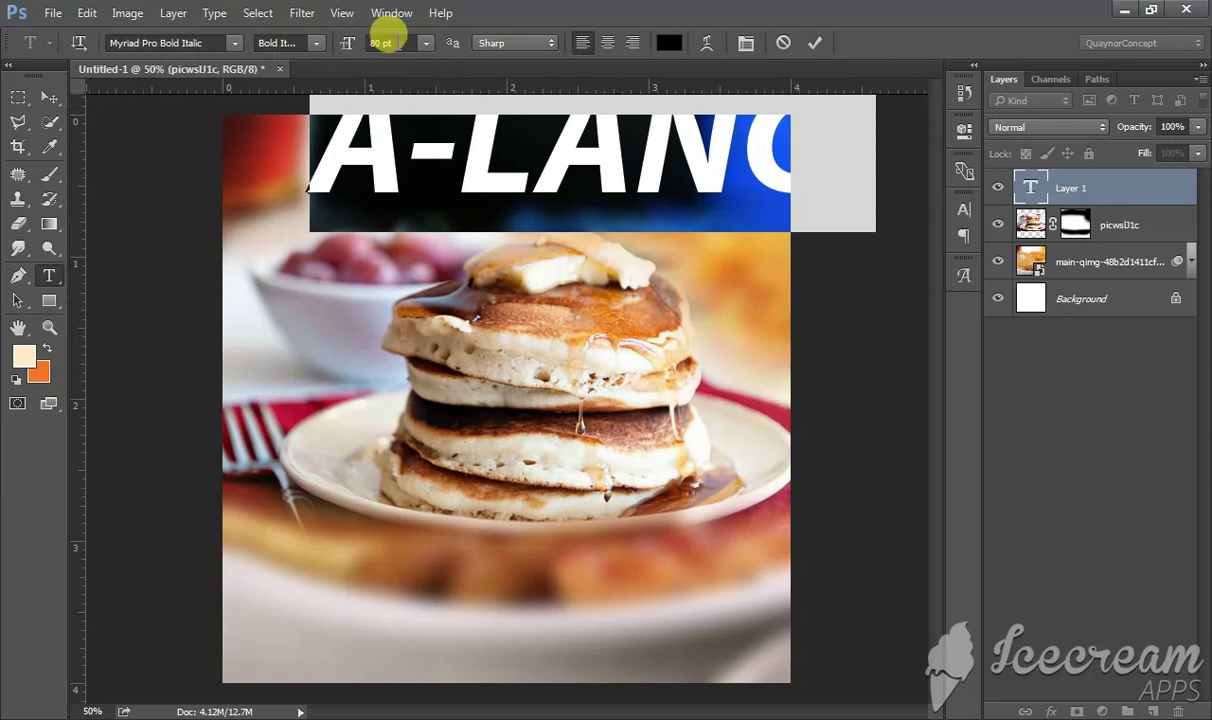
{"action": "left_click", "coordinate": [385, 43]}
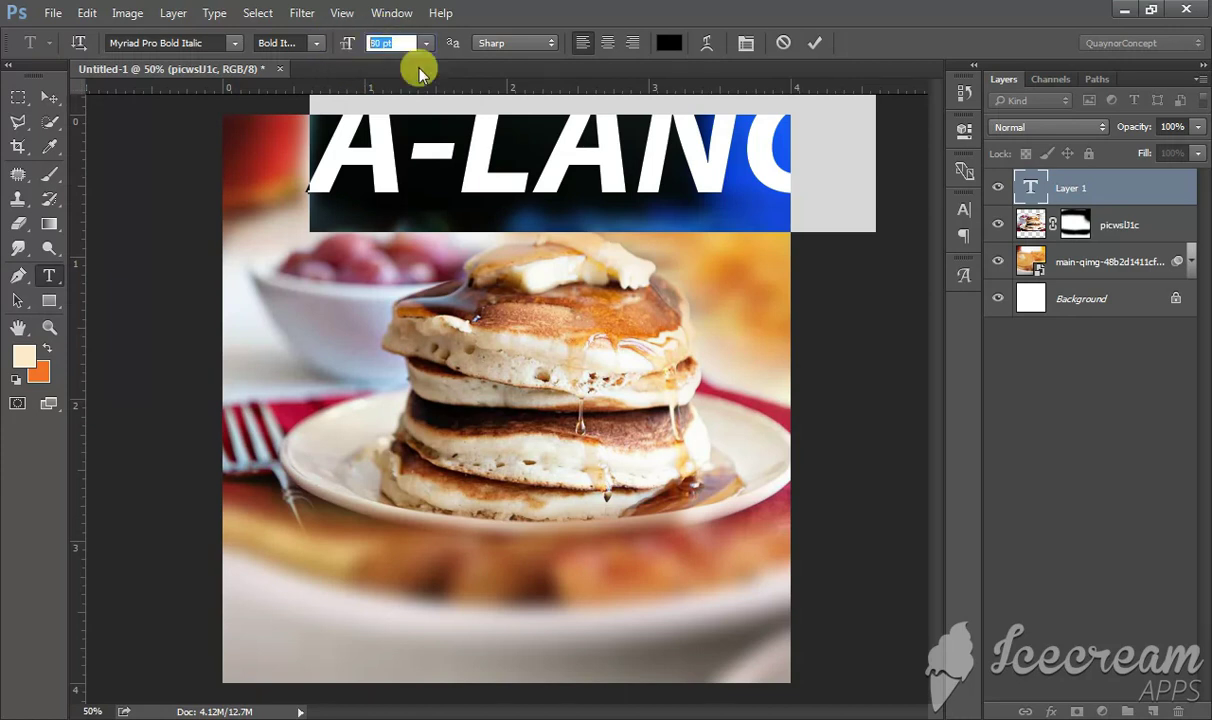
{"action": "type", "text": "11"}
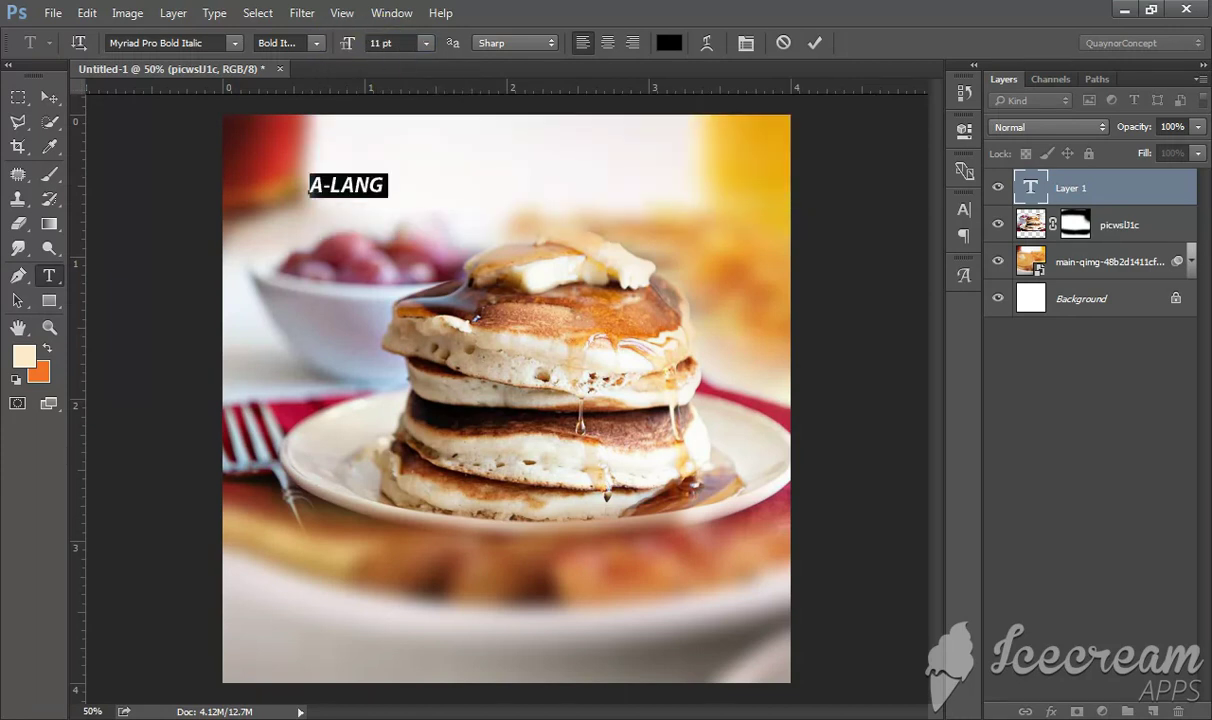
Complete the heading as 'A-LANG WORSHIP CENTRE - VIRTUOUS LADIES (LOCAL ASSEMBLY)' and select it all.
{"action": "key", "text": "Right"}
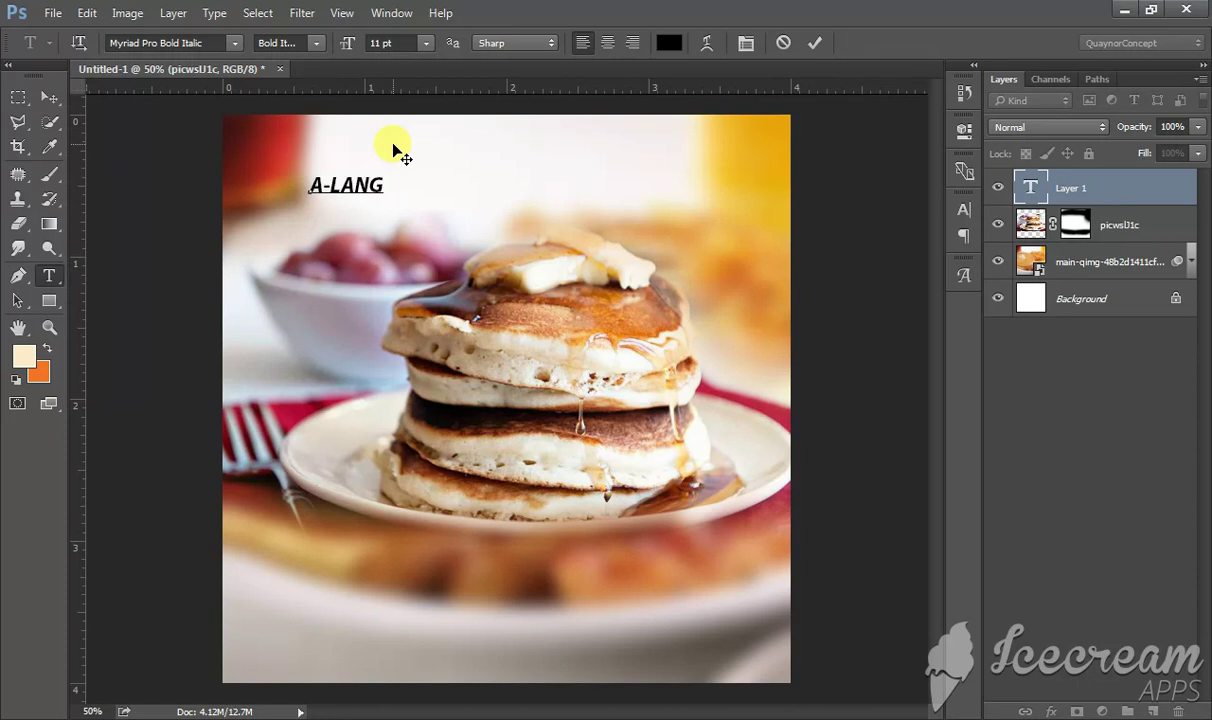
{"action": "type", "text": " WORS"}
{"action": "type", "text": "HI"}
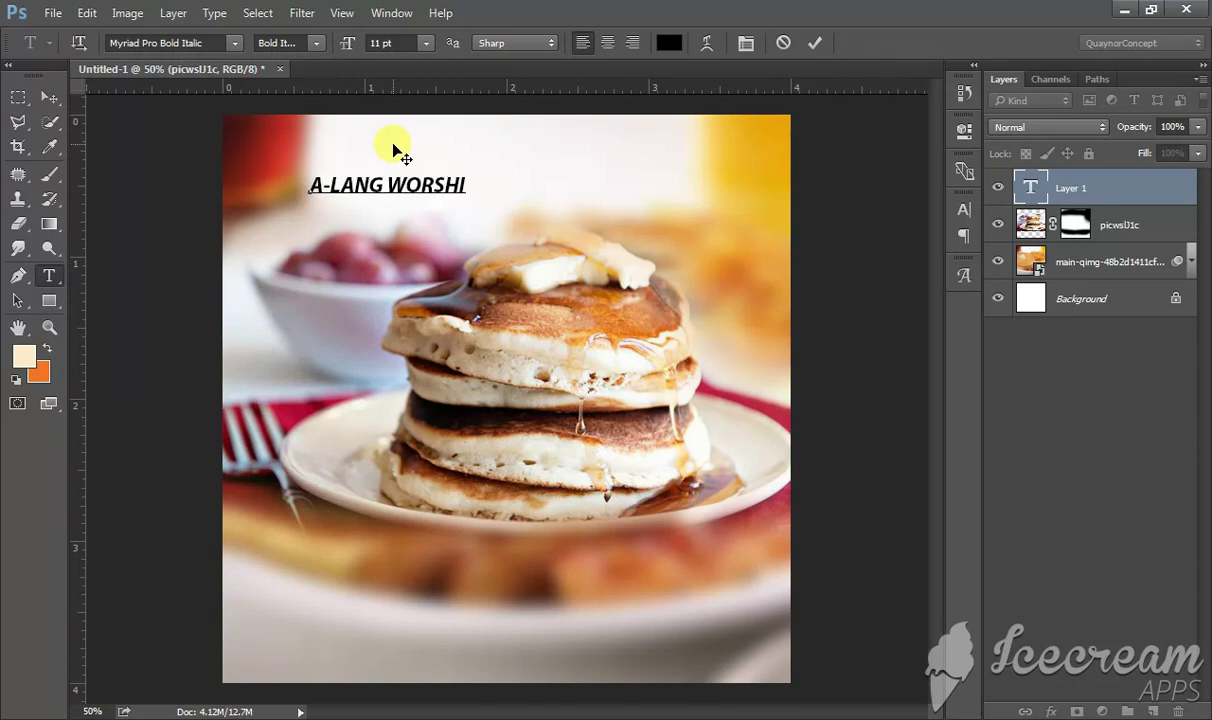
{"action": "type", "text": "P CEN"}
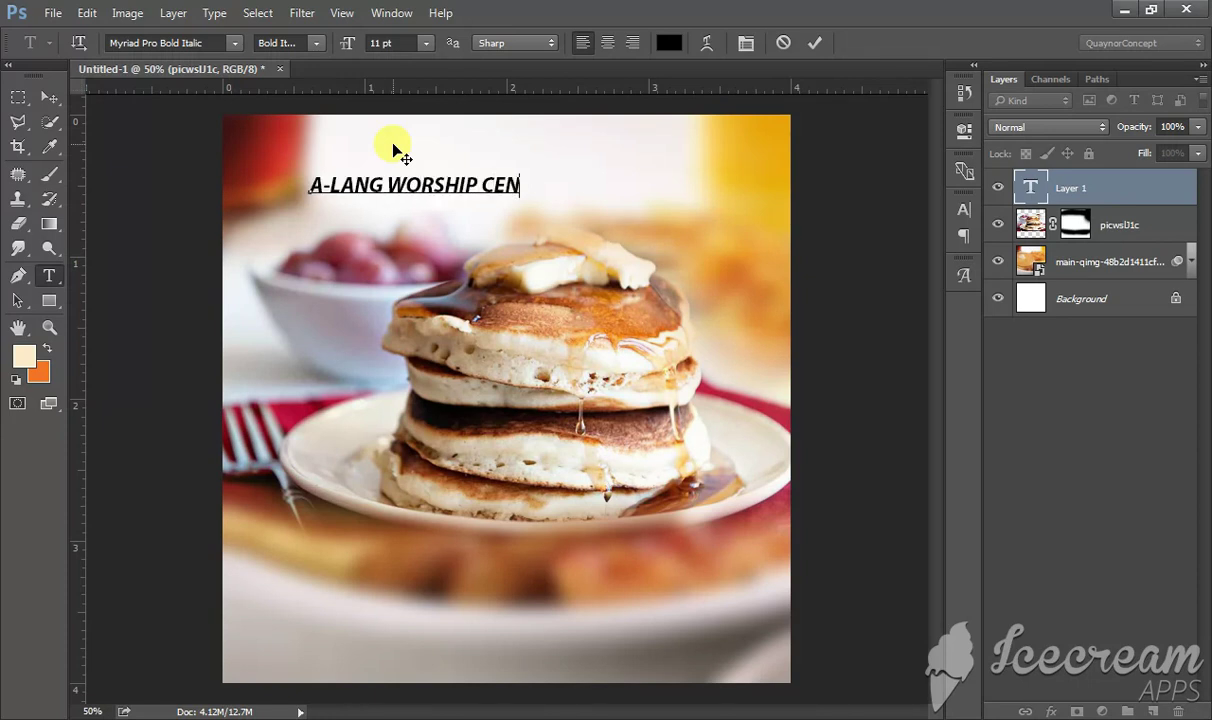
{"action": "type", "text": "TRE - "}
{"action": "type", "text": "VIRTUOUS LADIE"}
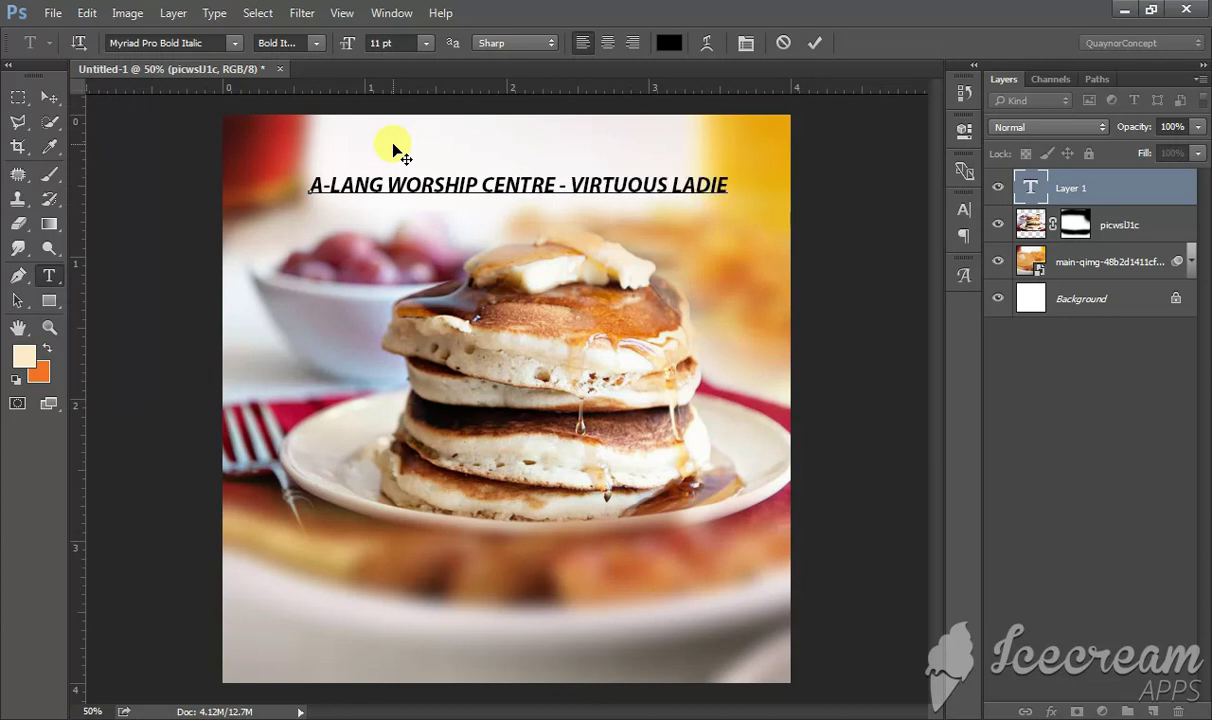
{"action": "type", "text": "S"}
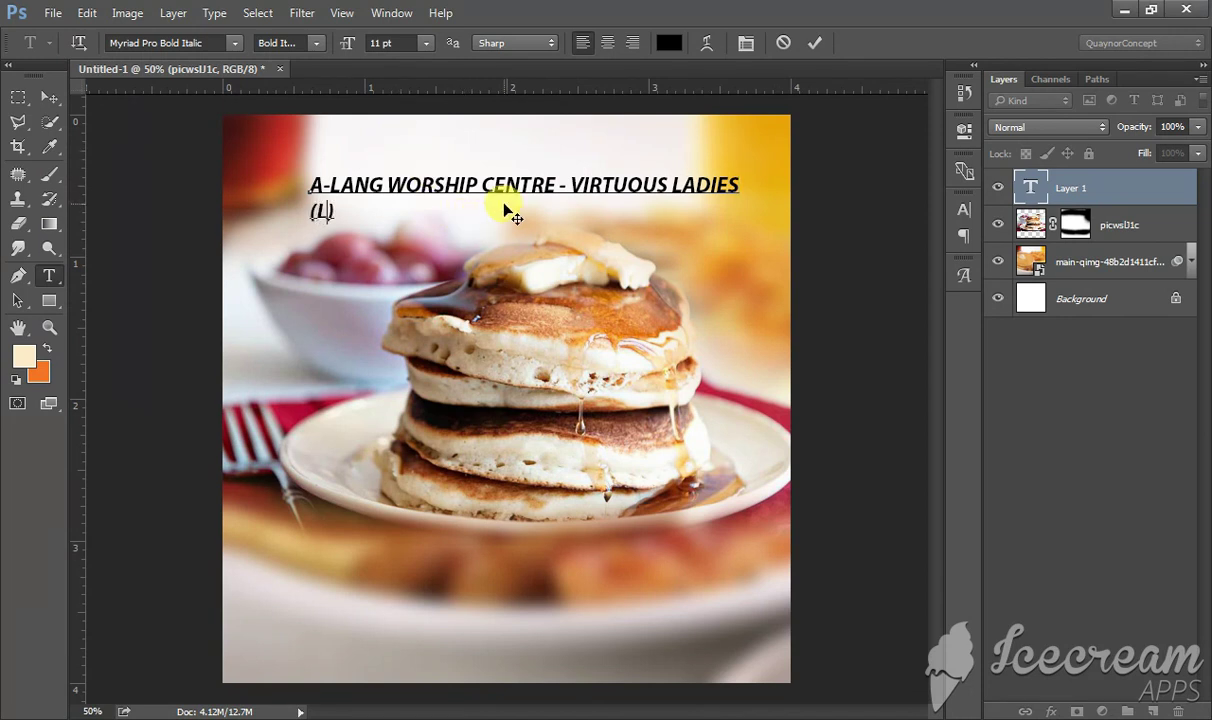
{"action": "type", "text": "AL "}
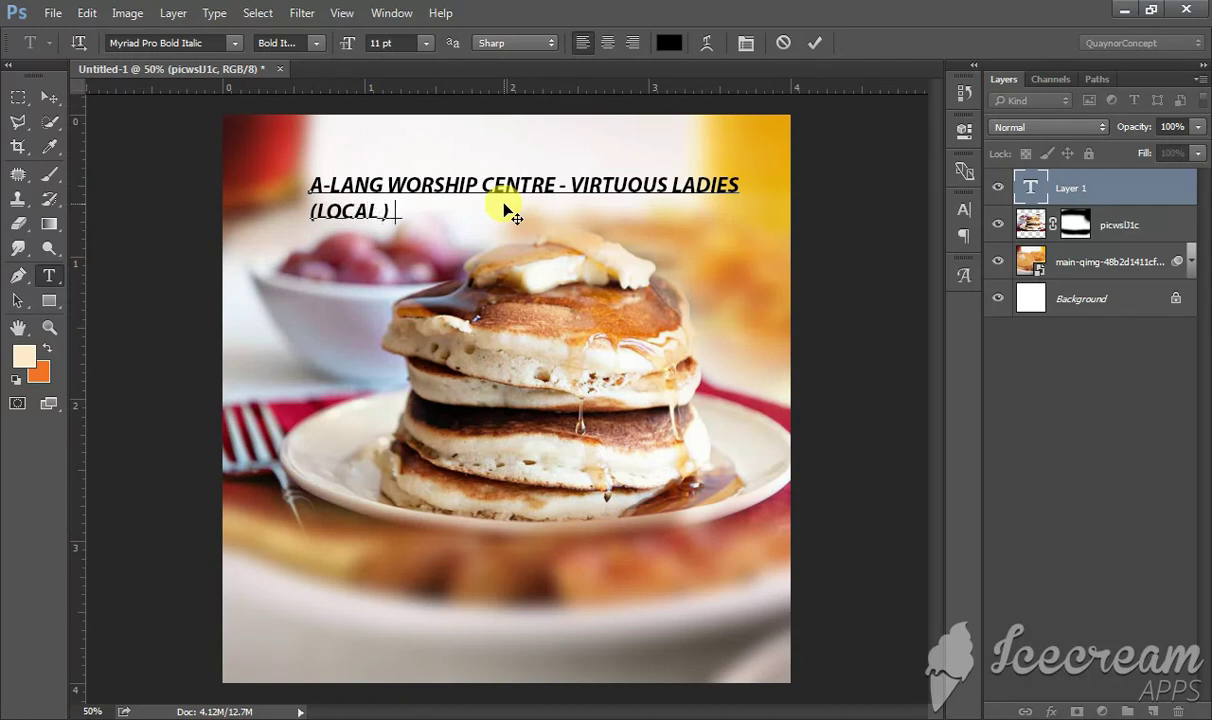
{"action": "type", "text": "ASSEMBLY"}
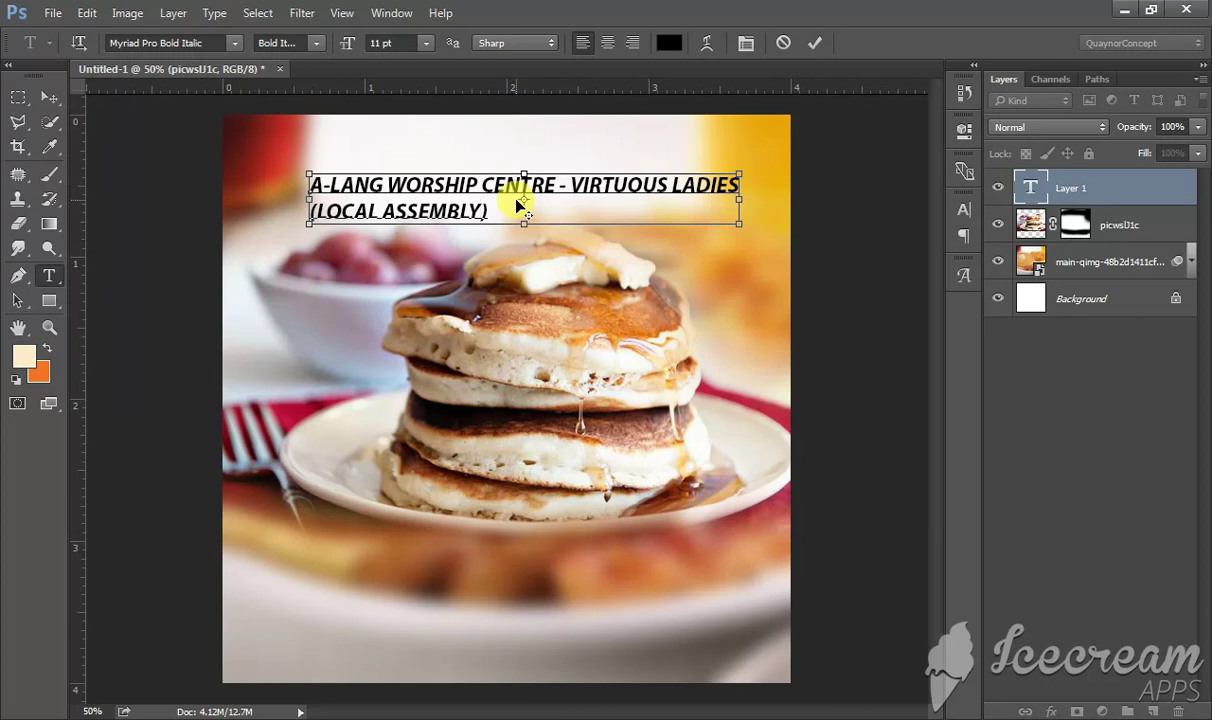
{"action": "key", "text": "ctrl+a"}
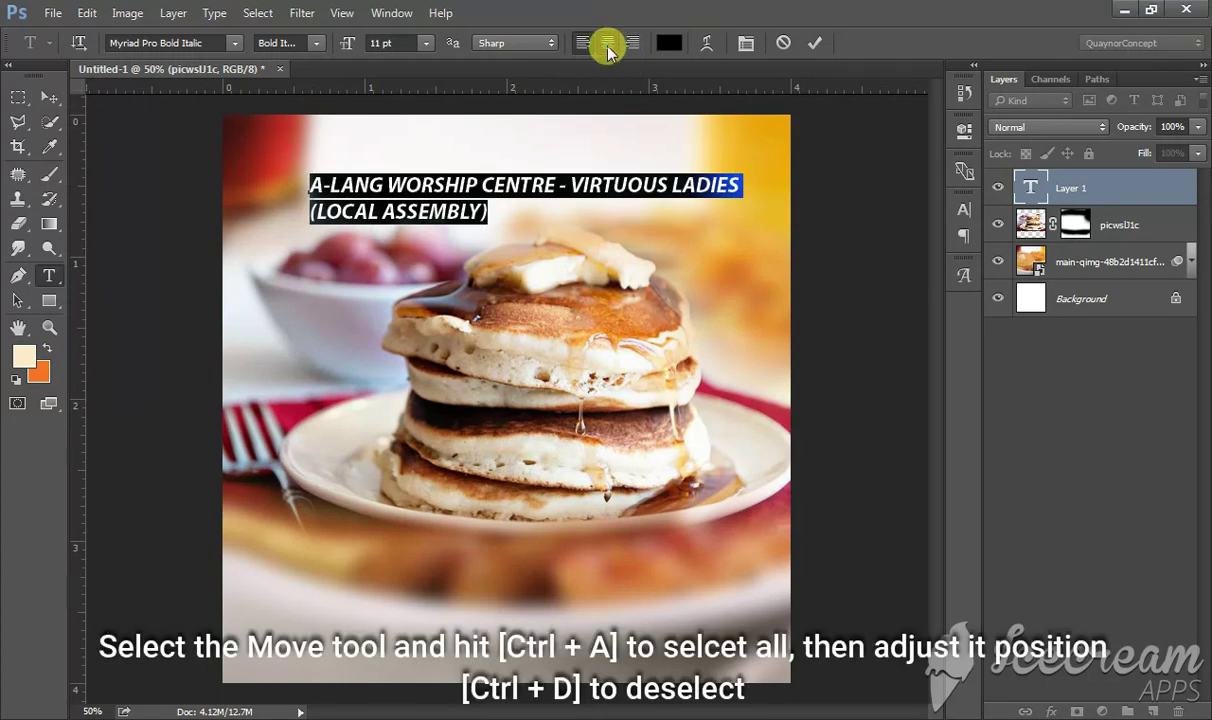
Centre-align the heading horizontally on the canvas and nudge the pancake photo up slightly.
{"action": "left_click", "coordinate": [607, 46]}
{"action": "left_click", "coordinate": [50, 95]}
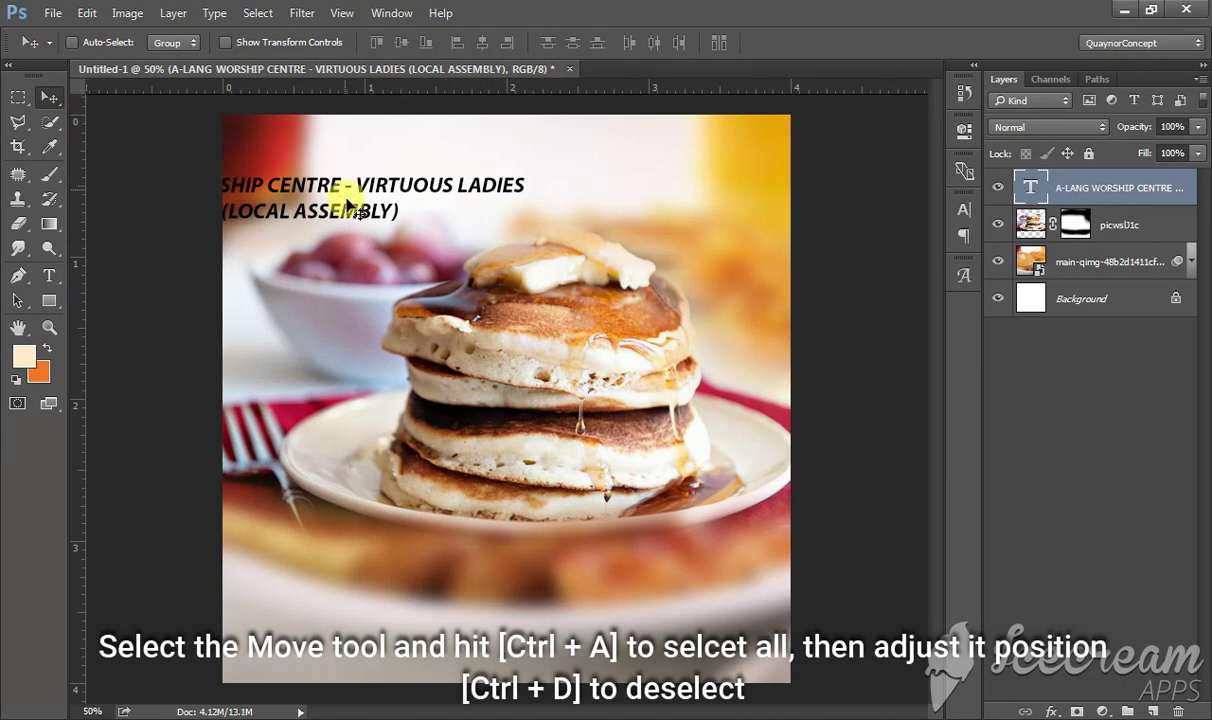
{"action": "key", "text": "ctrl+a"}
{"action": "left_click", "coordinate": [482, 46]}
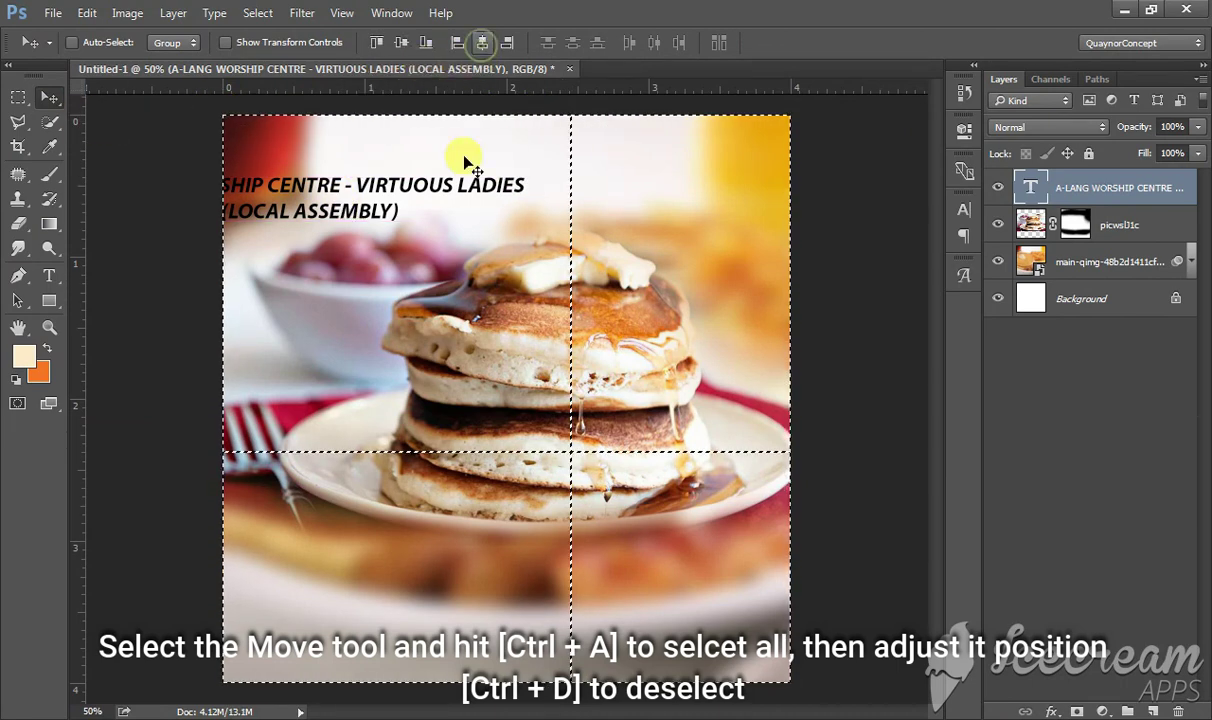
{"action": "left_click_drag", "start_coordinate": [500, 257], "coordinate": [559, 220]}
{"action": "key", "text": "ctrl+d"}
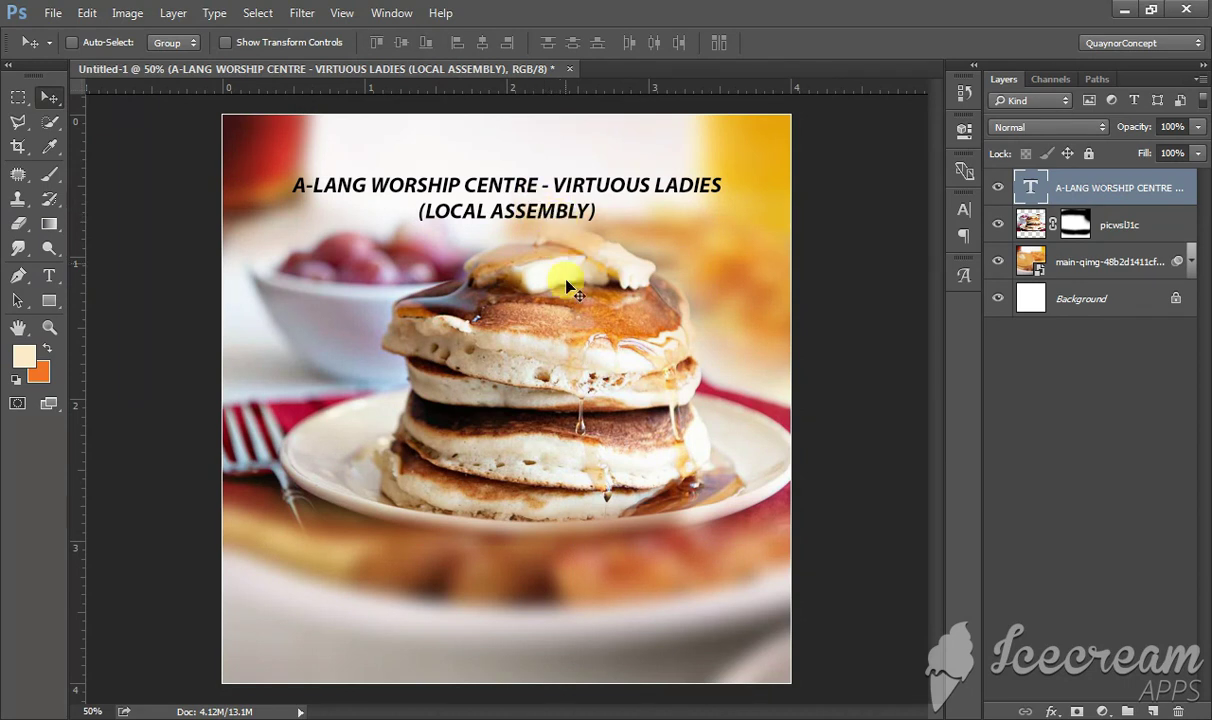
{"action": "left_click", "coordinate": [572, 402], "text": "ctrl"}
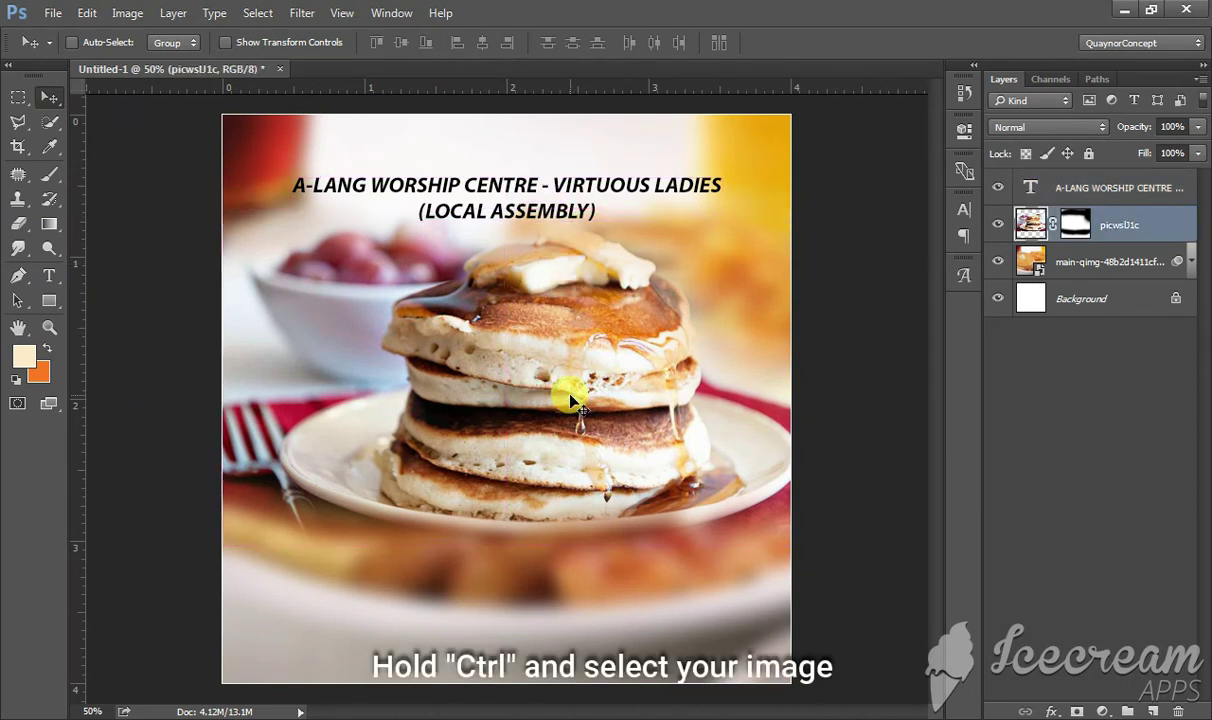
{"action": "left_click_drag", "start_coordinate": [572, 396], "coordinate": [577, 397]}
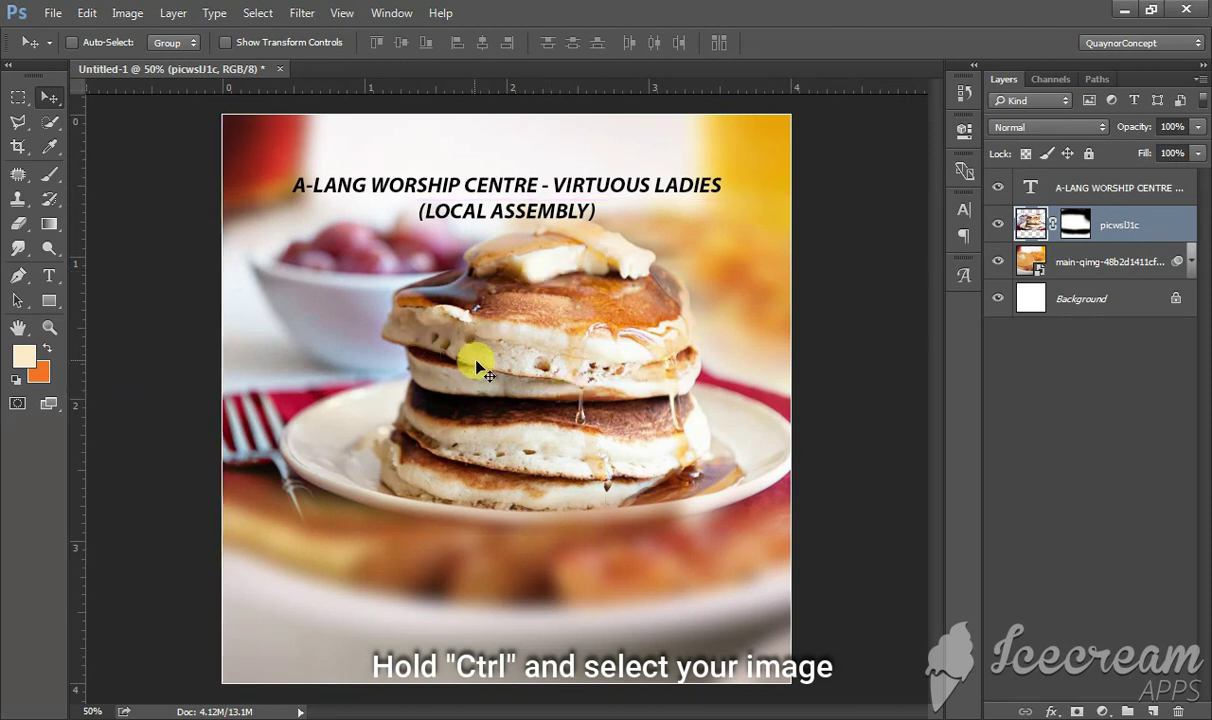
Shrink the heading font size to 10 pt in the Character panel.
{"action": "left_click", "coordinate": [512, 190], "text": "ctrl"}
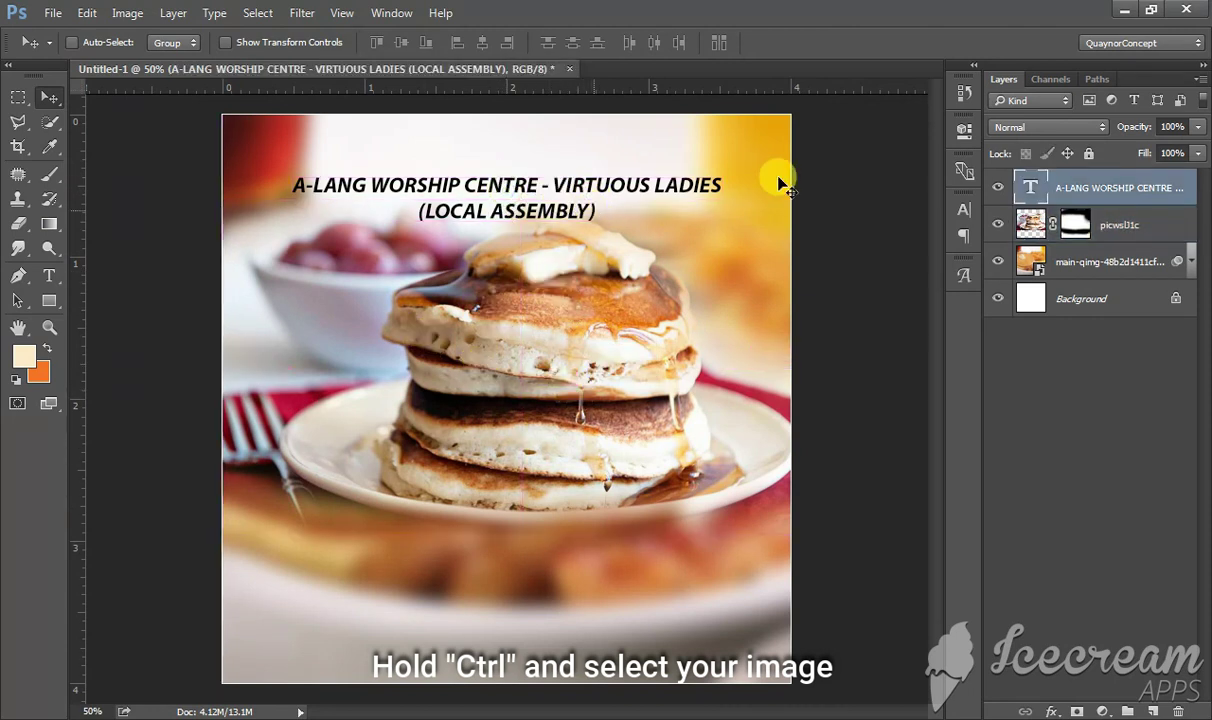
{"action": "left_click", "coordinate": [963, 208]}
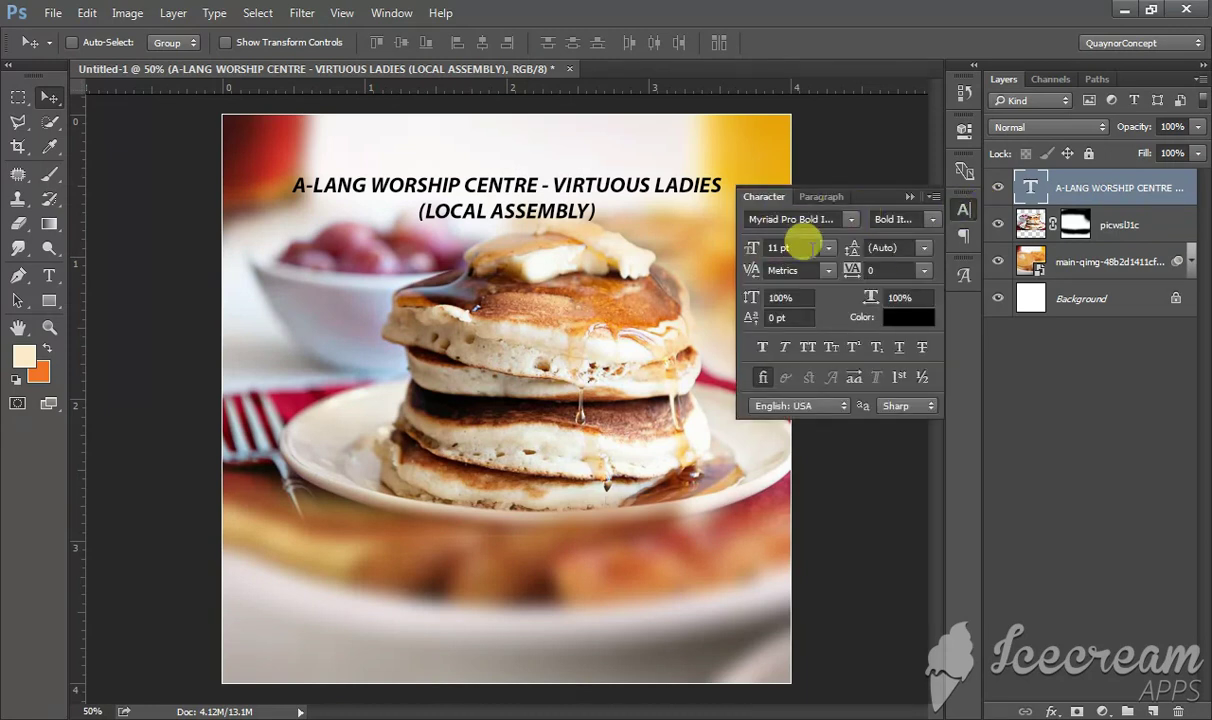
{"action": "left_click", "coordinate": [795, 248]}
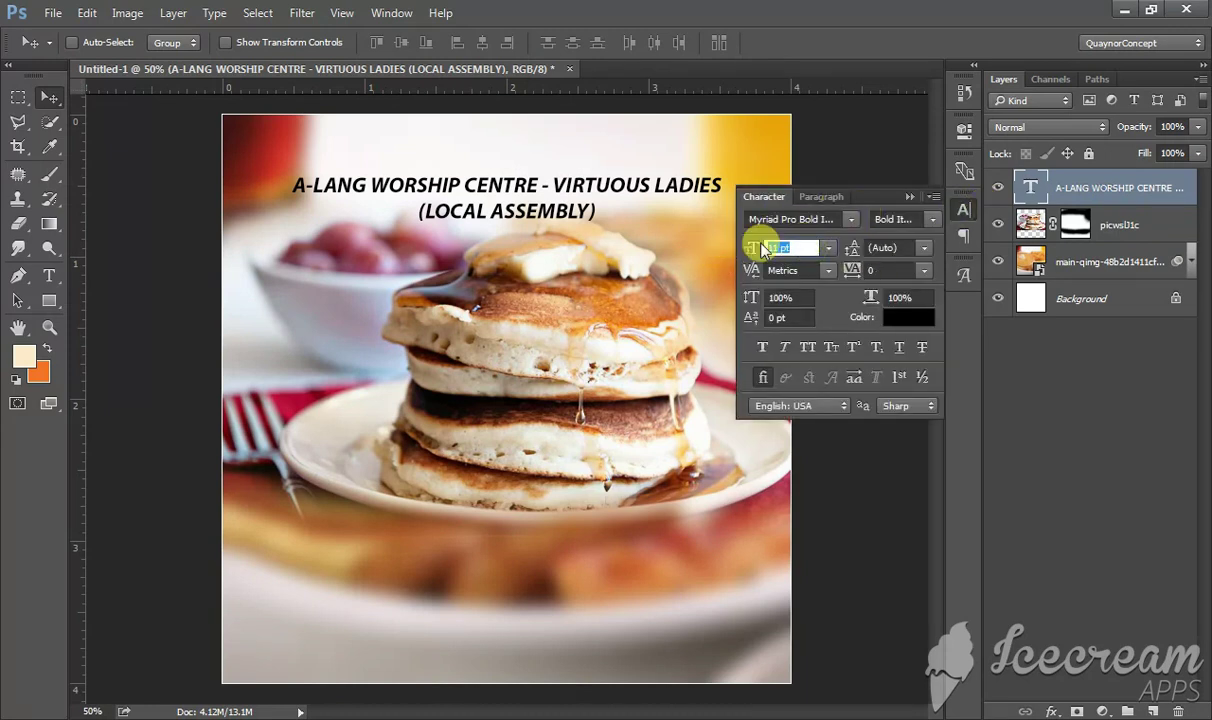
{"action": "key", "text": "BackSpace"}
{"action": "type", "text": "36"}
{"action": "key", "text": "Return"}
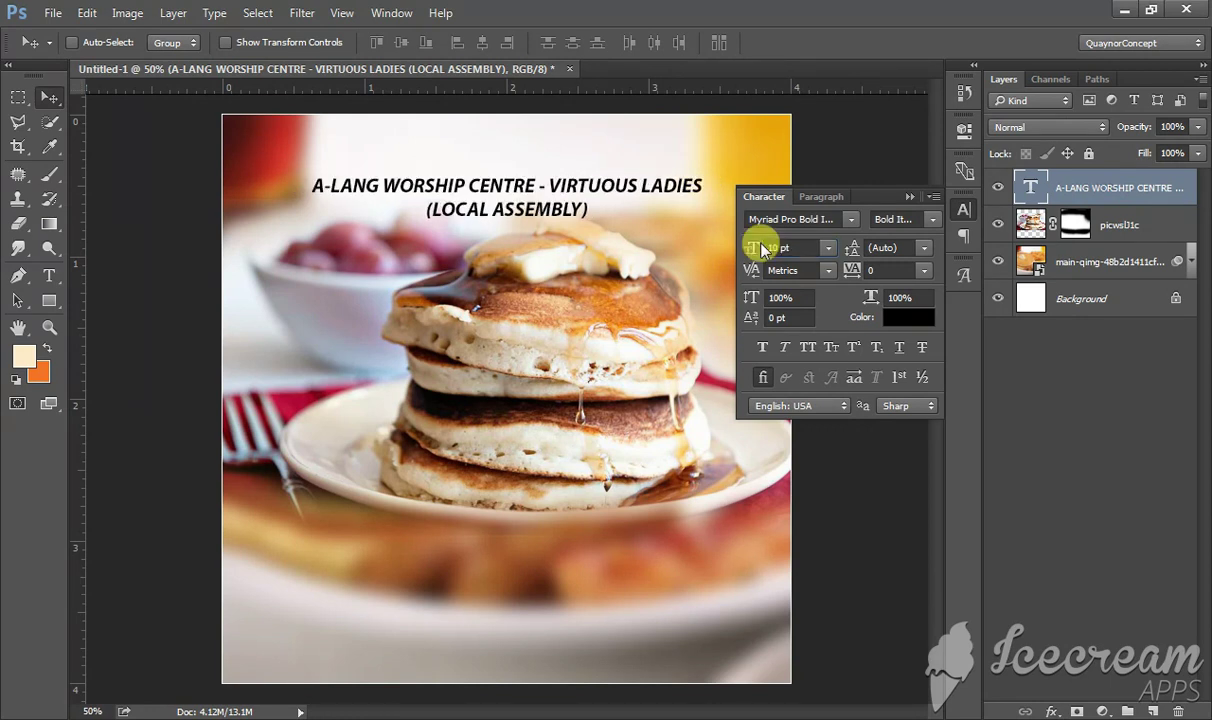
{"action": "left_click", "coordinate": [965, 207]}
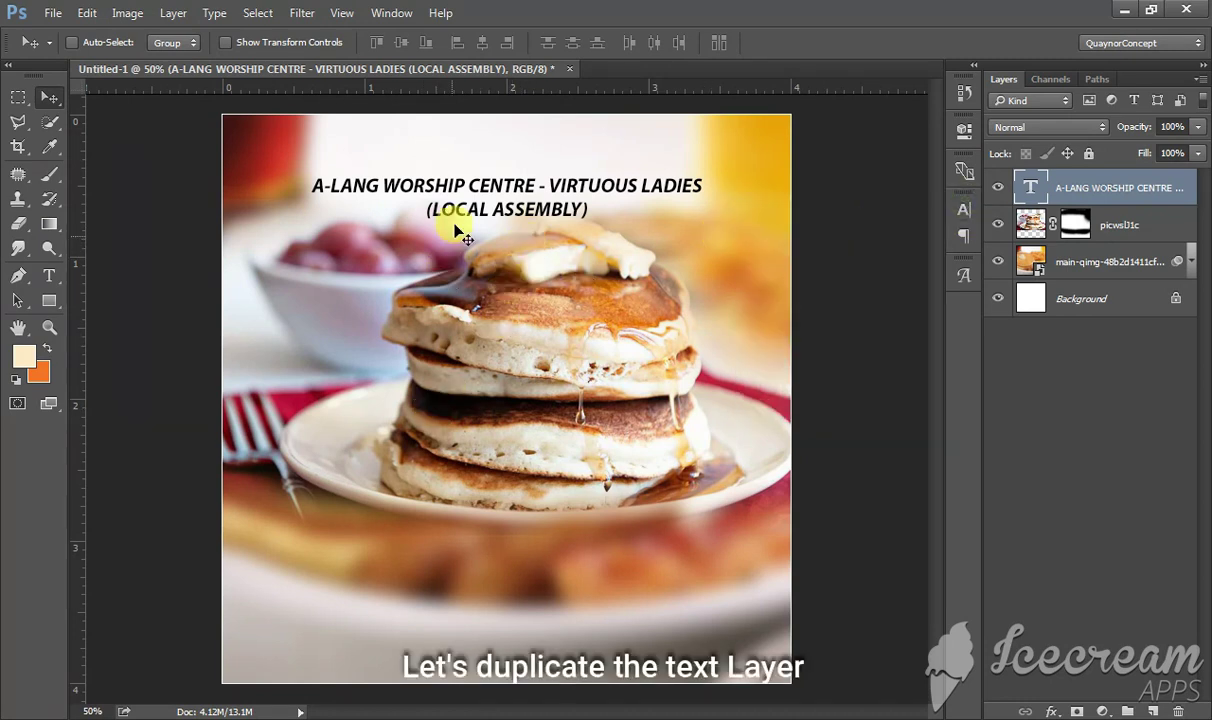
Duplicate the heading, move the copy over the lower pancakes and retype it as 'Breakfast'.
{"action": "mouse_move", "coordinate": [1043, 175]}
{"action": "left_mouse_down"}
{"action": "mouse_move", "coordinate": [1178, 708]}
{"action": "mouse_move", "coordinate": [1153, 710]}
{"action": "left_mouse_up"}
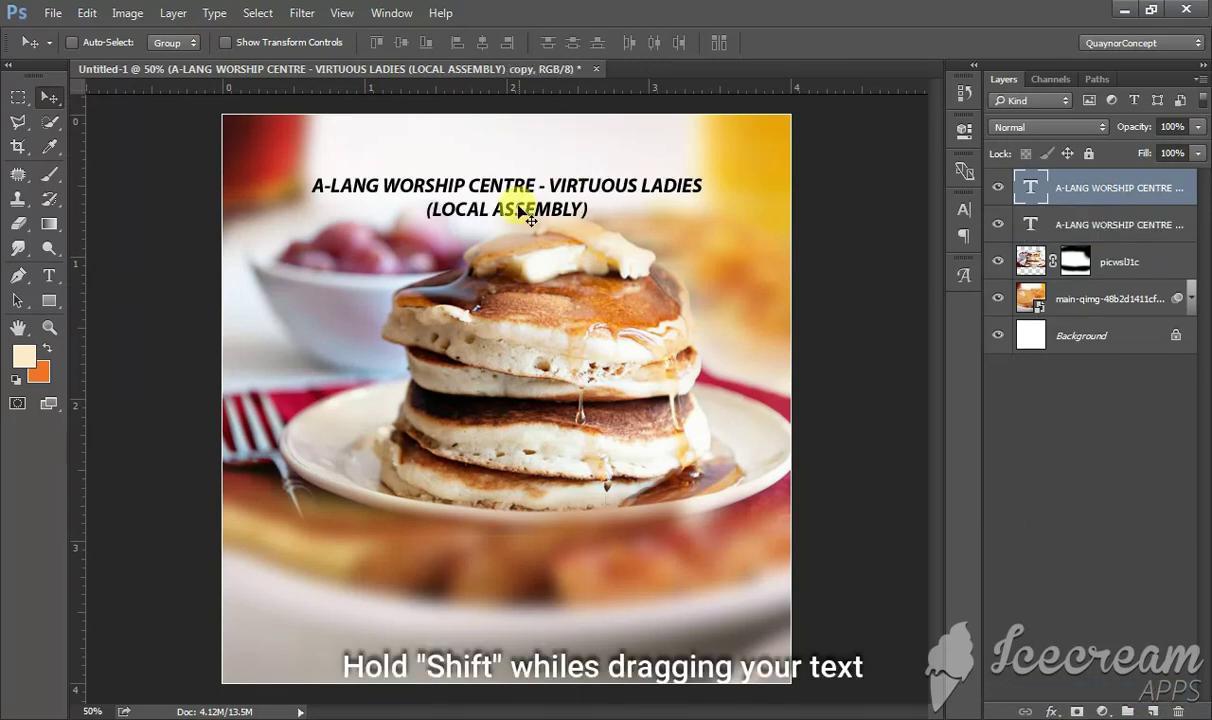
{"action": "left_click_drag", "start_coordinate": [519, 210], "coordinate": [518, 508]}
{"action": "key", "text": "t"}
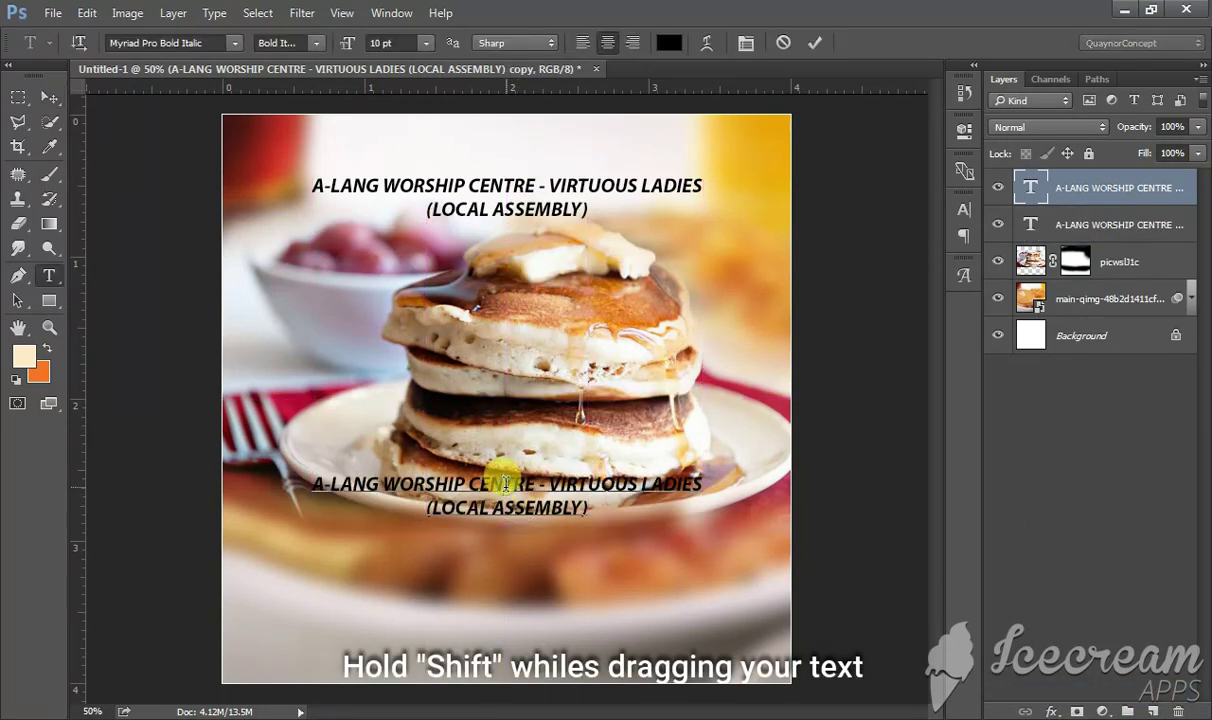
{"action": "left_click", "coordinate": [532, 486]}
{"action": "key", "text": "ctrl+a"}
{"action": "key", "text": "BackSpace"}
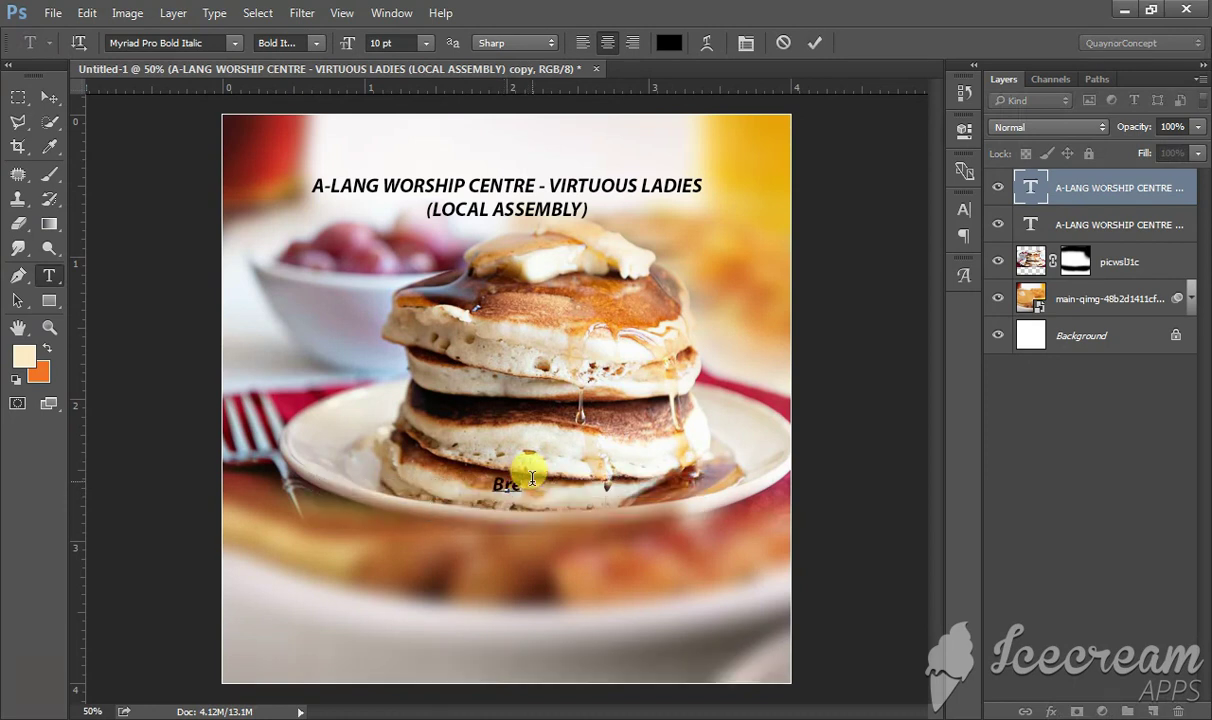
{"action": "type", "text": "akfast"}
Enlarge the Breakfast text to 51 pt and commit it.
{"action": "double_click", "coordinate": [532, 478]}
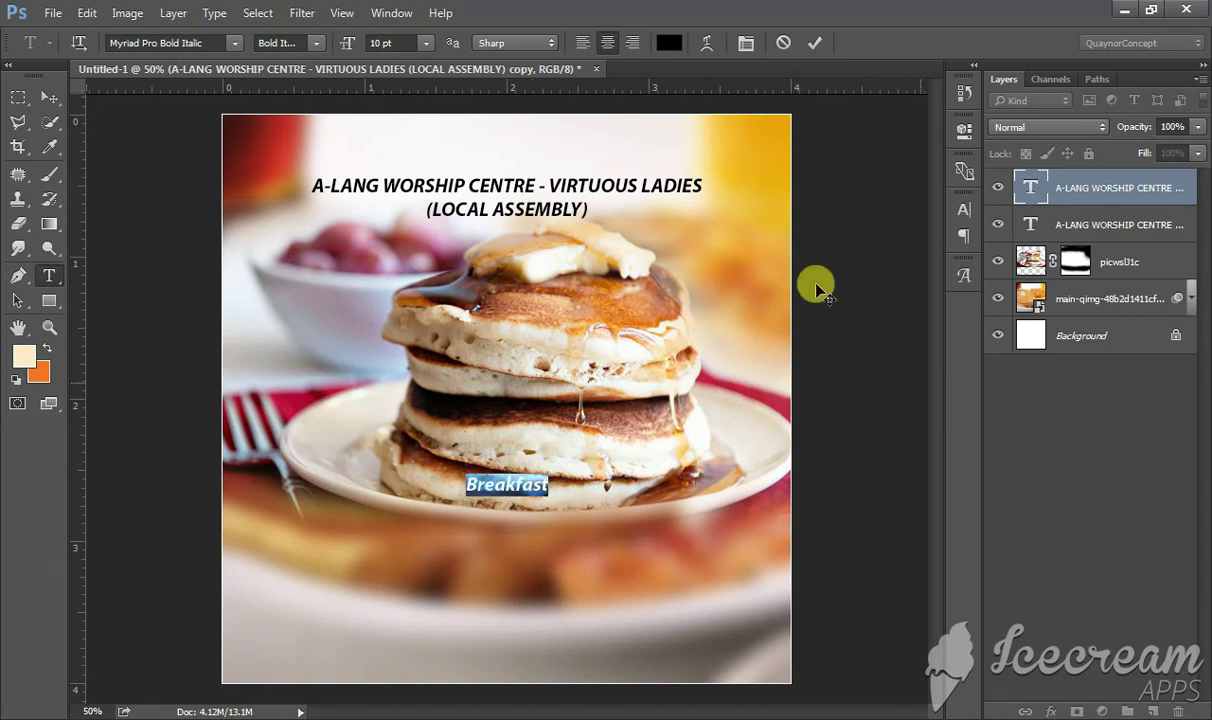
{"action": "left_click_drag", "start_coordinate": [343, 48], "coordinate": [383, 43]}
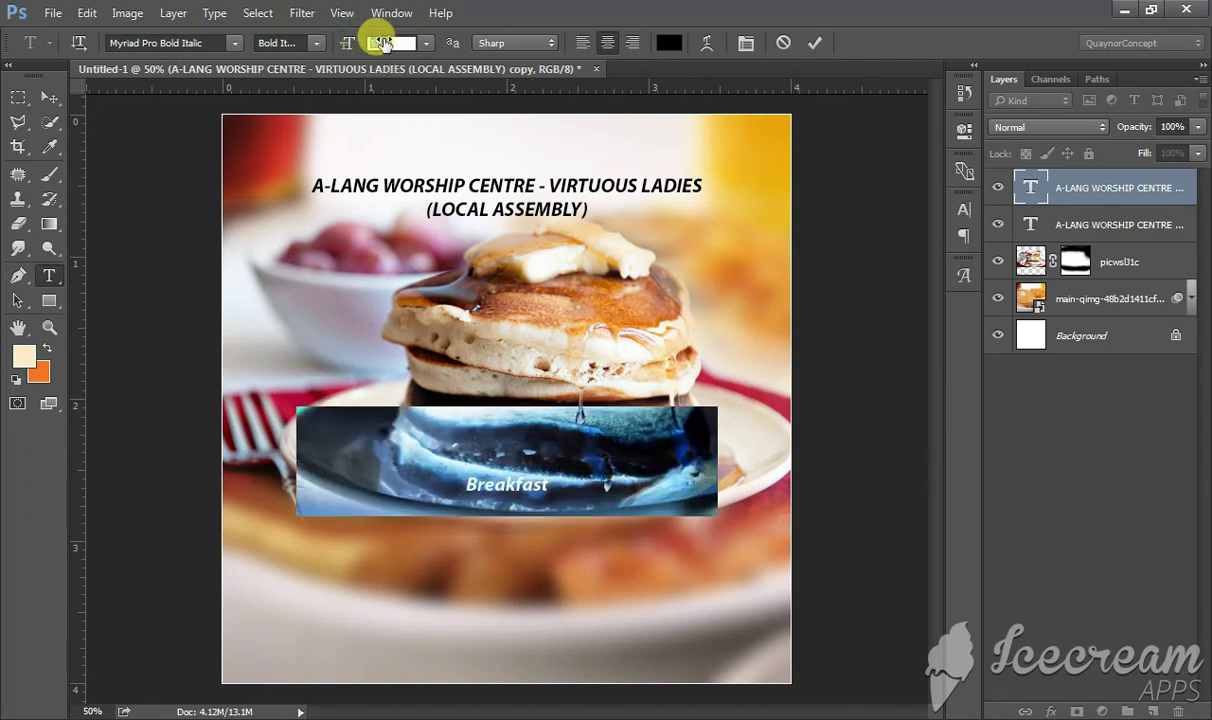
{"action": "left_click", "coordinate": [814, 42]}
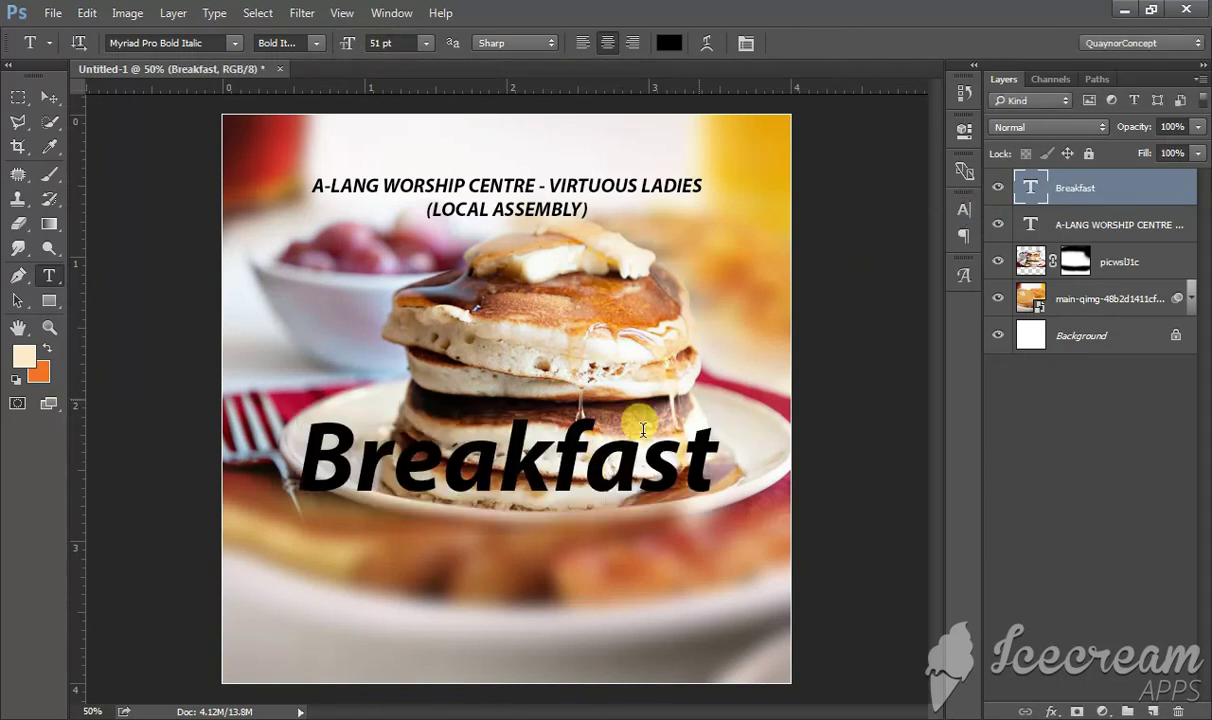
Make the A-LANG heading layer active with its character settings showing.
{"action": "left_click", "coordinate": [48, 97]}
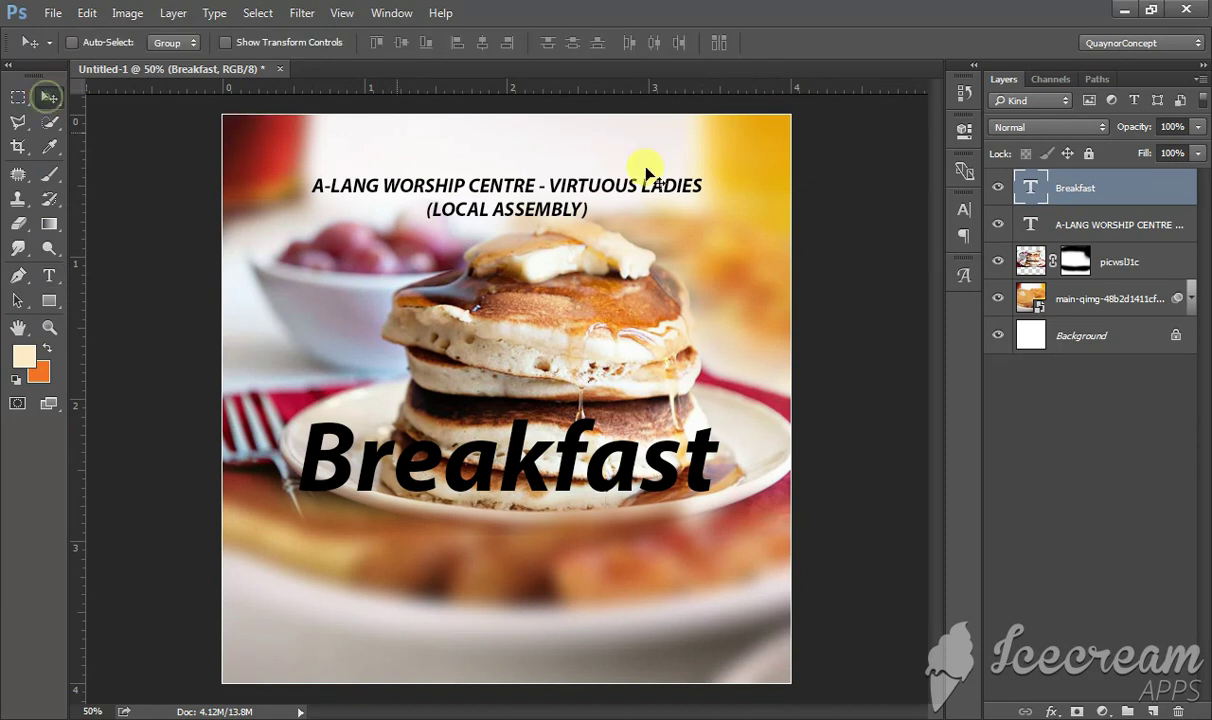
{"action": "left_click", "coordinate": [1049, 224]}
{"action": "left_click", "coordinate": [963, 209]}
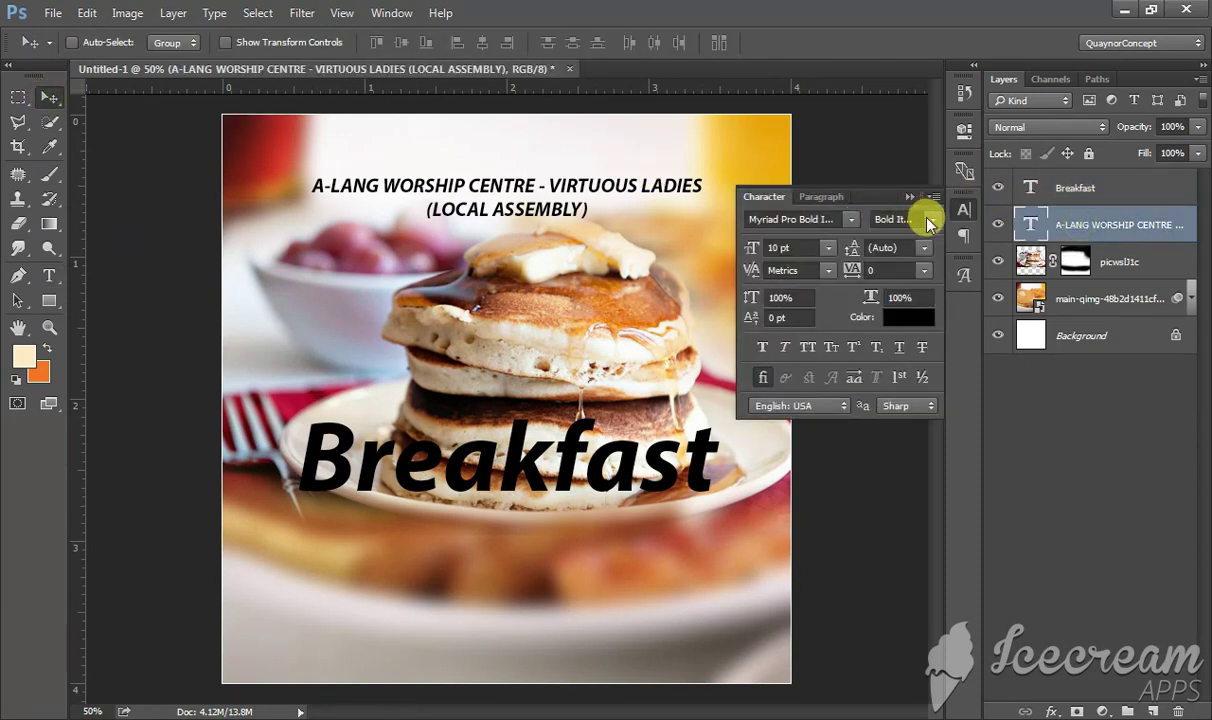
Make the heading upright Bold, and set Breakfast in Thinking Of Betty at 50 pt.
{"action": "left_click", "coordinate": [929, 222]}
{"action": "left_click", "coordinate": [917, 268]}
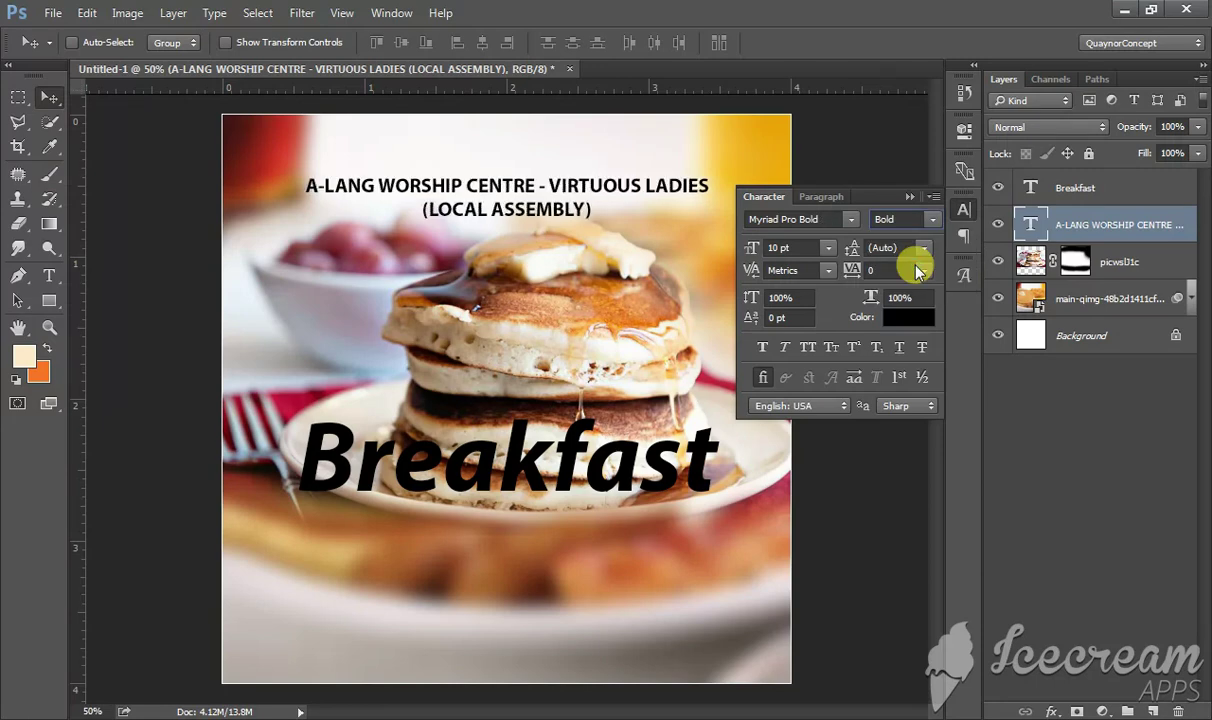
{"action": "left_click", "coordinate": [1058, 186]}
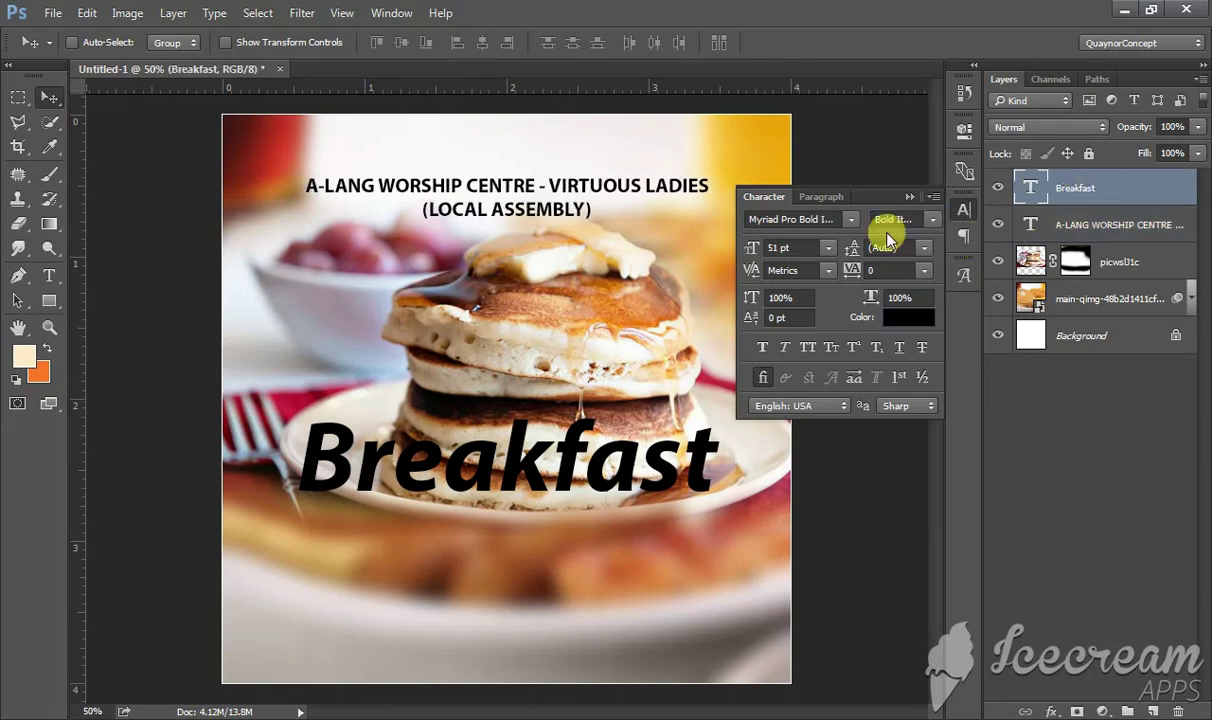
{"action": "left_click", "coordinate": [824, 218]}
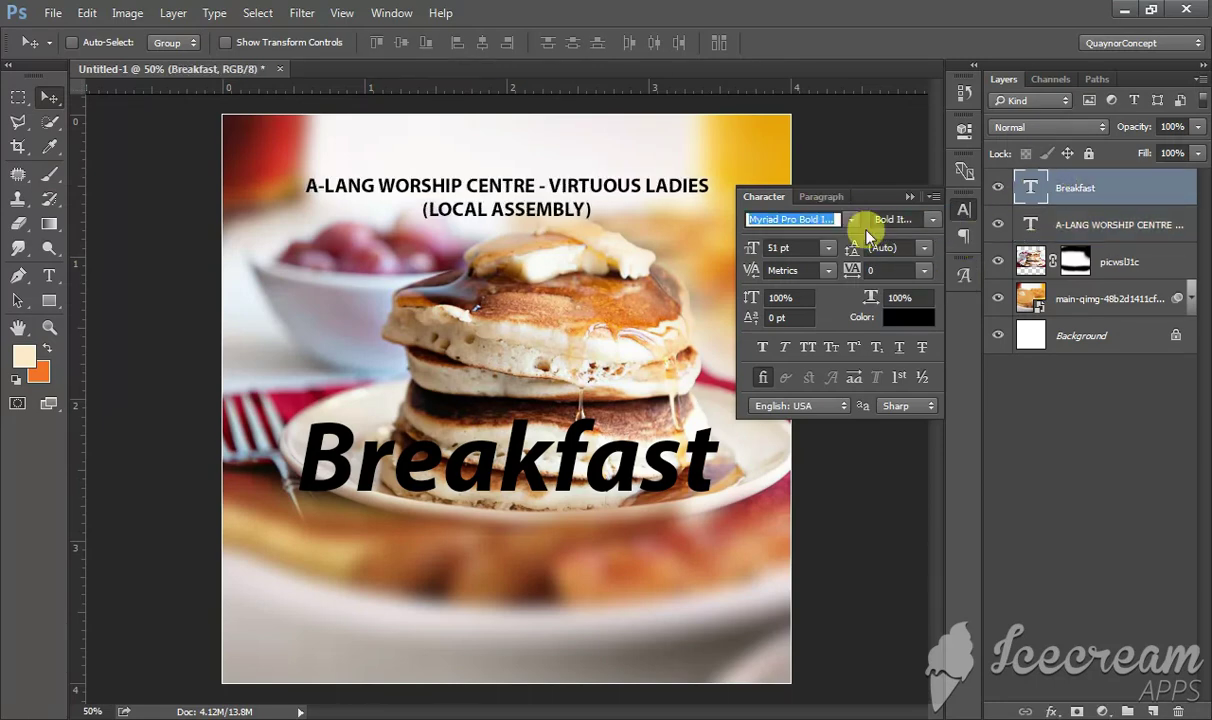
{"action": "type", "text": "thinking"}
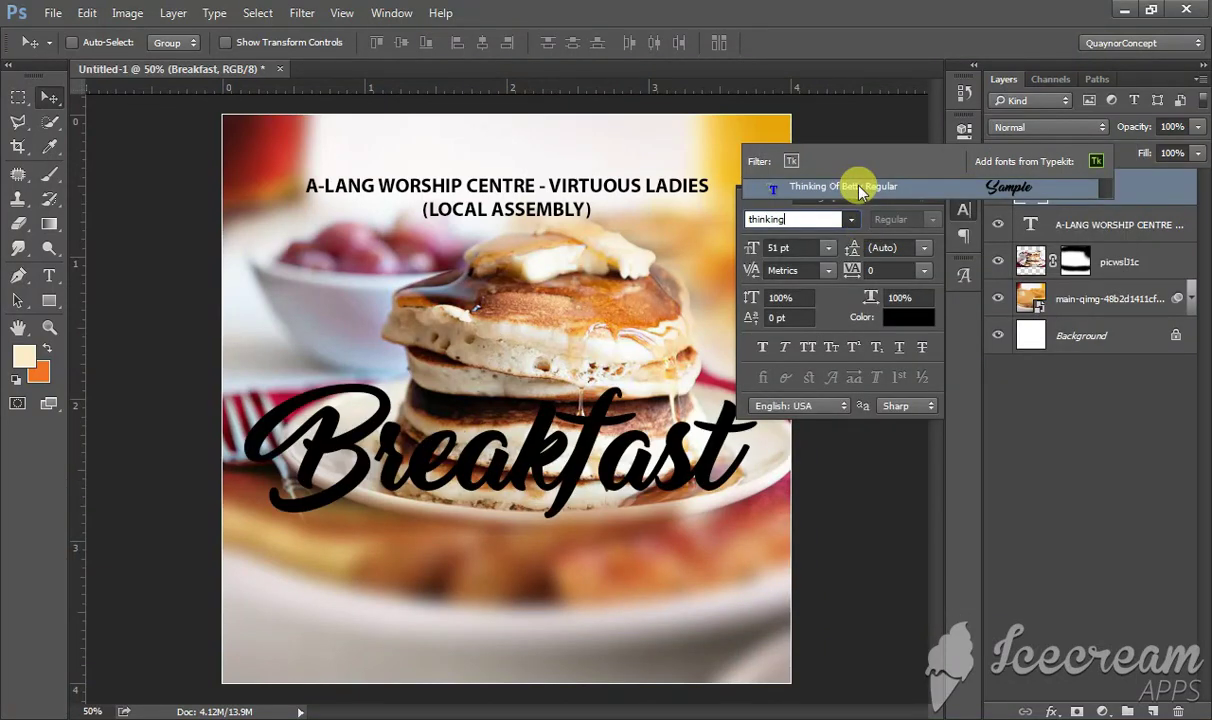
{"action": "left_click", "coordinate": [860, 188]}
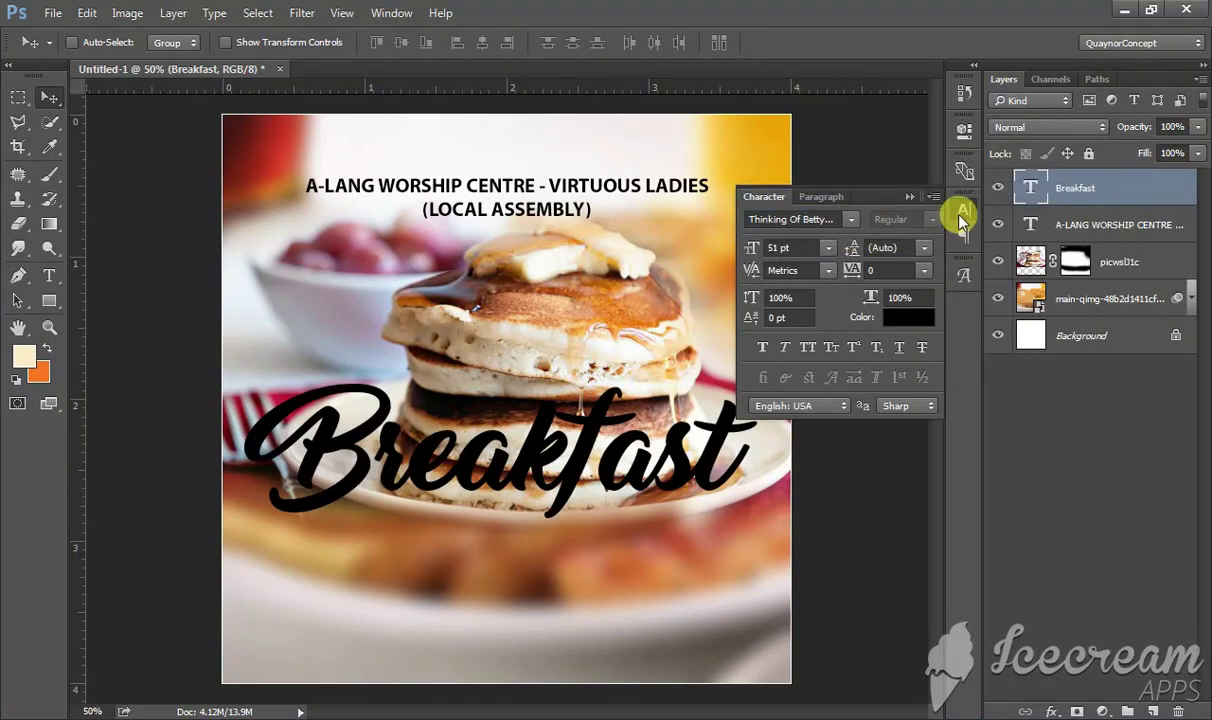
{"action": "left_click", "coordinate": [751, 250]}
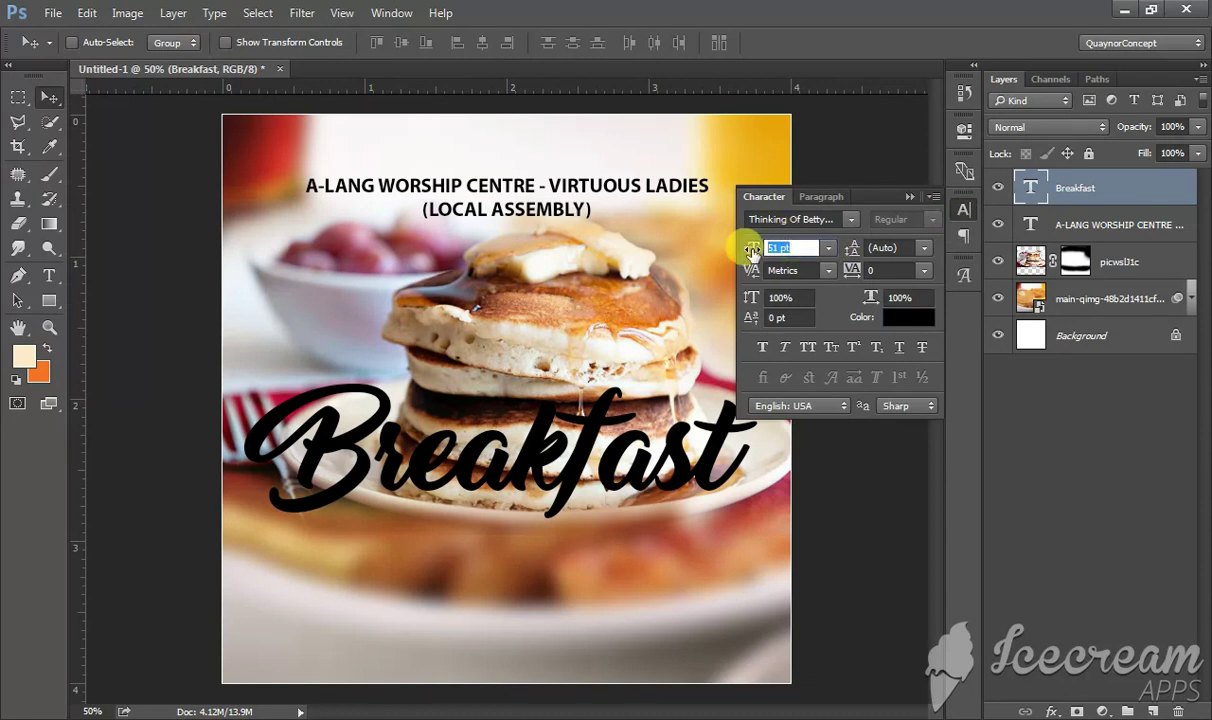
{"action": "type", "text": "50"}
{"action": "key", "text": "Return"}
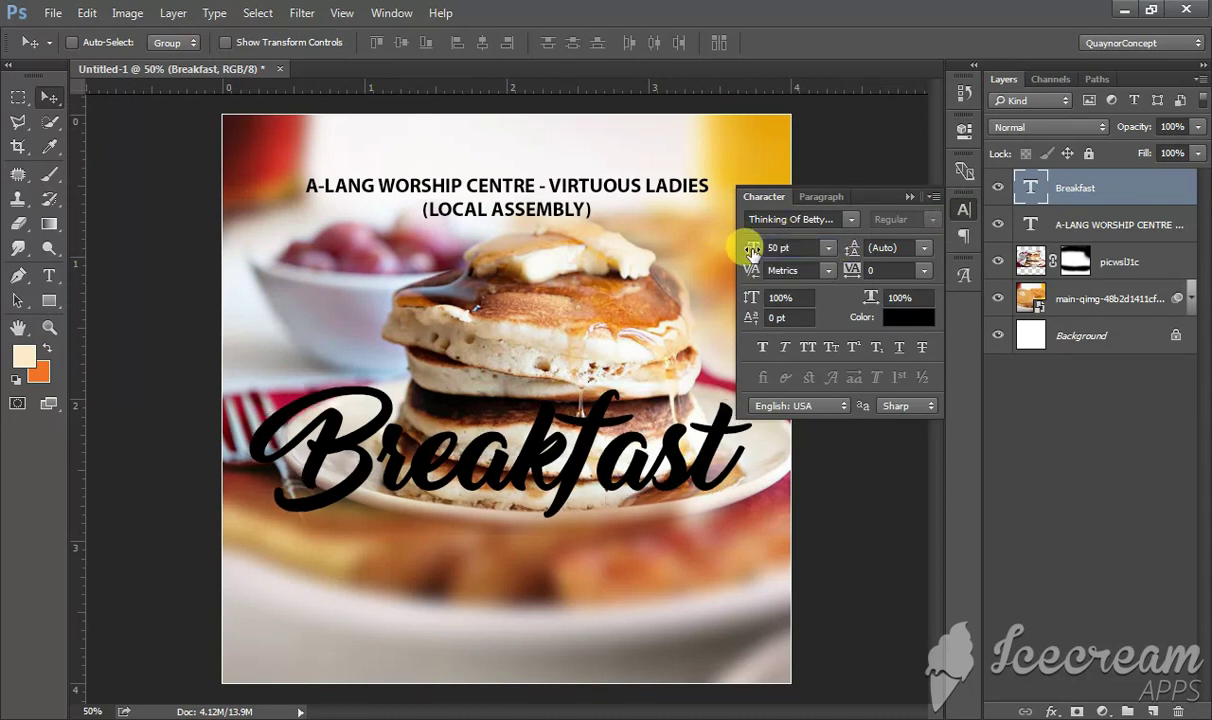
{"action": "left_click", "coordinate": [963, 209]}
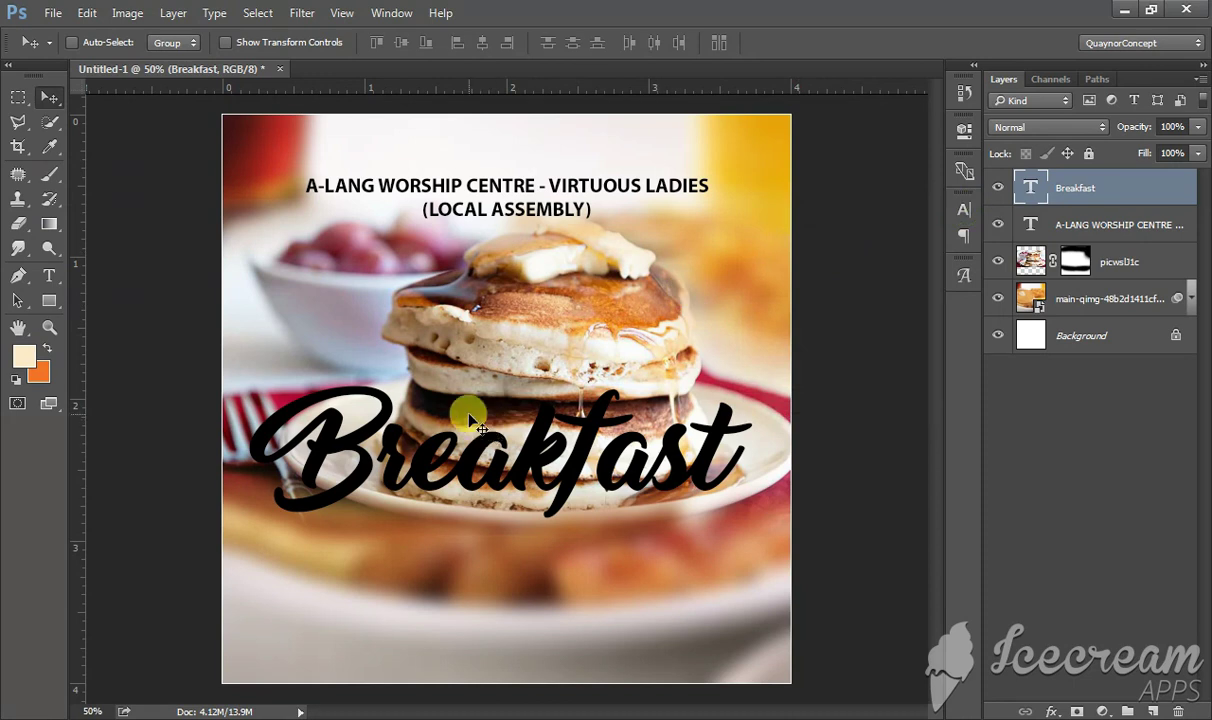
Duplicate the A-LANG heading, place the copy below Breakfast, and retype it as 'meeting'.
{"action": "left_click", "coordinate": [520, 188], "text": "ctrl"}
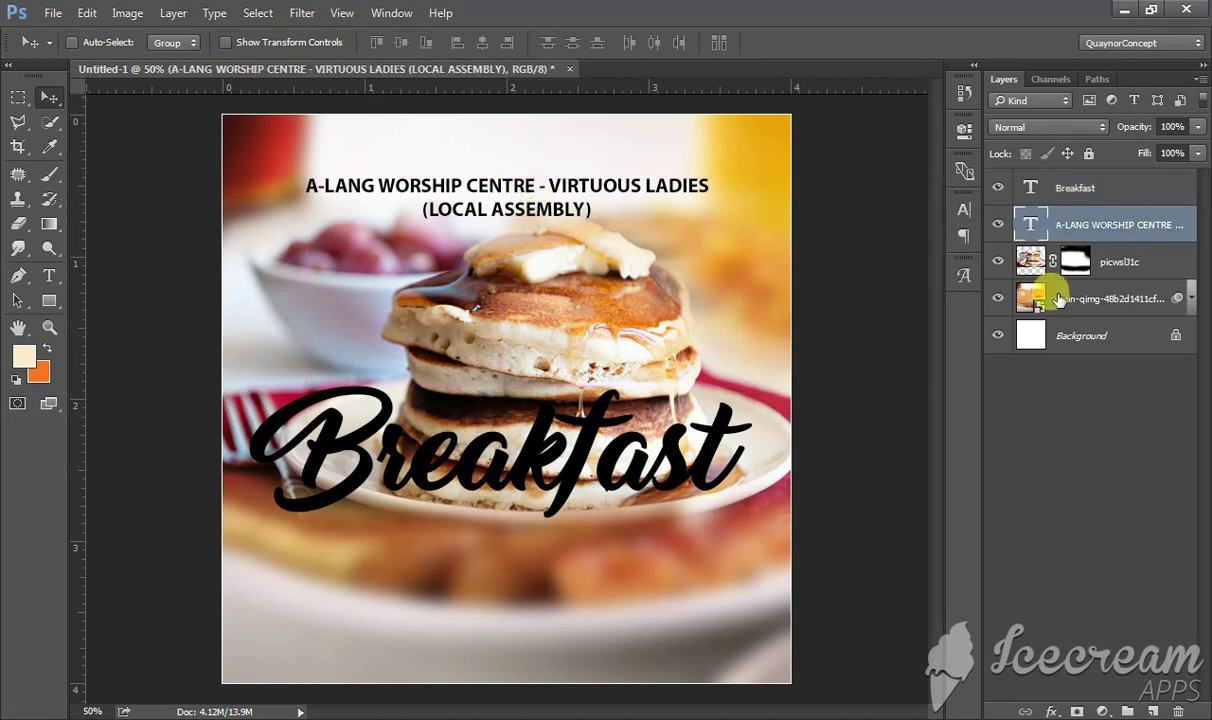
{"action": "left_click_drag", "start_coordinate": [1082, 225], "coordinate": [1150, 700]}
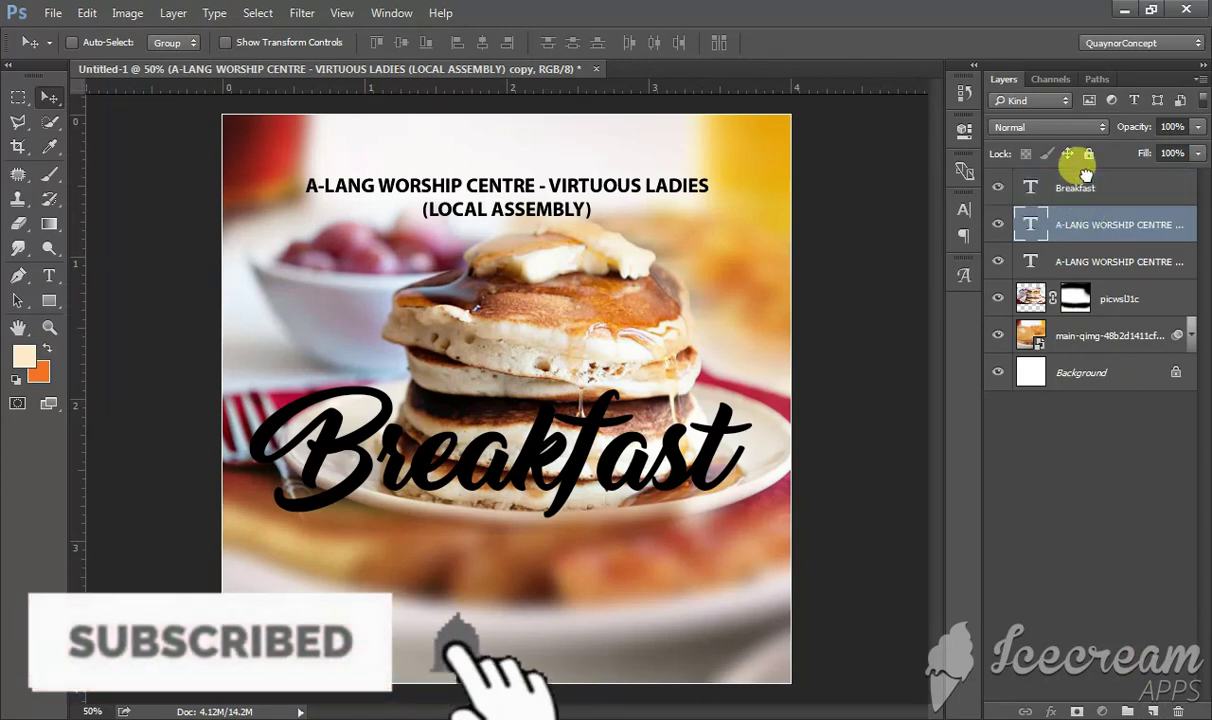
{"action": "left_click_drag", "start_coordinate": [1082, 225], "coordinate": [1086, 178]}
{"action": "mouse_move", "coordinate": [500, 222]}
{"action": "left_mouse_down"}
{"action": "mouse_move", "coordinate": [537, 572]}
{"action": "mouse_move", "coordinate": [534, 548]}
{"action": "left_mouse_up"}
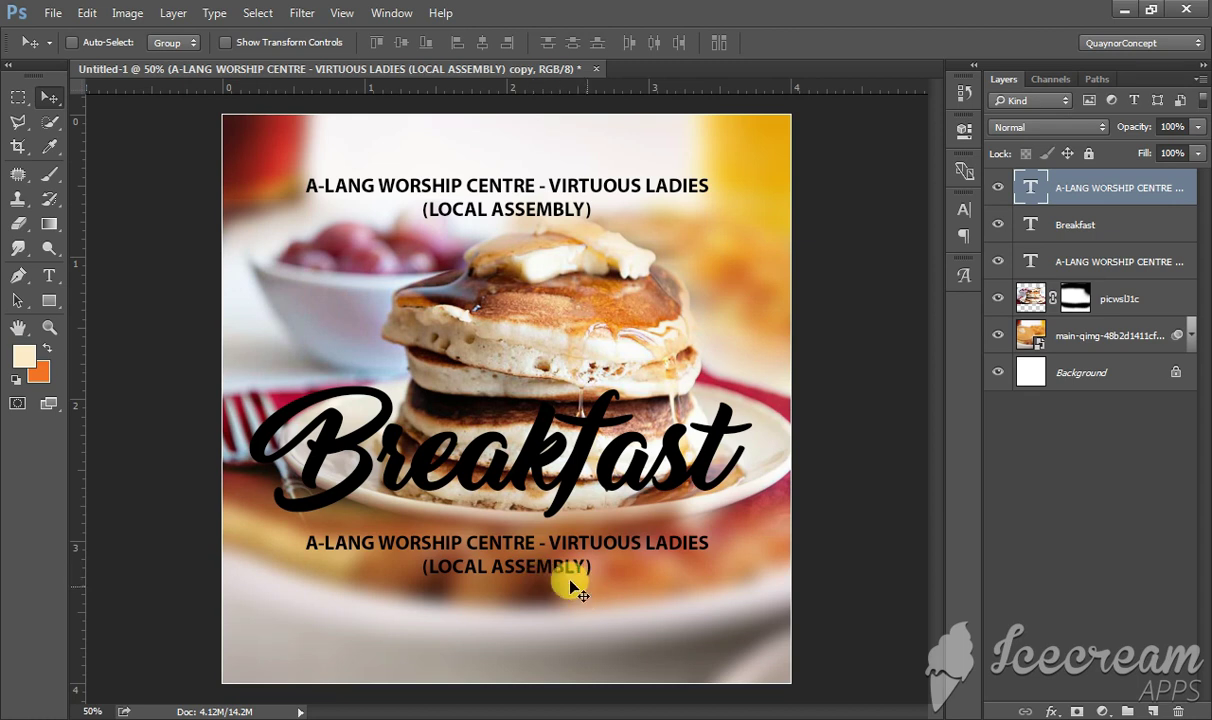
{"action": "key", "text": "t"}
{"action": "left_click", "coordinate": [556, 558]}
{"action": "key", "text": "ctrl+a"}
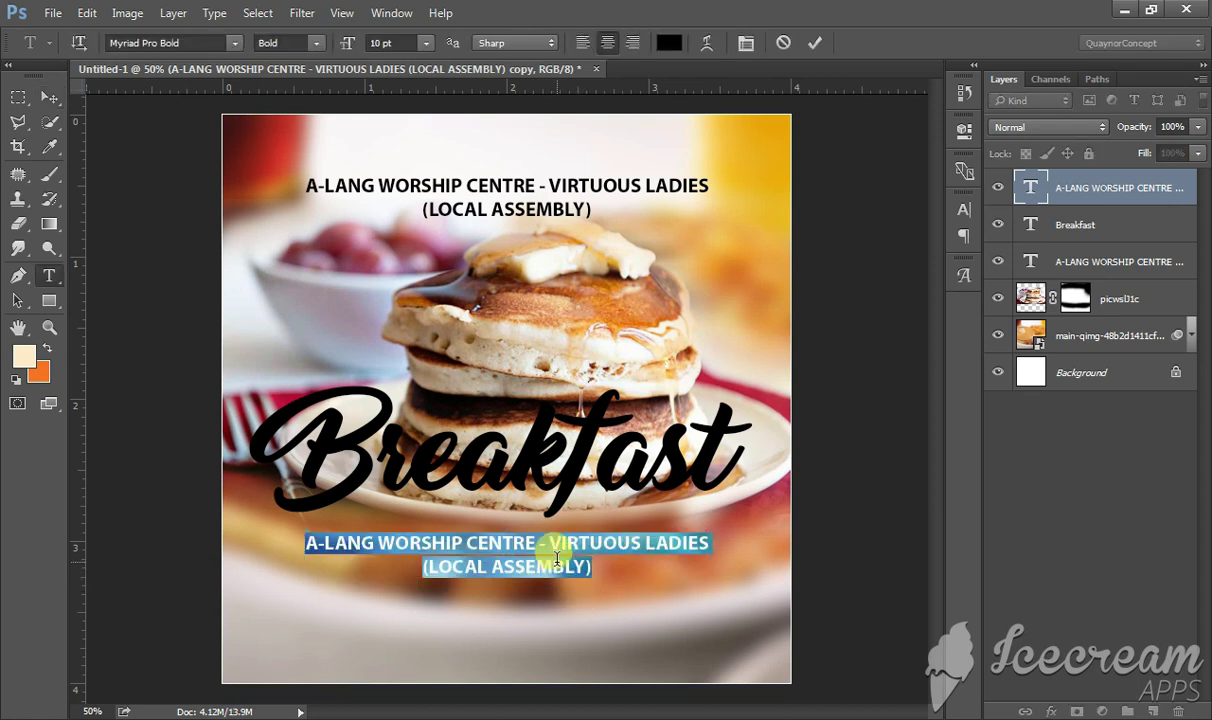
{"action": "type", "text": "meeti"}
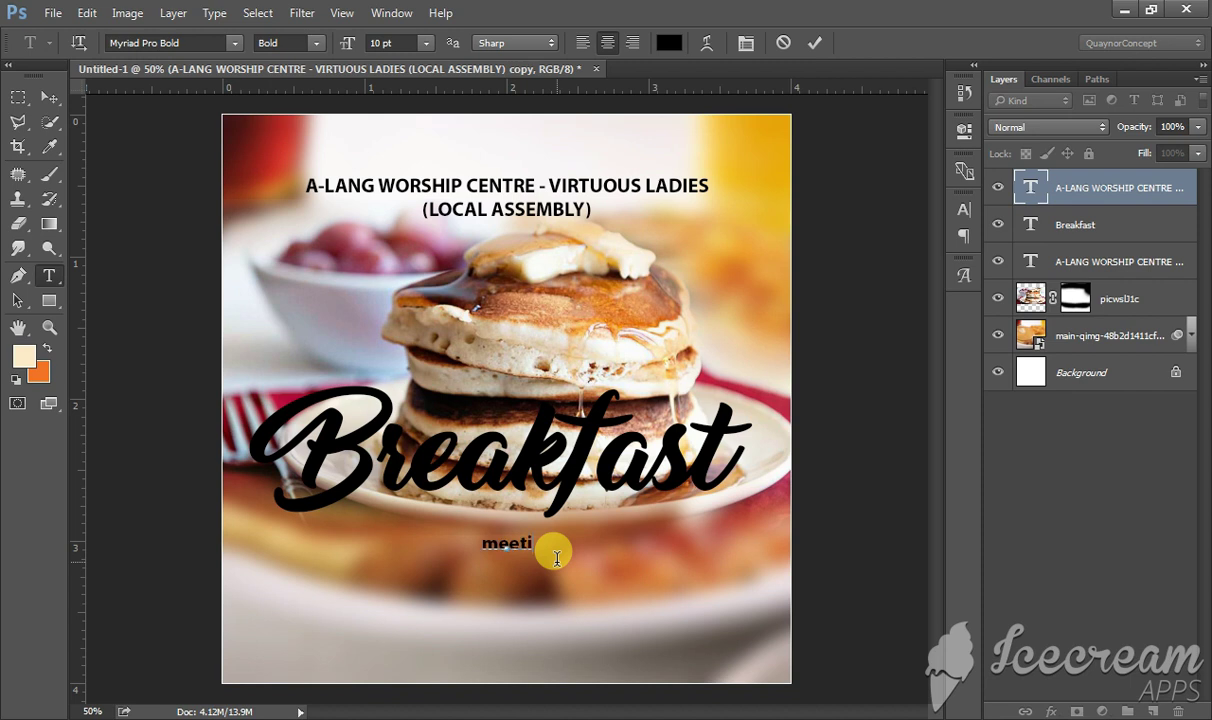
{"action": "type", "text": "ng"}
Give MEETING tracking 220 and an 11 pt size, then commit the text.
{"action": "key", "text": "ctrl+a"}
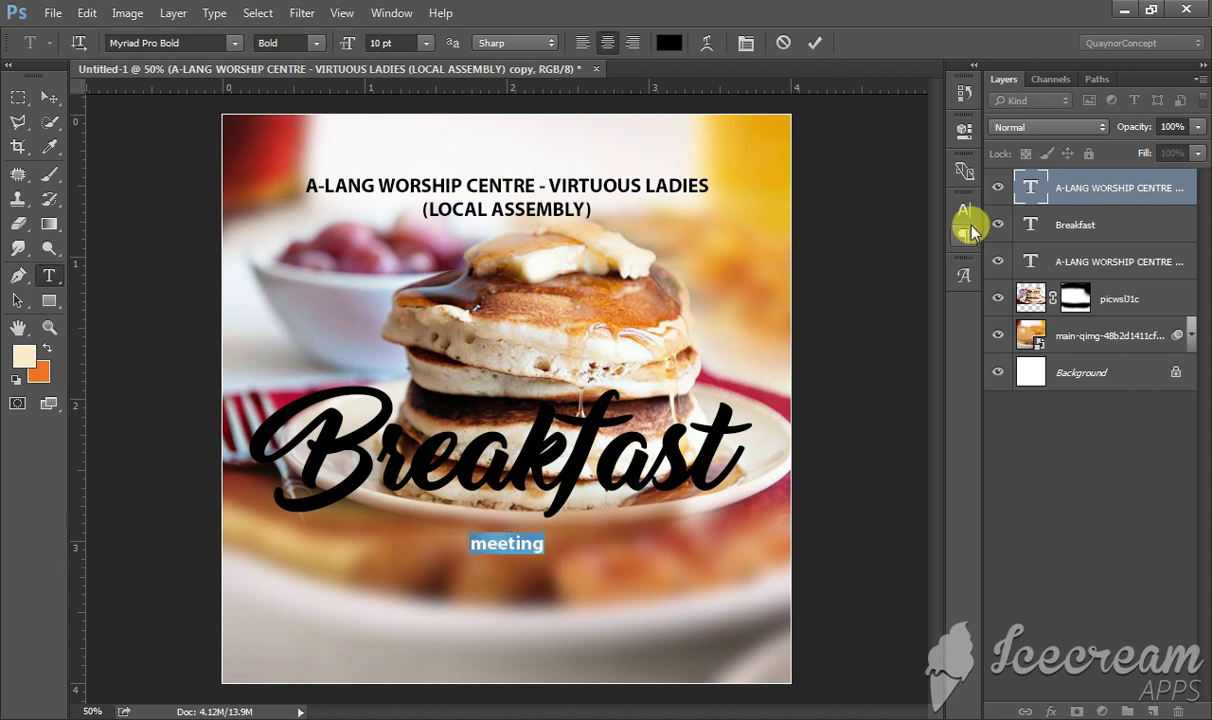
{"action": "left_click", "coordinate": [965, 208]}
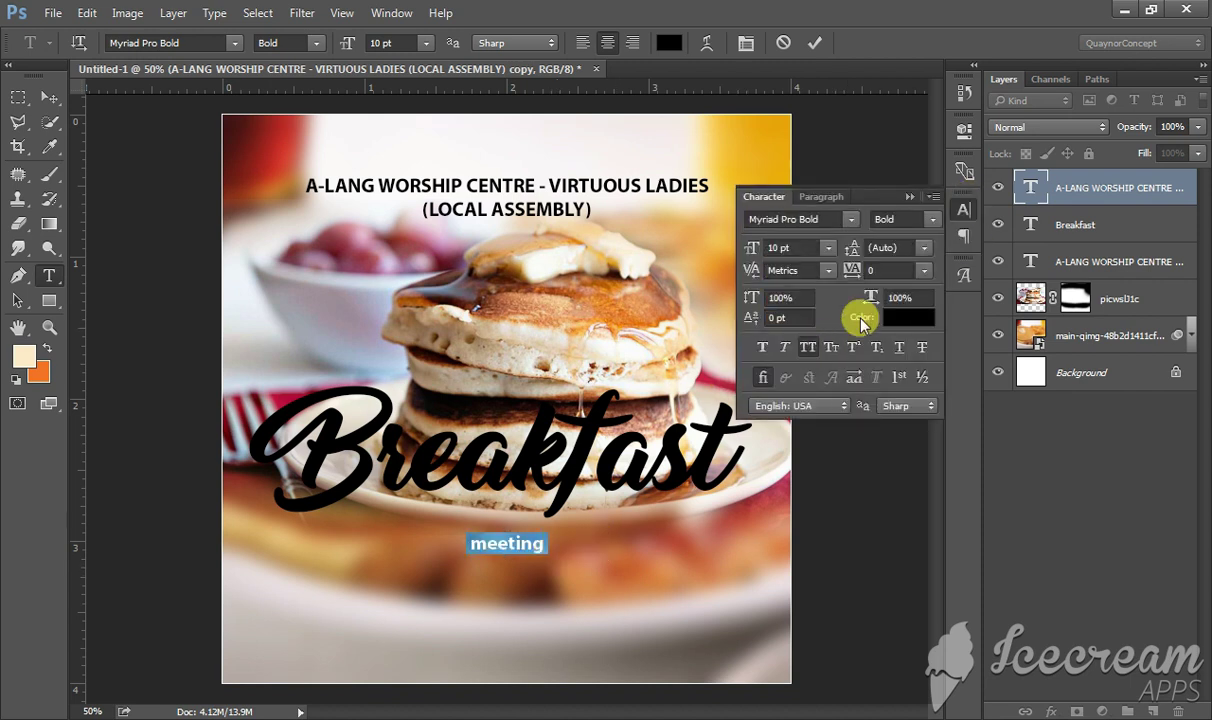
{"action": "left_click", "coordinate": [878, 270]}
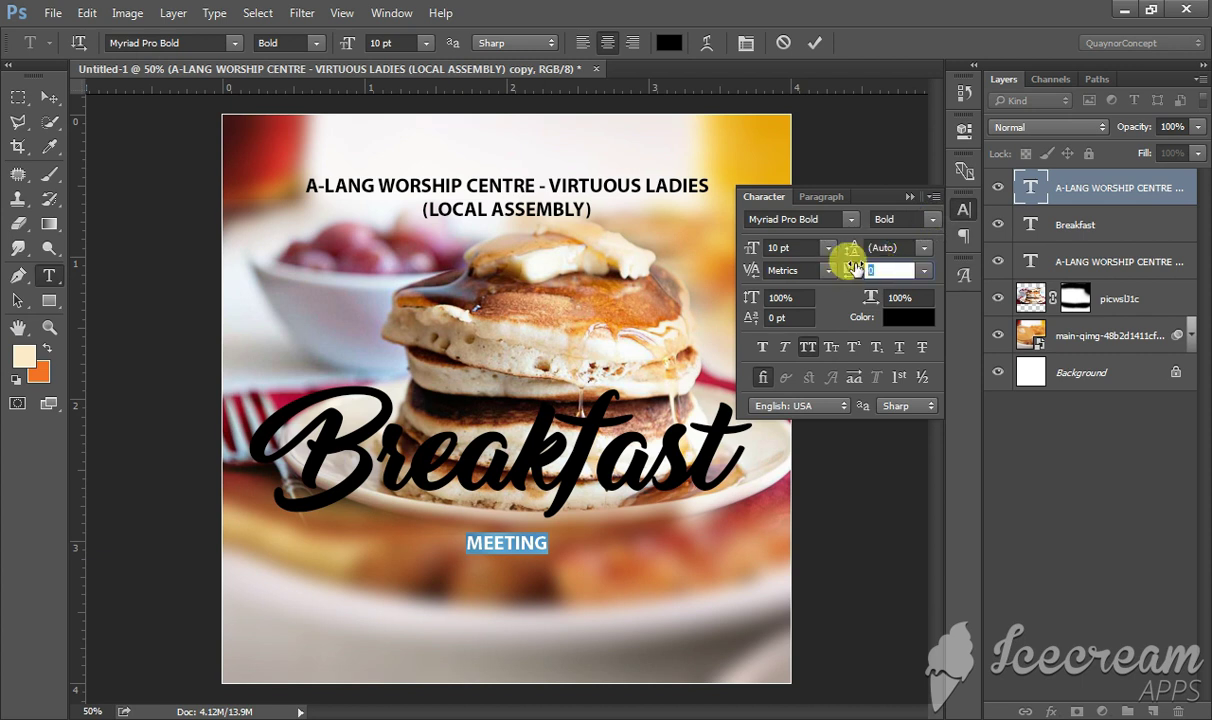
{"action": "type", "text": "220"}
{"action": "key", "text": "Return"}
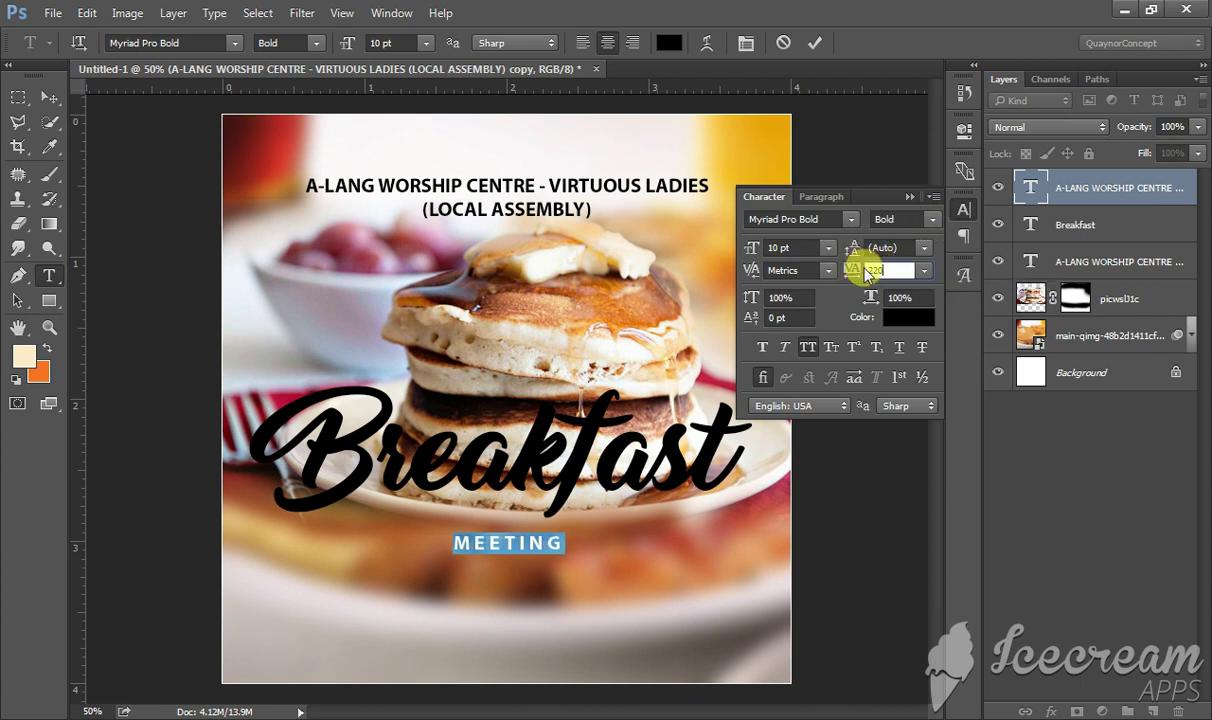
{"action": "left_click", "coordinate": [747, 245]}
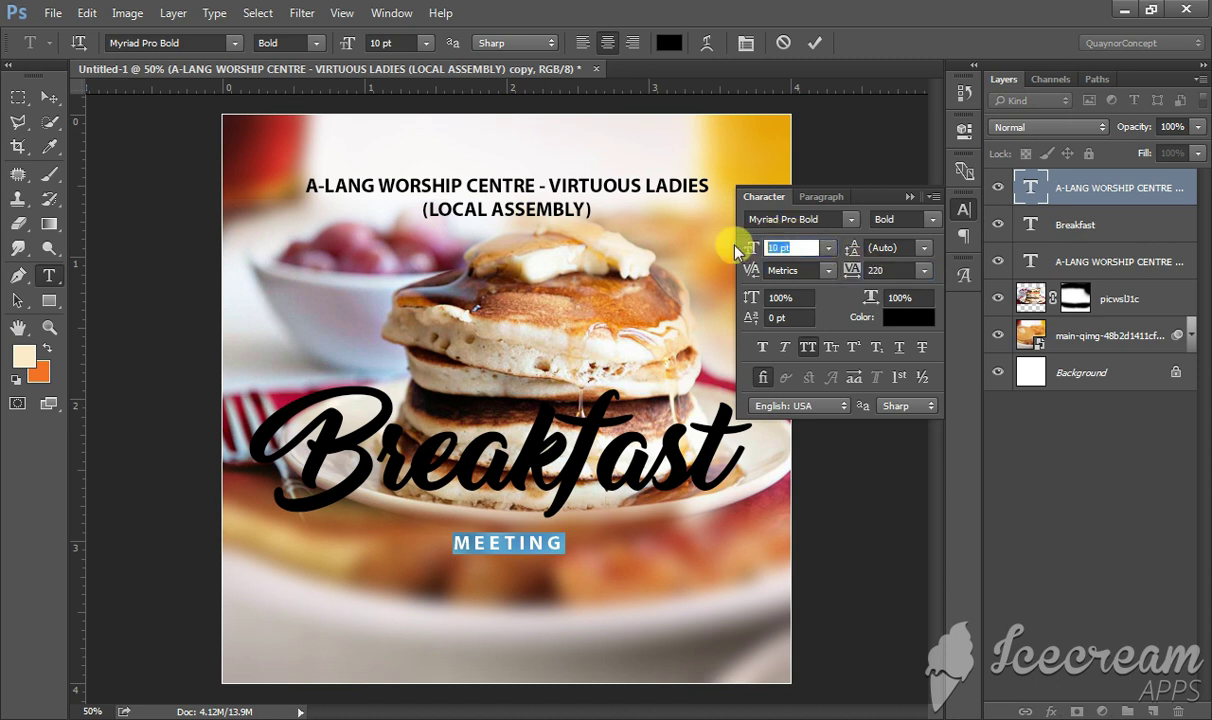
{"action": "type", "text": "11"}
{"action": "key", "text": "Return"}
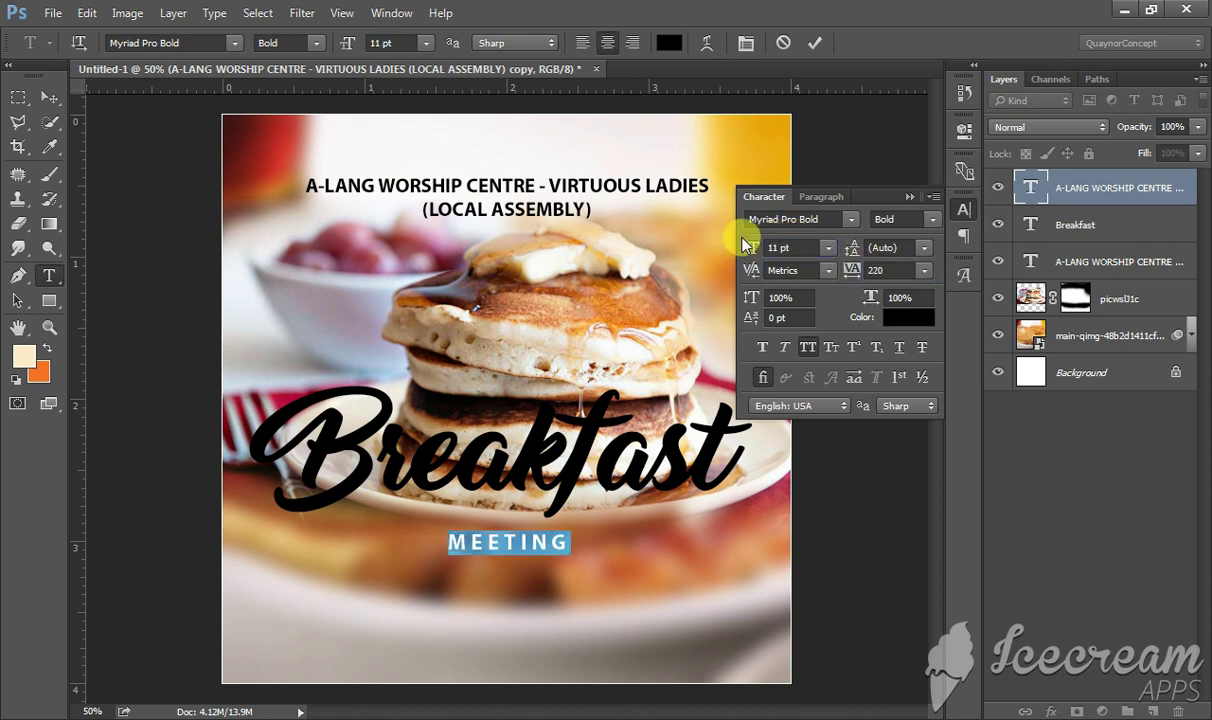
{"action": "left_click", "coordinate": [963, 213]}
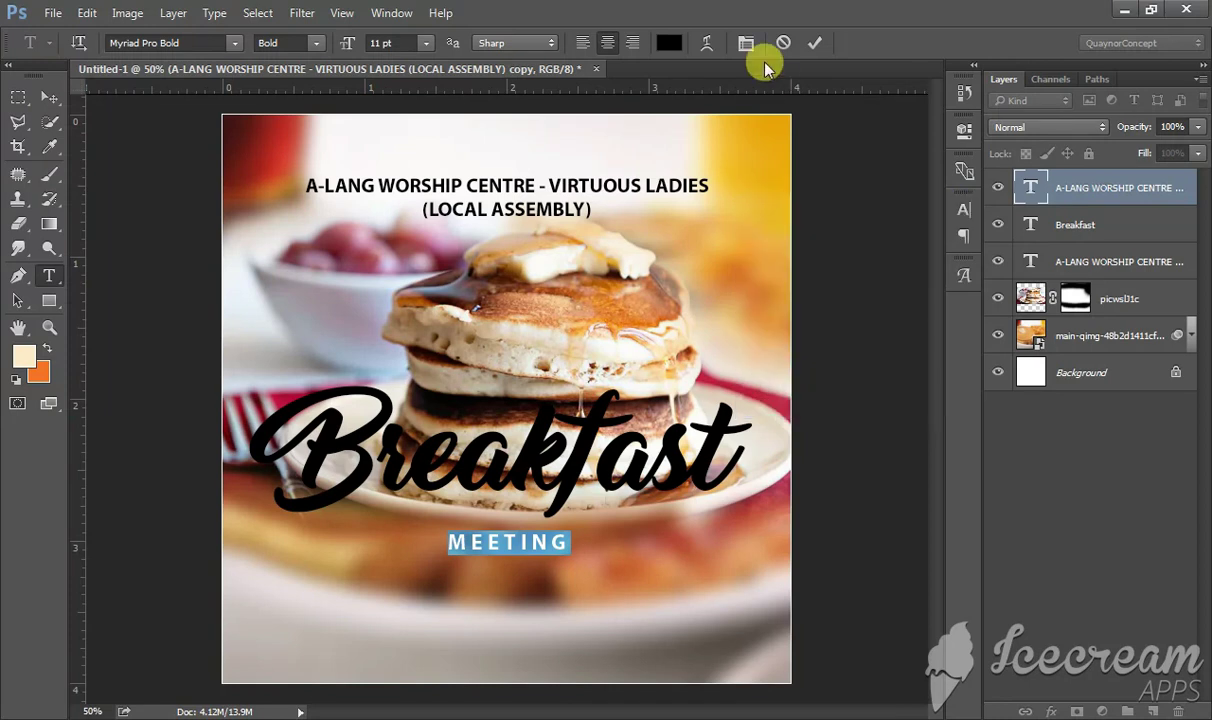
{"action": "left_click", "coordinate": [812, 43]}
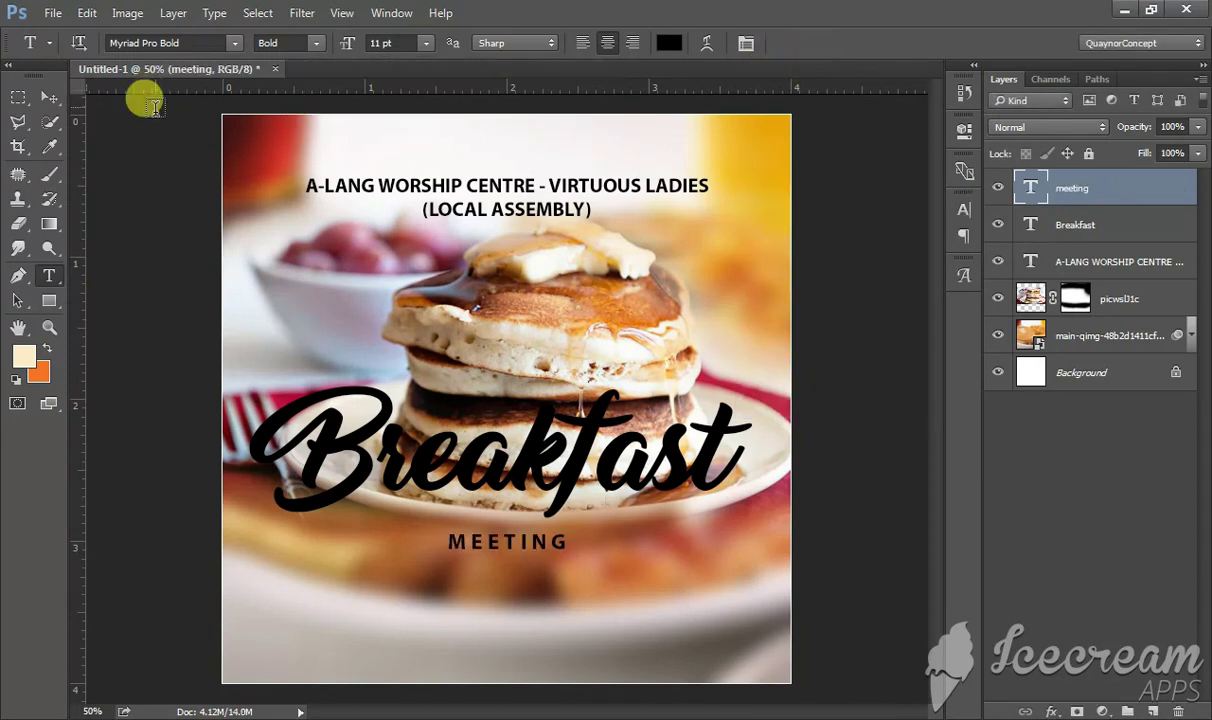
Scale MEETING up slightly, tuck it under Breakfast, and duplicate the meeting layer.
{"action": "left_click", "coordinate": [50, 98]}
{"action": "key", "text": "ctrl+t"}
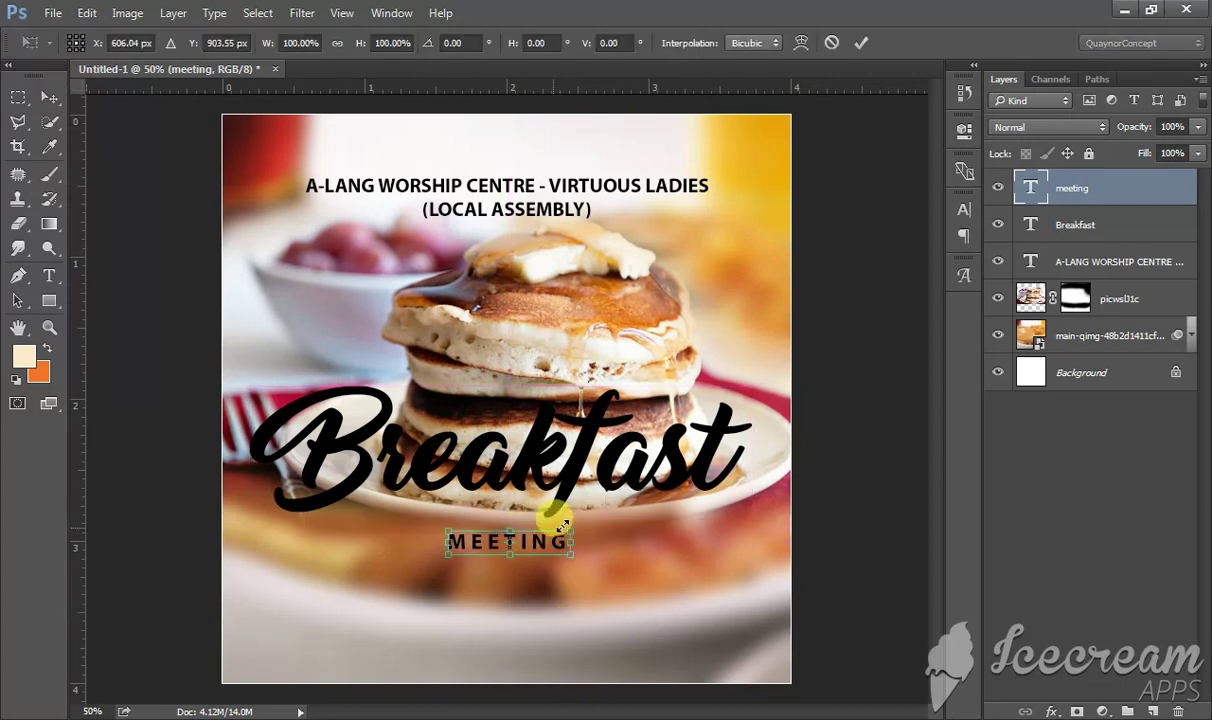
{"action": "mouse_move", "coordinate": [572, 533]}
{"action": "left_mouse_down"}
{"action": "mouse_move", "coordinate": [598, 535]}
{"action": "mouse_move", "coordinate": [577, 467]}
{"action": "left_mouse_up"}
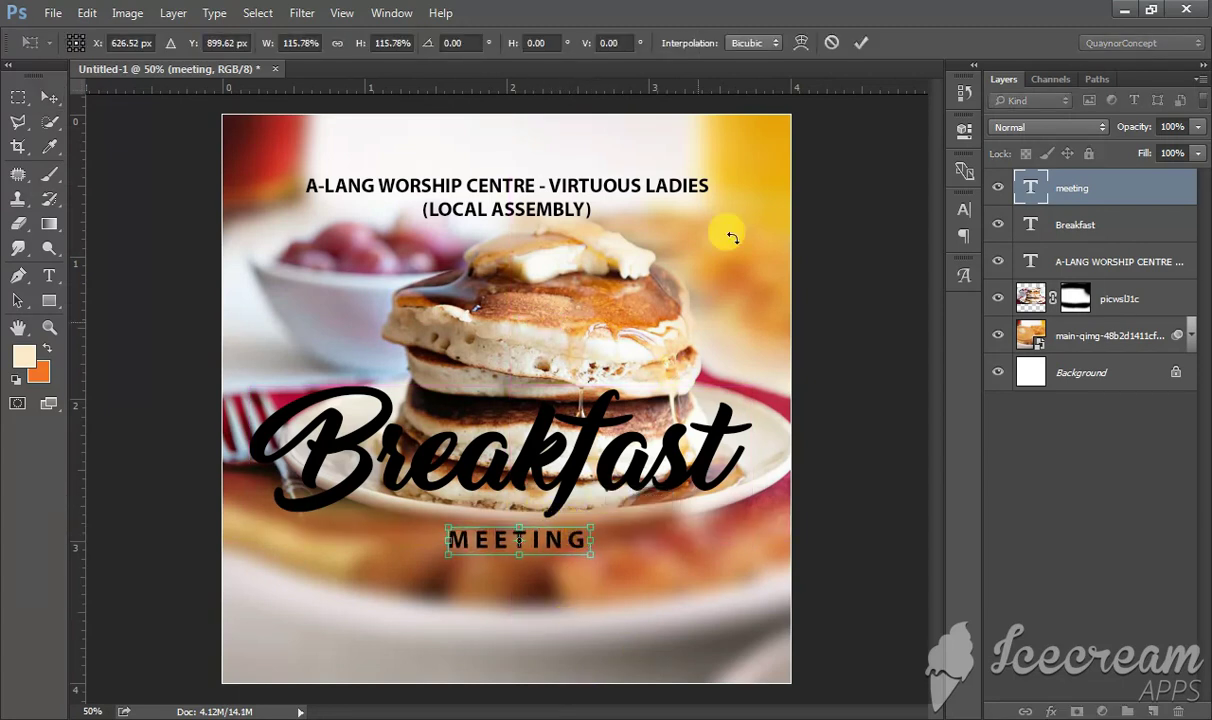
{"action": "left_click", "coordinate": [859, 44]}
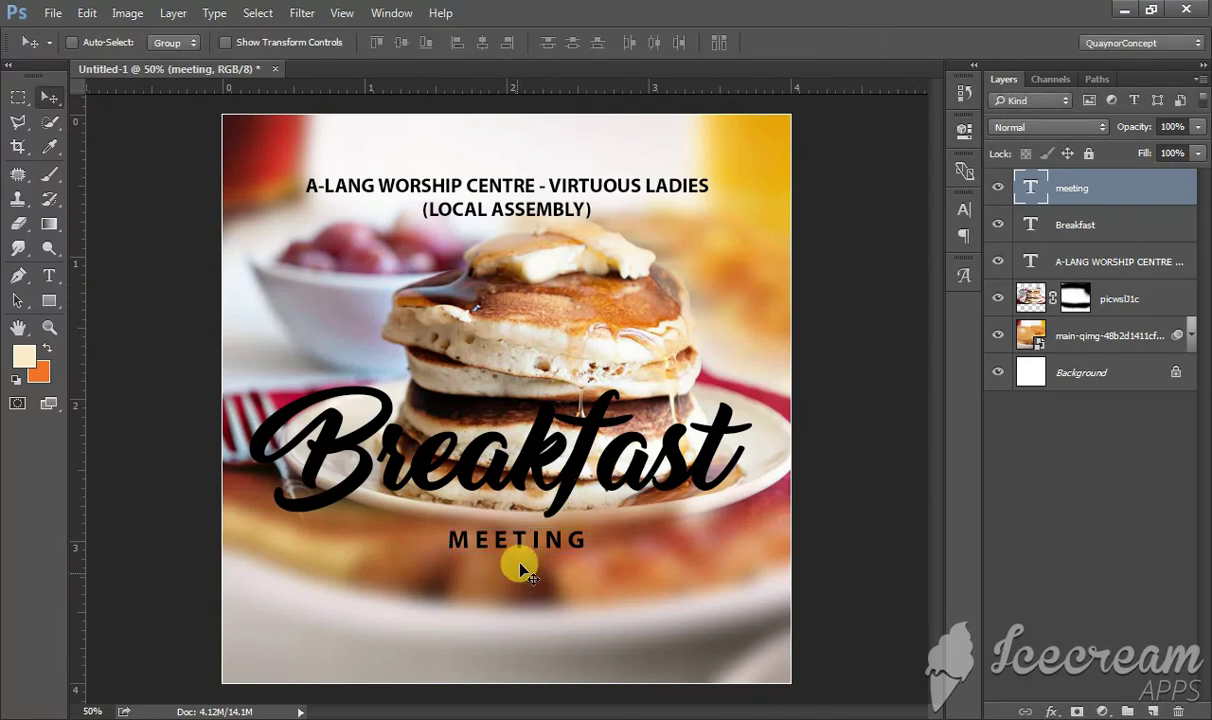
{"action": "left_click_drag", "start_coordinate": [520, 568], "coordinate": [505, 538]}
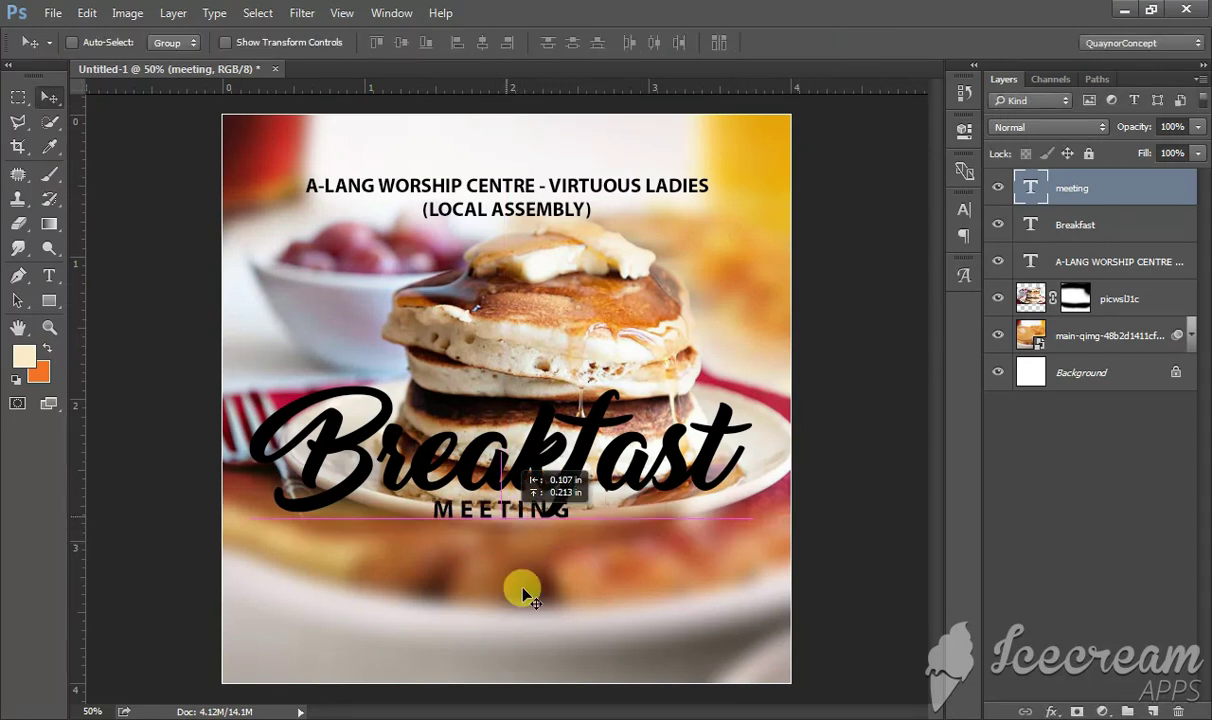
{"action": "left_click_drag", "start_coordinate": [522, 594], "coordinate": [522, 594]}
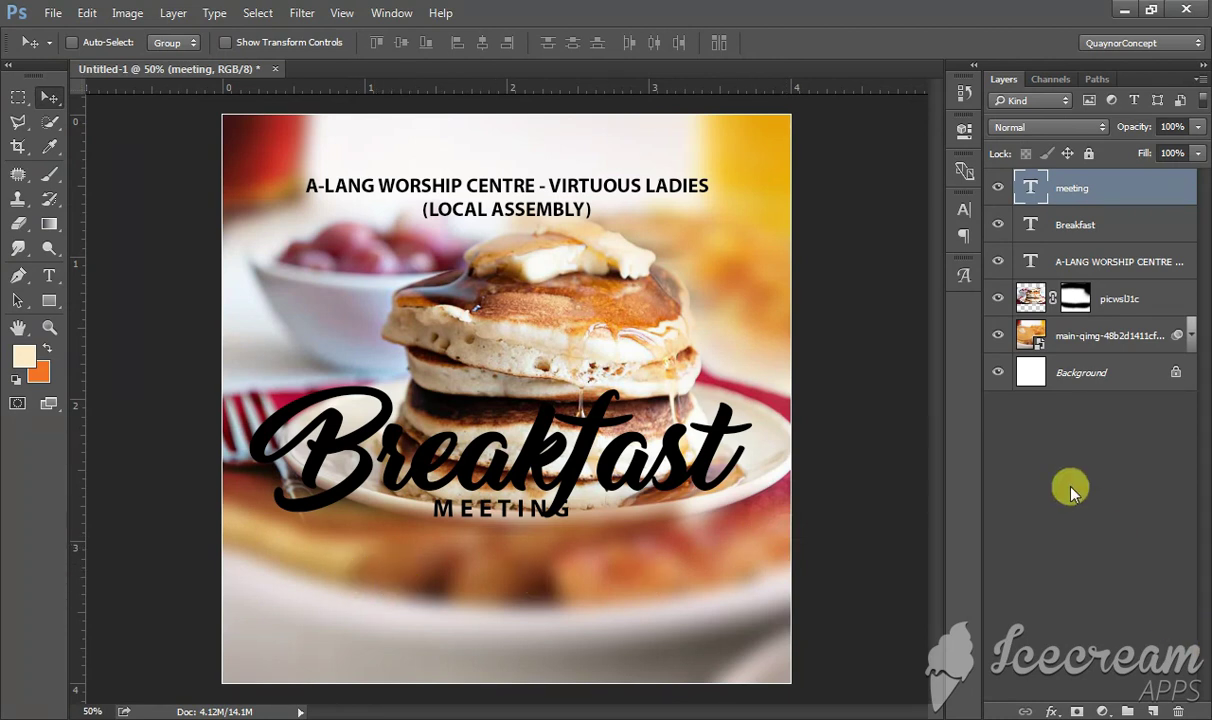
{"action": "left_click_drag", "start_coordinate": [1080, 190], "coordinate": [1153, 708]}
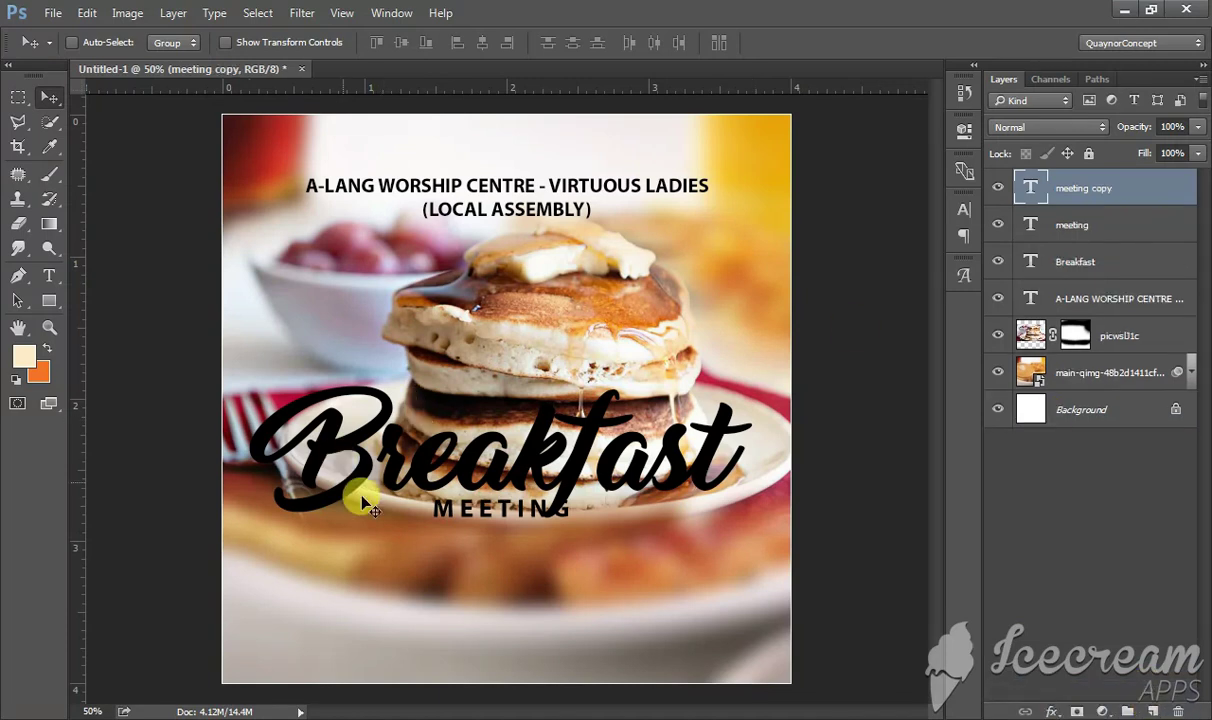
Place the MEETING copy below the original with tracking reset to 0 and 11 pt size.
{"action": "left_click_drag", "start_coordinate": [493, 528], "coordinate": [490, 562]}
{"action": "key", "text": "t"}
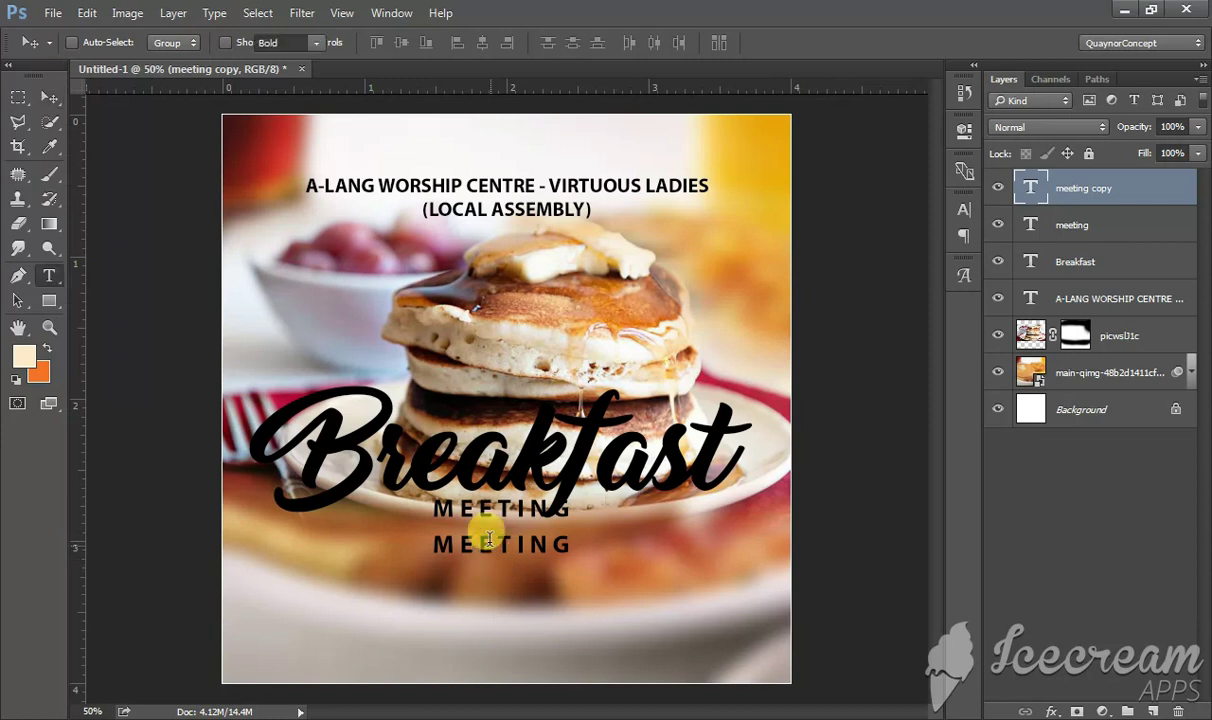
{"action": "left_click", "coordinate": [555, 540]}
{"action": "key", "text": "ctrl+t"}
{"action": "key", "text": "ctrl+a"}
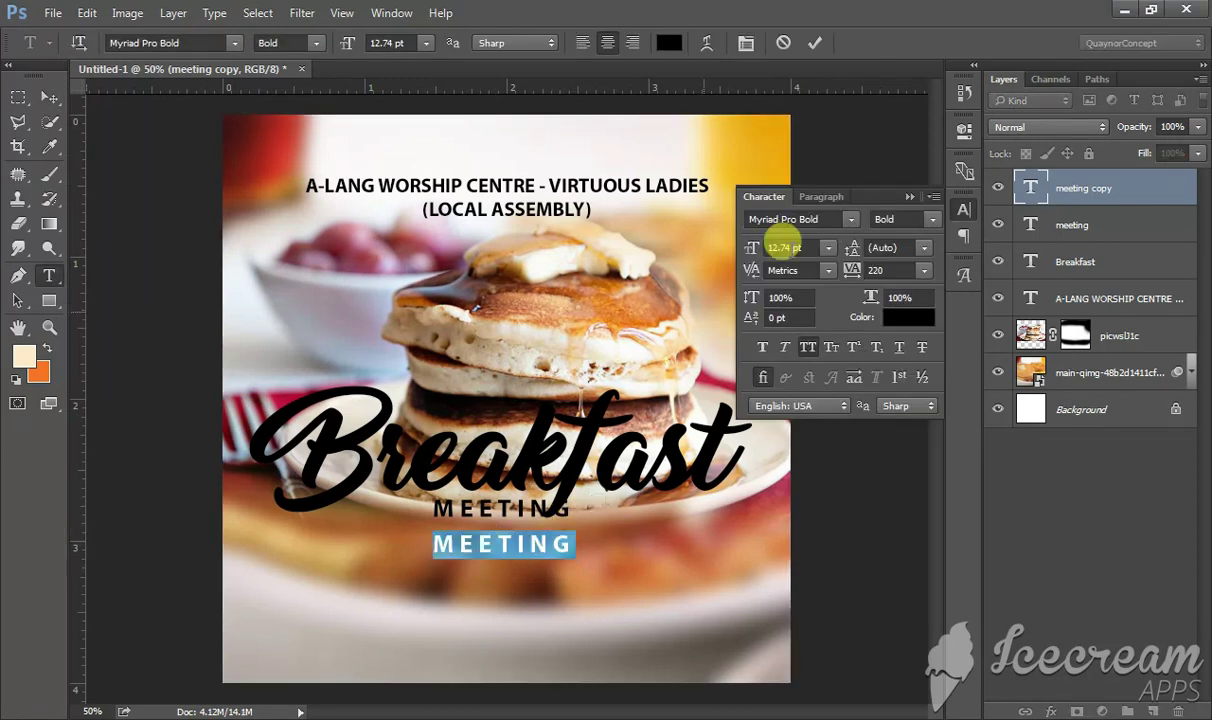
{"action": "left_click", "coordinate": [883, 270]}
{"action": "double_click", "coordinate": [883, 270]}
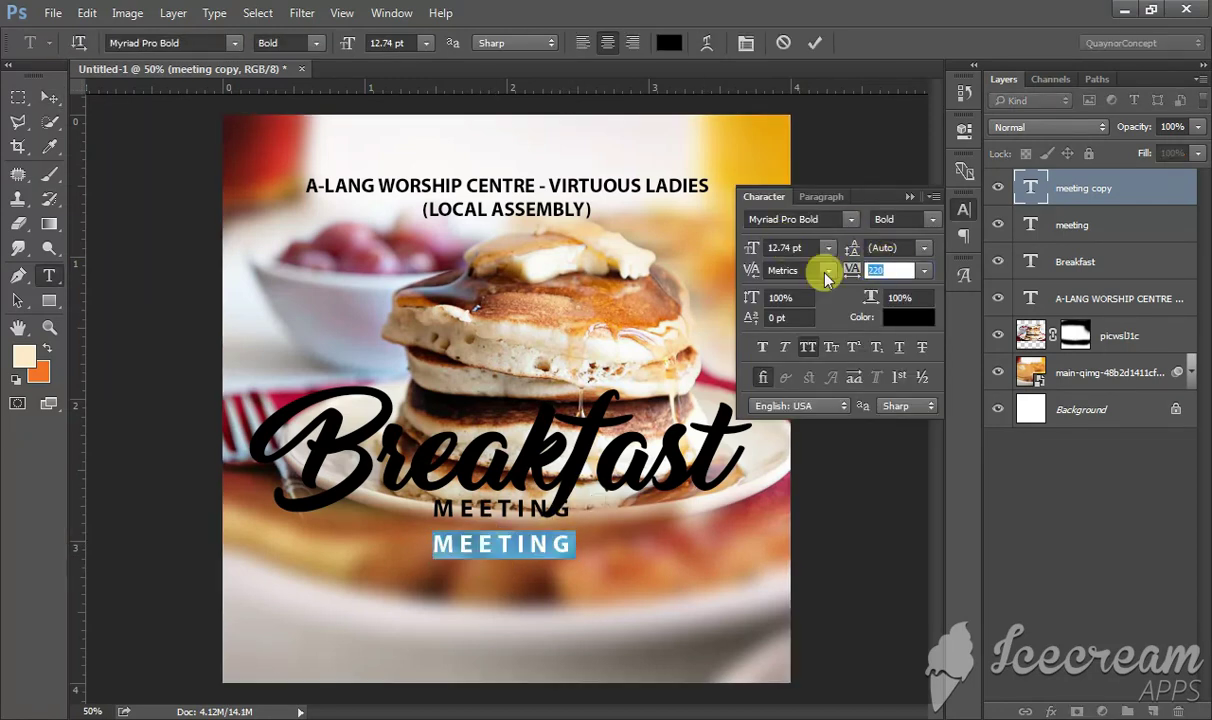
{"action": "type", "text": "0"}
{"action": "key", "text": "Return"}
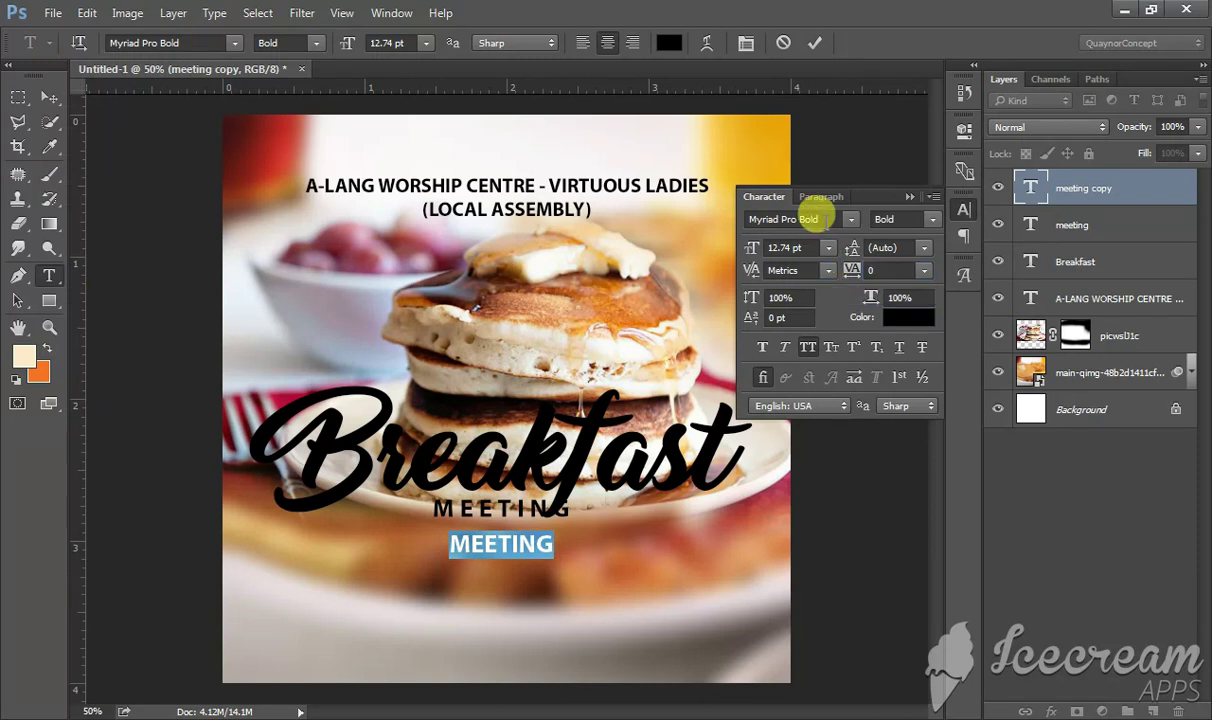
{"action": "left_click", "coordinate": [752, 248]}
{"action": "type", "text": "1"}
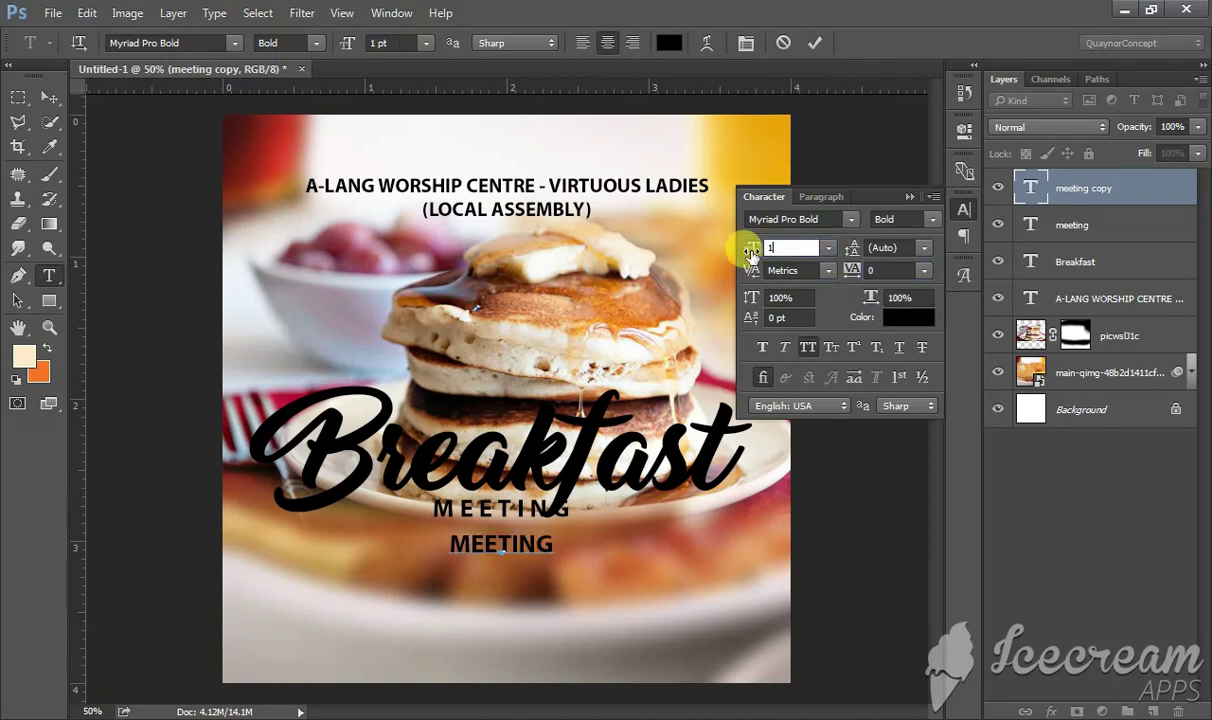
{"action": "type", "text": "1"}
{"action": "key", "text": "Return"}
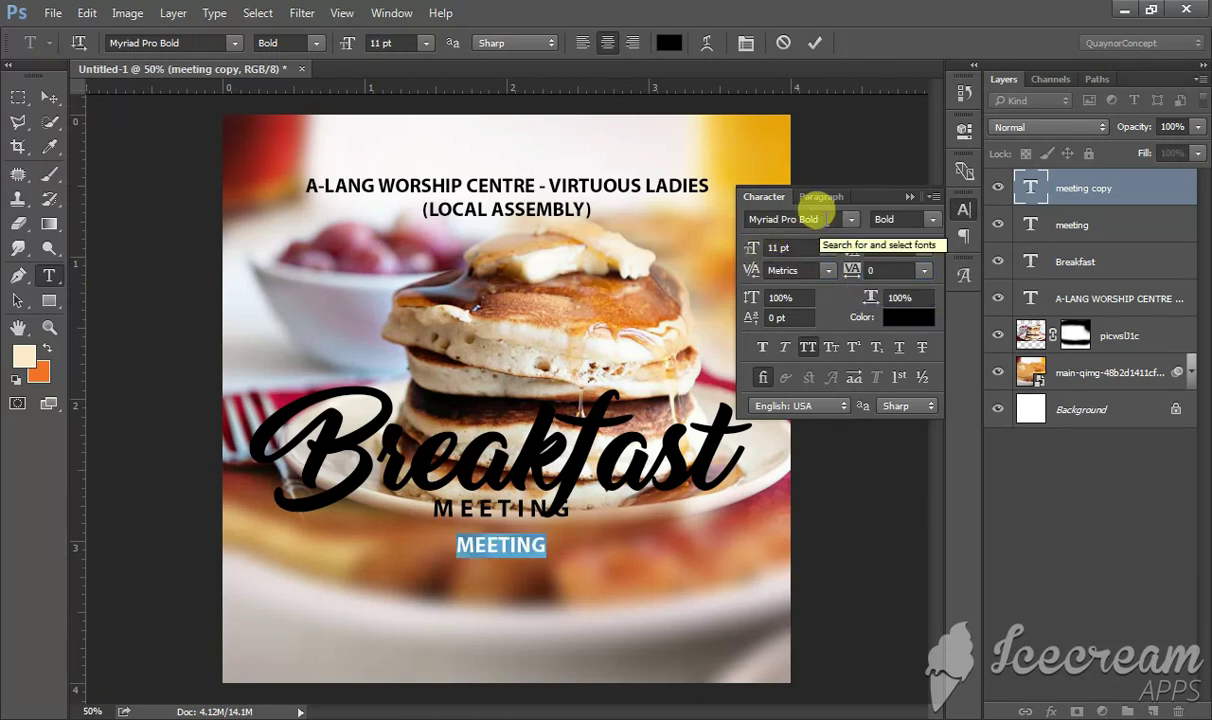
Switch the copy to Arial Rounded Regular and type 'RESOURCE PERSON:' plus the speaker's full name.
{"action": "left_click", "coordinate": [790, 219]}
{"action": "type", "text": "ar"}
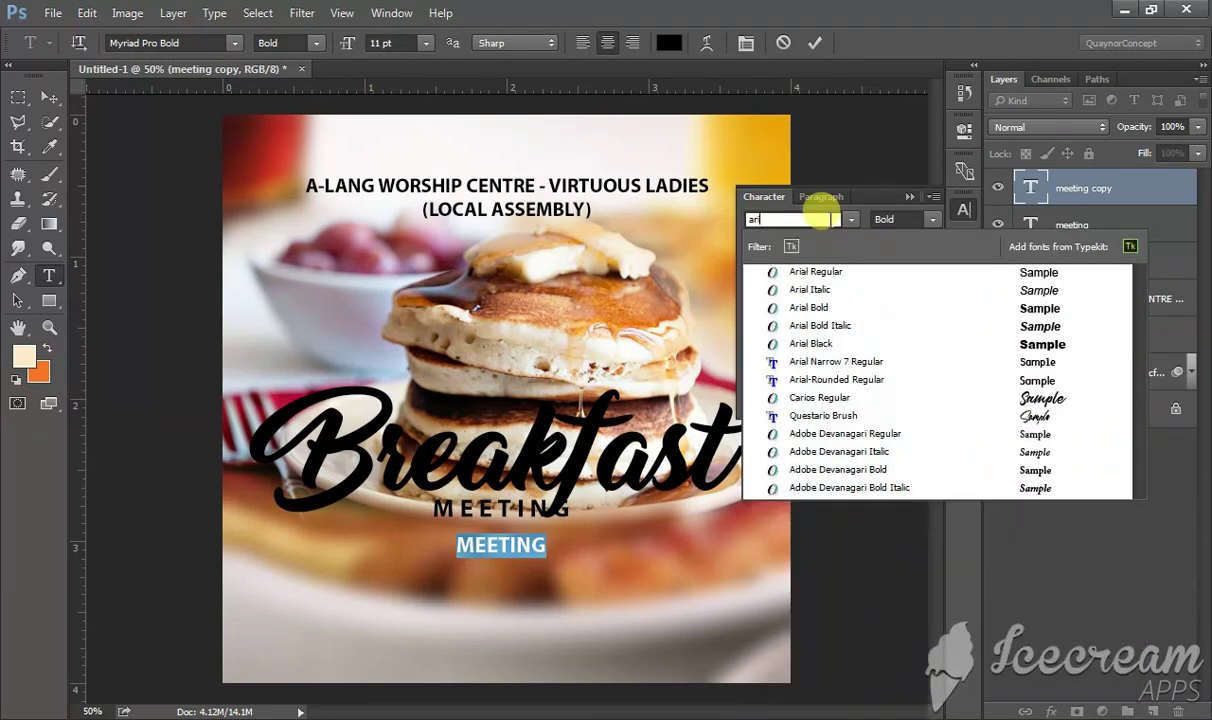
{"action": "type", "text": "ial"}
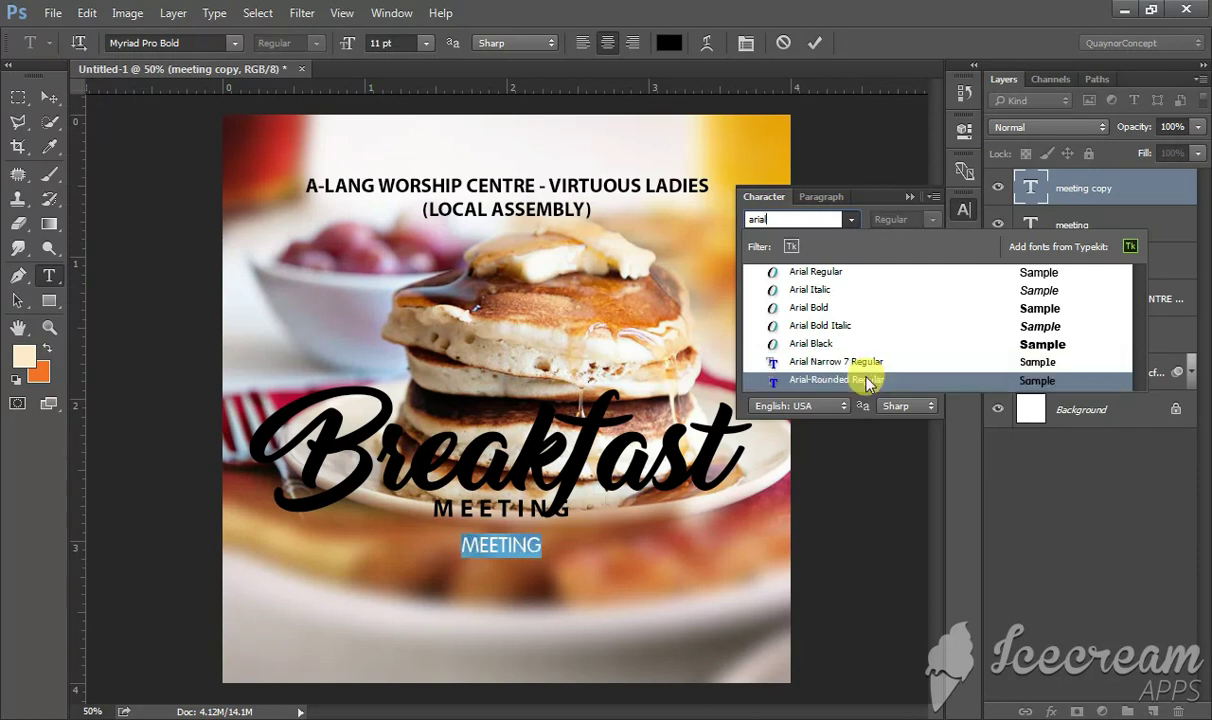
{"action": "left_click", "coordinate": [868, 381]}
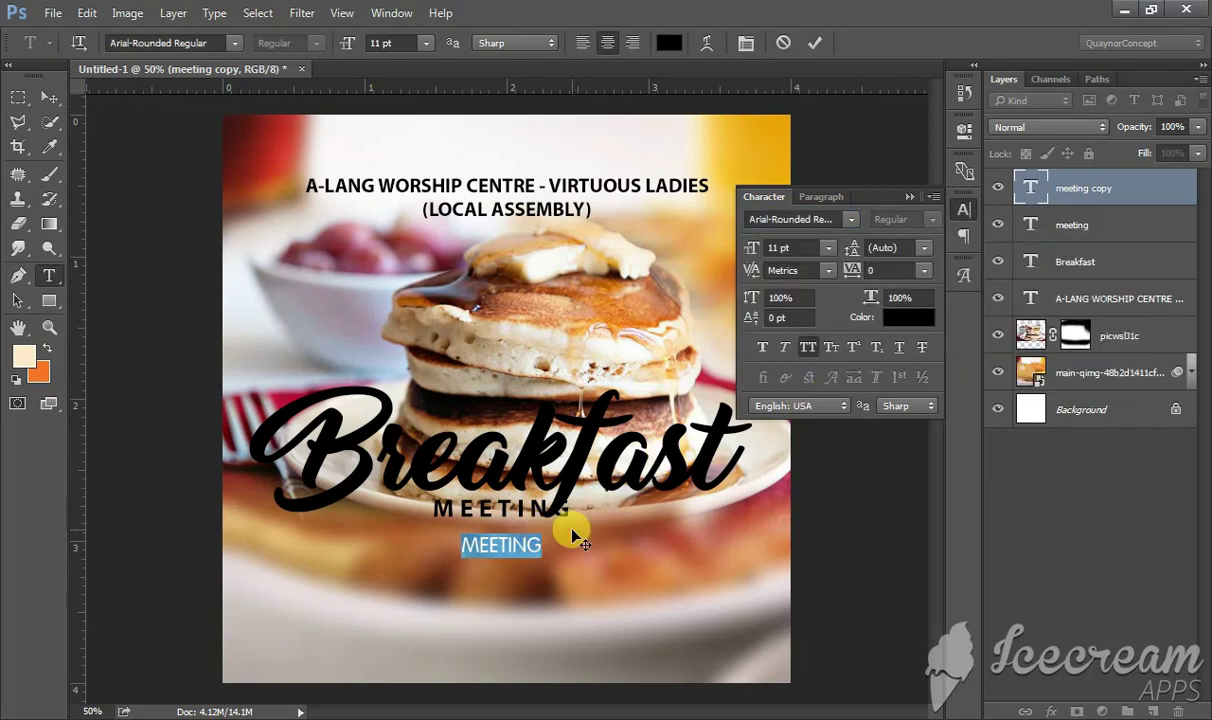
{"action": "type", "text": "R"}
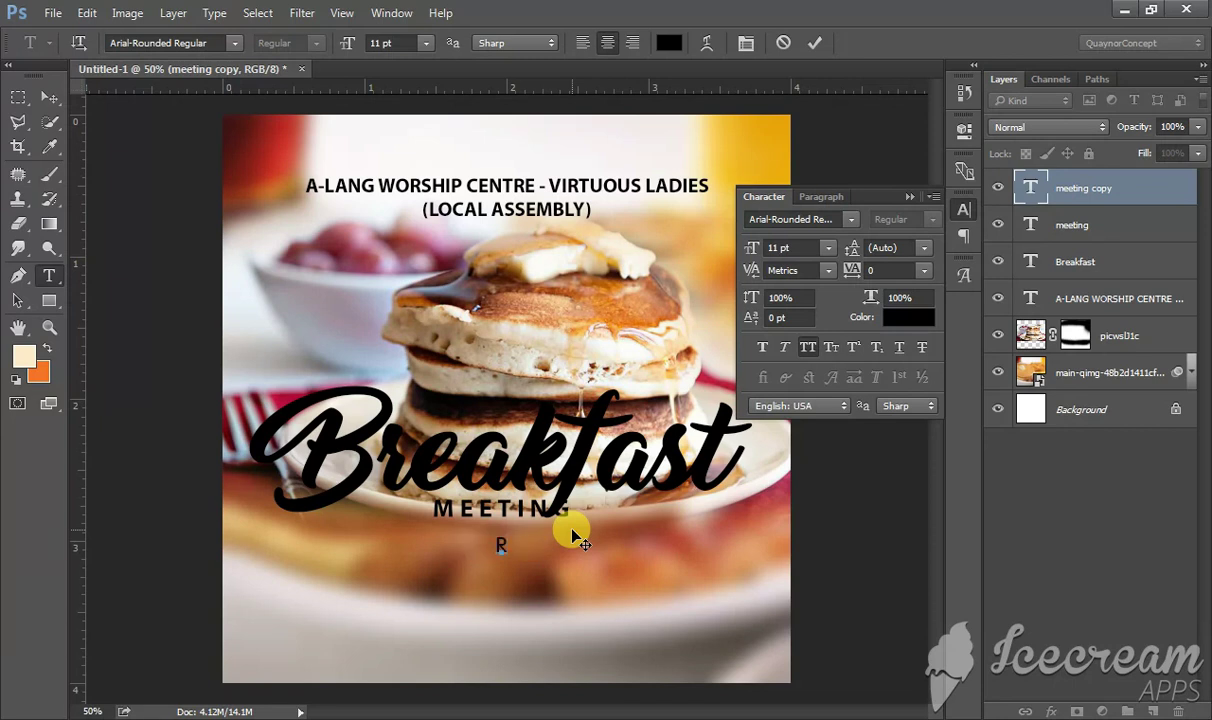
{"action": "type", "text": "ESOU"}
{"action": "type", "text": "RCE"}
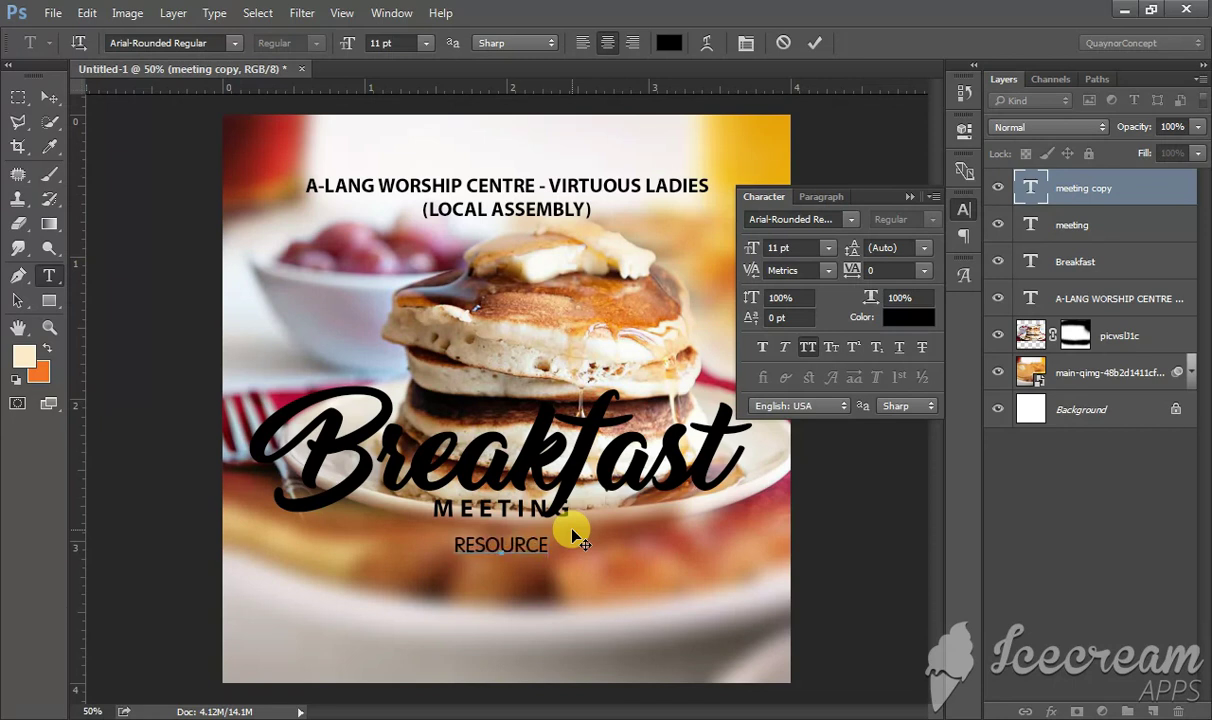
{"action": "type", "text": " P"}
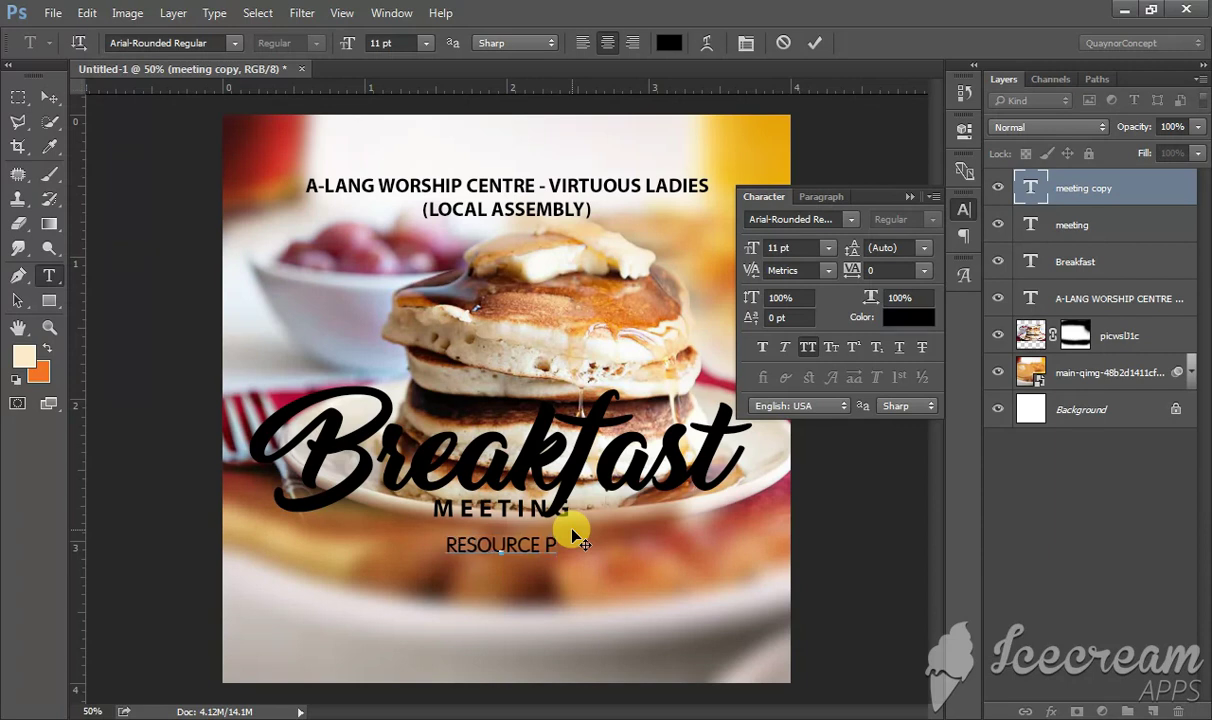
{"action": "type", "text": "ERSON"}
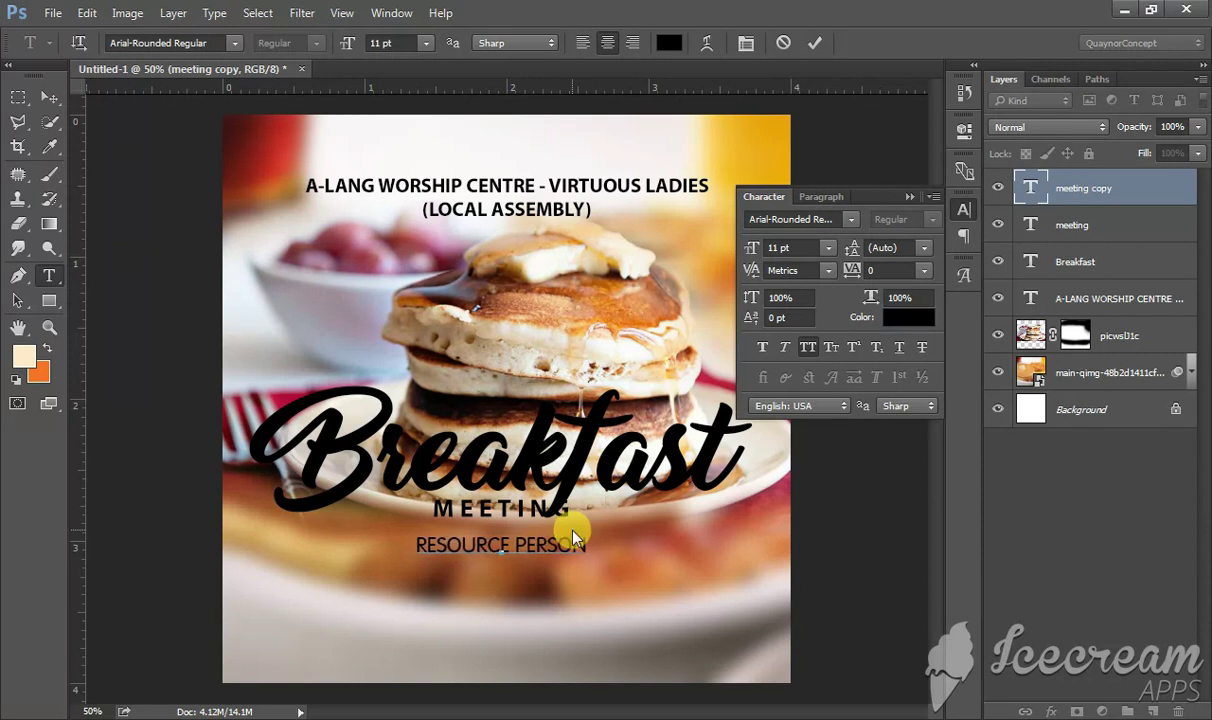
{"action": "type", "text": ":"}
{"action": "type", "text": ": "}
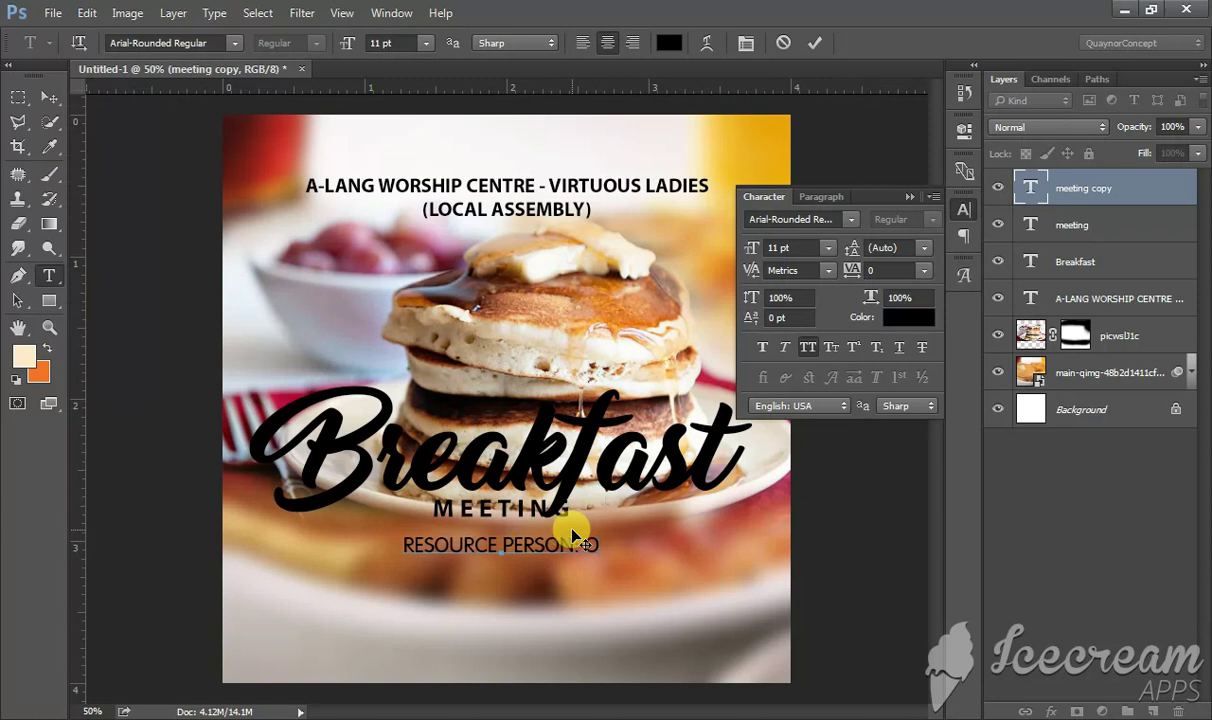
{"action": "type", "text": "CSOF"}
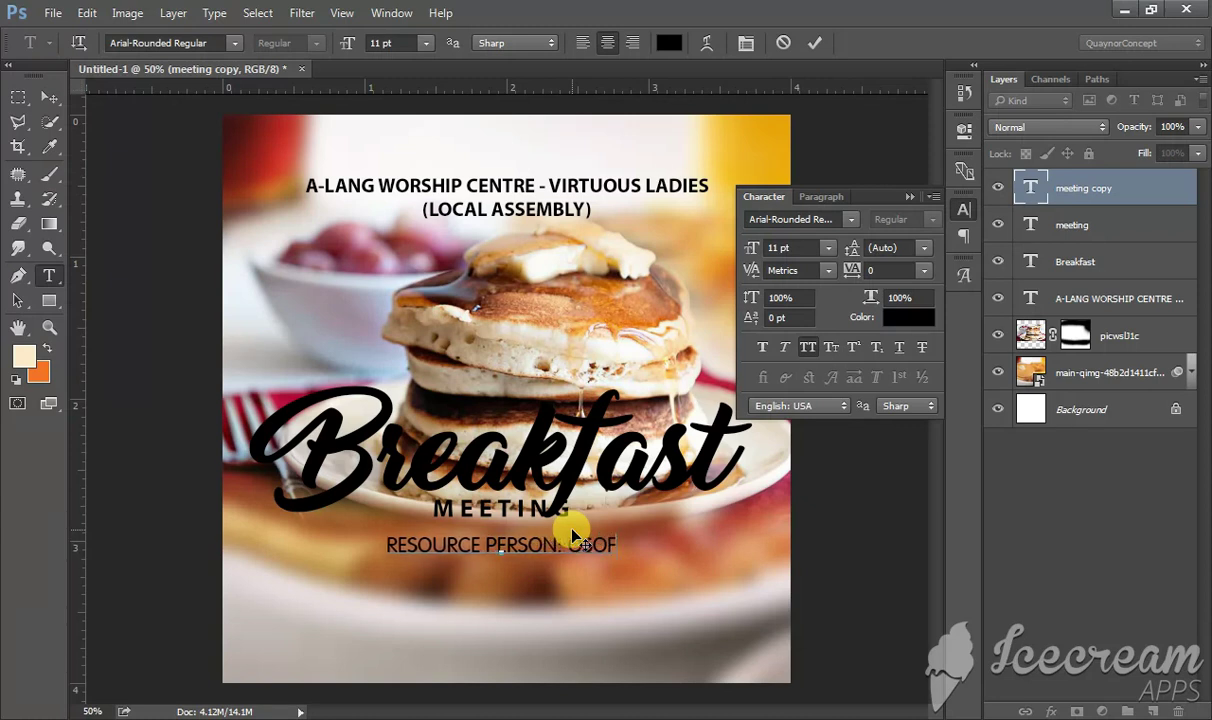
{"action": "type", "text": "OMAME CH"}
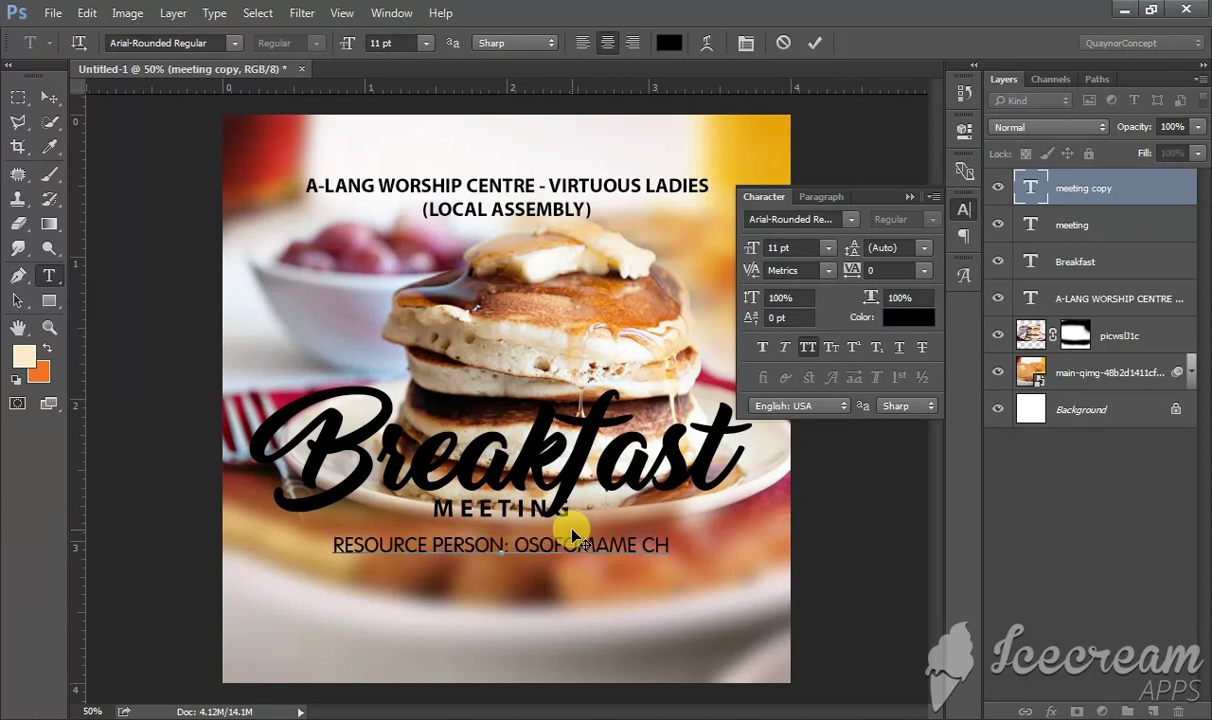
{"action": "type", "text": "ARITY"}
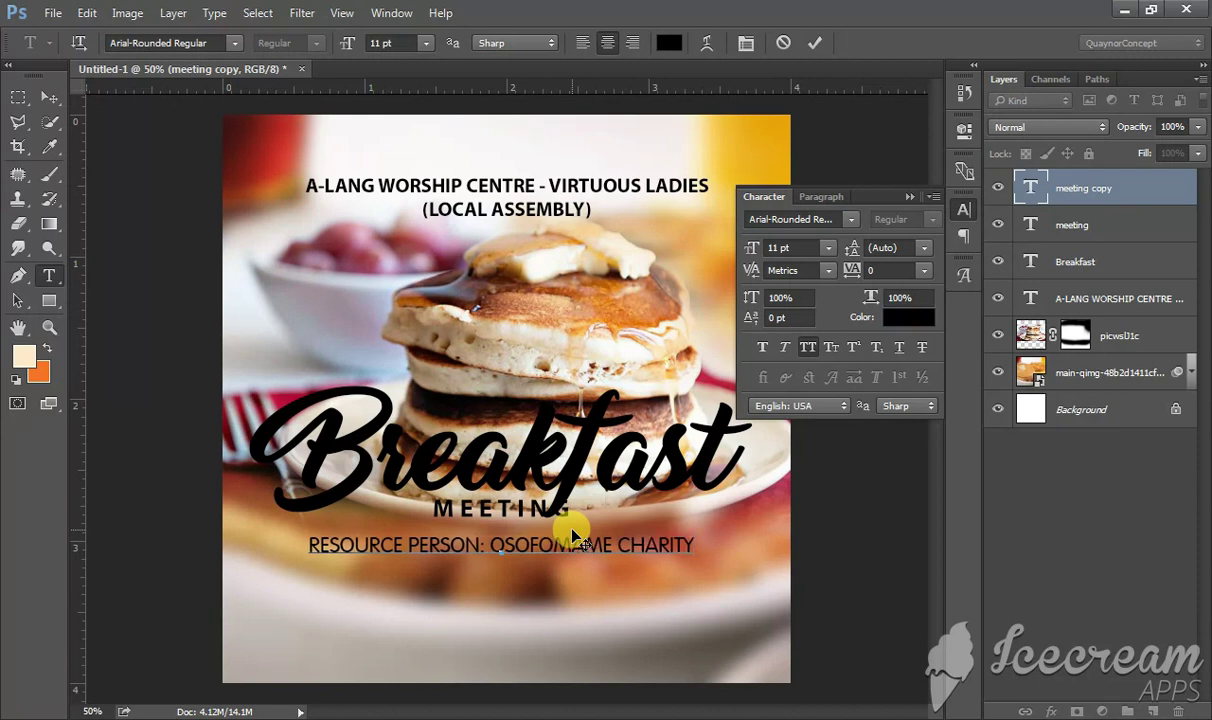
{"action": "type", "text": " AY"}
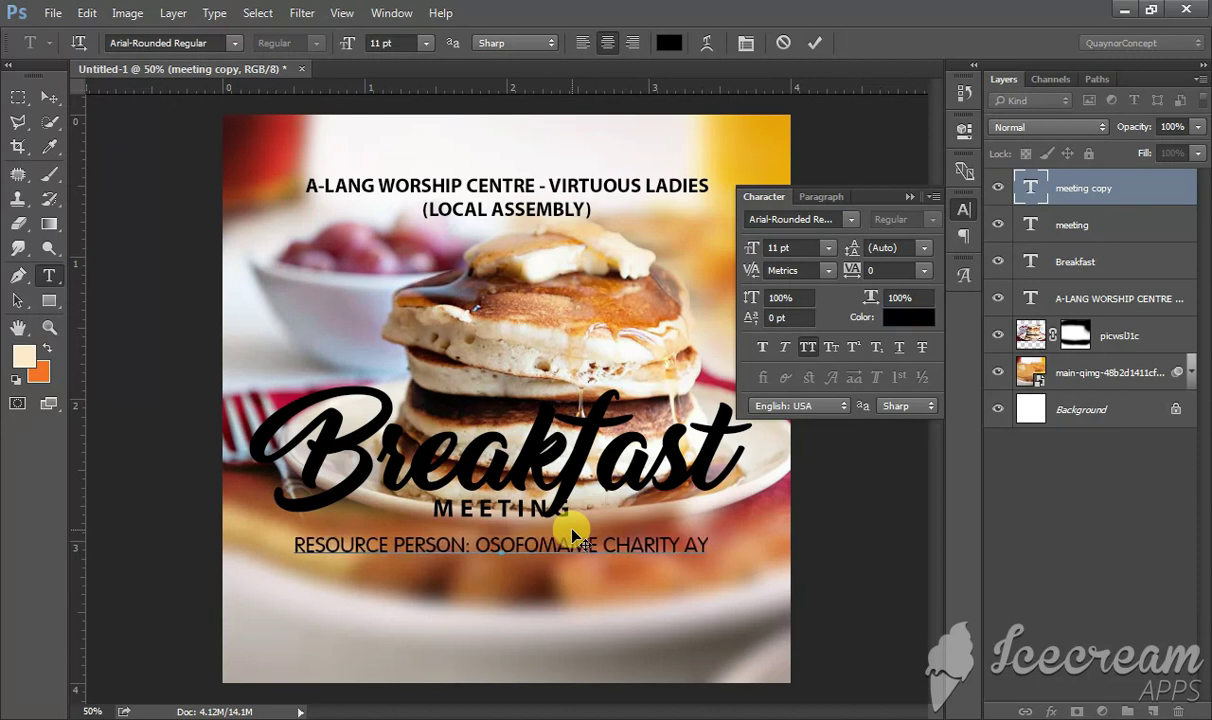
{"action": "type", "text": "ISI-"}
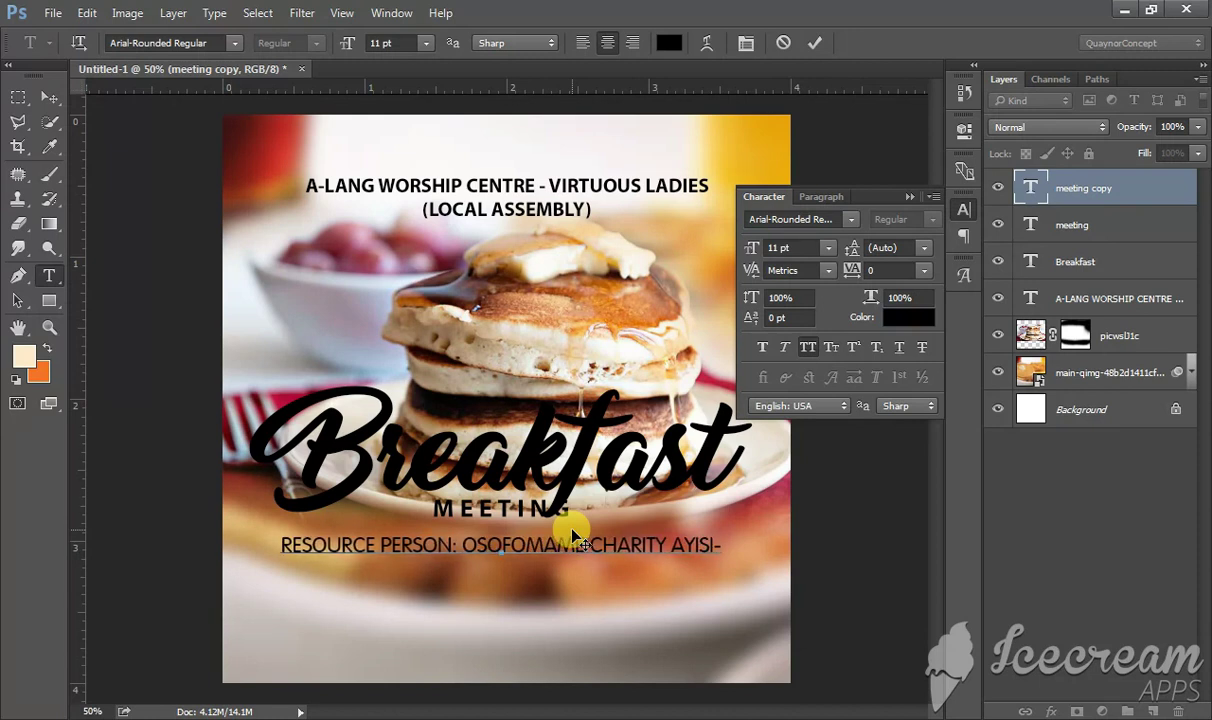
{"action": "type", "text": "KUMI"}
Resize the whole resource-person line to 10 pt and commit it.
{"action": "key", "text": "ctrl"}
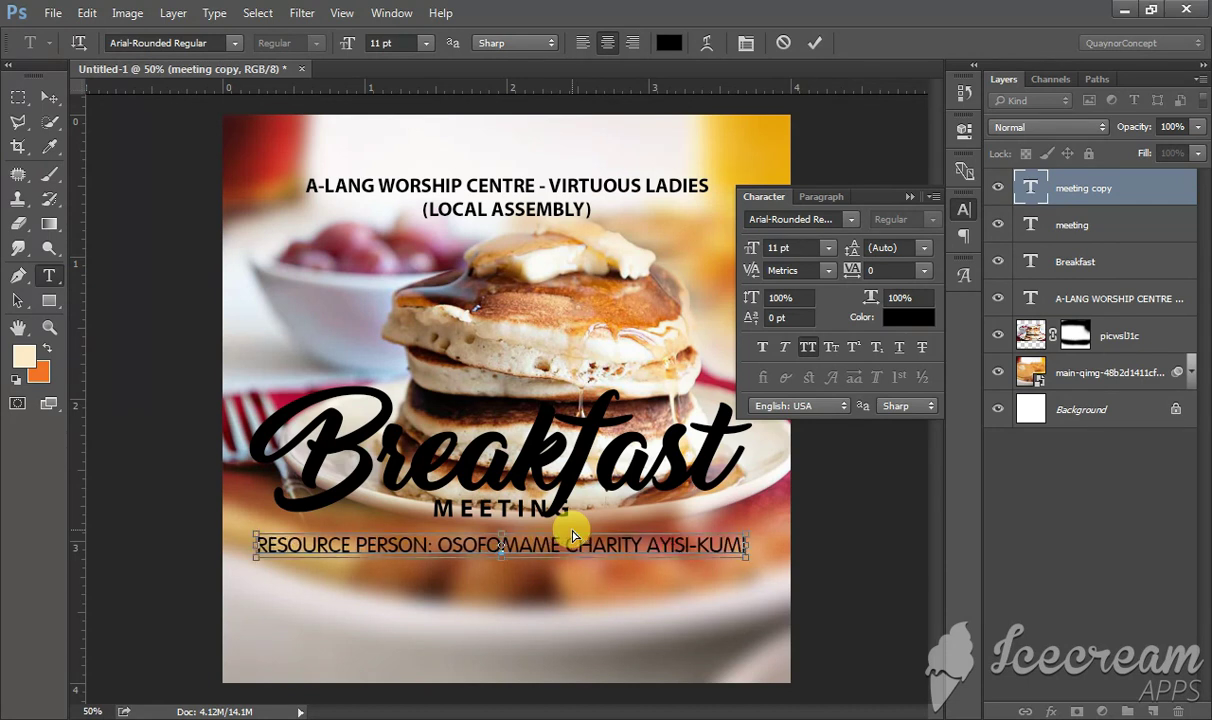
{"action": "key", "text": "ctrl+a"}
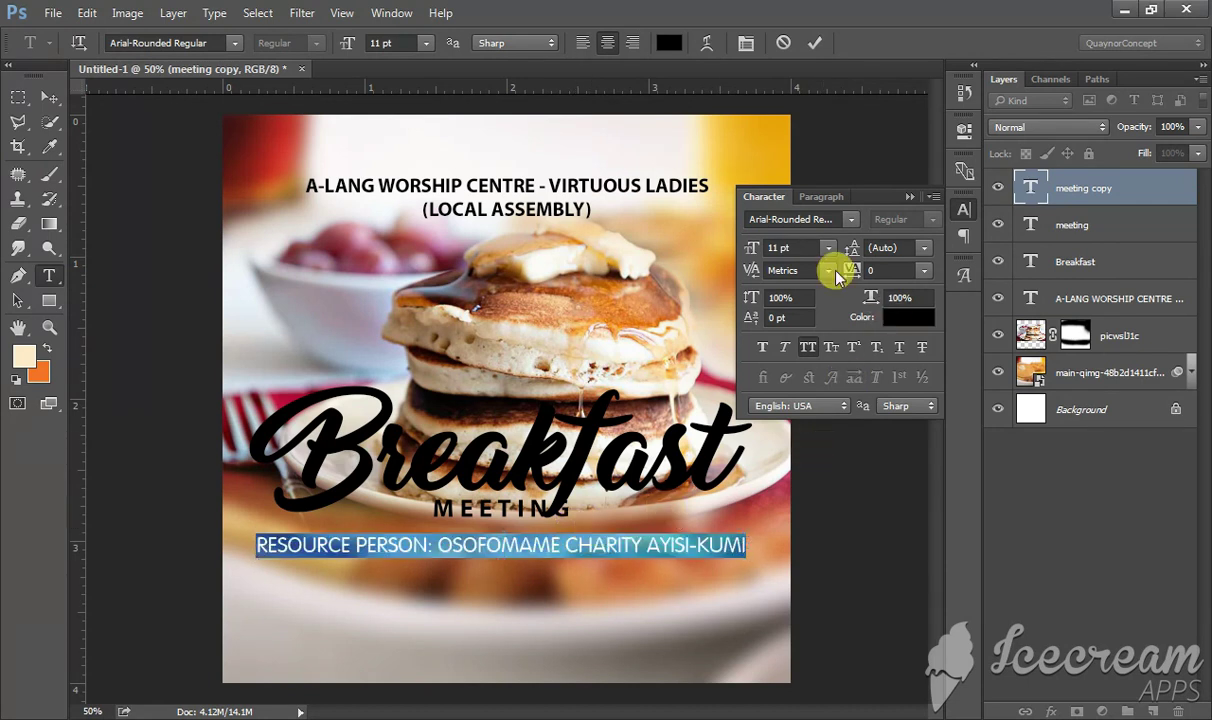
{"action": "left_click", "coordinate": [786, 248]}
{"action": "type", "text": "1"}
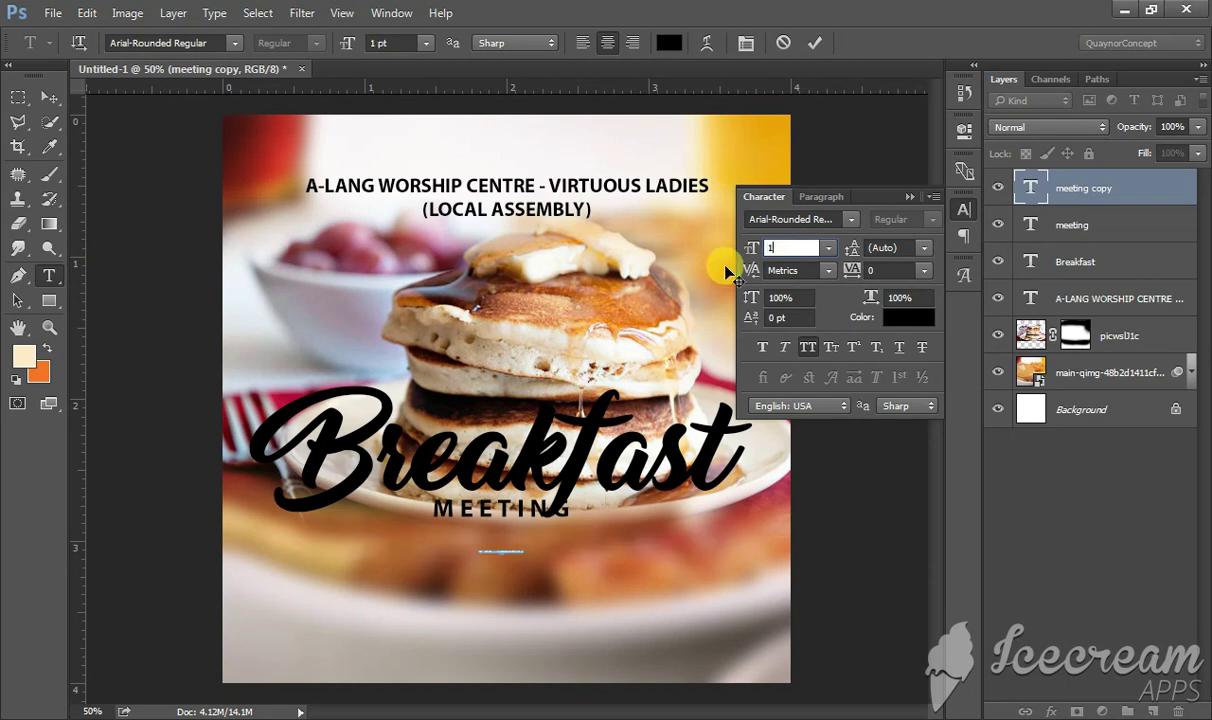
{"action": "type", "text": "0"}
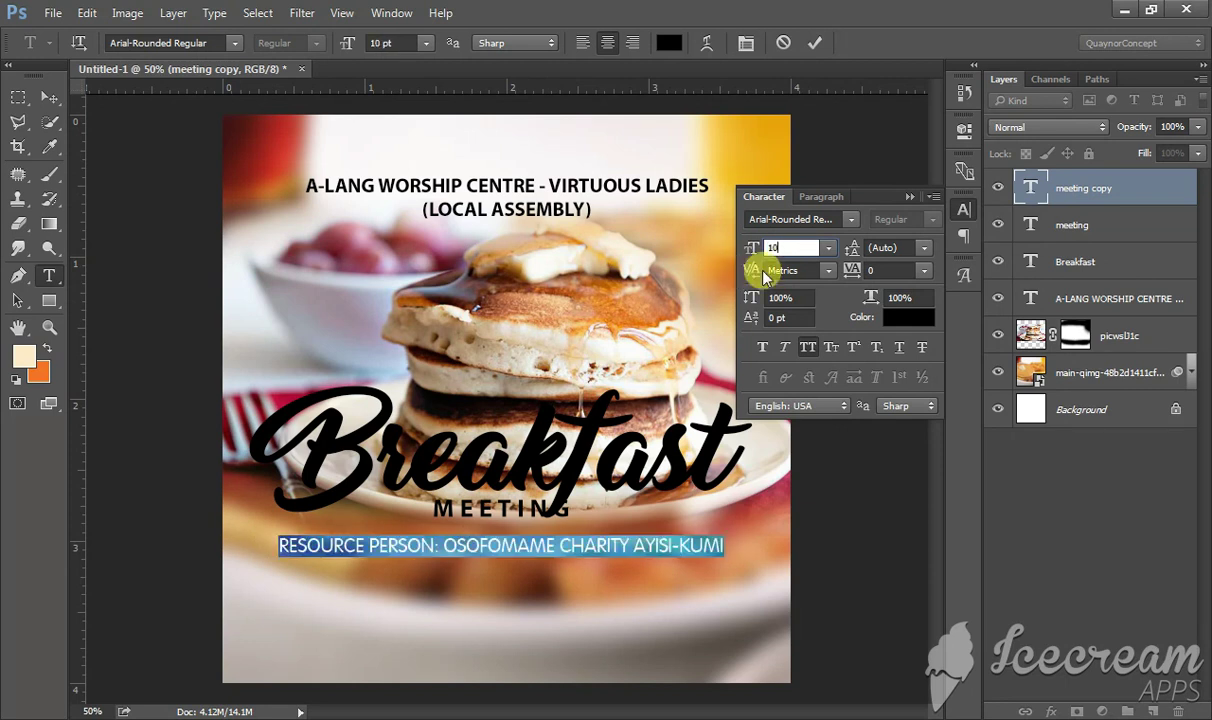
{"action": "key", "text": "Return"}
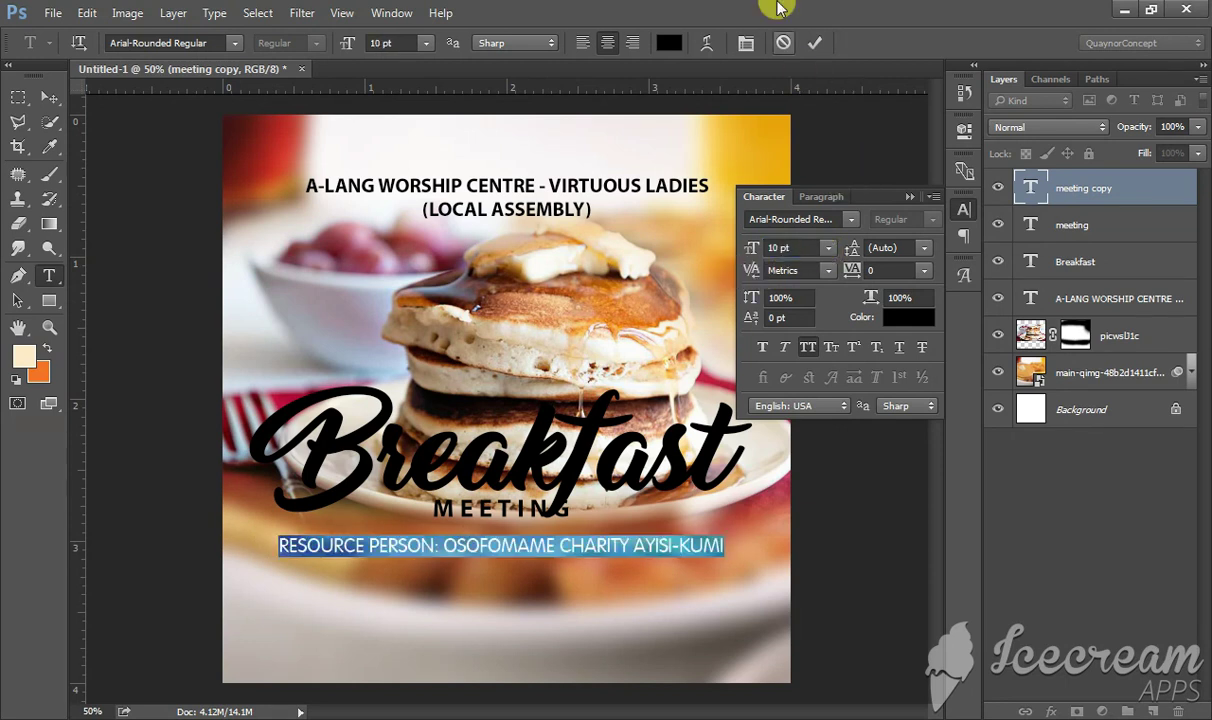
{"action": "left_click", "coordinate": [812, 40]}
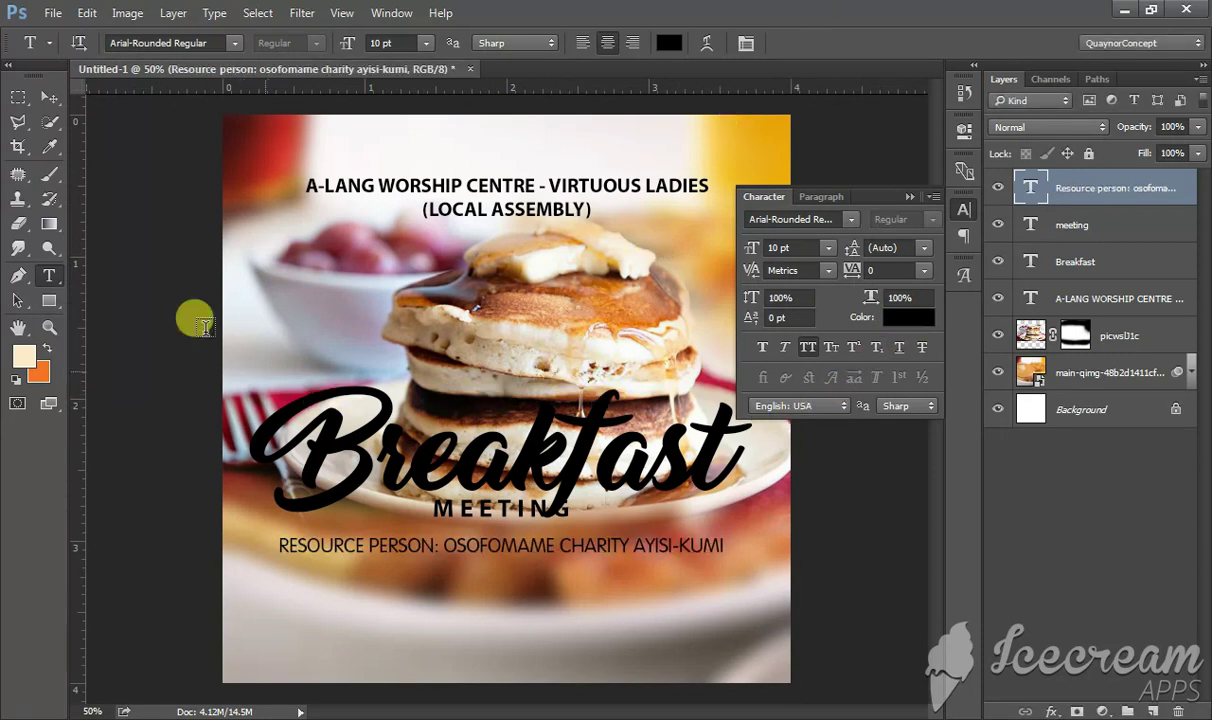
Duplicate the resource-person line lower and retype it as 'VENUE: A-LANG WORSHIP CENTRE … DATE: 6TH MARCH 2020'.
{"action": "left_click", "coordinate": [50, 98]}
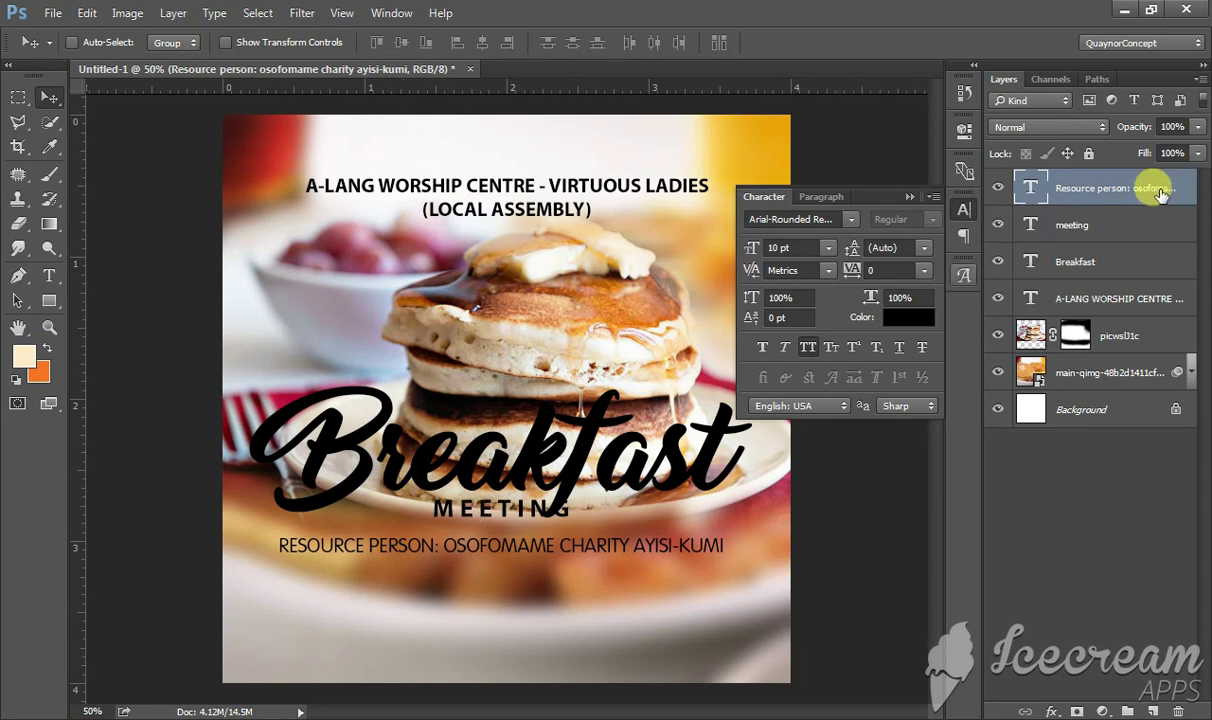
{"action": "mouse_move", "coordinate": [1165, 195]}
{"action": "left_mouse_down"}
{"action": "mouse_move", "coordinate": [1137, 683]}
{"action": "mouse_move", "coordinate": [1153, 710]}
{"action": "left_mouse_up"}
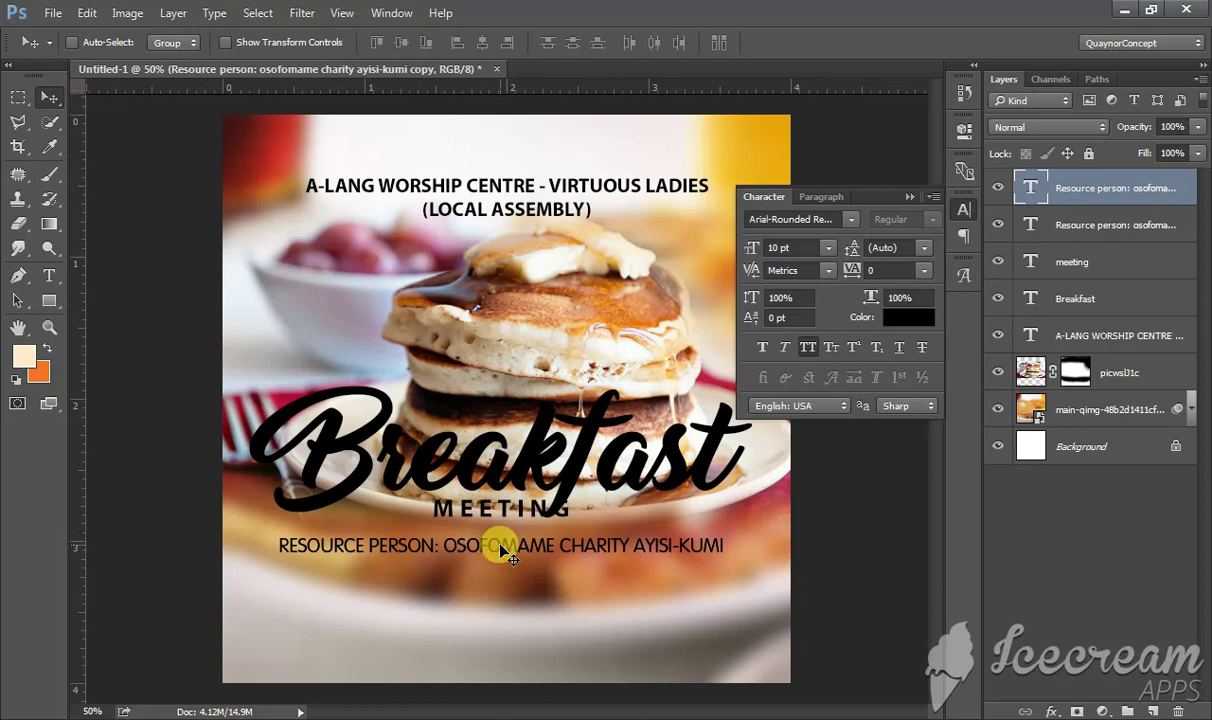
{"action": "left_click_drag", "start_coordinate": [501, 551], "coordinate": [503, 585]}
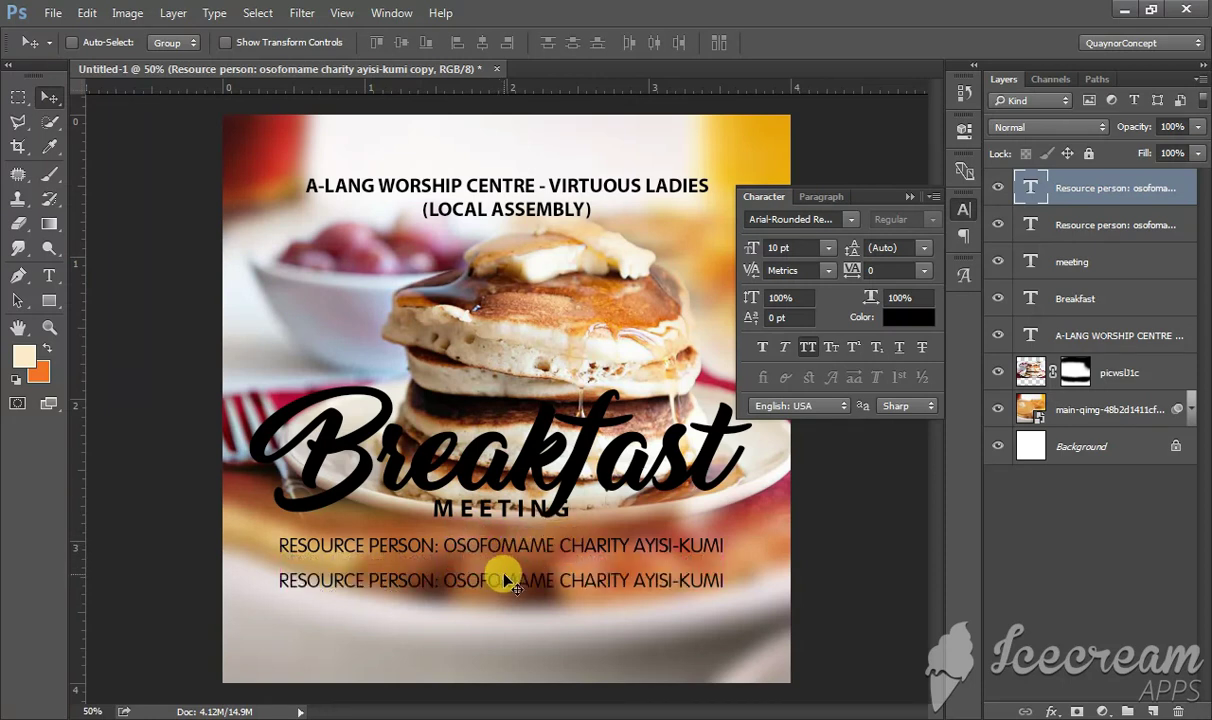
{"action": "key", "text": "Up"}
{"action": "key", "text": "Up"}
{"action": "key", "text": "Up"}
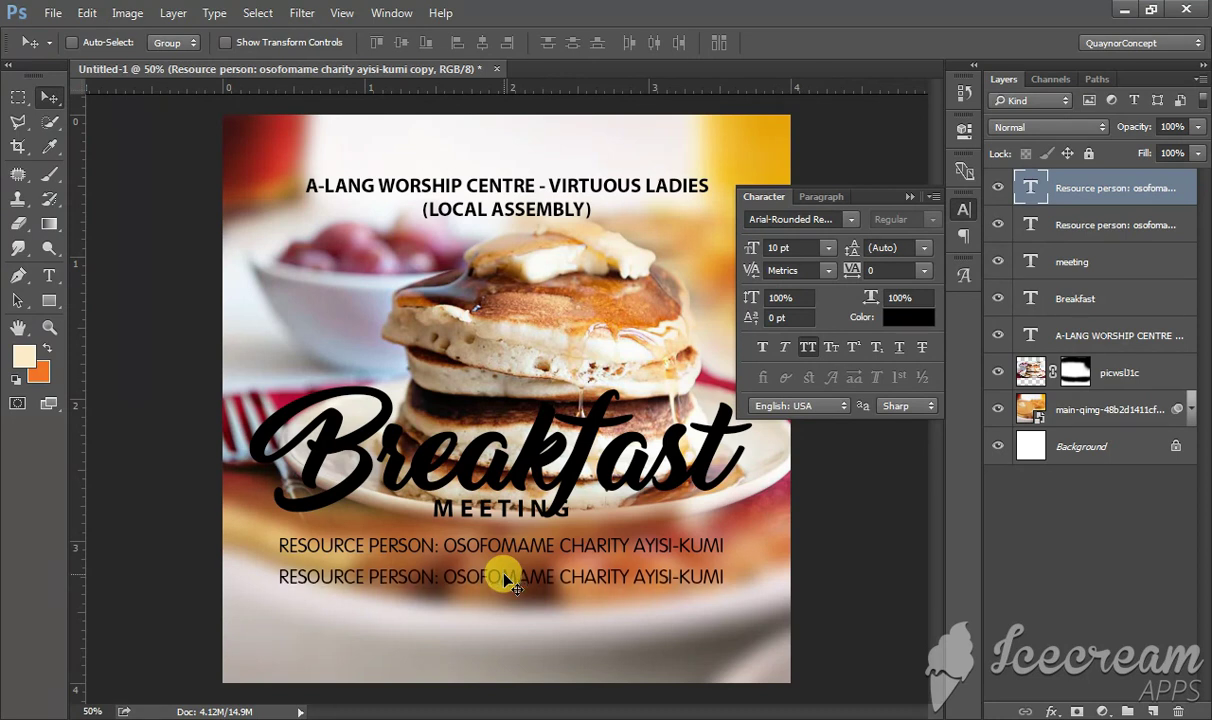
{"action": "double_click", "coordinate": [490, 577]}
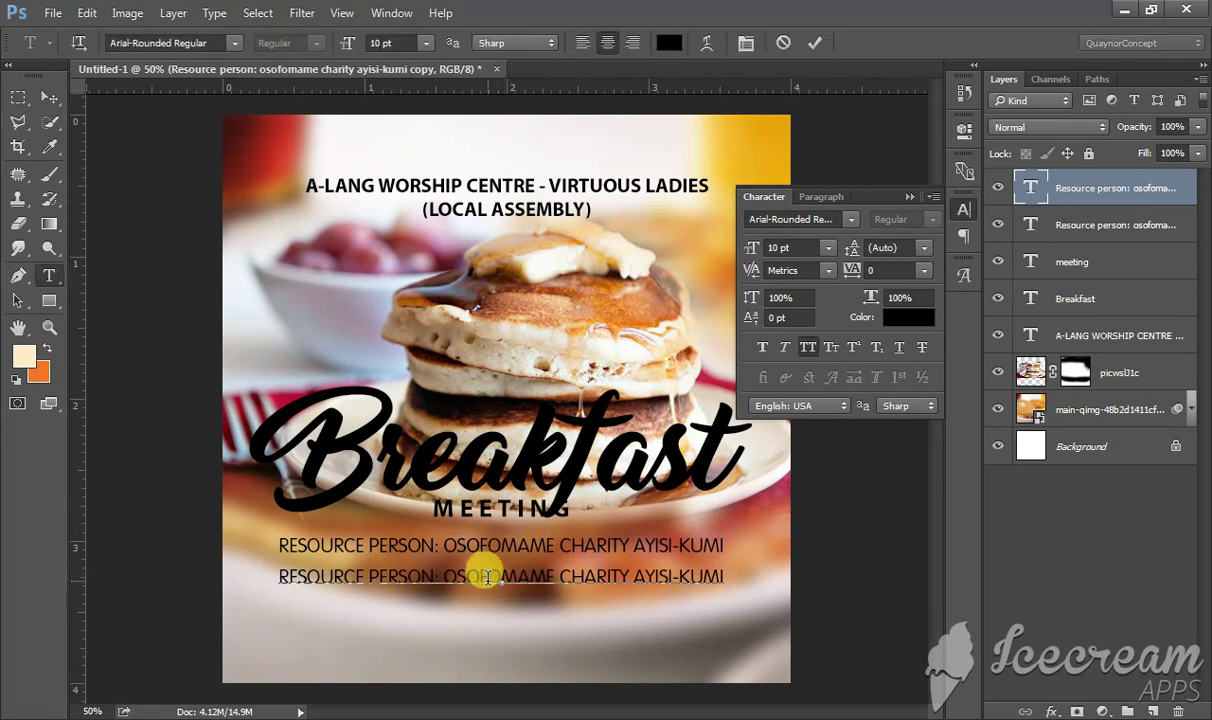
{"action": "key", "text": "ctrl+a"}
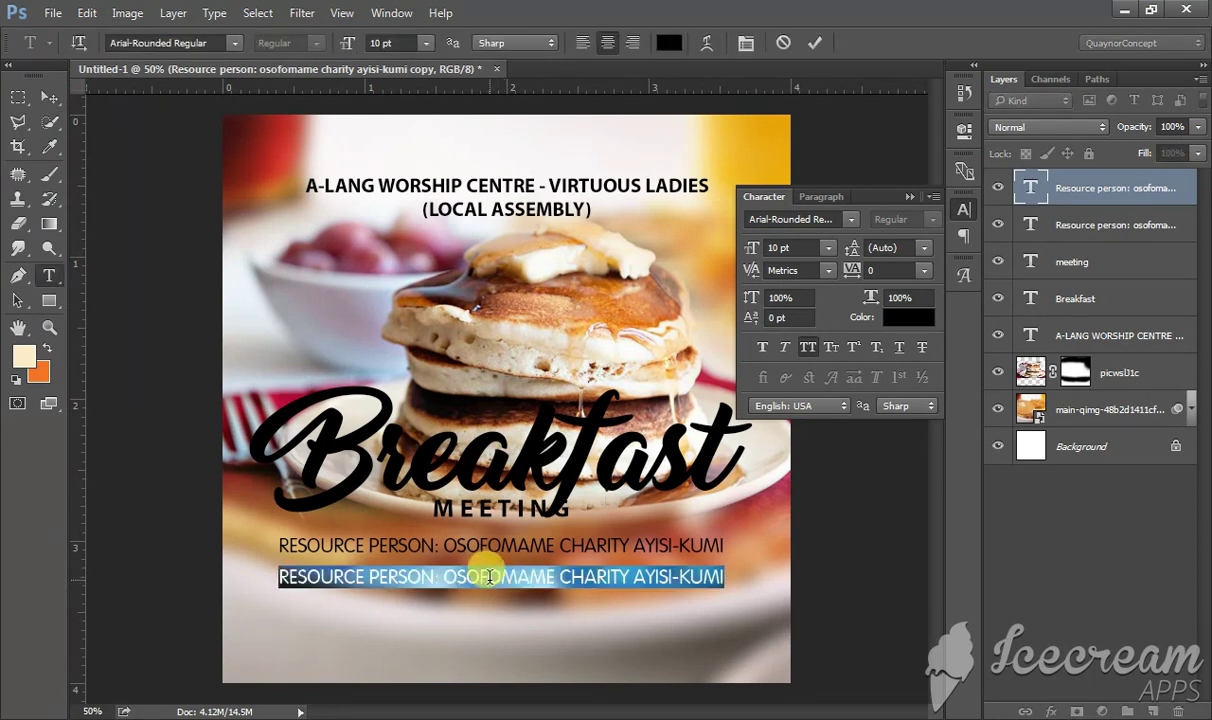
{"action": "key", "text": "BackSpace"}
{"action": "type", "text": "VENU"}
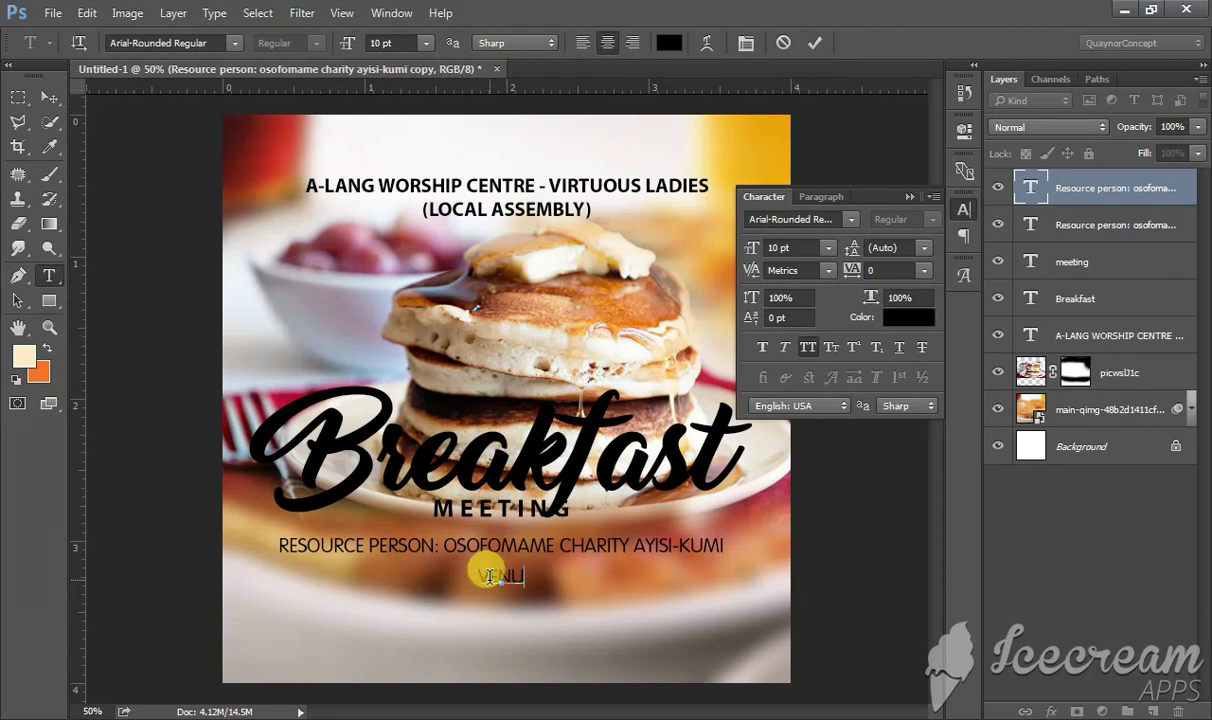
{"action": "type", "text": "E:"}
{"action": "type", "text": " A-LA"}
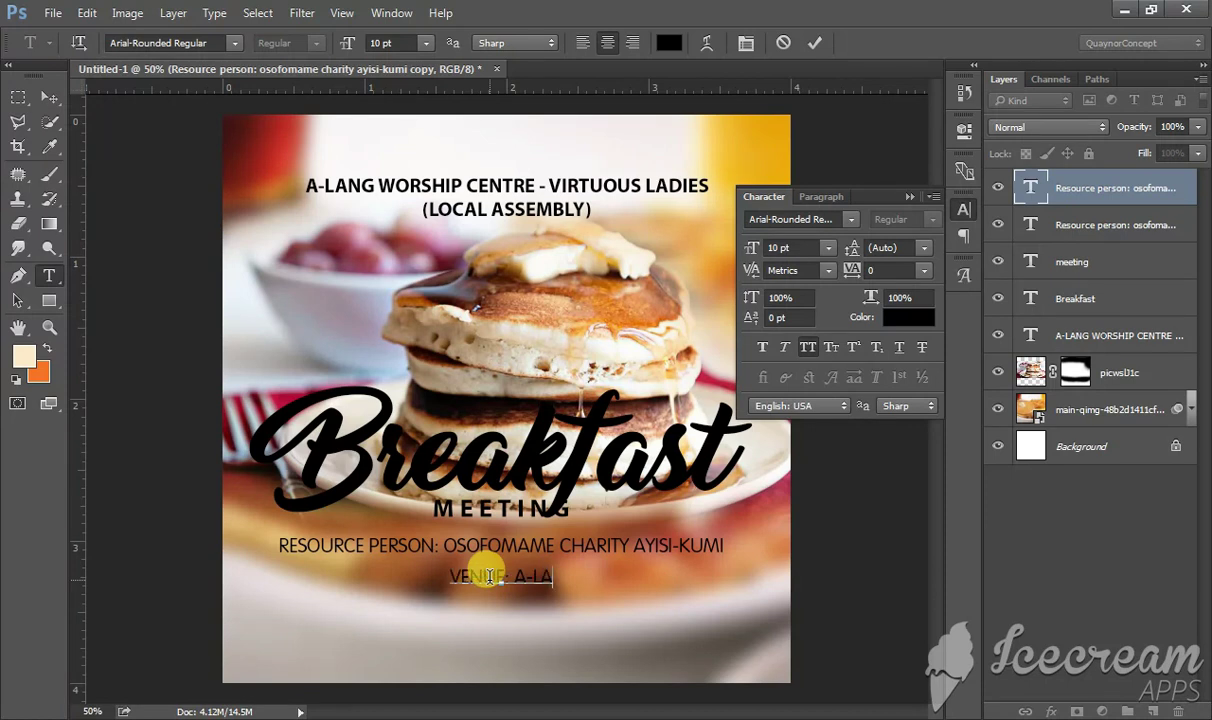
{"action": "type", "text": "NG WO"}
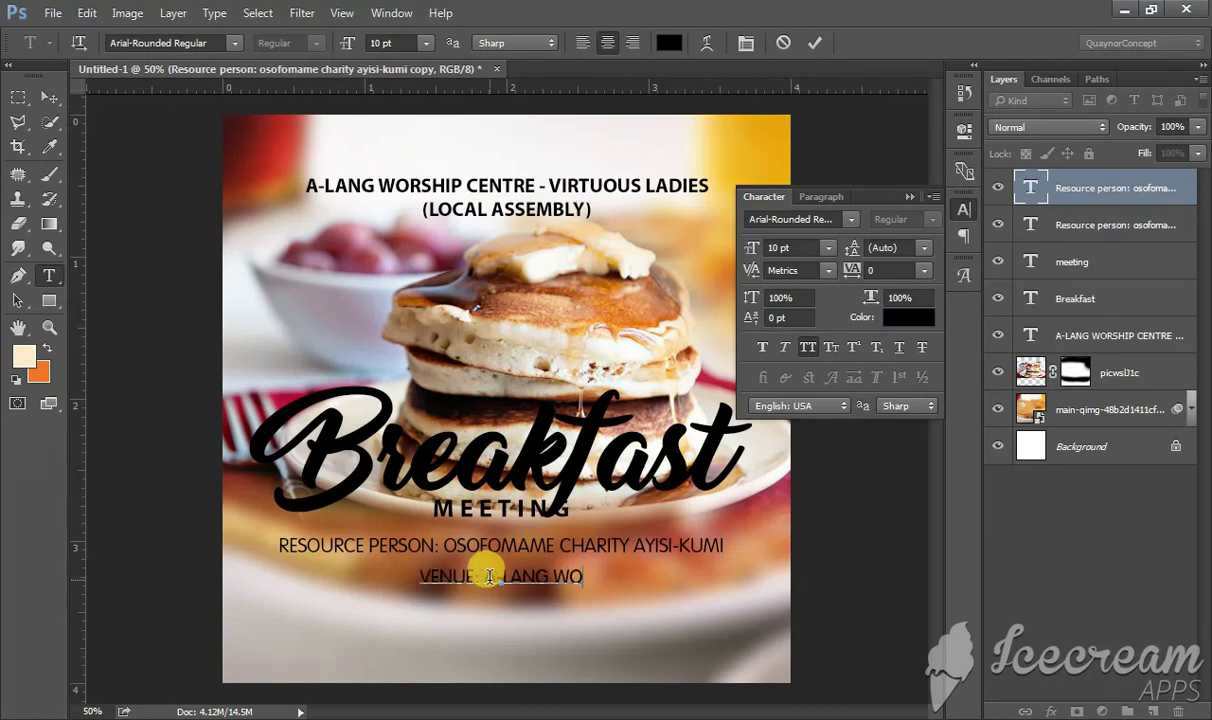
{"action": "type", "text": "RSHI"}
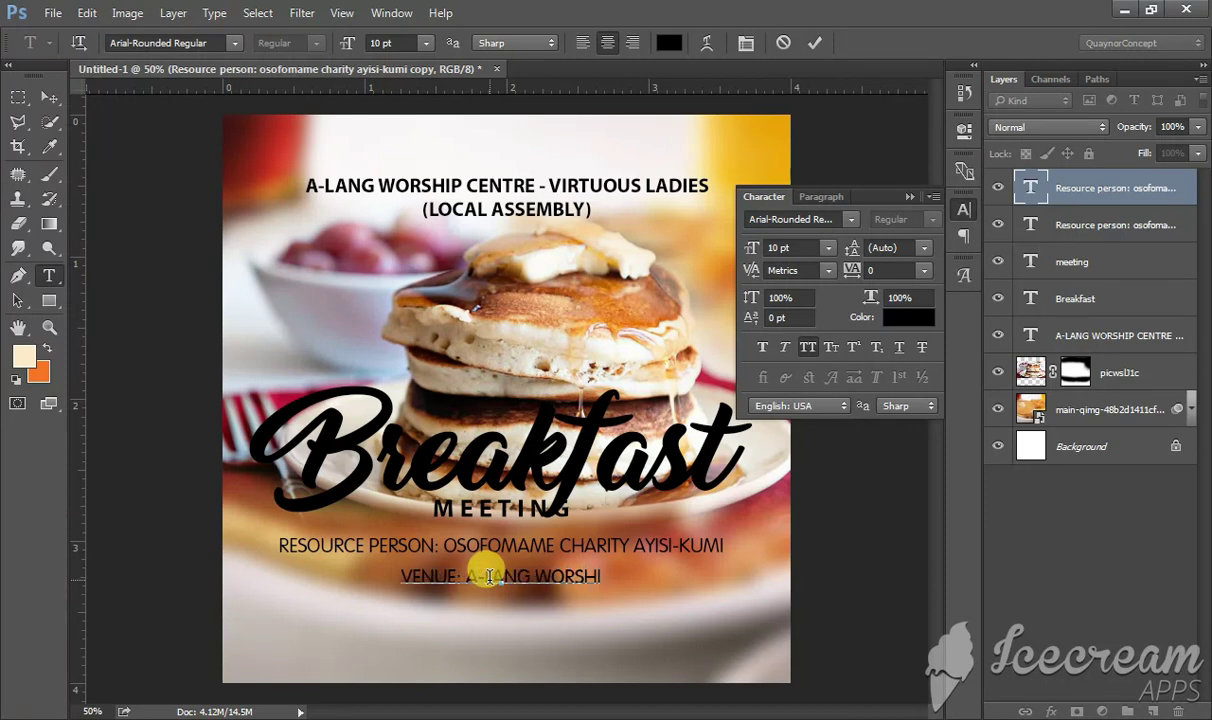
{"action": "type", "text": "P CENTR"}
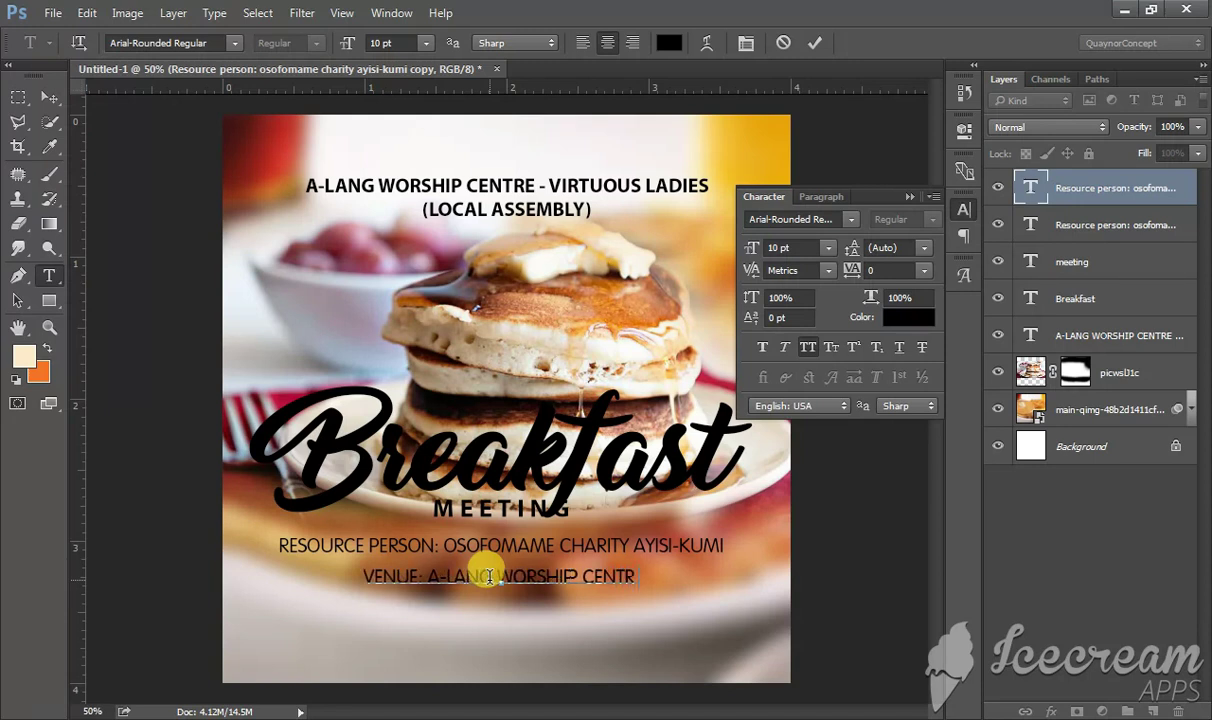
{"action": "type", "text": "E             "}
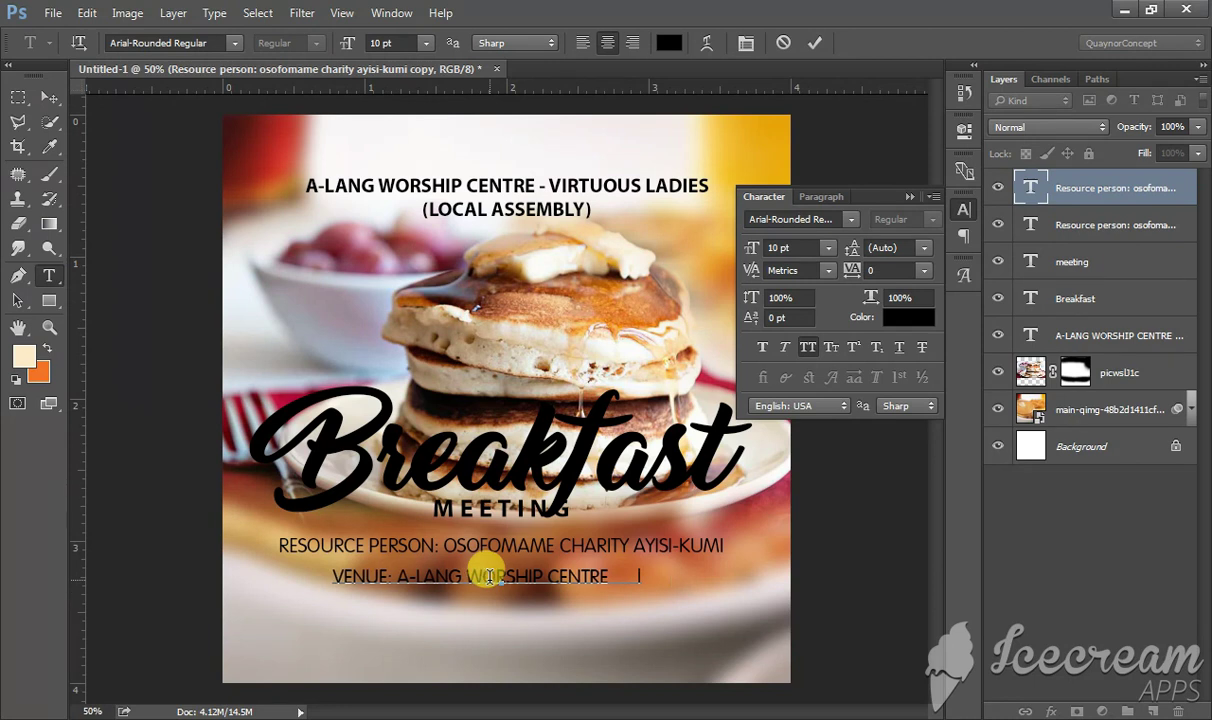
{"action": "type", "text": "      DATE"}
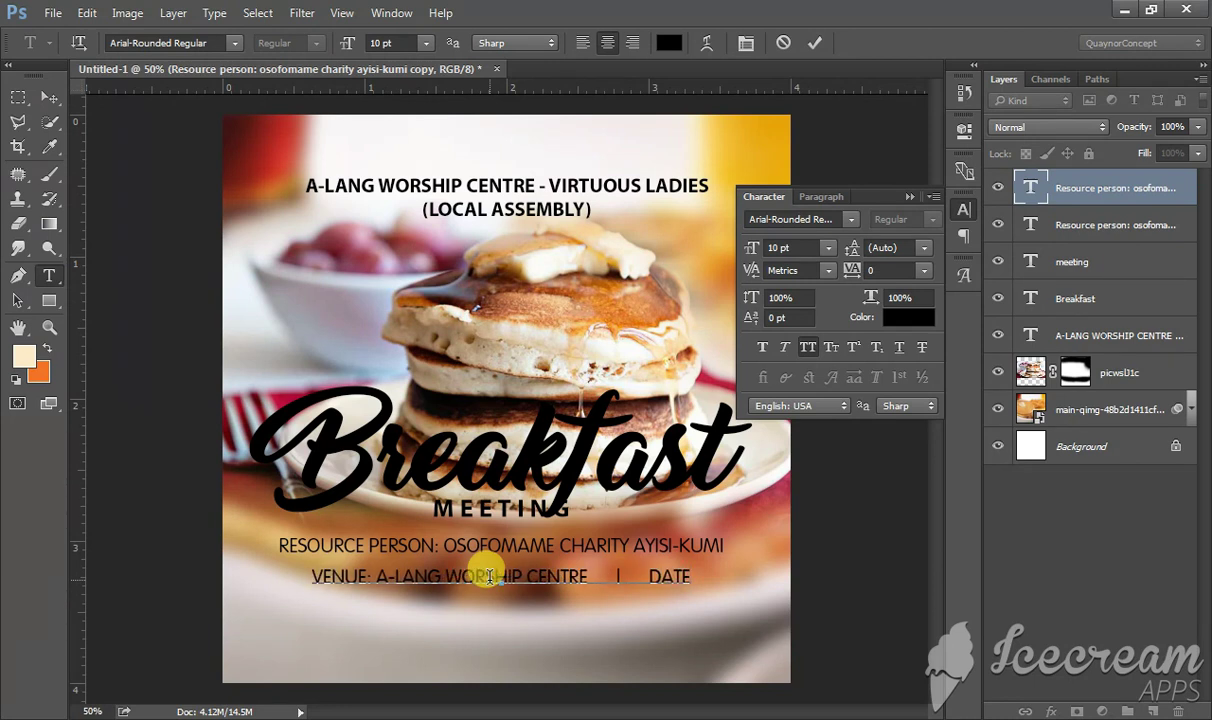
{"action": "type", "text": ": "}
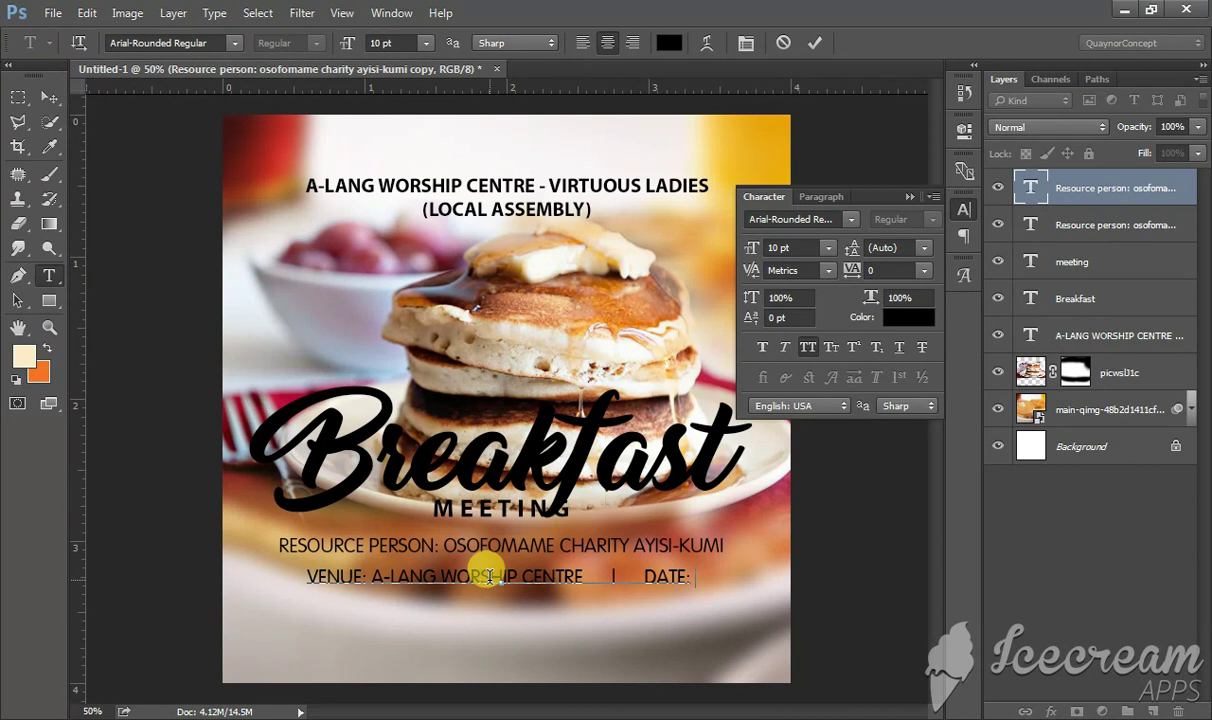
{"action": "type", "text": "6TH"}
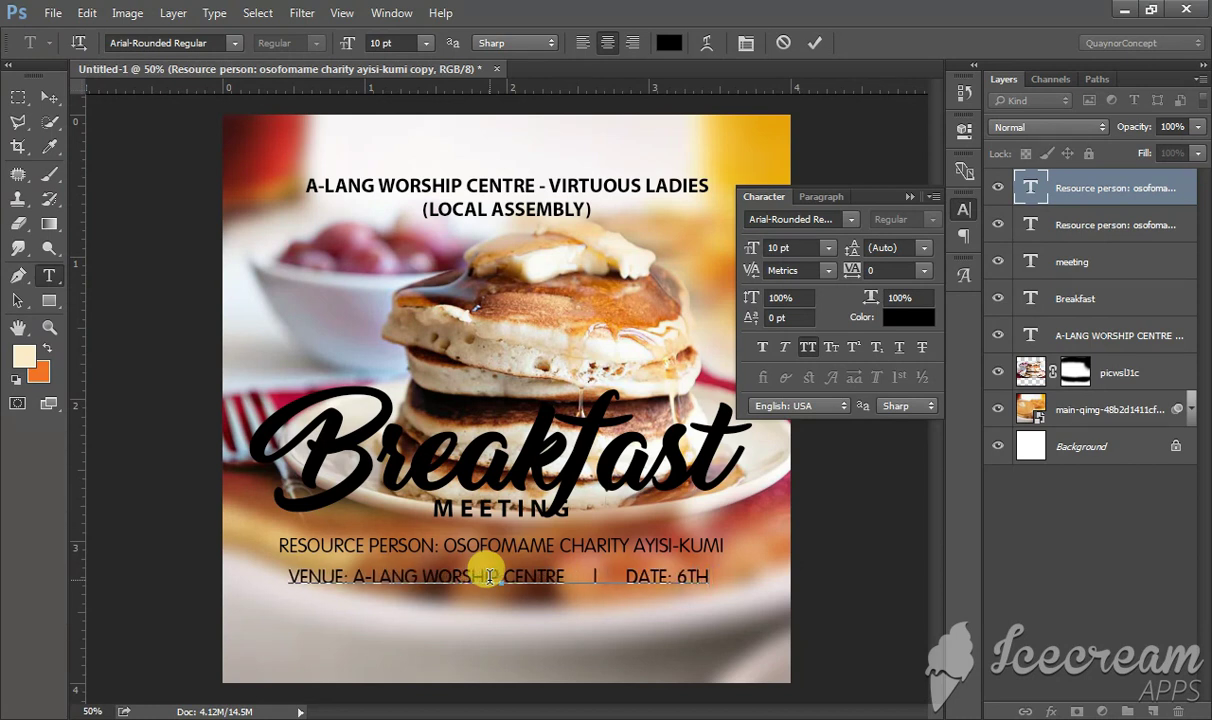
{"action": "type", "text": " MARCH"}
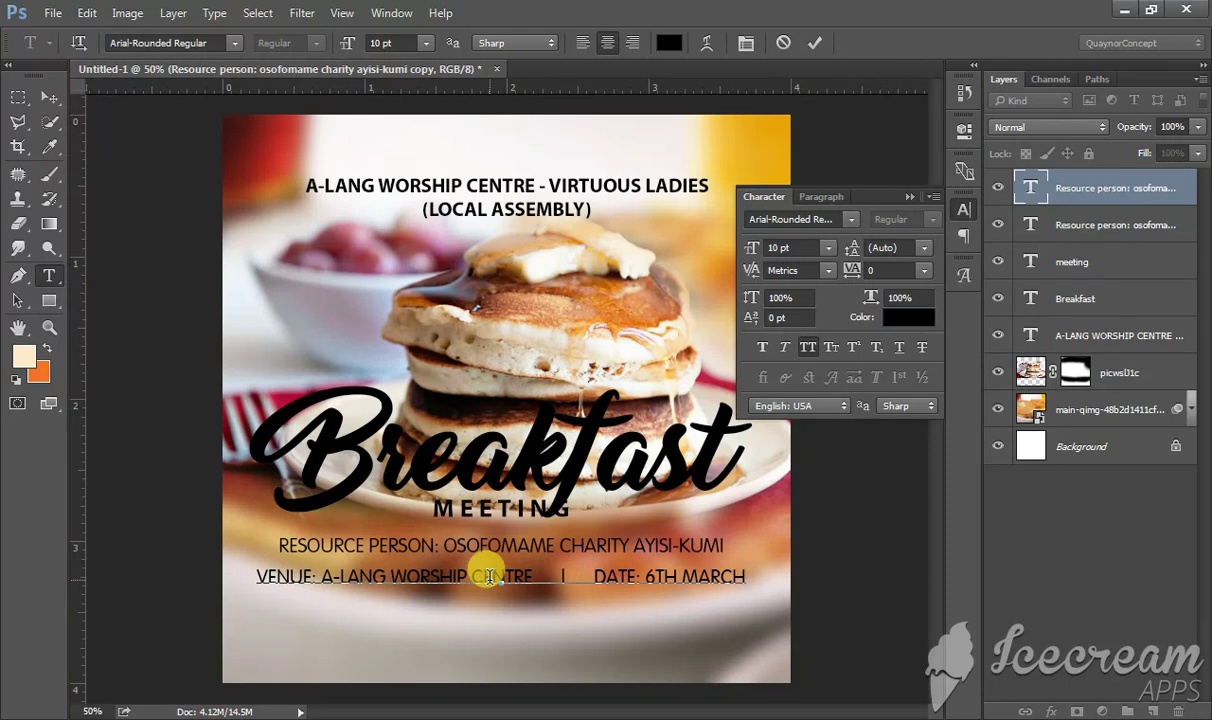
{"action": "type", "text": "  2020"}
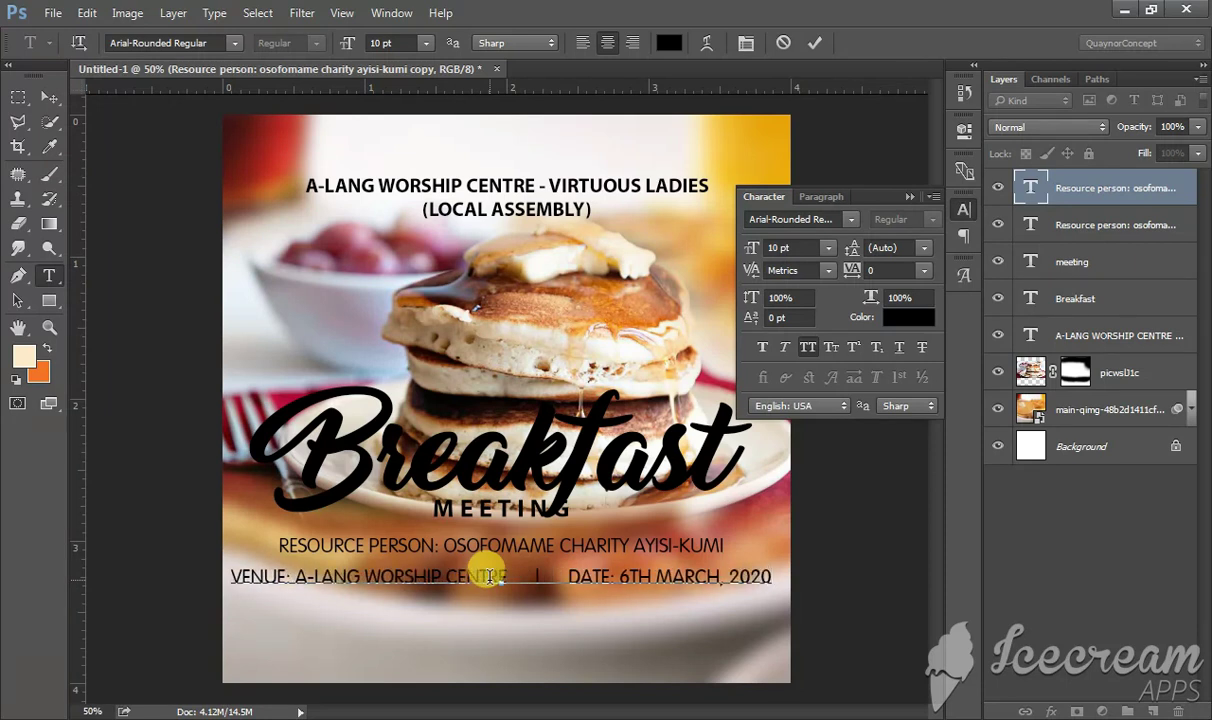
Shrink the venue and date line to 9 pt and commit it.
{"action": "triple_click", "coordinate": [488, 576]}
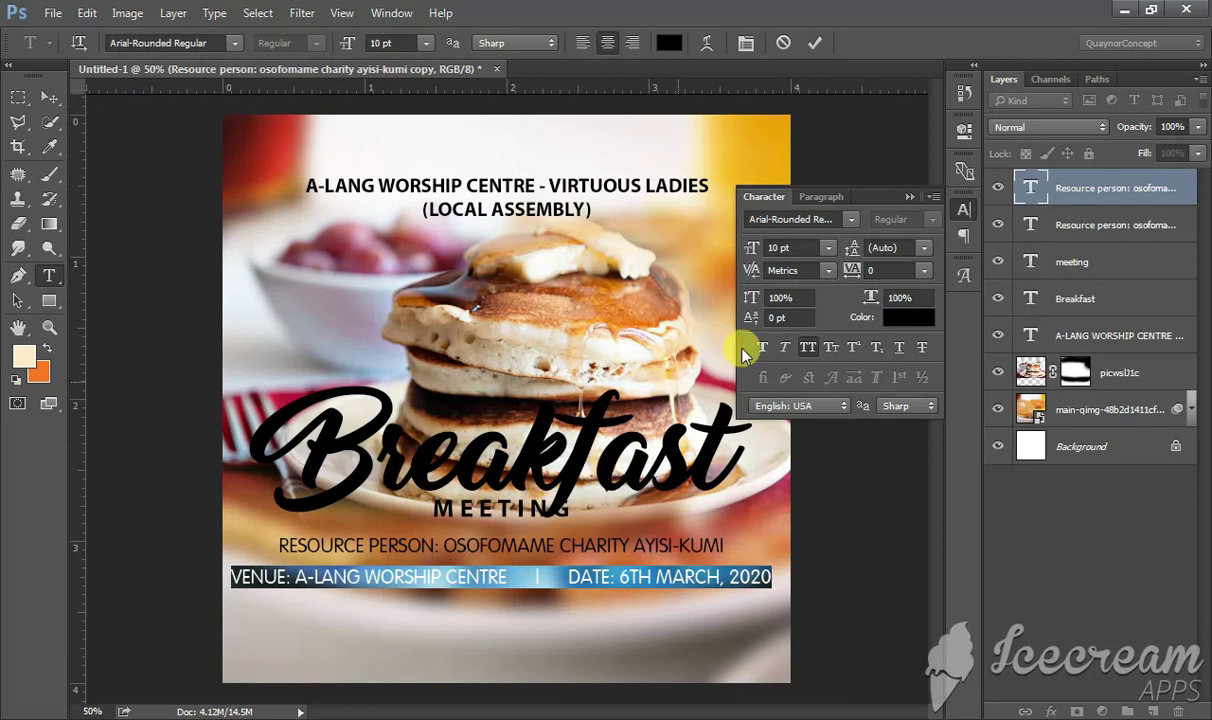
{"action": "left_click", "coordinate": [779, 247]}
{"action": "left_click", "coordinate": [741, 253]}
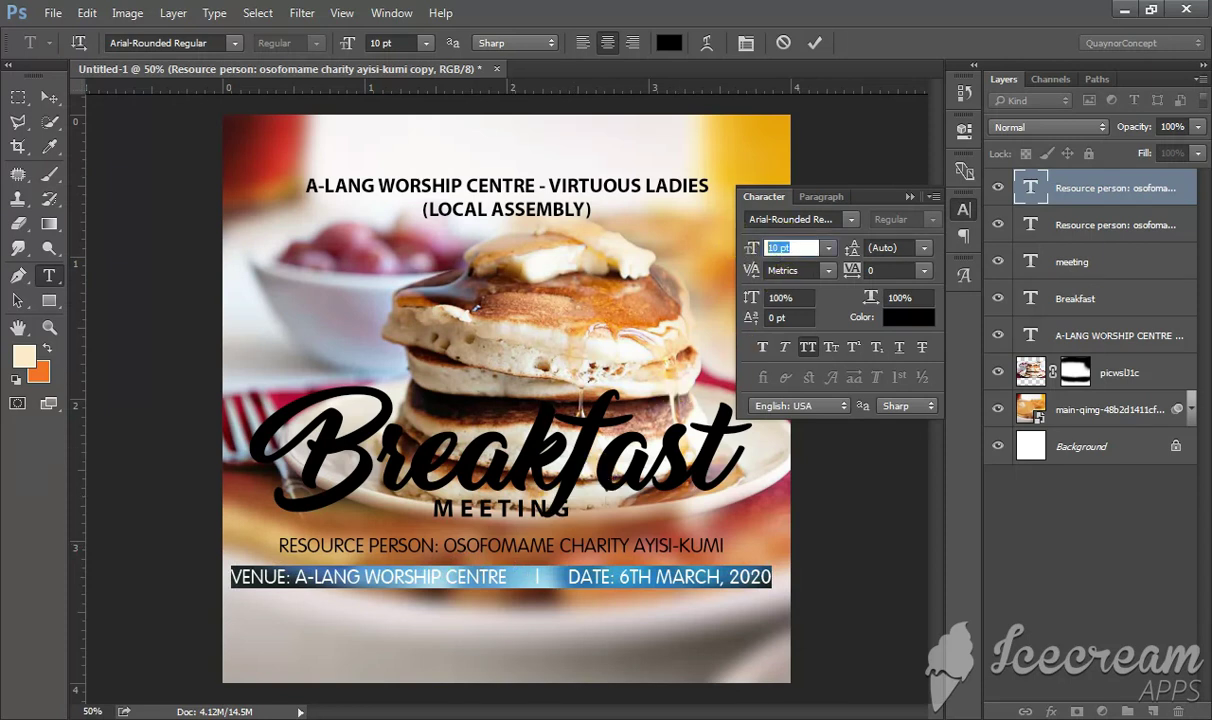
{"action": "type", "text": "9"}
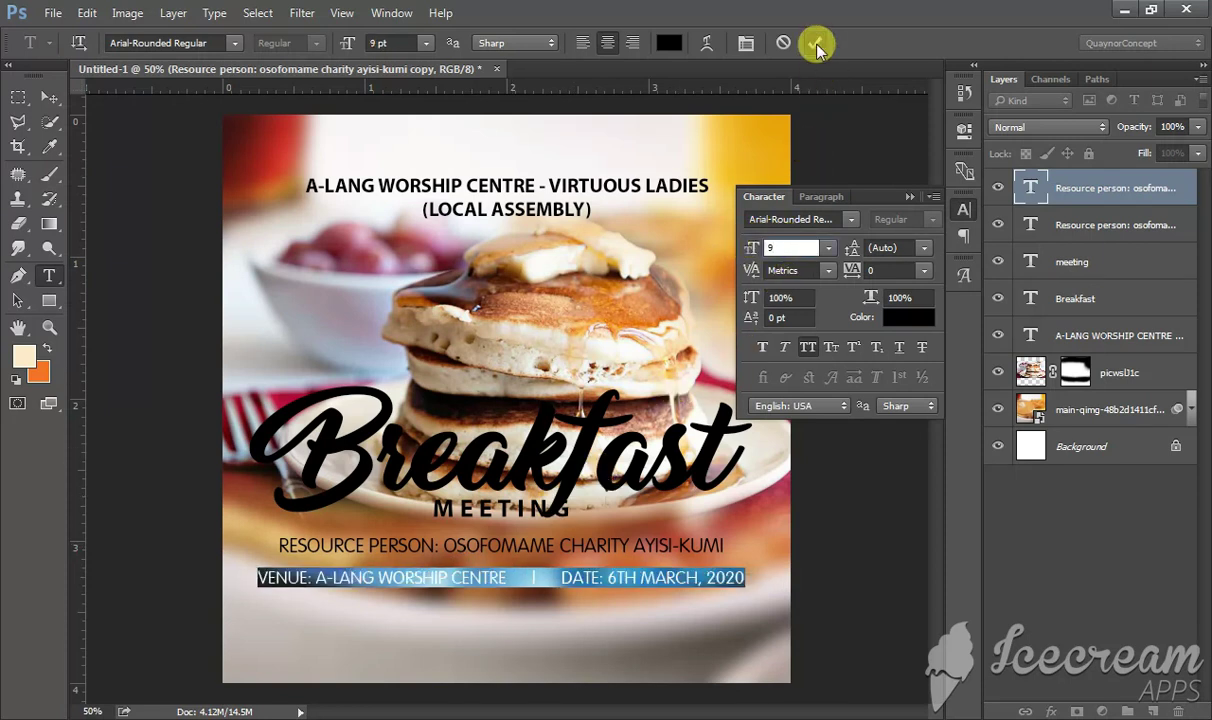
{"action": "left_click", "coordinate": [815, 43]}
Add a second line 'TIME: 8:00AM PROMPT' beneath the venue and date, then select all.
{"action": "left_click", "coordinate": [735, 594]}
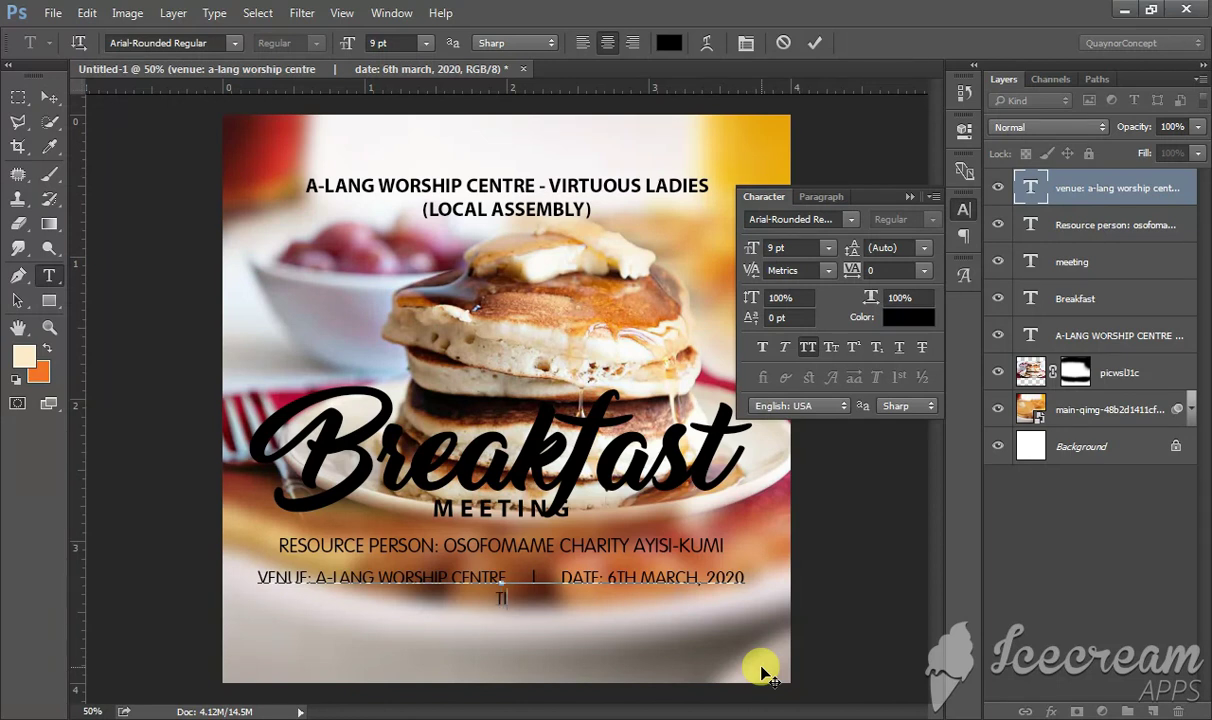
{"action": "type", "text": "IME:"}
{"action": "type", "text": " 8:"}
{"action": "type", "text": " 00A"}
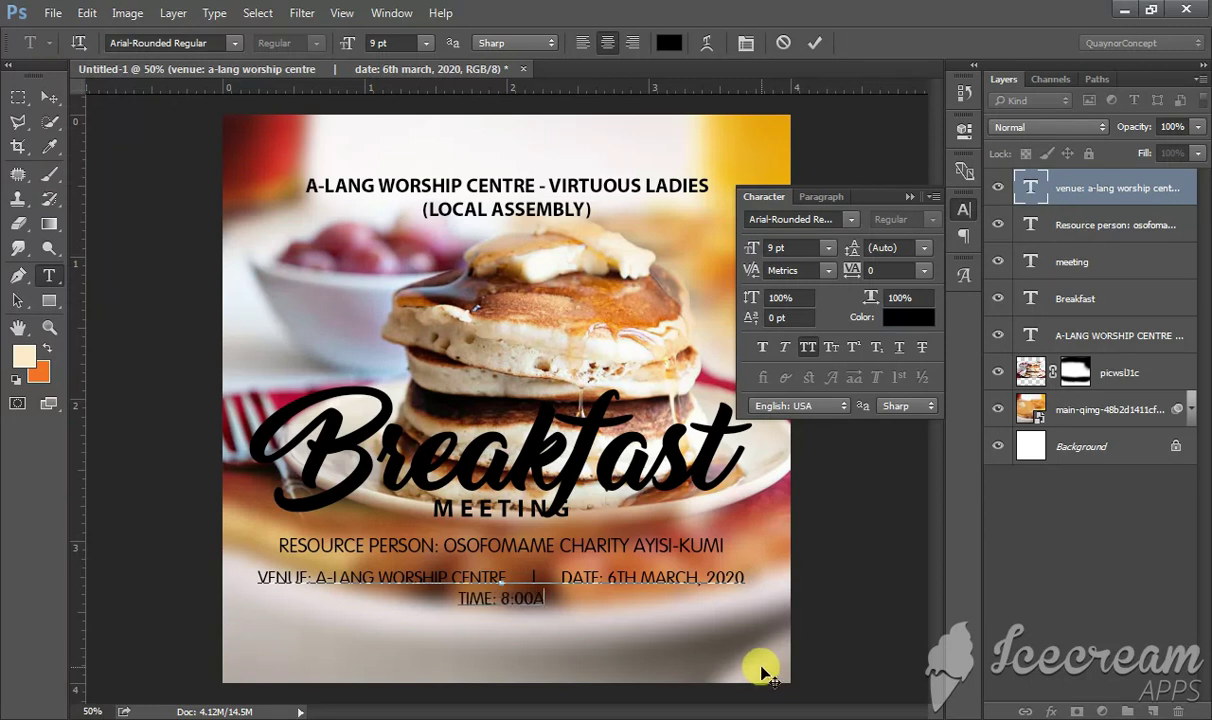
{"action": "type", "text": "M PROM"}
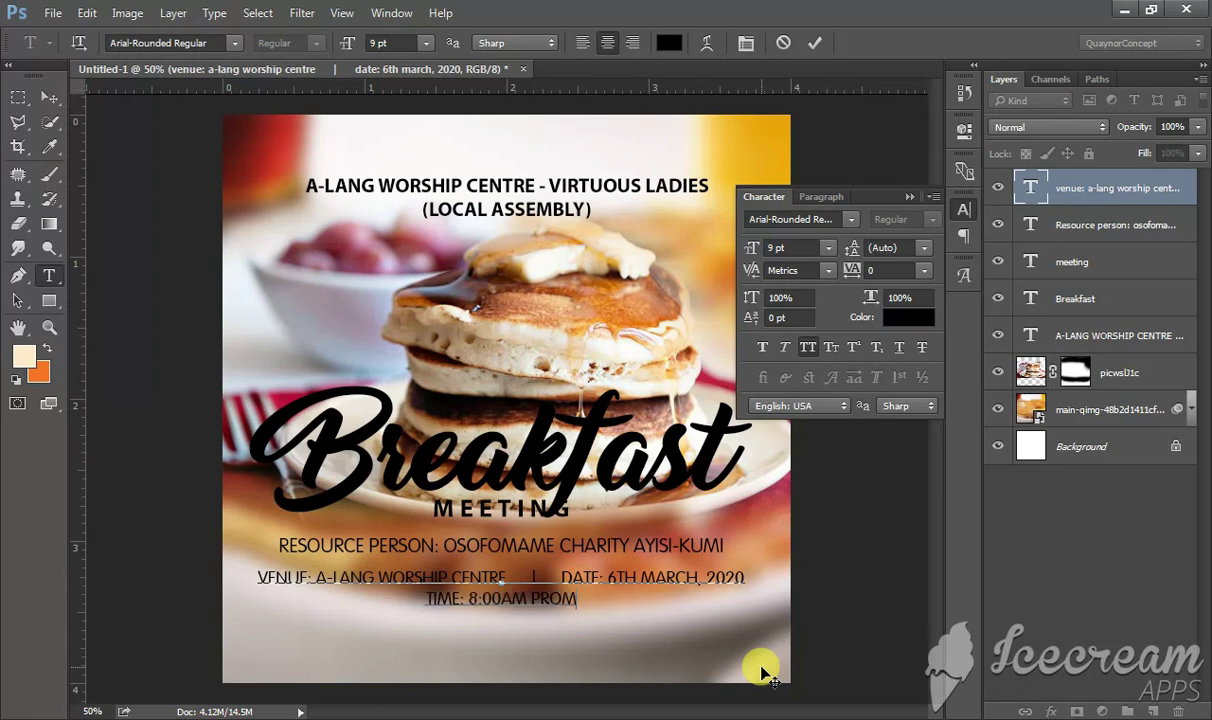
{"action": "type", "text": "PT"}
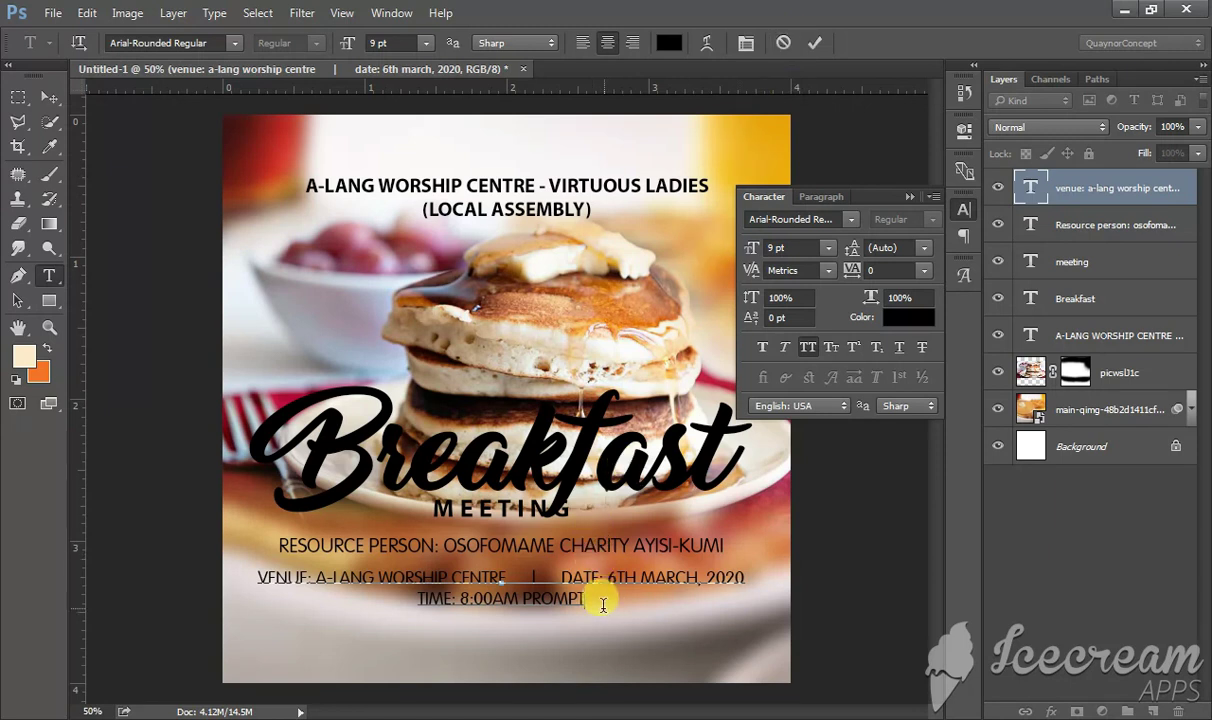
{"action": "key", "text": "ctrl+a"}
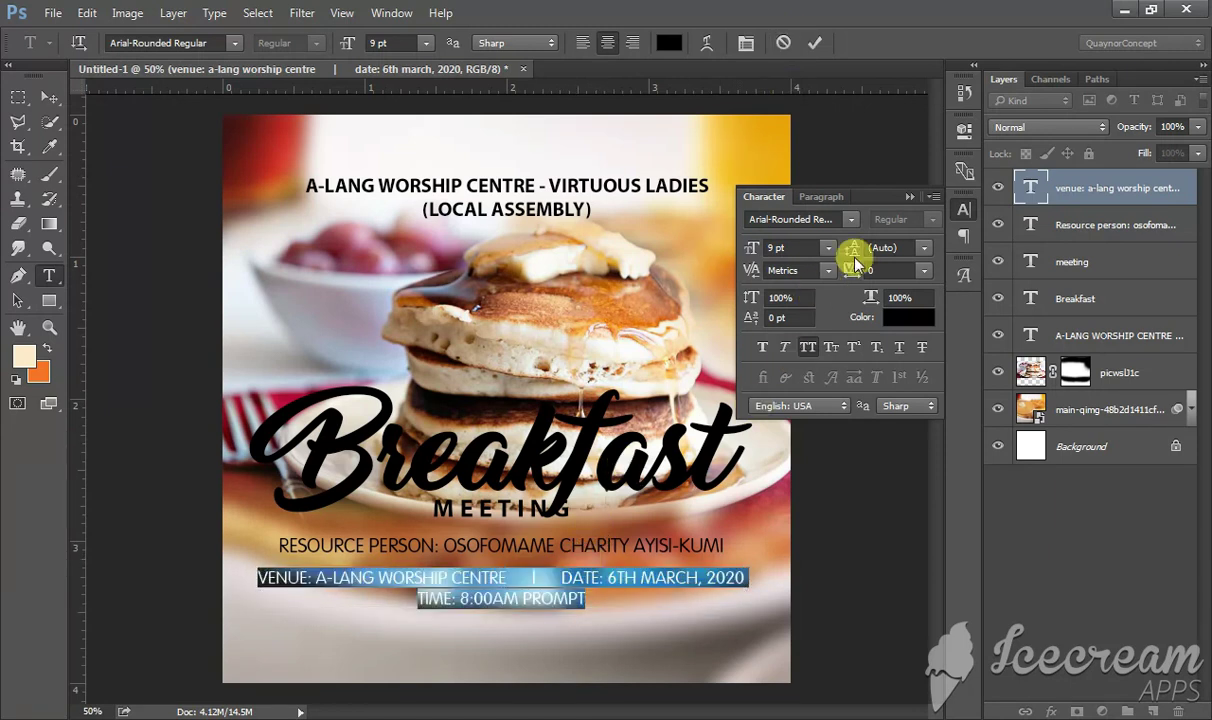
Set the venue and time lines to 14 pt leading and make them Faux Bold.
{"action": "left_click_drag", "start_coordinate": [849, 249], "coordinate": [862, 255]}
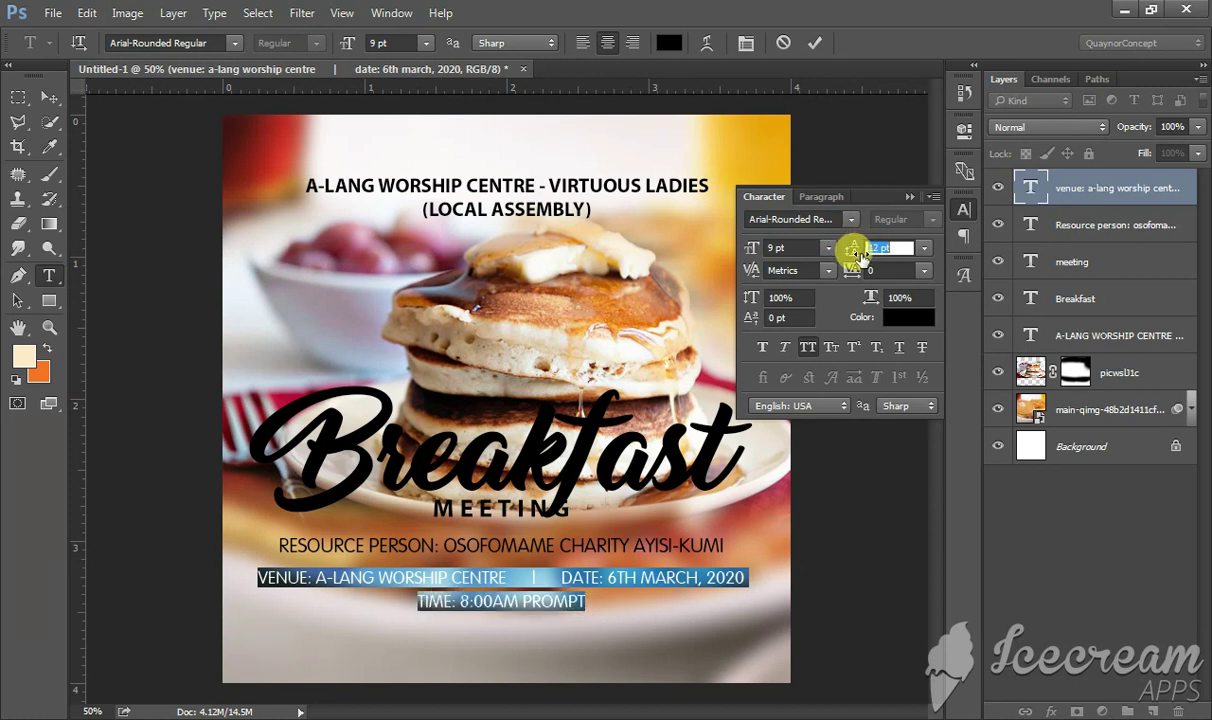
{"action": "left_click_drag", "start_coordinate": [859, 254], "coordinate": [861, 255]}
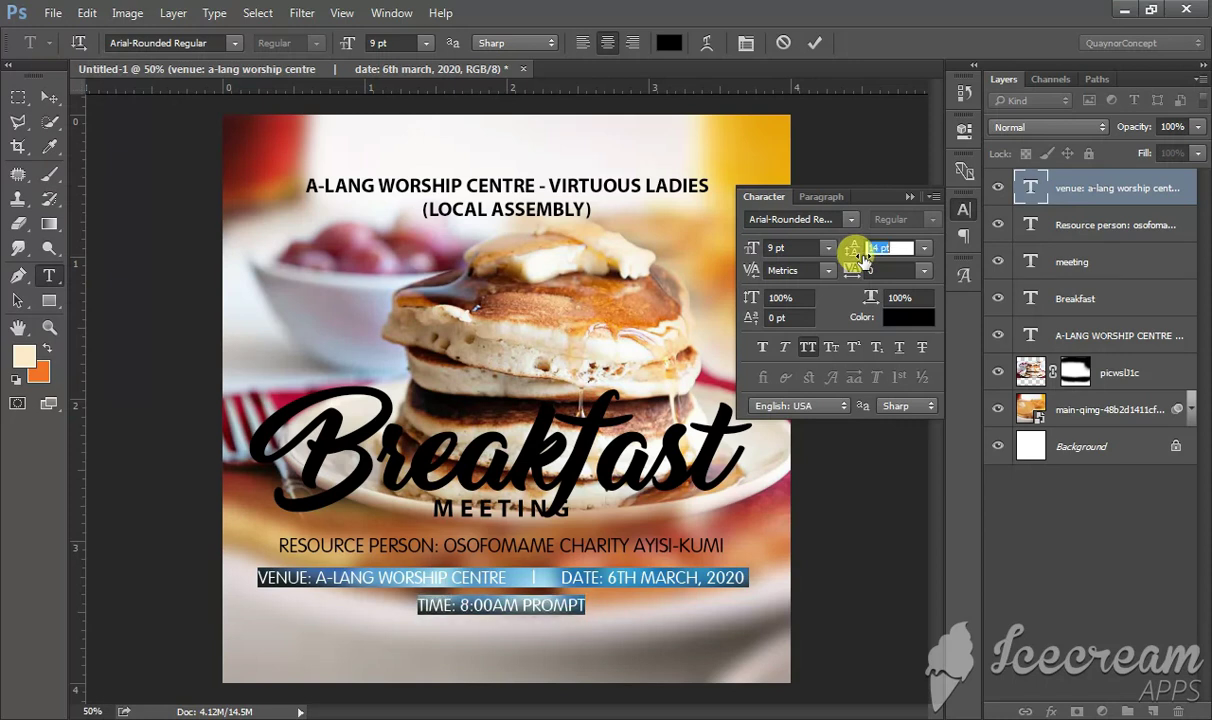
{"action": "left_click", "coordinate": [813, 45]}
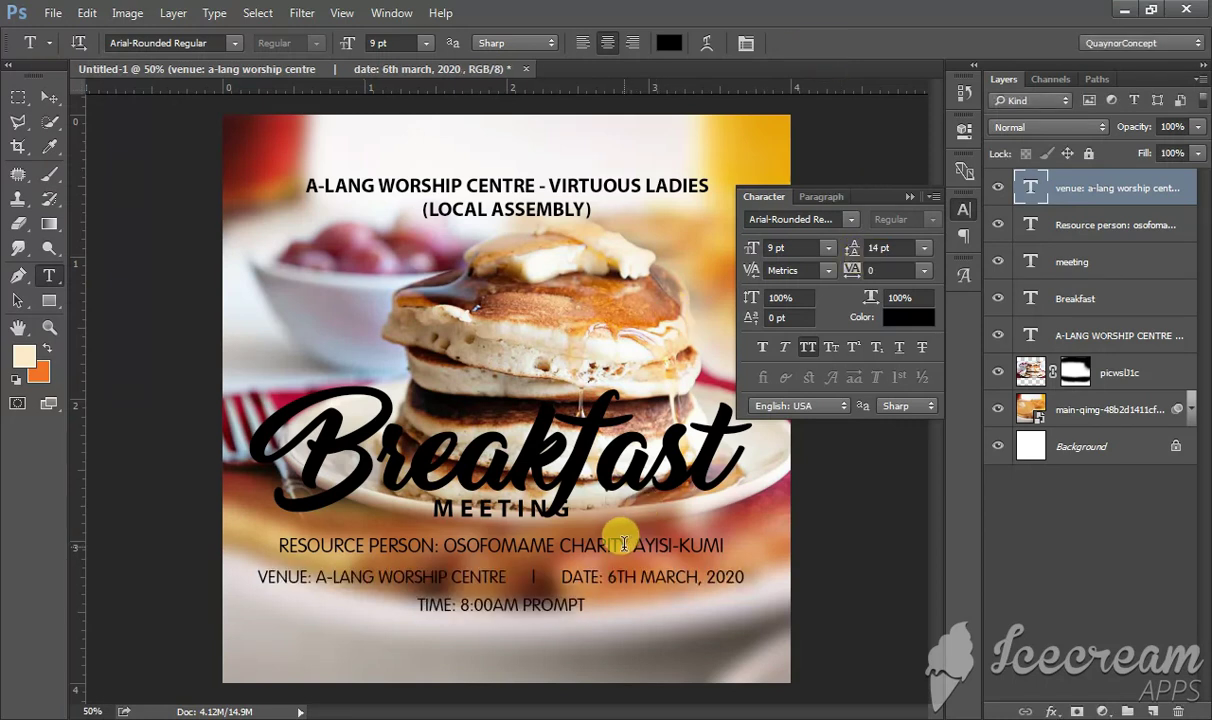
{"action": "left_click", "coordinate": [762, 347]}
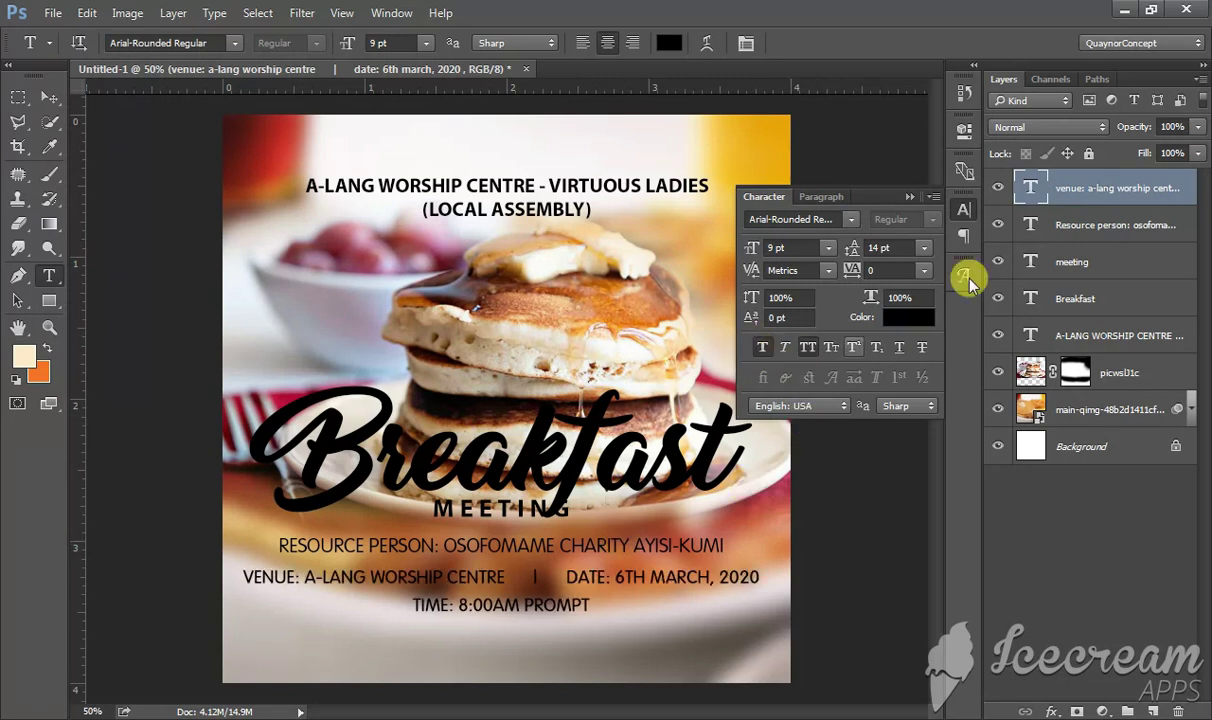
Make the resource-person line Faux Bold and reduce it to 9 pt.
{"action": "left_click", "coordinate": [1025, 228]}
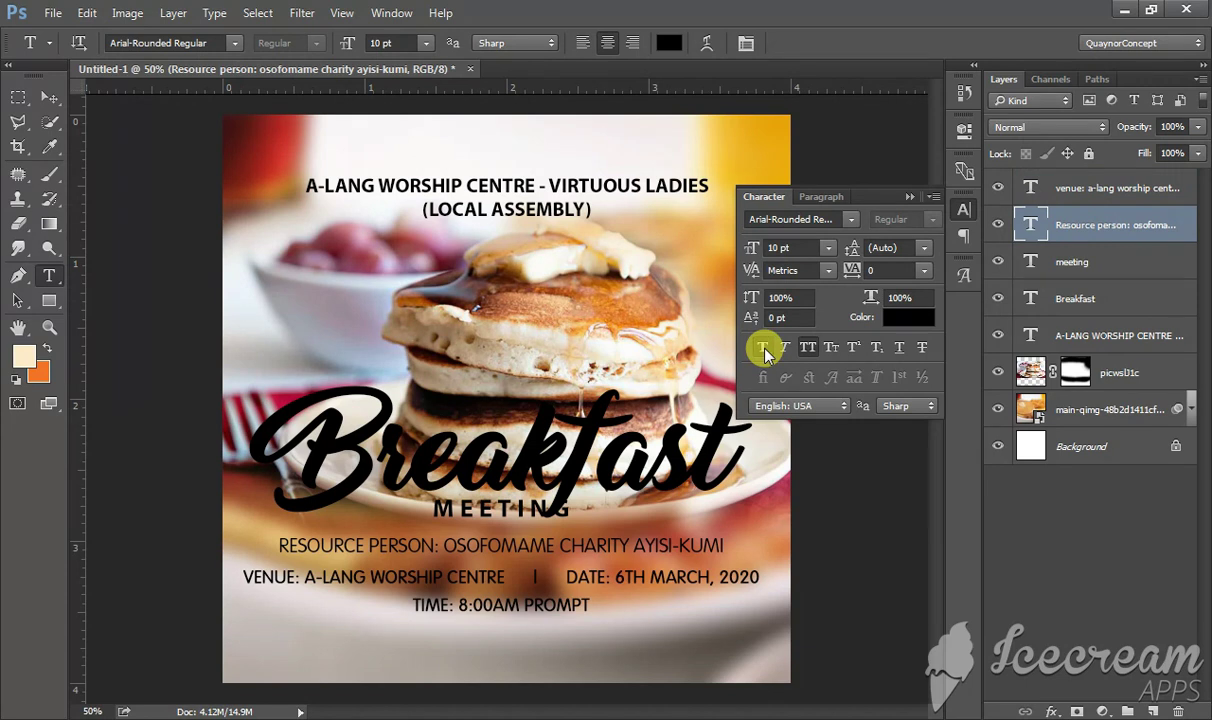
{"action": "left_click", "coordinate": [764, 350]}
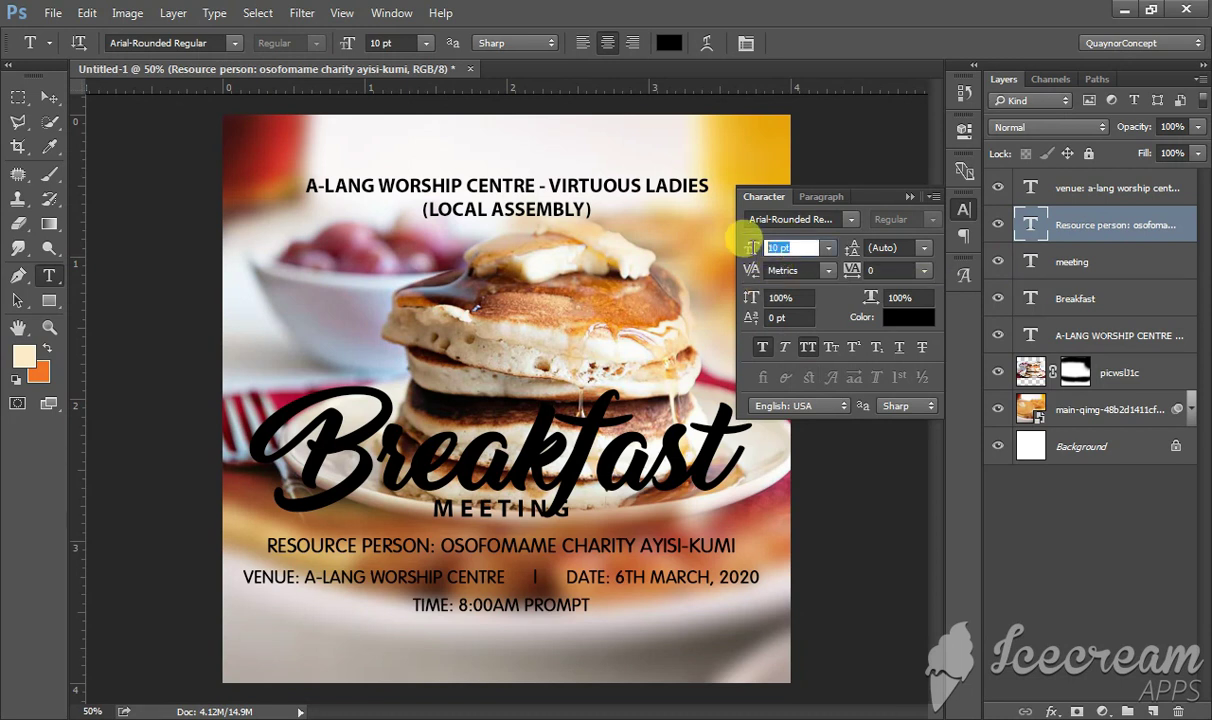
{"action": "left_click_drag", "start_coordinate": [751, 247], "coordinate": [749, 252]}
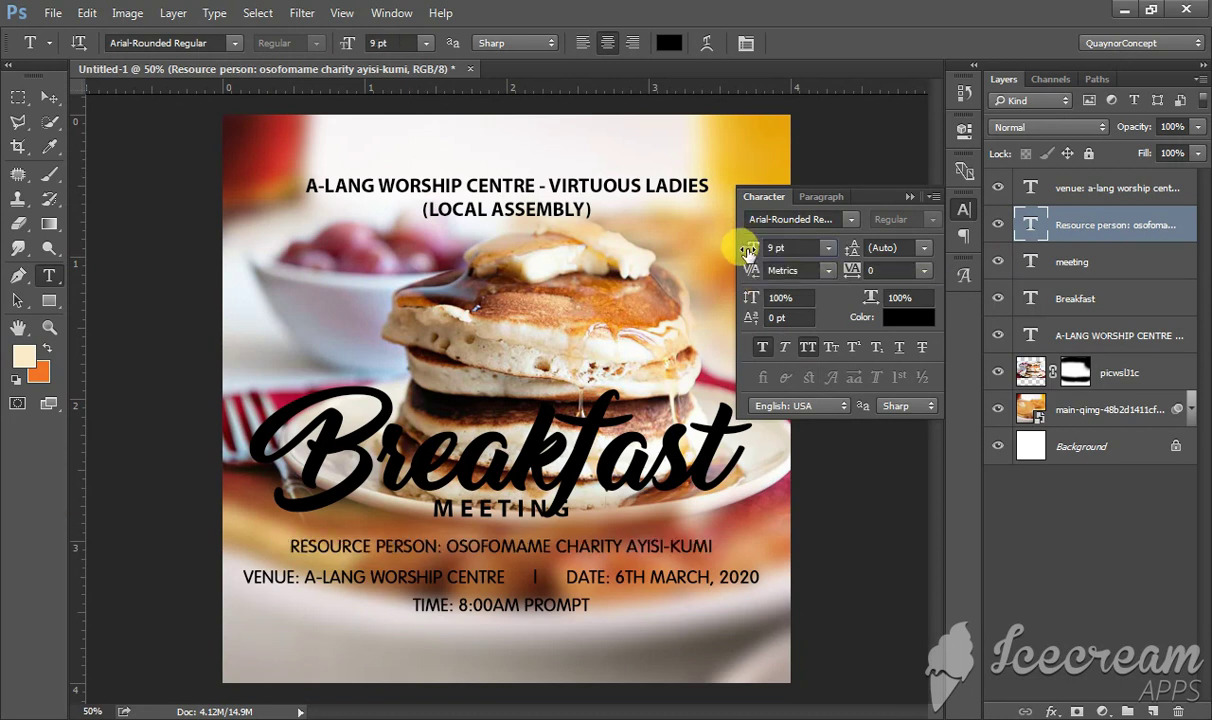
{"action": "left_click", "coordinate": [1085, 187]}
{"action": "left_click", "coordinate": [752, 247]}
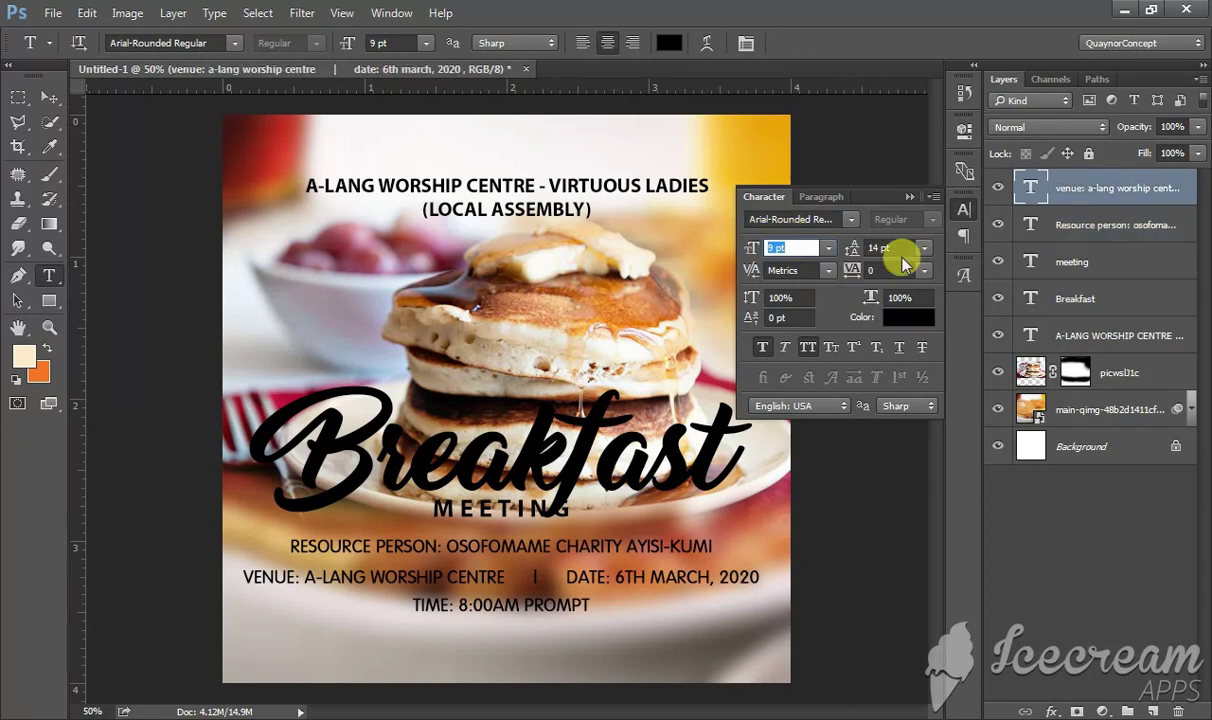
{"action": "left_click", "coordinate": [964, 212]}
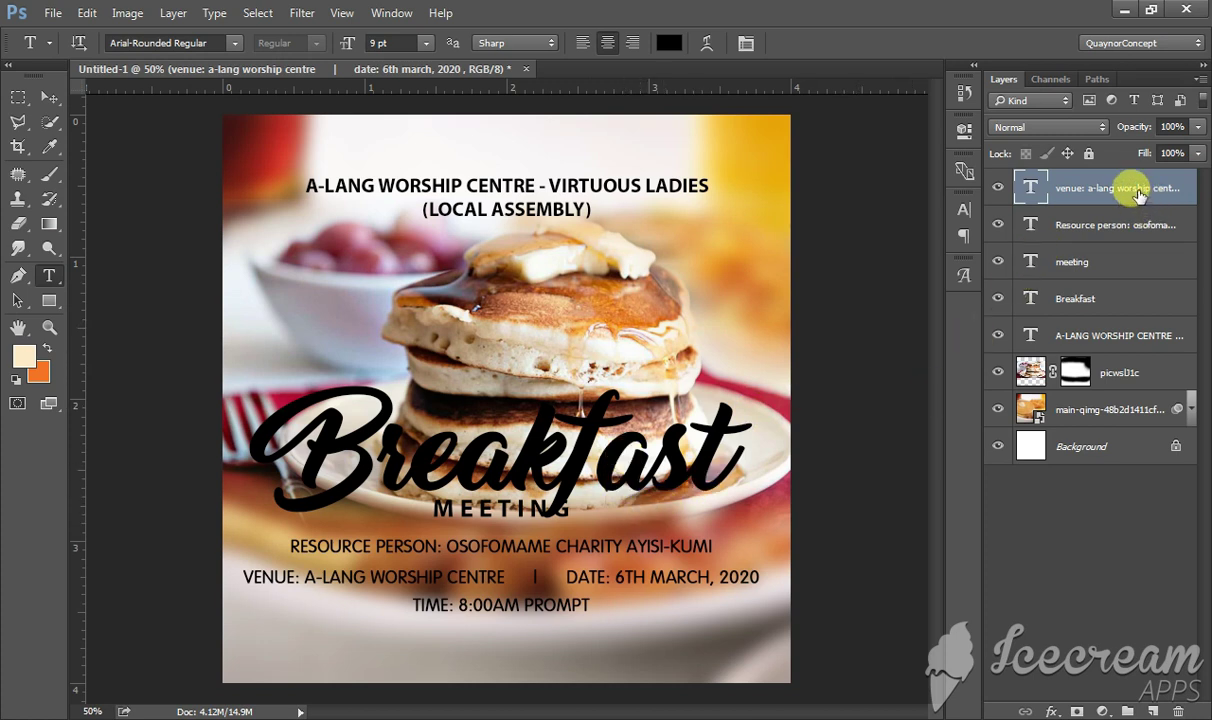
Duplicate the venue layer lower and retype it as 'POWERED BY: AWC MEDIA TEAM'.
{"action": "left_click_drag", "start_coordinate": [1138, 195], "coordinate": [1153, 711]}
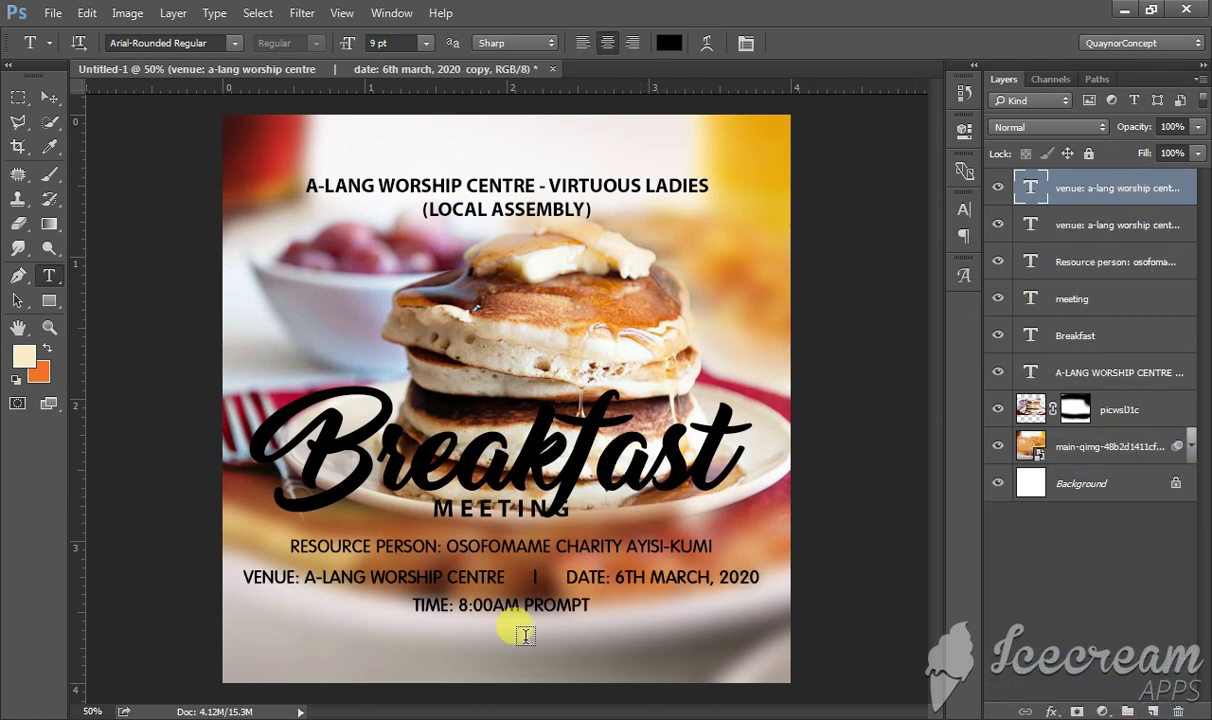
{"action": "left_click", "coordinate": [48, 98]}
{"action": "left_click_drag", "start_coordinate": [537, 623], "coordinate": [537, 666]}
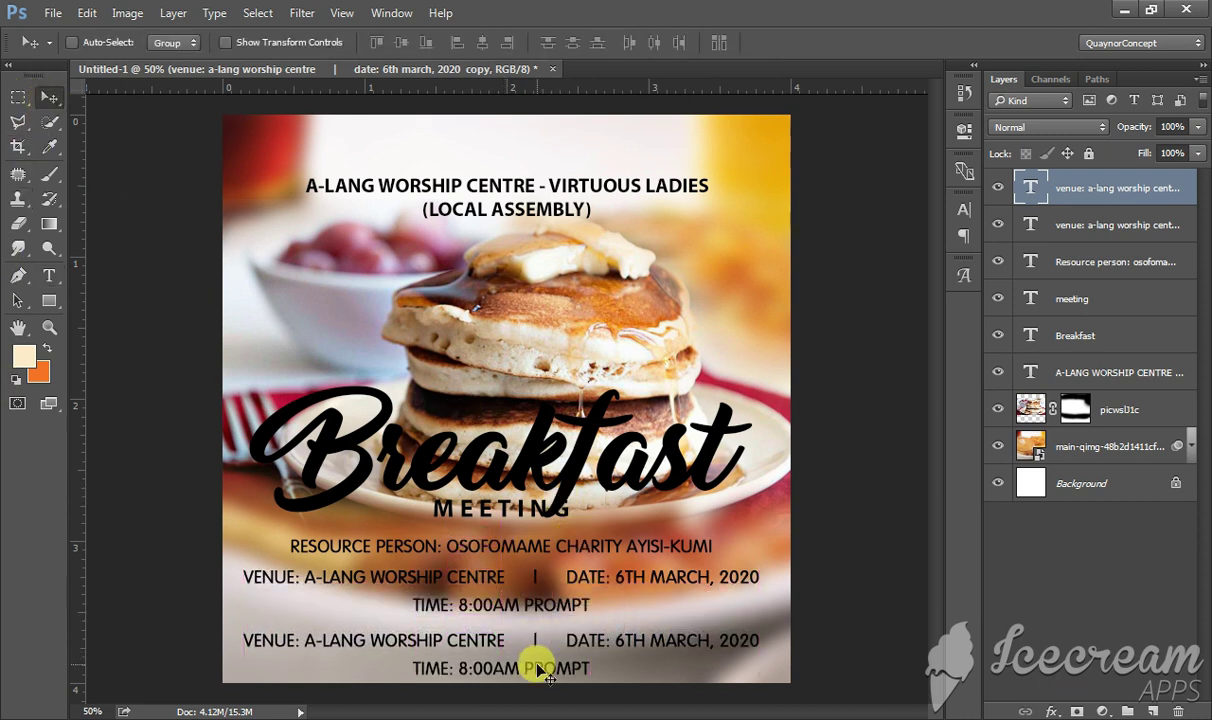
{"action": "key", "text": "t"}
{"action": "left_click", "coordinate": [547, 652]}
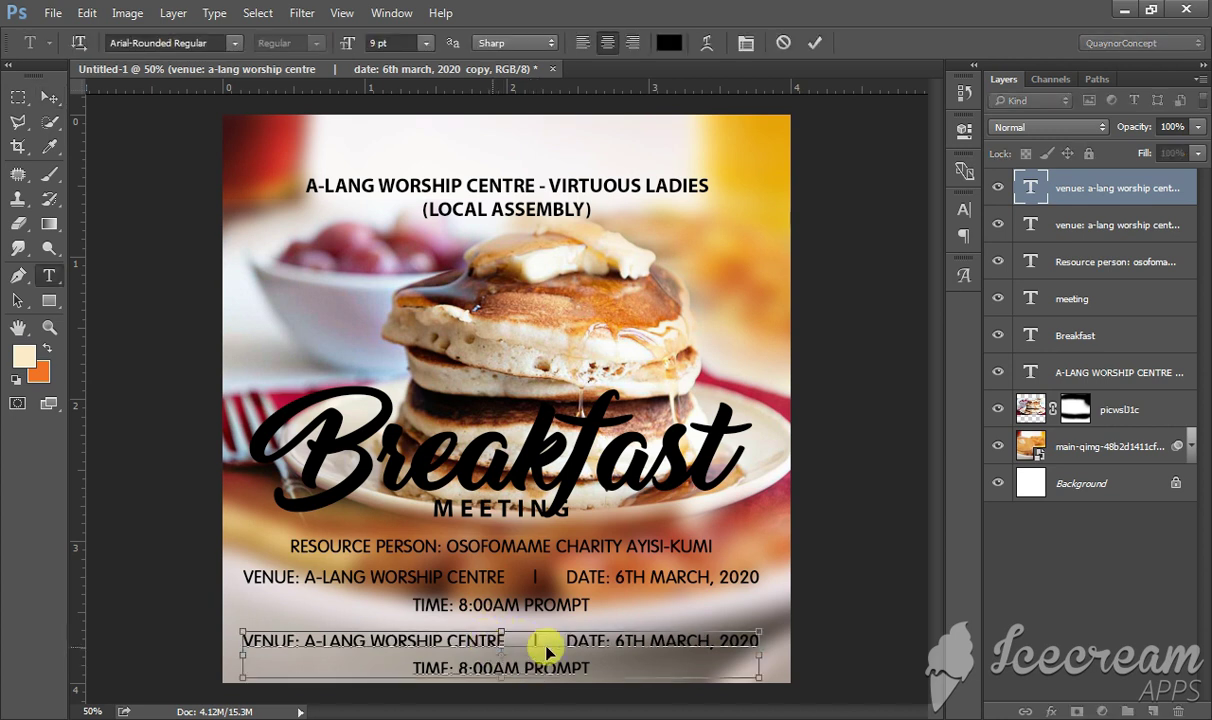
{"action": "key", "text": "ctrl+a"}
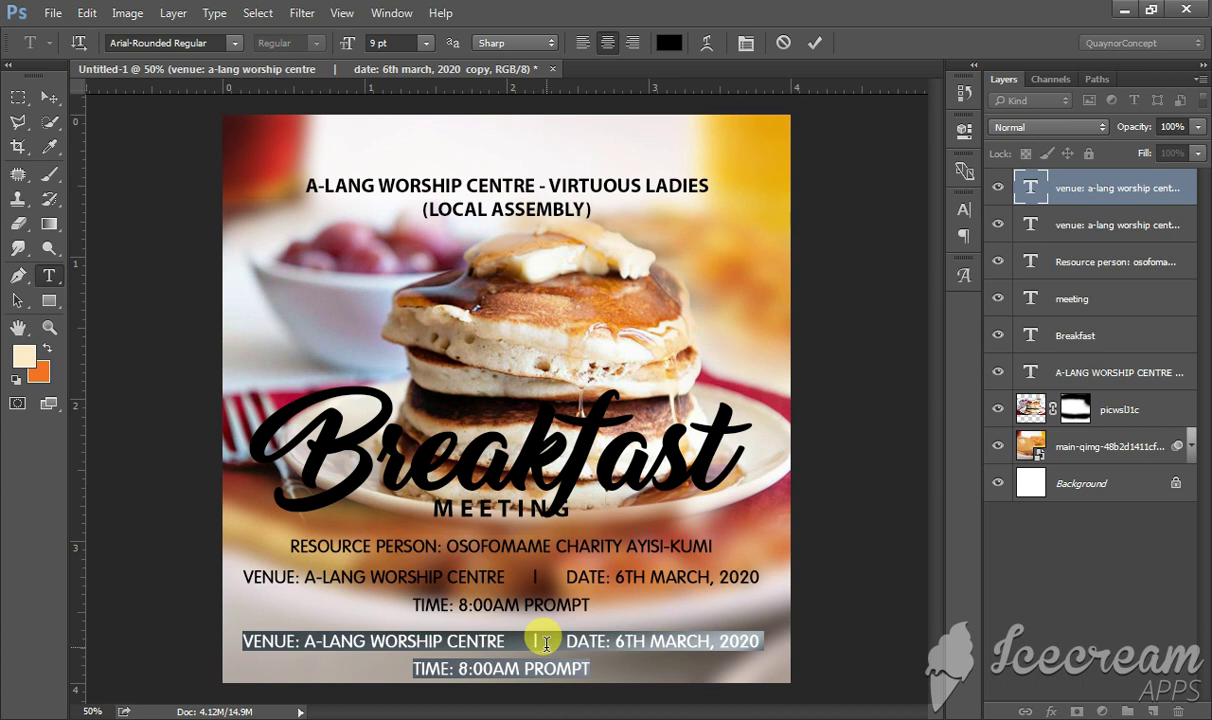
{"action": "type", "text": "POWERED "}
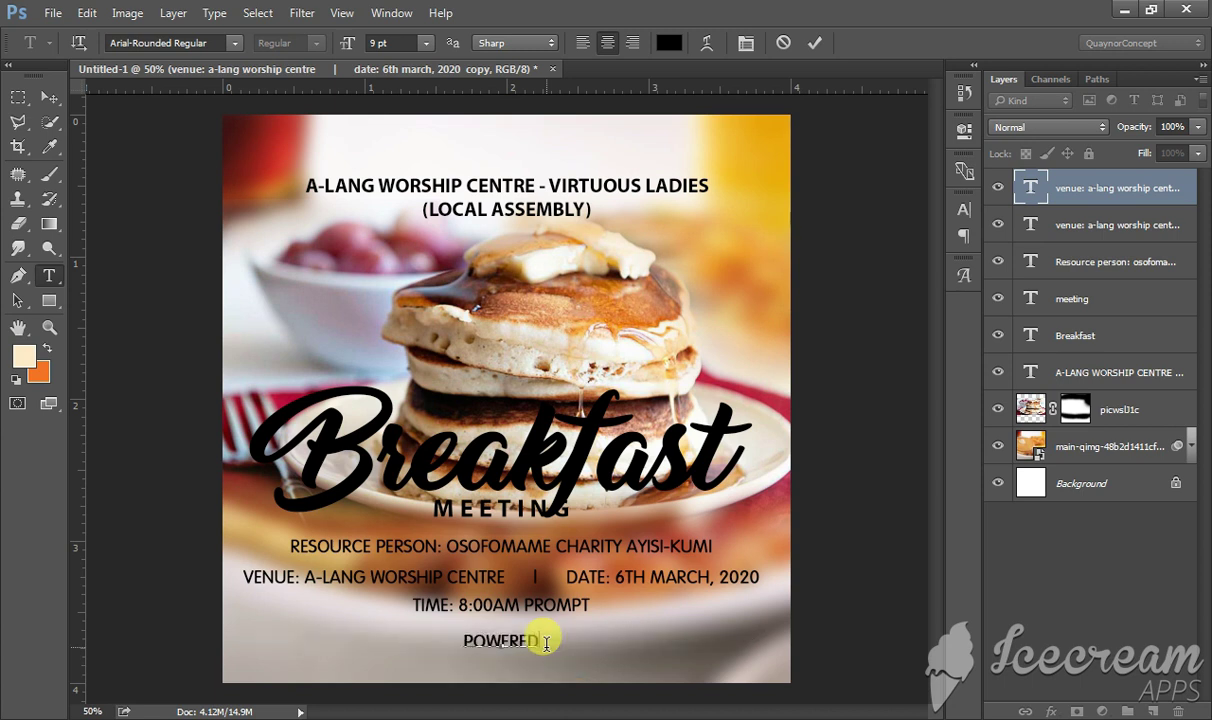
{"action": "type", "text": "BY"}
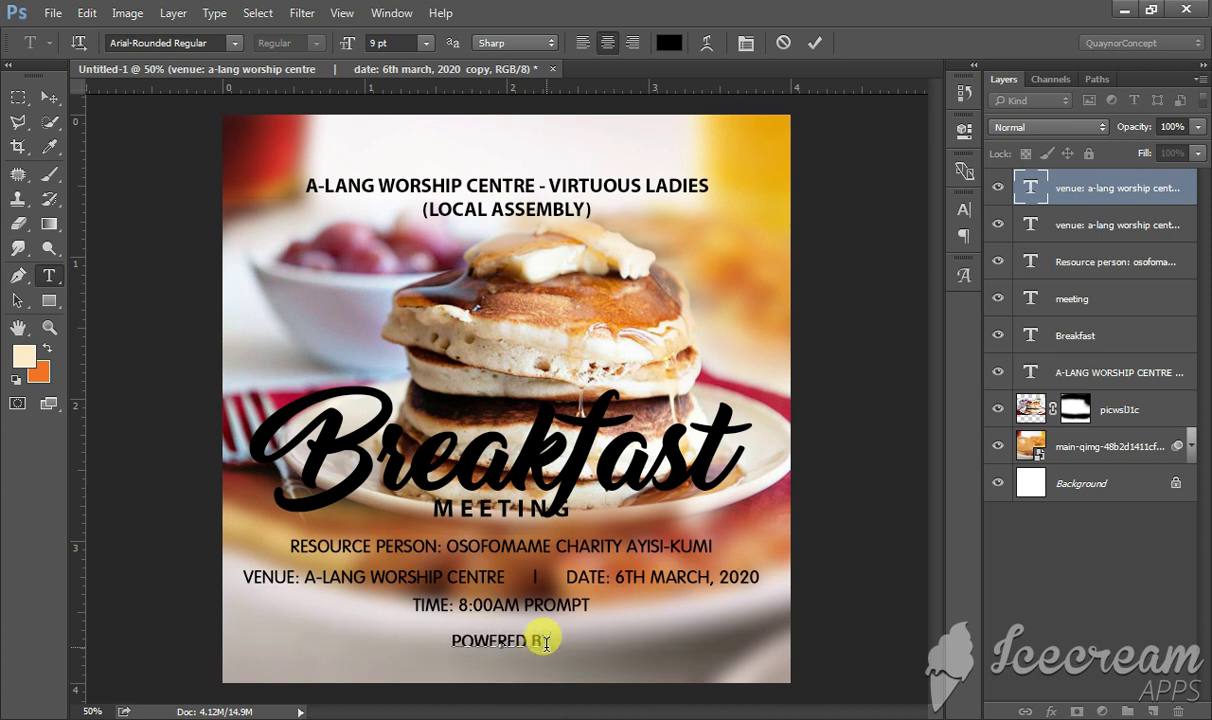
{"action": "type", "text": ": AWC"}
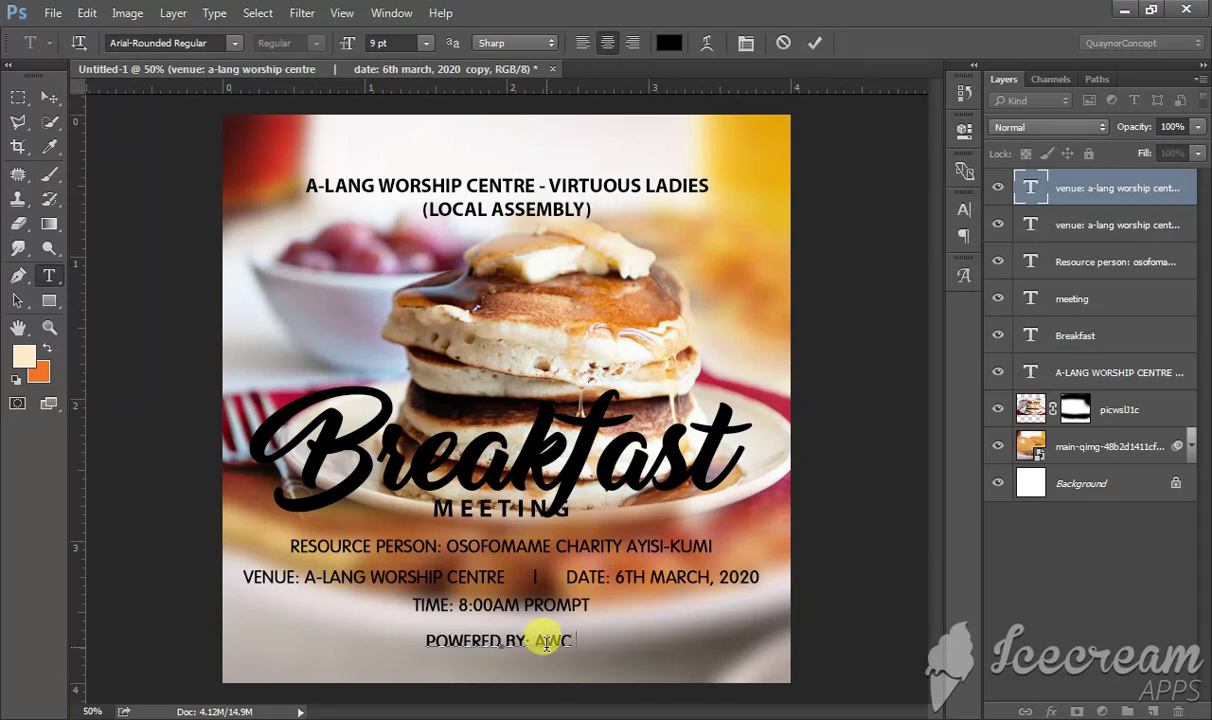
{"action": "type", "text": " MEDIA T"}
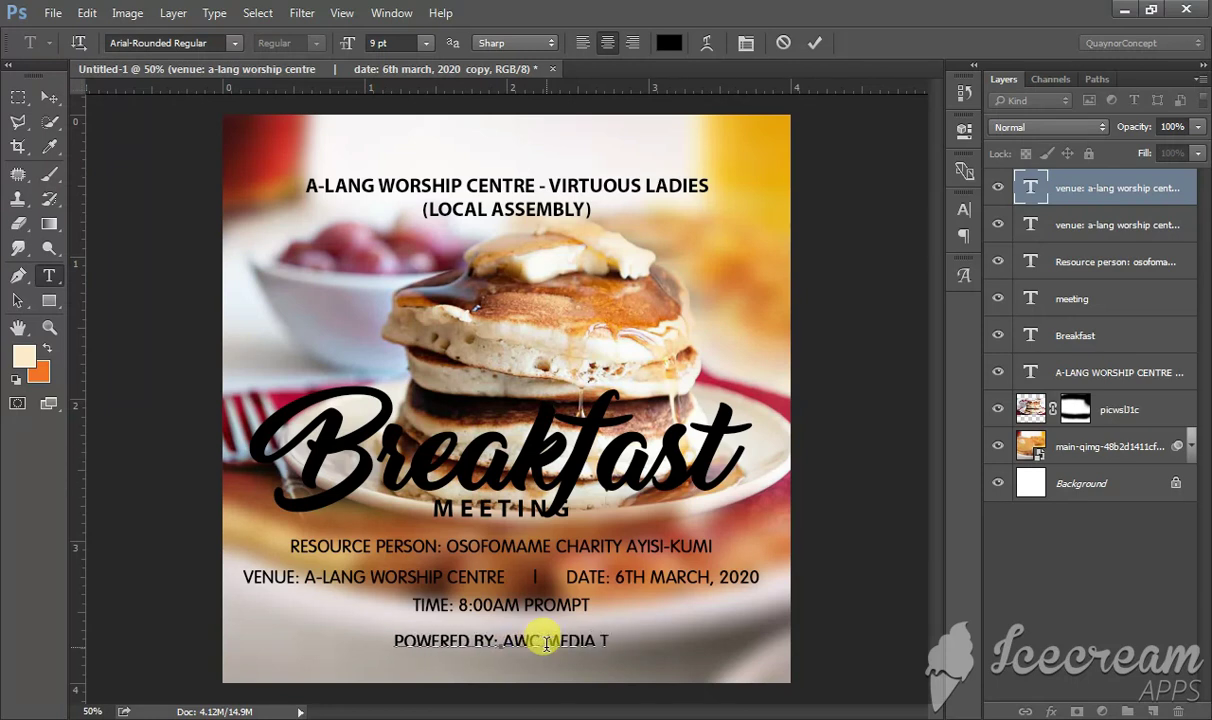
{"action": "type", "text": "EAM"}
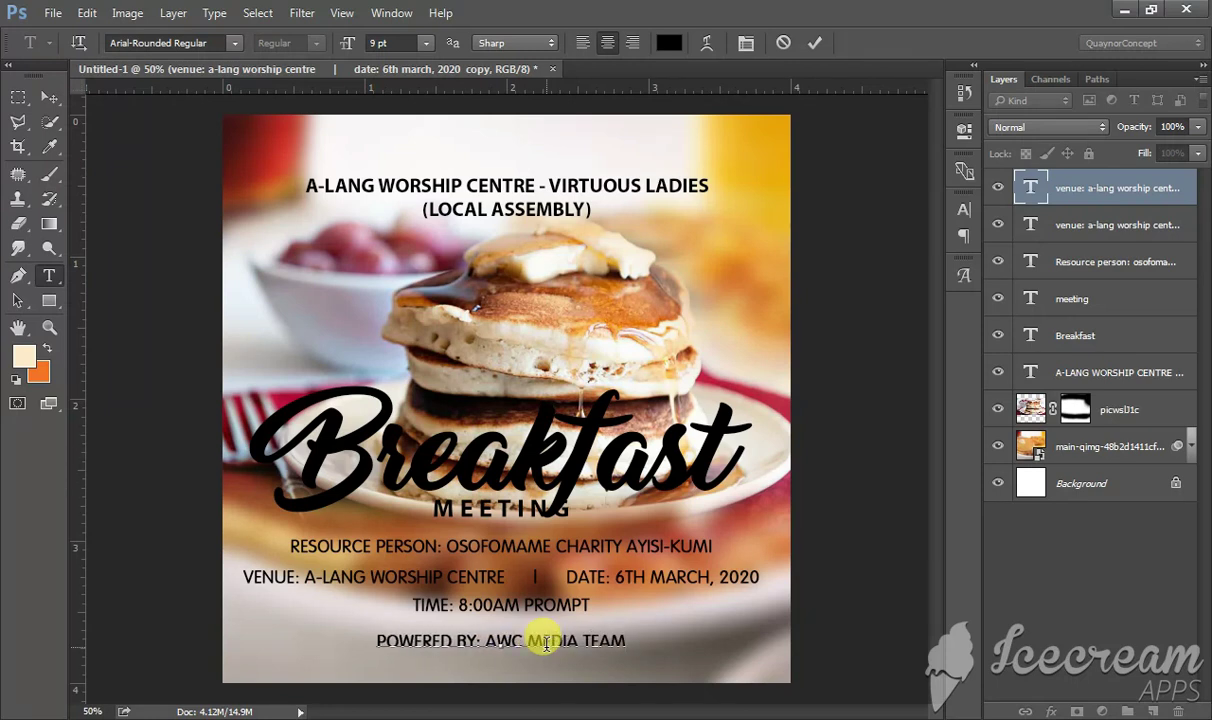
{"action": "left_click", "coordinate": [48, 97]}
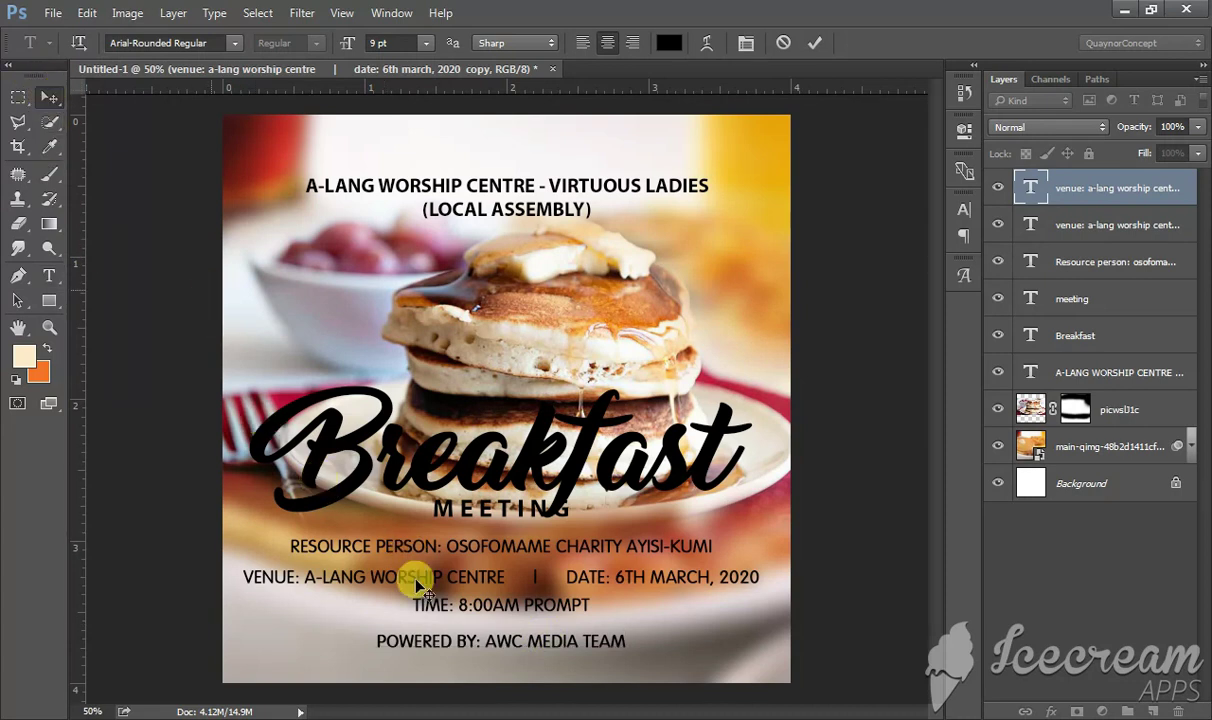
Set the credit line to 7 pt and move it near the flyer's bottom edge.
{"action": "left_click", "coordinate": [963, 208]}
{"action": "left_click", "coordinate": [815, 247]}
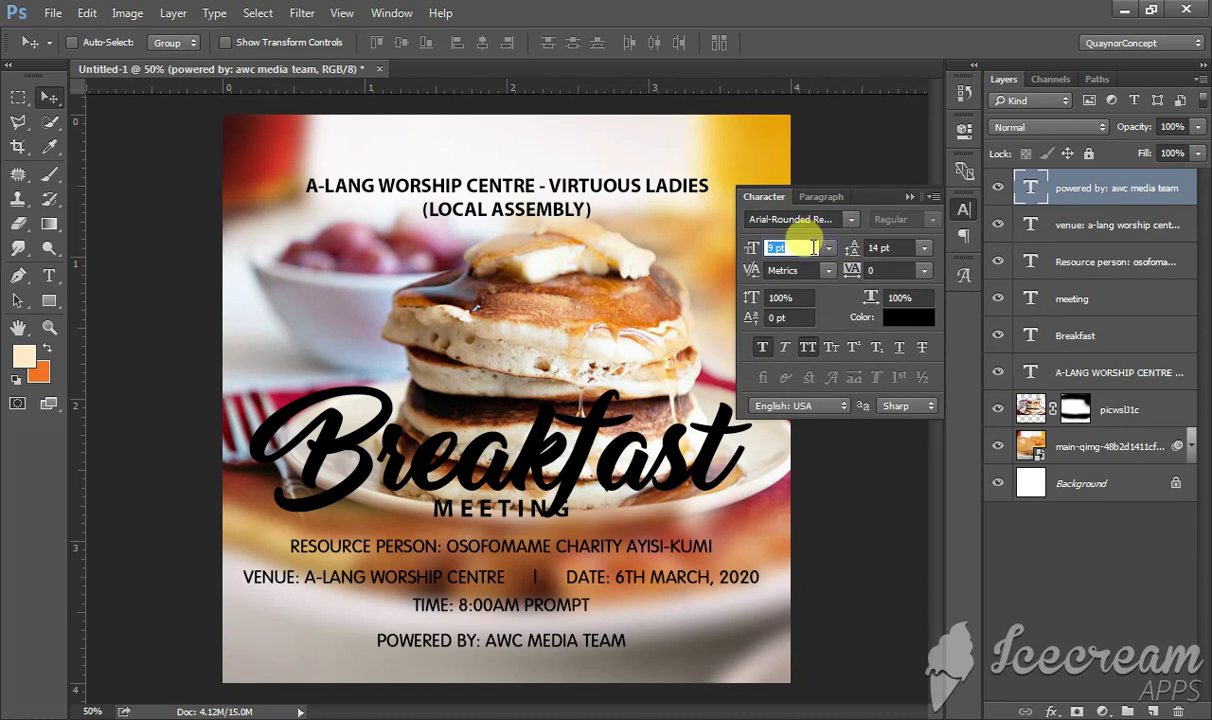
{"action": "left_click_drag", "start_coordinate": [815, 247], "coordinate": [788, 249]}
{"action": "type", "text": "7"}
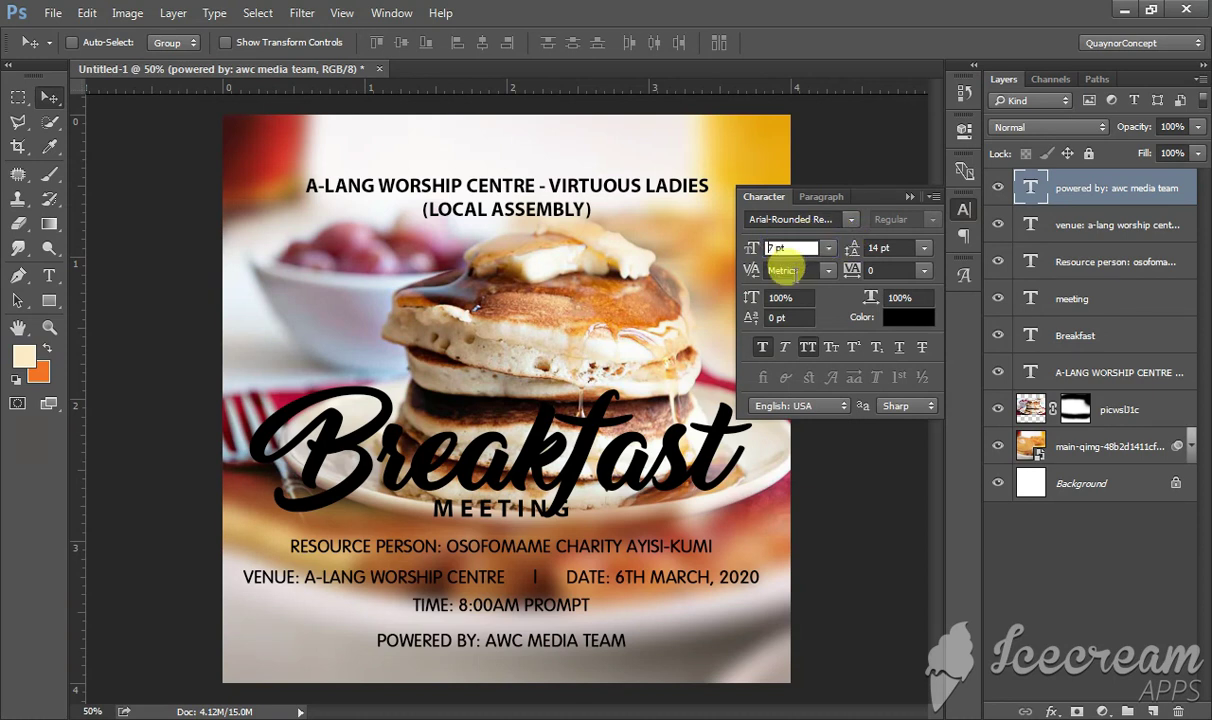
{"action": "key", "text": "Return"}
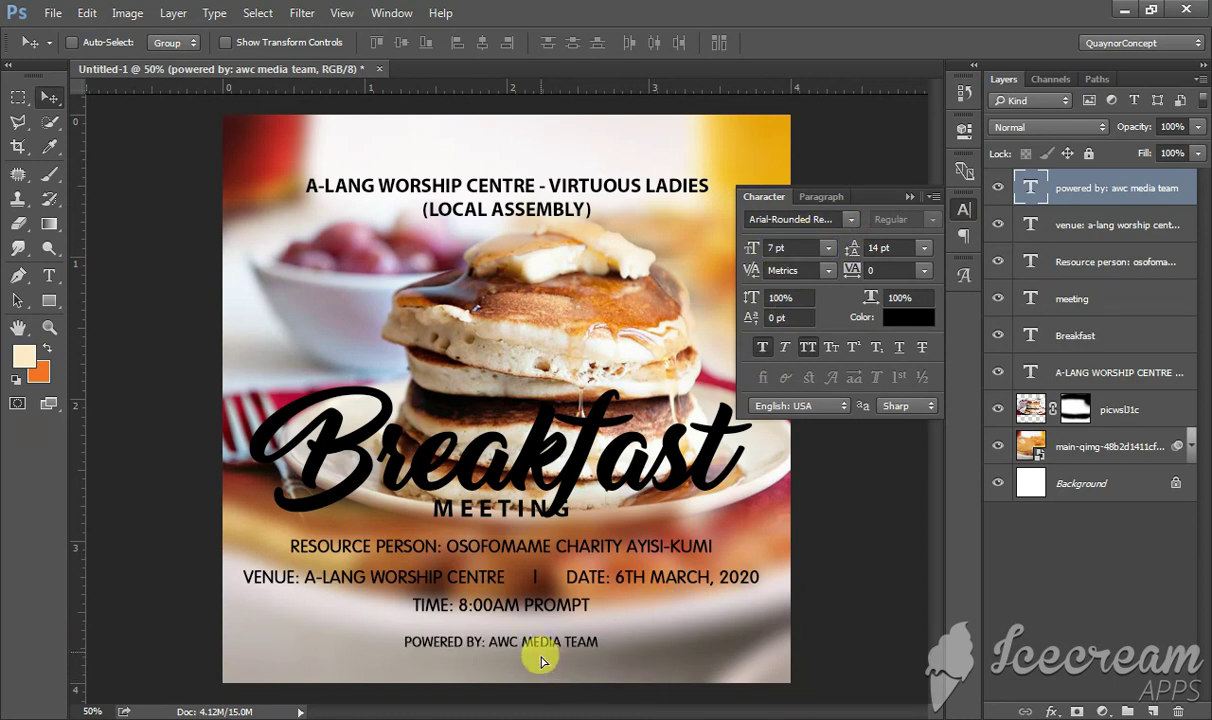
{"action": "left_click_drag", "start_coordinate": [541, 654], "coordinate": [541, 693]}
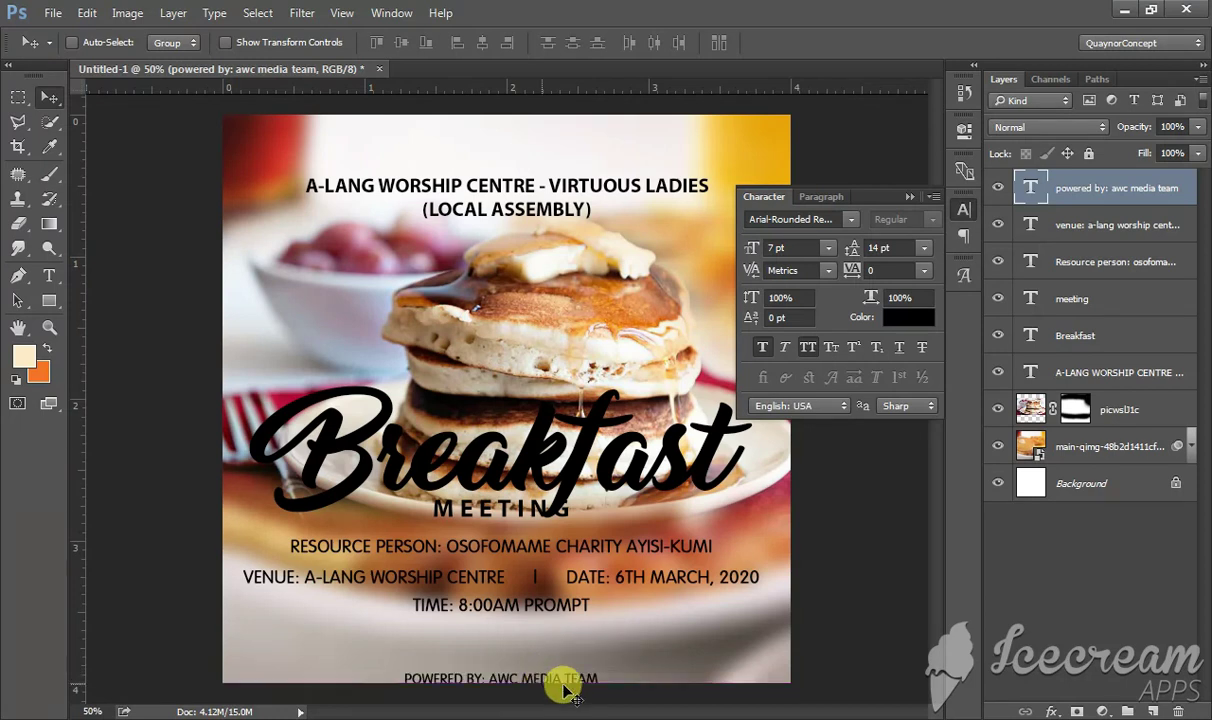
{"action": "key", "text": "Up"}
{"action": "key", "text": "Up"}
{"action": "key", "text": "Up"}
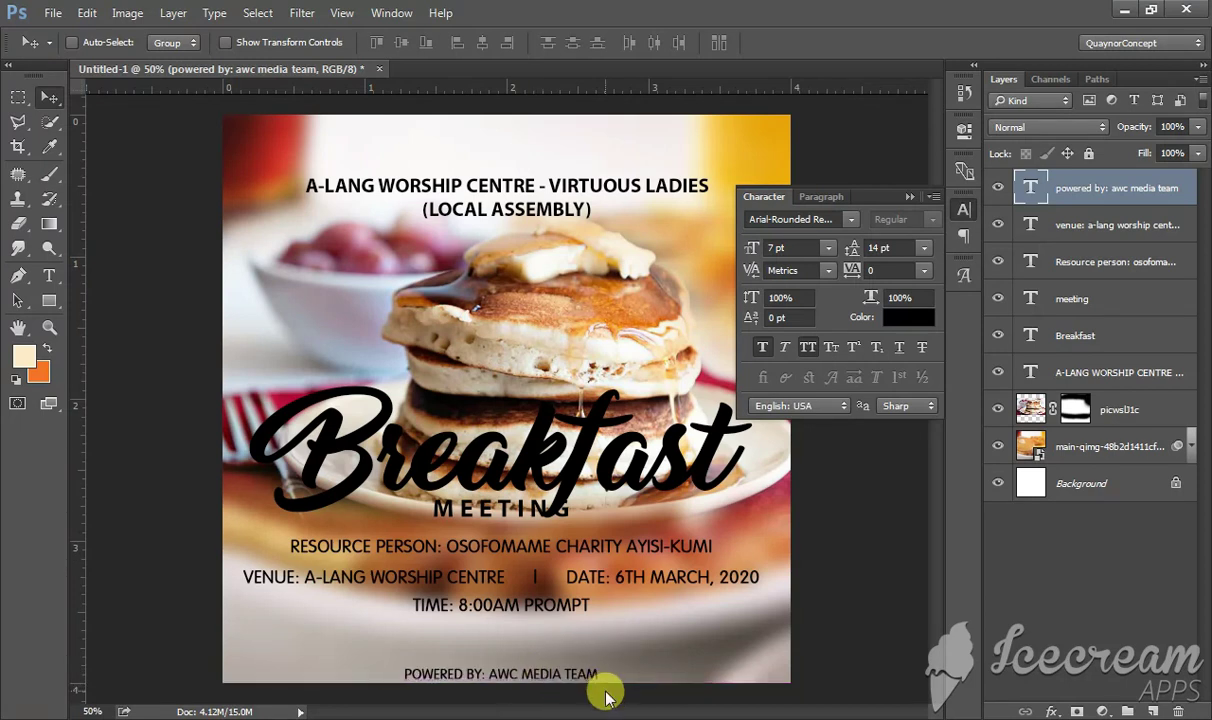
Move the venue and time lines lower and nudge the resource-person line down.
{"action": "left_click", "coordinate": [541, 590], "text": "ctrl"}
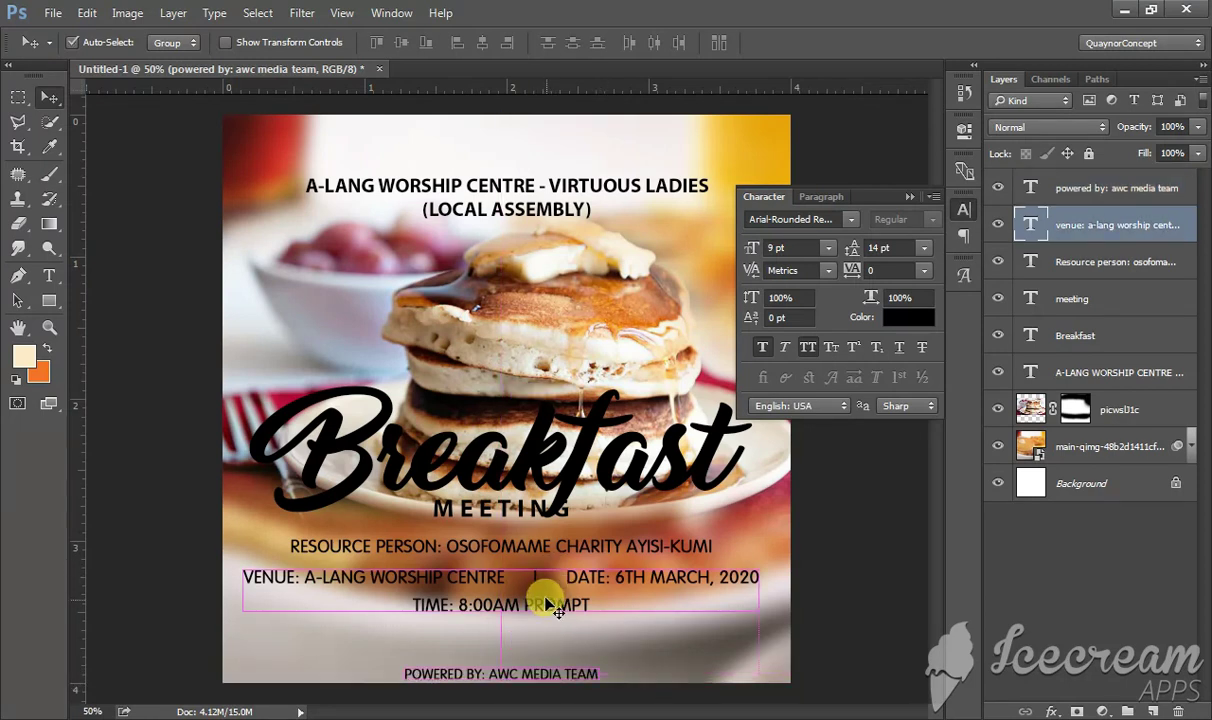
{"action": "left_click_drag", "start_coordinate": [543, 607], "coordinate": [530, 628]}
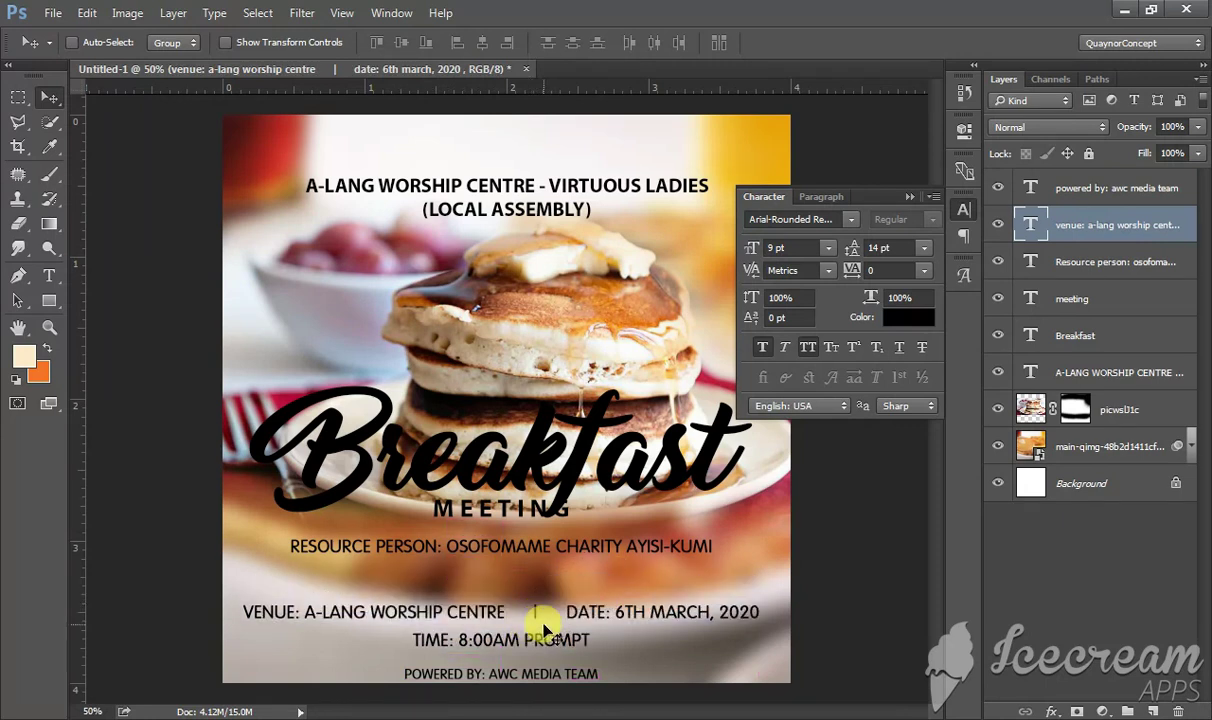
{"action": "key", "text": "Up"}
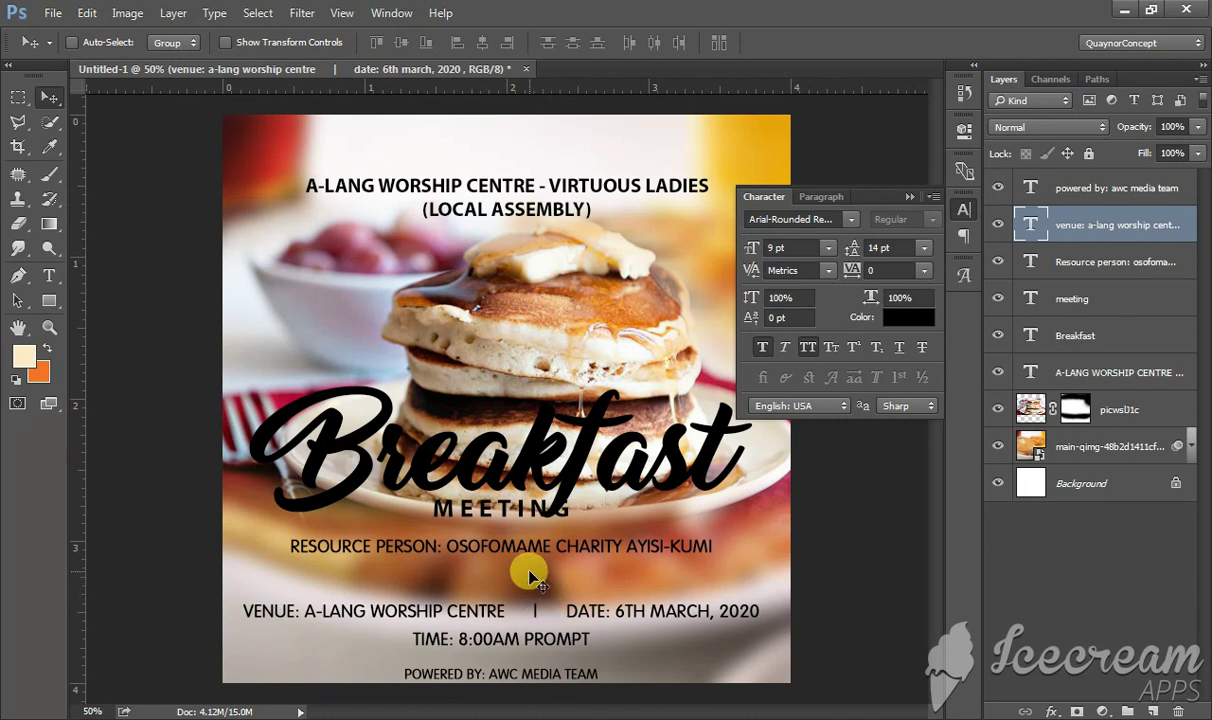
{"action": "key", "text": "Up"}
{"action": "key", "text": "Up"}
{"action": "key", "text": "Up"}
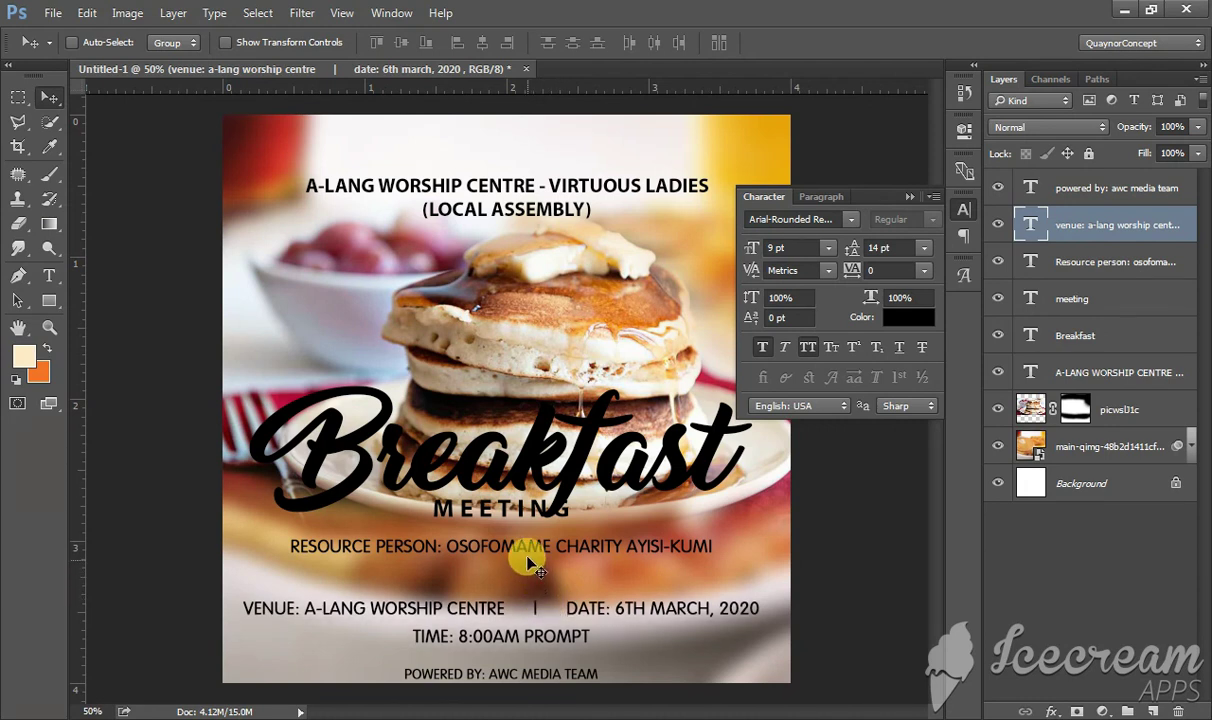
{"action": "left_click", "coordinate": [528, 562], "text": "ctrl"}
{"action": "key", "text": "Down"}
{"action": "key", "text": "Down"}
{"action": "key", "text": "Down"}
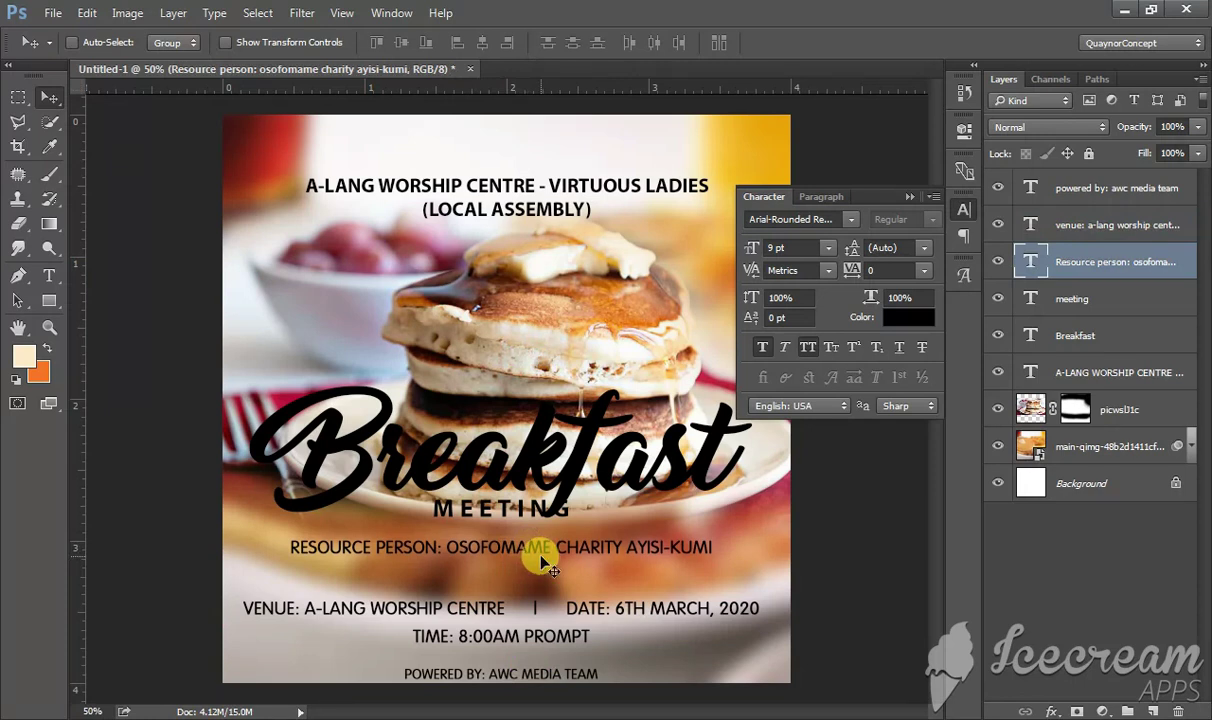
{"action": "key", "text": "Down"}
{"action": "key", "text": "Down"}
{"action": "key", "text": "Down"}
{"action": "key", "text": "Down"}
{"action": "key", "text": "Down"}
{"action": "key", "text": "Down"}
{"action": "left_click_drag", "start_coordinate": [543, 561], "coordinate": [543, 563]}
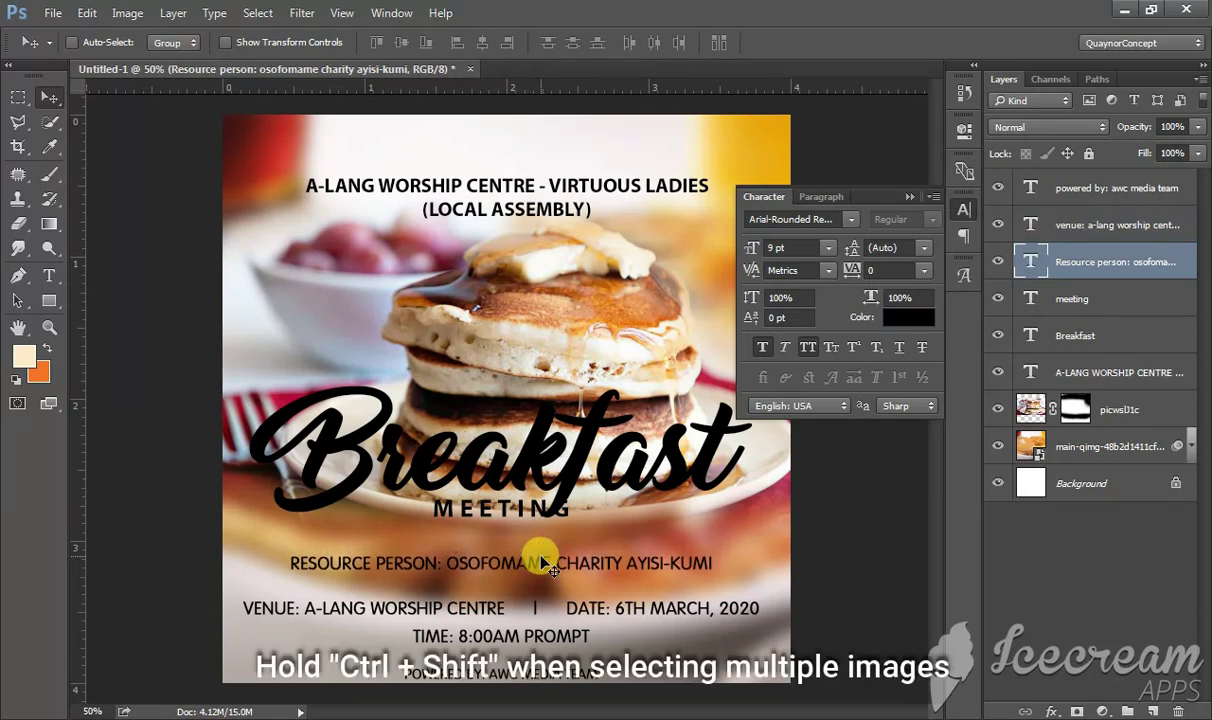
{"action": "key", "text": "Down"}
{"action": "key", "text": "Down"}
{"action": "key", "text": "Down"}
{"action": "key", "text": "Down"}
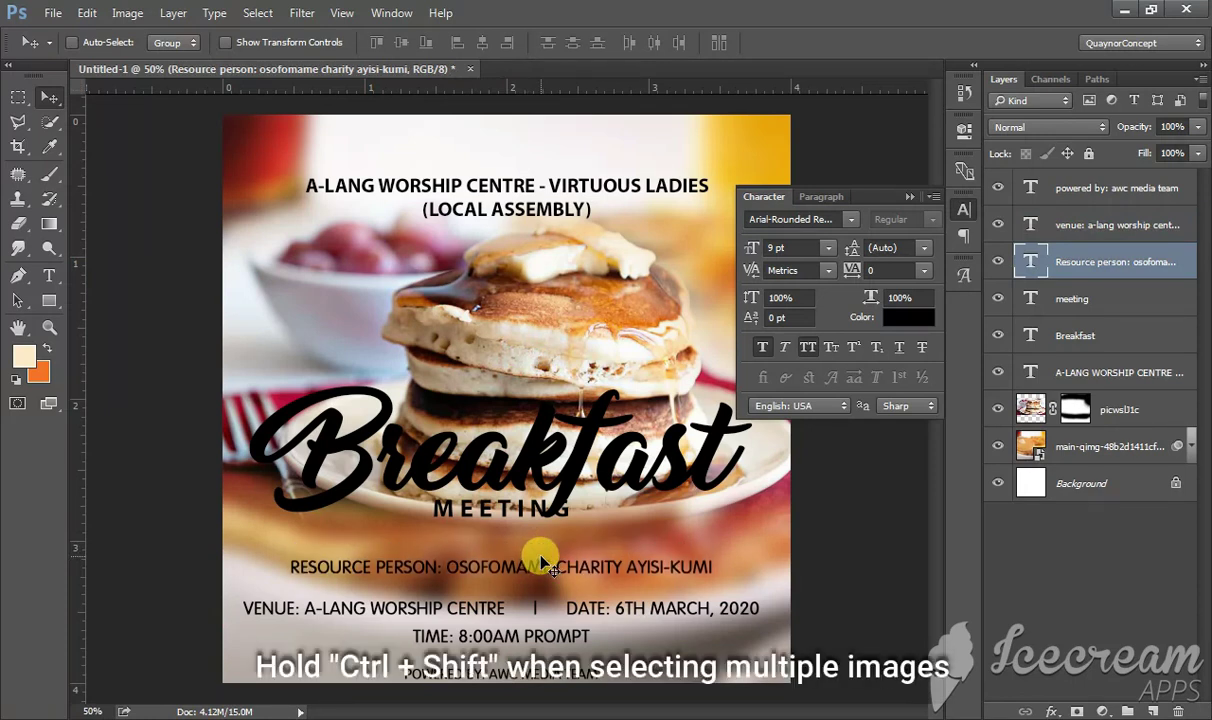
Shift the Breakfast title and MEETING down together, then nudge the resource-person line down slightly.
{"action": "left_click", "coordinate": [515, 512]}
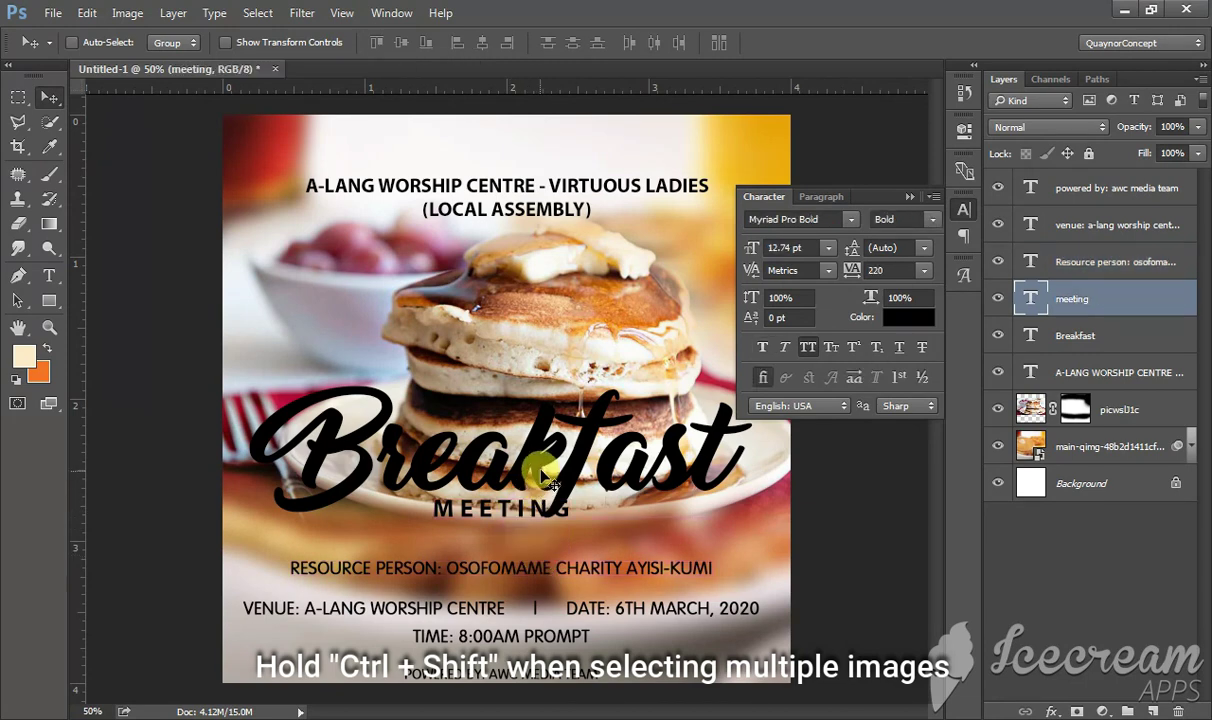
{"action": "left_click", "coordinate": [555, 487], "text": "ctrl+shift"}
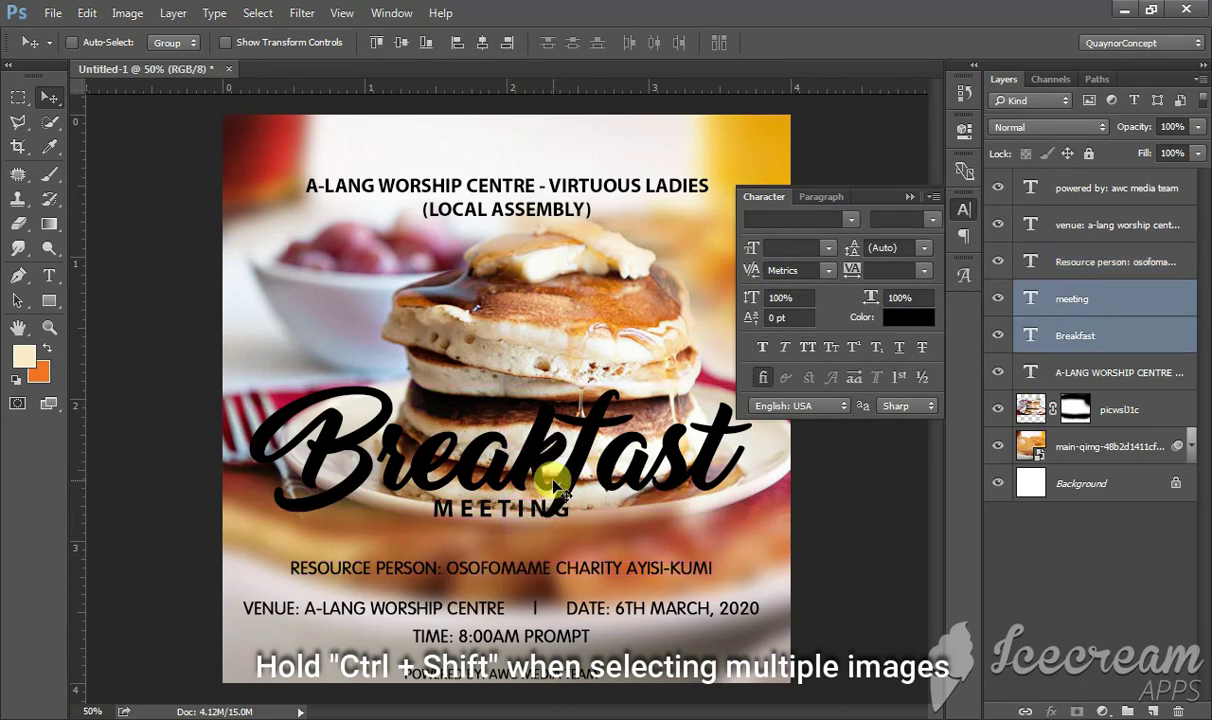
{"action": "key", "text": "shift+Down"}
{"action": "key", "text": "shift+Down"}
{"action": "key", "text": "shift+Down"}
{"action": "key", "text": "shift+Down"}
{"action": "key", "text": "shift+Down"}
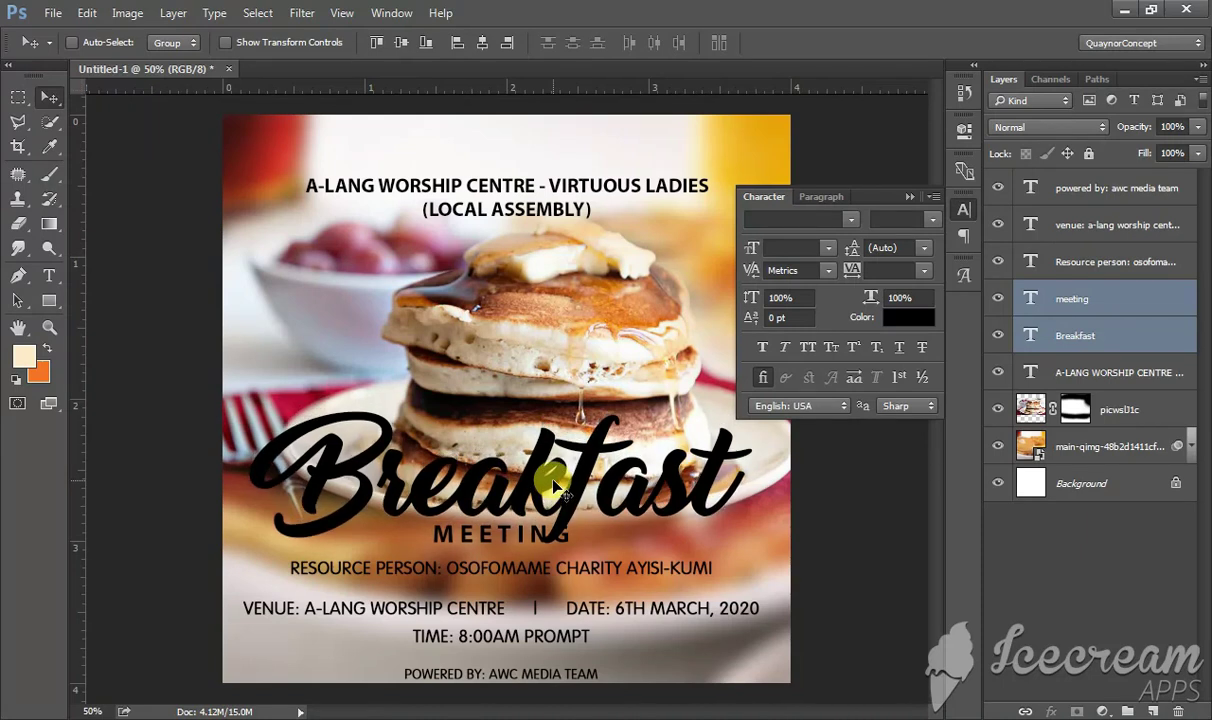
{"action": "key", "text": "Down"}
{"action": "key", "text": "Down"}
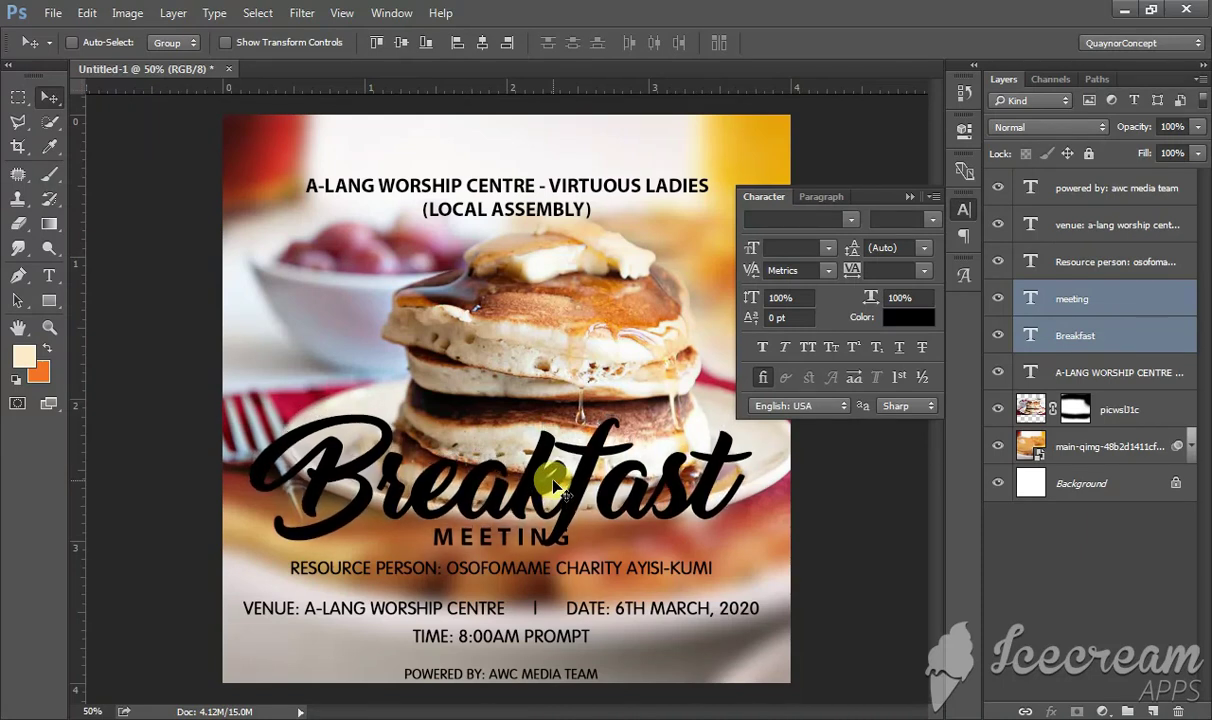
{"action": "left_click", "coordinate": [584, 567], "text": "ctrl"}
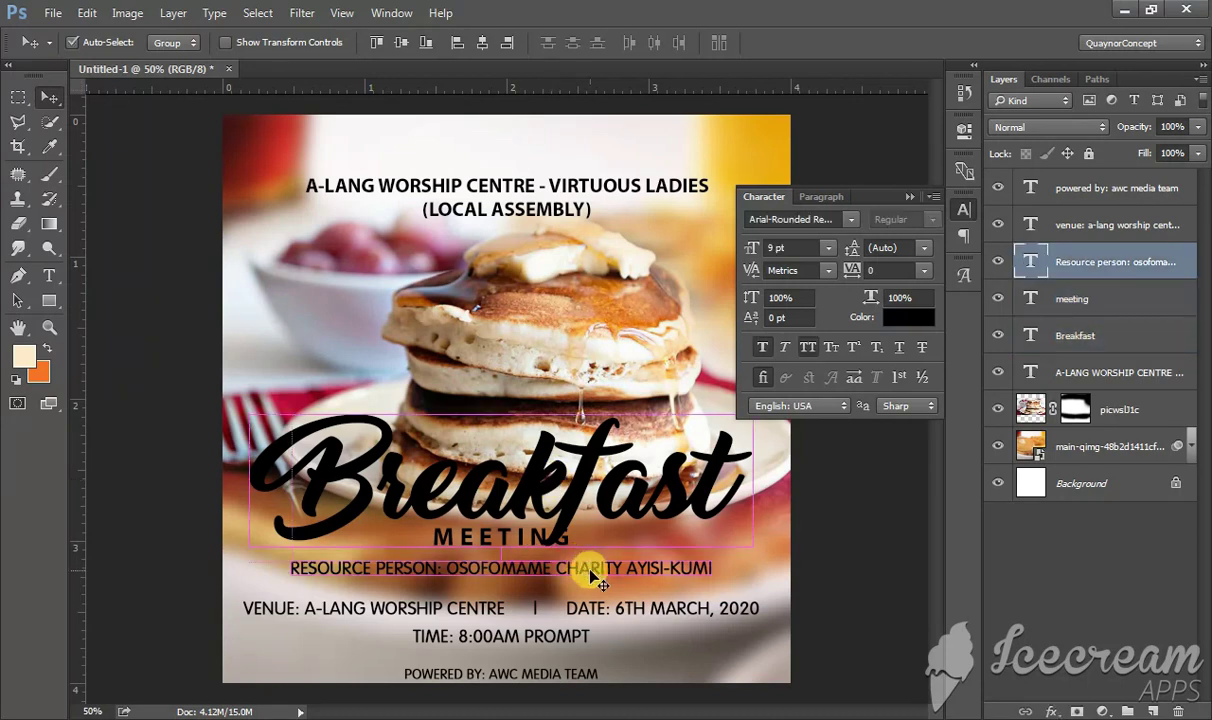
{"action": "key", "text": "Down"}
{"action": "key", "text": "Down"}
{"action": "key", "text": "Down"}
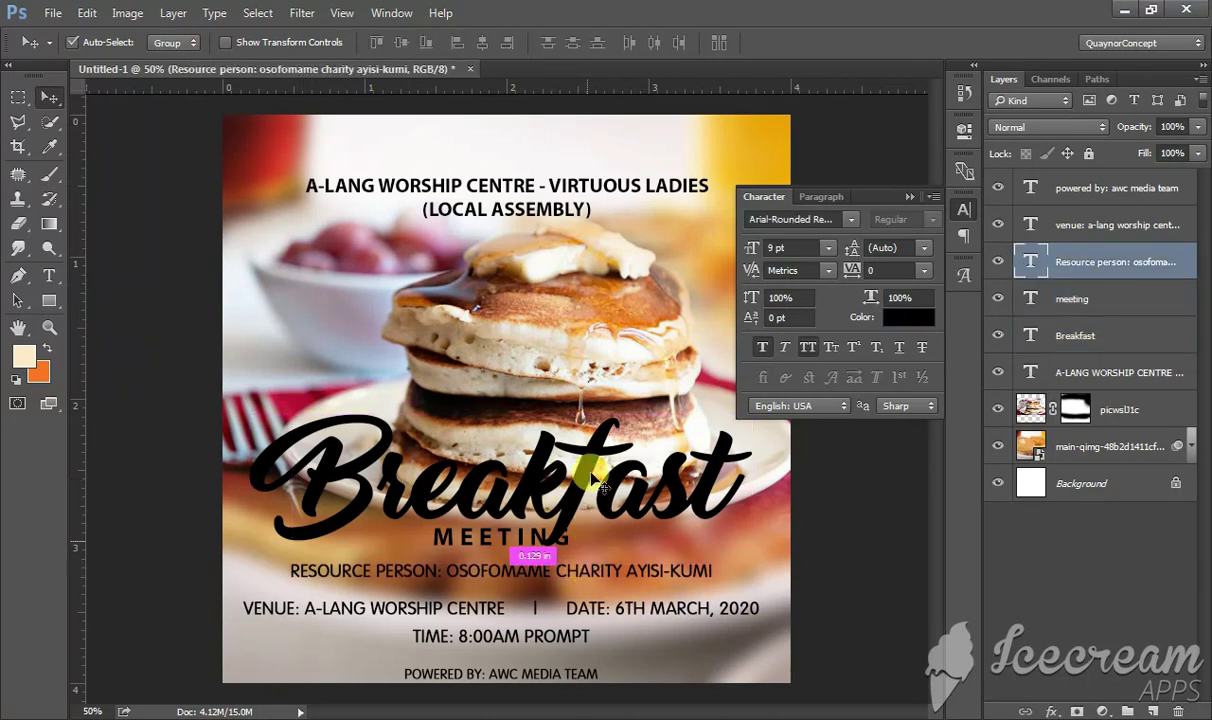
{"action": "left_click", "coordinate": [1116, 408]}
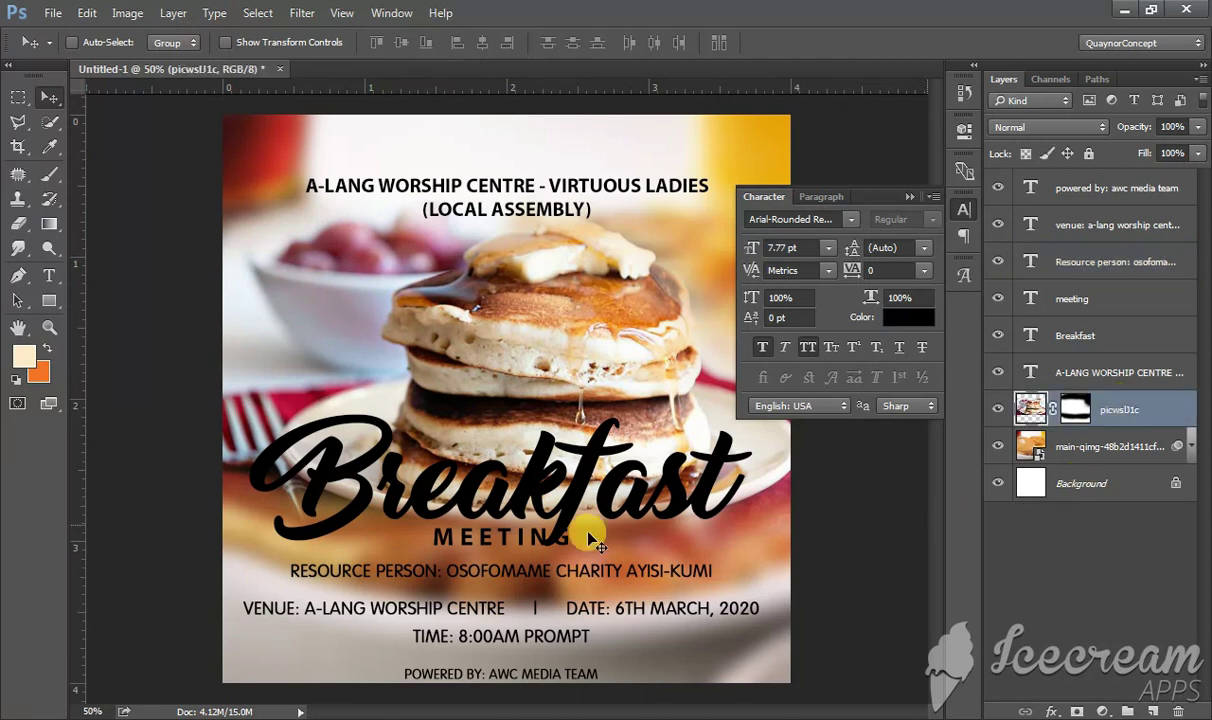
Draw a 1210 × 128 px a70b00 red rectangle behind the venue and time lines, nudged down 2 px.
{"action": "left_click", "coordinate": [49, 300]}
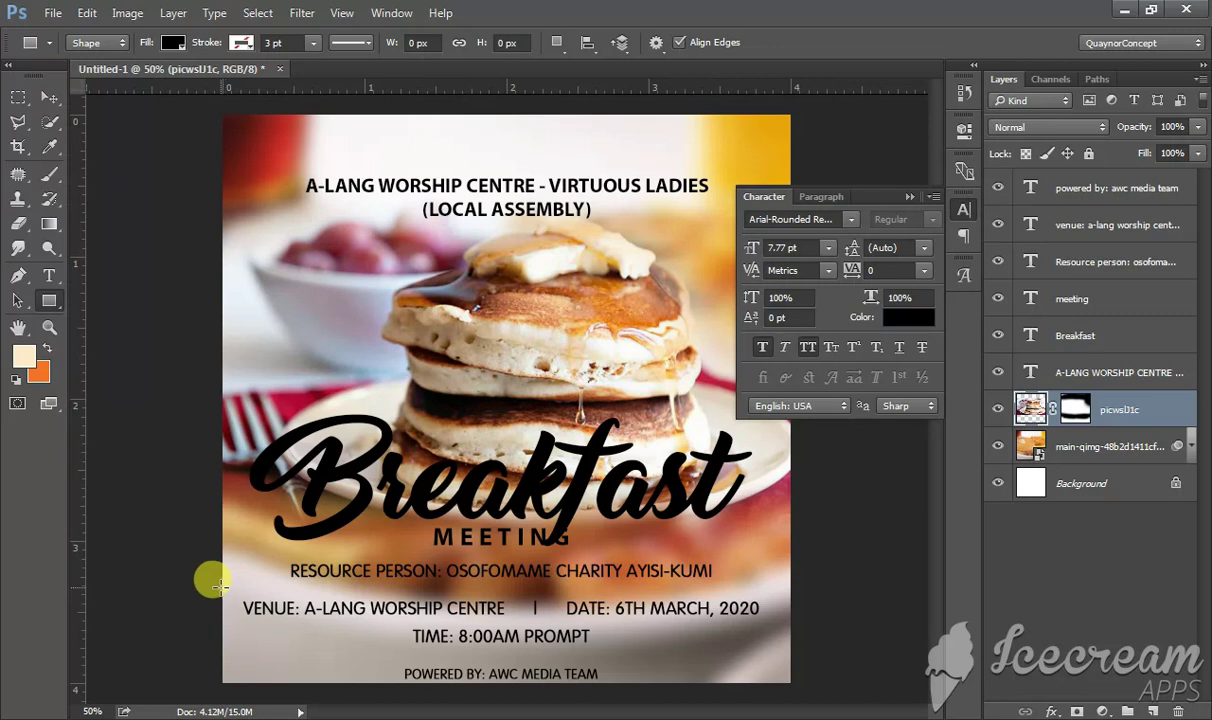
{"action": "left_click_drag", "start_coordinate": [220, 587], "coordinate": [793, 649]}
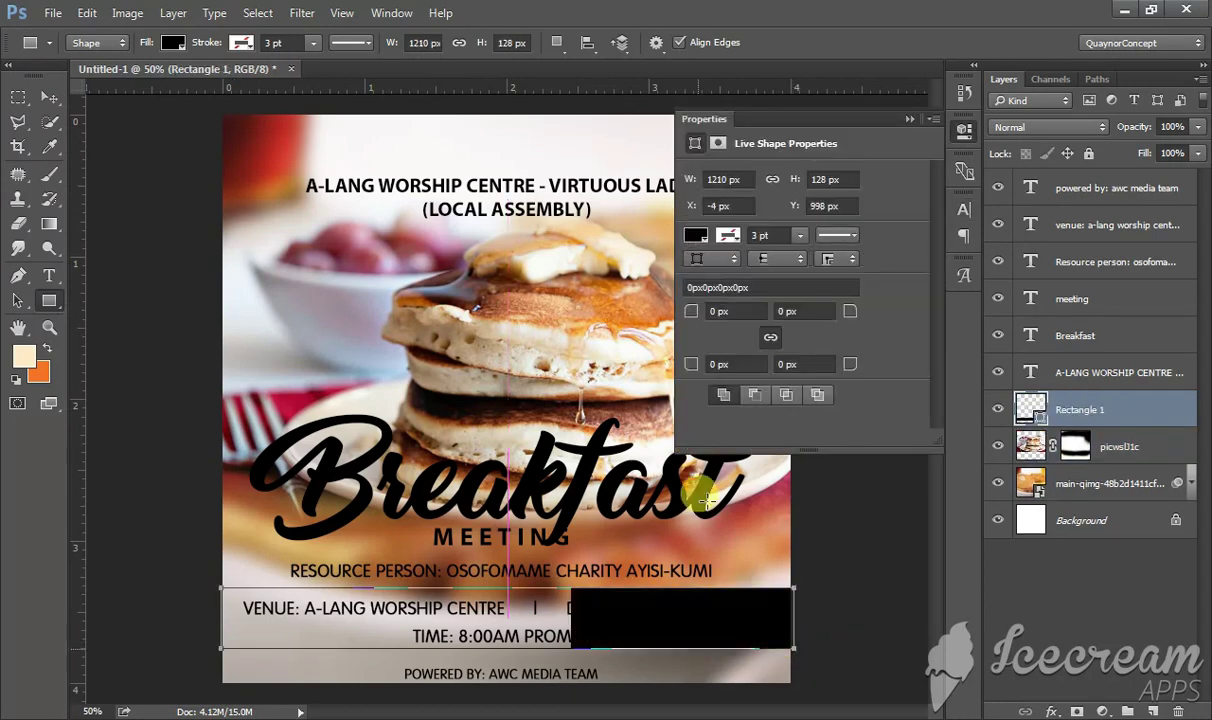
{"action": "left_click", "coordinate": [695, 237]}
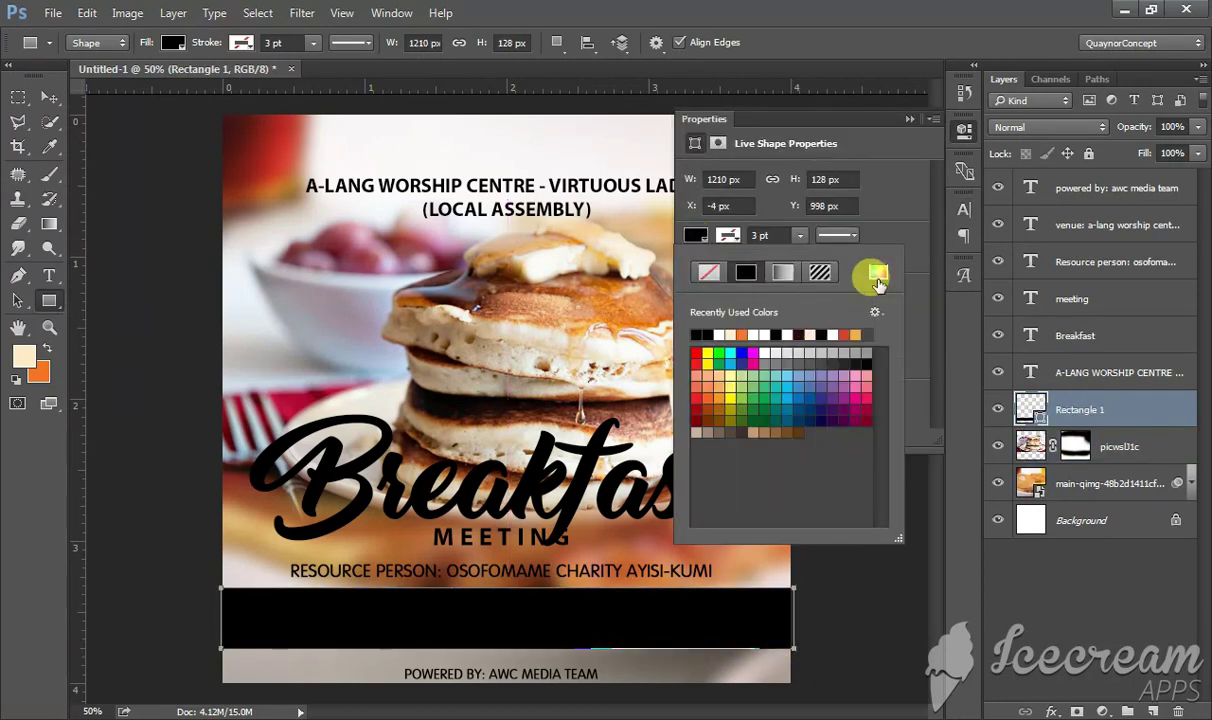
{"action": "left_click", "coordinate": [835, 262]}
{"action": "left_click_drag", "start_coordinate": [248, 188], "coordinate": [249, 130]}
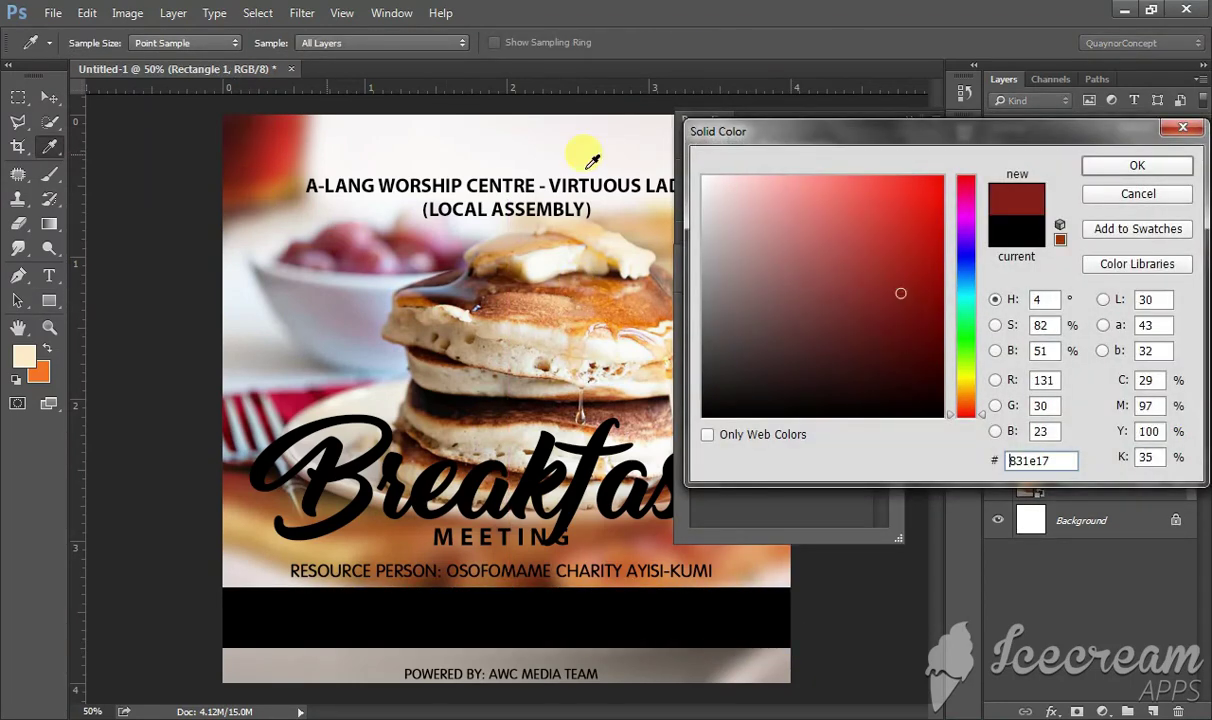
{"action": "left_click_drag", "start_coordinate": [893, 249], "coordinate": [956, 259]}
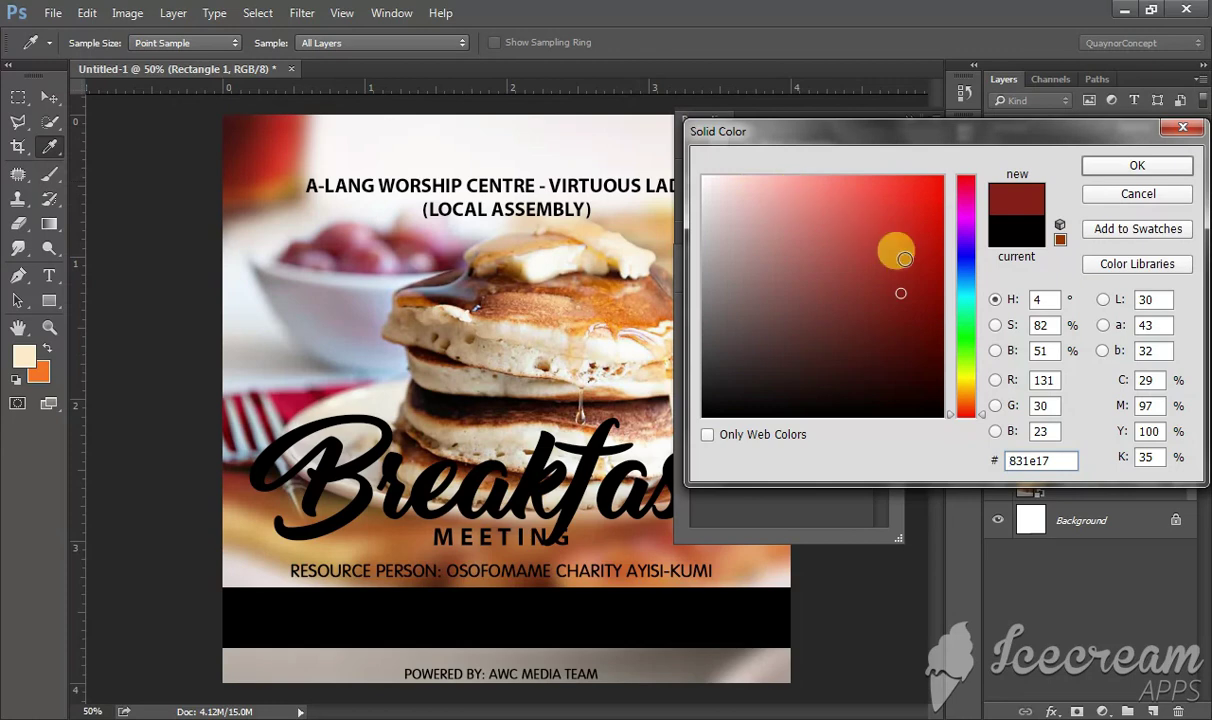
{"action": "left_click", "coordinate": [1122, 167]}
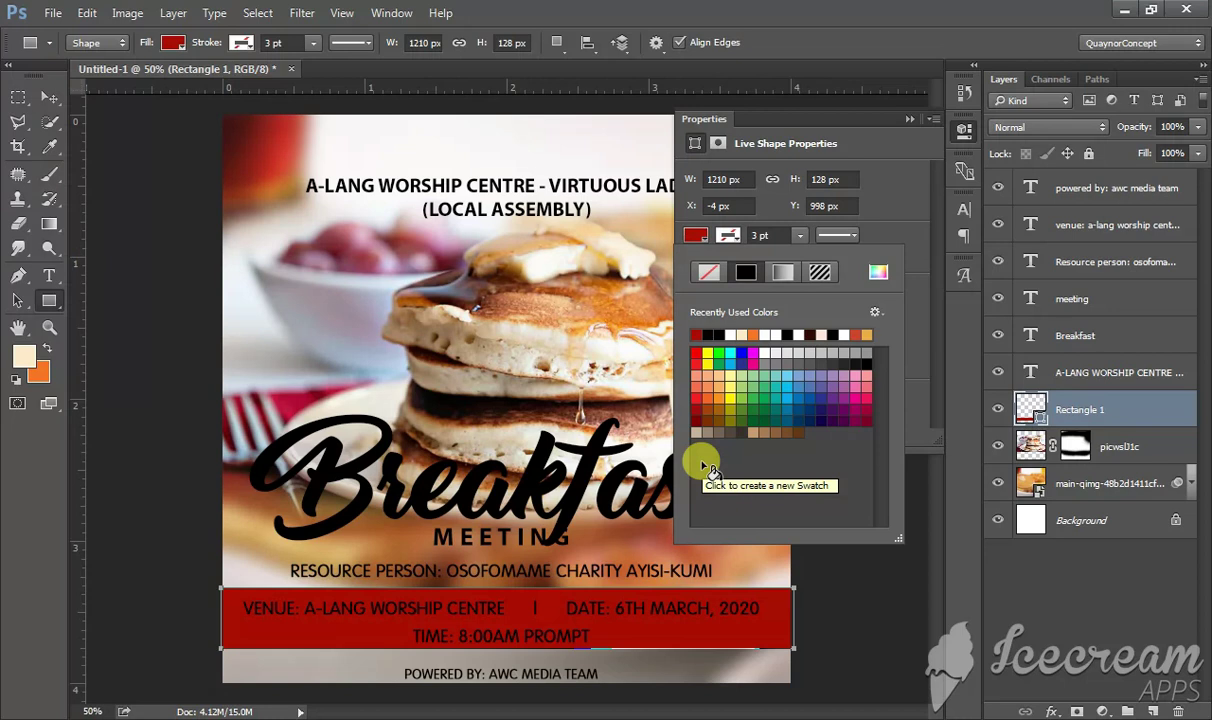
{"action": "left_click", "coordinate": [49, 99]}
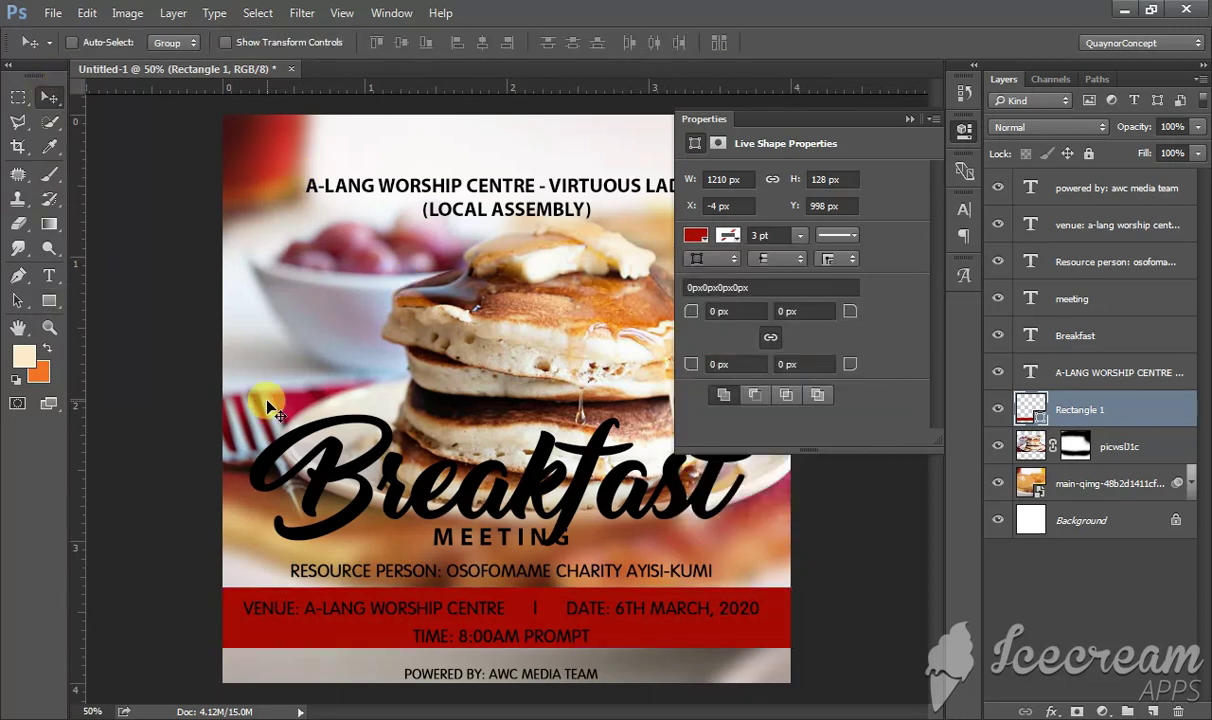
{"action": "key", "text": "Down"}
{"action": "key", "text": "Down"}
Select the VENUE: label and sample a bright yellow from the photo as its colour.
{"action": "key", "text": "t"}
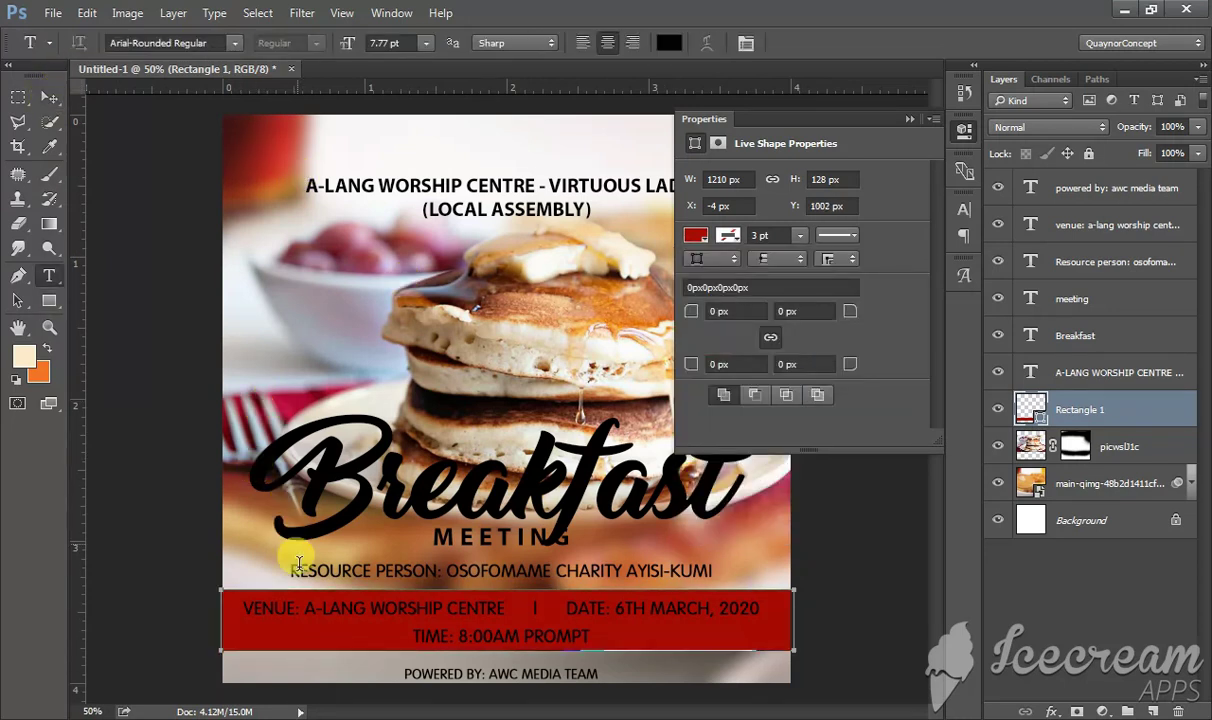
{"action": "left_click_drag", "start_coordinate": [297, 609], "coordinate": [239, 604]}
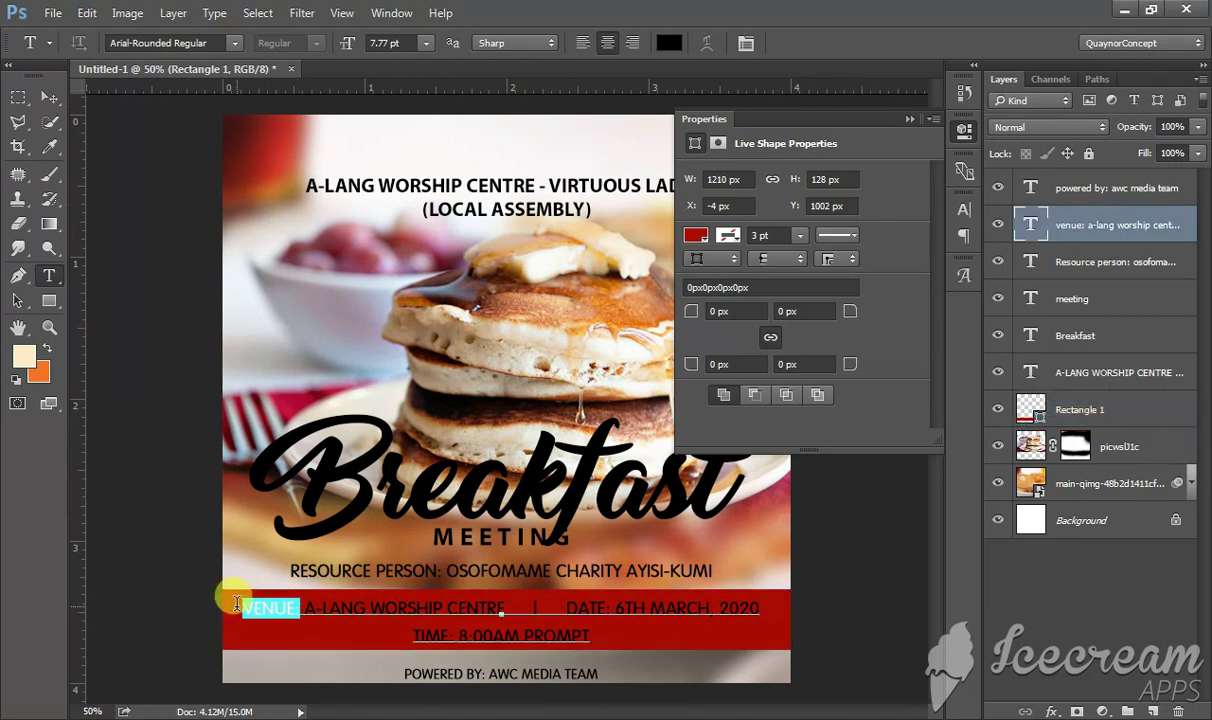
{"action": "left_click", "coordinate": [962, 215]}
{"action": "left_click", "coordinate": [925, 317]}
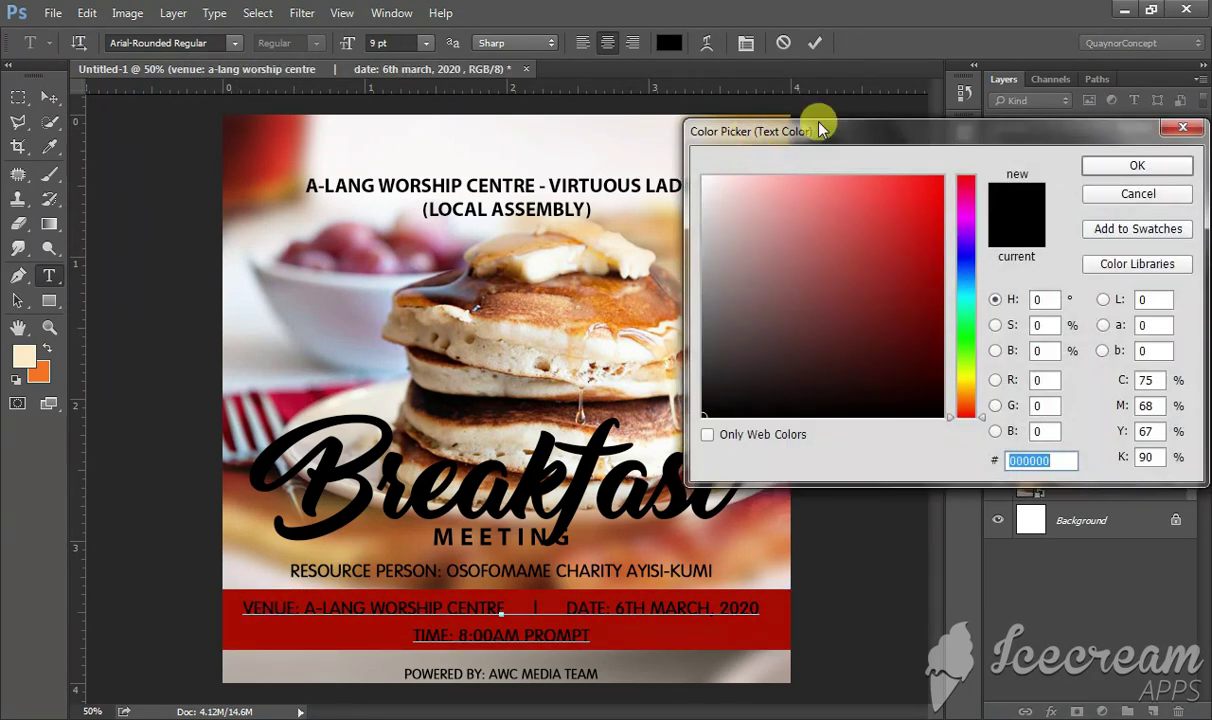
{"action": "left_click_drag", "start_coordinate": [818, 130], "coordinate": [815, 224]}
{"action": "left_click", "coordinate": [726, 138]}
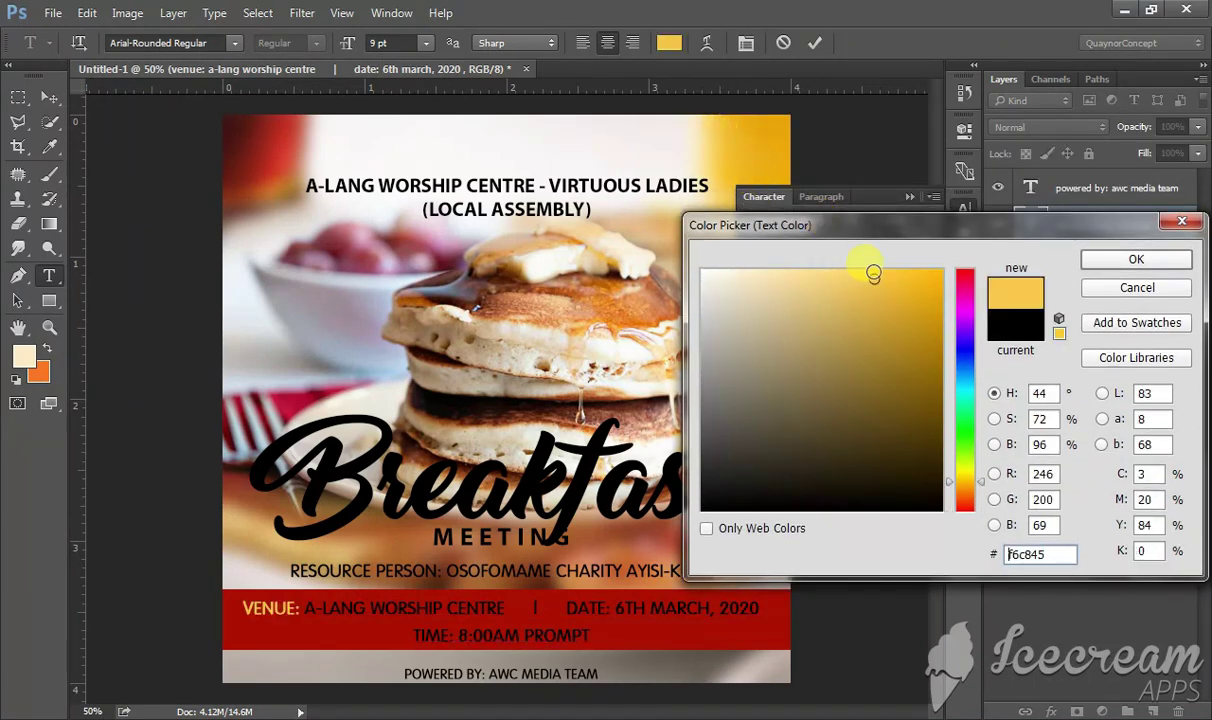
{"action": "left_click_drag", "start_coordinate": [872, 270], "coordinate": [996, 247]}
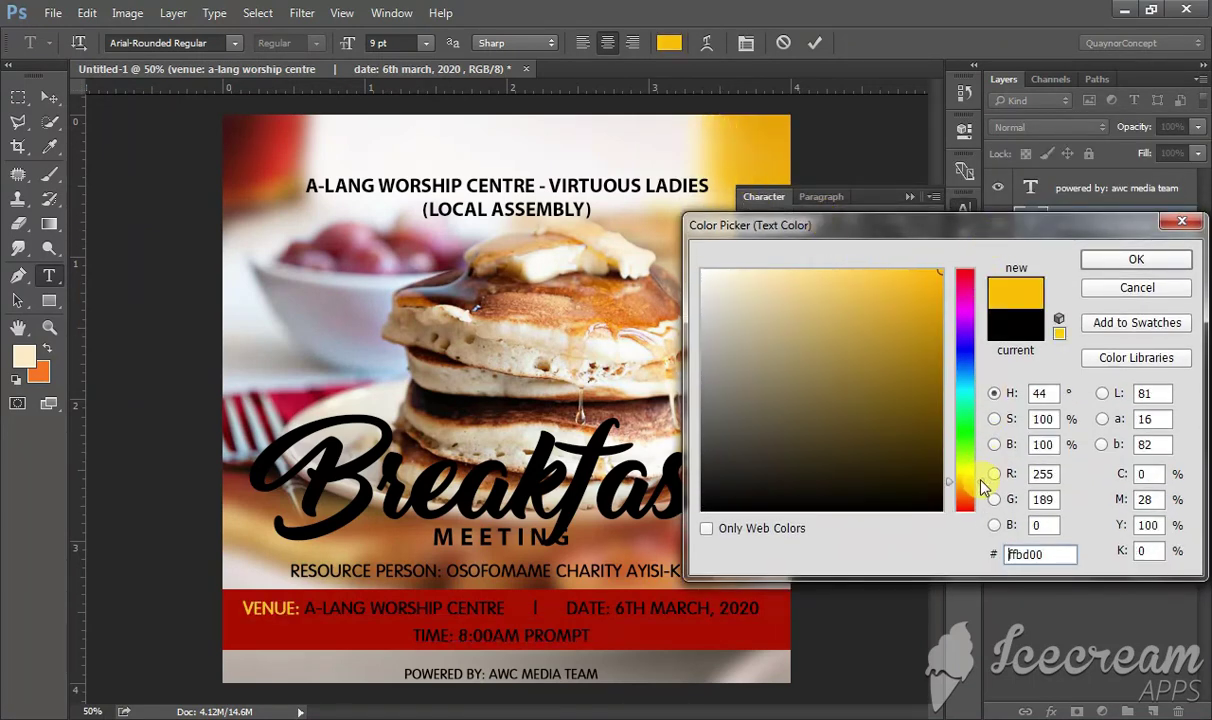
{"action": "left_click_drag", "start_coordinate": [970, 487], "coordinate": [967, 484]}
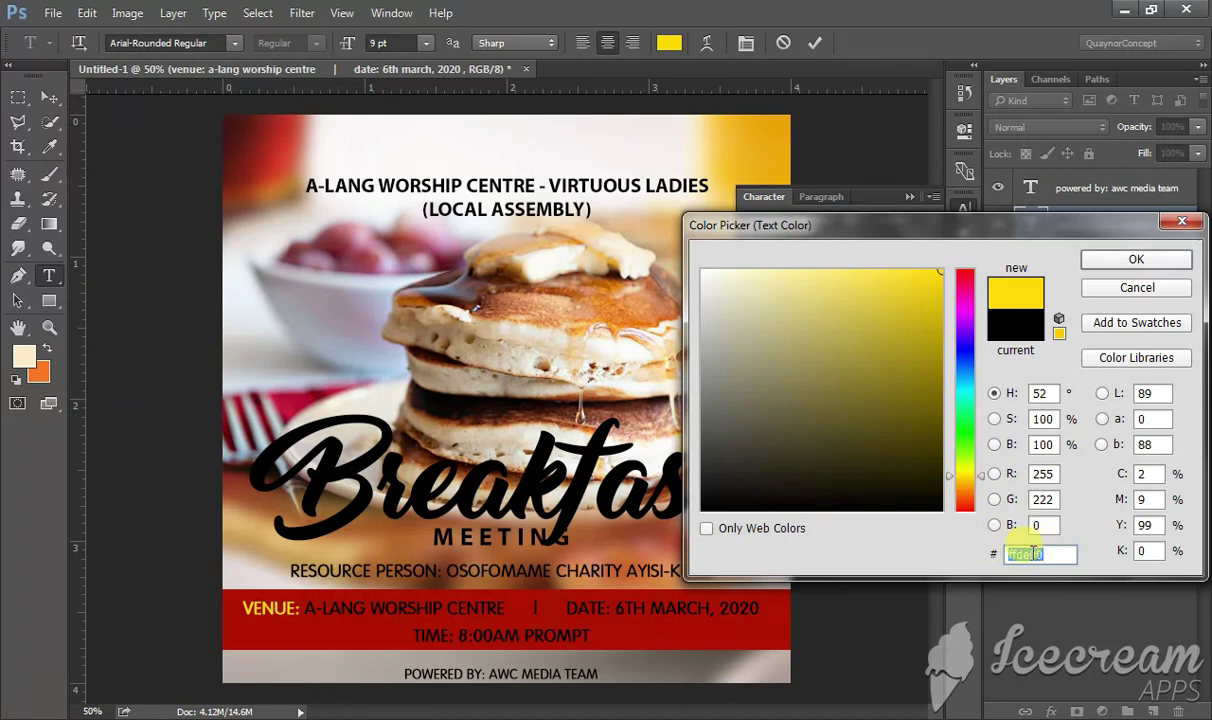
Set the VENUE: colour to hex ffd600, copying the code for reuse.
{"action": "type", "text": "ffd00"}
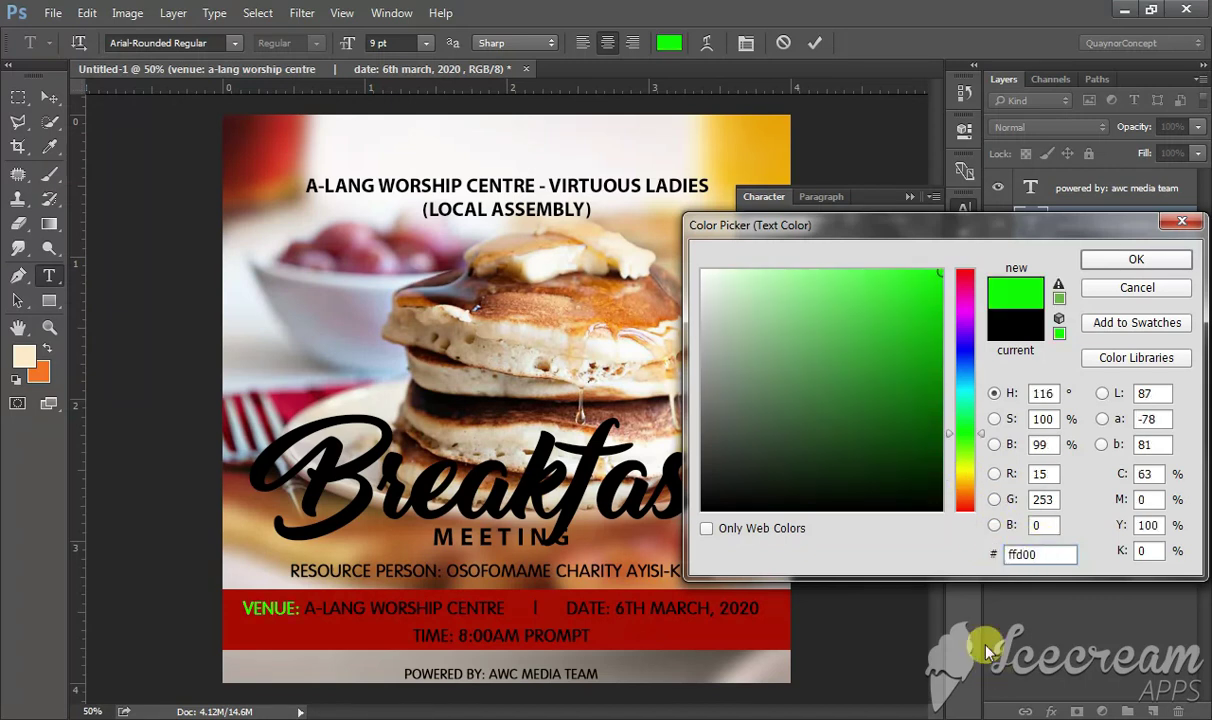
{"action": "key", "text": "Left"}
{"action": "key", "text": "Left"}
{"action": "type", "text": "6"}
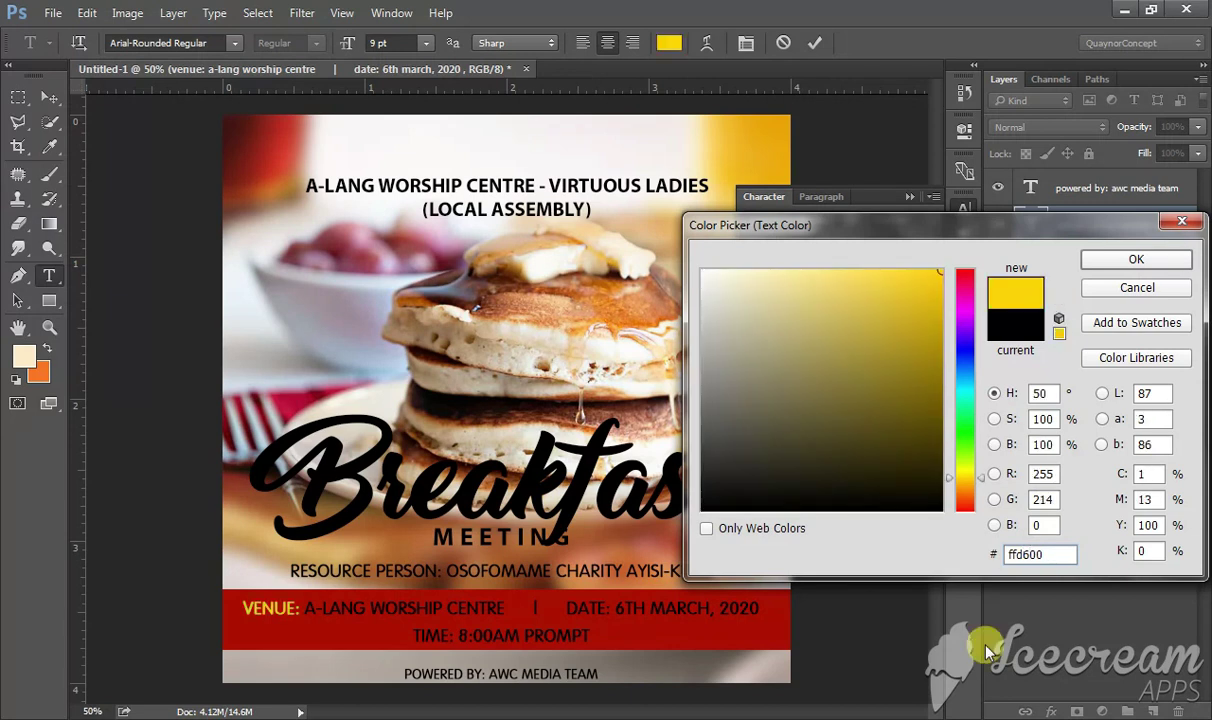
{"action": "double_click", "coordinate": [1061, 556]}
{"action": "right_click", "coordinate": [1023, 555]}
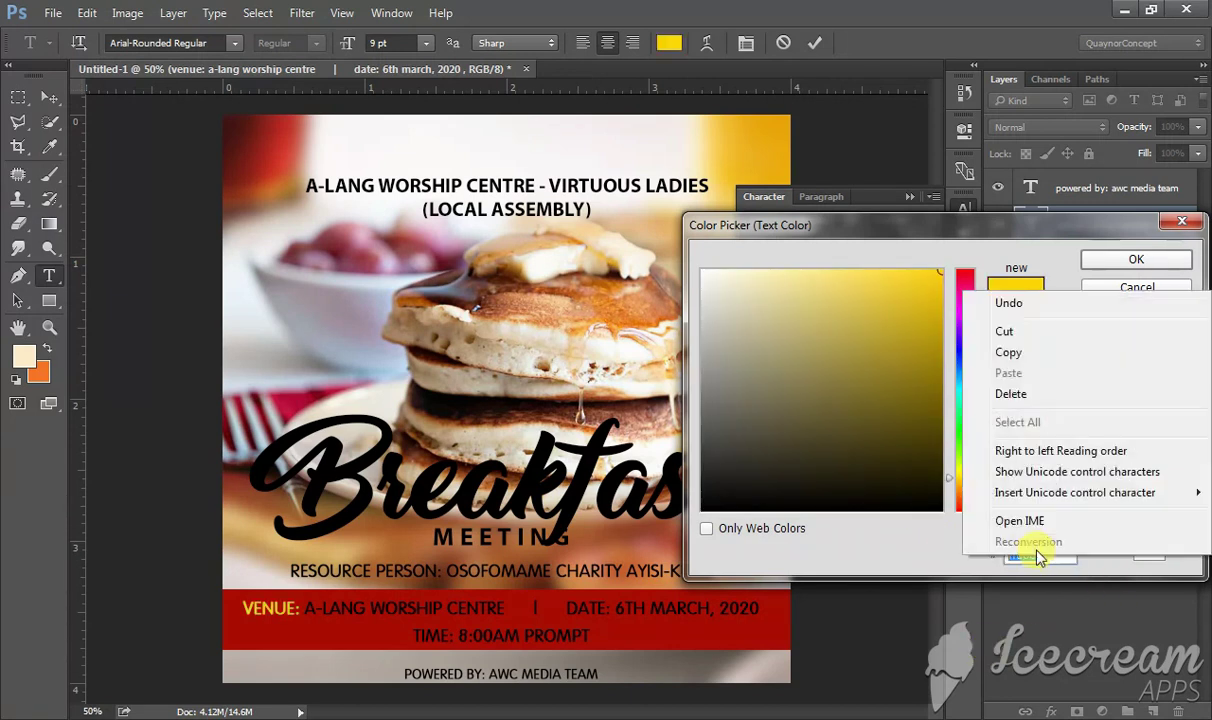
{"action": "left_click", "coordinate": [1010, 353]}
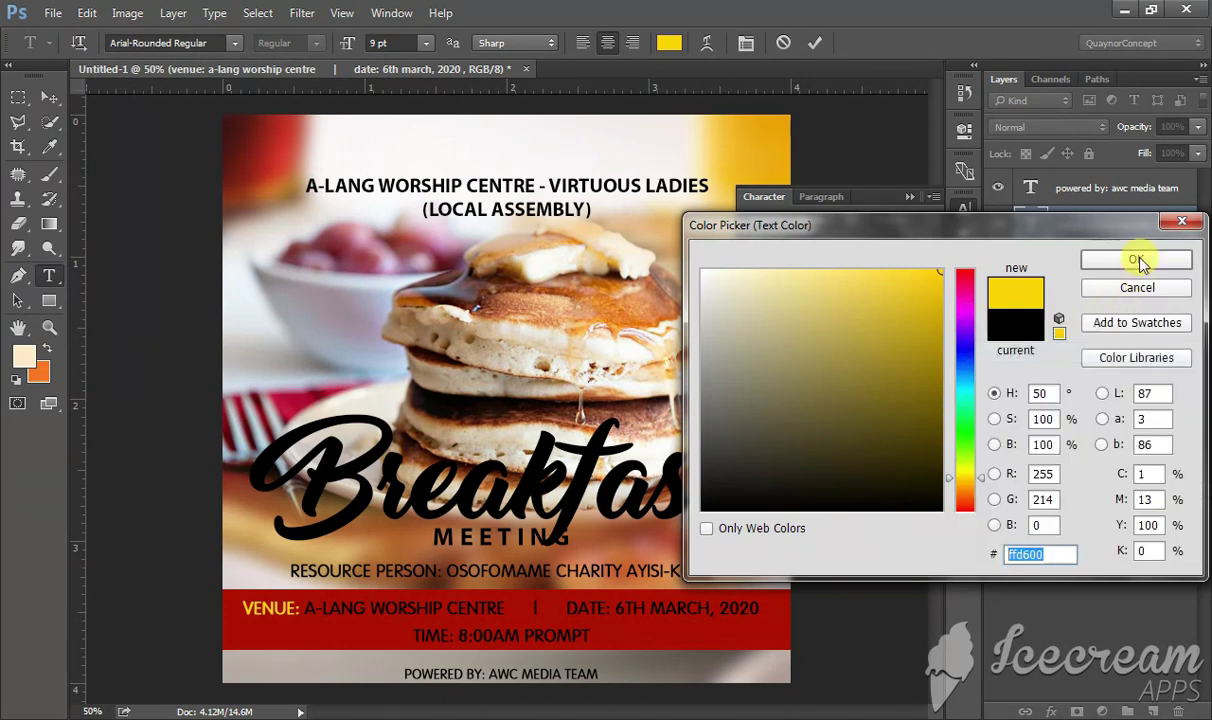
{"action": "left_click", "coordinate": [1100, 259]}
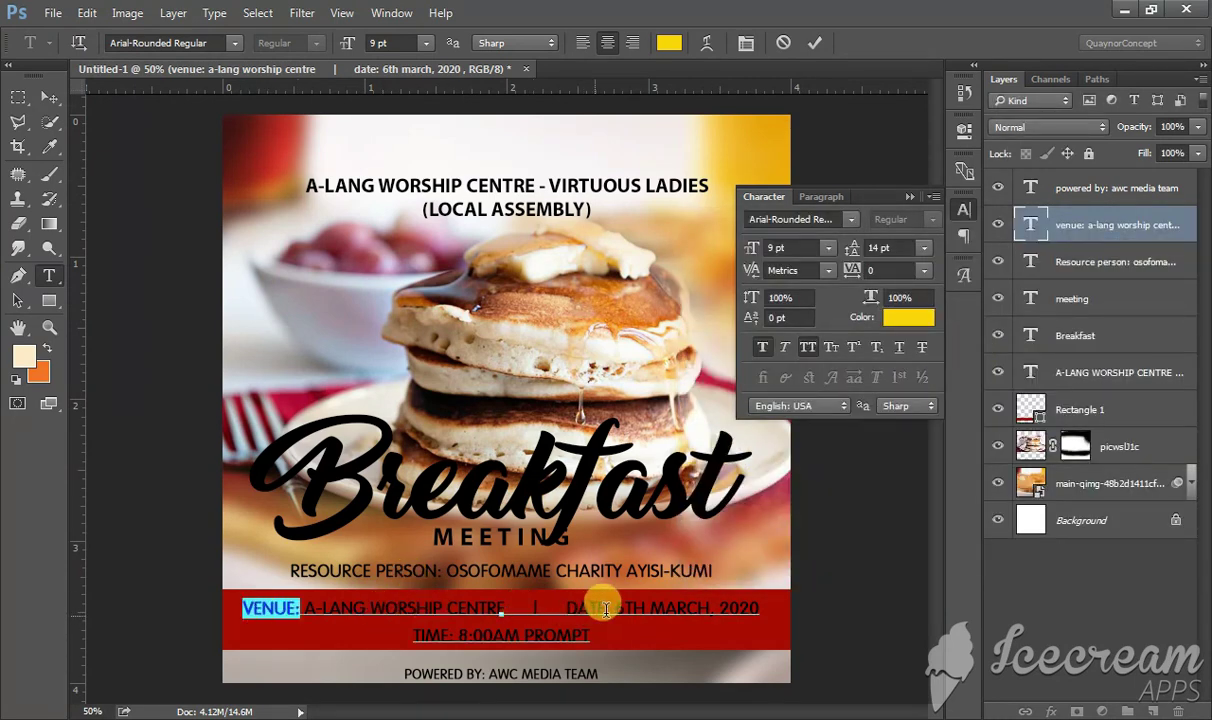
Paste the same ffd600 yellow onto the DATE: and TIME: labels.
{"action": "left_click_drag", "start_coordinate": [612, 608], "coordinate": [565, 607]}
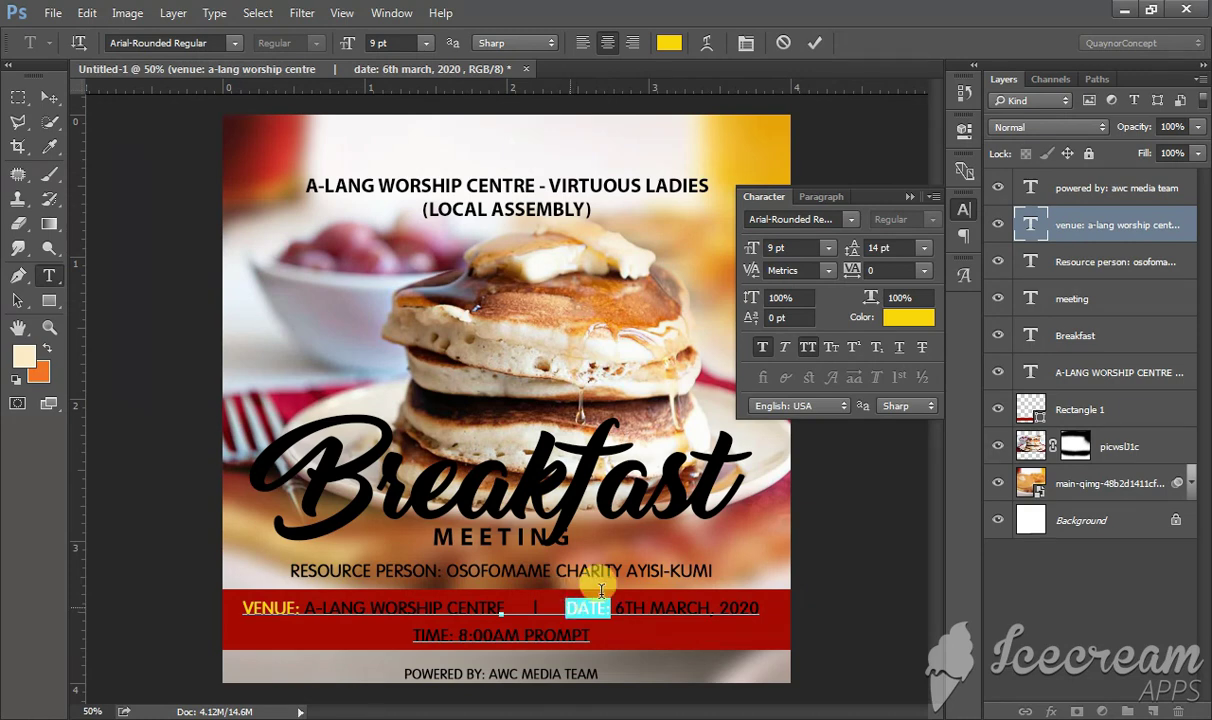
{"action": "left_click", "coordinate": [915, 318]}
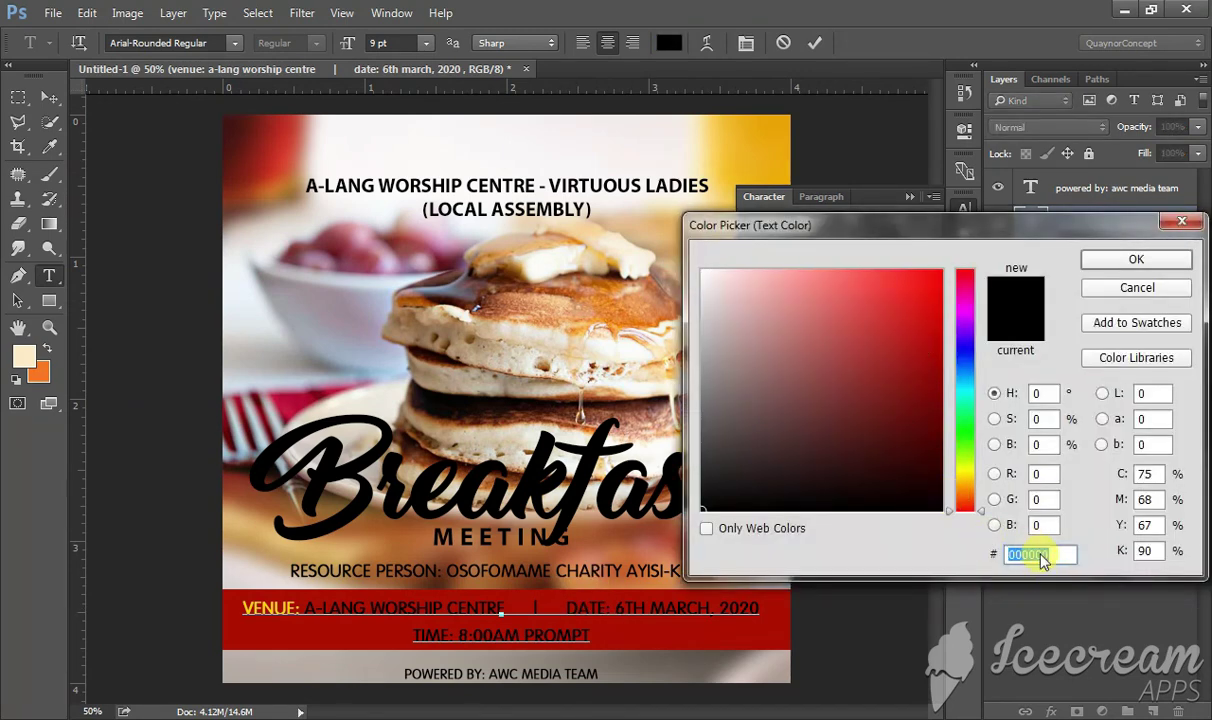
{"action": "right_click", "coordinate": [1042, 560]}
{"action": "left_click", "coordinate": [1006, 369]}
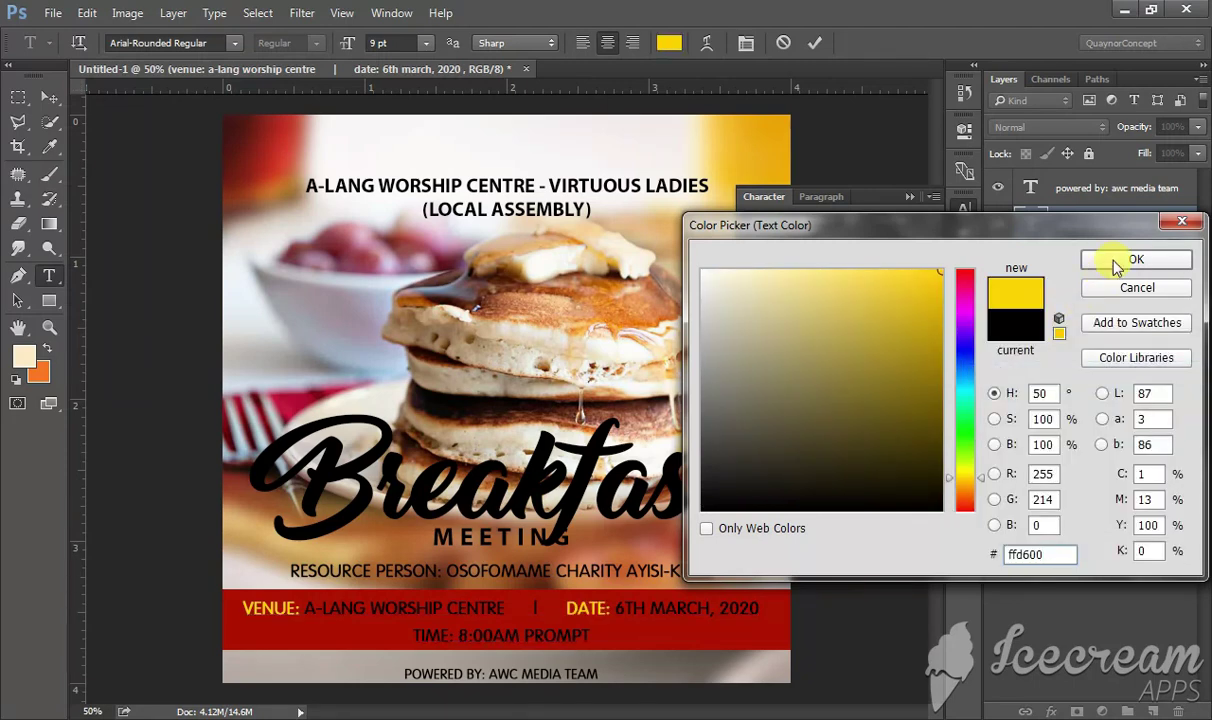
{"action": "left_click", "coordinate": [1116, 262]}
{"action": "left_click_drag", "start_coordinate": [458, 634], "coordinate": [413, 634]}
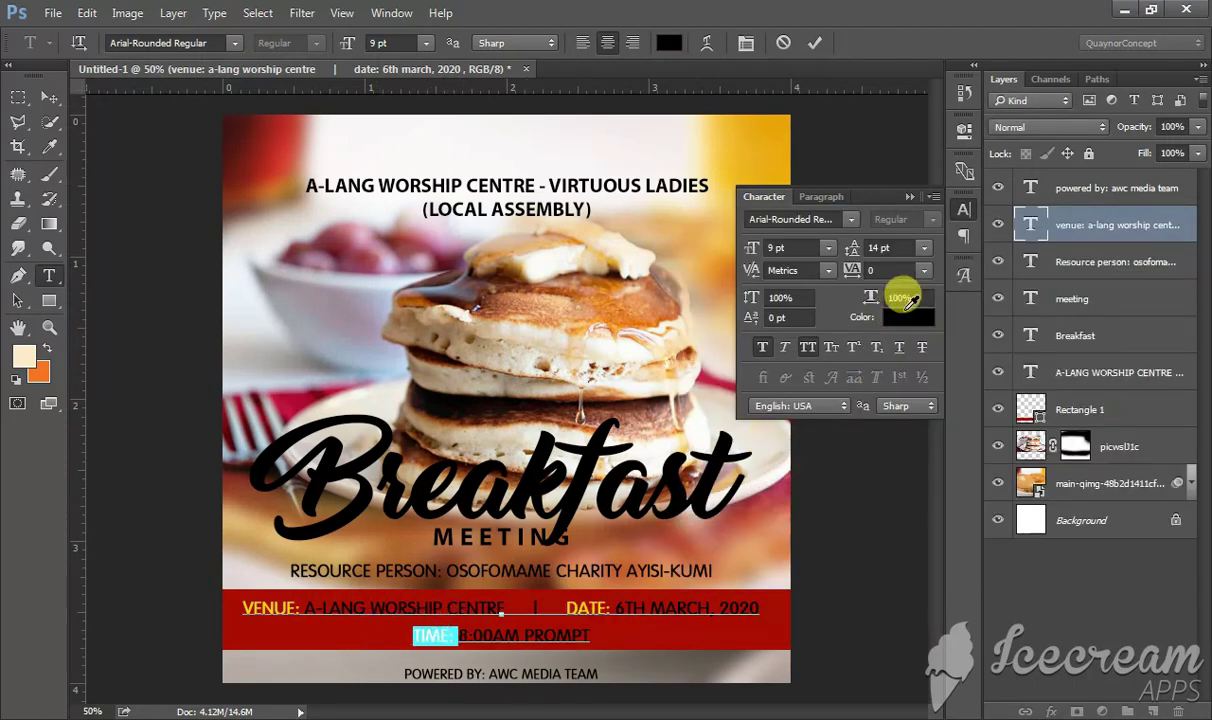
{"action": "left_click", "coordinate": [905, 317]}
{"action": "right_click", "coordinate": [1022, 553]}
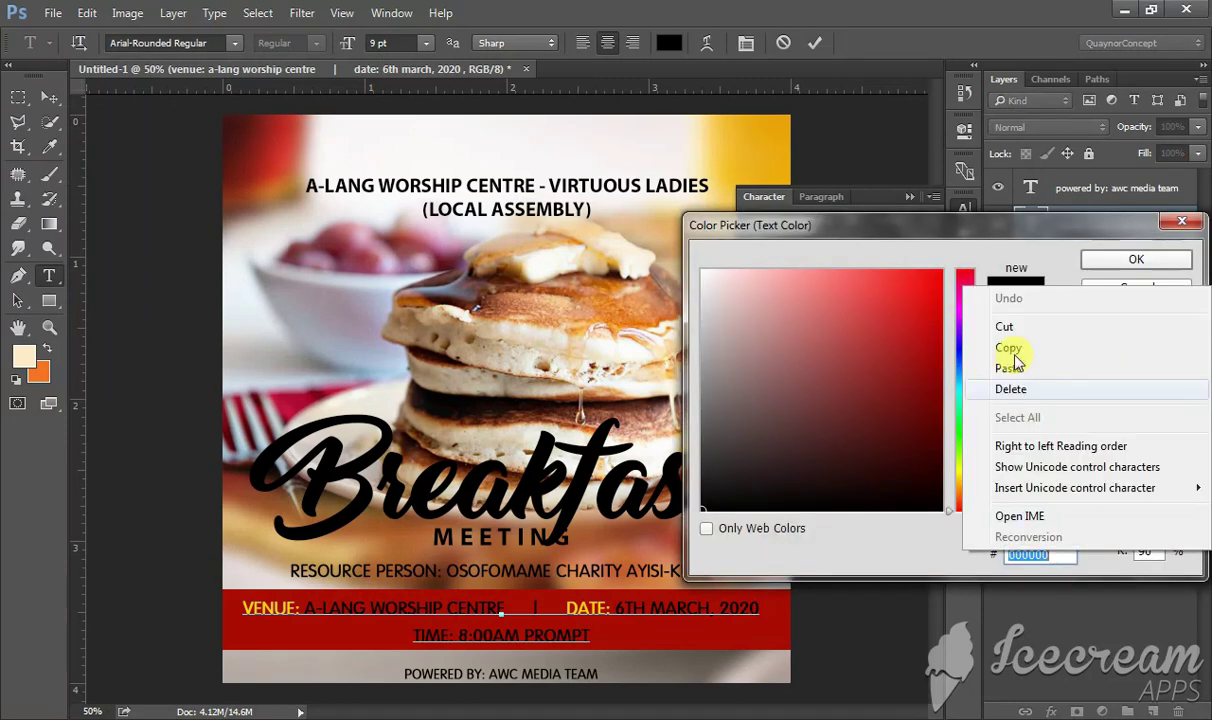
{"action": "left_click", "coordinate": [1006, 367]}
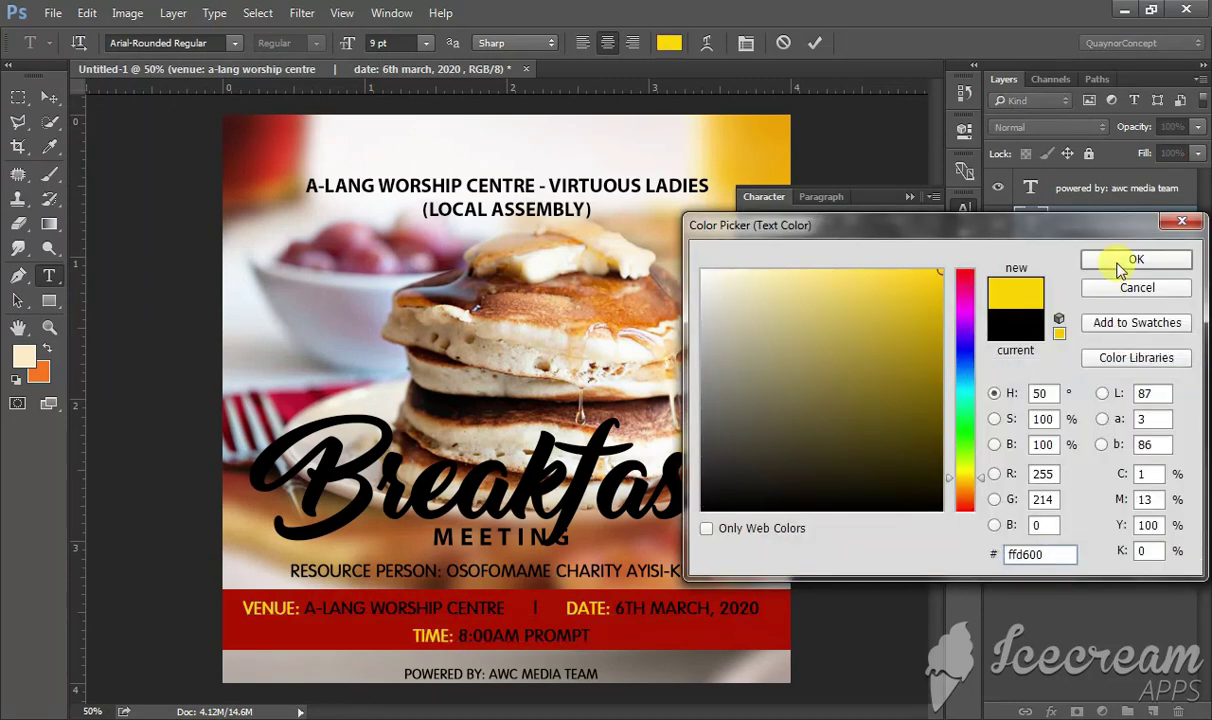
{"action": "left_click", "coordinate": [1122, 256]}
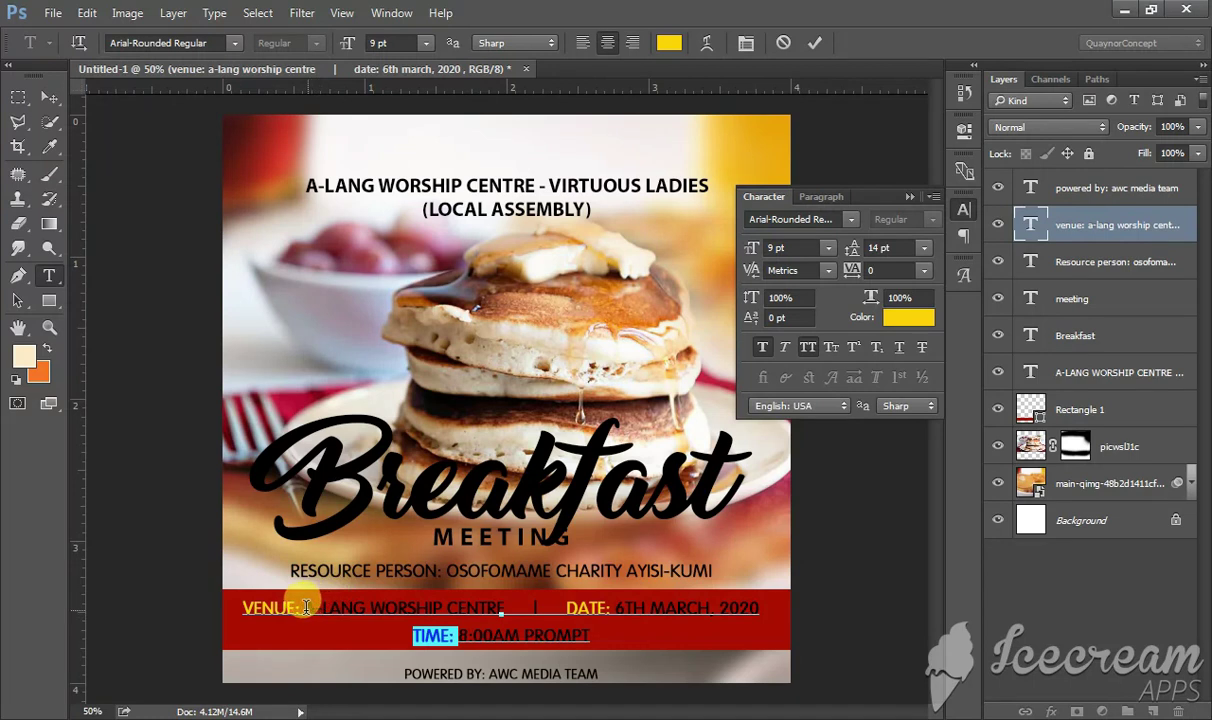
{"action": "left_click_drag", "start_coordinate": [304, 607], "coordinate": [532, 607]}
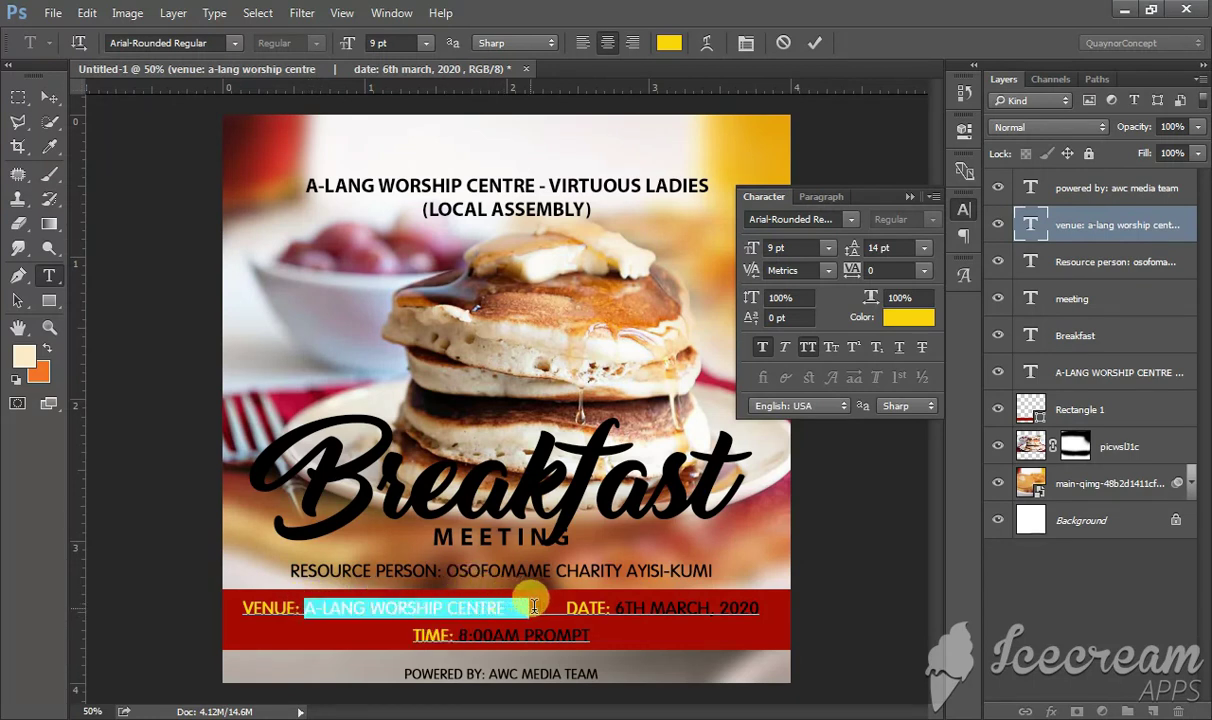
Colour the venue name A-LANG WORSHIP CENTRE white.
{"action": "left_click_drag", "start_coordinate": [543, 608], "coordinate": [541, 608]}
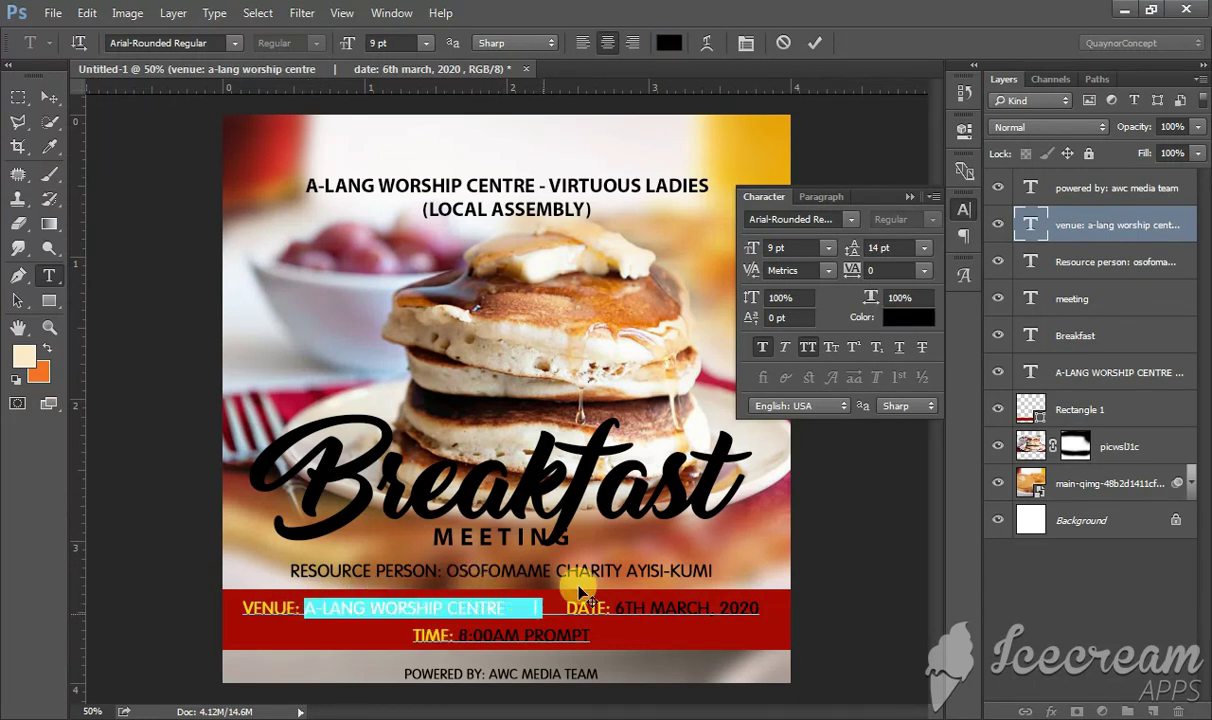
{"action": "left_click", "coordinate": [906, 306]}
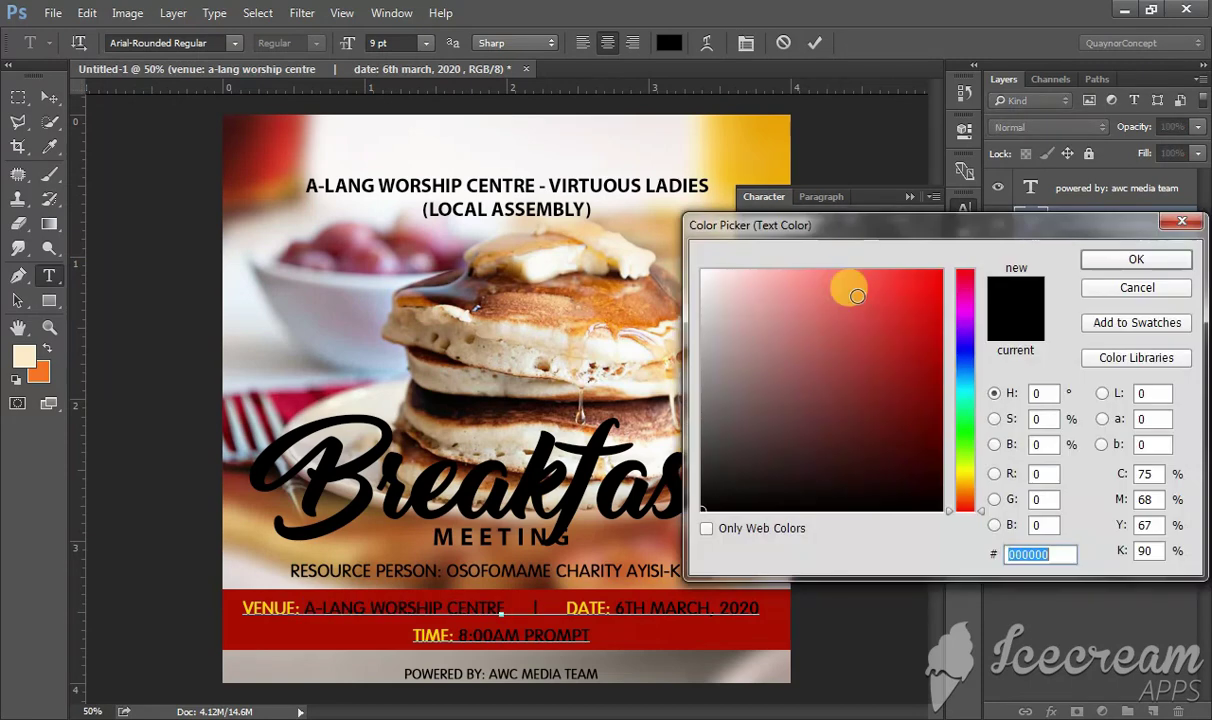
{"action": "left_click", "coordinate": [771, 292]}
{"action": "left_click", "coordinate": [704, 270]}
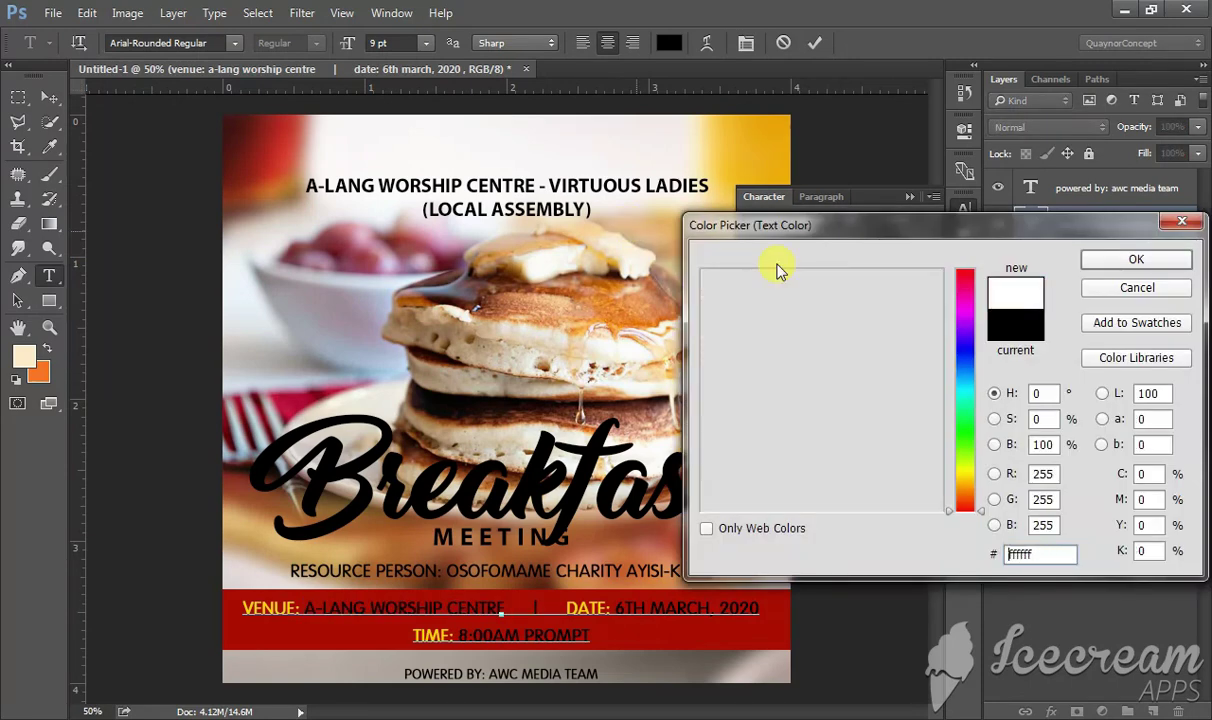
{"action": "left_click", "coordinate": [1136, 260]}
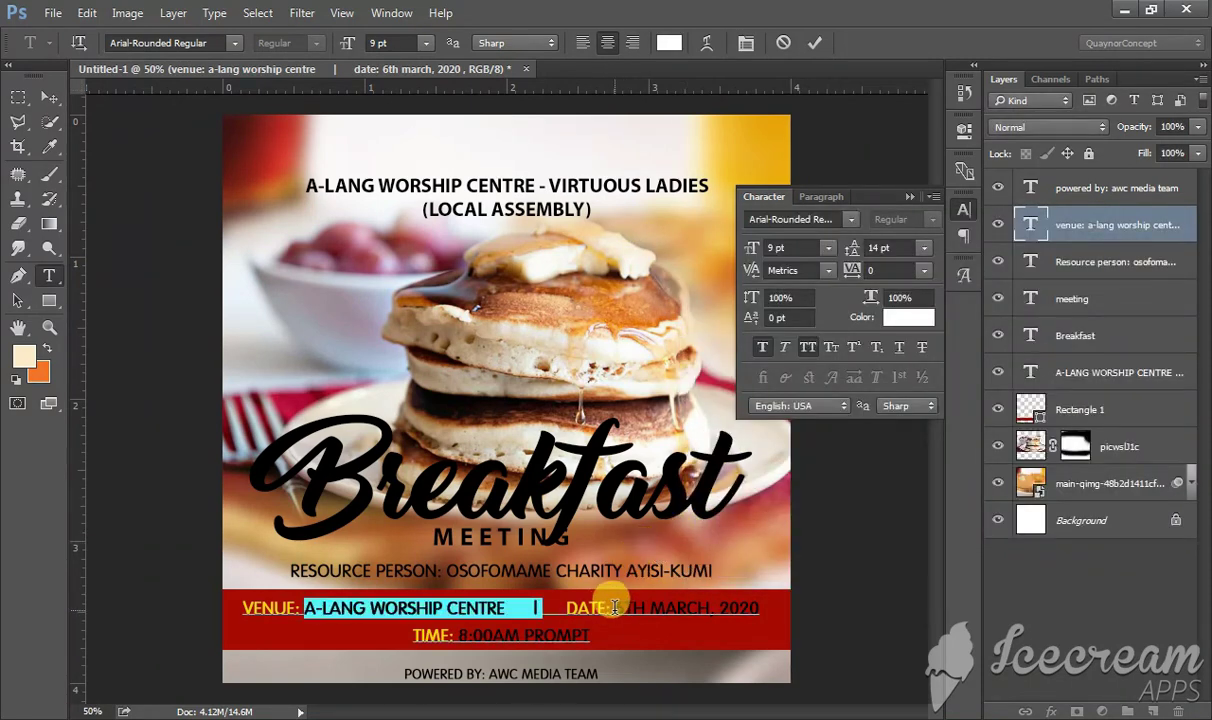
Make the date 6TH MARCH, 2020 and the time 8:00AM PROMPT white.
{"action": "left_click_drag", "start_coordinate": [614, 607], "coordinate": [758, 608]}
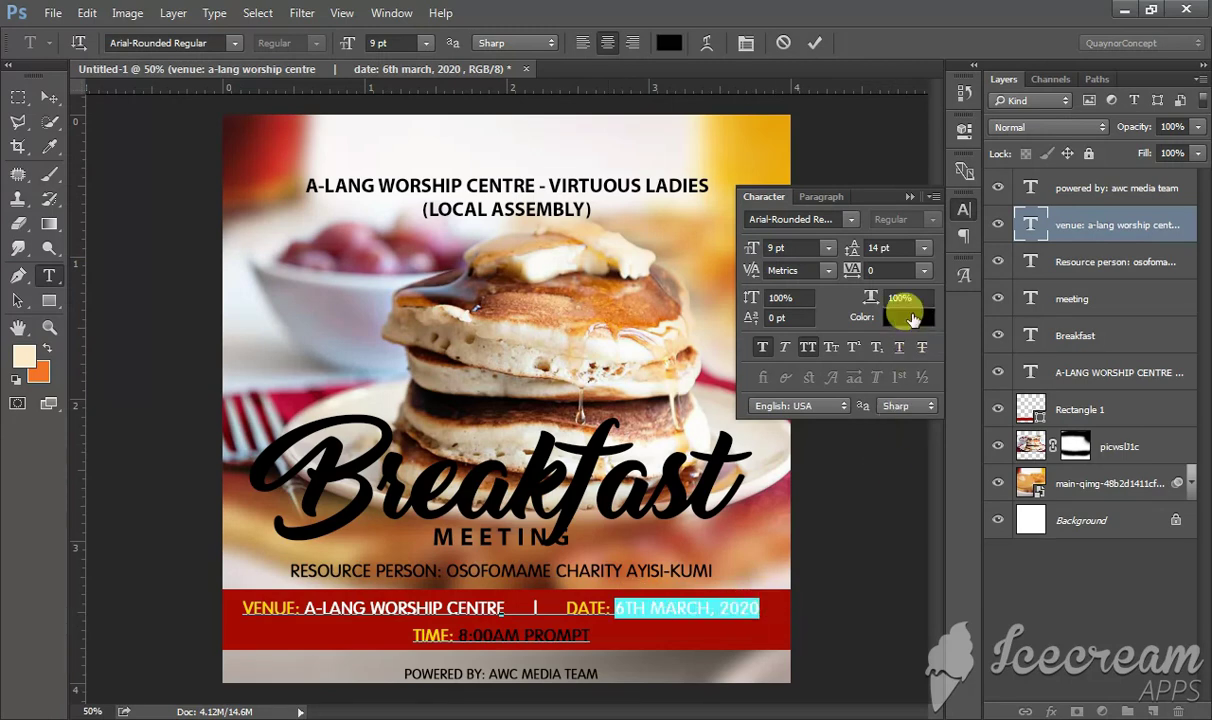
{"action": "left_click", "coordinate": [910, 317]}
{"action": "left_click_drag", "start_coordinate": [759, 273], "coordinate": [641, 203]}
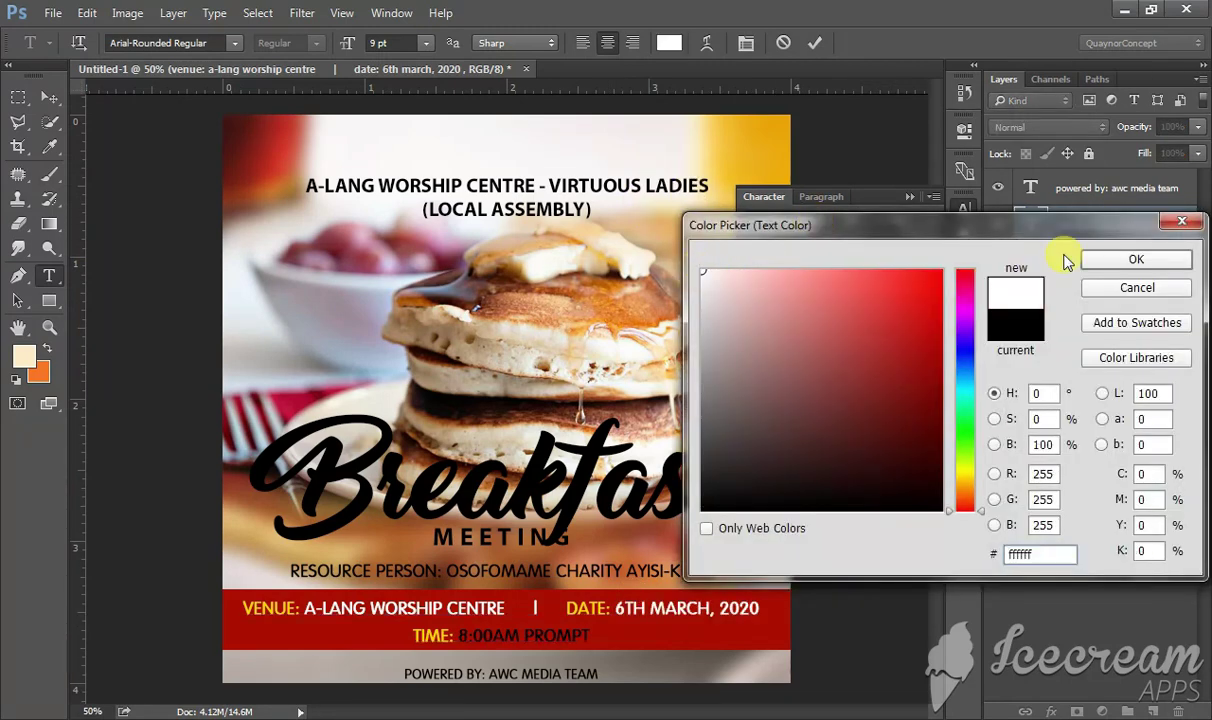
{"action": "left_click", "coordinate": [1117, 259]}
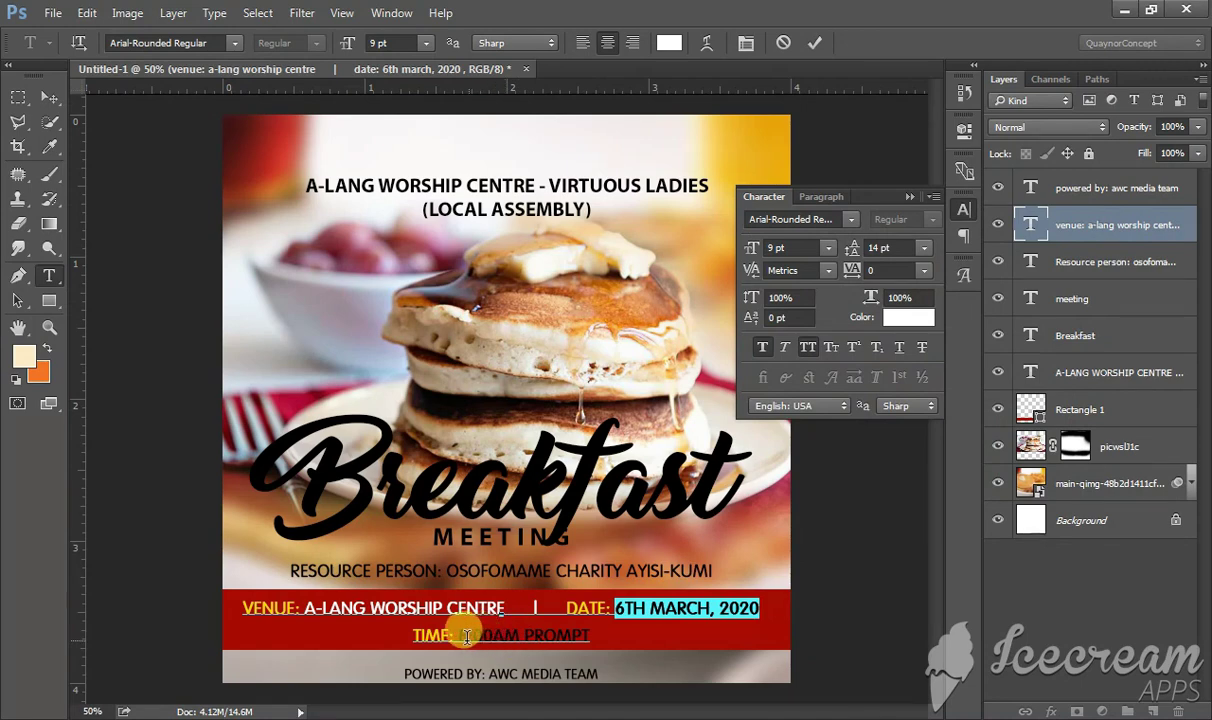
{"action": "left_click_drag", "start_coordinate": [465, 633], "coordinate": [592, 635]}
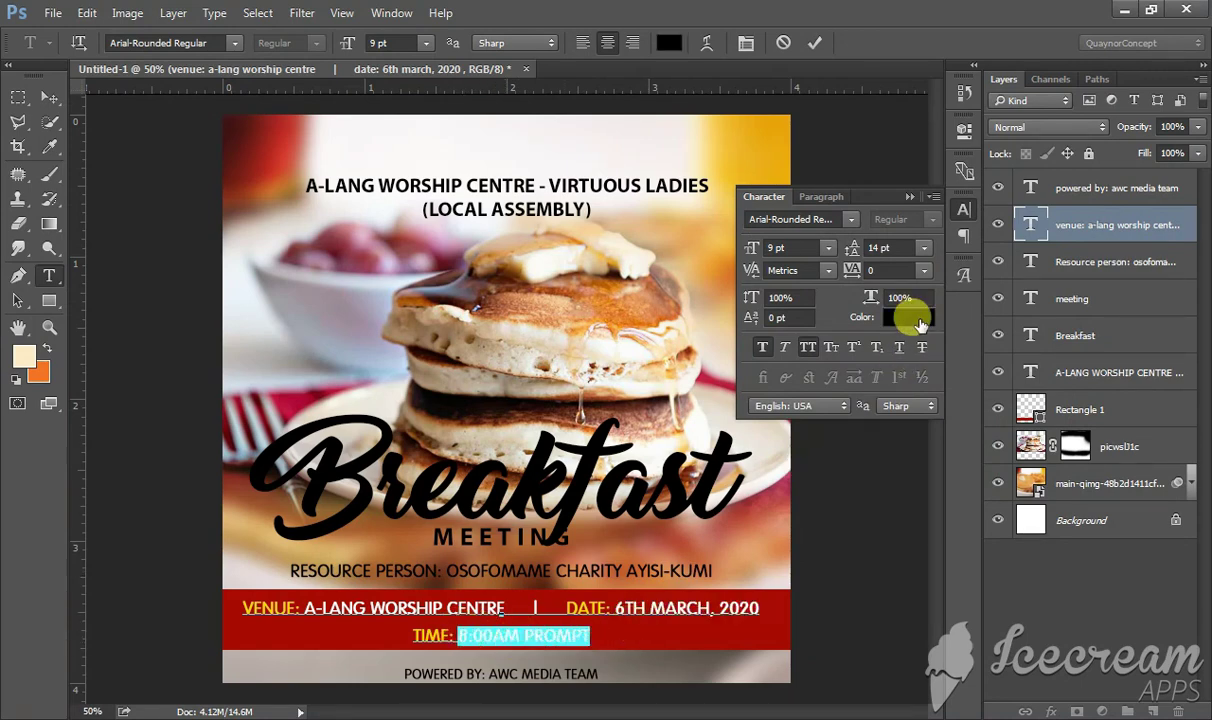
{"action": "left_click", "coordinate": [910, 317]}
{"action": "left_click_drag", "start_coordinate": [752, 311], "coordinate": [657, 211]}
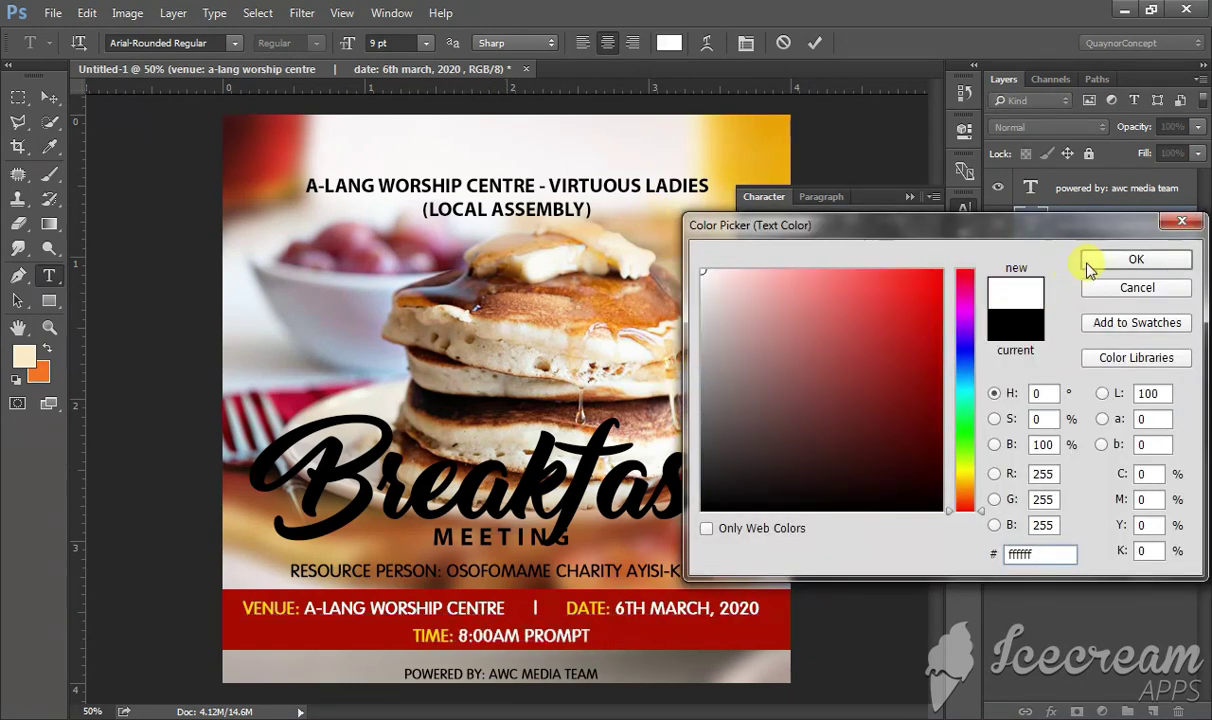
{"action": "left_click", "coordinate": [1098, 265]}
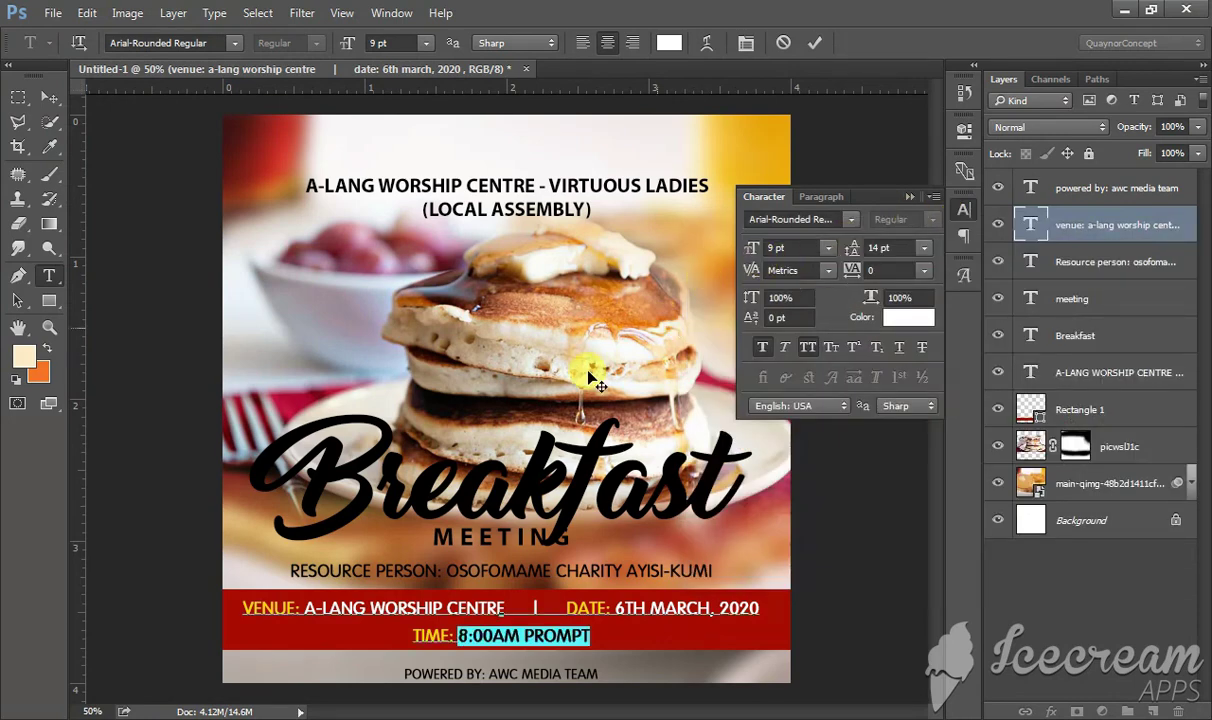
Remove Faux Bold from all the venue, date and time text and commit.
{"action": "key", "text": "ctrl+a"}
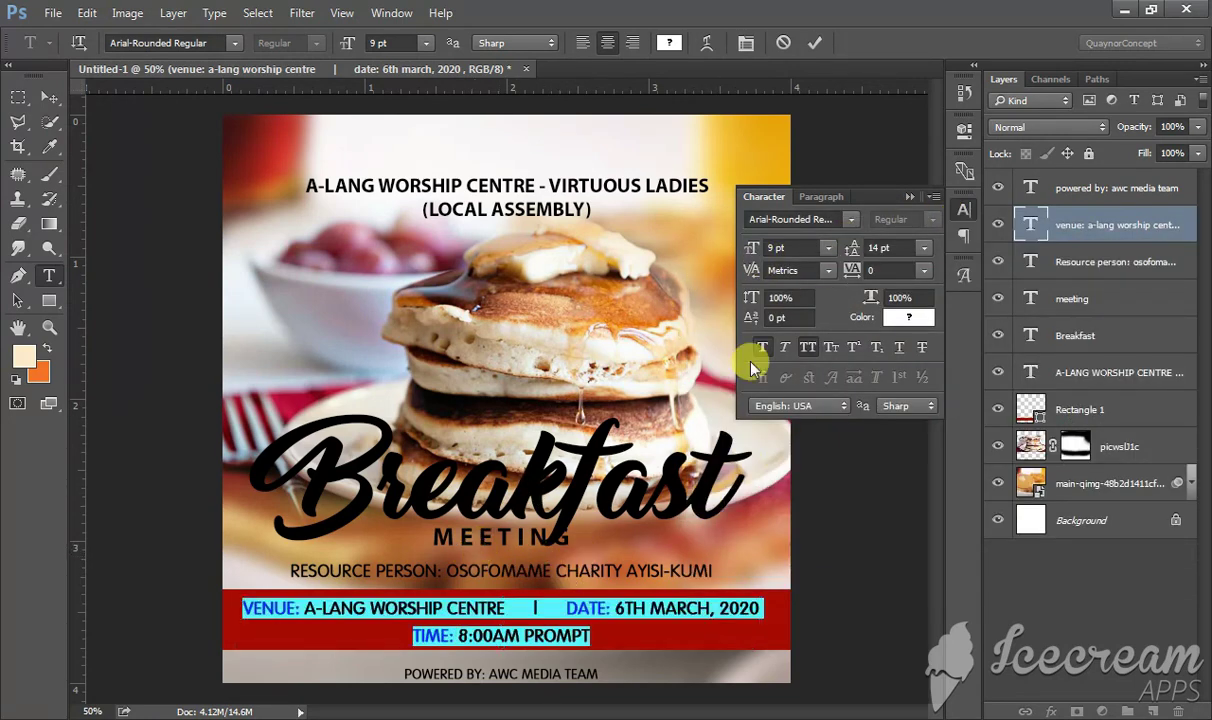
{"action": "left_click", "coordinate": [762, 350]}
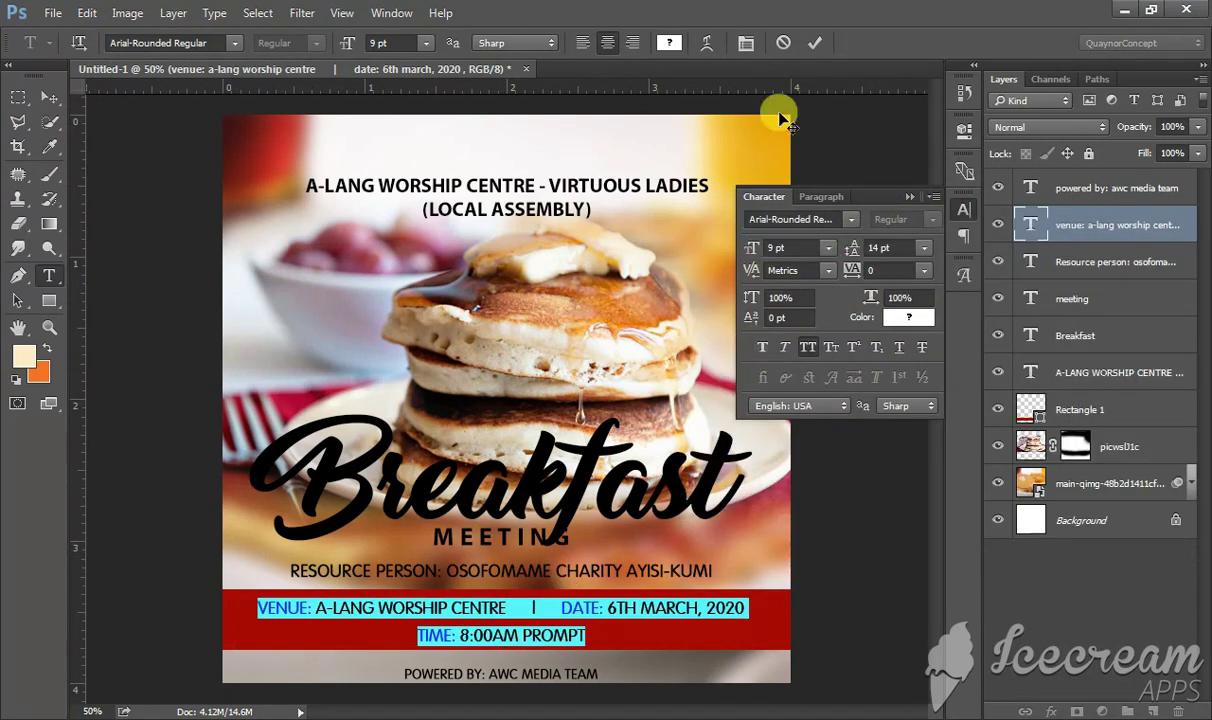
{"action": "left_click", "coordinate": [810, 44]}
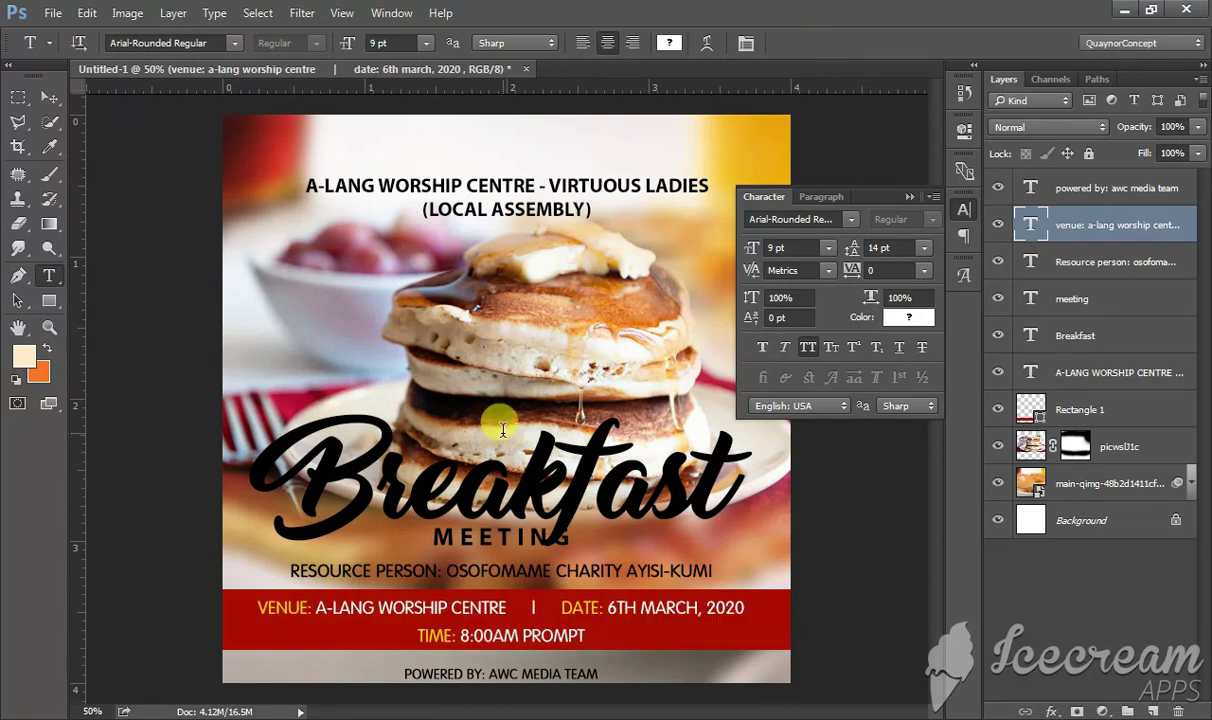
Colour the resource-person text layer white.
{"action": "left_click", "coordinate": [46, 95]}
{"action": "left_click", "coordinate": [535, 568], "text": "ctrl"}
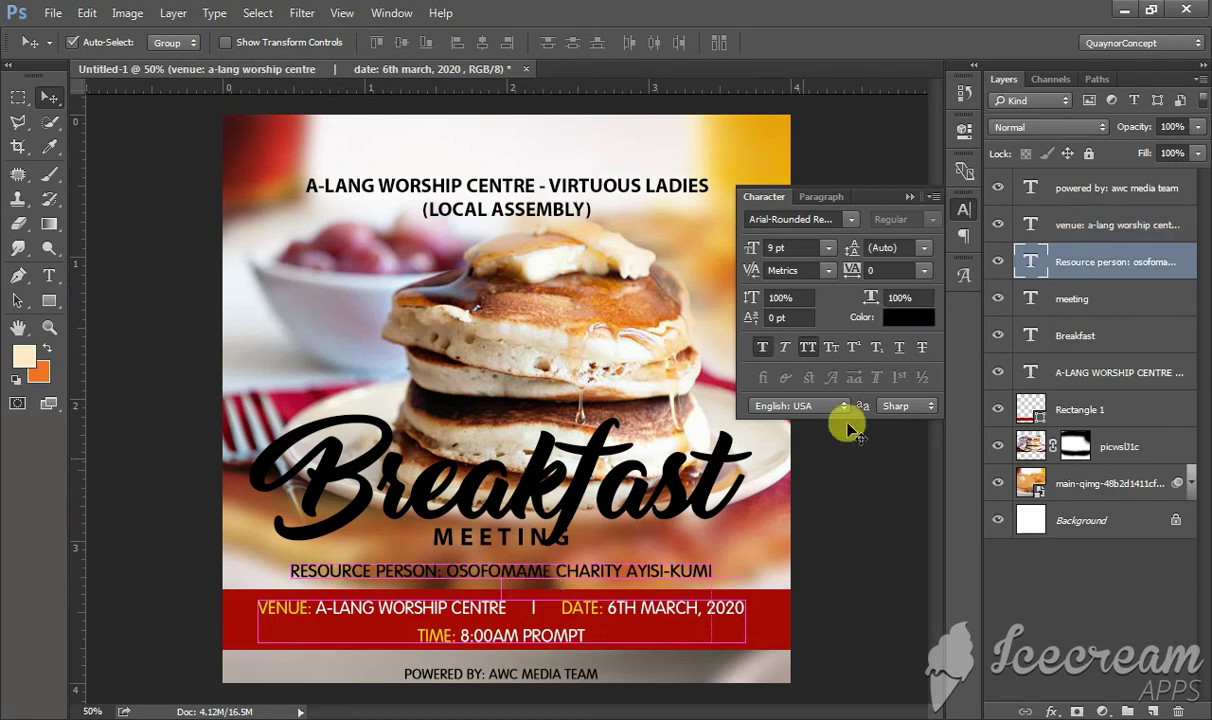
{"action": "left_click", "coordinate": [910, 322]}
{"action": "left_click_drag", "start_coordinate": [792, 343], "coordinate": [644, 238]}
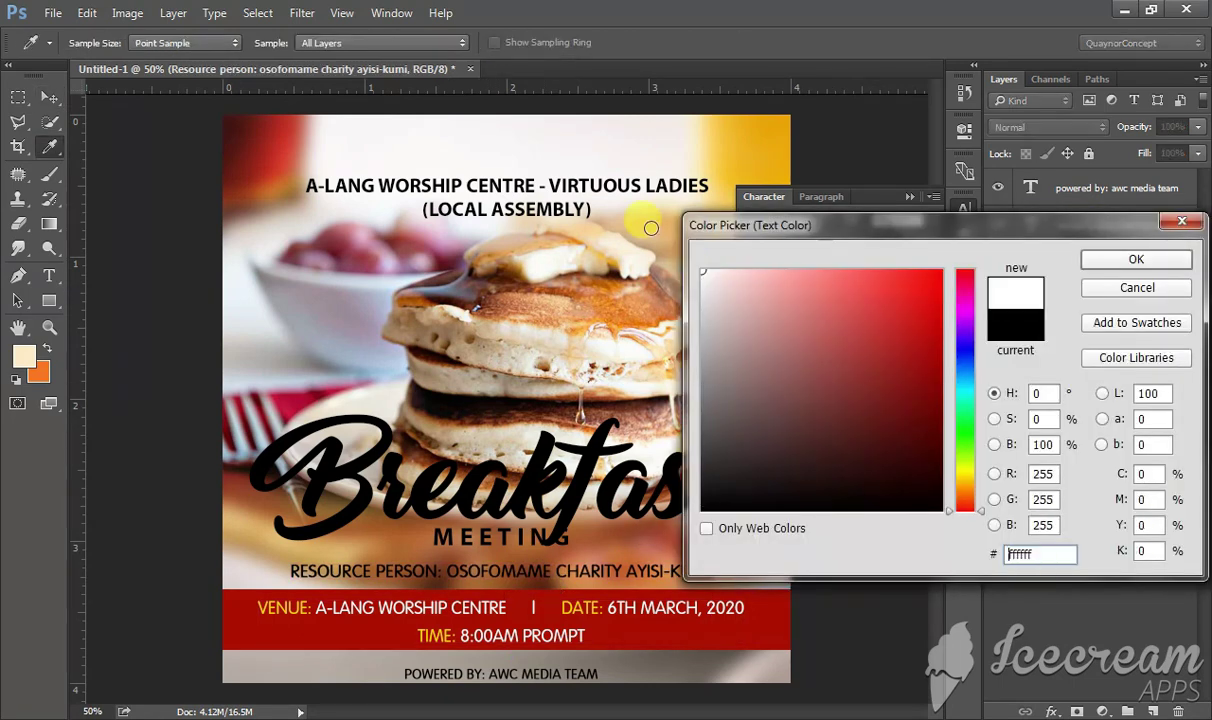
{"action": "left_click", "coordinate": [1136, 265]}
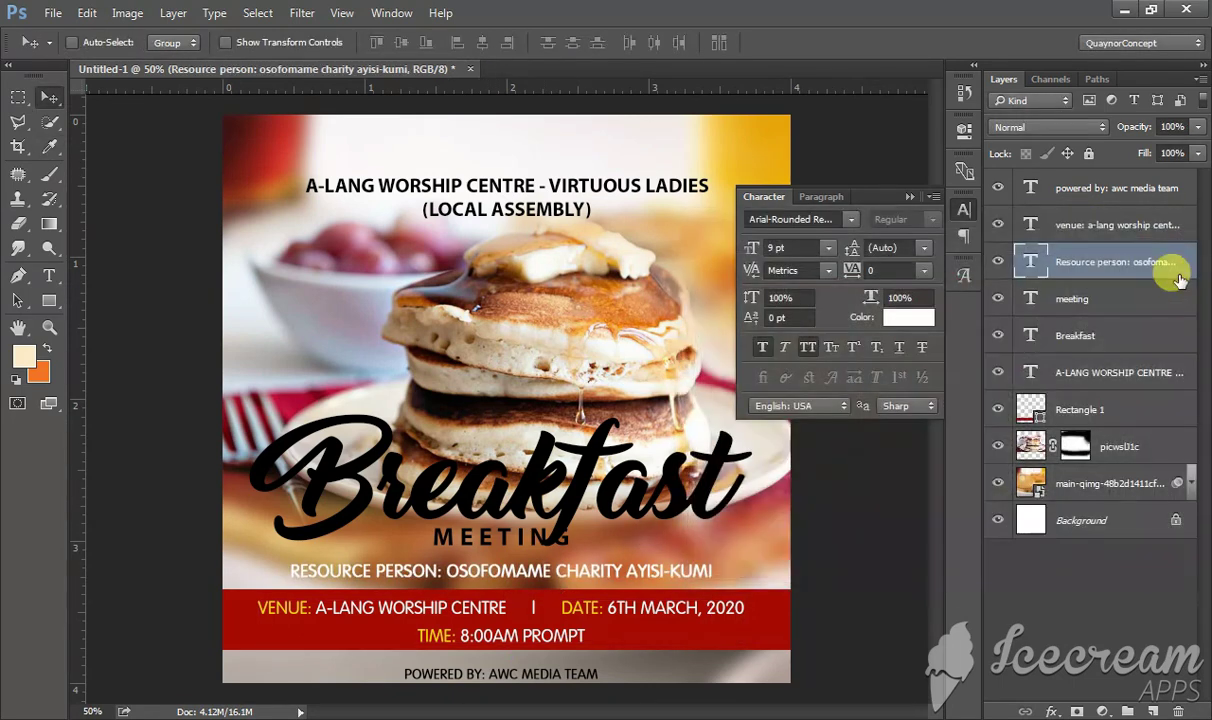
Add an Outer Glow to the resource-person layer with dark red colour 4a0500.
{"action": "right_click", "coordinate": [1189, 279]}
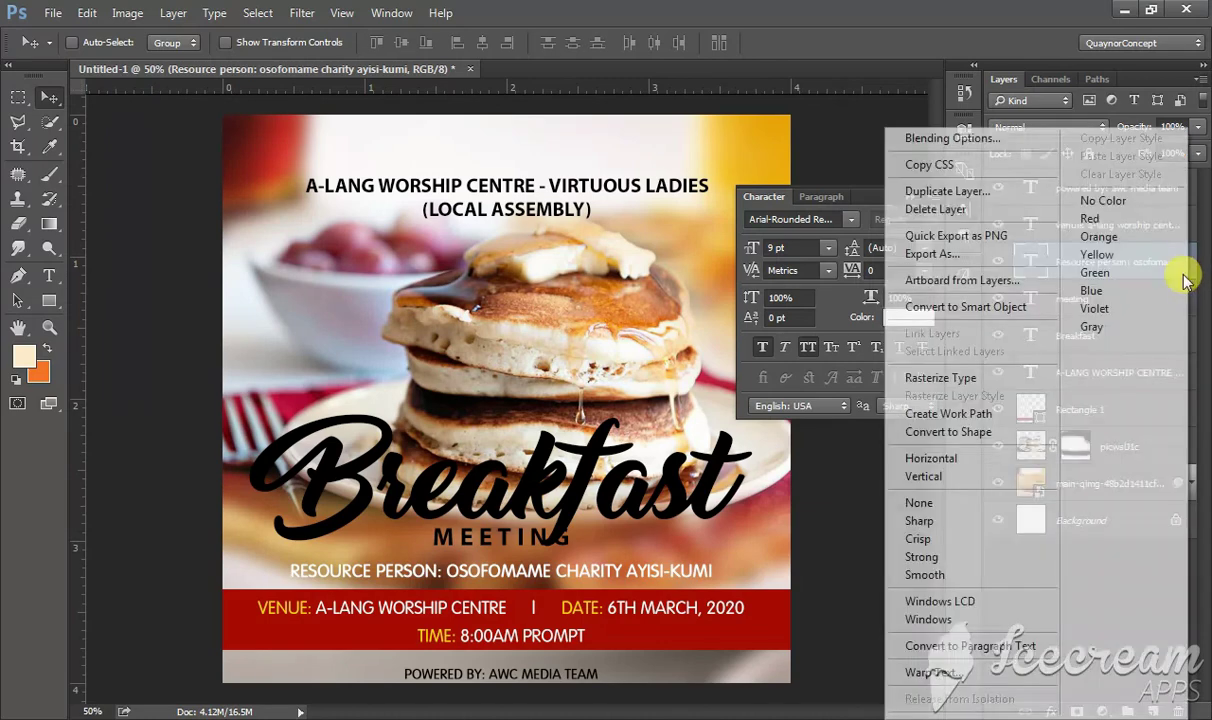
{"action": "left_click", "coordinate": [915, 139]}
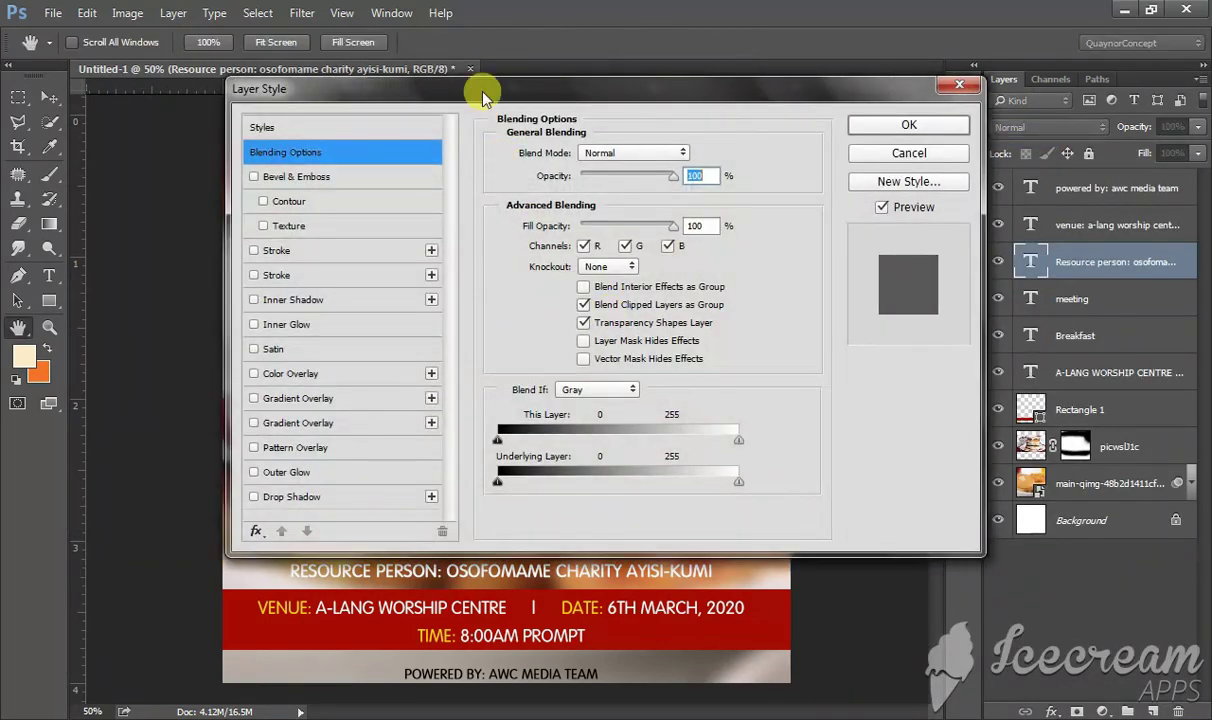
{"action": "left_click_drag", "start_coordinate": [583, 122], "coordinate": [912, 135]}
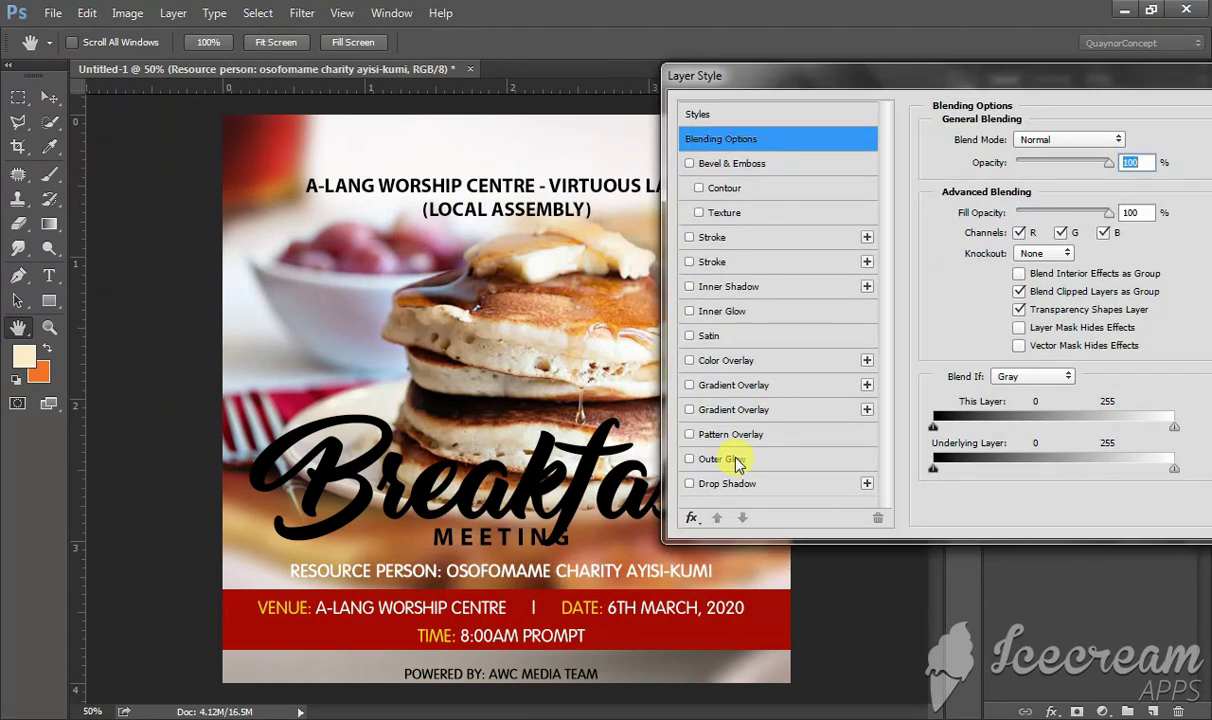
{"action": "left_click", "coordinate": [735, 460]}
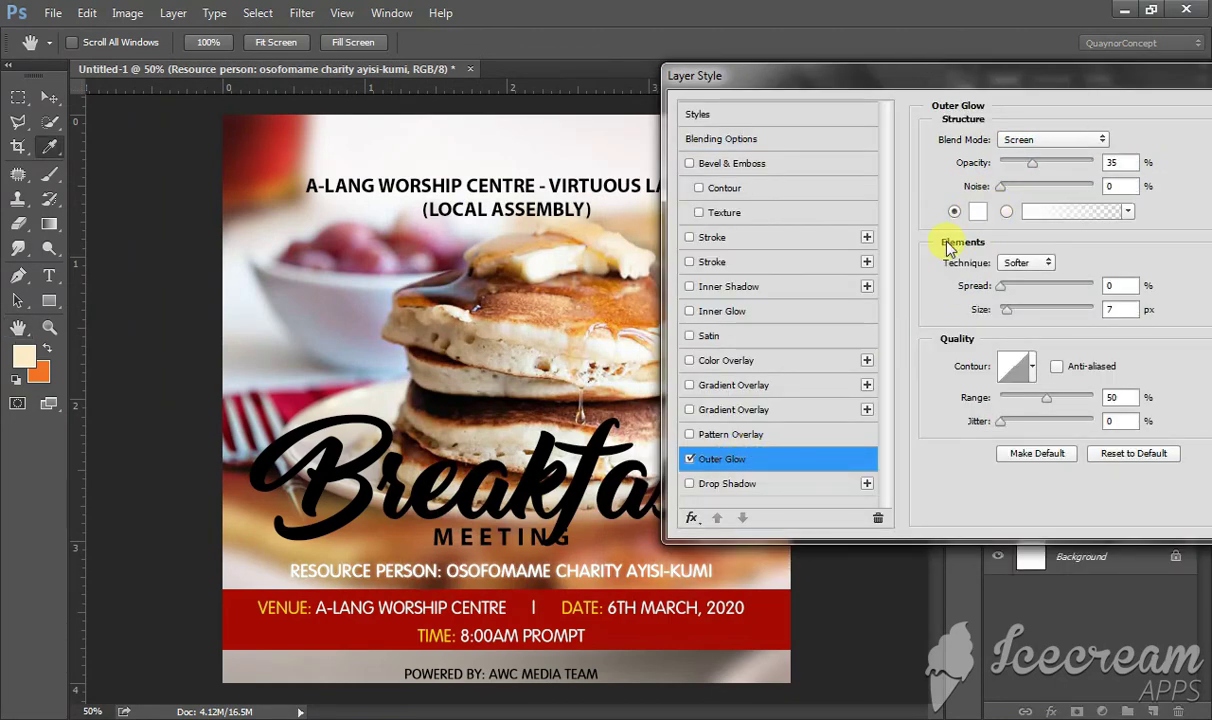
{"action": "left_click", "coordinate": [981, 213]}
{"action": "left_click", "coordinate": [649, 535]}
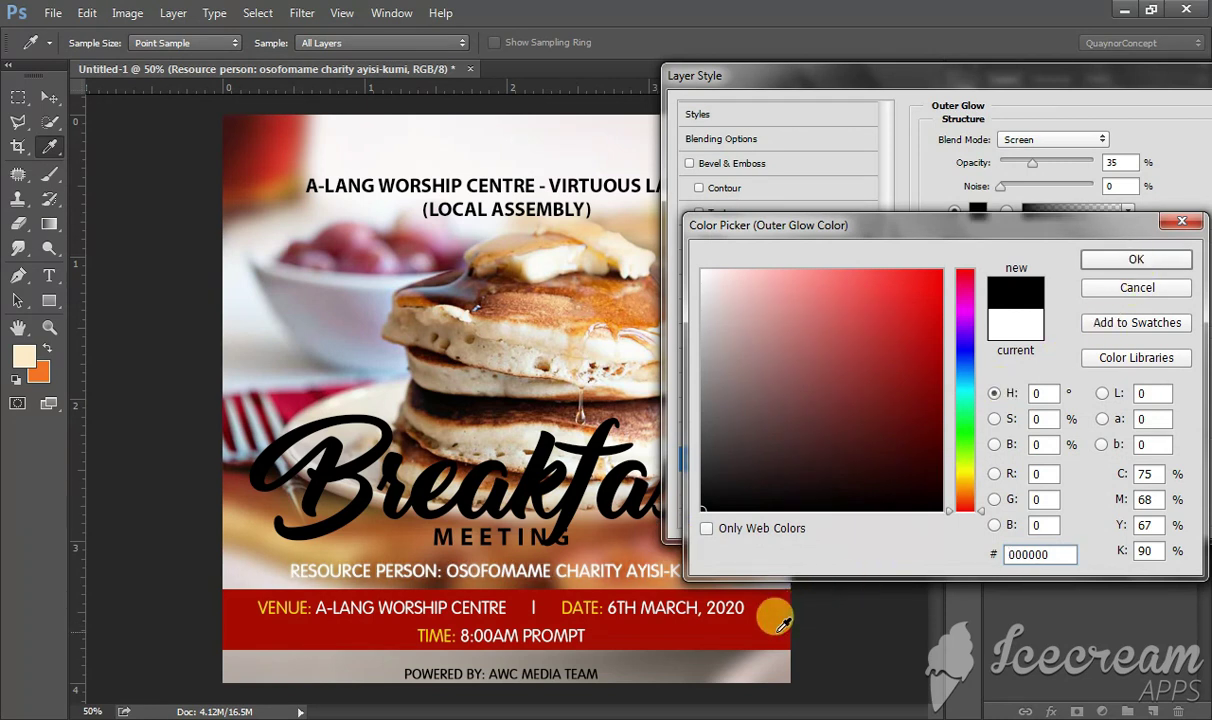
{"action": "left_click", "coordinate": [943, 440]}
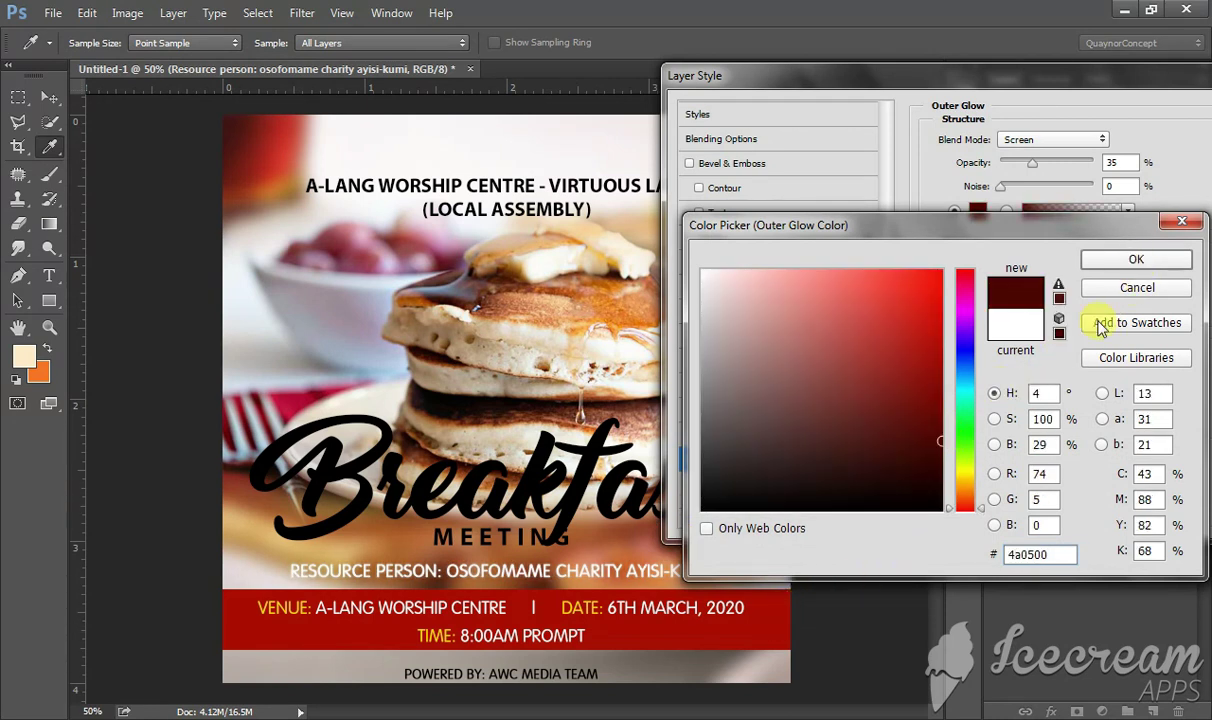
{"action": "left_click", "coordinate": [1125, 262]}
Set the glow to Multiply, 100% opacity and a larger 30 px size.
{"action": "left_click", "coordinate": [1039, 145]}
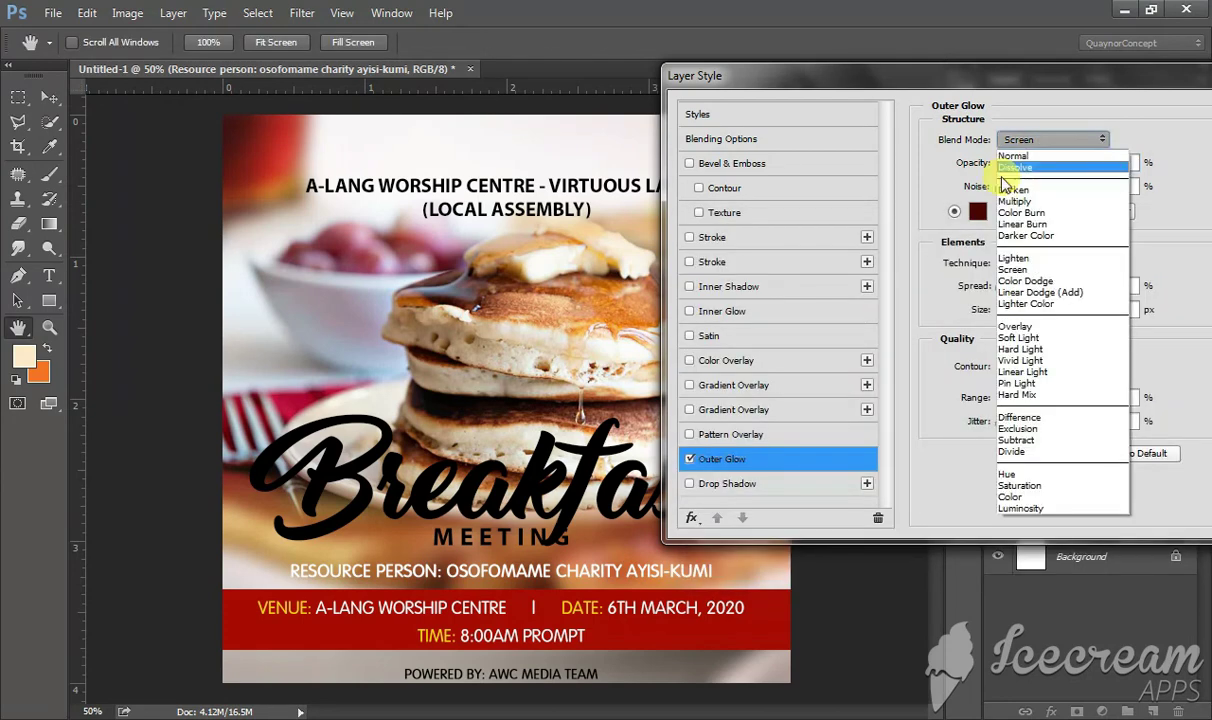
{"action": "left_click", "coordinate": [1000, 197]}
{"action": "left_click_drag", "start_coordinate": [985, 168], "coordinate": [1013, 166]}
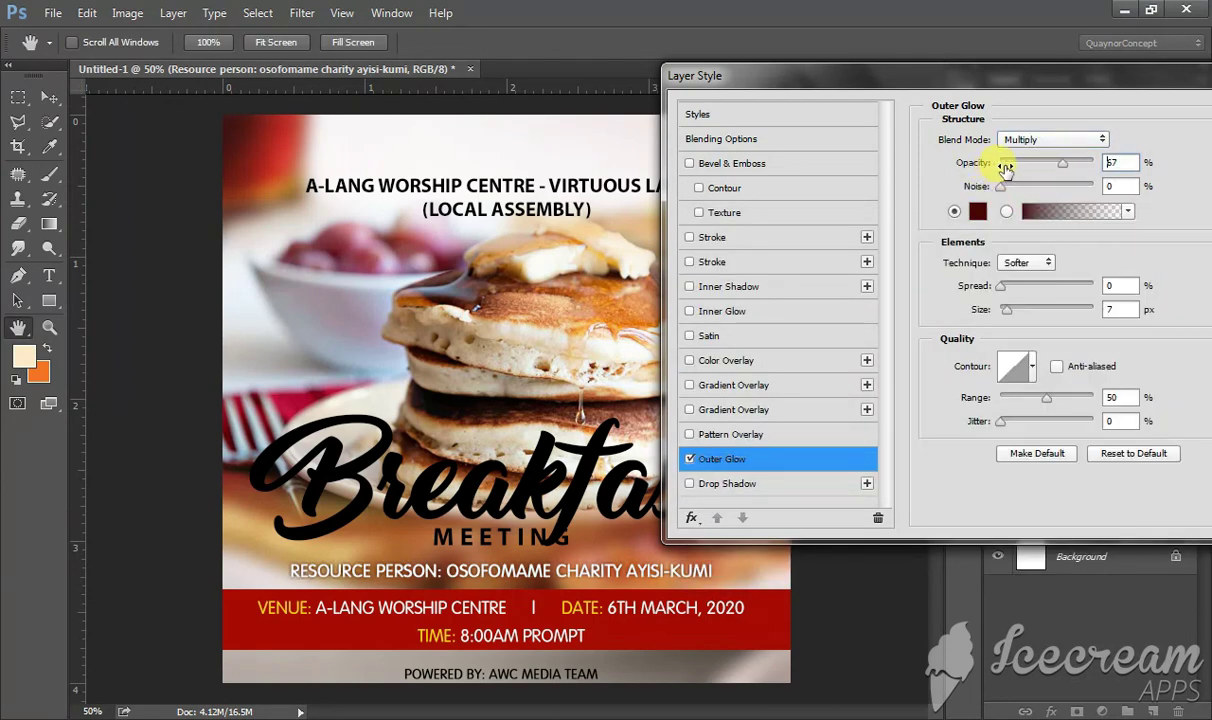
{"action": "left_click_drag", "start_coordinate": [984, 313], "coordinate": [1004, 311]}
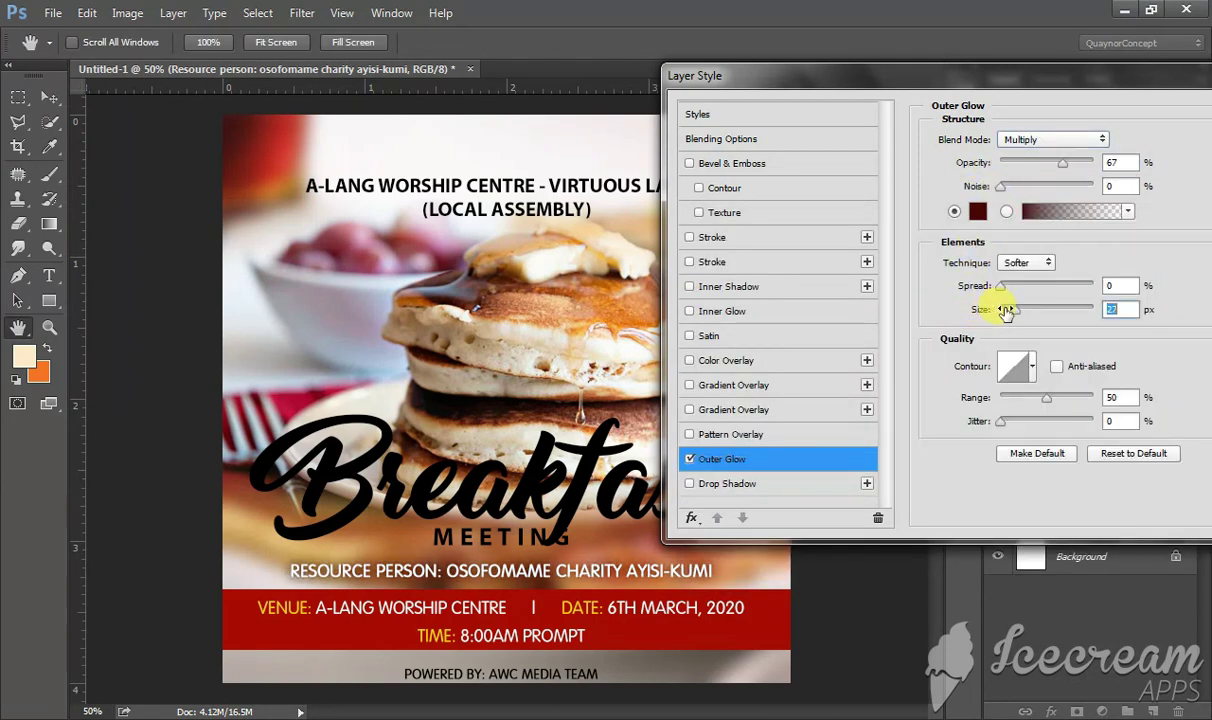
{"action": "left_click_drag", "start_coordinate": [981, 170], "coordinate": [1016, 175]}
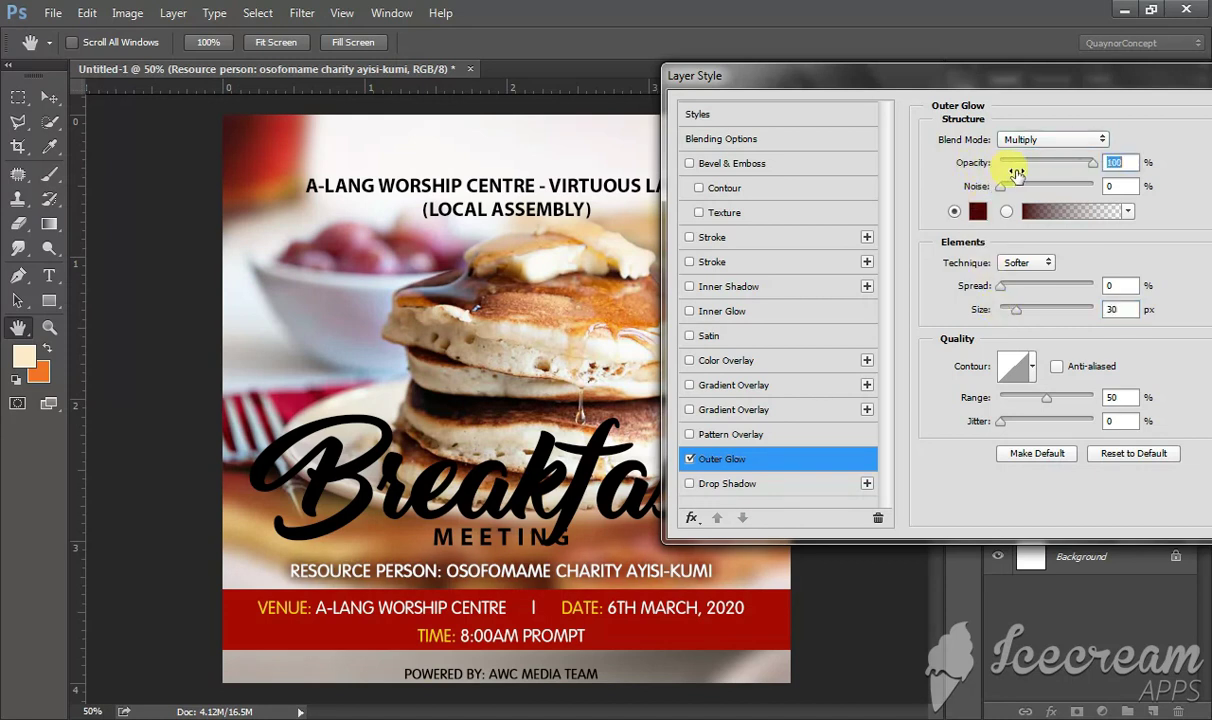
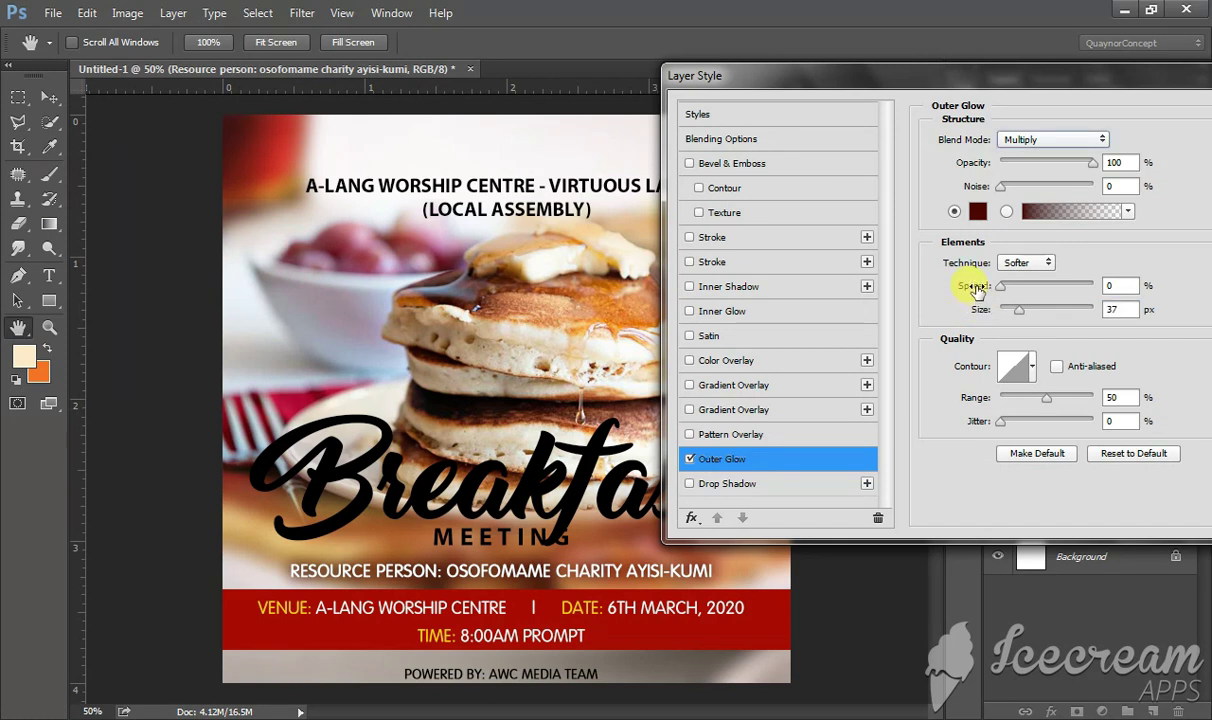
Set the resource line's dark red outer glow to 1% spread and 42 px size.
{"action": "left_click_drag", "start_coordinate": [975, 287], "coordinate": [977, 289]}
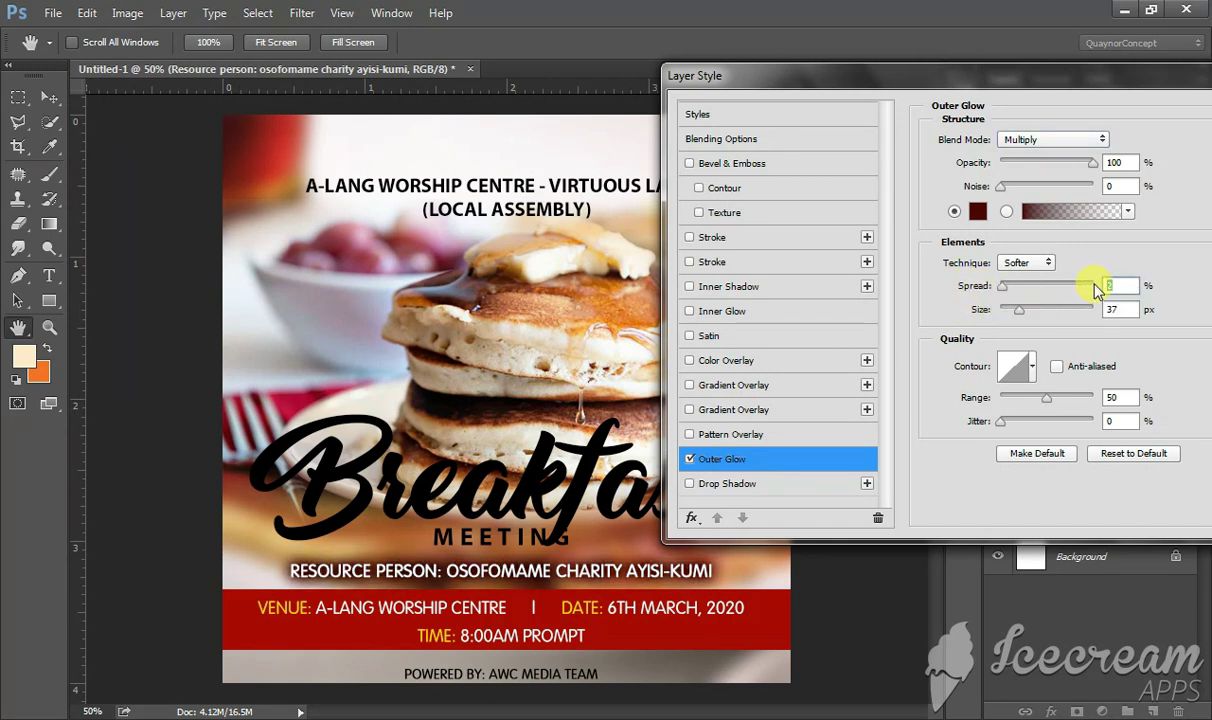
{"action": "type", "text": "1"}
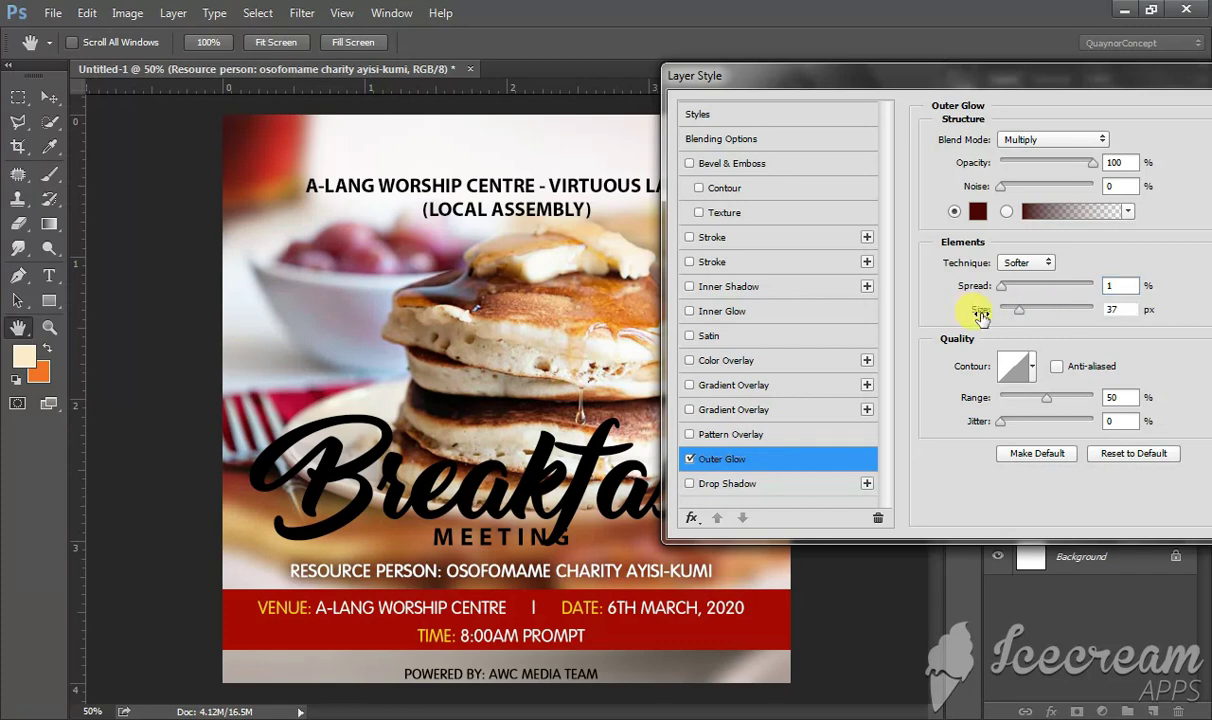
{"action": "left_click_drag", "start_coordinate": [981, 315], "coordinate": [1007, 265]}
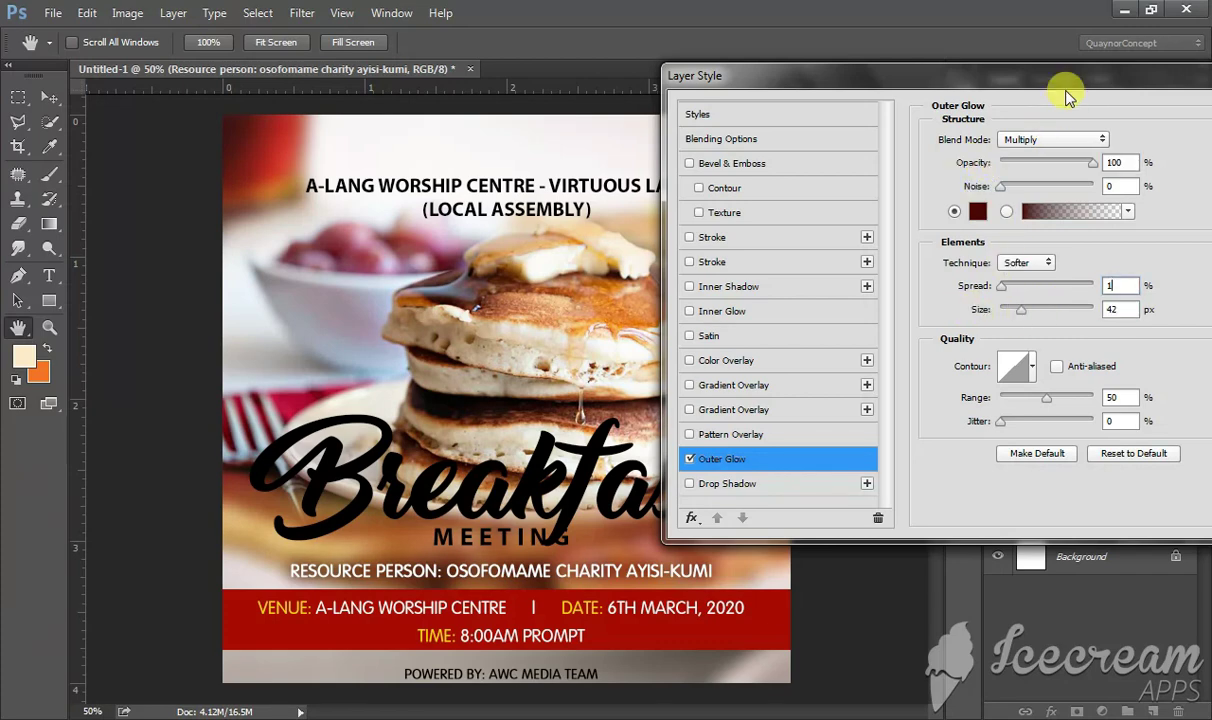
{"action": "left_click_drag", "start_coordinate": [1008, 76], "coordinate": [761, 126]}
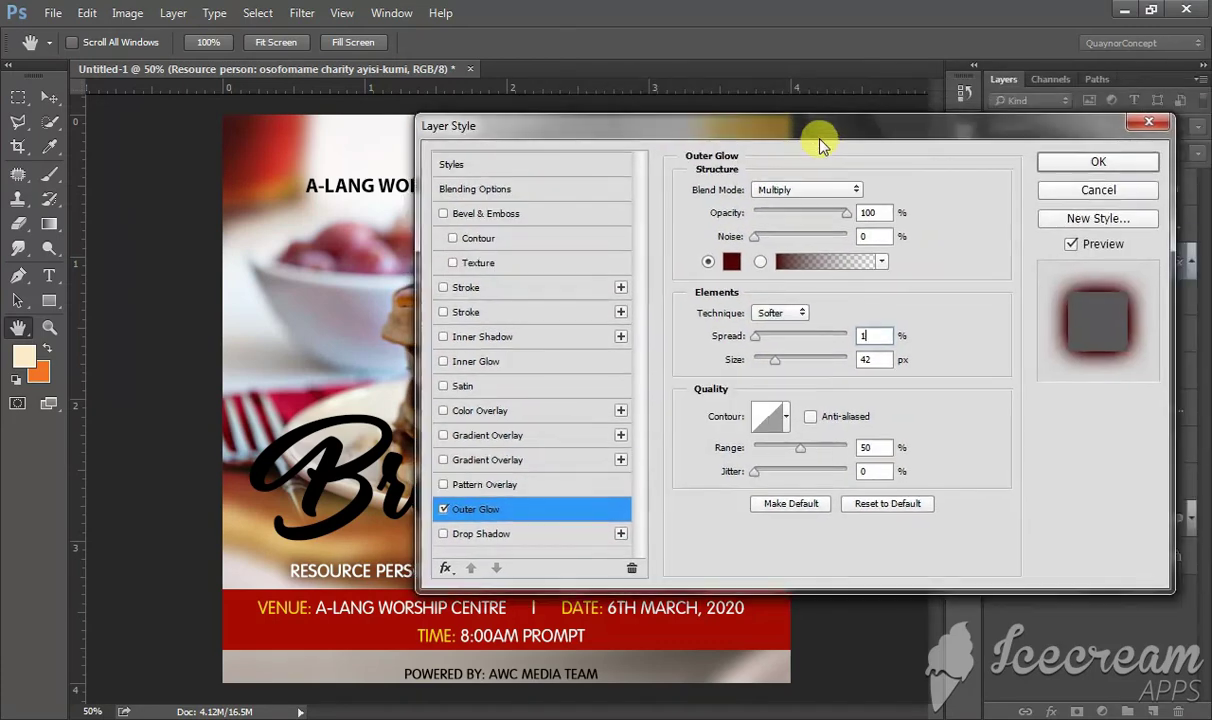
{"action": "left_click", "coordinate": [1070, 163]}
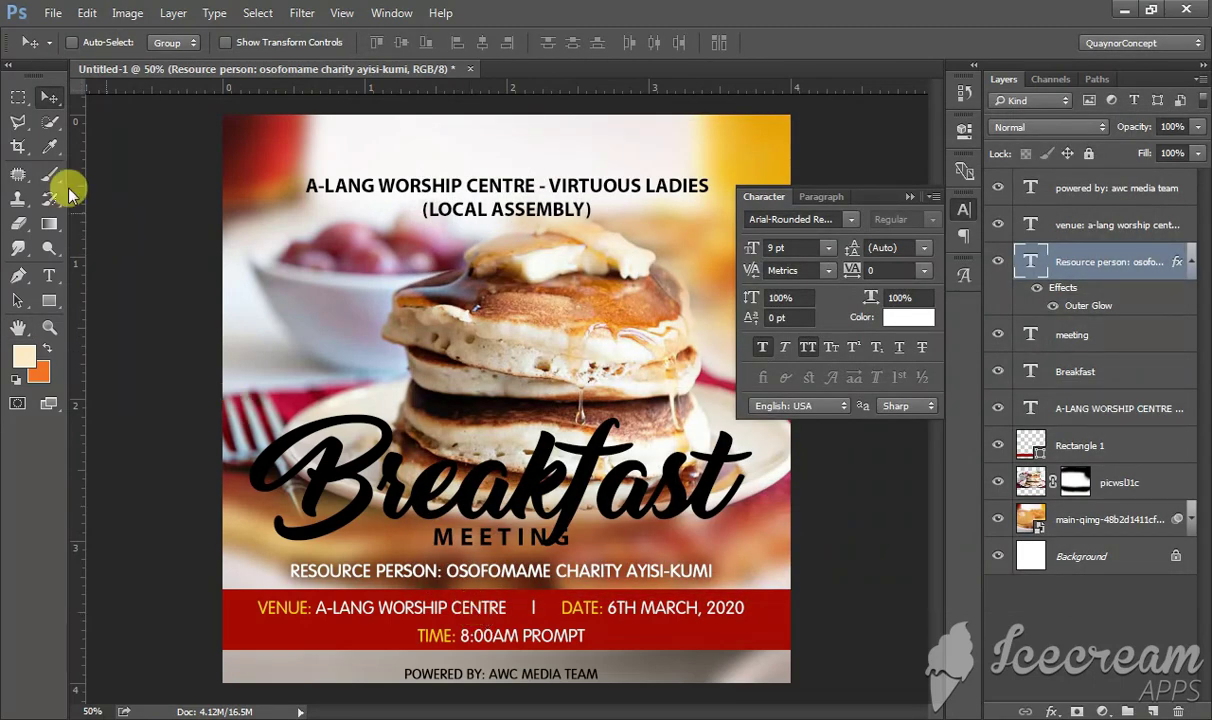
Select the resource person line and try tracking 80, faux bold, then tracking 10.
{"action": "left_click", "coordinate": [48, 275]}
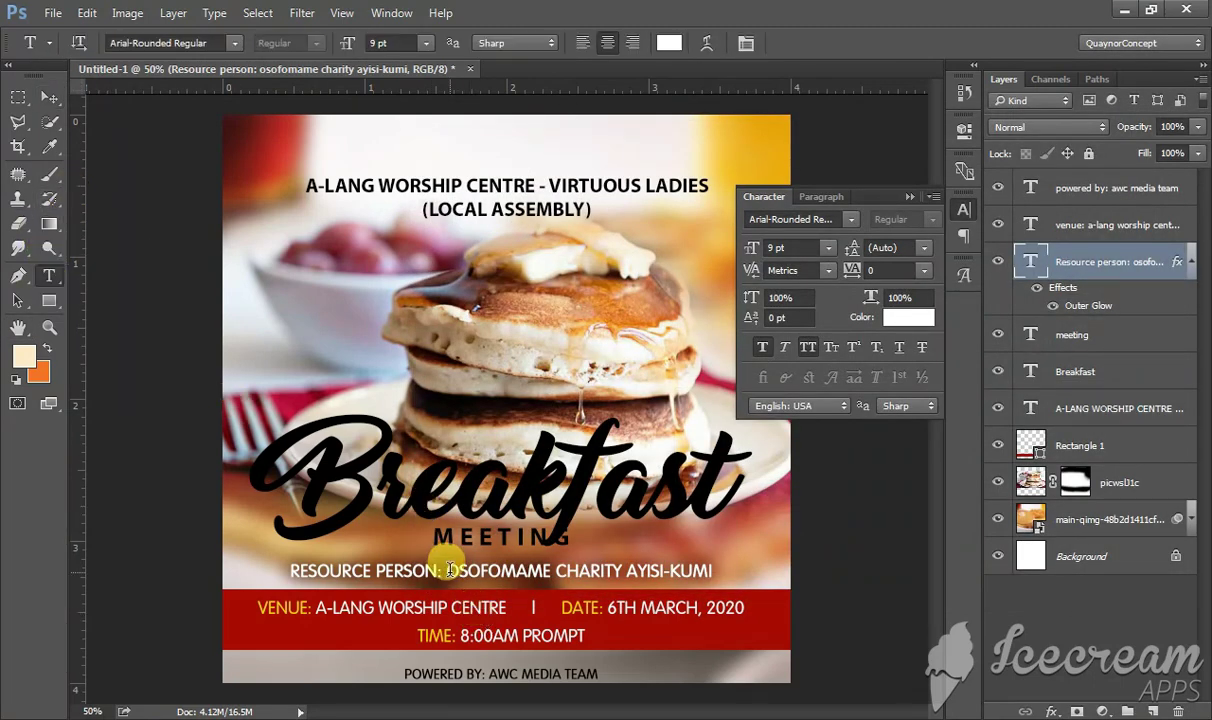
{"action": "left_click_drag", "start_coordinate": [443, 571], "coordinate": [275, 557]}
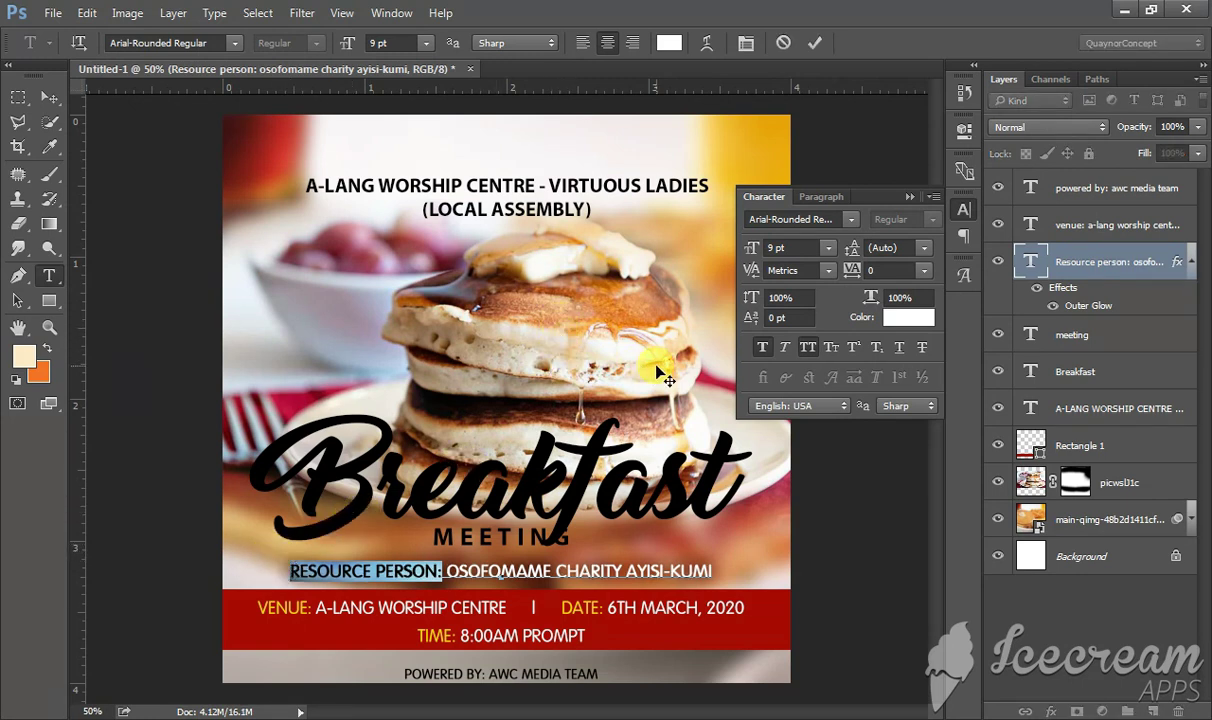
{"action": "key", "text": "ctrl+a"}
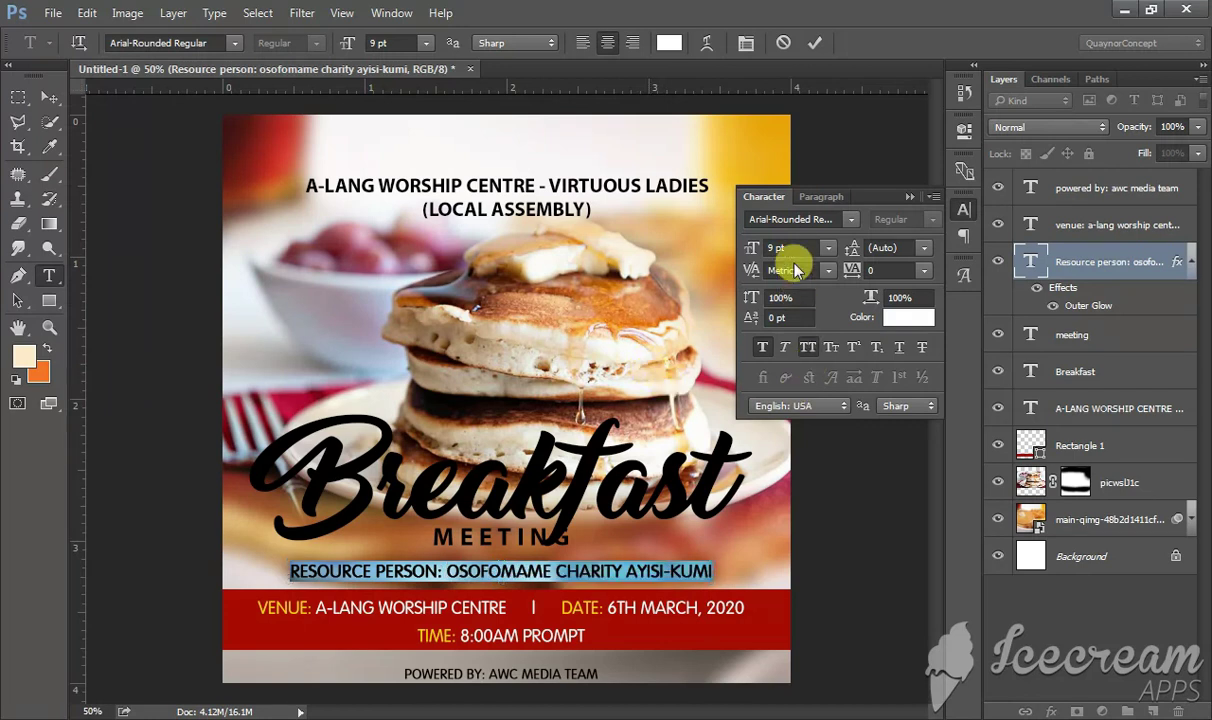
{"action": "left_click", "coordinate": [778, 247]}
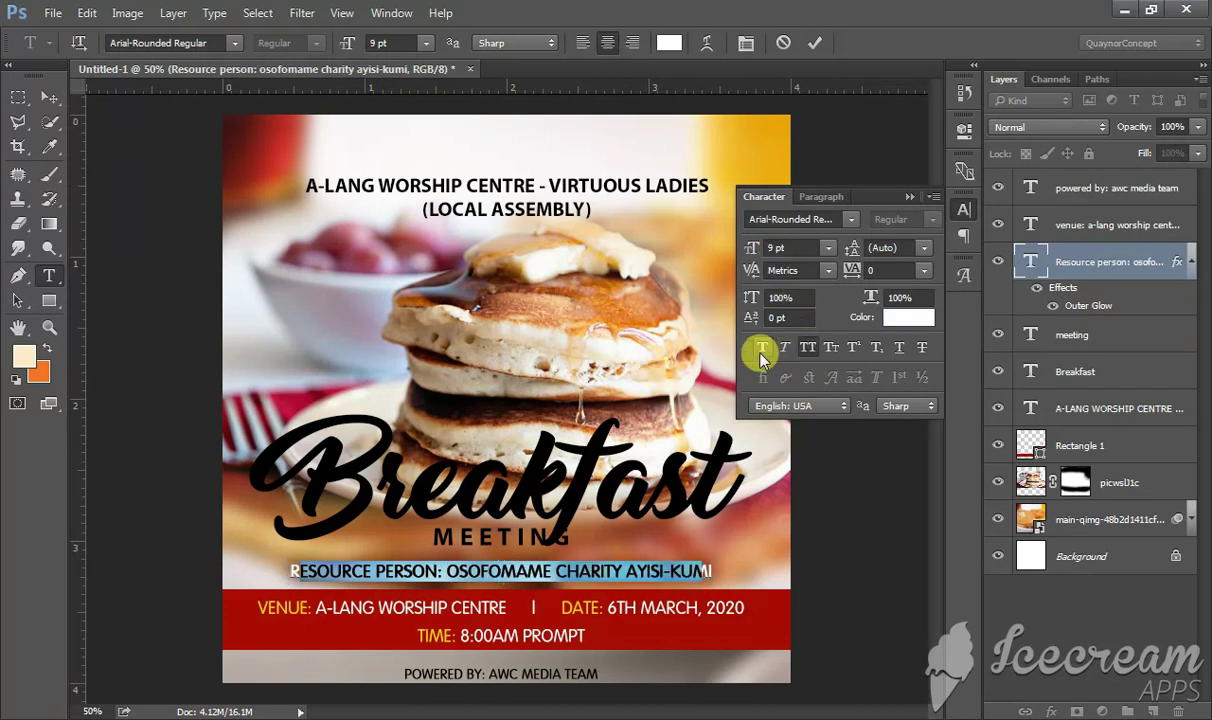
{"action": "left_click", "coordinate": [855, 270]}
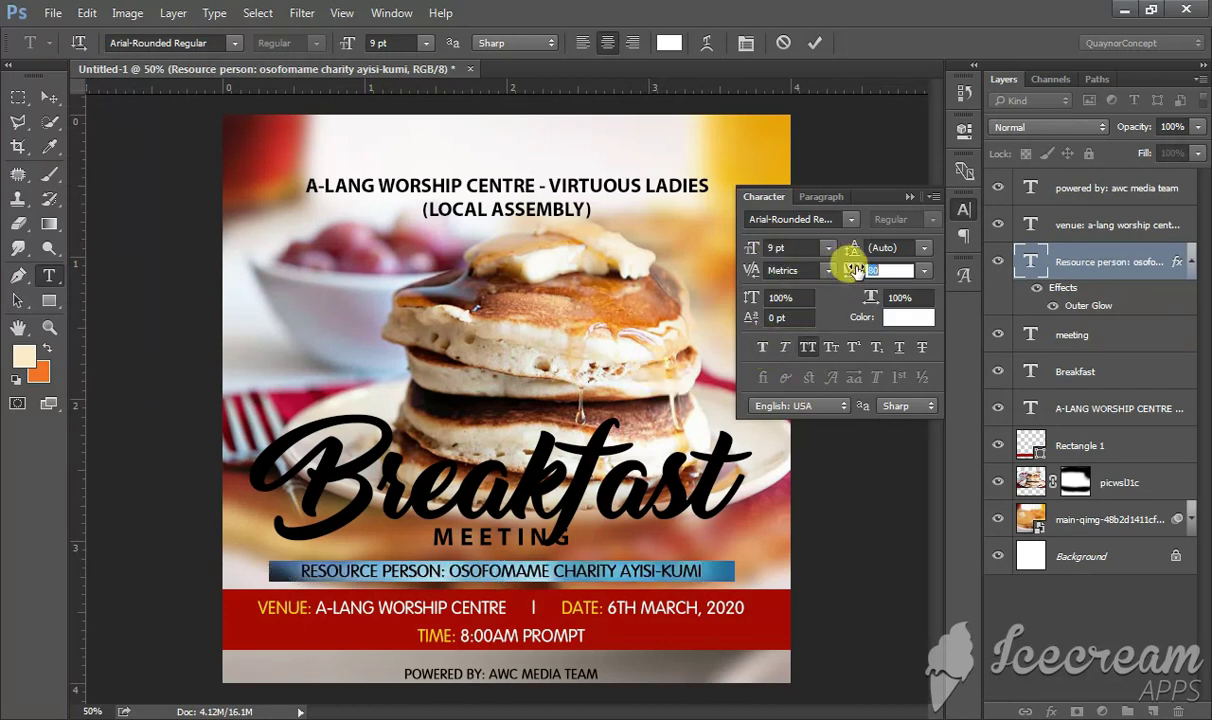
{"action": "key", "text": "Return"}
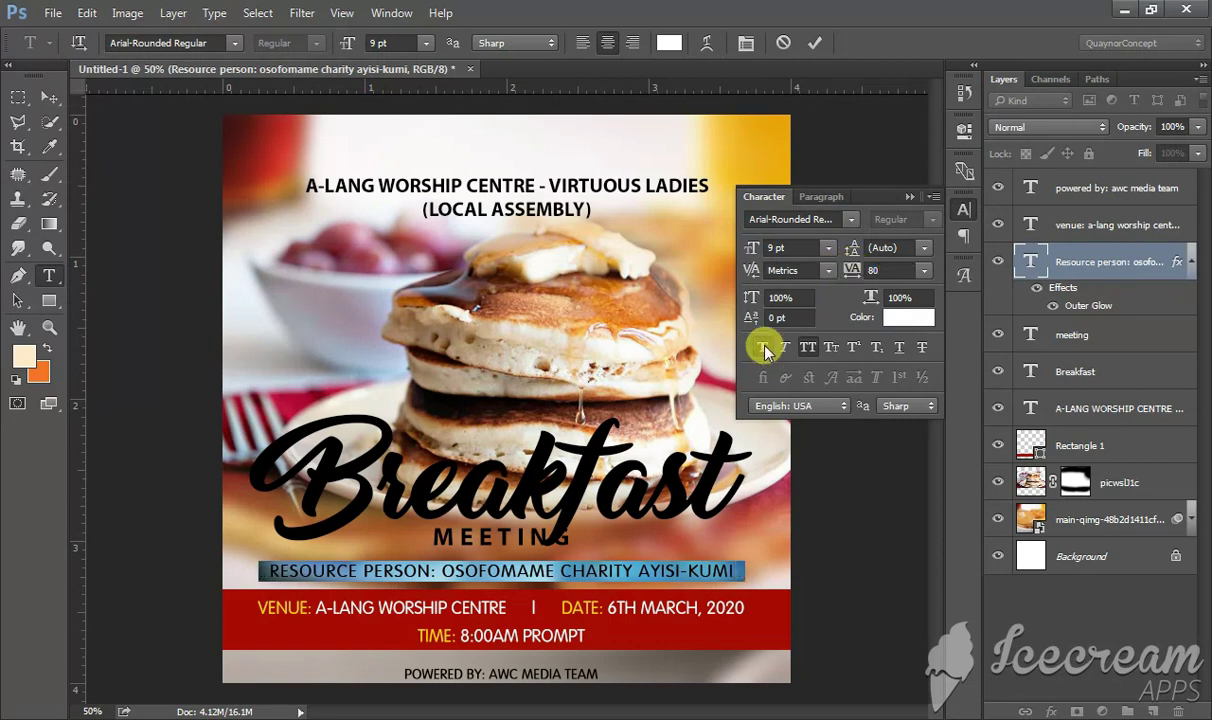
{"action": "left_click", "coordinate": [763, 347]}
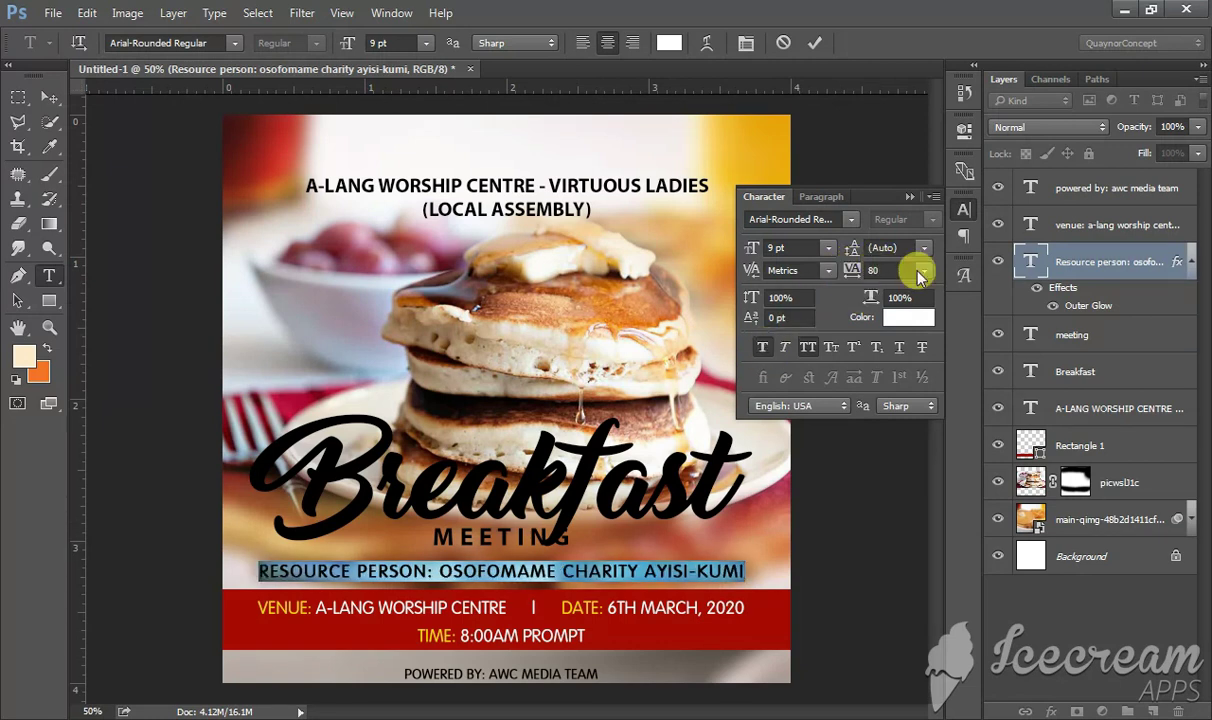
{"action": "left_click", "coordinate": [920, 271]}
{"action": "left_click", "coordinate": [902, 476]}
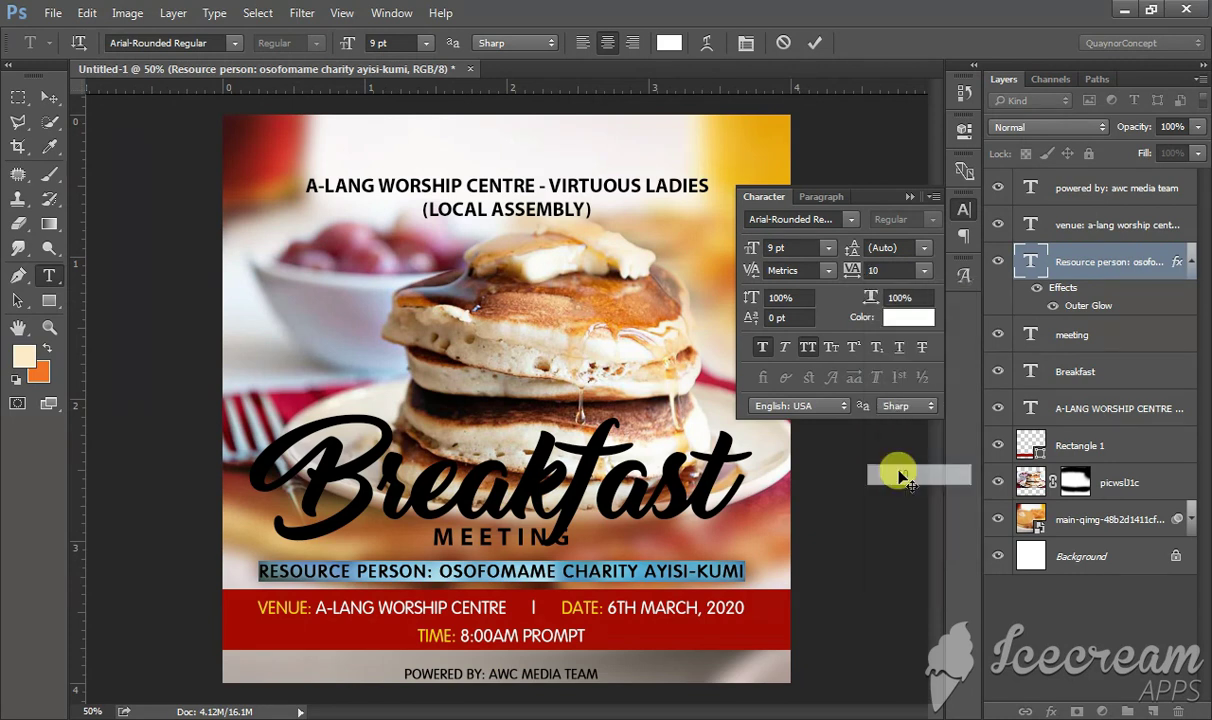
Set the resource person line to 8 pt with tracking 50 and commit the edit.
{"action": "left_click", "coordinate": [785, 242]}
{"action": "type", "text": "8"}
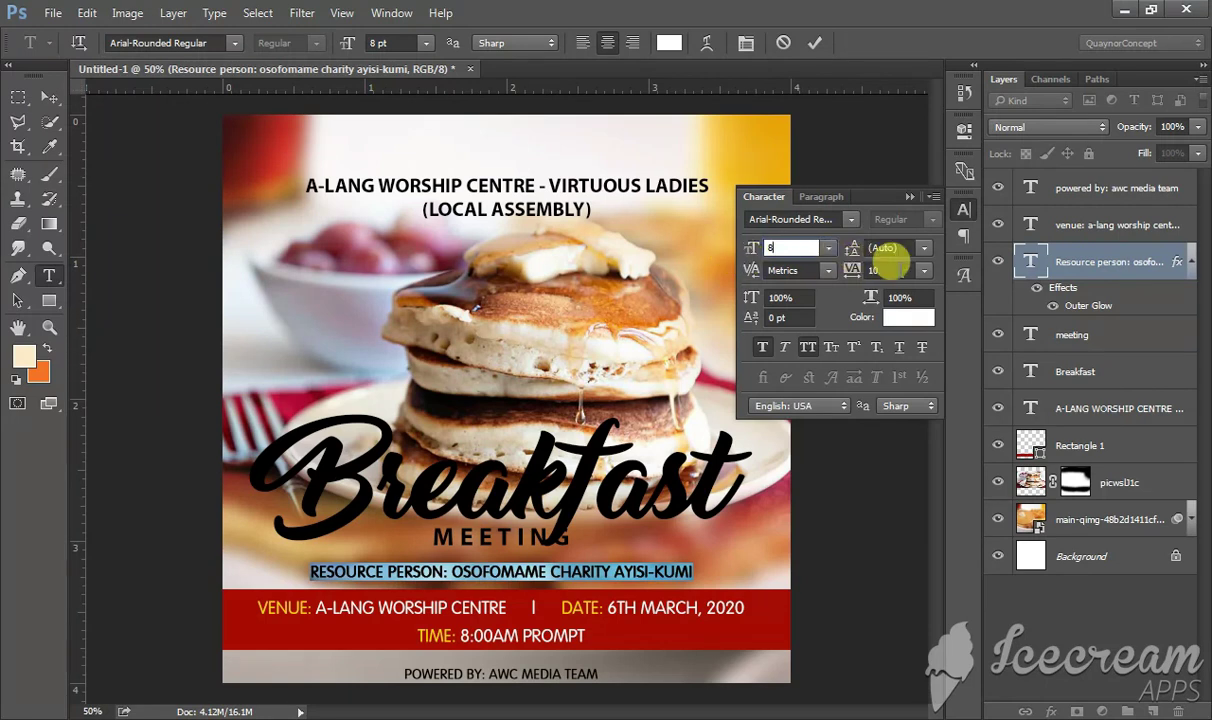
{"action": "left_click", "coordinate": [922, 271]}
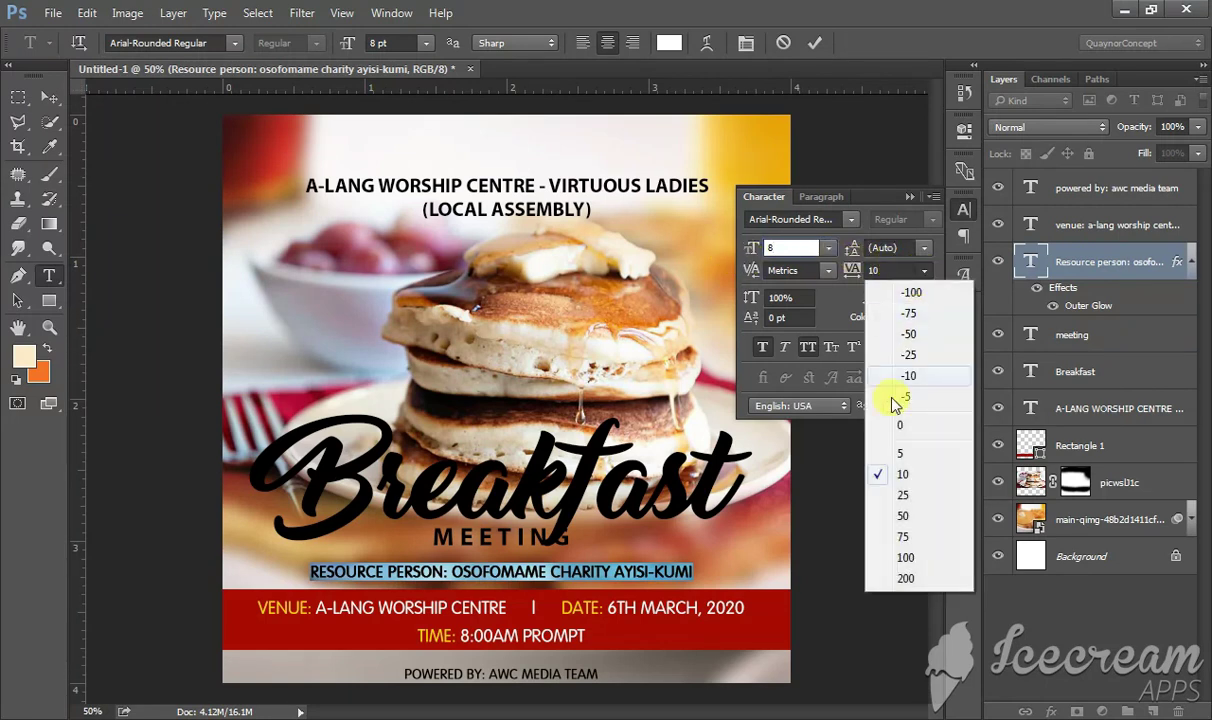
{"action": "left_click", "coordinate": [901, 496]}
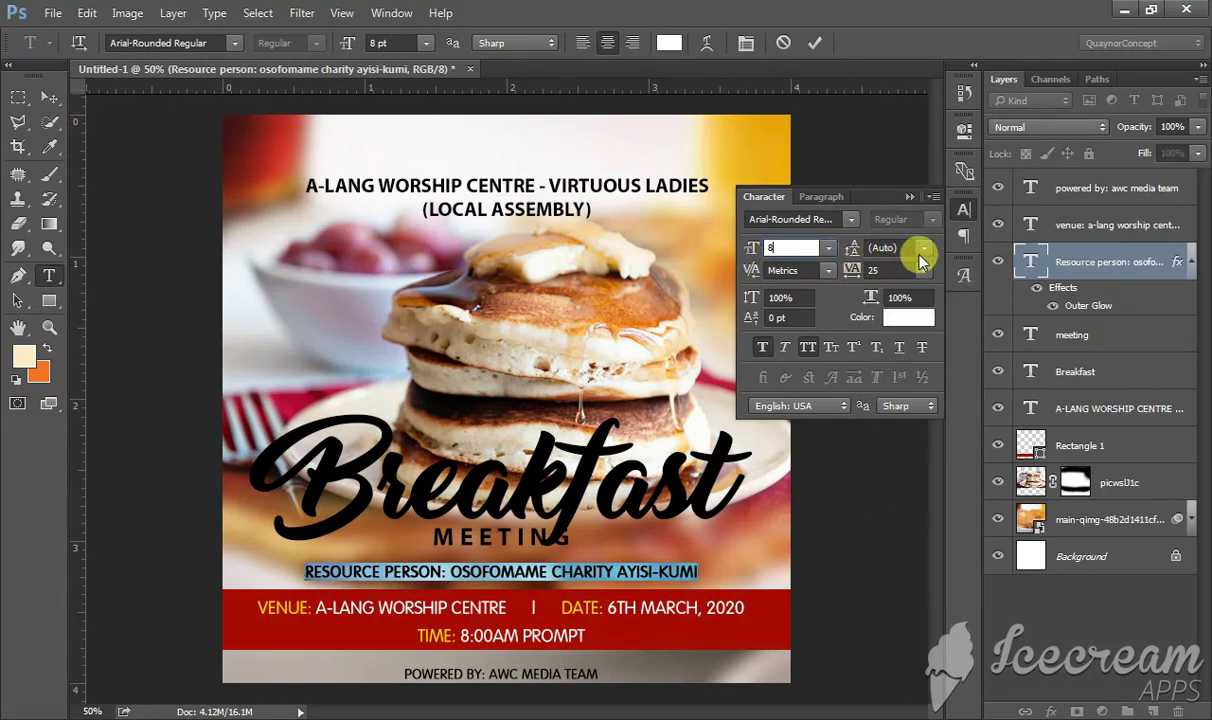
{"action": "left_click", "coordinate": [922, 270]}
{"action": "left_click", "coordinate": [897, 517]}
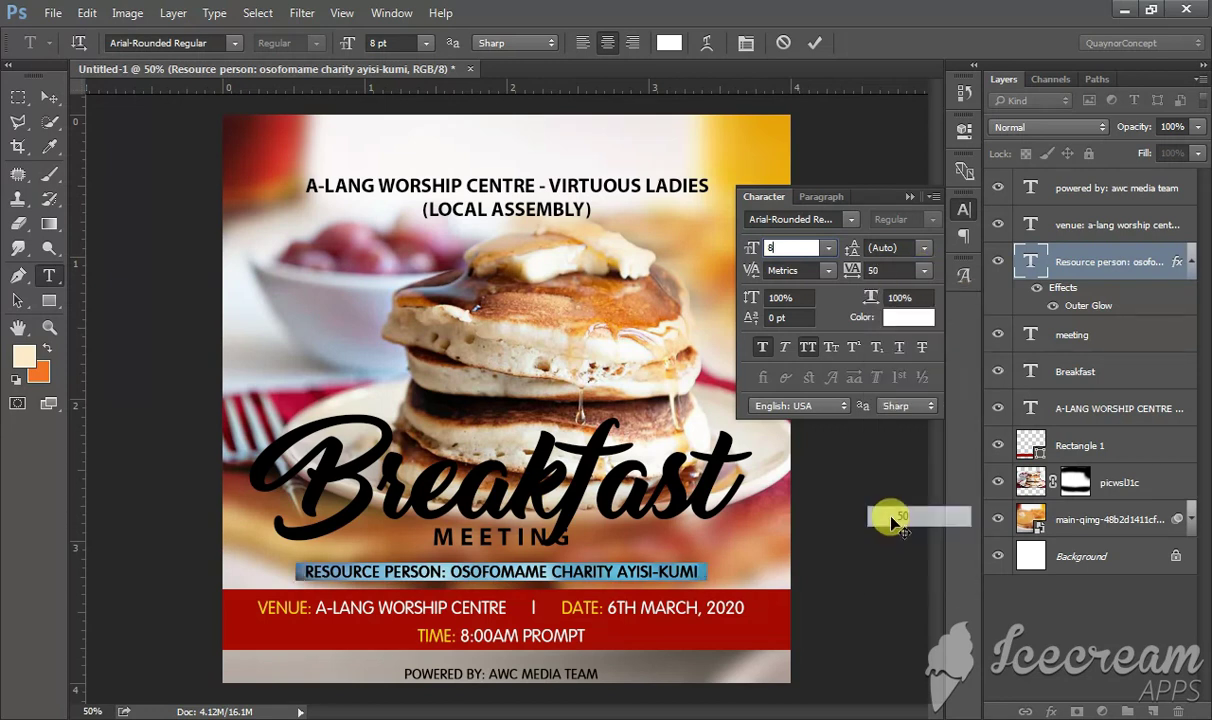
{"action": "left_click", "coordinate": [815, 42]}
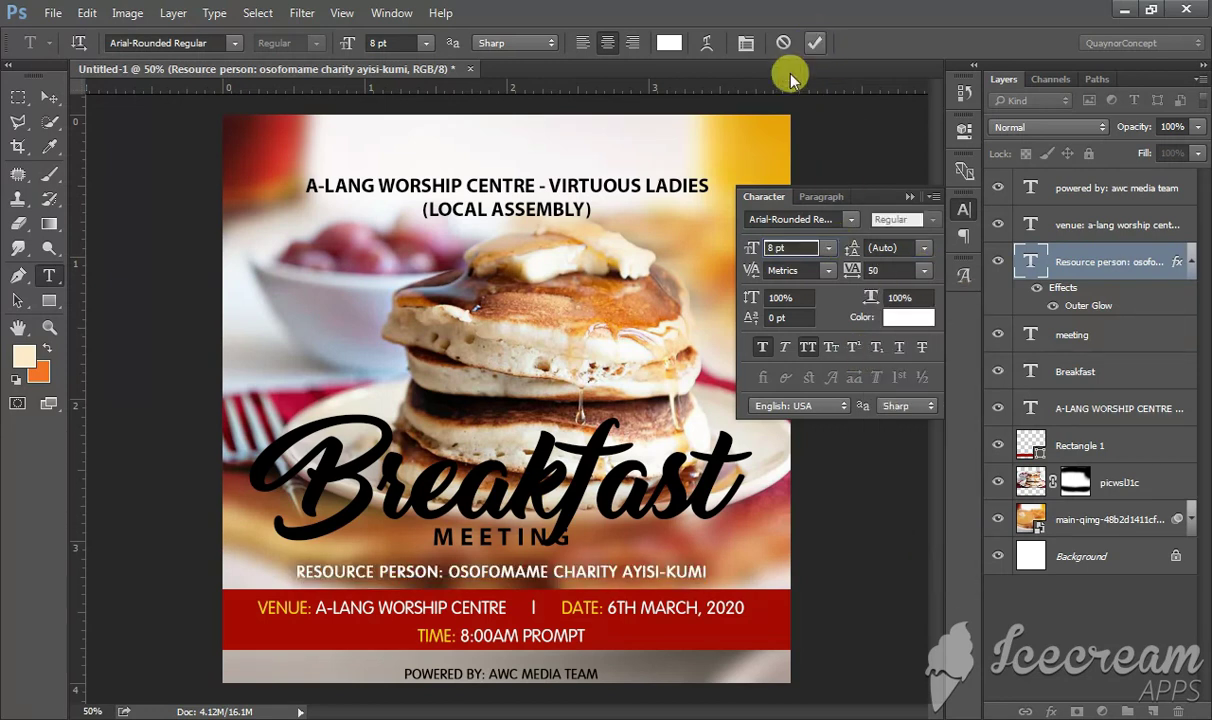
{"action": "left_click", "coordinate": [45, 100]}
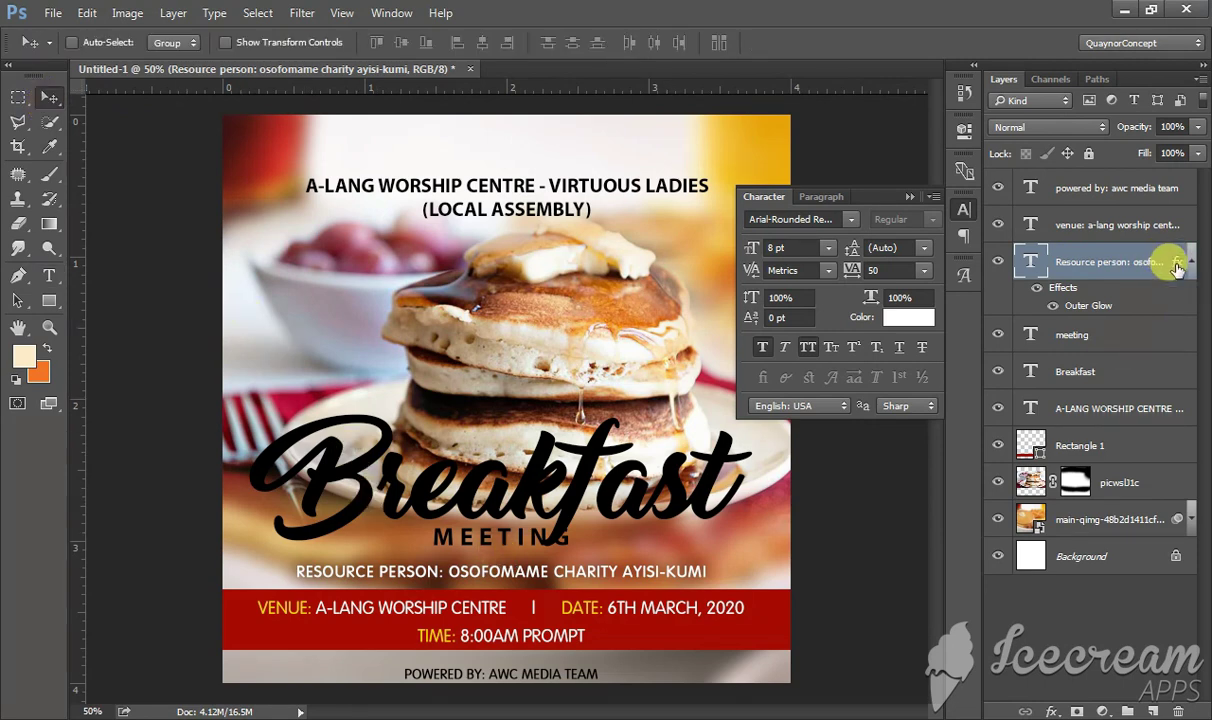
Recolour the resource line's outer glow black, with 2% spread and 72% opacity.
{"action": "double_click", "coordinate": [1140, 264]}
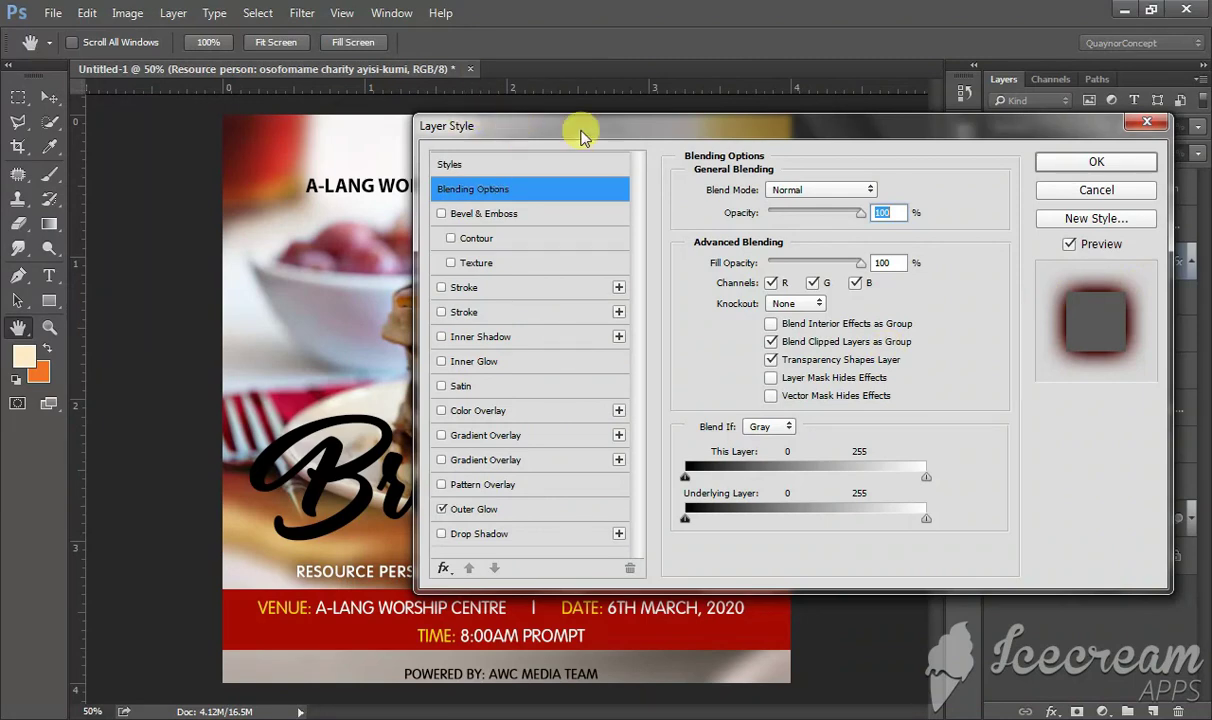
{"action": "left_click_drag", "start_coordinate": [550, 125], "coordinate": [757, 120]}
{"action": "left_click", "coordinate": [735, 490]}
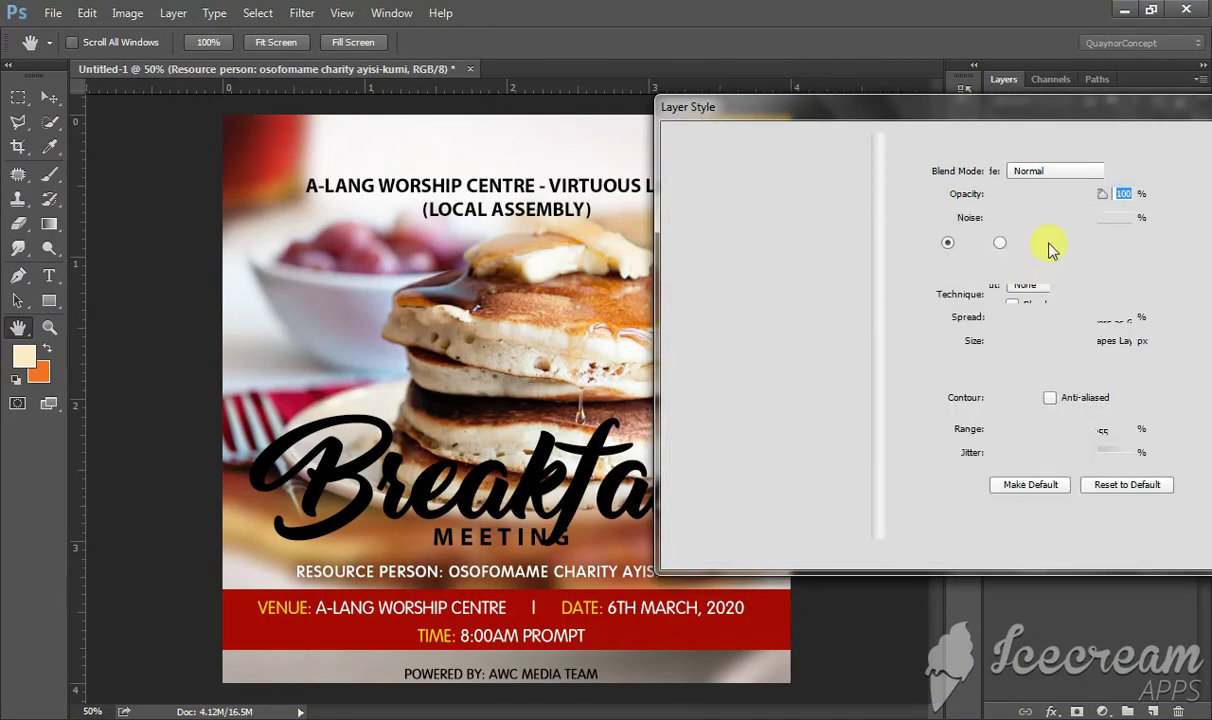
{"action": "left_click", "coordinate": [970, 245]}
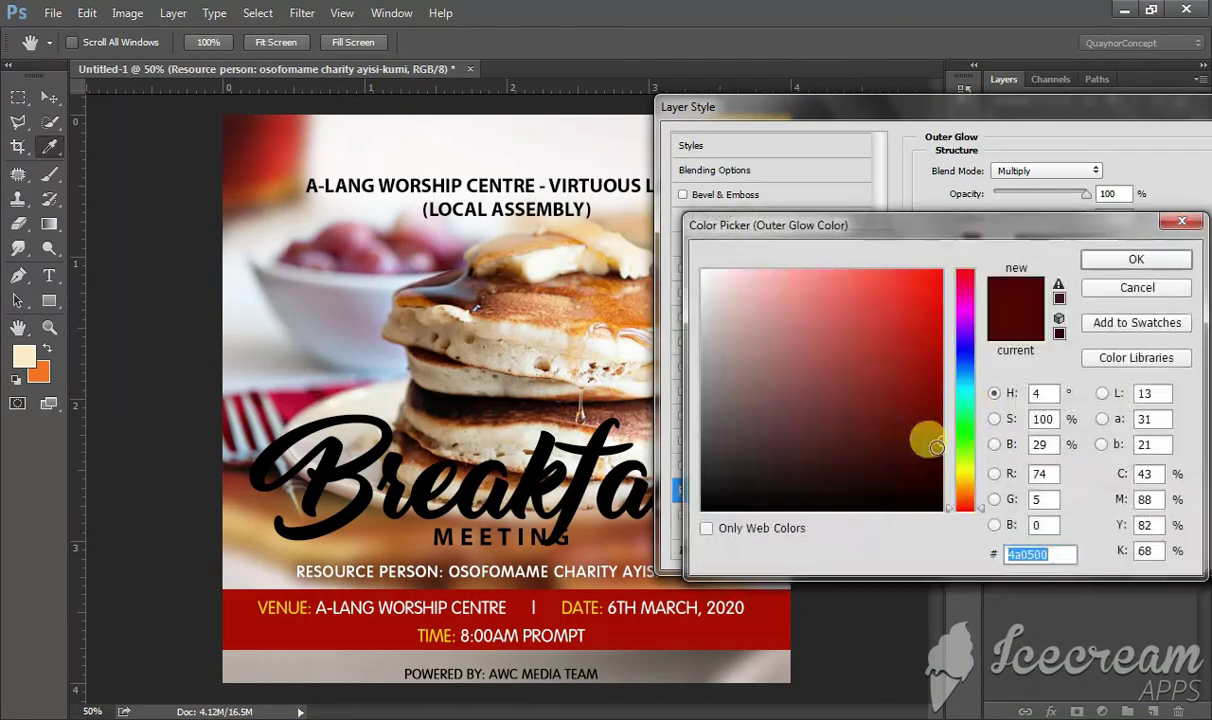
{"action": "left_click_drag", "start_coordinate": [928, 433], "coordinate": [944, 510]}
{"action": "left_click", "coordinate": [1106, 272]}
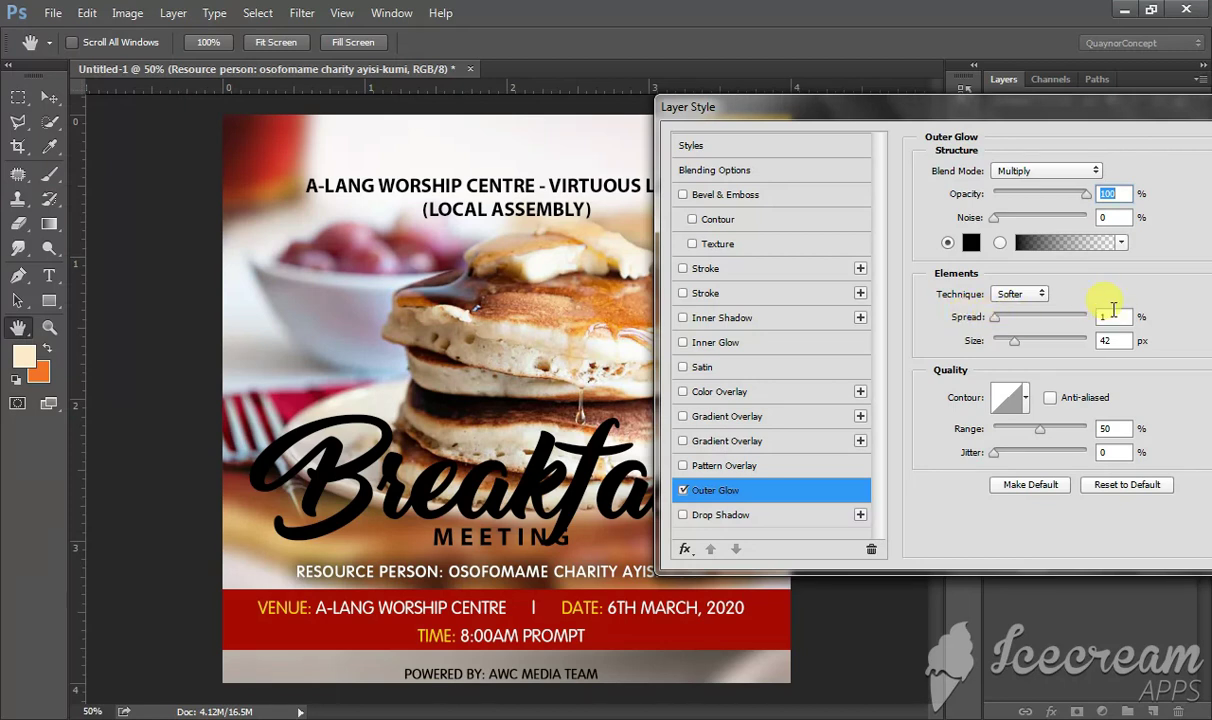
{"action": "left_click", "coordinate": [1112, 314]}
{"action": "type", "text": "2"}
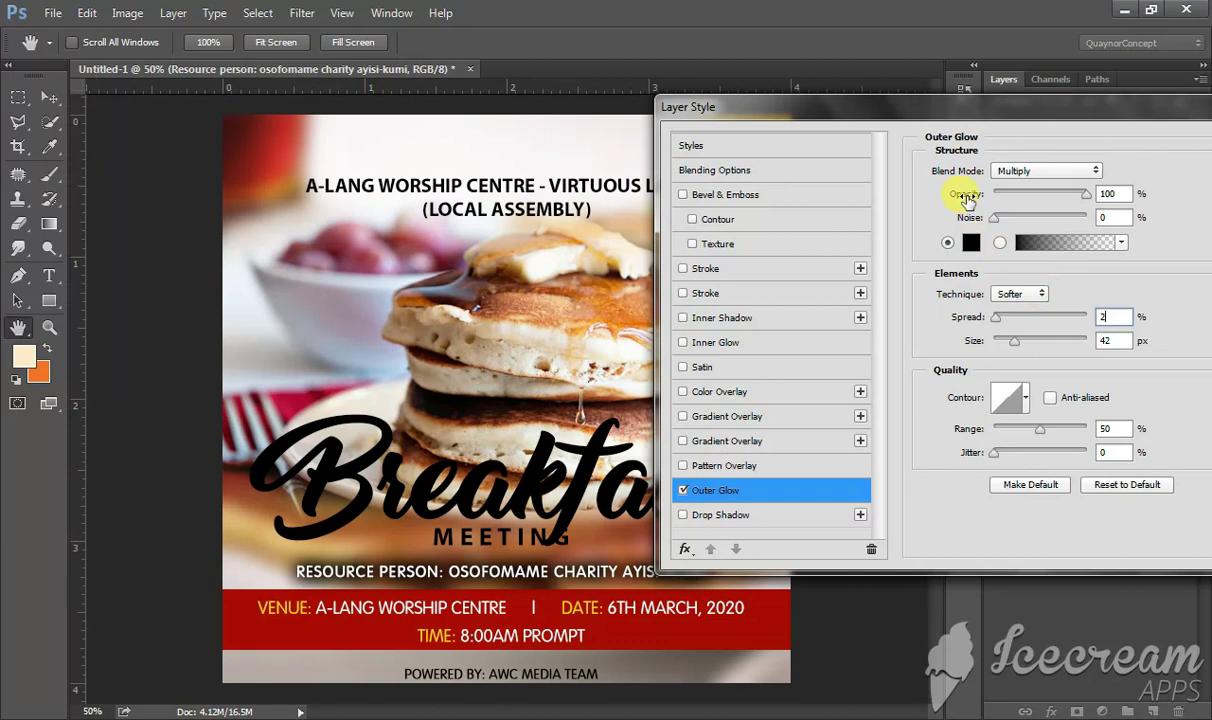
{"action": "left_click_drag", "start_coordinate": [968, 199], "coordinate": [955, 199]}
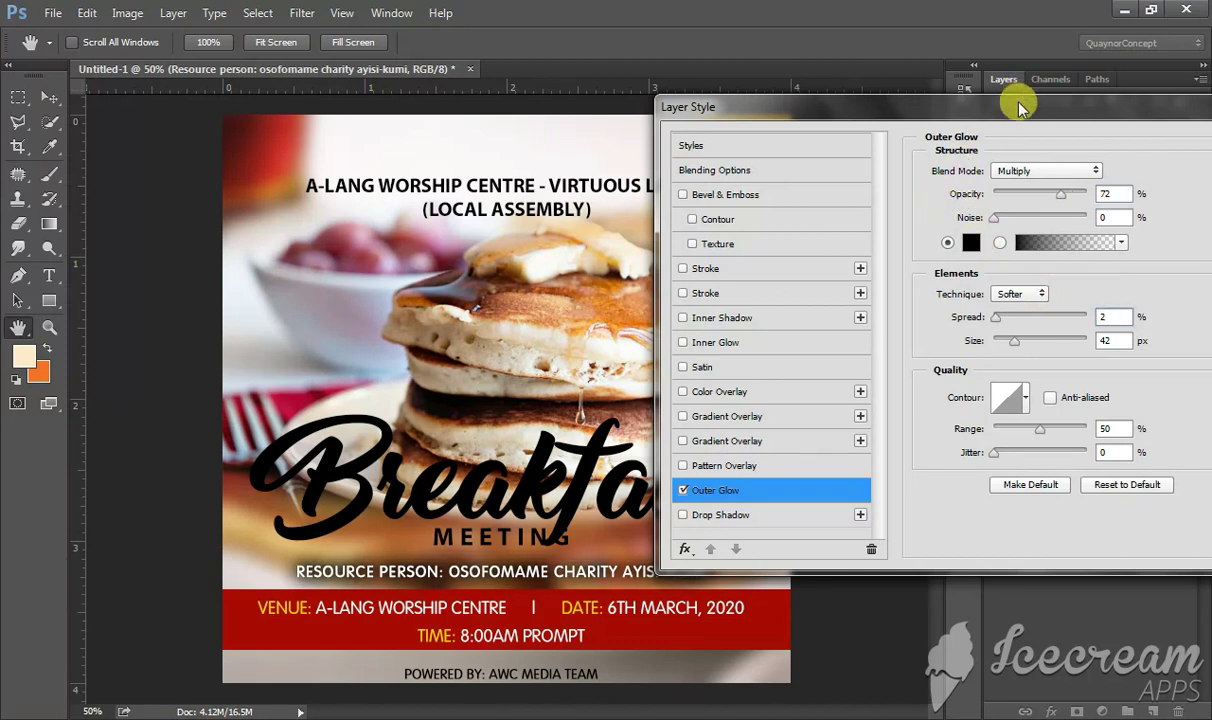
{"action": "left_click_drag", "start_coordinate": [965, 106], "coordinate": [786, 119]}
{"action": "left_click", "coordinate": [1153, 160]}
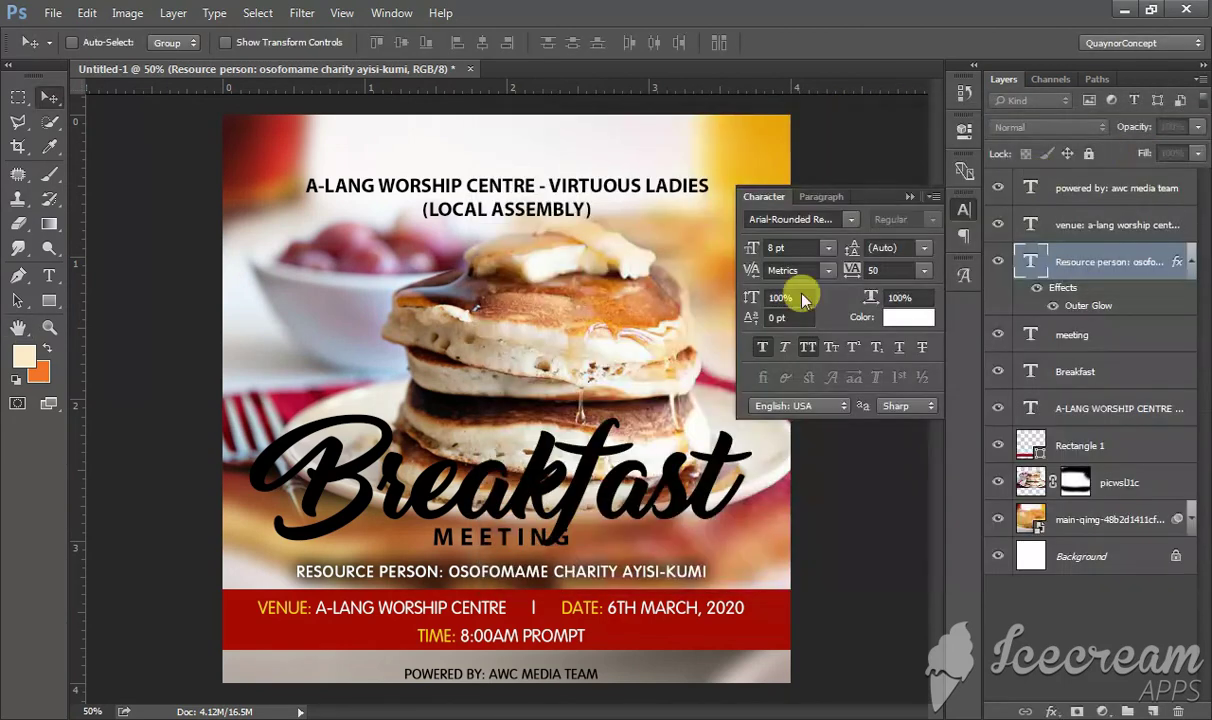
Duplicate Rectangle 1, move the copy behind MEETING and scale it to about half.
{"action": "left_click", "coordinate": [771, 630], "text": "ctrl"}
{"action": "left_click_drag", "start_coordinate": [1130, 447], "coordinate": [1153, 710]}
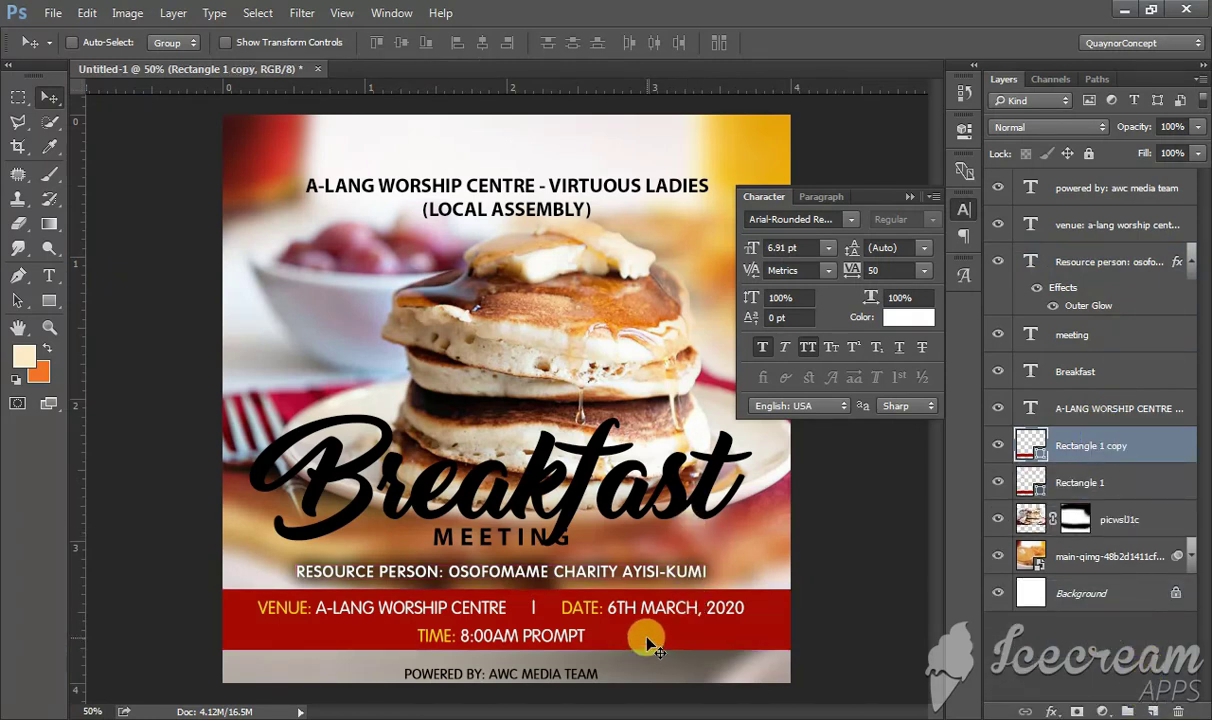
{"action": "left_click_drag", "start_coordinate": [646, 643], "coordinate": [645, 566]}
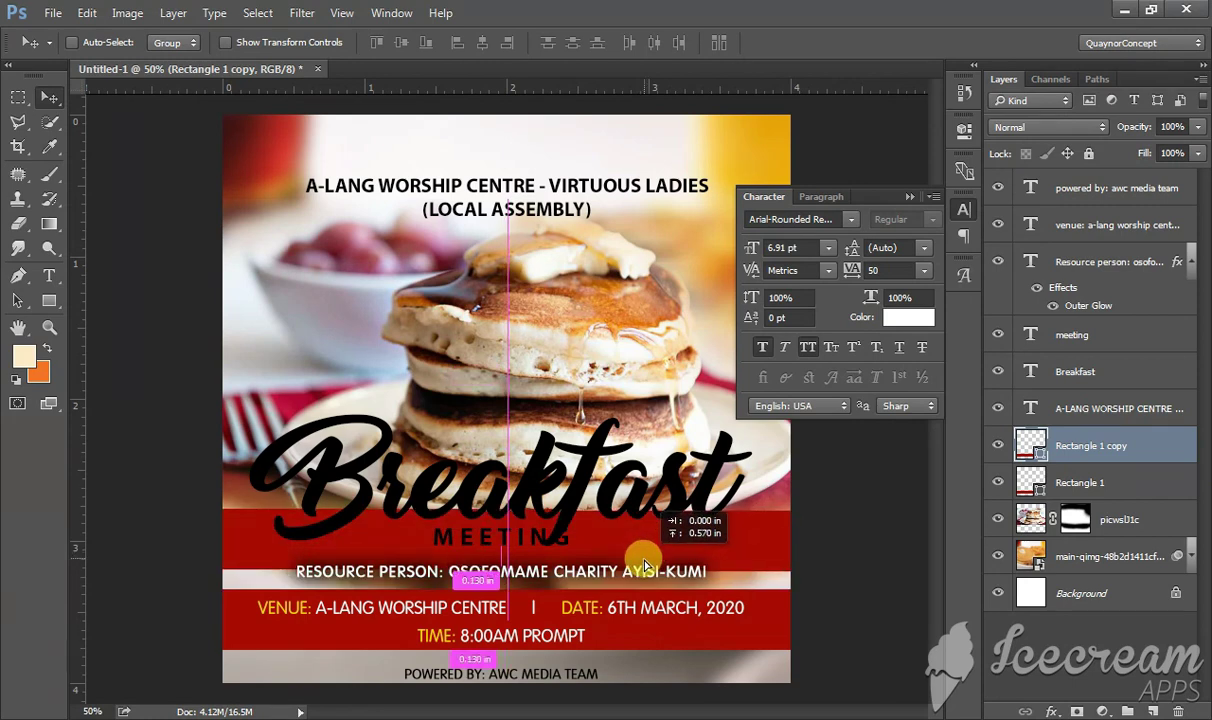
{"action": "key", "text": "ctrl+t"}
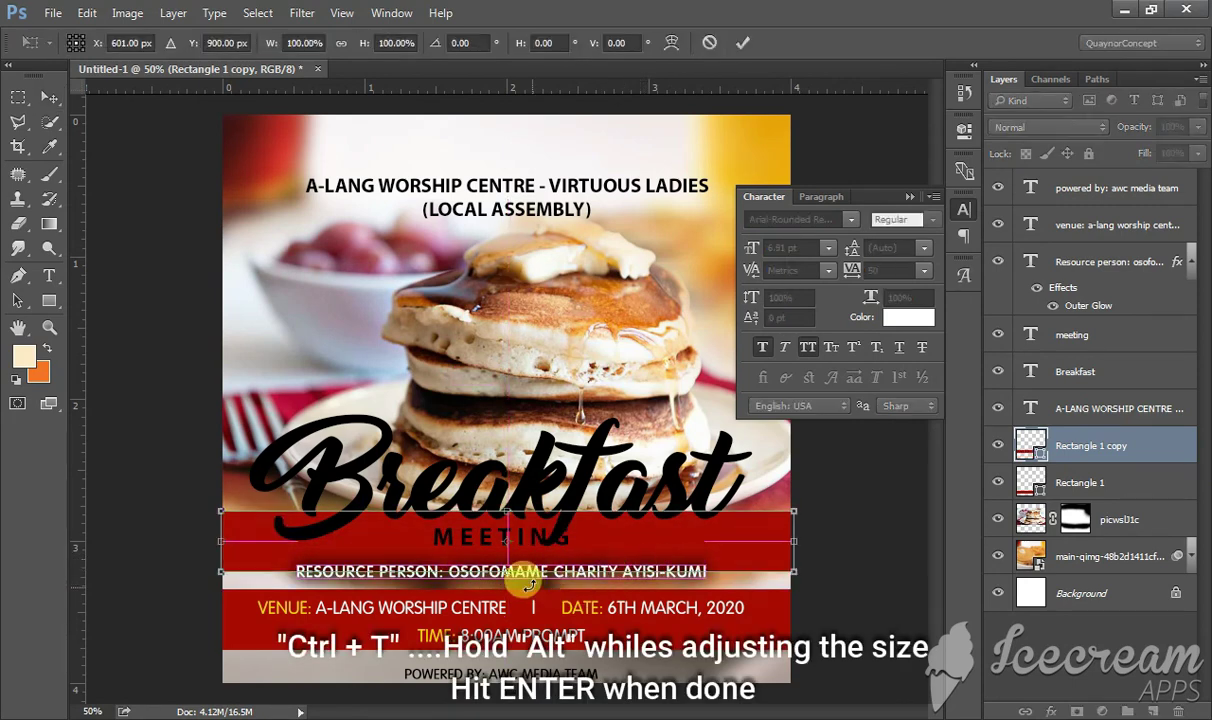
{"action": "left_click_drag", "start_coordinate": [791, 568], "coordinate": [641, 558]}
Nudge the red bar up three pixels, commit it, and dismiss the path error.
{"action": "key", "text": "Up"}
{"action": "key", "text": "Up"}
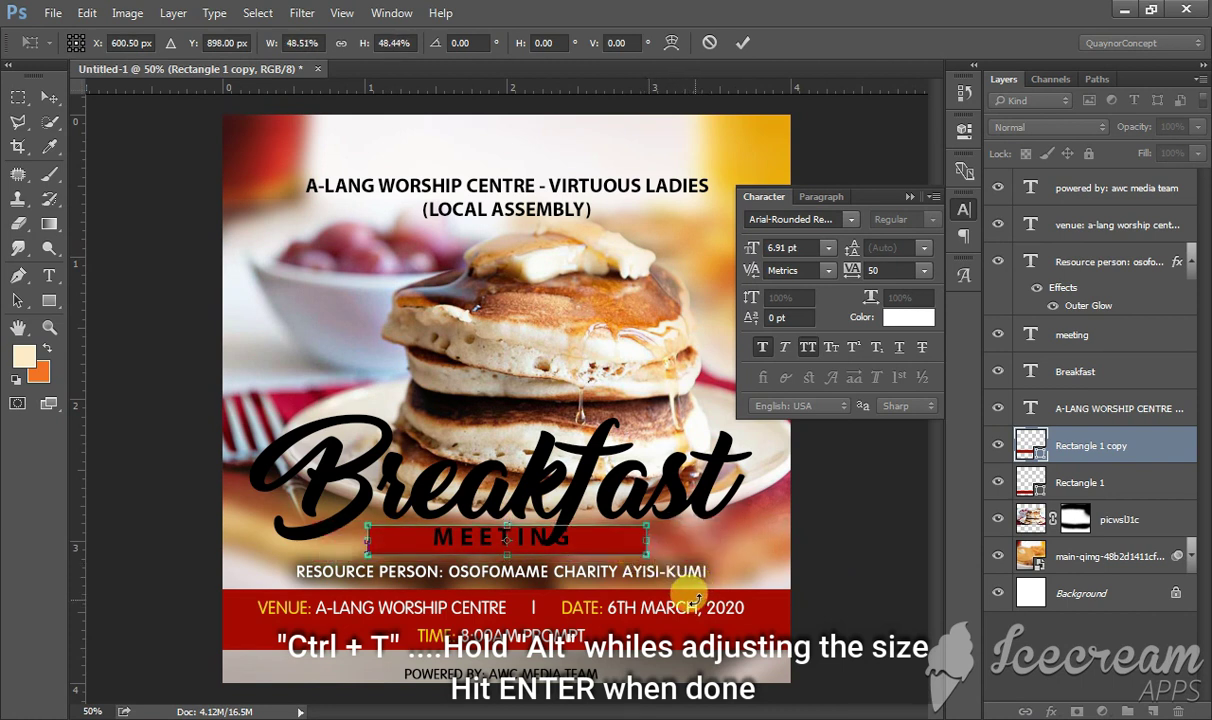
{"action": "key", "text": "Up"}
{"action": "key", "text": "Up"}
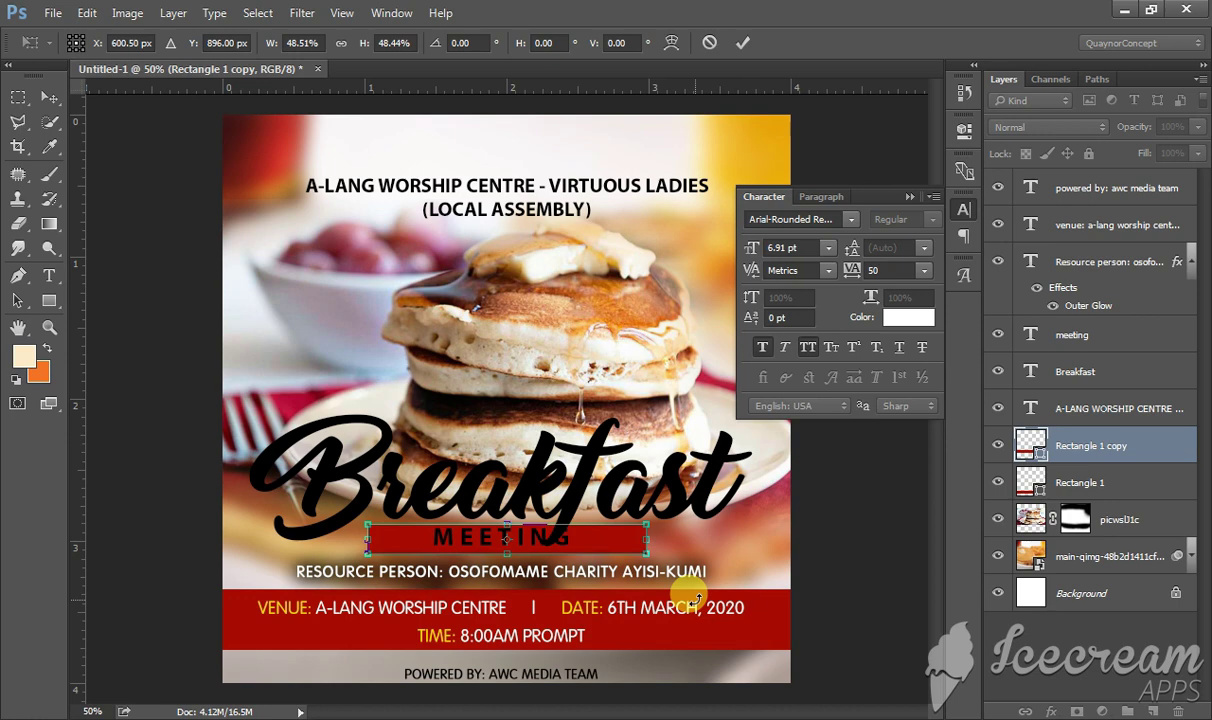
{"action": "key", "text": "Up"}
{"action": "key", "text": "Up"}
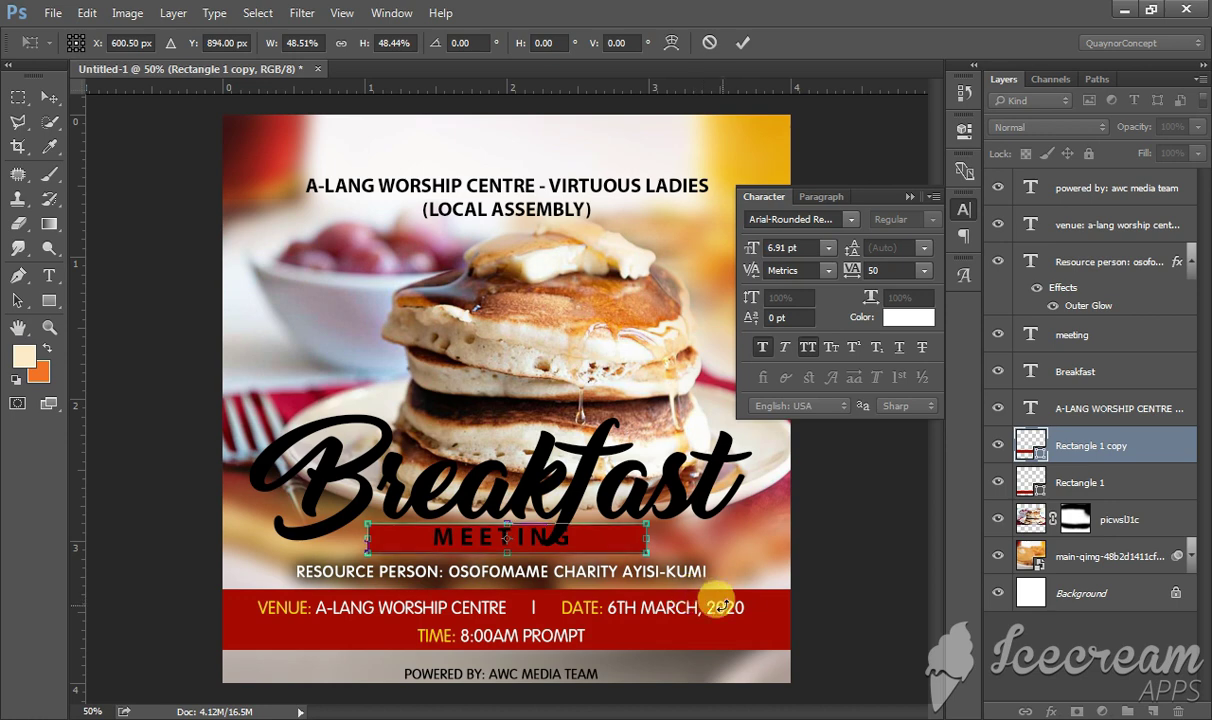
{"action": "key", "text": "Return"}
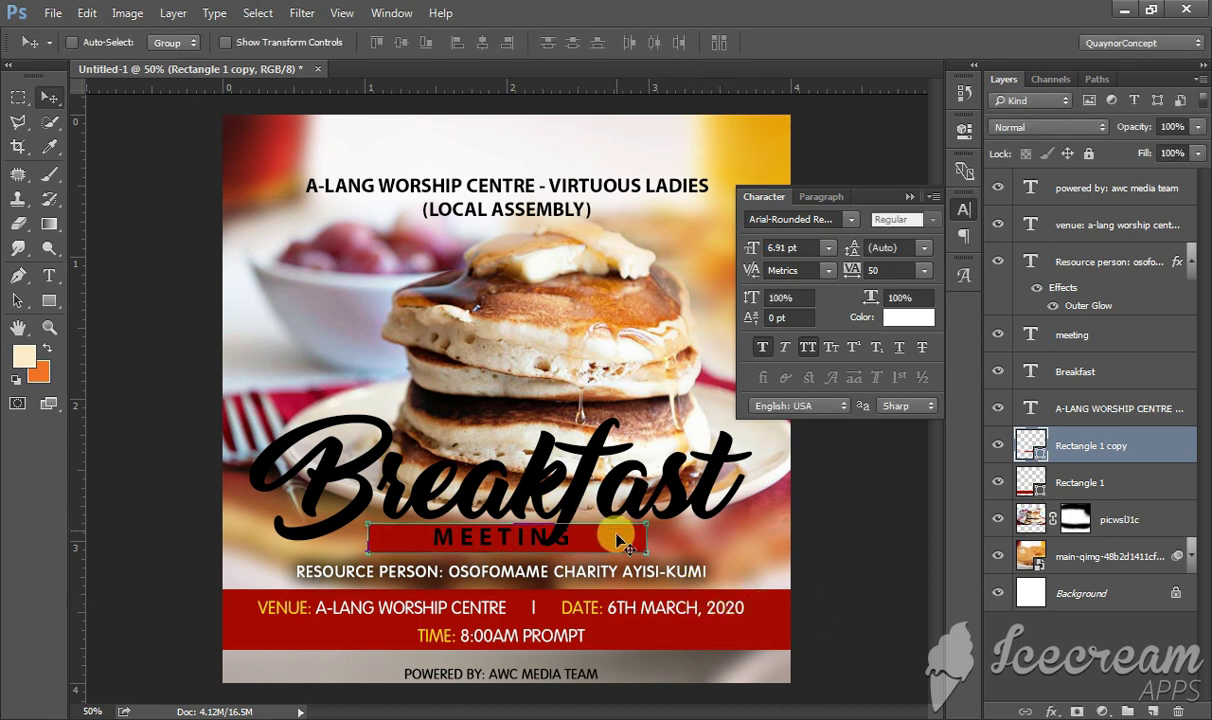
{"action": "key", "text": "ctrl+t"}
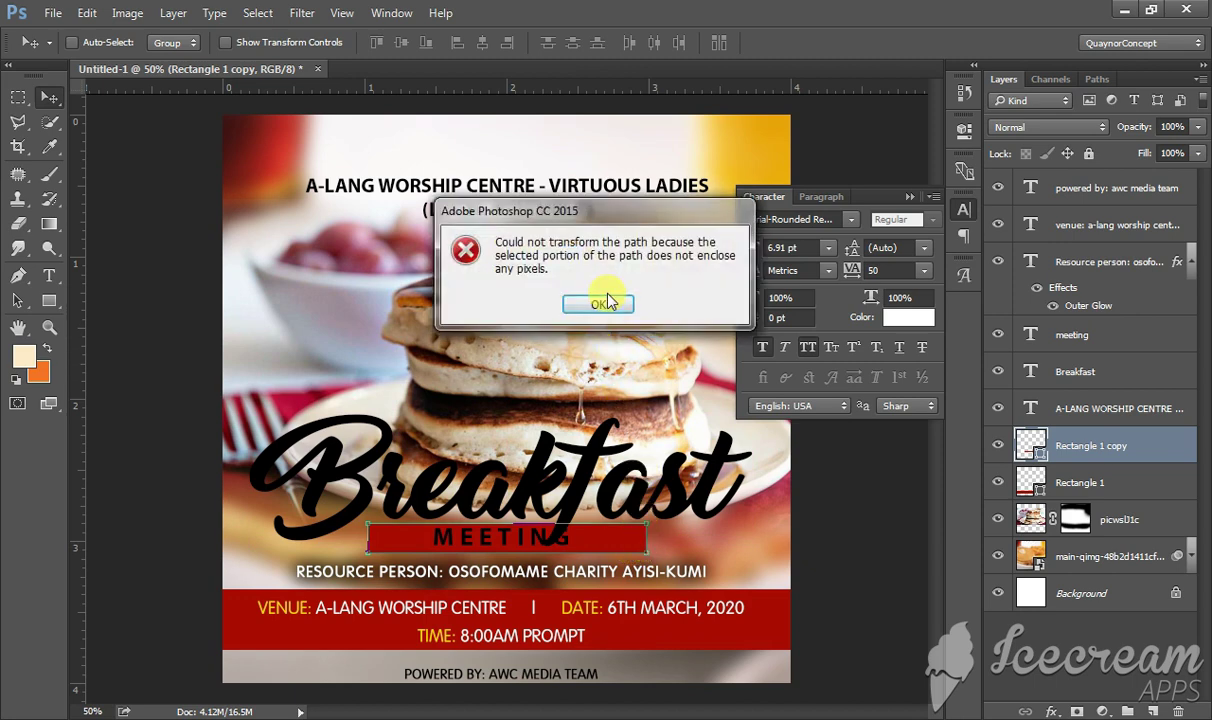
{"action": "left_click", "coordinate": [600, 303]}
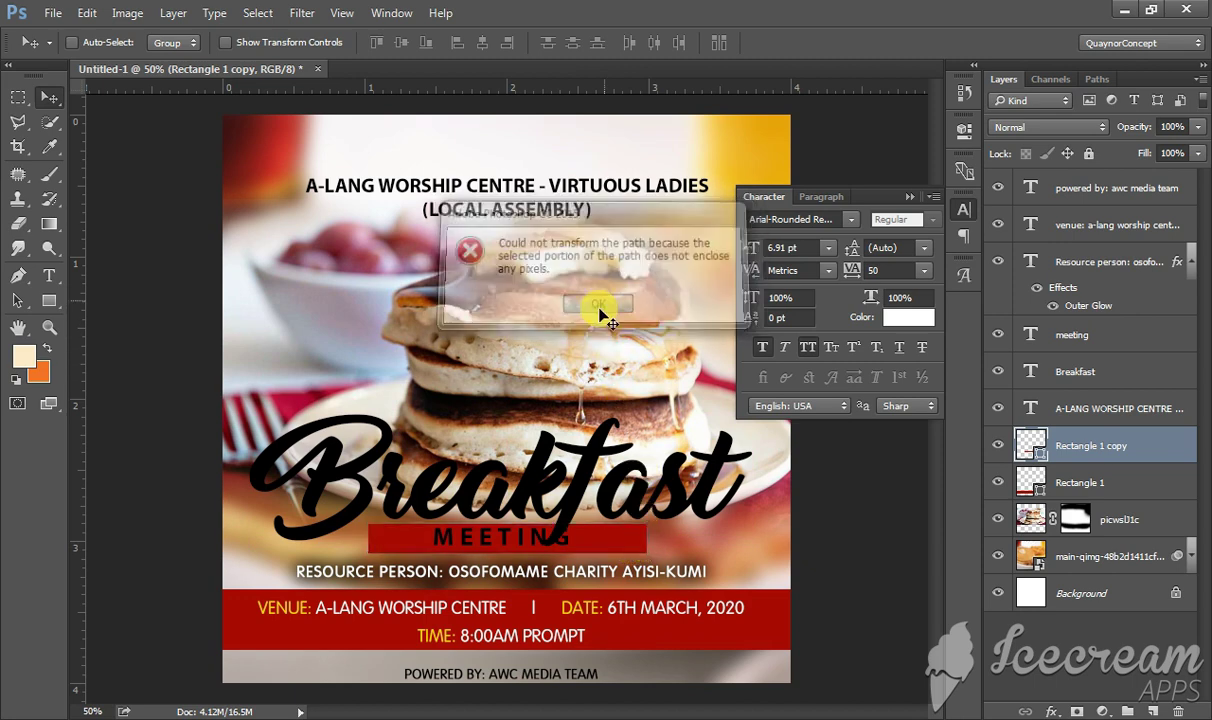
Narrow the red MEETING bar to about 56% width and give it 31 px corners.
{"action": "left_click", "coordinate": [1068, 445]}
{"action": "key", "text": "ctrl+t"}
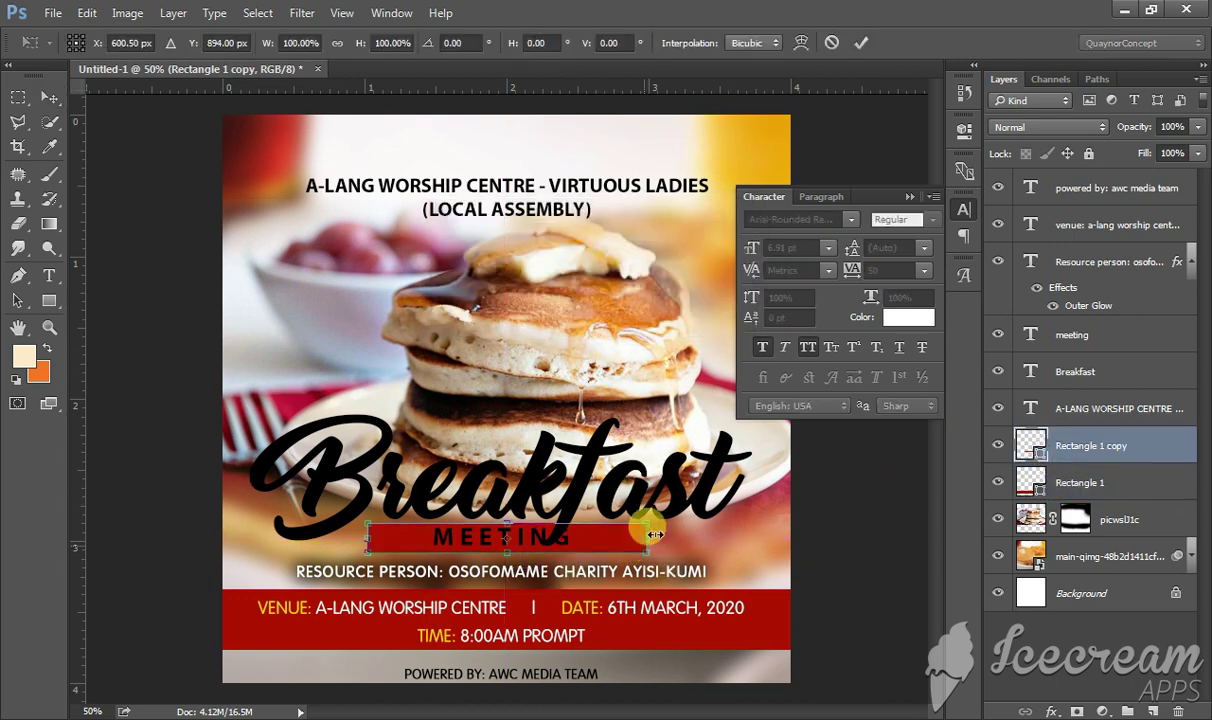
{"action": "left_click_drag", "start_coordinate": [640, 538], "coordinate": [574, 546]}
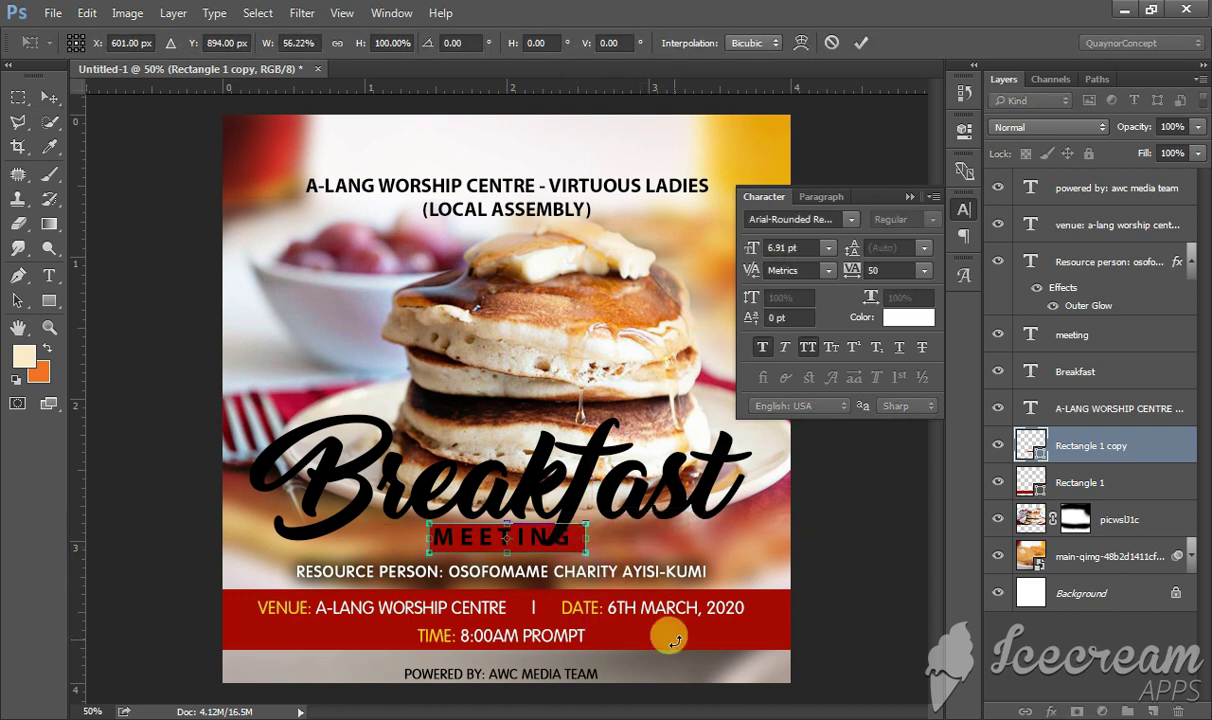
{"action": "key", "text": "Return"}
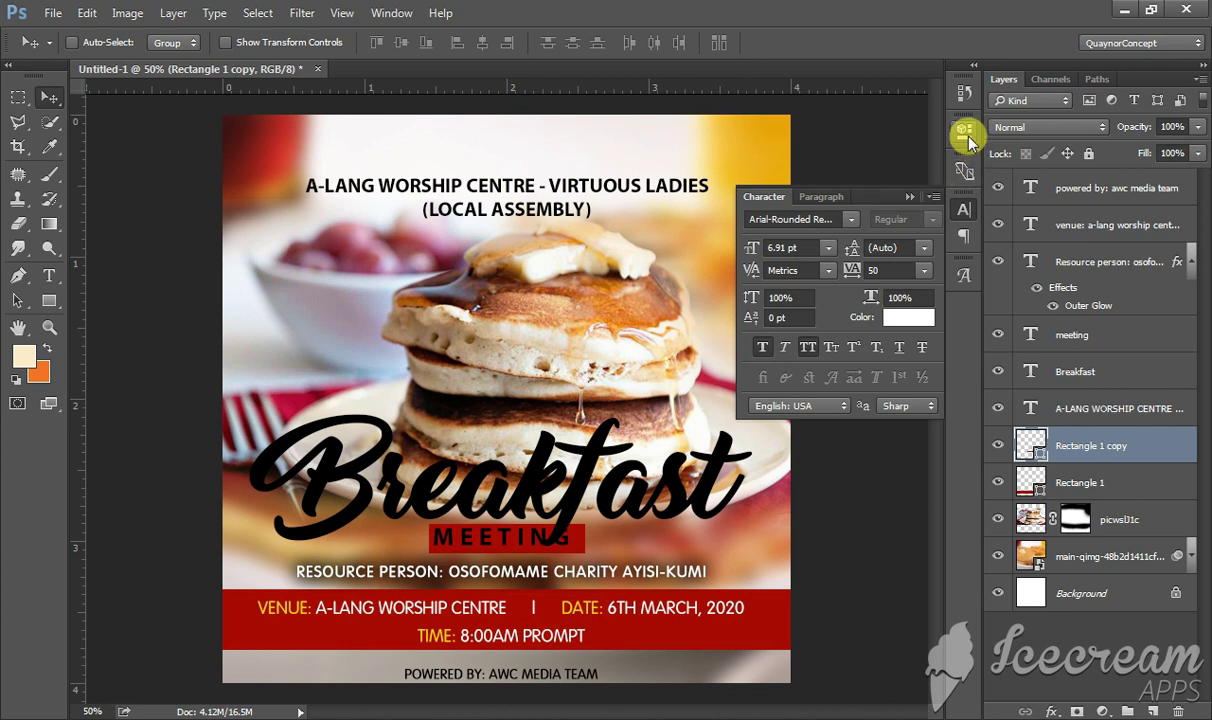
{"action": "left_click", "coordinate": [964, 130]}
{"action": "left_click", "coordinate": [738, 312]}
{"action": "type", "text": "31"}
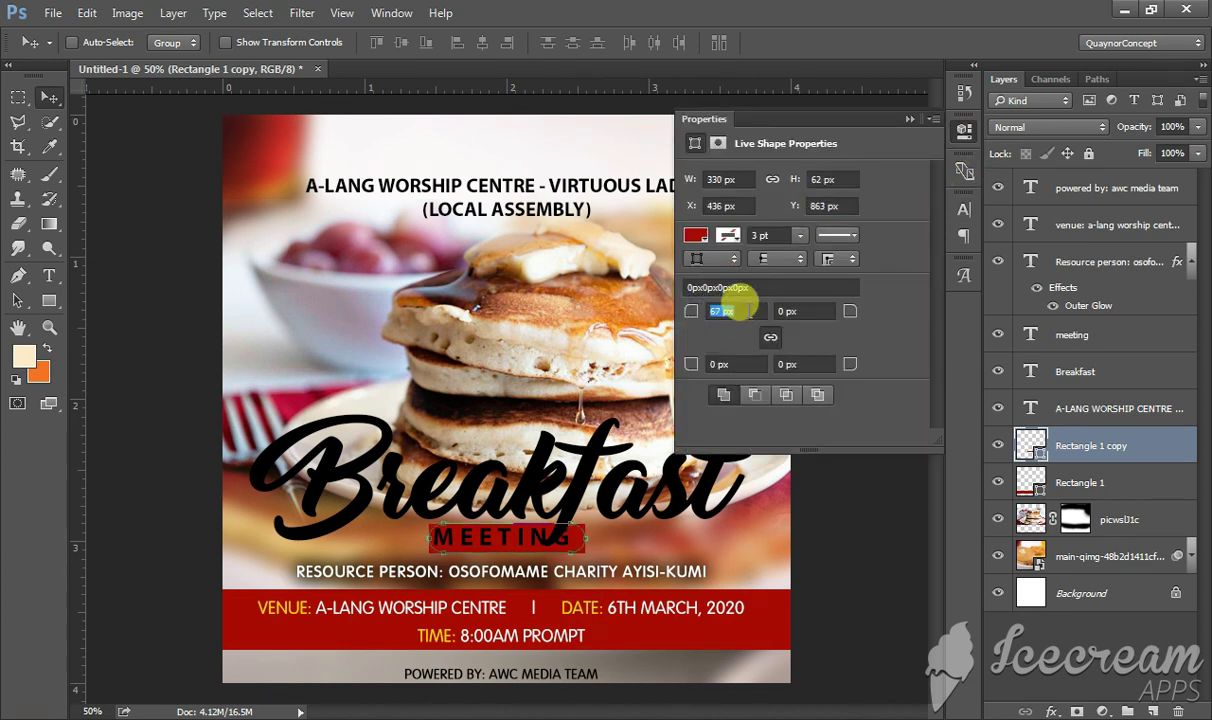
{"action": "key", "text": "Return"}
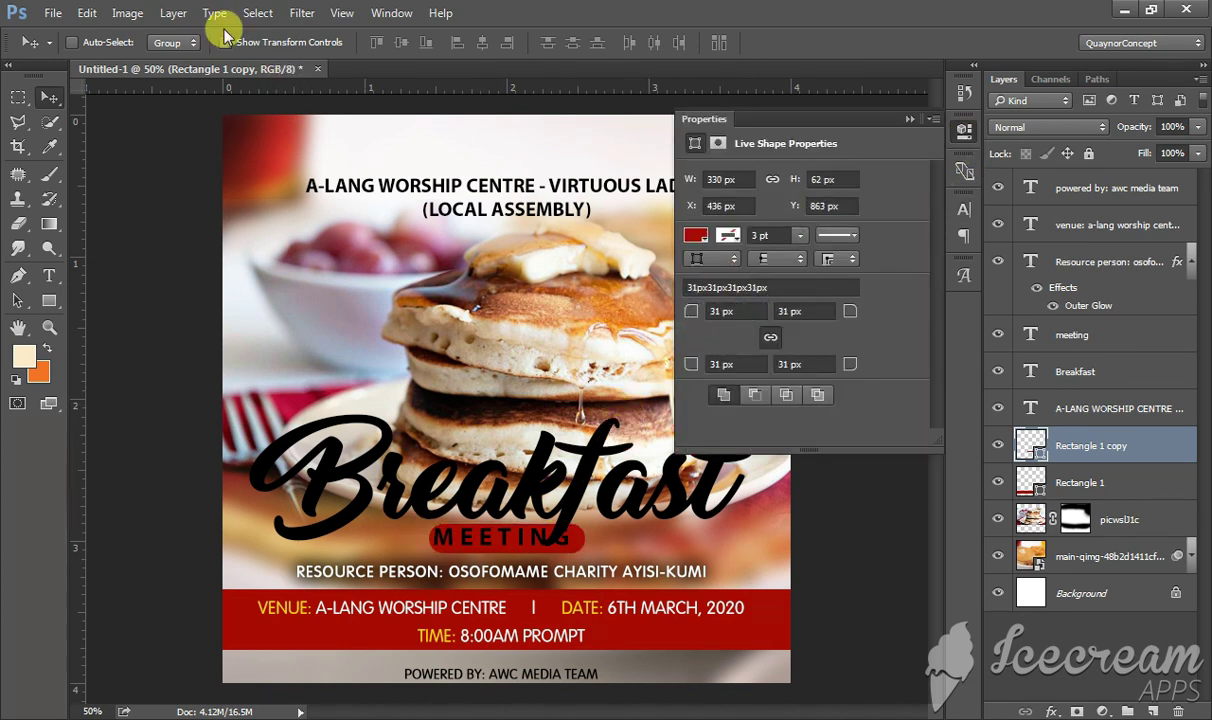
Nudge the bar into place and move its layer above Breakfast.
{"action": "key", "text": "Left"}
{"action": "key", "text": "Left"}
{"action": "key", "text": "Left"}
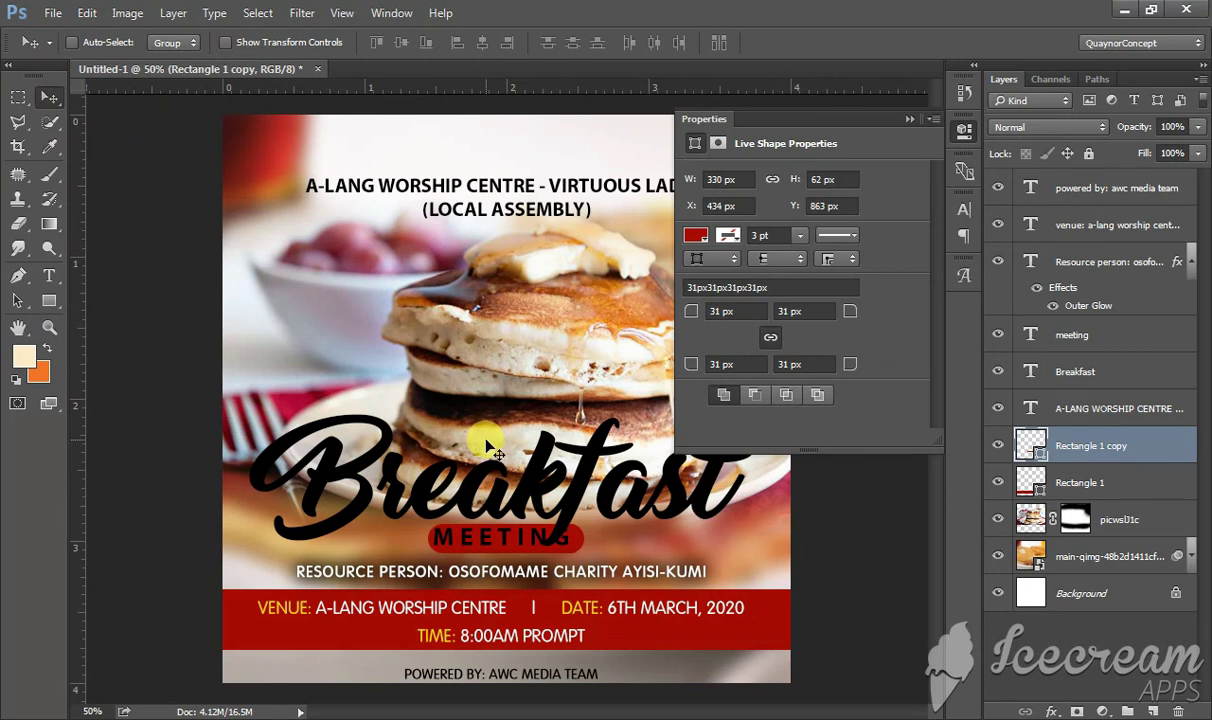
{"action": "key", "text": "Left"}
{"action": "key", "text": "Left"}
{"action": "key", "text": "Left"}
{"action": "key", "text": "Left"}
{"action": "key", "text": "Left"}
{"action": "key", "text": "Left"}
{"action": "key", "text": "Right"}
{"action": "key", "text": "Right"}
{"action": "key", "text": "Up"}
{"action": "key", "text": "Up"}
{"action": "key", "text": "Left"}
{"action": "key", "text": "Left"}
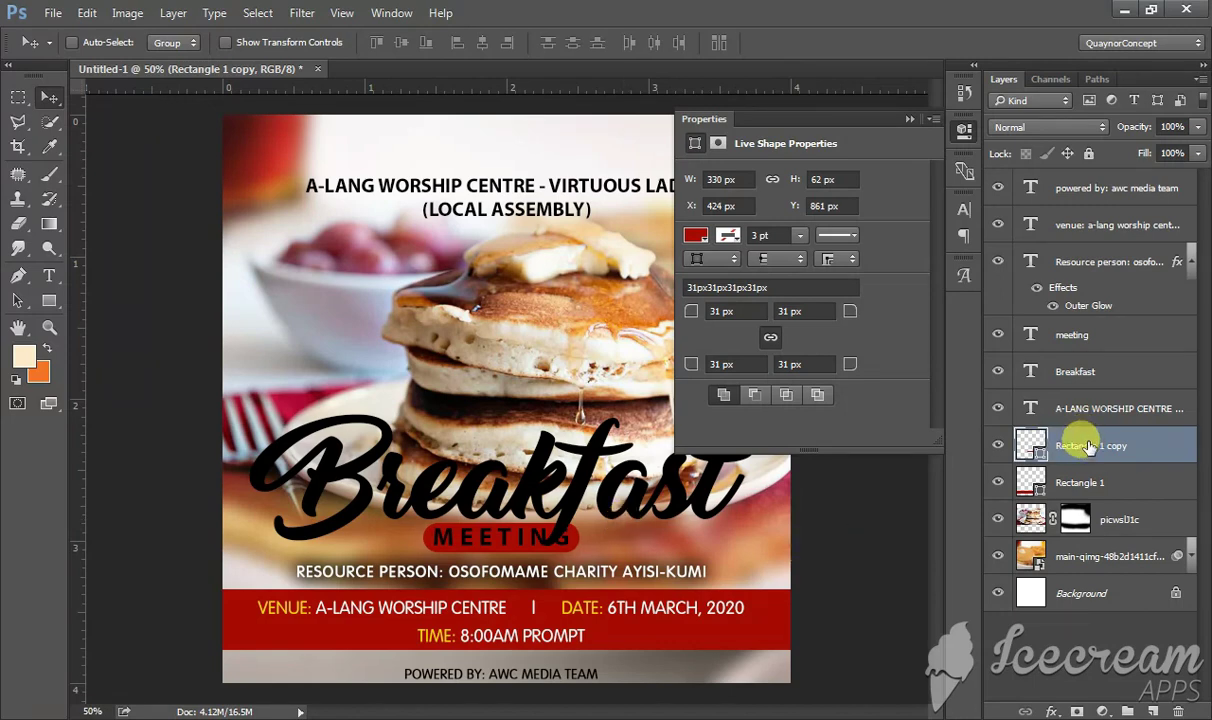
{"action": "left_click_drag", "start_coordinate": [1092, 444], "coordinate": [1060, 387]}
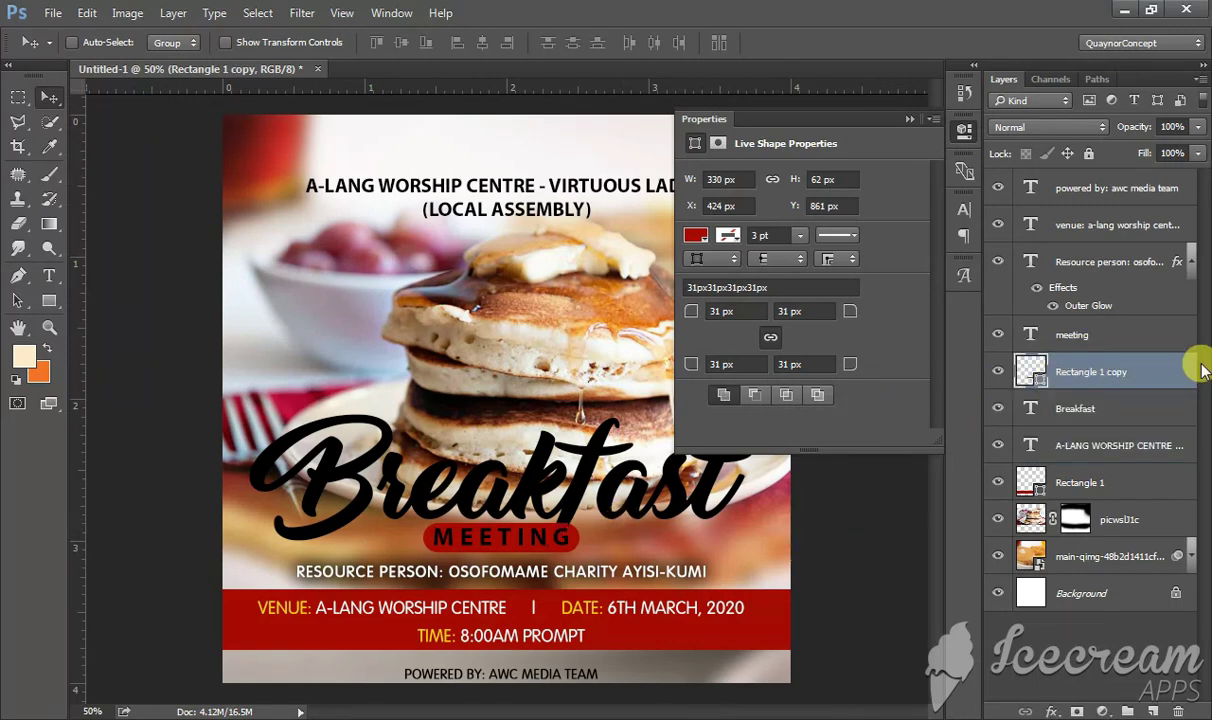
Add Bevel & Emboss with a different gloss contour to the Rectangle 1 copy bar.
{"action": "right_click", "coordinate": [1115, 365]}
{"action": "left_click", "coordinate": [945, 119]}
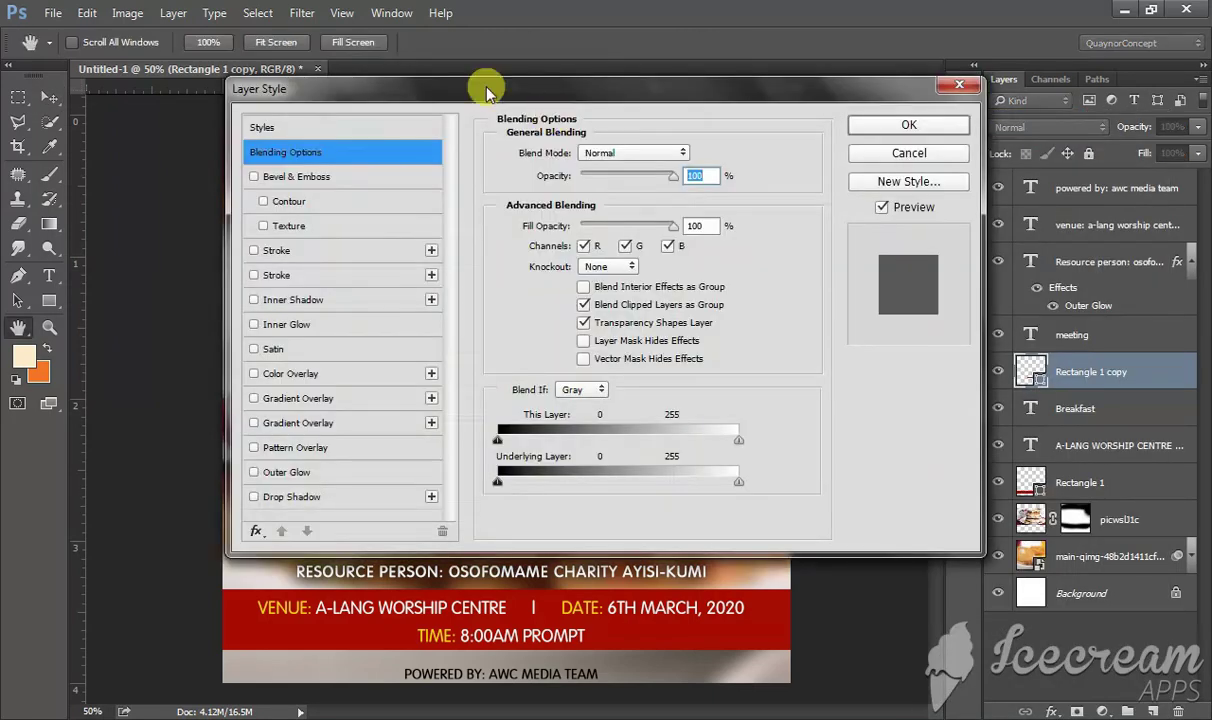
{"action": "left_click_drag", "start_coordinate": [487, 92], "coordinate": [963, 78]}
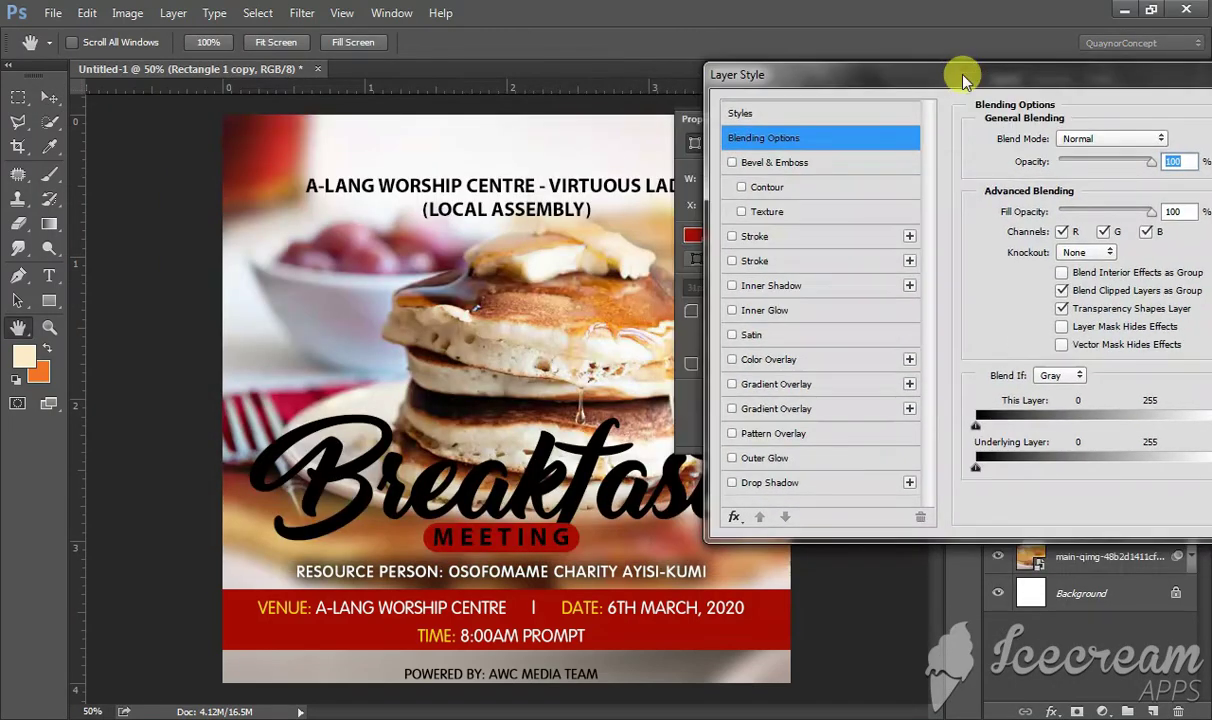
{"action": "left_click", "coordinate": [770, 164]}
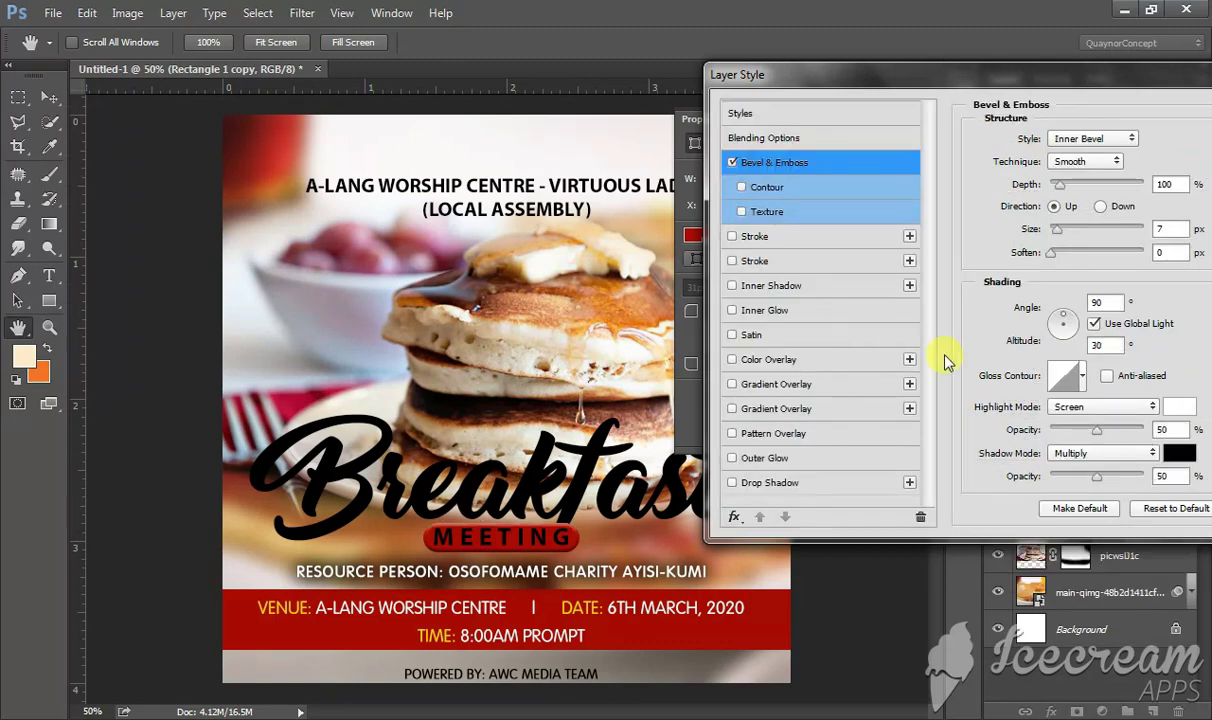
{"action": "left_click", "coordinate": [1083, 376]}
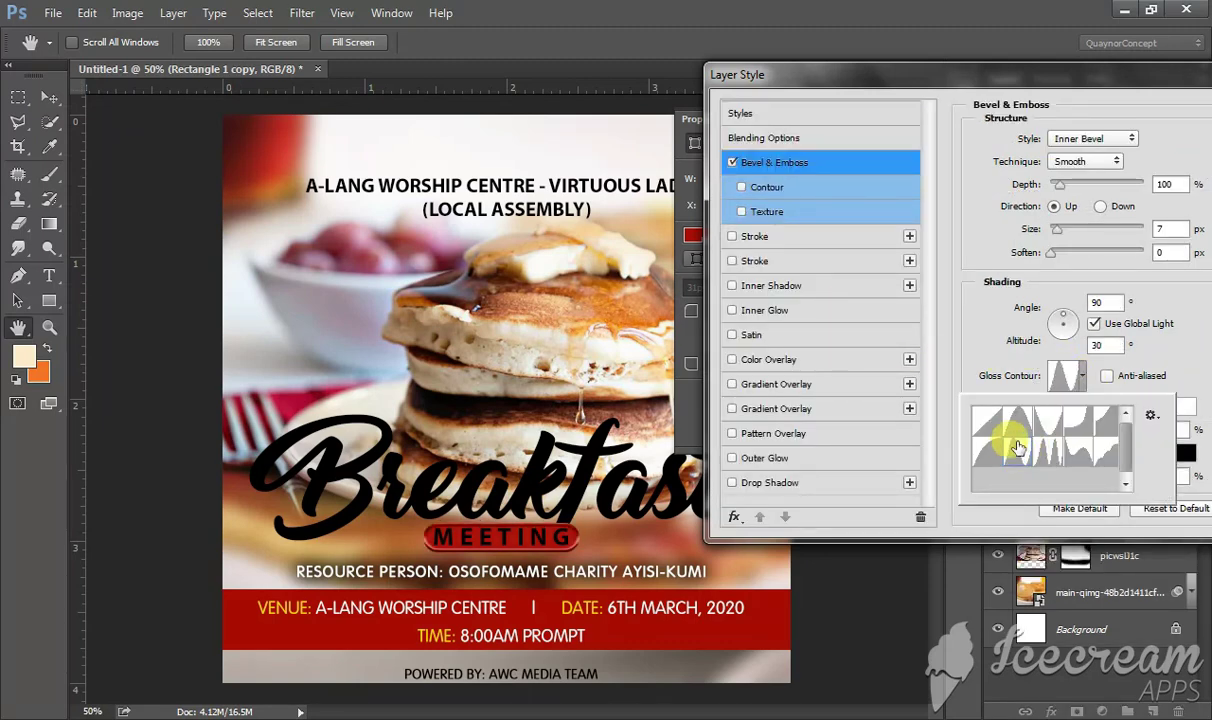
{"action": "left_click_drag", "start_coordinate": [757, 75], "coordinate": [459, 76]}
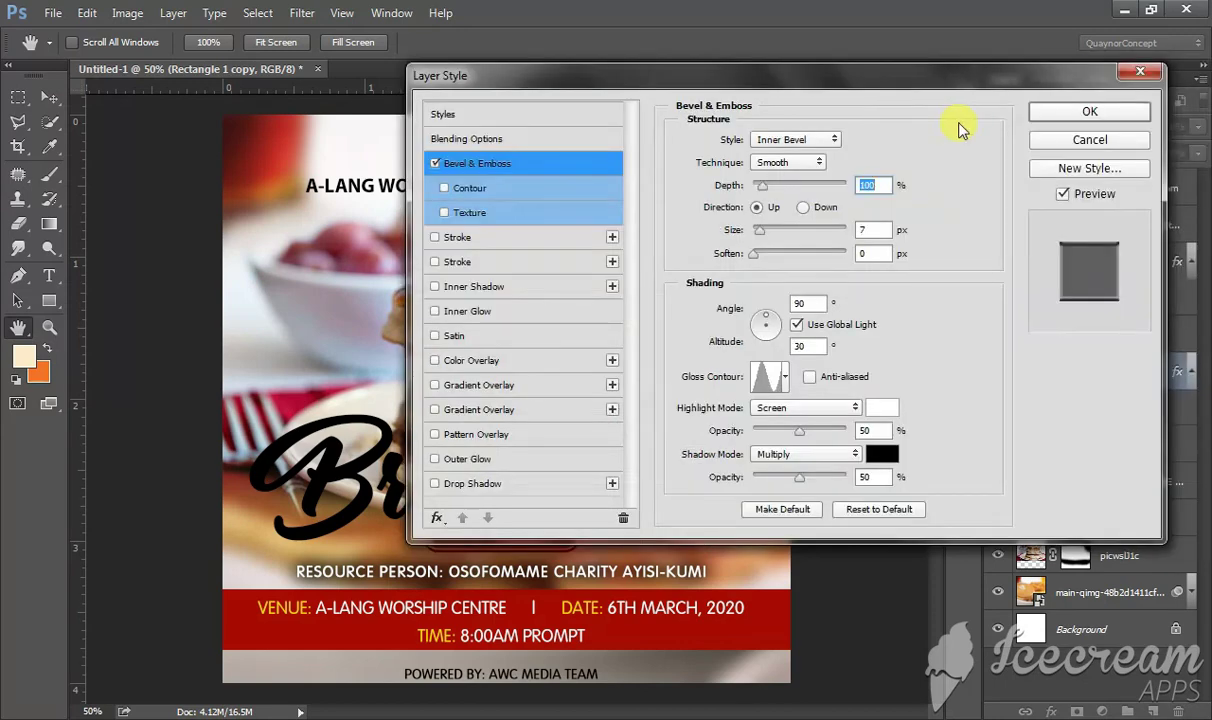
{"action": "left_click", "coordinate": [1040, 112]}
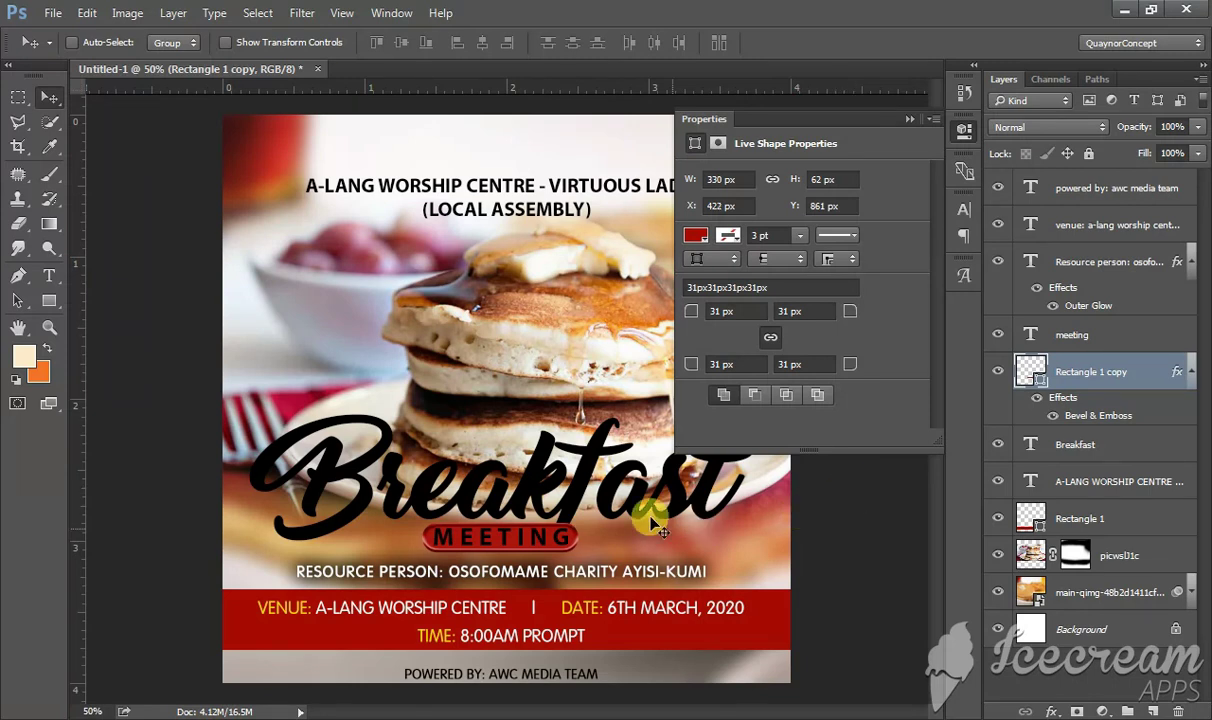
Make the MEETING text Bold Italic with faux bold and tracking 200.
{"action": "left_click", "coordinate": [622, 481], "text": "ctrl"}
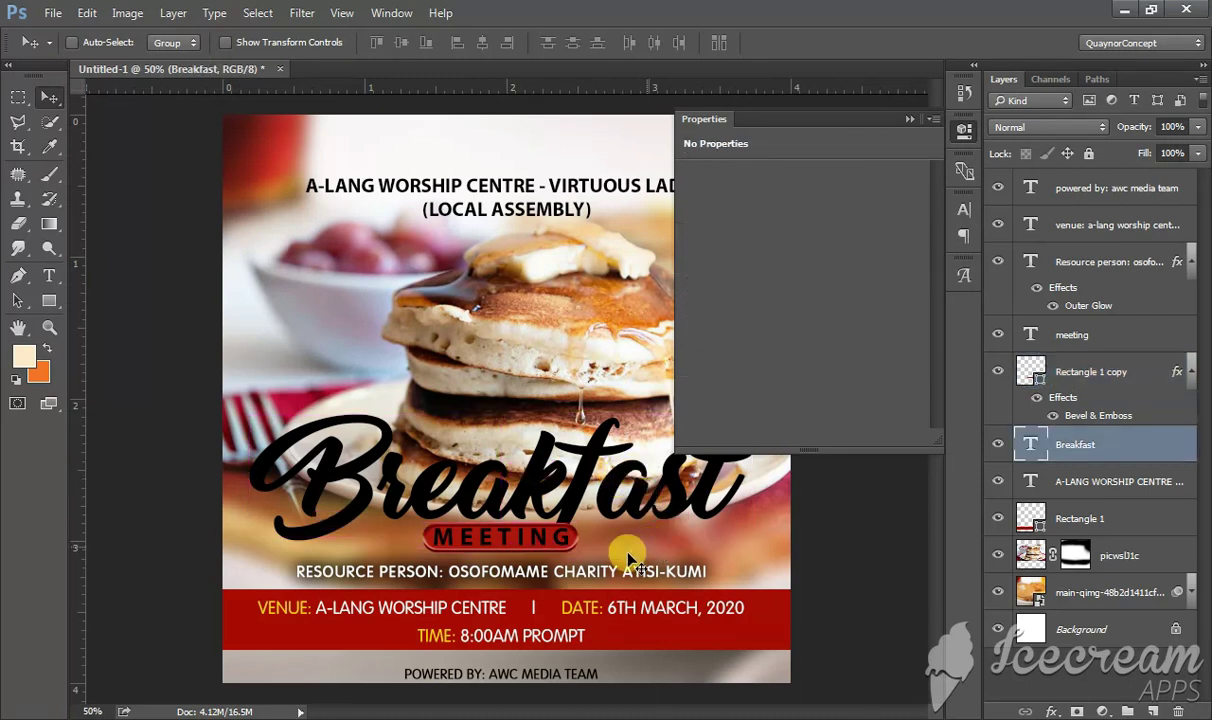
{"action": "key", "text": "ctrl"}
{"action": "left_click", "coordinate": [601, 531], "text": "ctrl"}
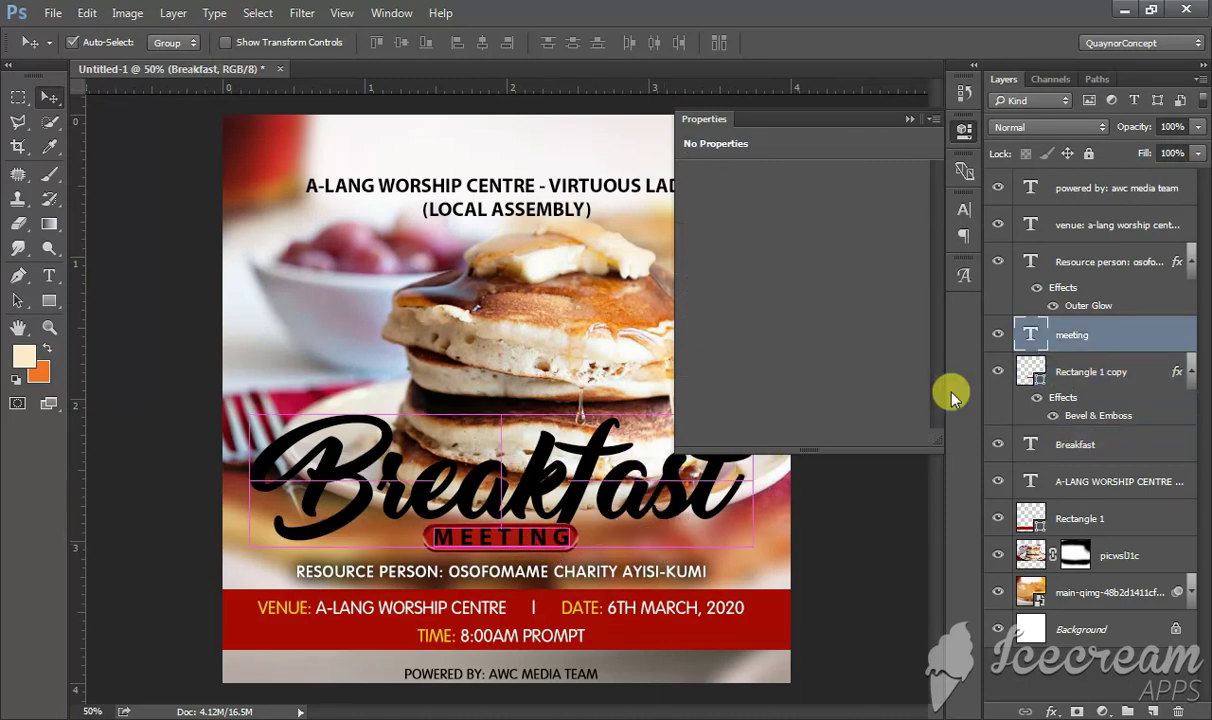
{"action": "left_click", "coordinate": [966, 215]}
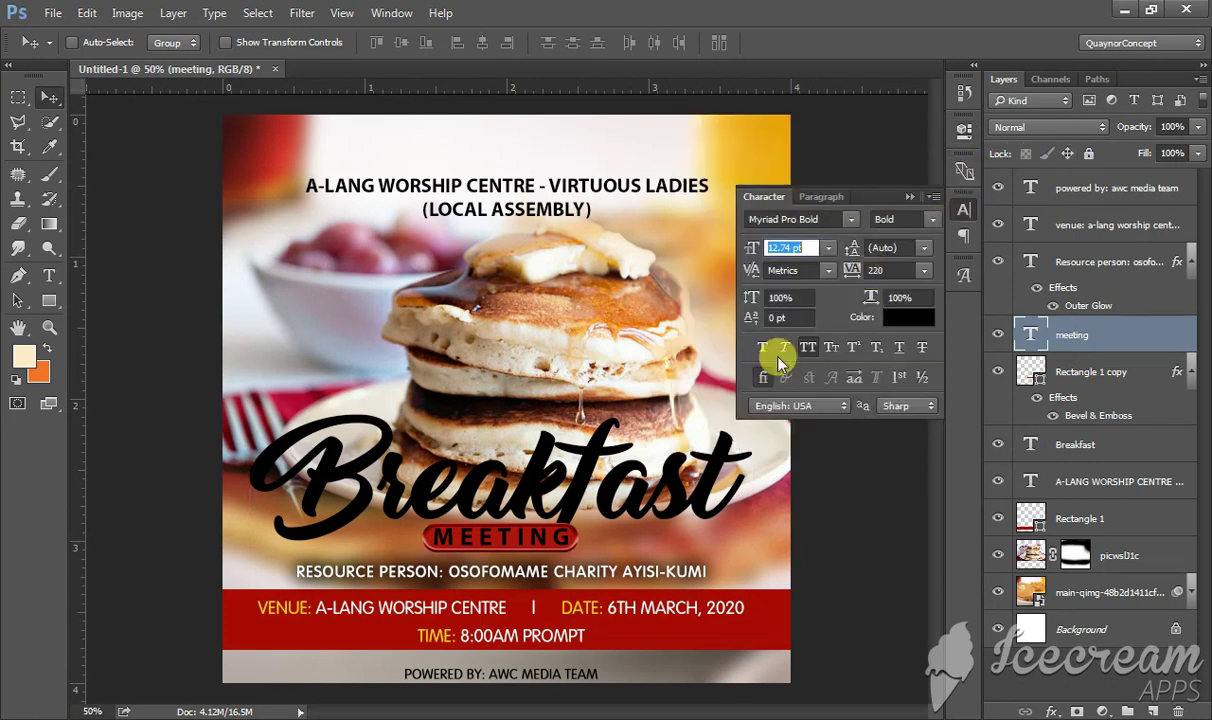
{"action": "left_click", "coordinate": [932, 219]}
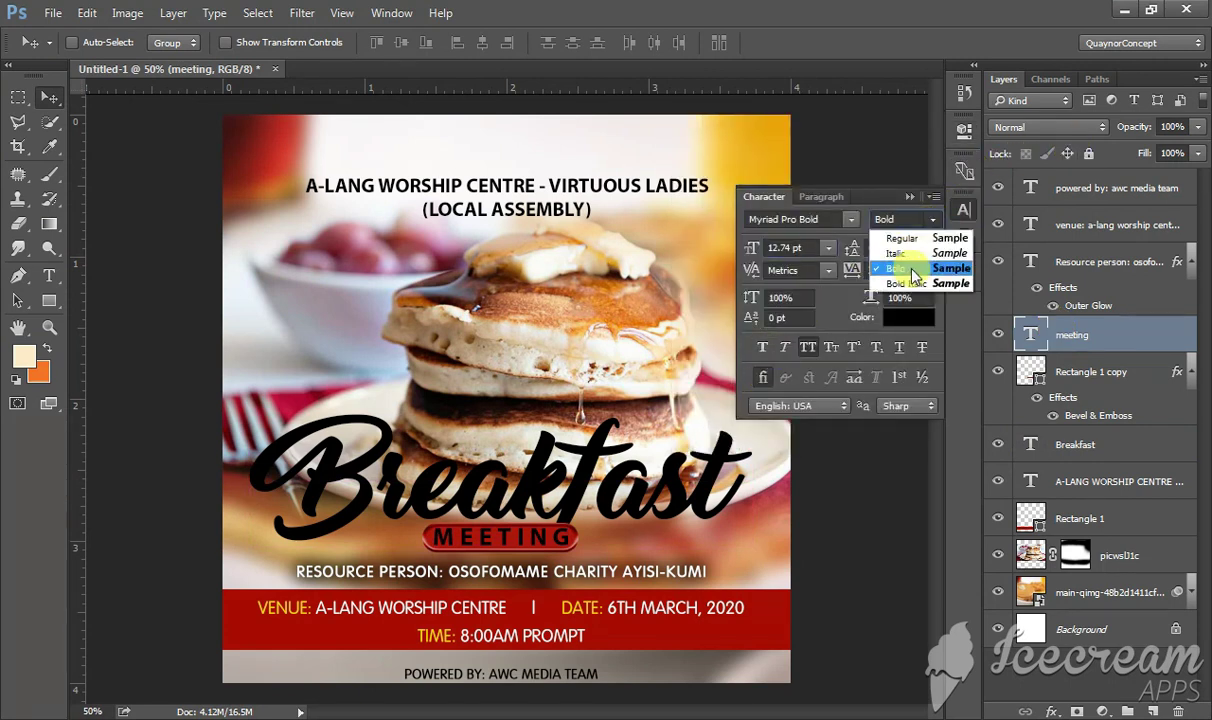
{"action": "left_click", "coordinate": [900, 282]}
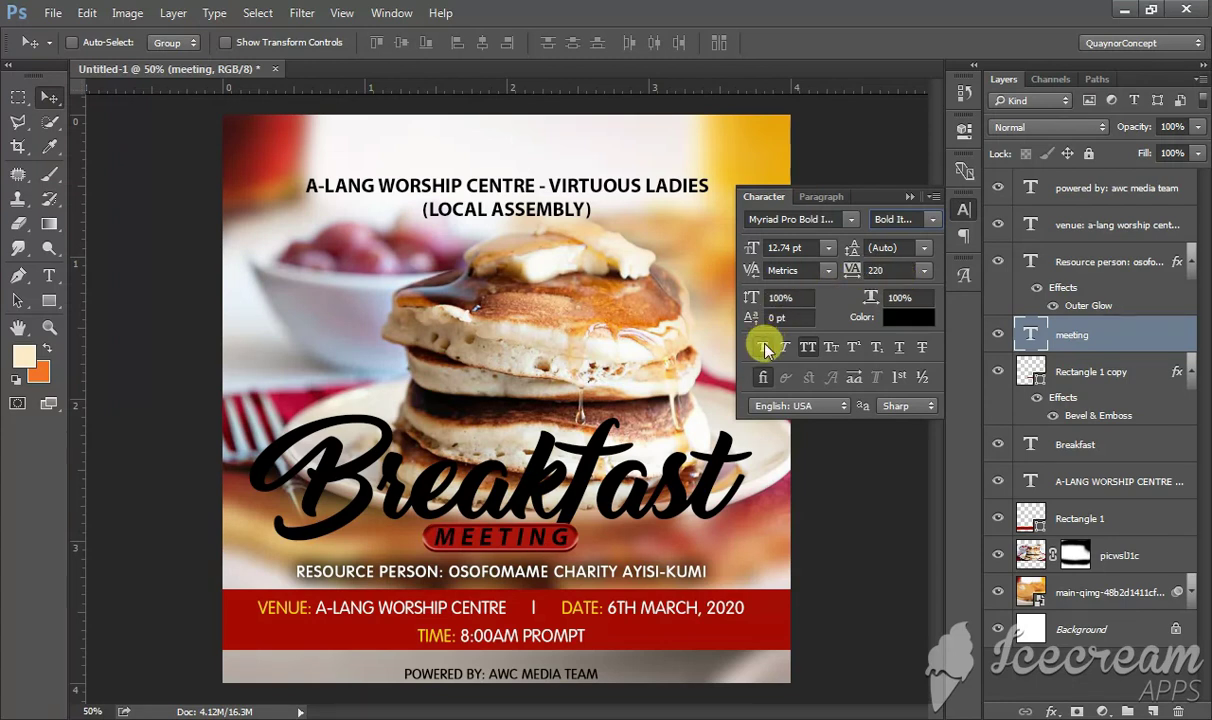
{"action": "left_click", "coordinate": [765, 349]}
{"action": "left_click", "coordinate": [924, 270]}
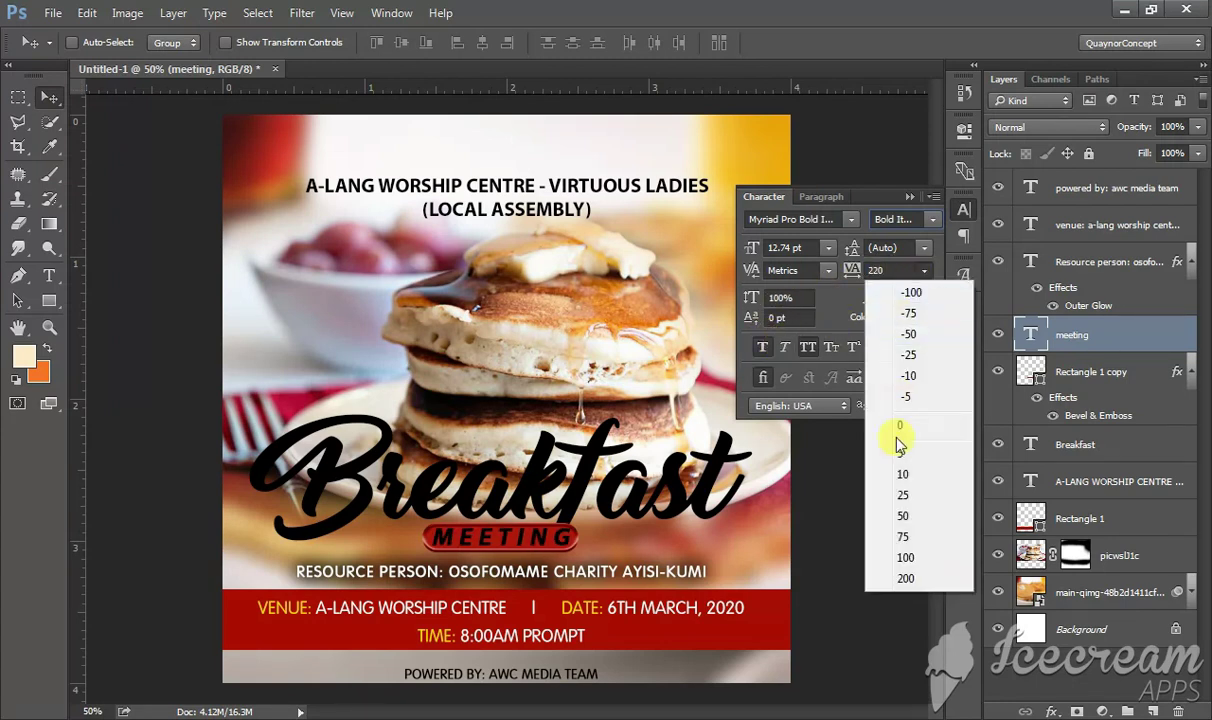
{"action": "left_click", "coordinate": [906, 578]}
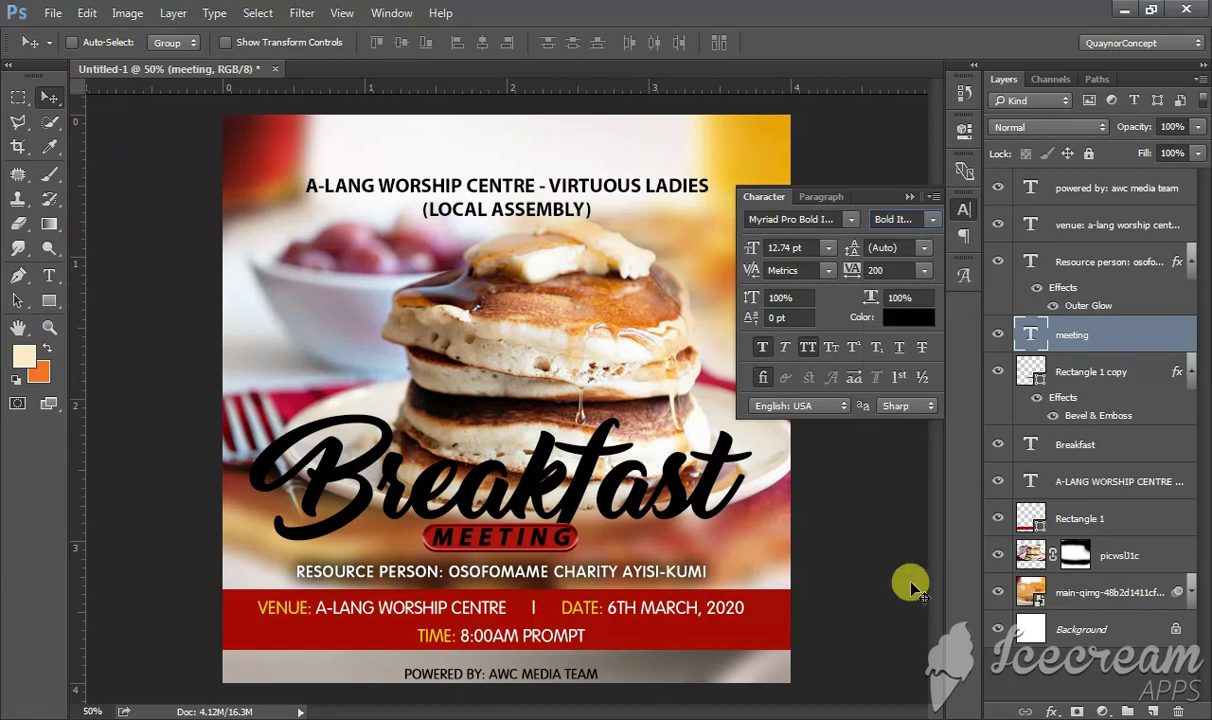
Colour the MEETING text white (ffffff) and set it to 12 pt.
{"action": "left_click", "coordinate": [959, 215]}
{"action": "left_click", "coordinate": [966, 210]}
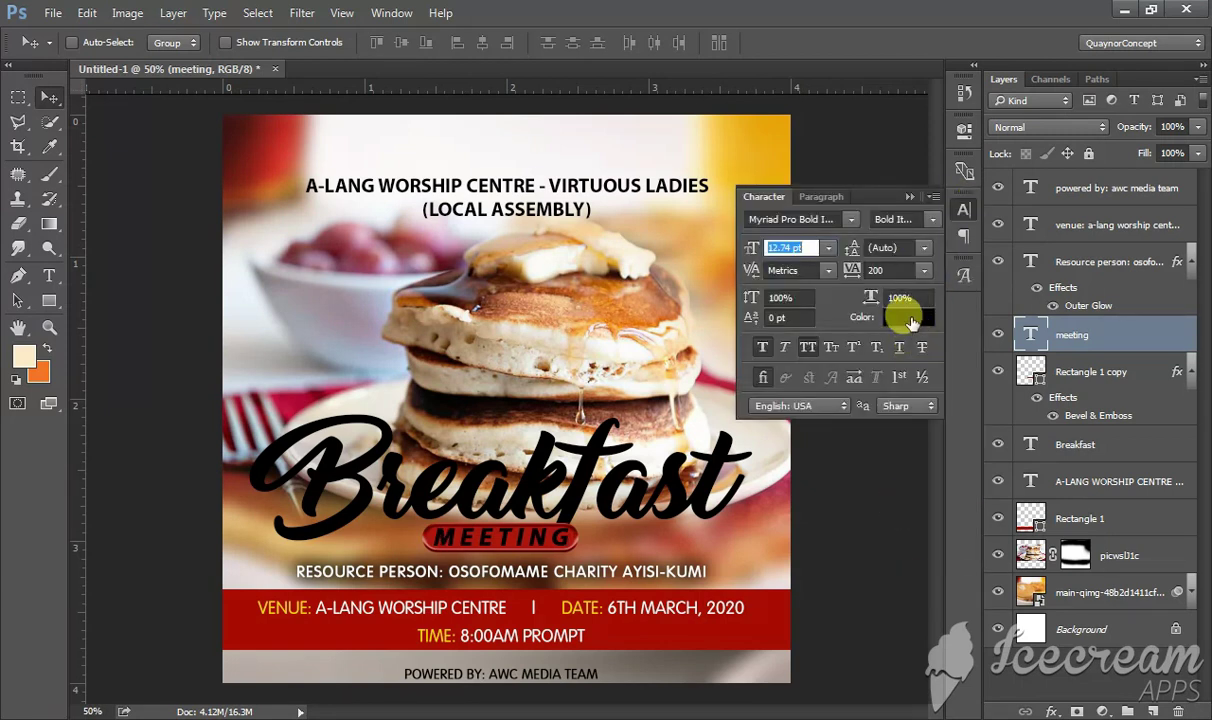
{"action": "left_click", "coordinate": [918, 317]}
{"action": "left_click", "coordinate": [678, 255]}
{"action": "left_click", "coordinate": [652, 210]}
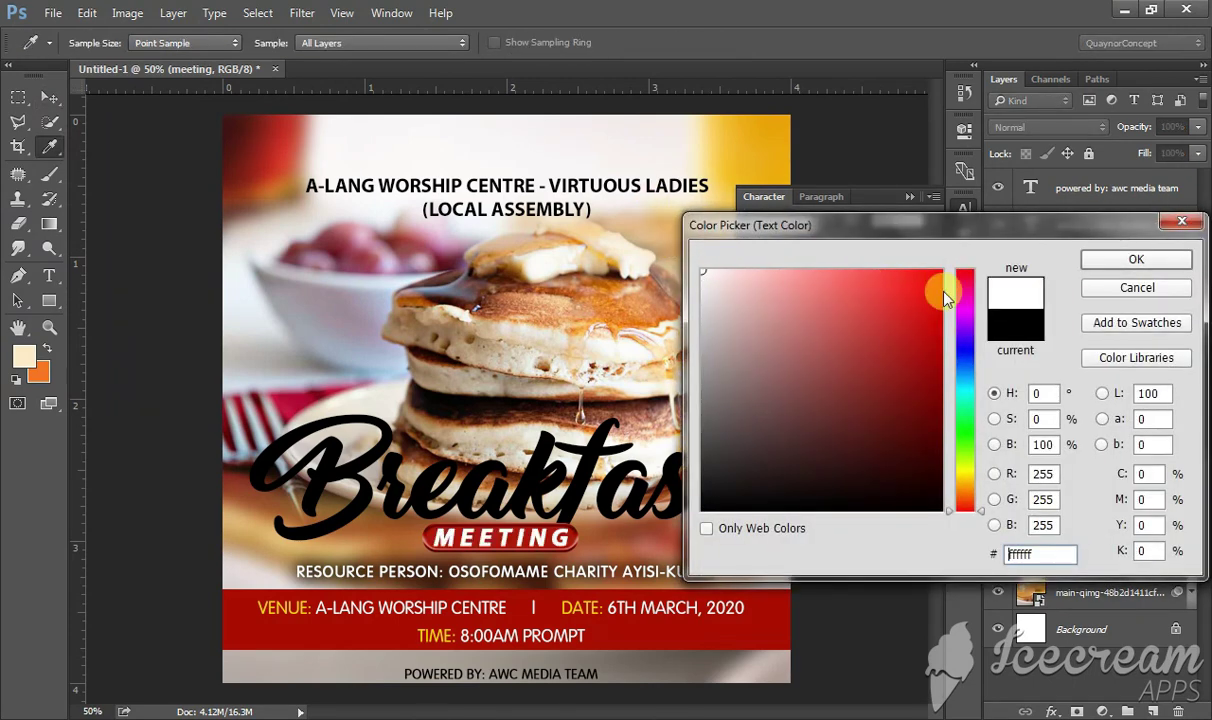
{"action": "left_click", "coordinate": [1108, 263]}
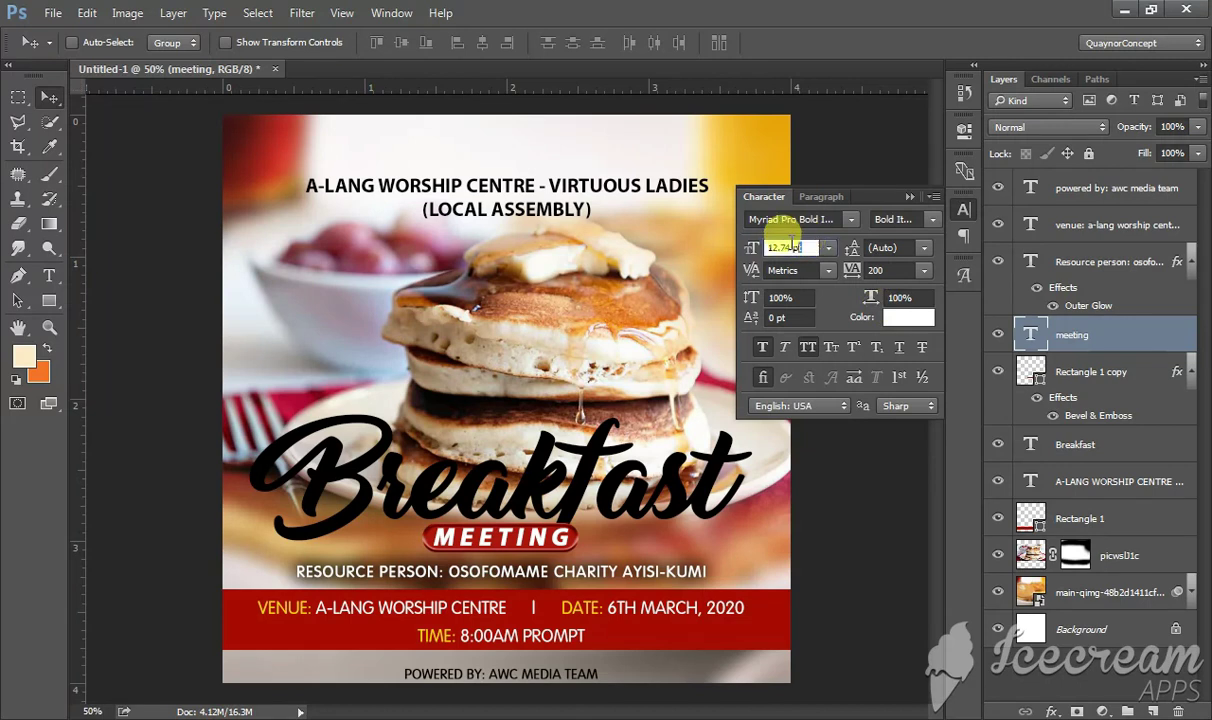
{"action": "left_click", "coordinate": [756, 247]}
{"action": "type", "text": "12"}
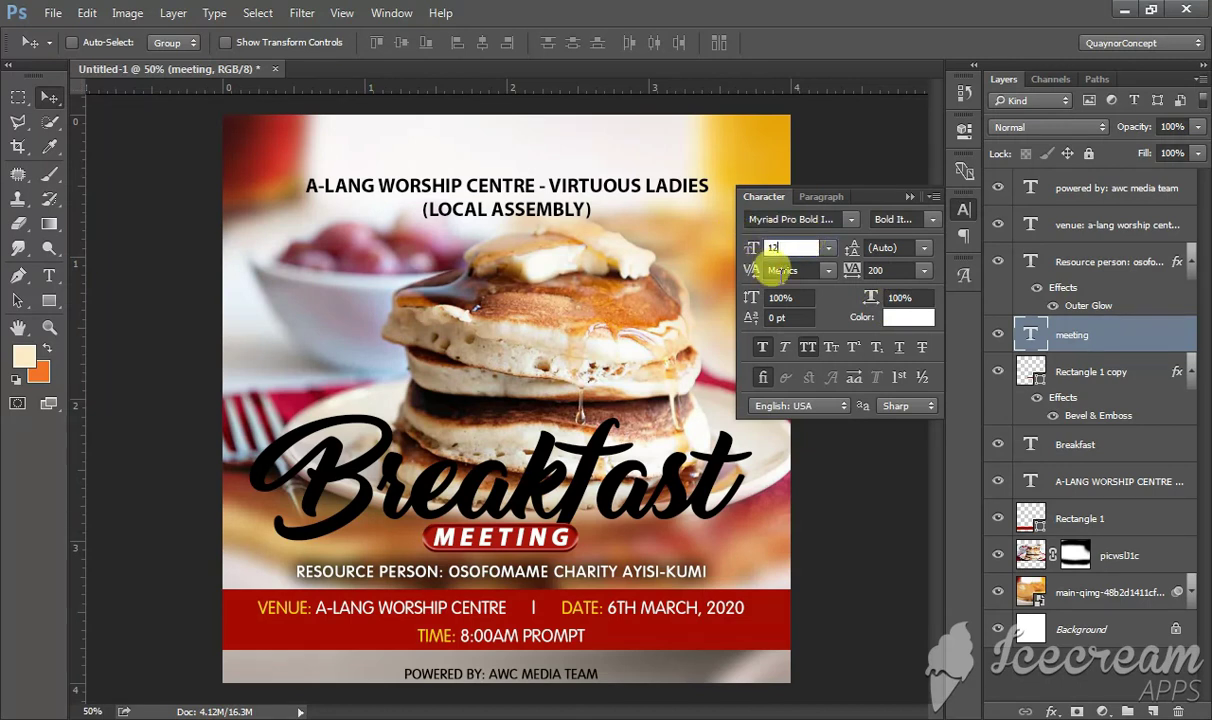
{"action": "key", "text": "Return"}
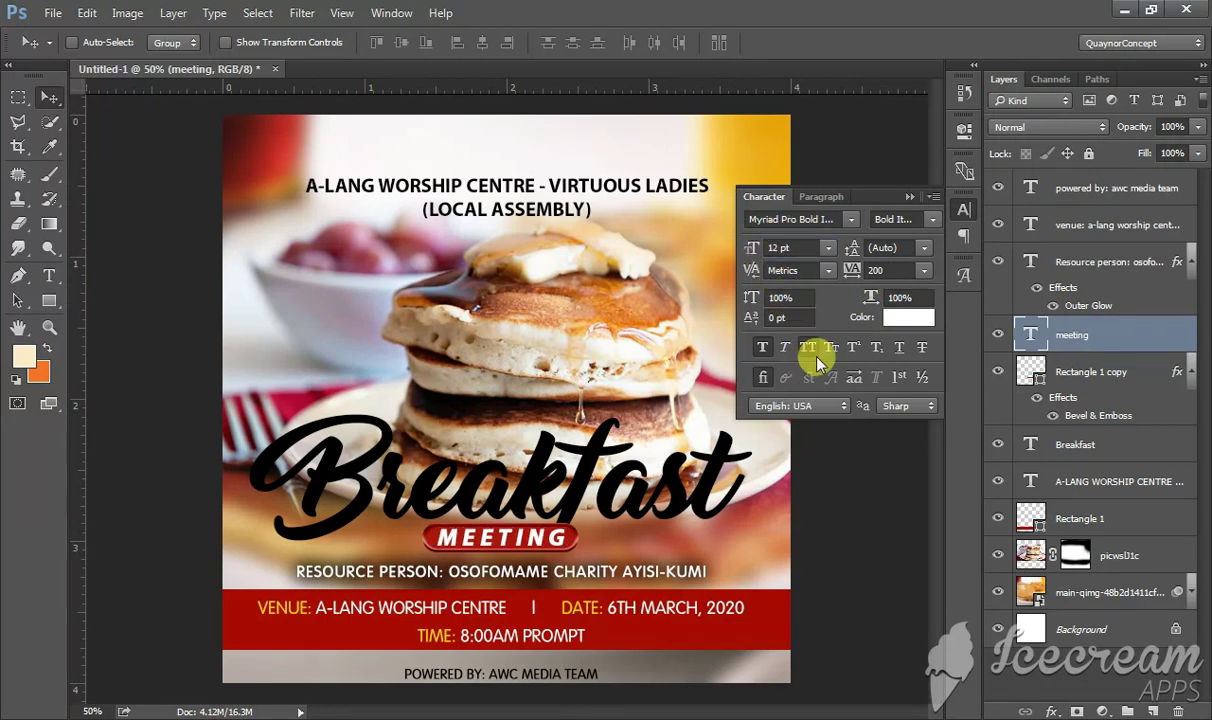
{"action": "left_click", "coordinate": [964, 212]}
Add a black drop shadow to MEETING at 81% opacity, 8 px distance, 11 px size.
{"action": "double_click", "coordinate": [1138, 338]}
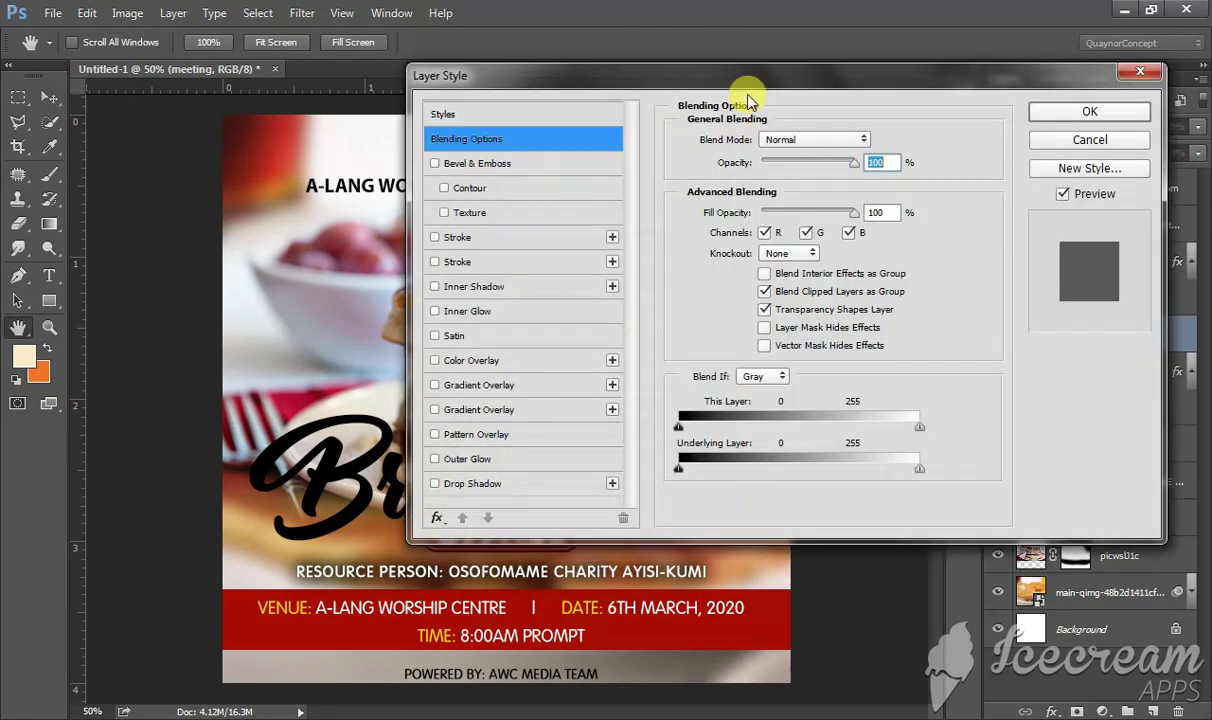
{"action": "left_click_drag", "start_coordinate": [748, 76], "coordinate": [1074, 83]}
{"action": "left_click", "coordinate": [864, 494]}
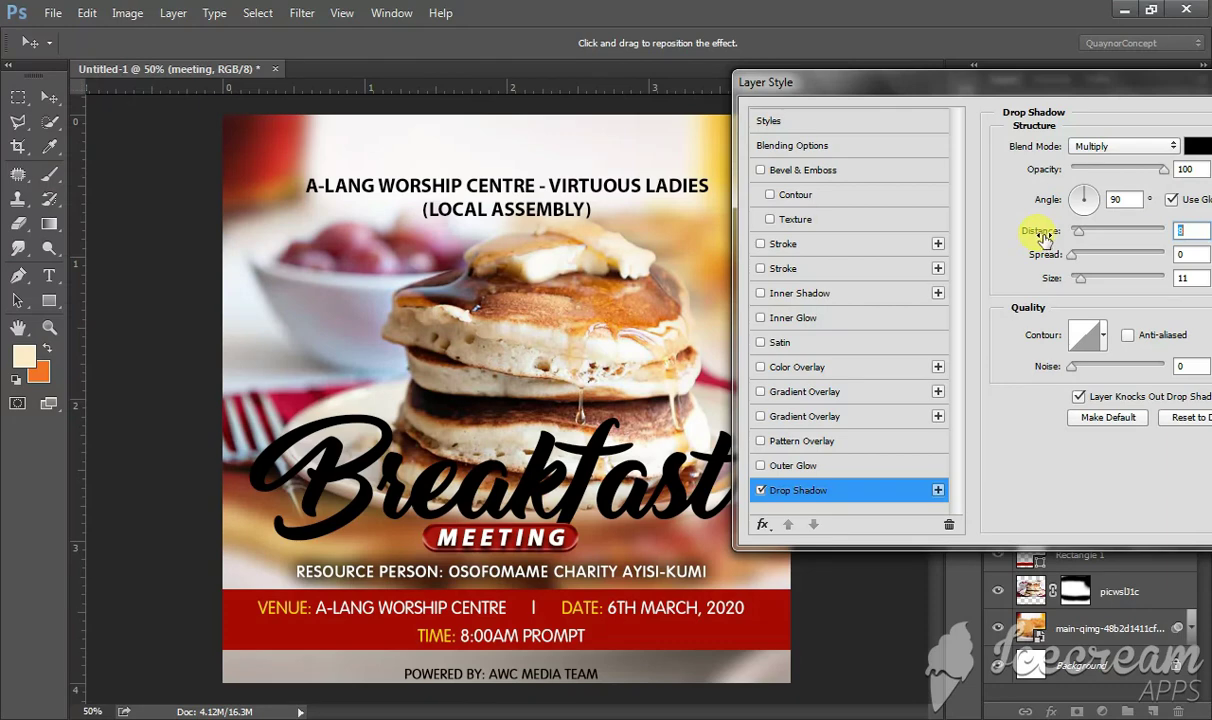
{"action": "left_click", "coordinate": [1045, 170]}
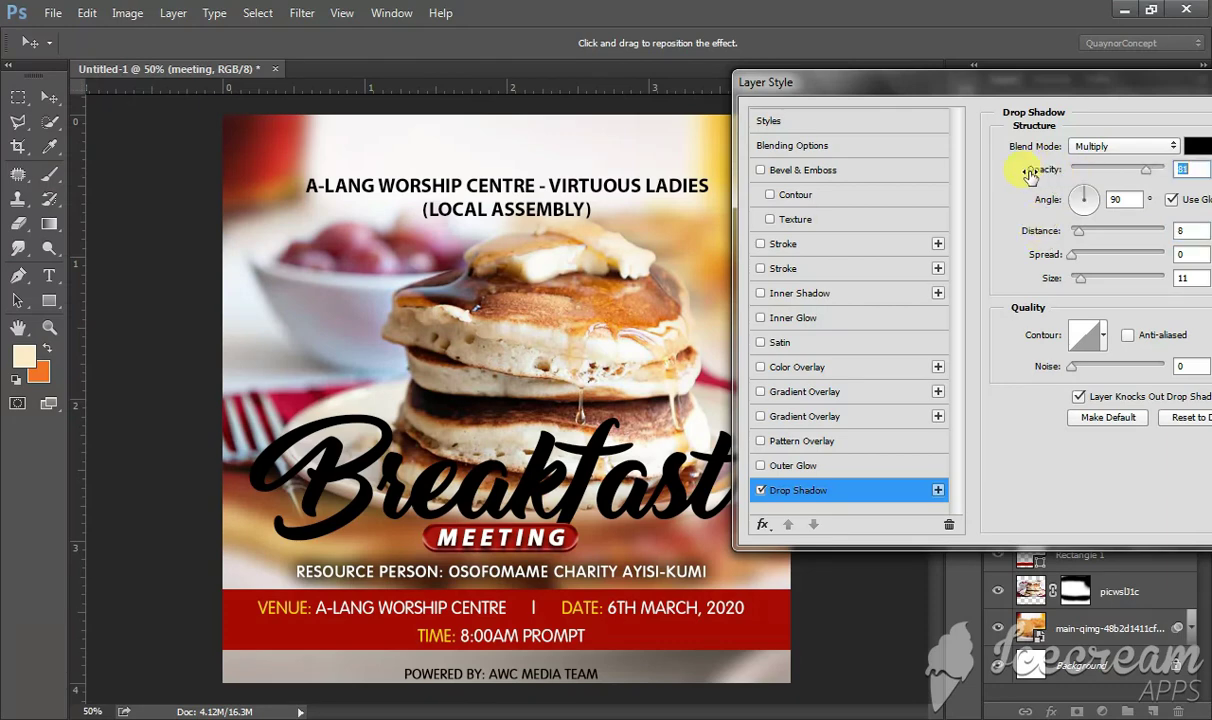
{"action": "left_click_drag", "start_coordinate": [1063, 82], "coordinate": [928, 82]}
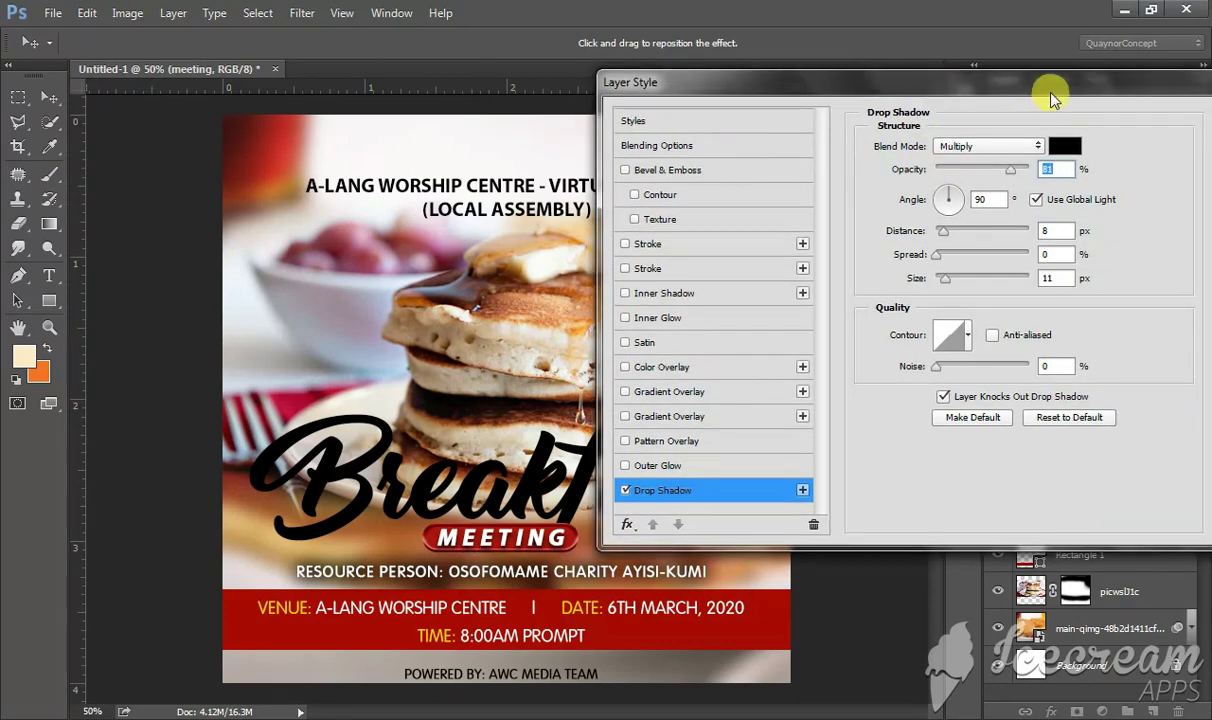
{"action": "left_click", "coordinate": [1061, 114]}
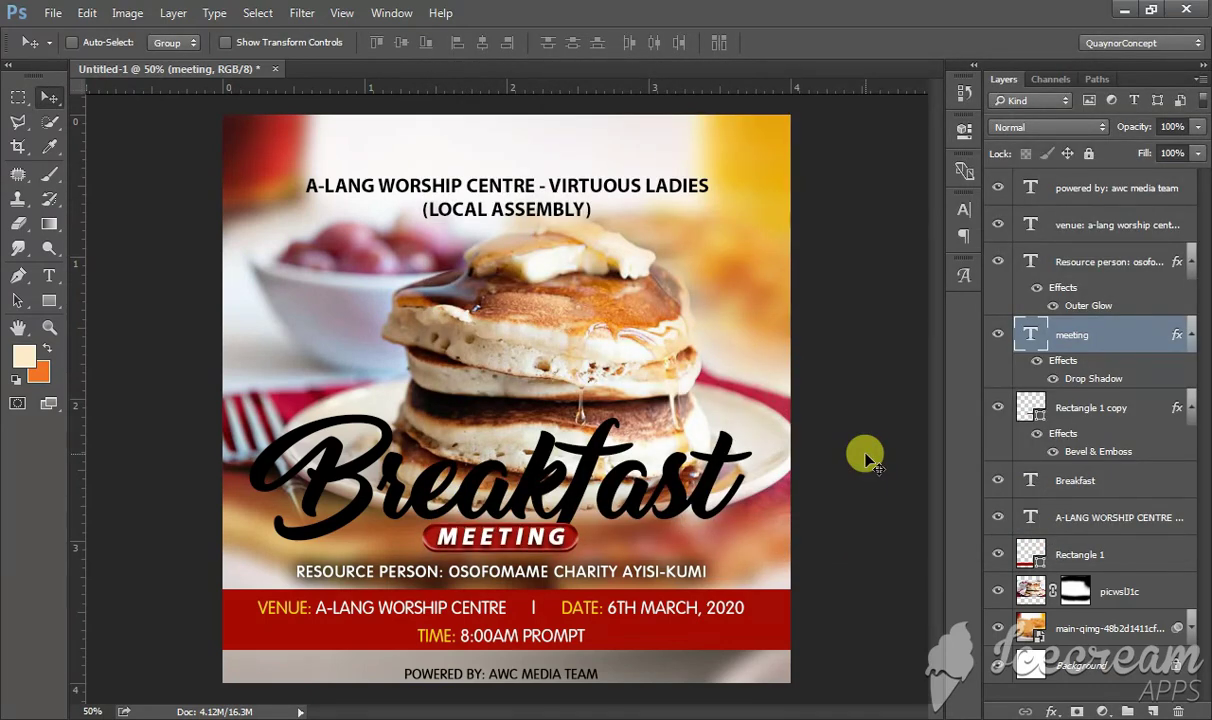
Change the Breakfast script from black to white and open its Layer Style dialog.
{"action": "left_click", "coordinate": [605, 470], "text": "ctrl"}
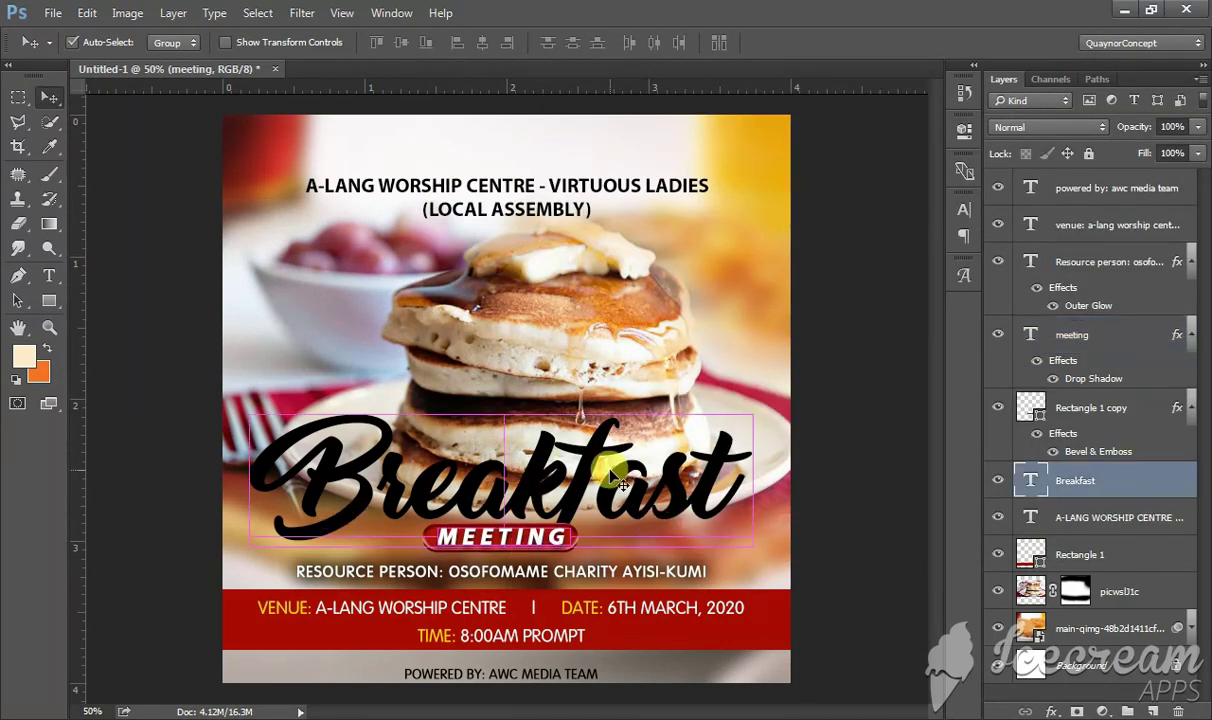
{"action": "left_click", "coordinate": [963, 209]}
{"action": "left_click", "coordinate": [895, 316]}
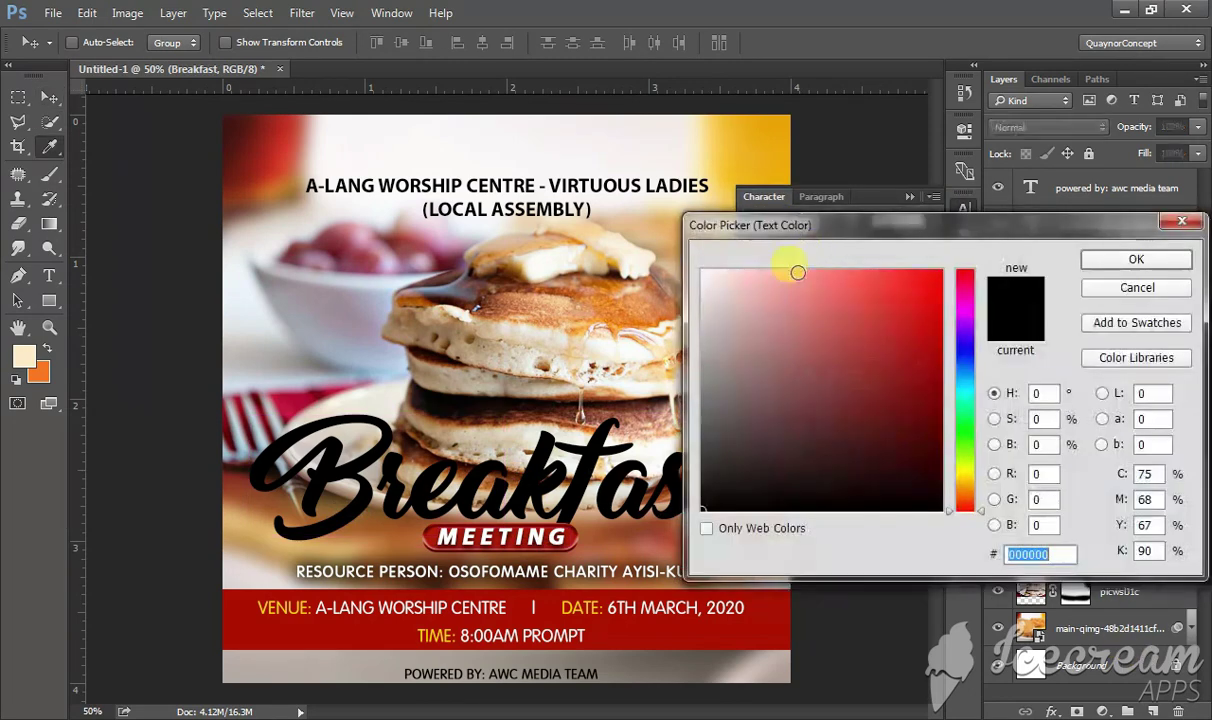
{"action": "left_click", "coordinate": [702, 271]}
{"action": "left_click", "coordinate": [1108, 262]}
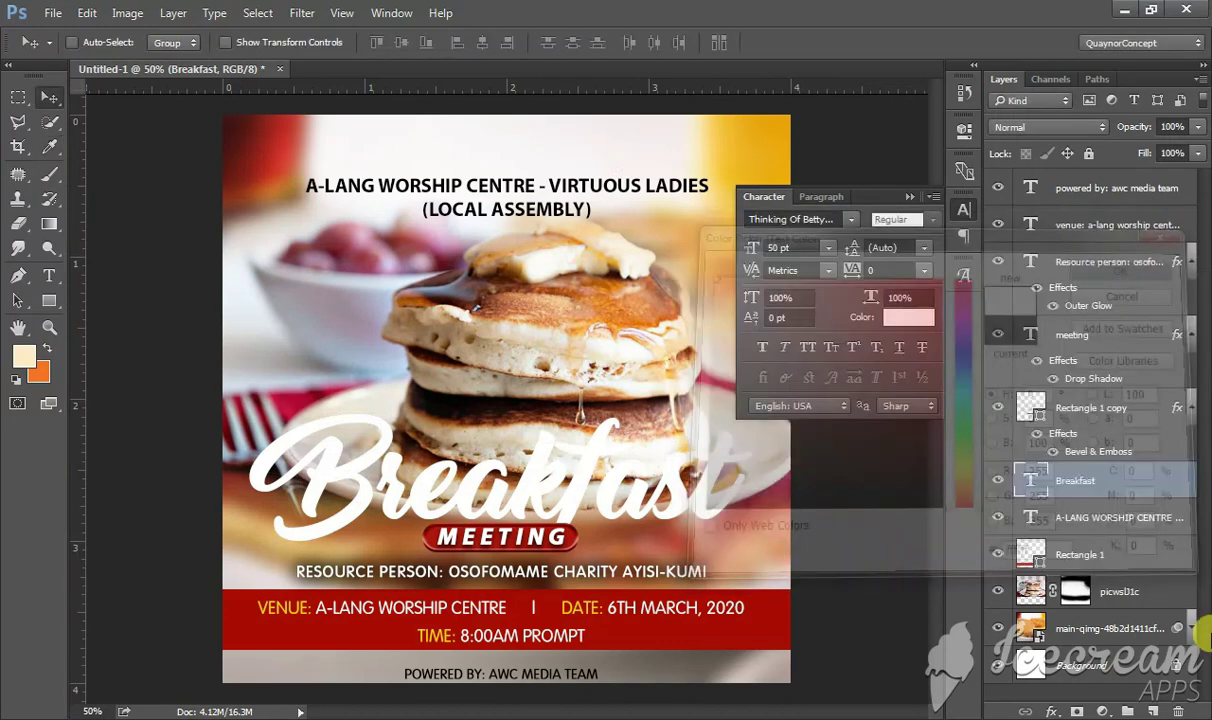
{"action": "double_click", "coordinate": [1166, 490]}
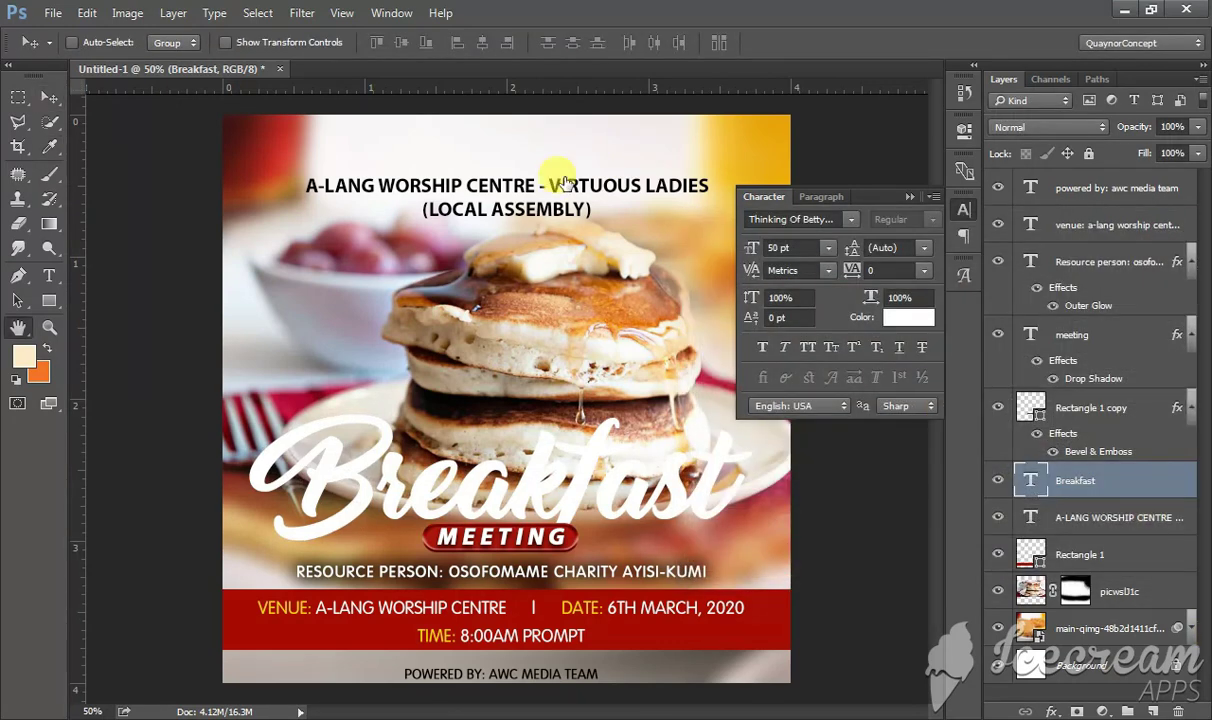
{"action": "left_click_drag", "start_coordinate": [537, 74], "coordinate": [819, 79]}
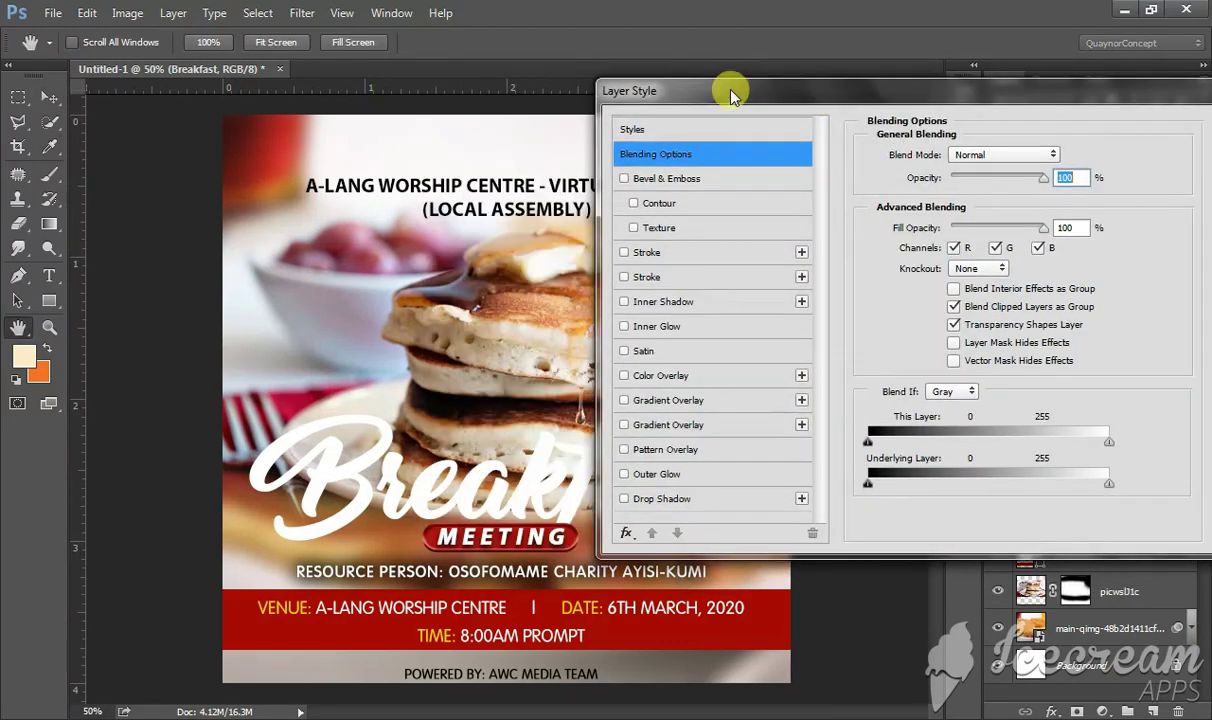
Add a stroke to the Breakfast text with Gradient as its fill type.
{"action": "left_click", "coordinate": [771, 244]}
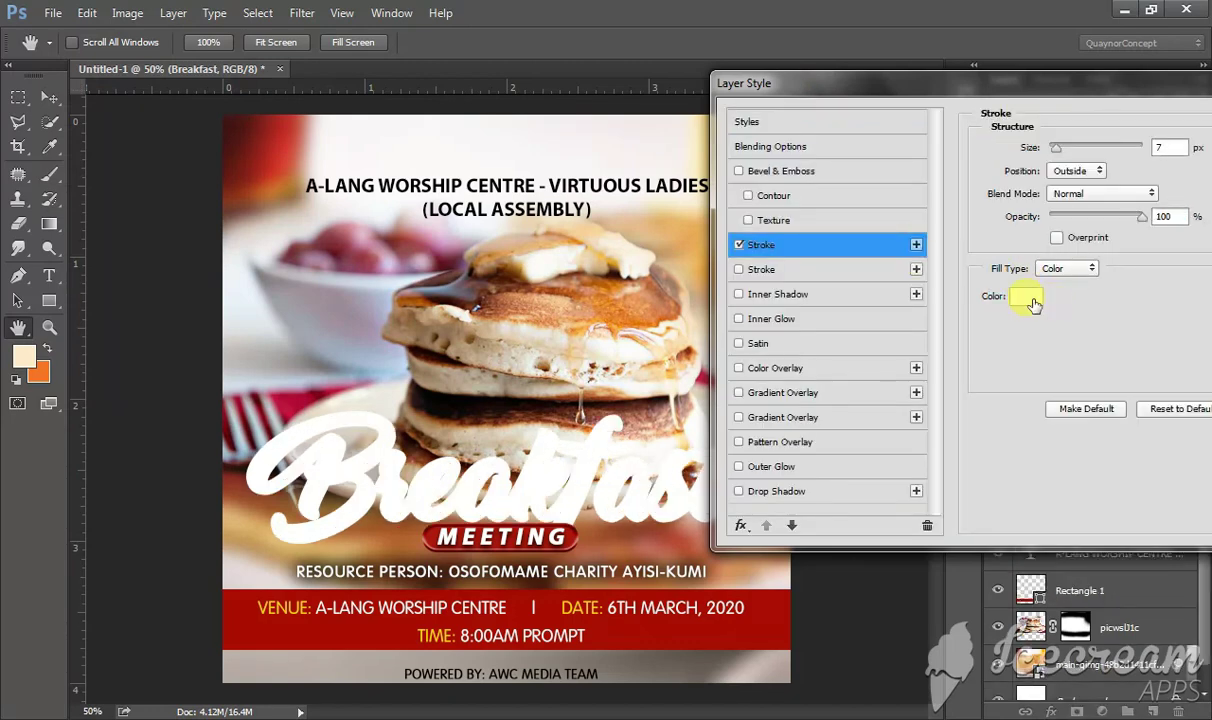
{"action": "left_click", "coordinate": [1026, 296]}
{"action": "left_click", "coordinate": [1086, 263]}
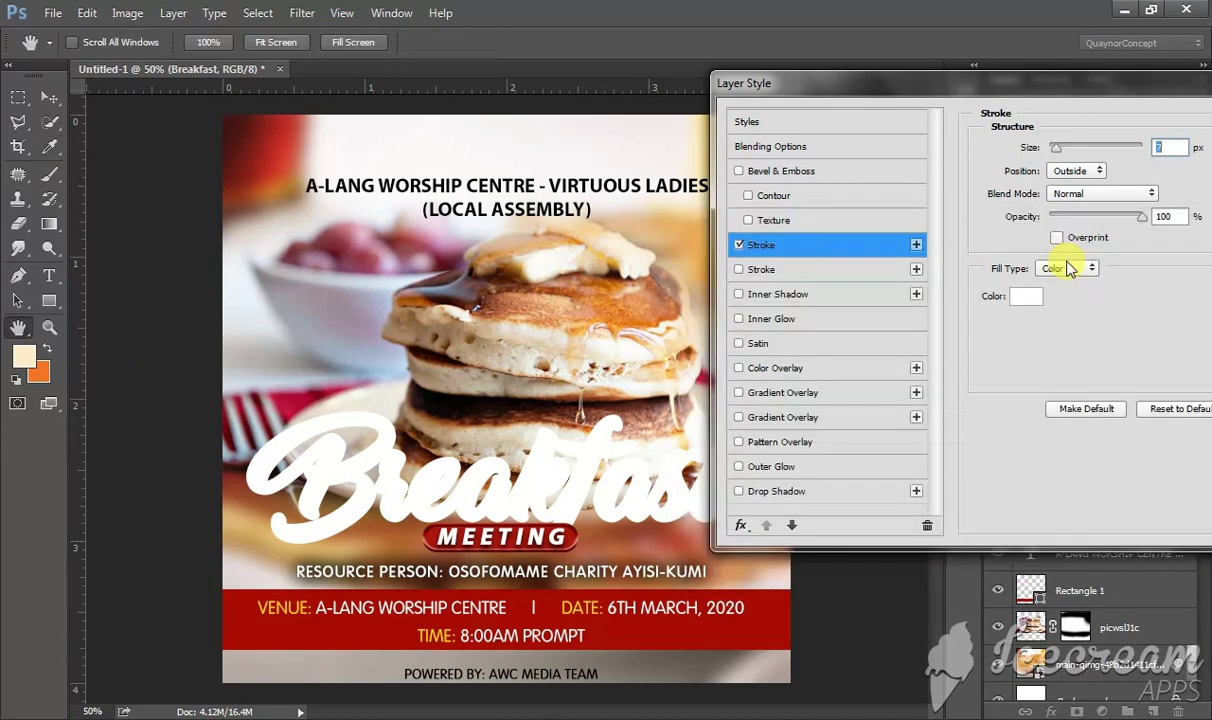
{"action": "left_click", "coordinate": [1063, 270]}
{"action": "left_click", "coordinate": [1038, 295]}
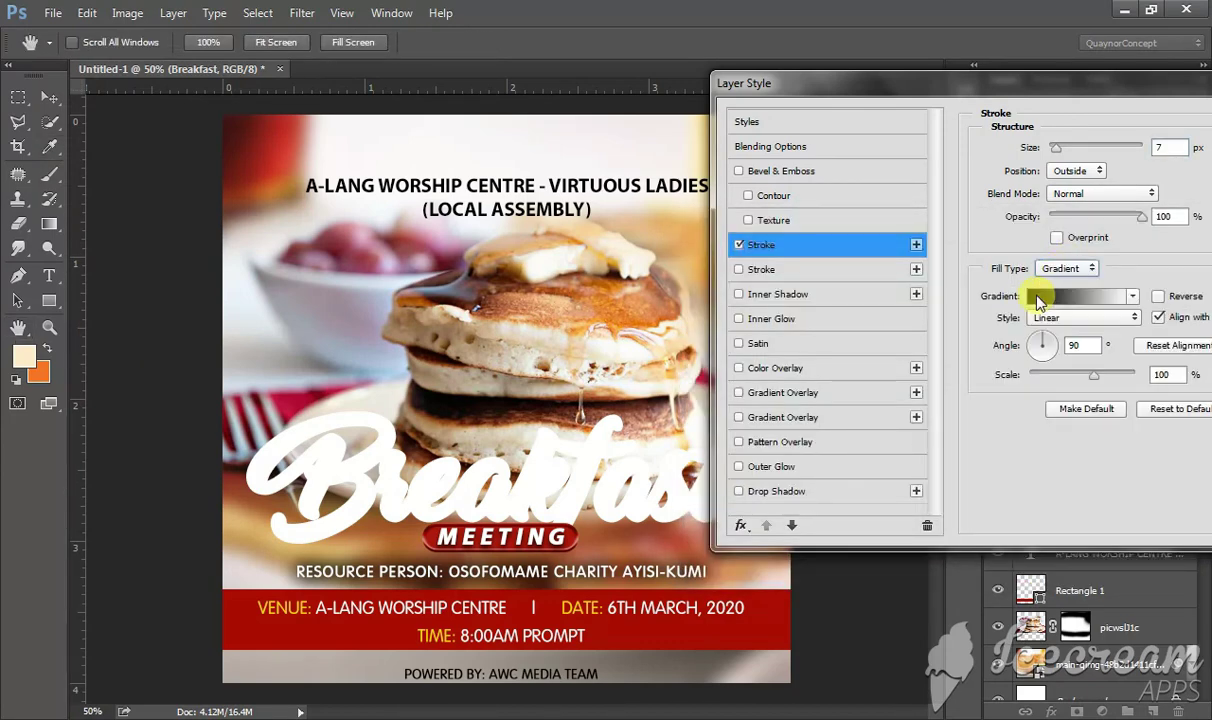
Set the stroke gradient's end stop to ff0000 and reverse it to run red to black.
{"action": "left_click", "coordinate": [1040, 298]}
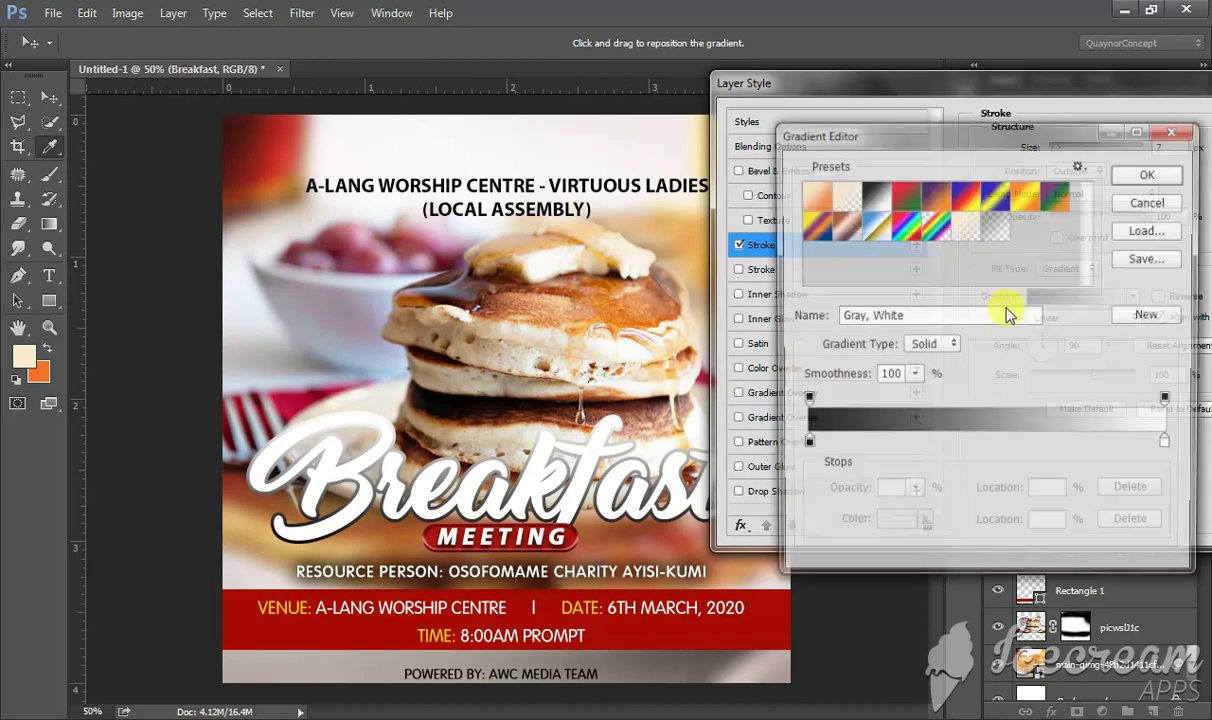
{"action": "left_click", "coordinate": [1170, 446]}
{"action": "left_click", "coordinate": [895, 538]}
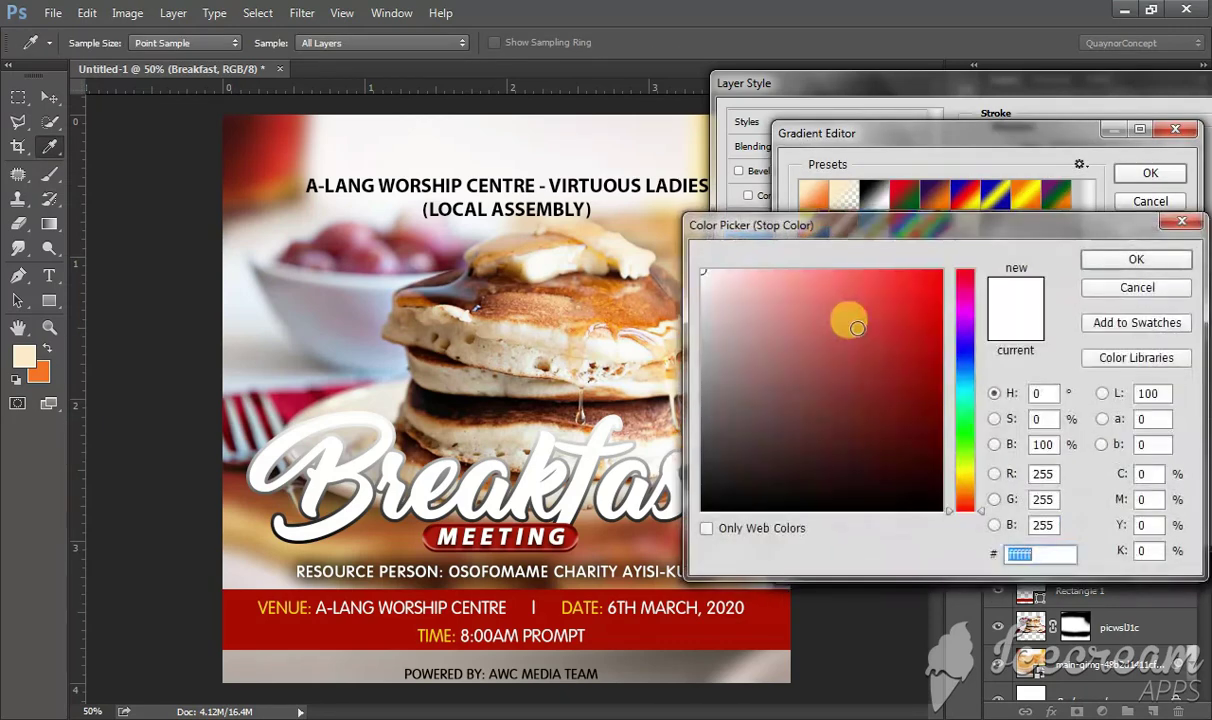
{"action": "left_click", "coordinate": [853, 323]}
{"action": "type", "text": "ff0000"}
{"action": "left_click", "coordinate": [1136, 262]}
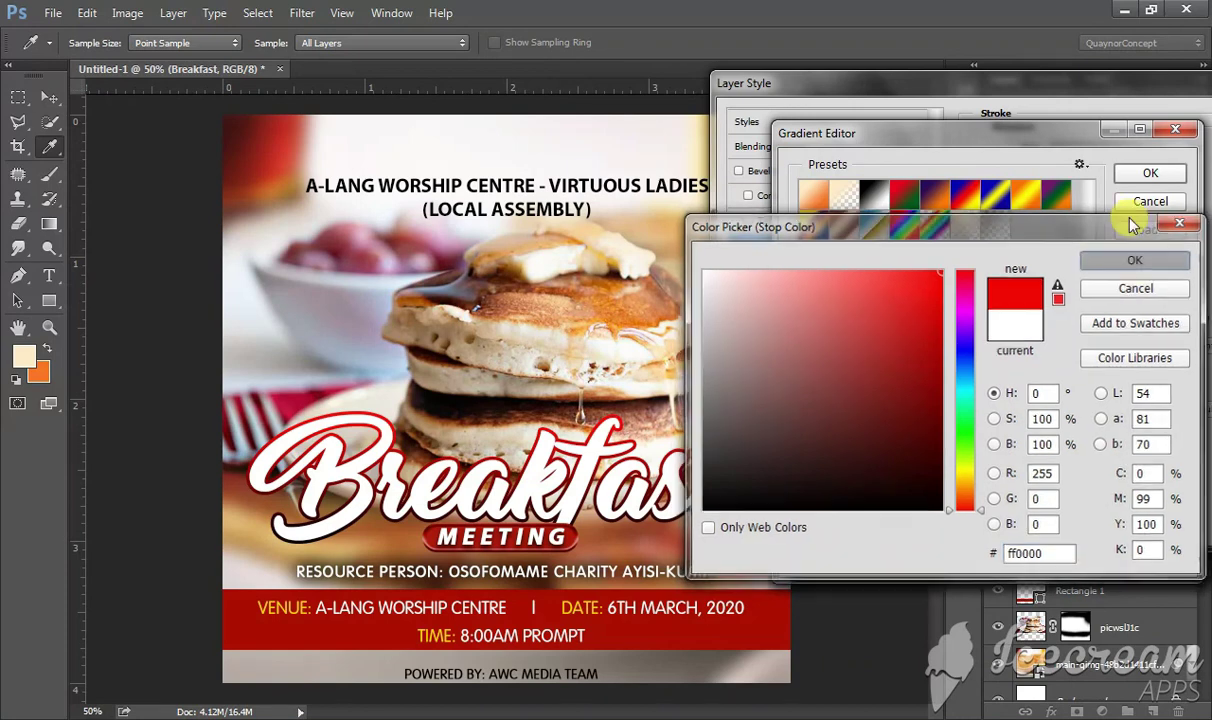
{"action": "left_click", "coordinate": [1133, 176]}
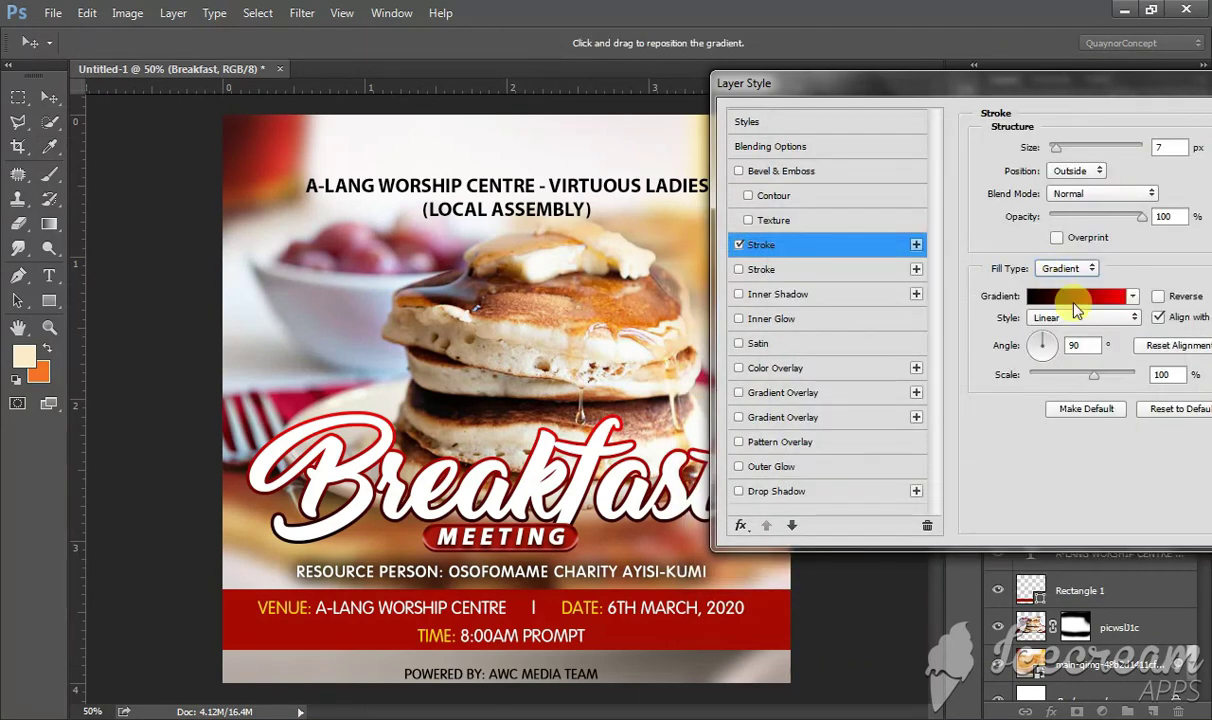
{"action": "left_click", "coordinate": [1158, 297]}
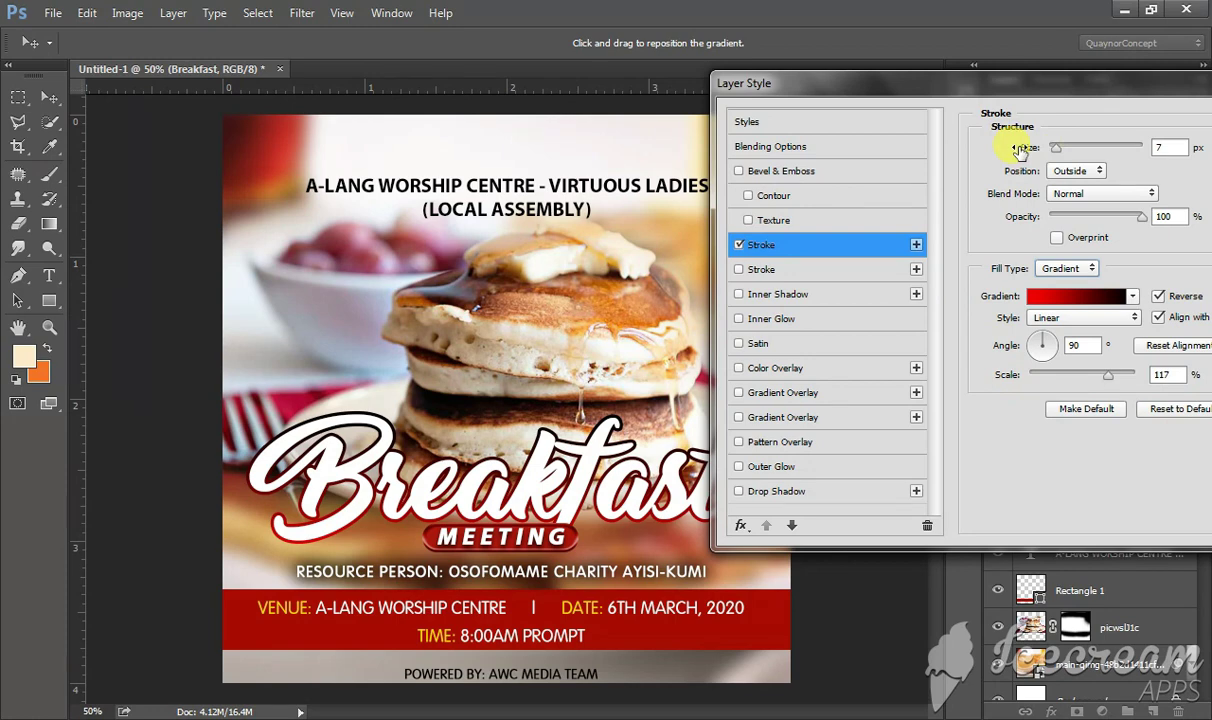
Set the Breakfast stroke size to 9 px.
{"action": "left_click_drag", "start_coordinate": [1020, 148], "coordinate": [1022, 150]}
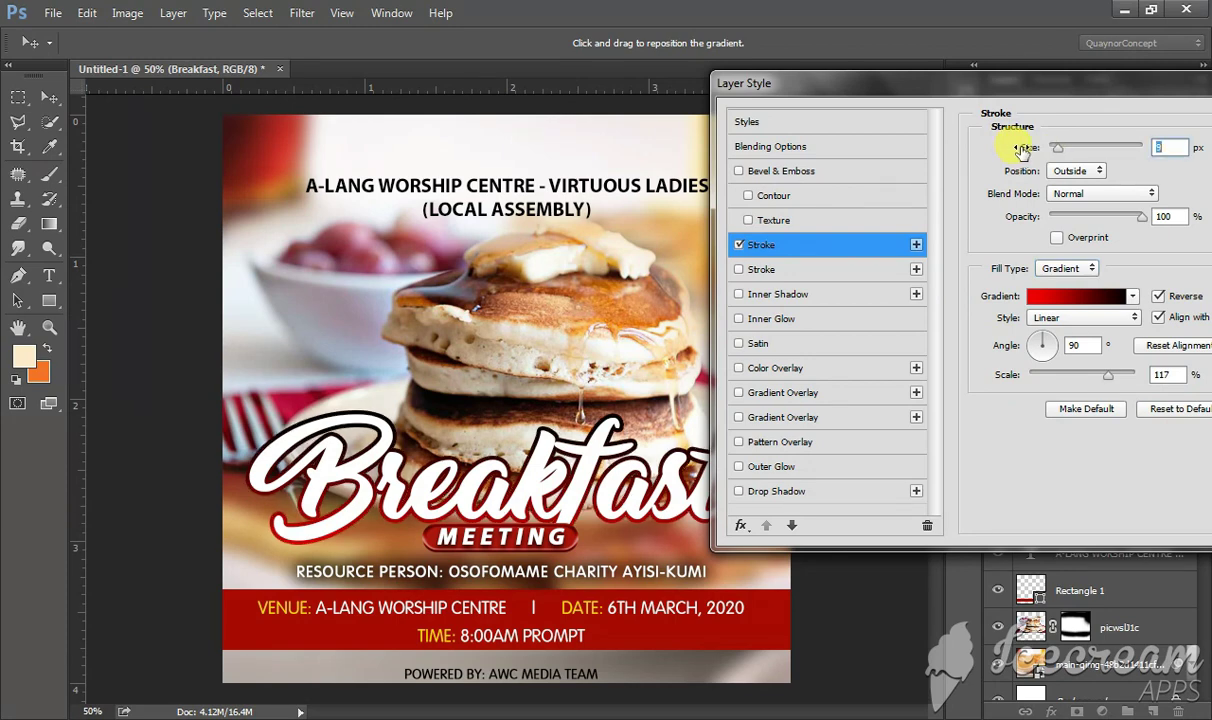
{"action": "mouse_move", "coordinate": [905, 88]}
{"action": "left_mouse_down"}
{"action": "mouse_move", "coordinate": [1005, 60]}
{"action": "mouse_move", "coordinate": [787, 78]}
{"action": "left_mouse_up"}
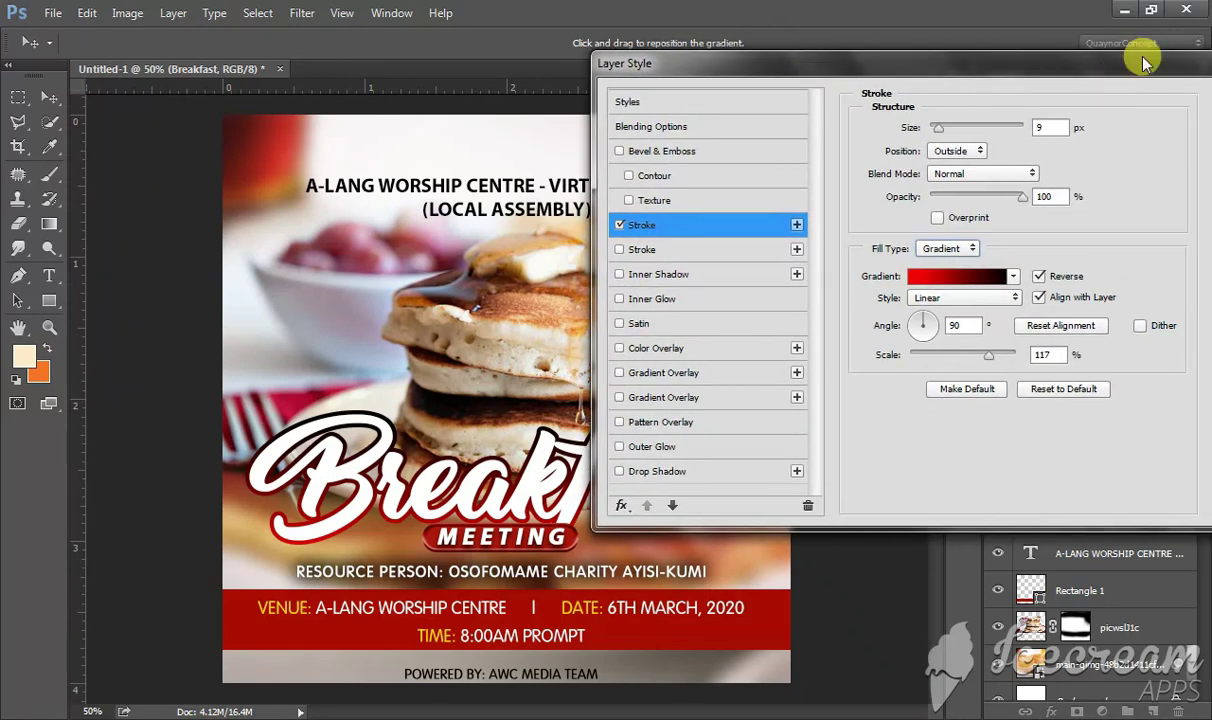
{"action": "left_click_drag", "start_coordinate": [1145, 63], "coordinate": [928, 90]}
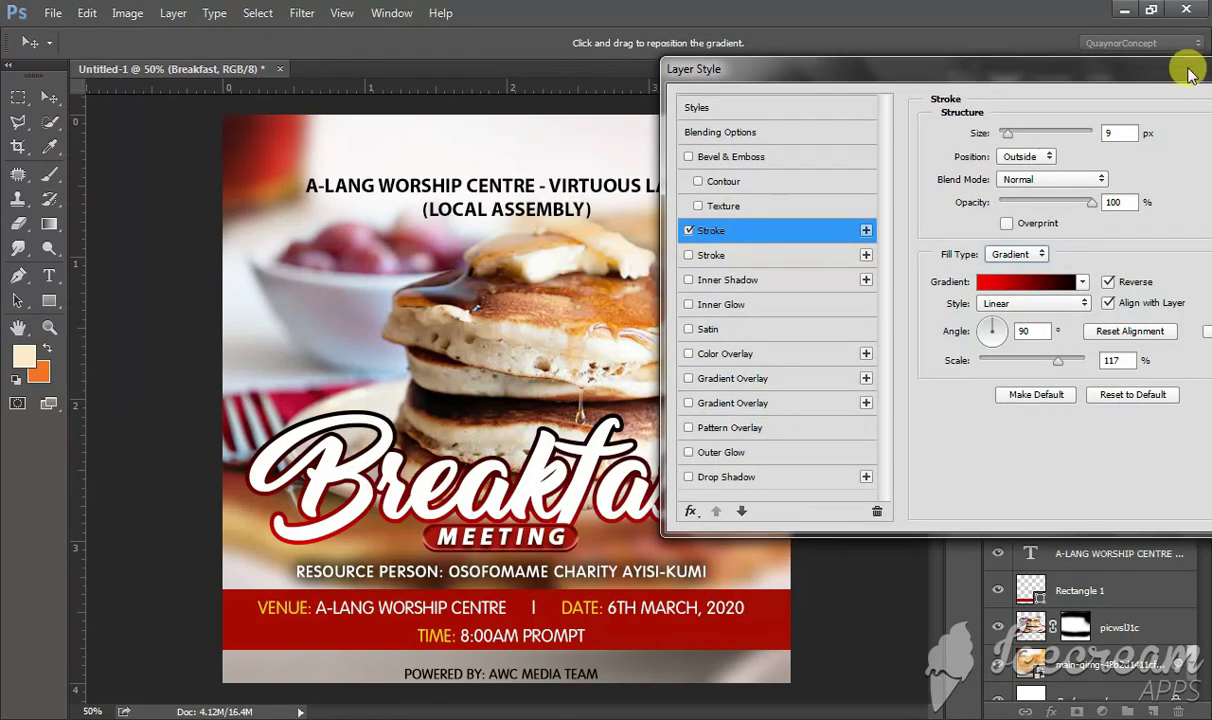
{"action": "left_click_drag", "start_coordinate": [876, 78], "coordinate": [981, 89]}
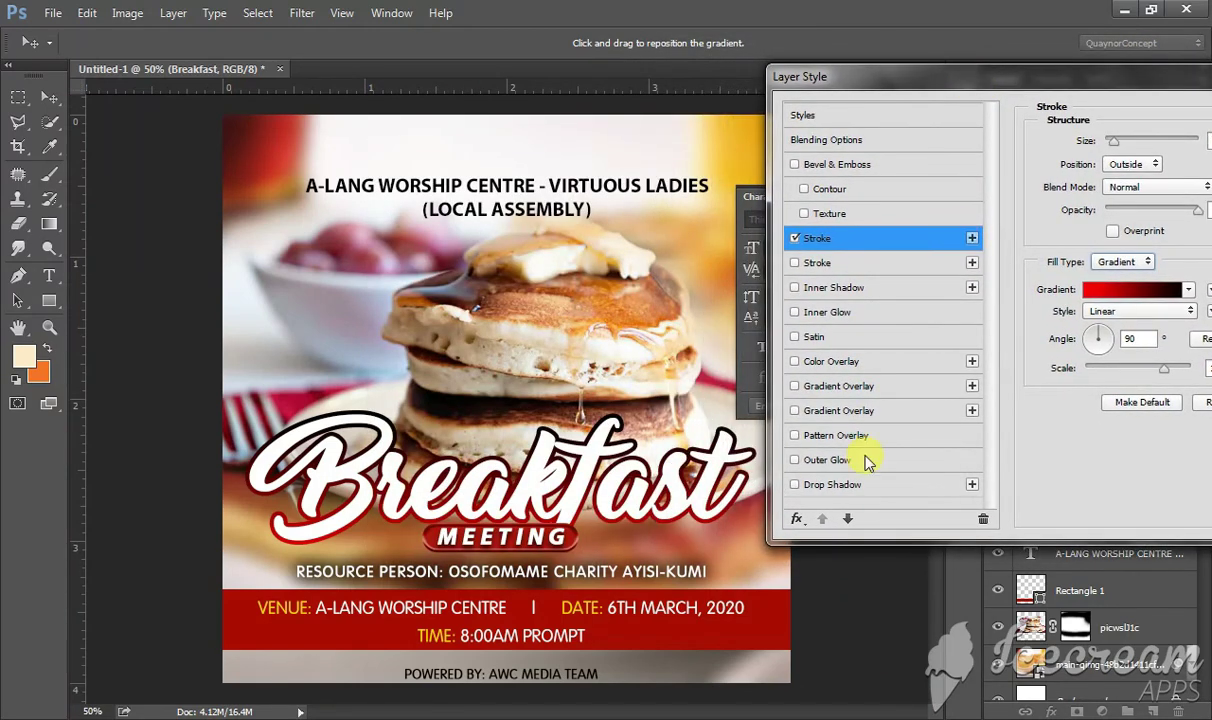
Give the Breakfast text a global-light drop shadow: 18 px distance, 11% spread, 36 px size.
{"action": "left_click", "coordinate": [857, 490]}
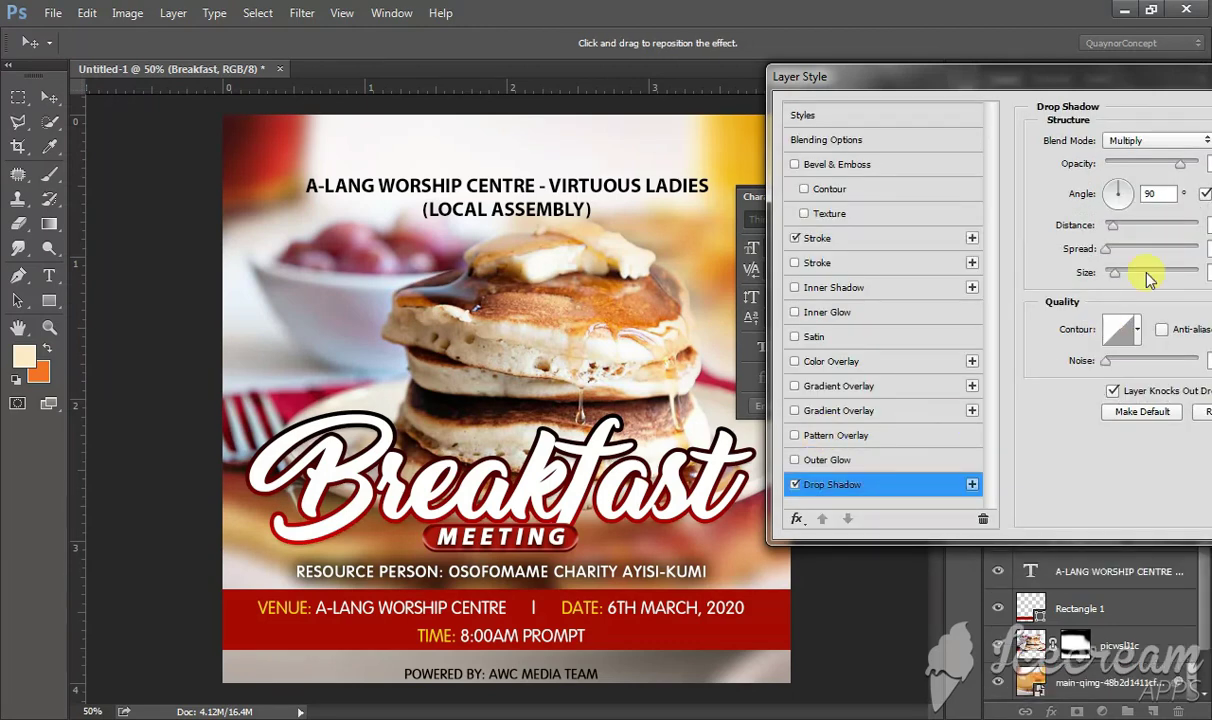
{"action": "left_click_drag", "start_coordinate": [1085, 226], "coordinate": [1088, 228]}
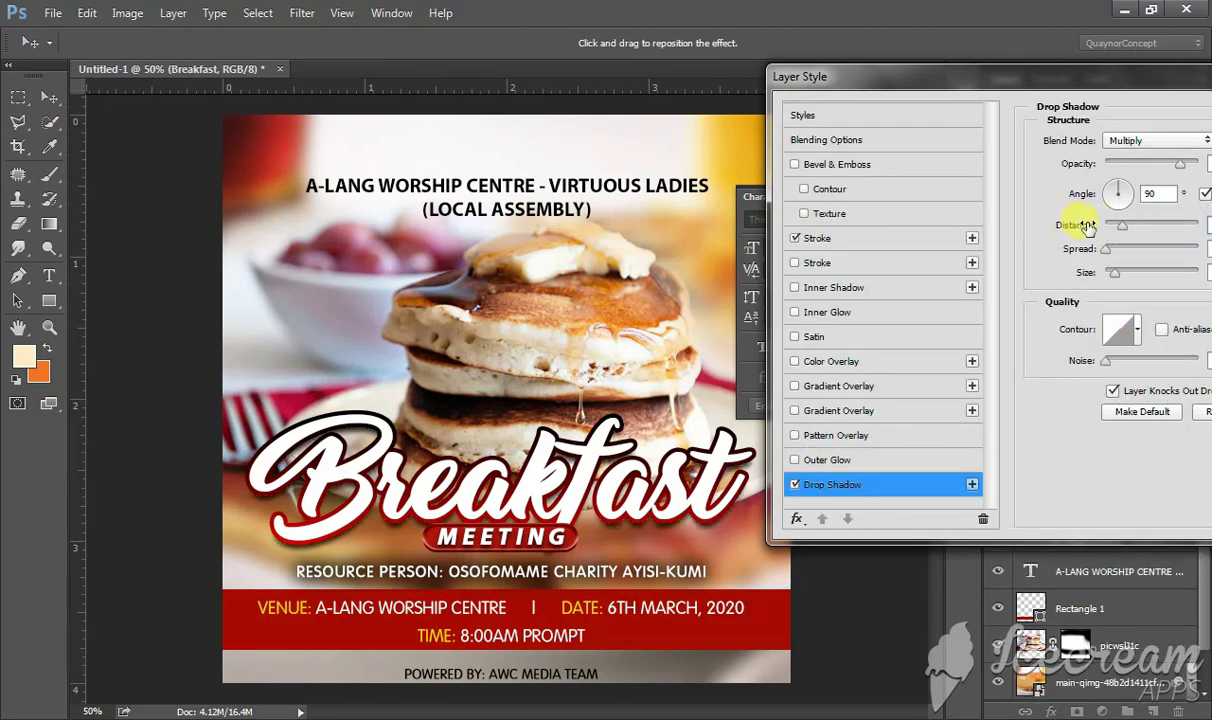
{"action": "left_click_drag", "start_coordinate": [1090, 73], "coordinate": [871, 69]}
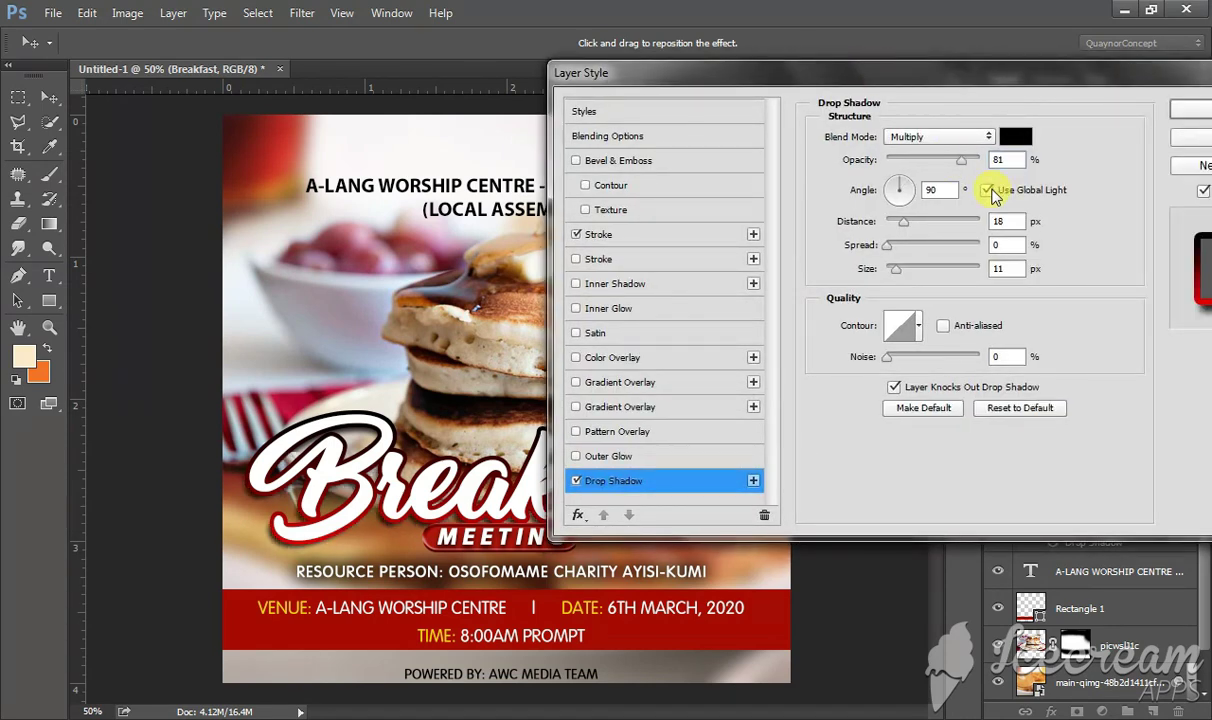
{"action": "left_click", "coordinate": [988, 191]}
{"action": "left_click_drag", "start_coordinate": [860, 74], "coordinate": [1012, 82]}
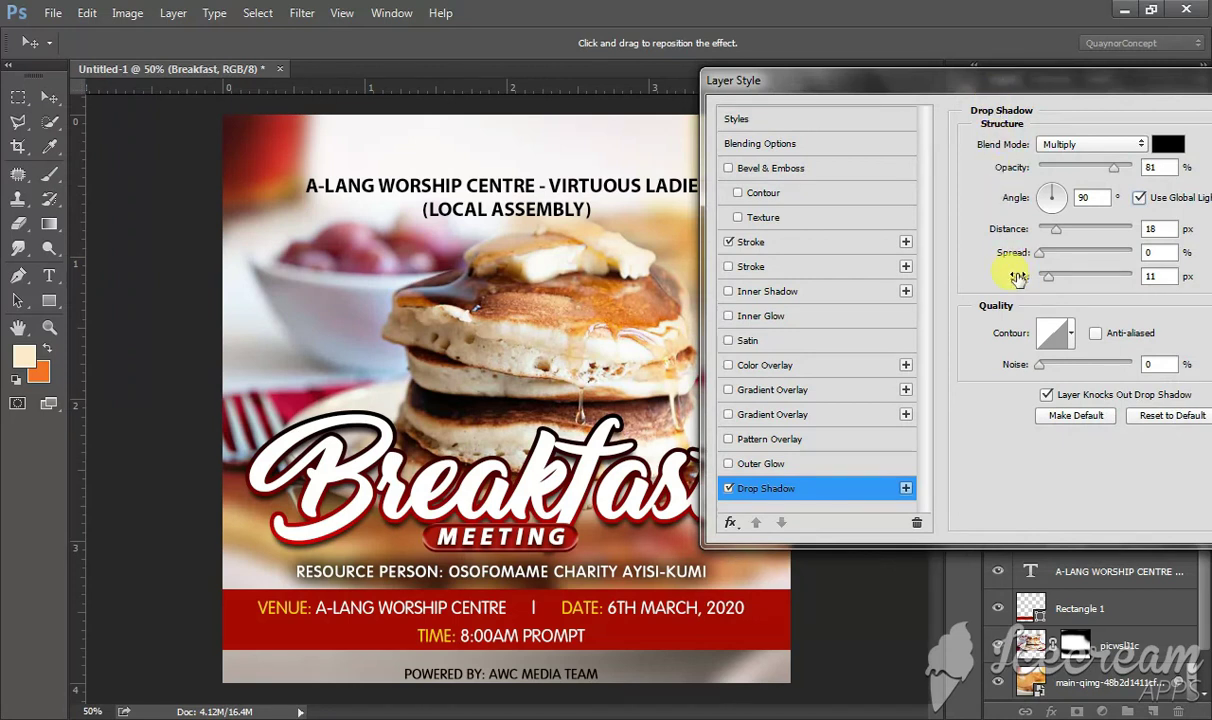
{"action": "mouse_move", "coordinate": [1030, 280]}
{"action": "left_mouse_down"}
{"action": "mouse_move", "coordinate": [1045, 281]}
{"action": "mouse_move", "coordinate": [1017, 258]}
{"action": "left_mouse_up"}
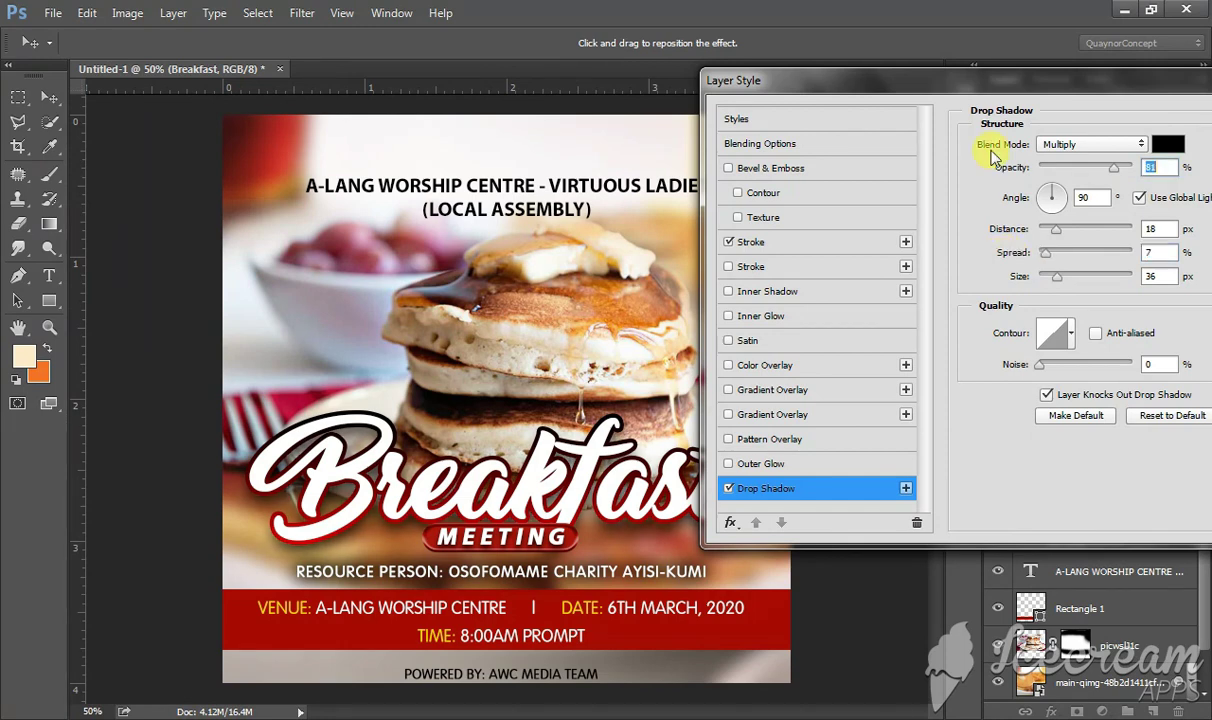
{"action": "left_click_drag", "start_coordinate": [987, 91], "coordinate": [1015, 101]}
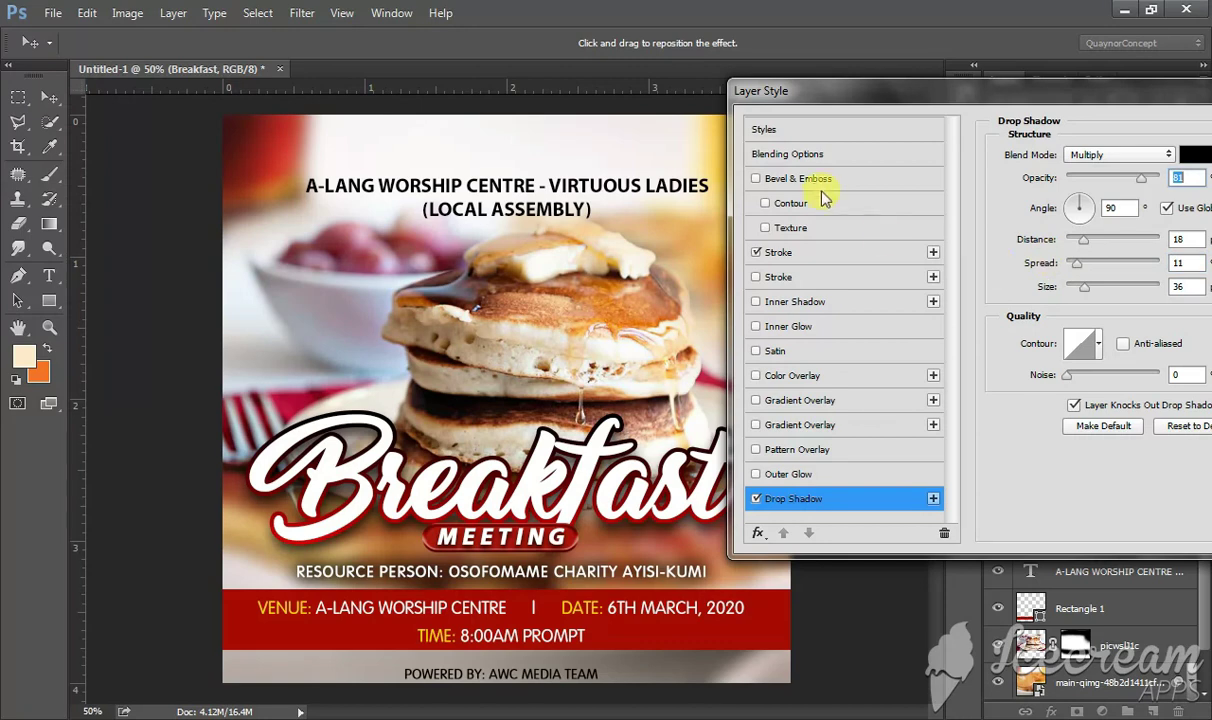
Add a Smooth Inner Bevel & Emboss effect to the Breakfast text.
{"action": "left_click", "coordinate": [798, 180]}
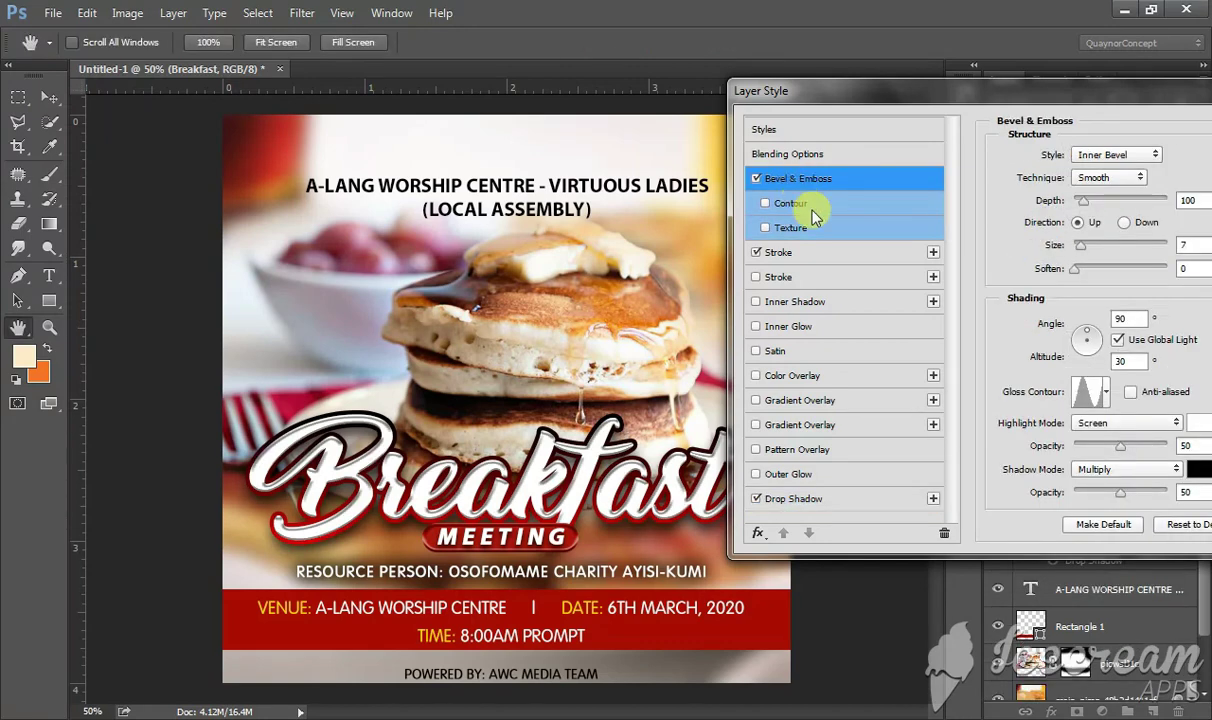
{"action": "left_click", "coordinate": [1107, 396]}
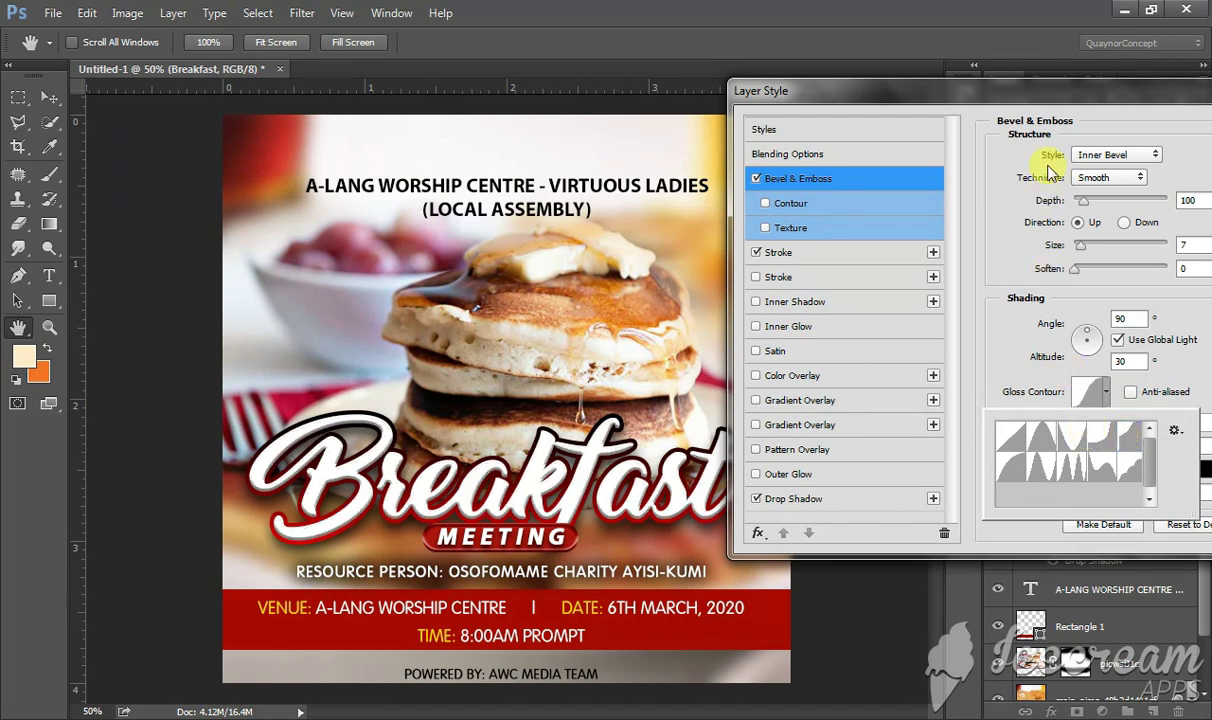
{"action": "left_click", "coordinate": [960, 86]}
{"action": "left_click_drag", "start_coordinate": [957, 86], "coordinate": [935, 94]}
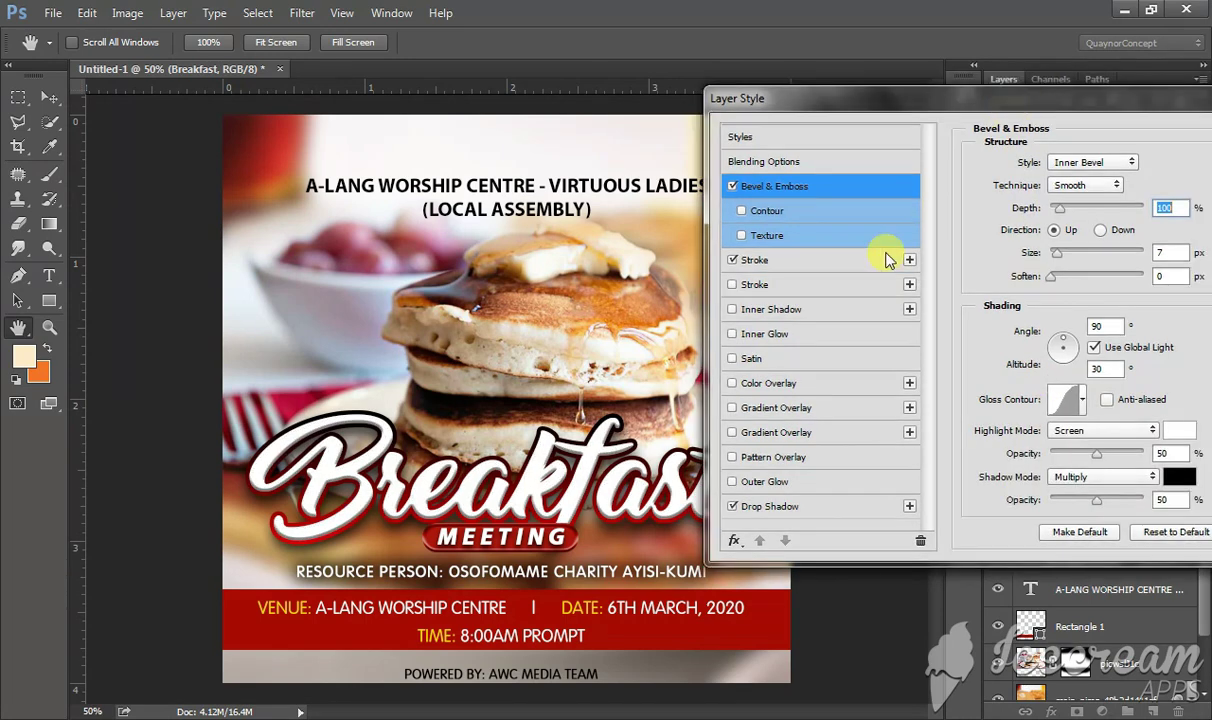
{"action": "left_click", "coordinate": [816, 260]}
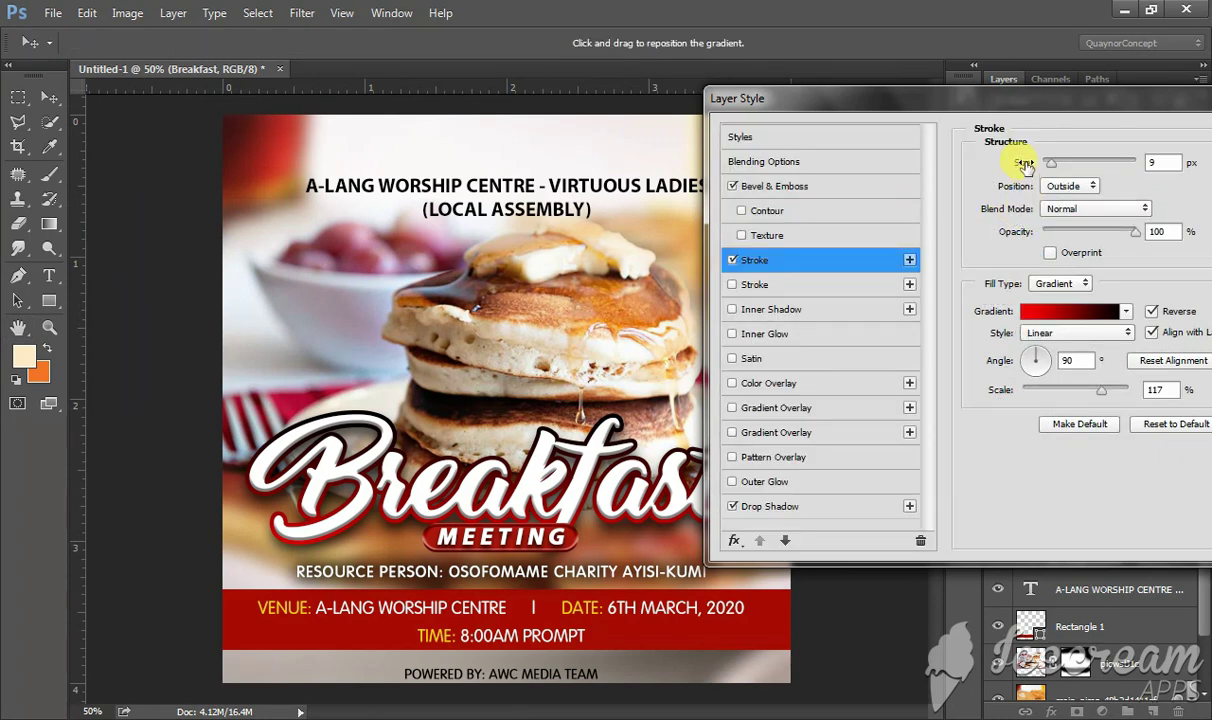
Try a 10 px stroke, return the title outline to 9 px, and apply all effects.
{"action": "left_click_drag", "start_coordinate": [1027, 167], "coordinate": [1028, 167]}
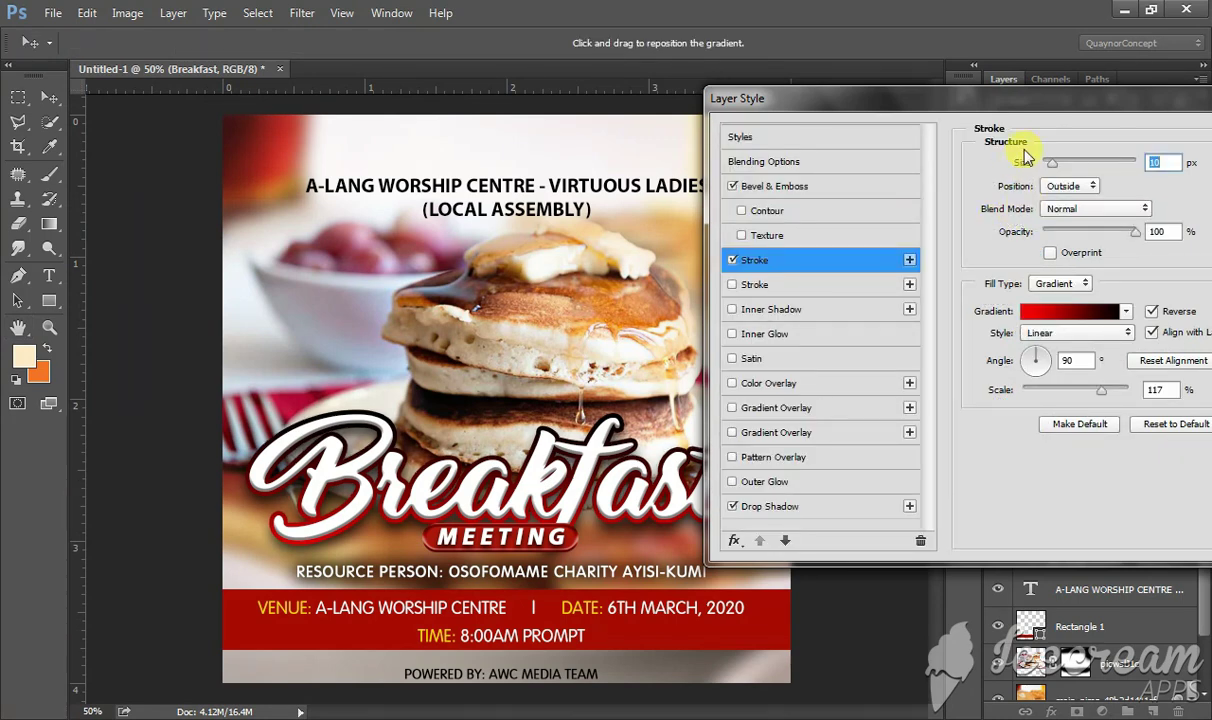
{"action": "left_click_drag", "start_coordinate": [1022, 104], "coordinate": [958, 100]}
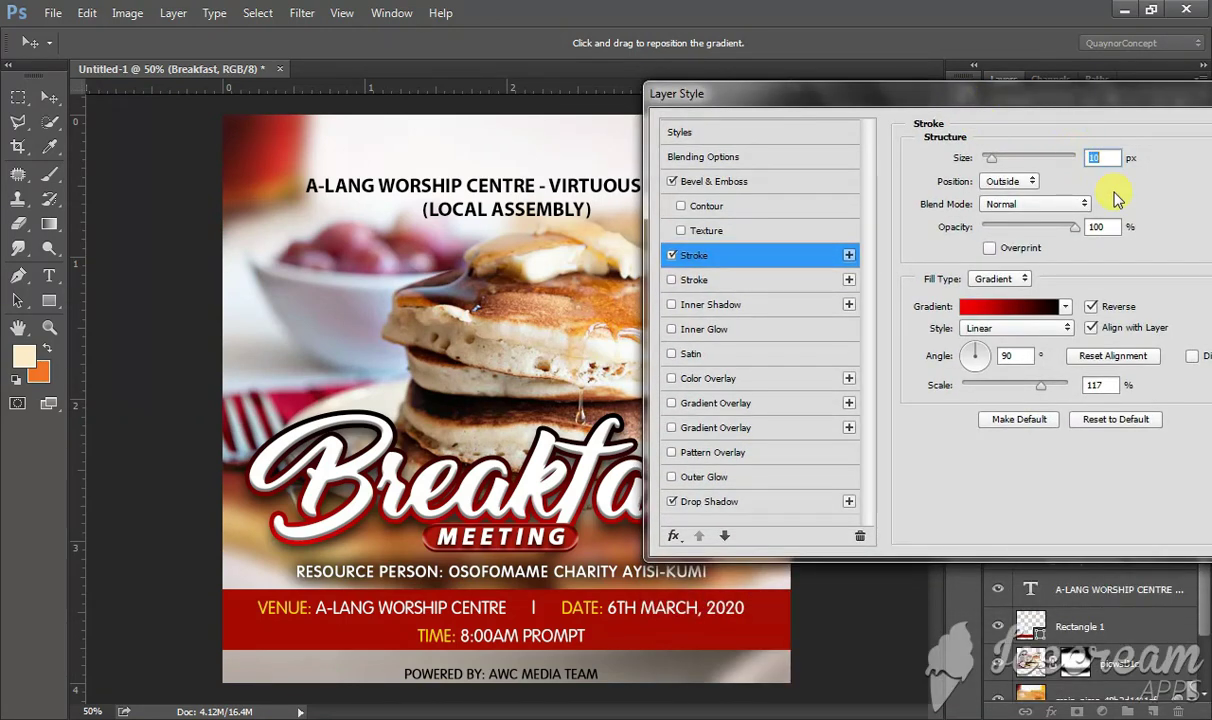
{"action": "type", "text": "9"}
{"action": "key", "text": "Return"}
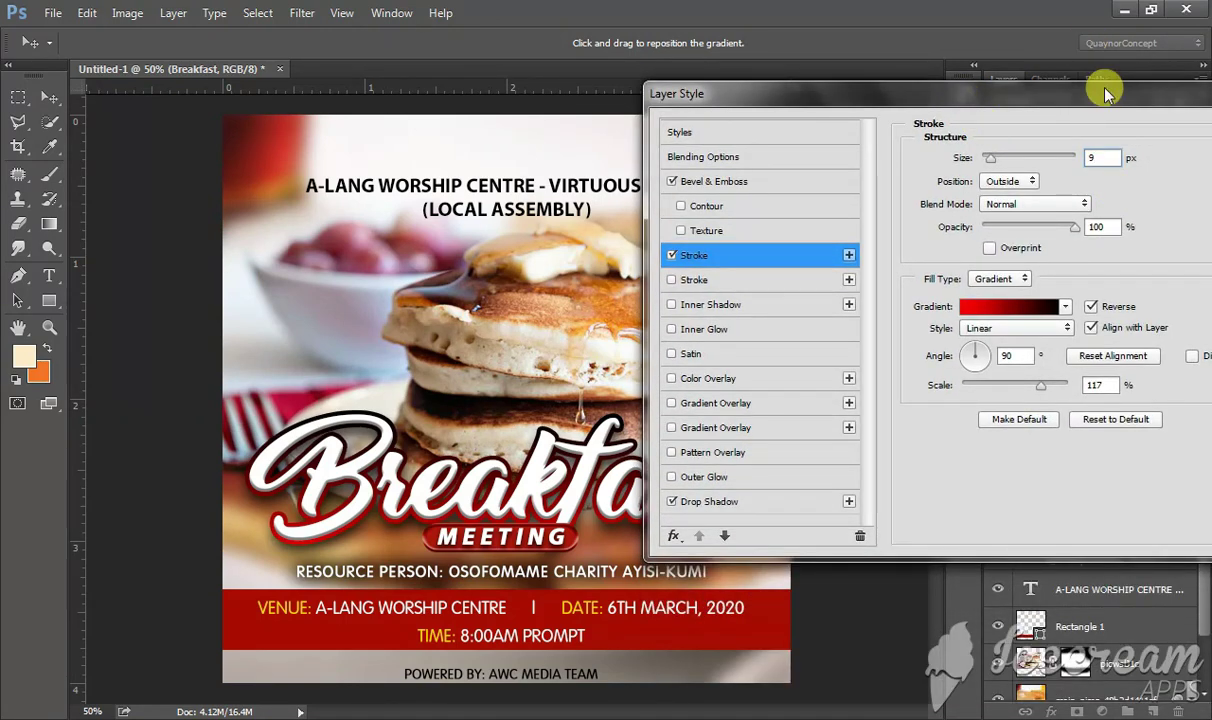
{"action": "left_click_drag", "start_coordinate": [1101, 89], "coordinate": [874, 119]}
{"action": "left_click", "coordinate": [1080, 165]}
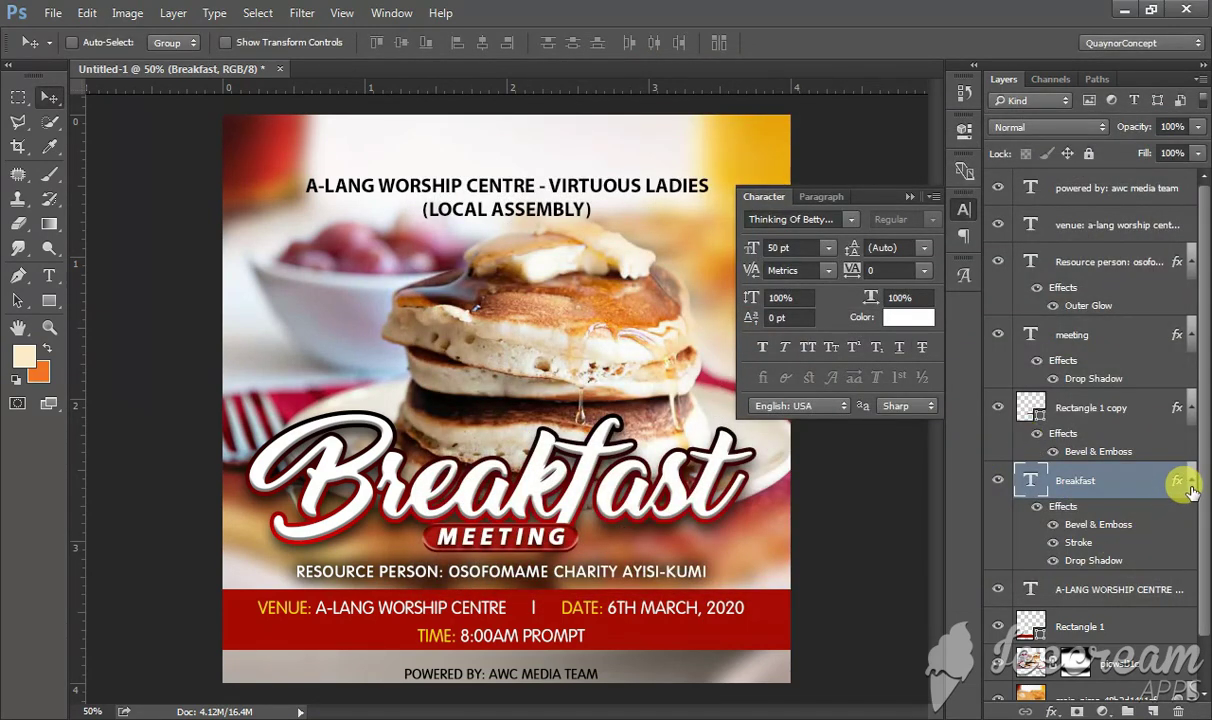
Create a new layer named Shade beneath the Breakfast layer.
{"action": "left_click", "coordinate": [1190, 483]}
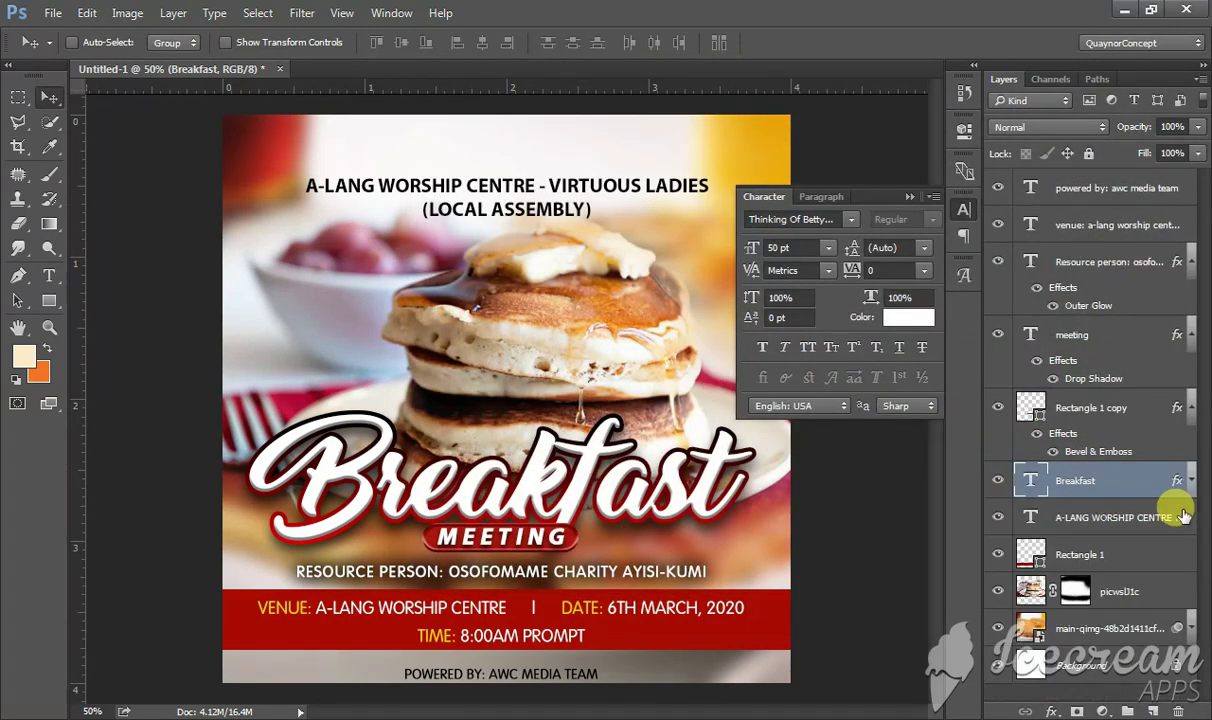
{"action": "left_click", "coordinate": [1152, 712]}
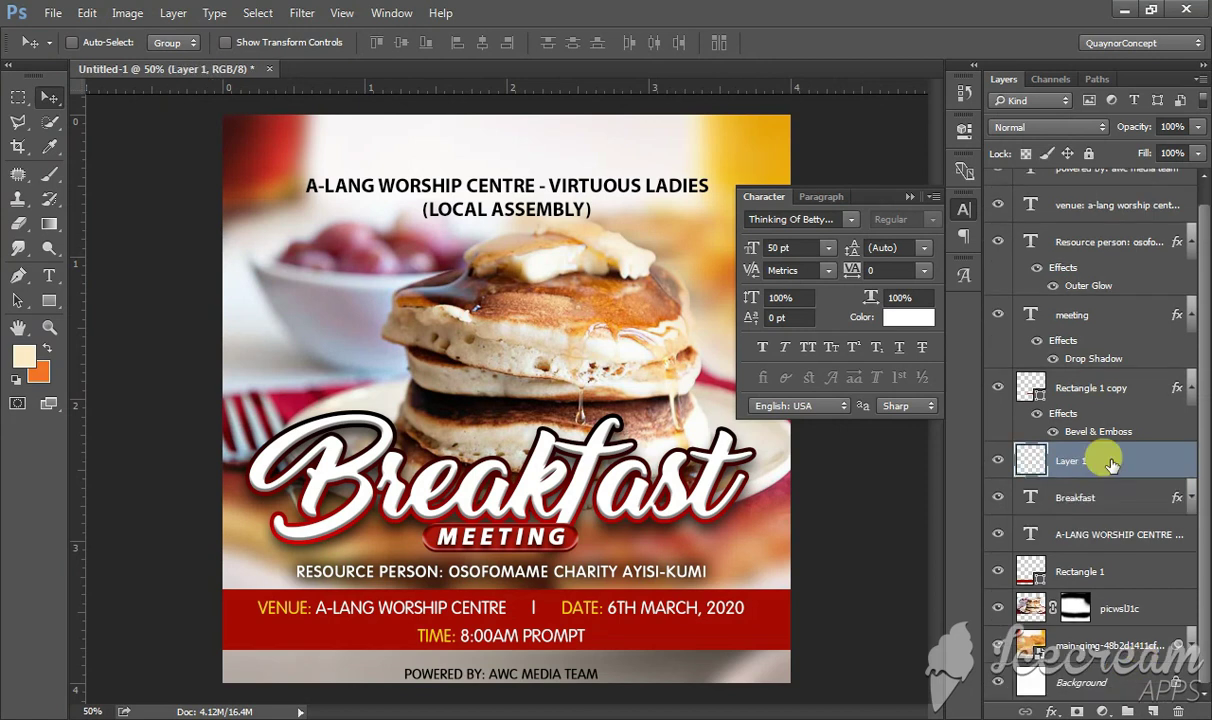
{"action": "left_click_drag", "start_coordinate": [1095, 510], "coordinate": [1070, 500]}
{"action": "double_click", "coordinate": [1070, 500]}
{"action": "type", "text": "Shade"}
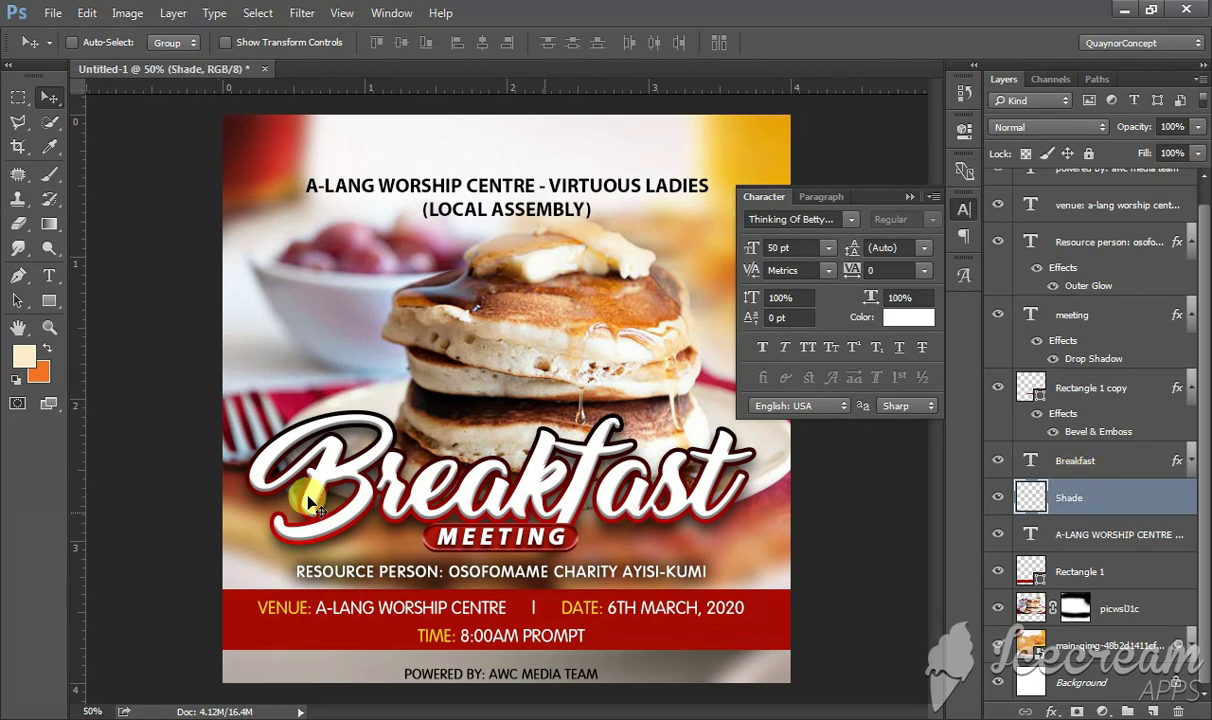
Set the Brush tool colour to a dark red based on the banner's red.
{"action": "left_click", "coordinate": [45, 175]}
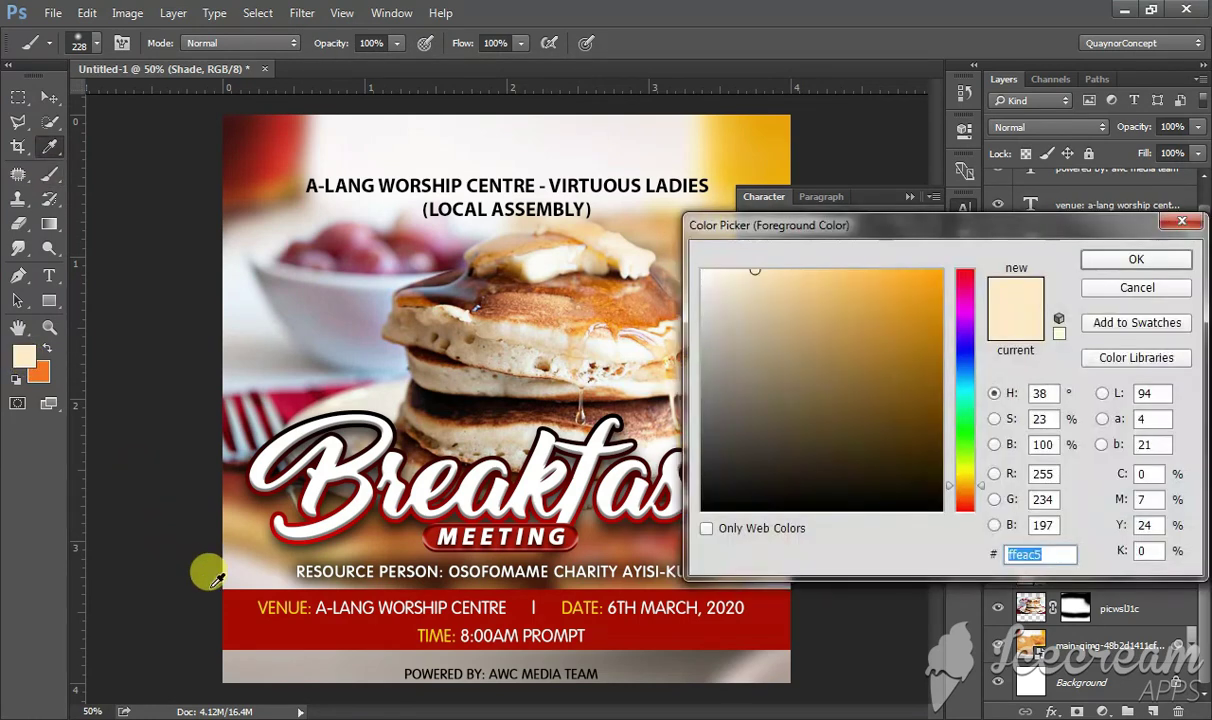
{"action": "left_click", "coordinate": [238, 609]}
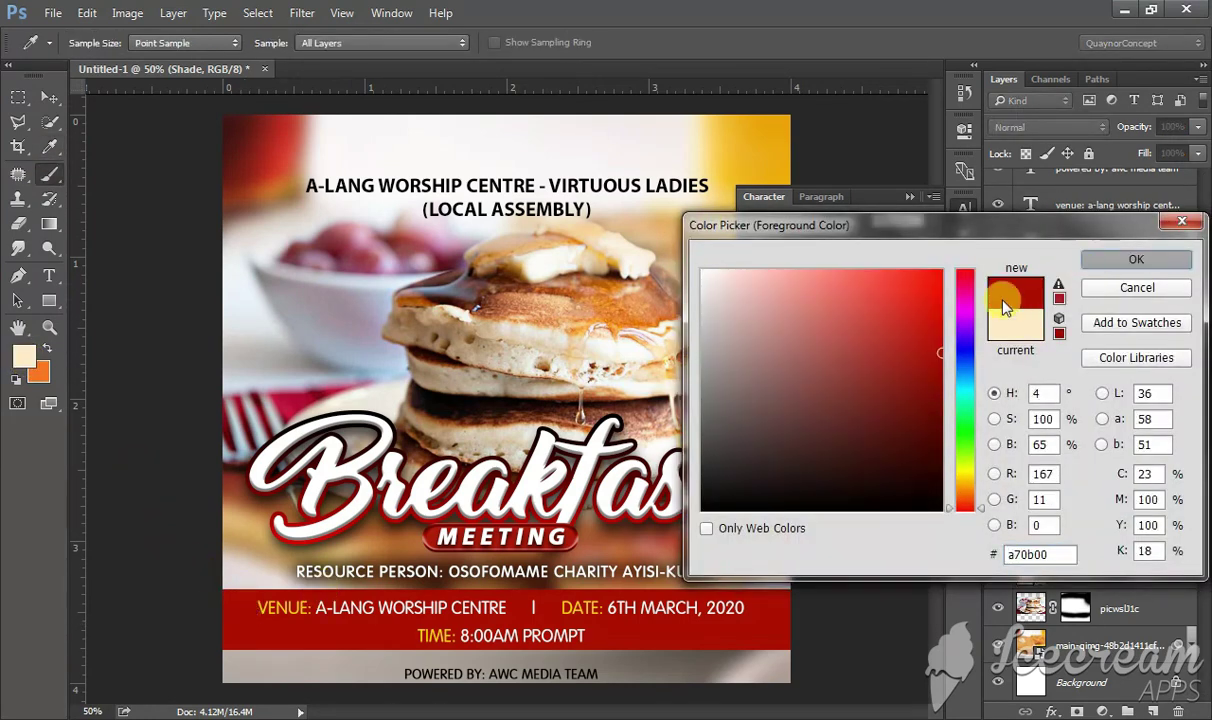
{"action": "left_click", "coordinate": [1090, 262]}
{"action": "left_click", "coordinate": [25, 360]}
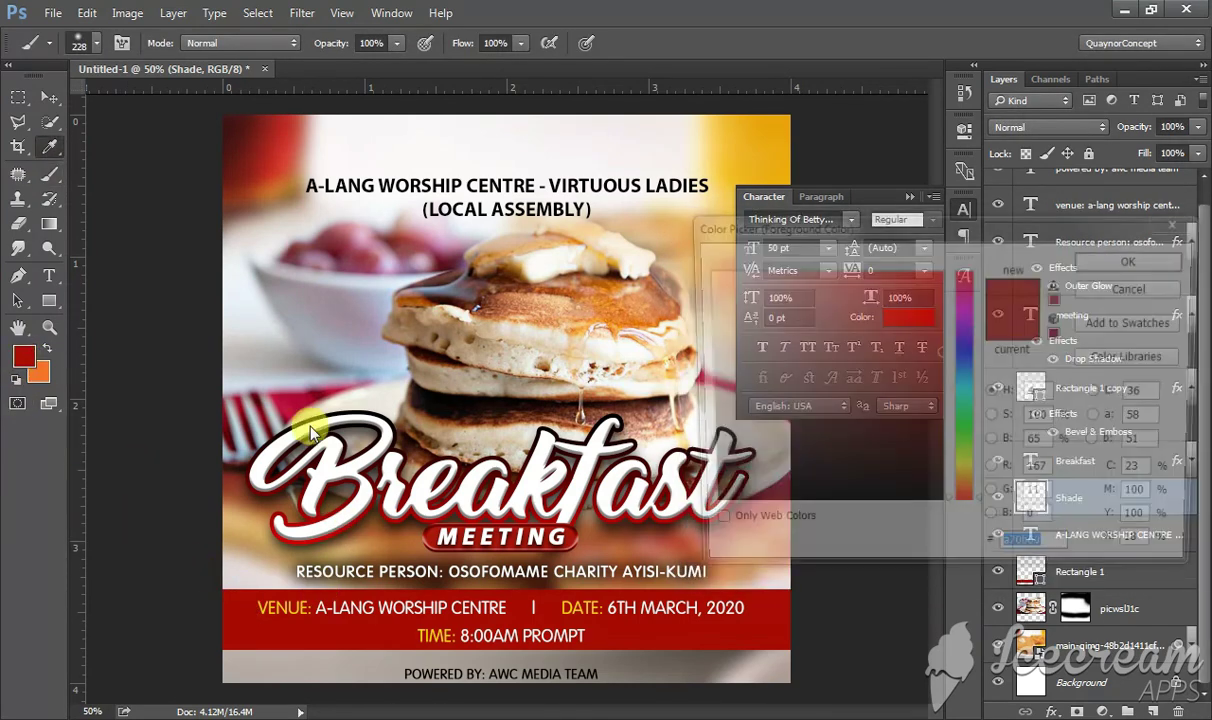
{"action": "left_click_drag", "start_coordinate": [866, 386], "coordinate": [945, 448]}
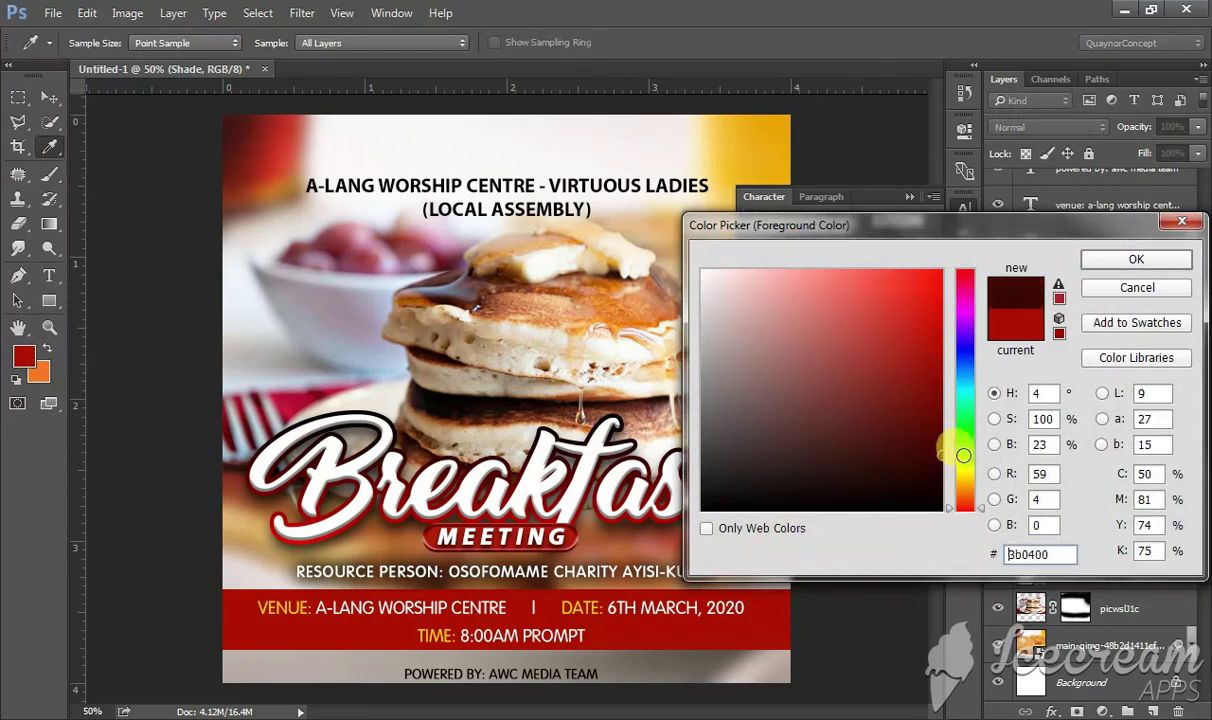
{"action": "left_click", "coordinate": [1105, 330]}
{"action": "left_click", "coordinate": [1112, 262]}
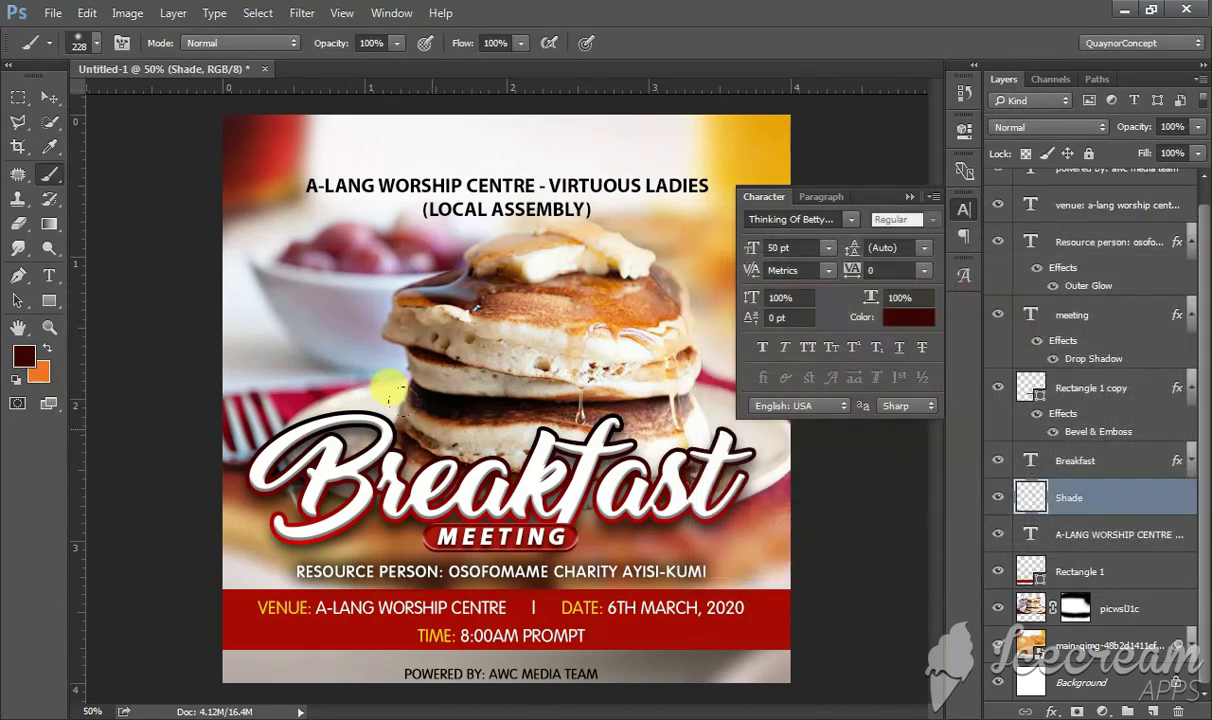
Paint soft dark red shading behind the title with a ~400 px, then 299 px brush.
{"action": "right_click", "coordinate": [327, 310]}
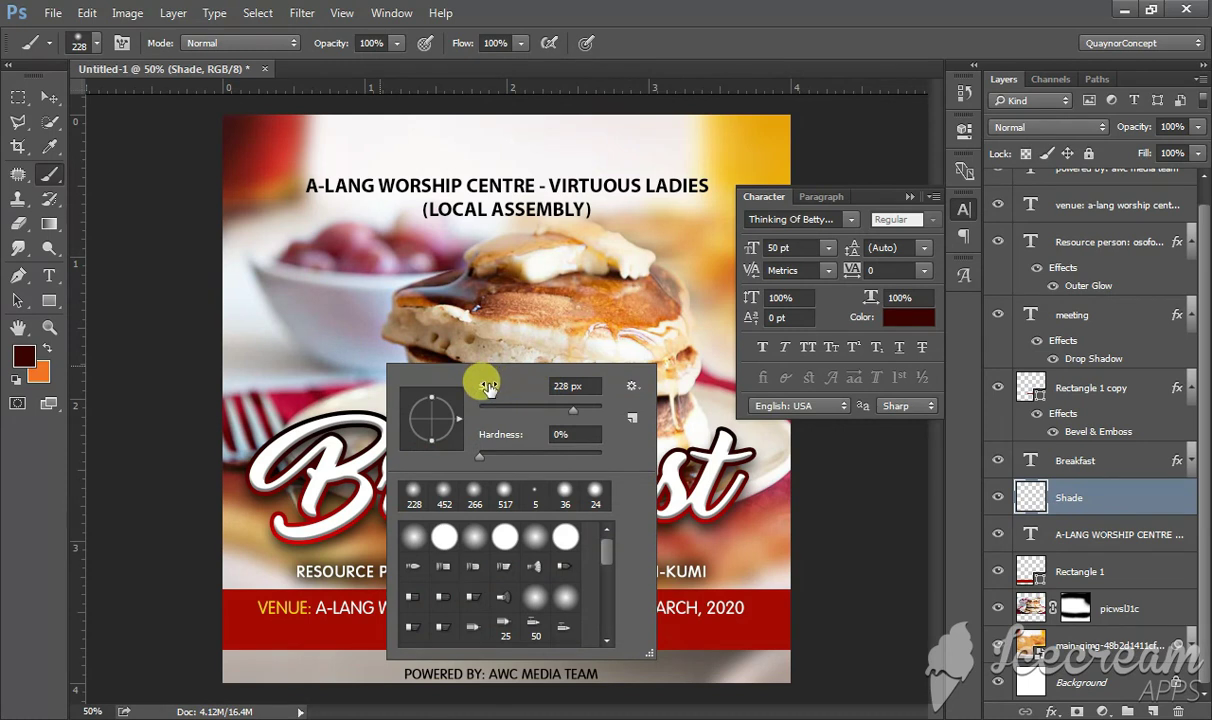
{"action": "mouse_move", "coordinate": [488, 387]}
{"action": "left_mouse_down"}
{"action": "mouse_move", "coordinate": [550, 372]}
{"action": "mouse_move", "coordinate": [522, 386]}
{"action": "left_mouse_up"}
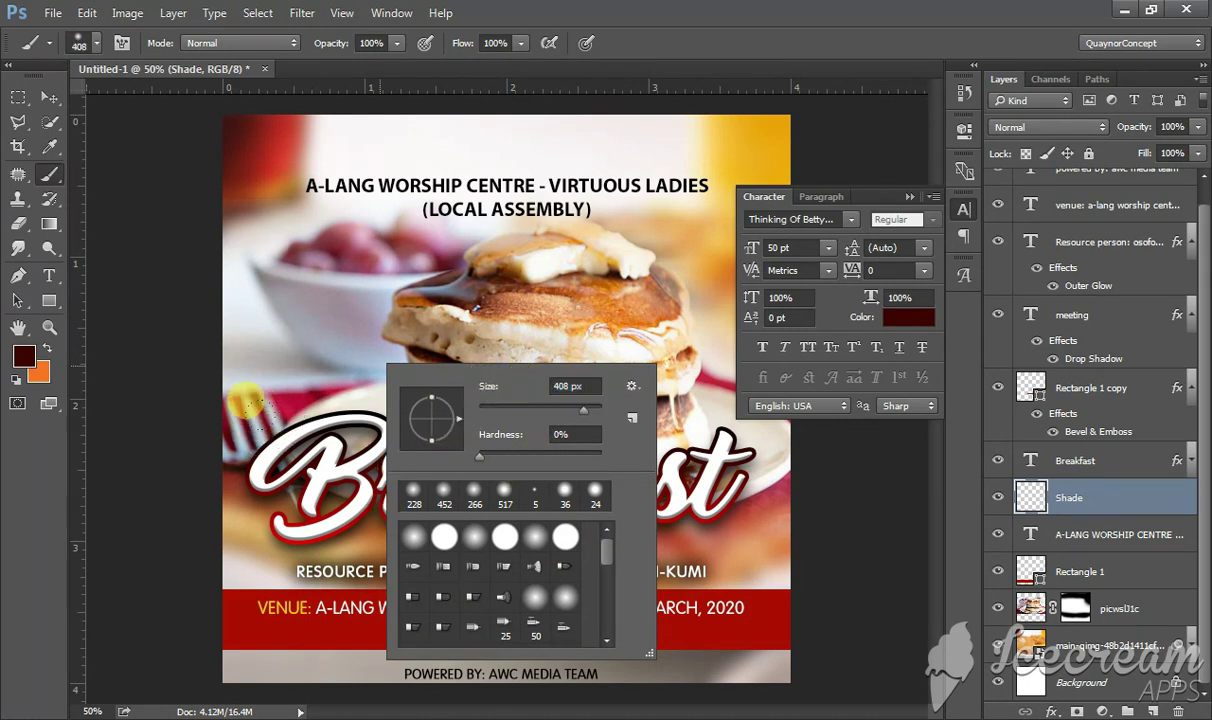
{"action": "left_click", "coordinate": [330, 390]}
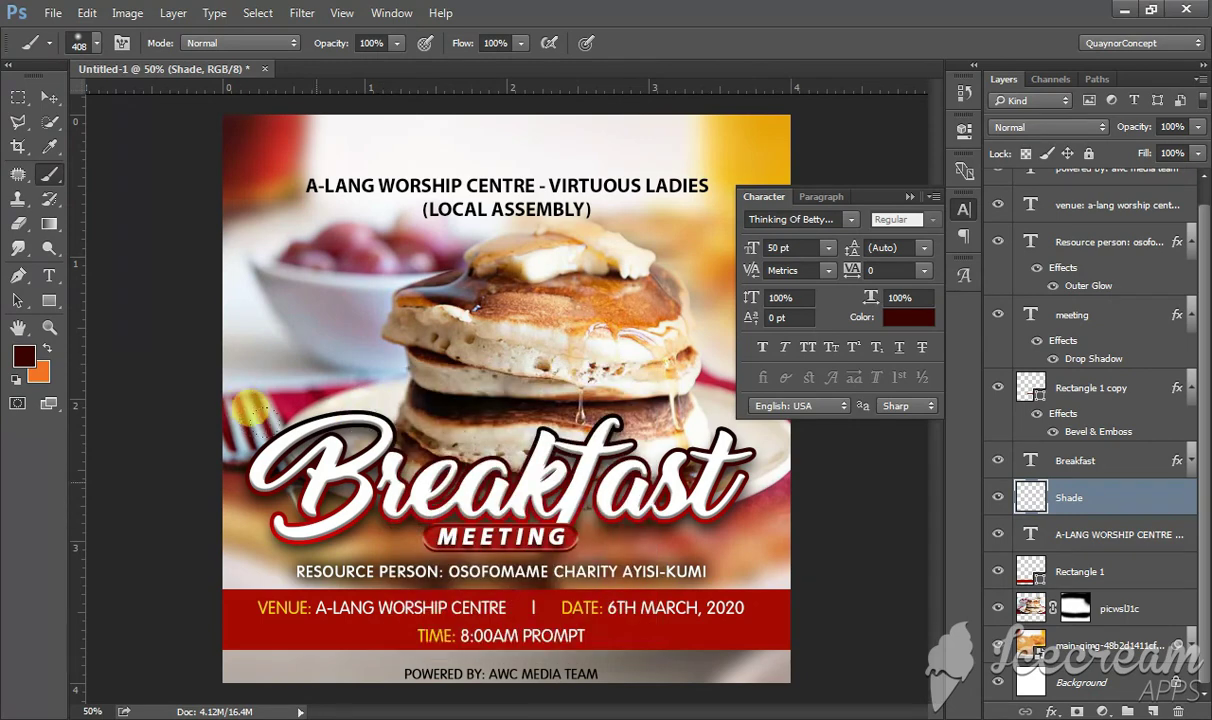
{"action": "left_click", "coordinate": [248, 403]}
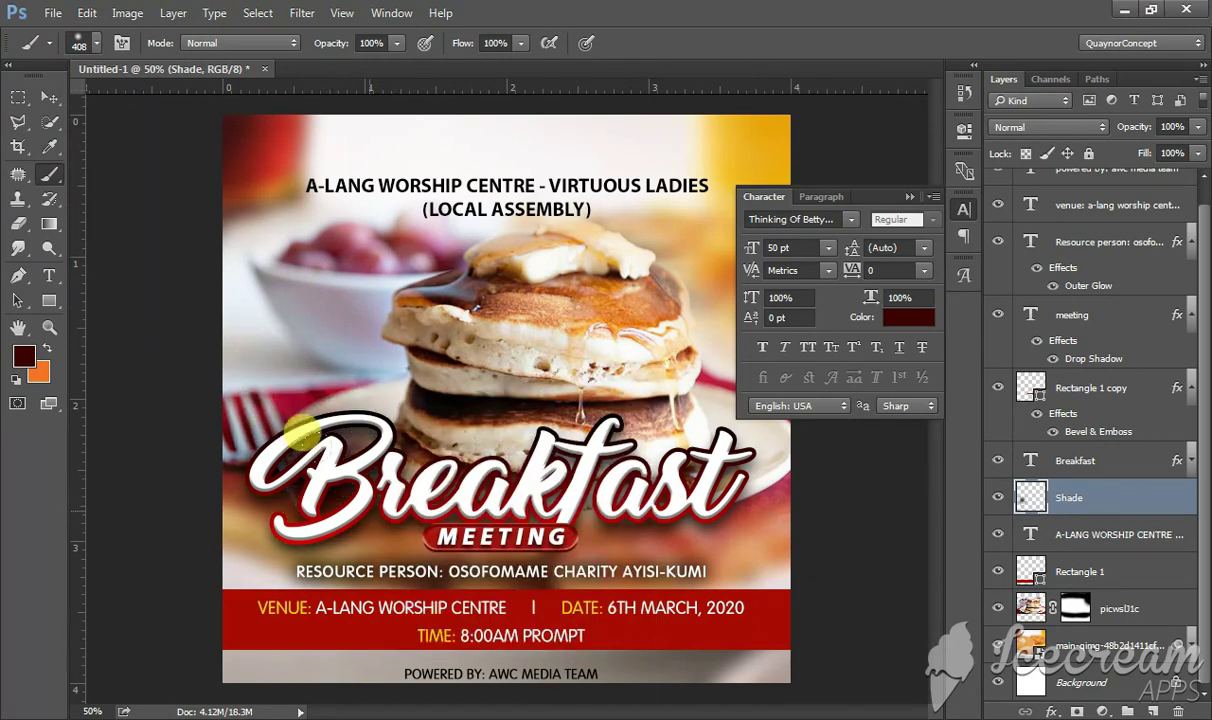
{"action": "left_click_drag", "start_coordinate": [538, 398], "coordinate": [617, 406]}
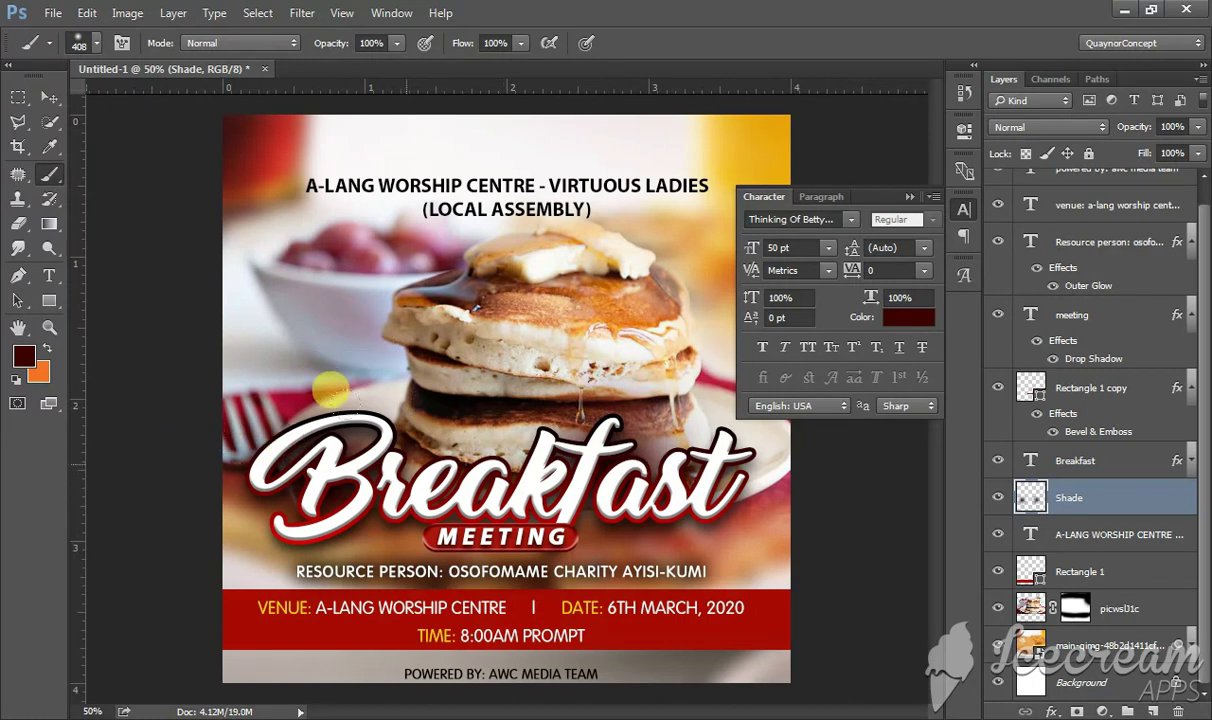
{"action": "right_click", "coordinate": [472, 366]}
{"action": "left_click_drag", "start_coordinate": [597, 408], "coordinate": [405, 433]}
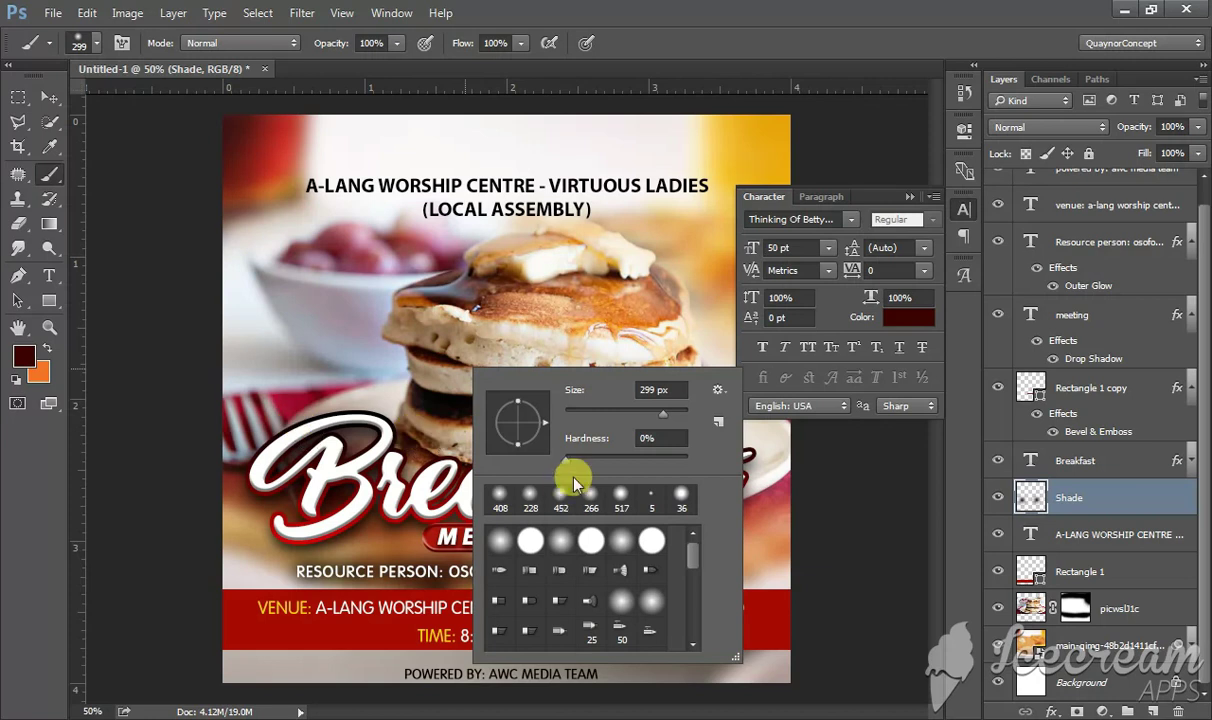
{"action": "key", "text": "Return"}
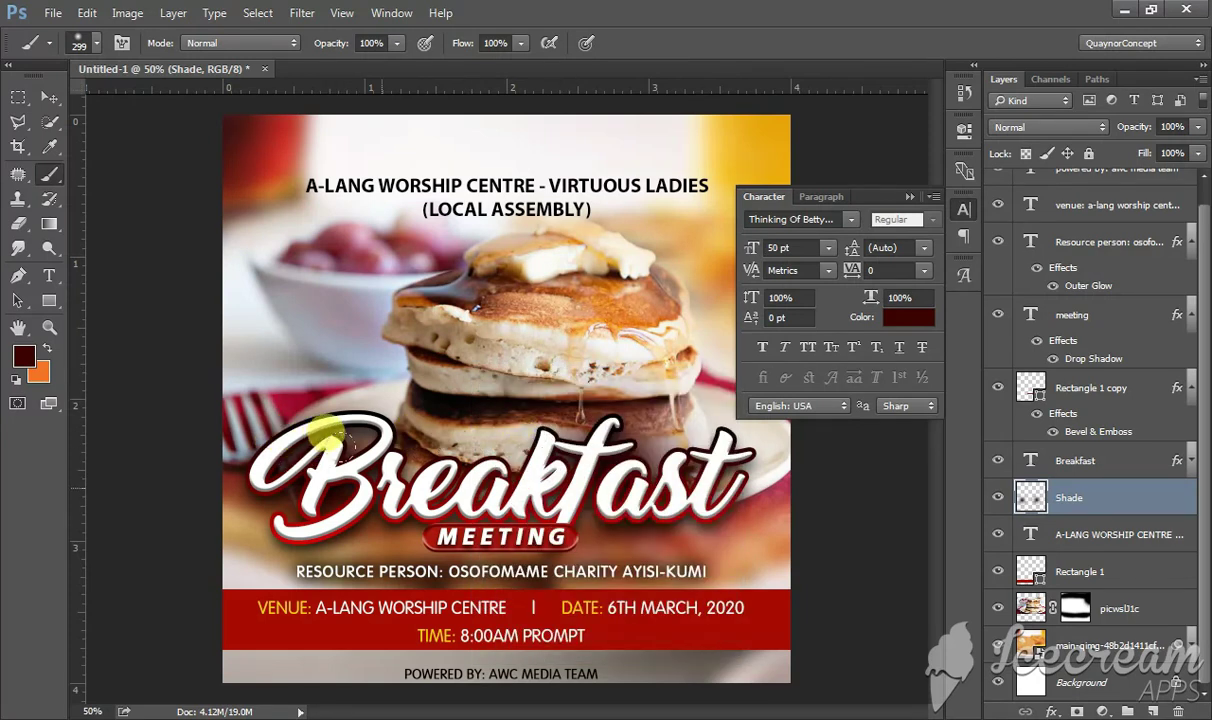
{"action": "left_click_drag", "start_coordinate": [327, 435], "coordinate": [460, 425]}
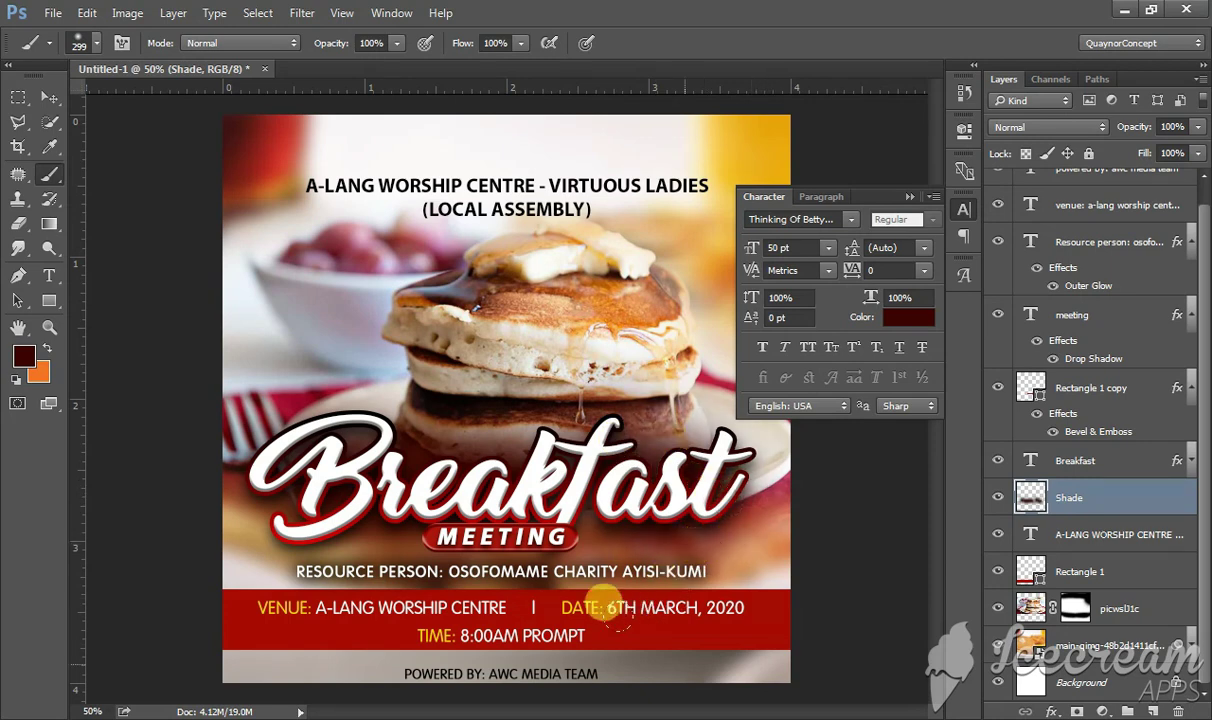
Set the Shade layer's blend mode to Multiply.
{"action": "key", "text": "v"}
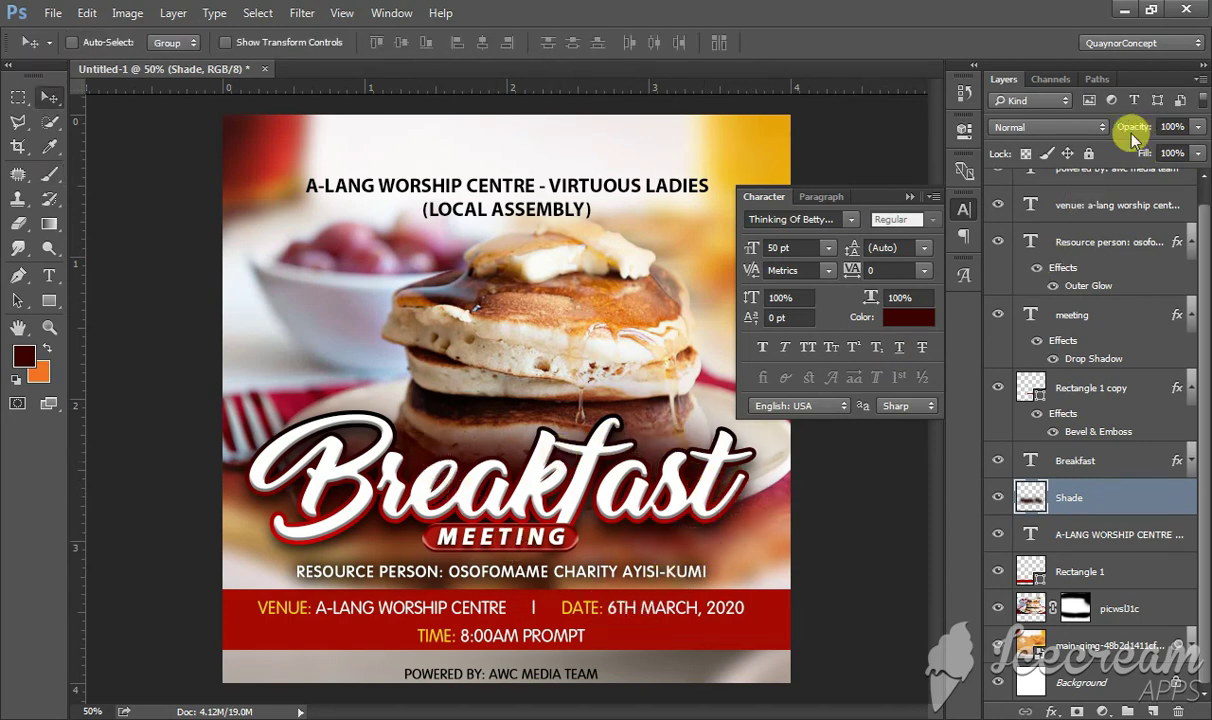
{"action": "left_click", "coordinate": [1066, 127]}
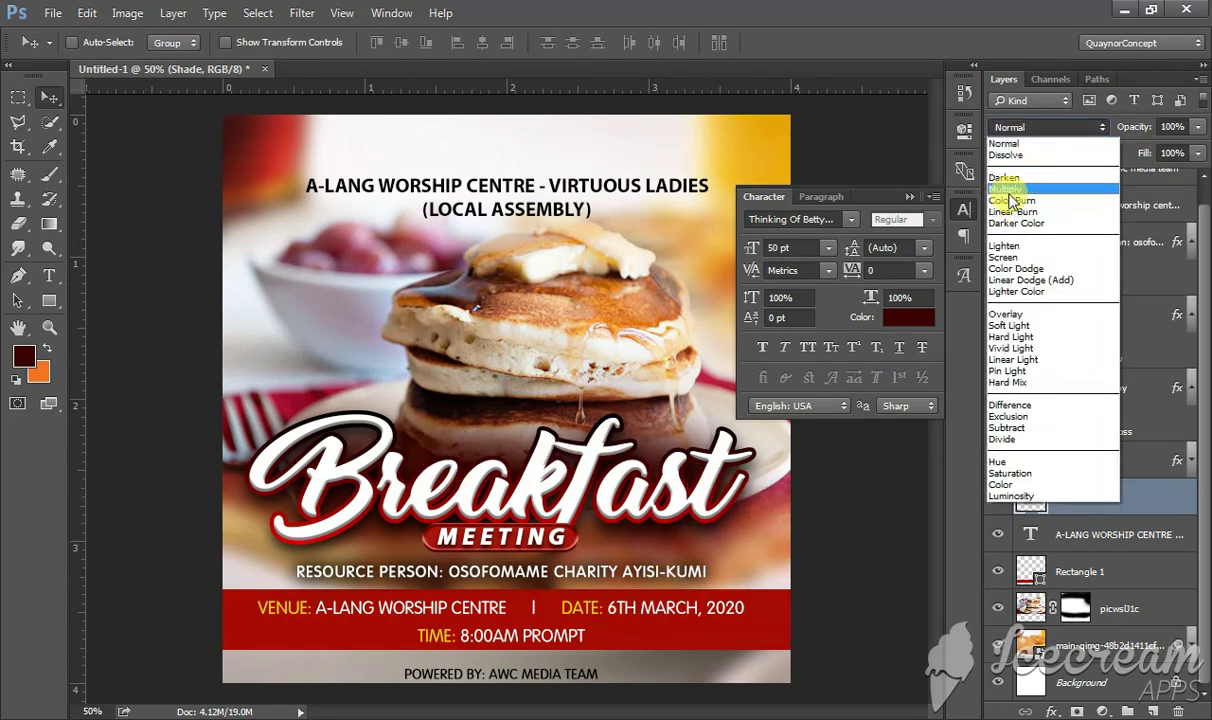
{"action": "left_click", "coordinate": [1012, 190]}
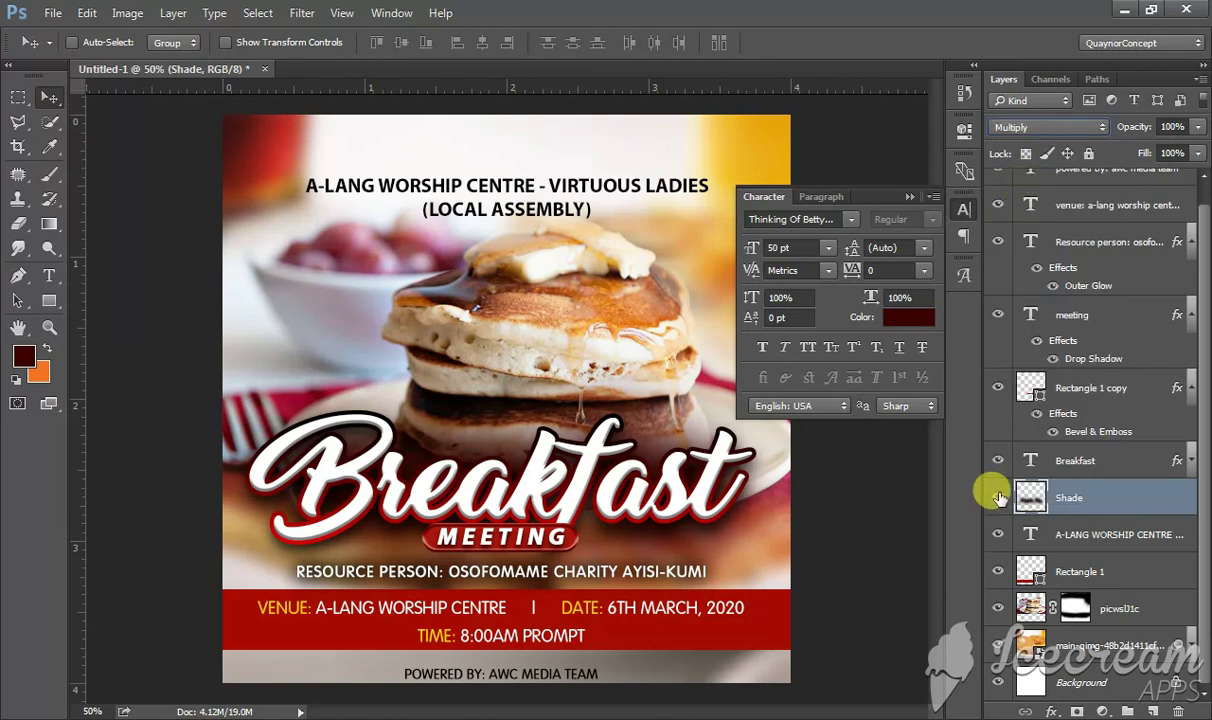
{"action": "left_click", "coordinate": [910, 196]}
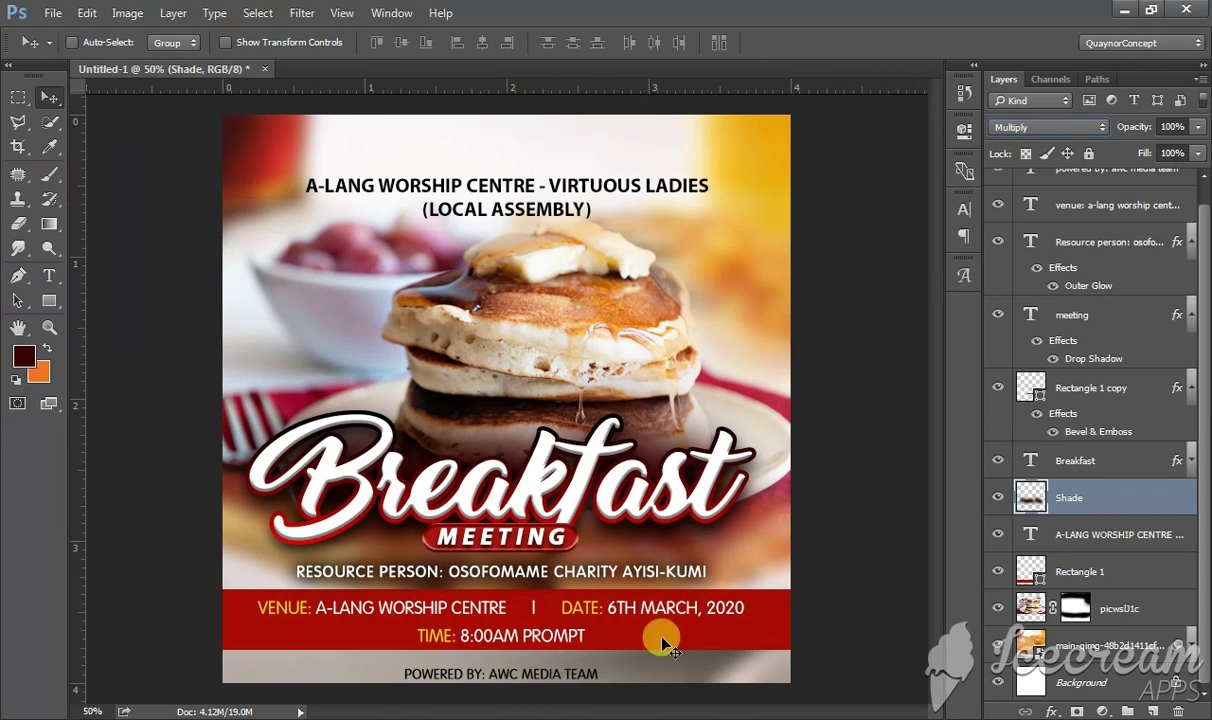
Duplicate the red banner rectangle and move the copy over the POWERED BY line.
{"action": "left_click_drag", "start_coordinate": [628, 611], "coordinate": [665, 645]}
{"action": "left_click", "coordinate": [729, 607], "text": "ctrl"}
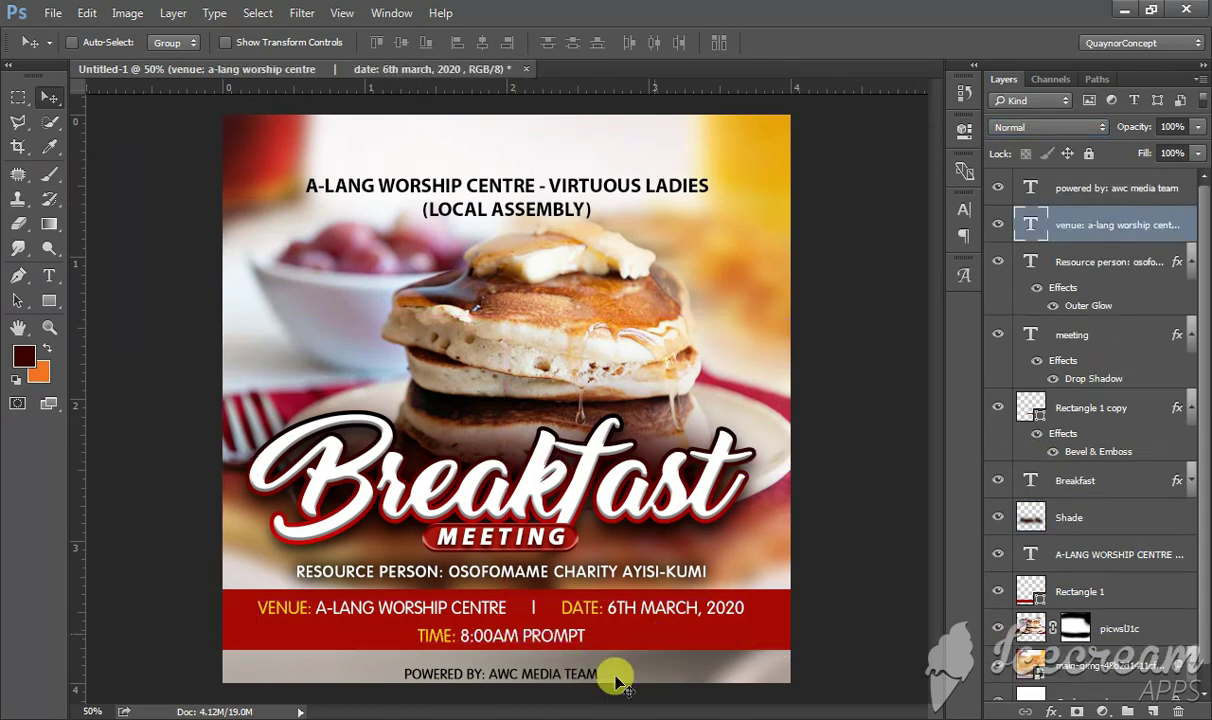
{"action": "mouse_move", "coordinate": [1060, 588]}
{"action": "left_mouse_down"}
{"action": "mouse_move", "coordinate": [1145, 680]}
{"action": "mouse_move", "coordinate": [1153, 711]}
{"action": "left_mouse_up"}
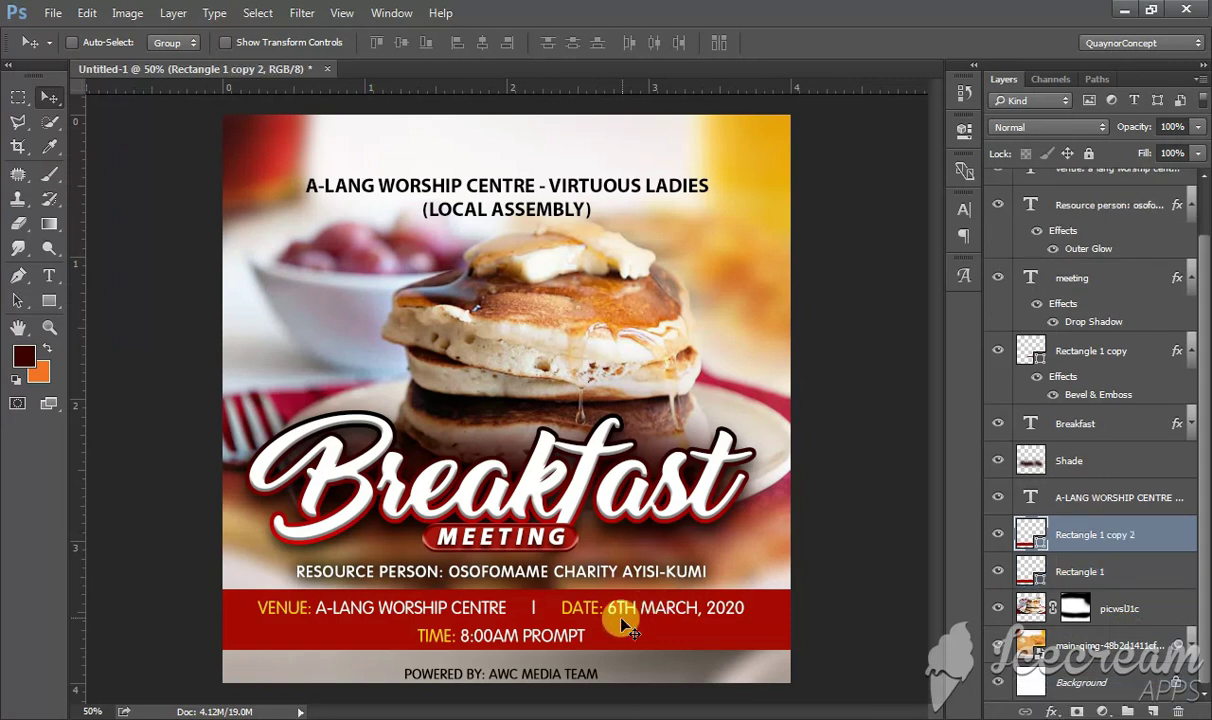
{"action": "left_click_drag", "start_coordinate": [621, 625], "coordinate": [619, 662]}
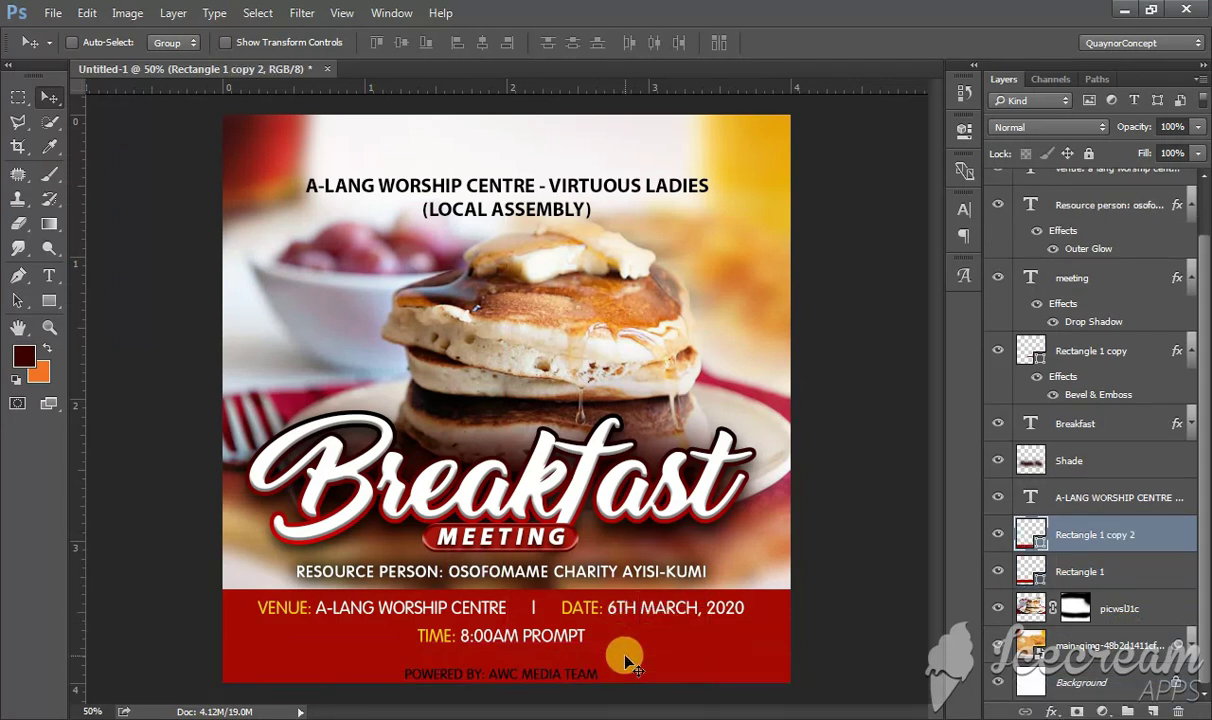
Resize the rectangle copy into a short, narrow tab.
{"action": "key", "text": "ctrl+t"}
{"action": "left_click_drag", "start_coordinate": [509, 600], "coordinate": [507, 662]}
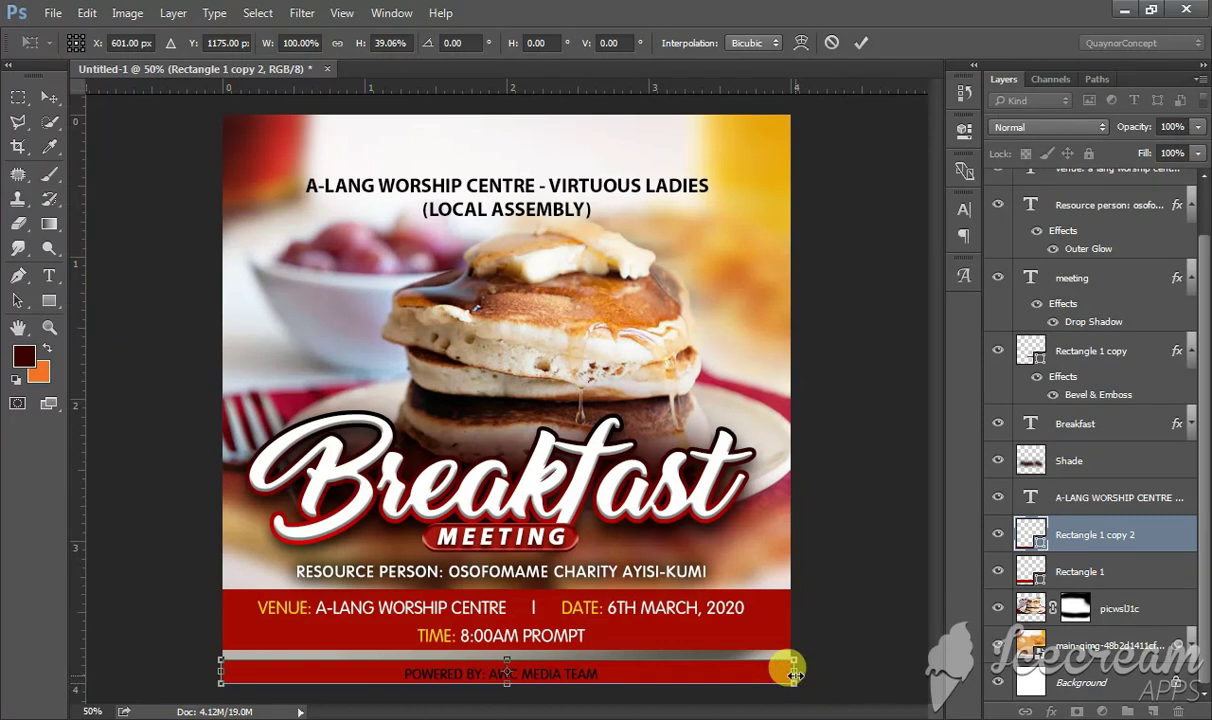
{"action": "left_click_drag", "start_coordinate": [795, 676], "coordinate": [608, 688]}
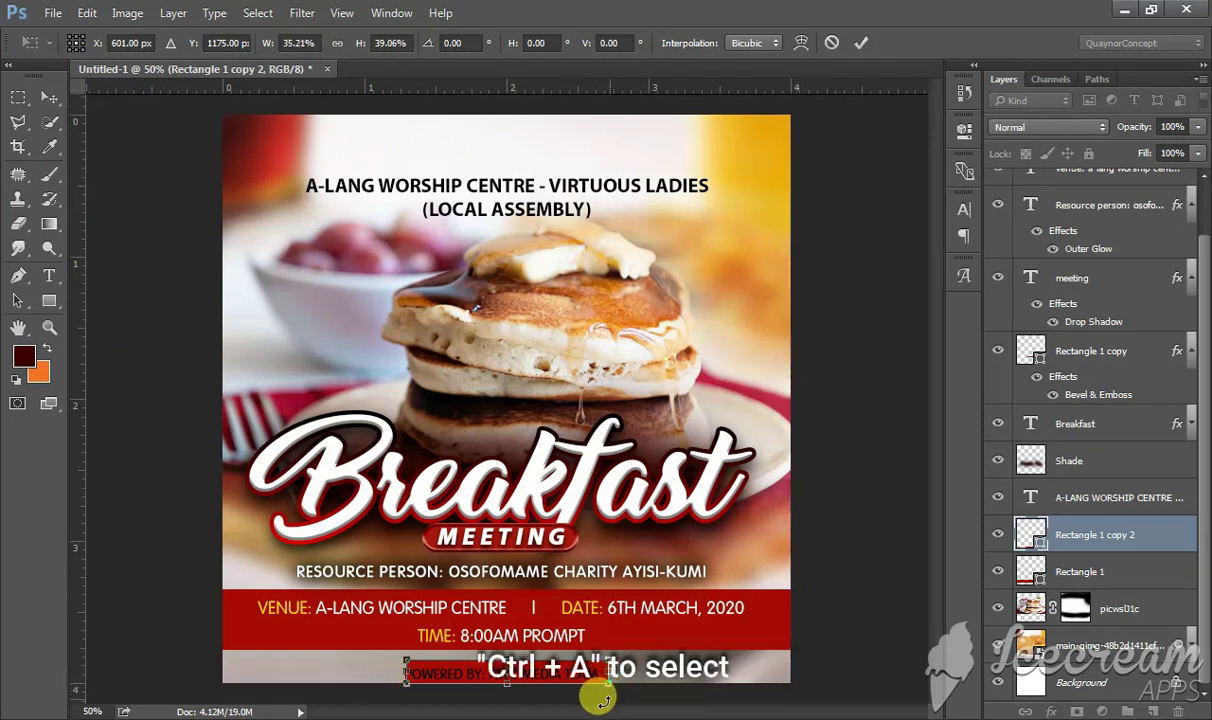
{"action": "key", "text": "Return"}
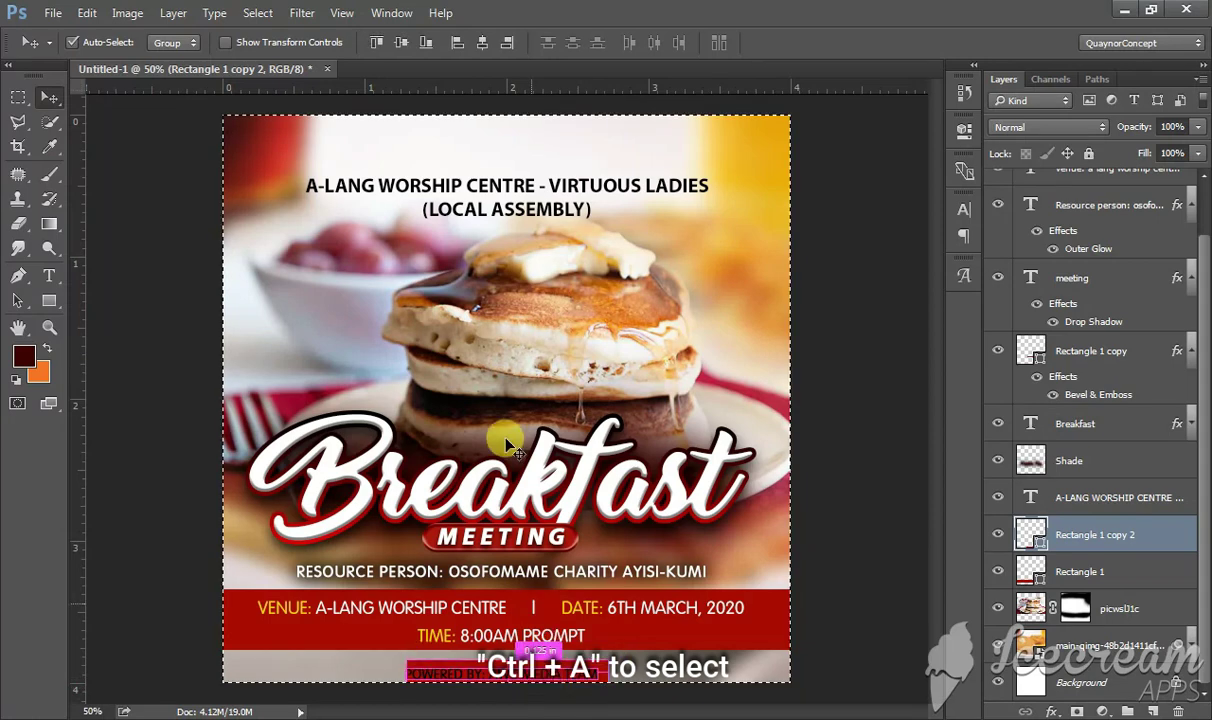
{"action": "key", "text": "ctrl+a"}
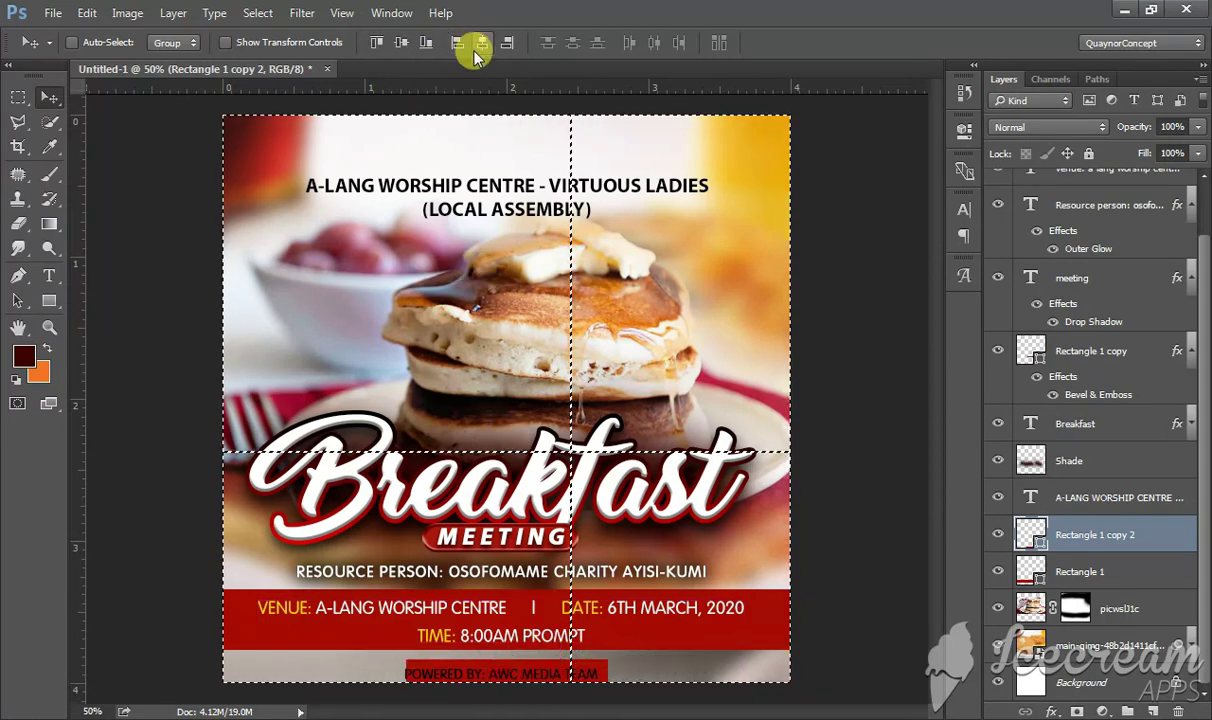
{"action": "key", "text": "ctrl"}
{"action": "key", "text": "ctrl+d"}
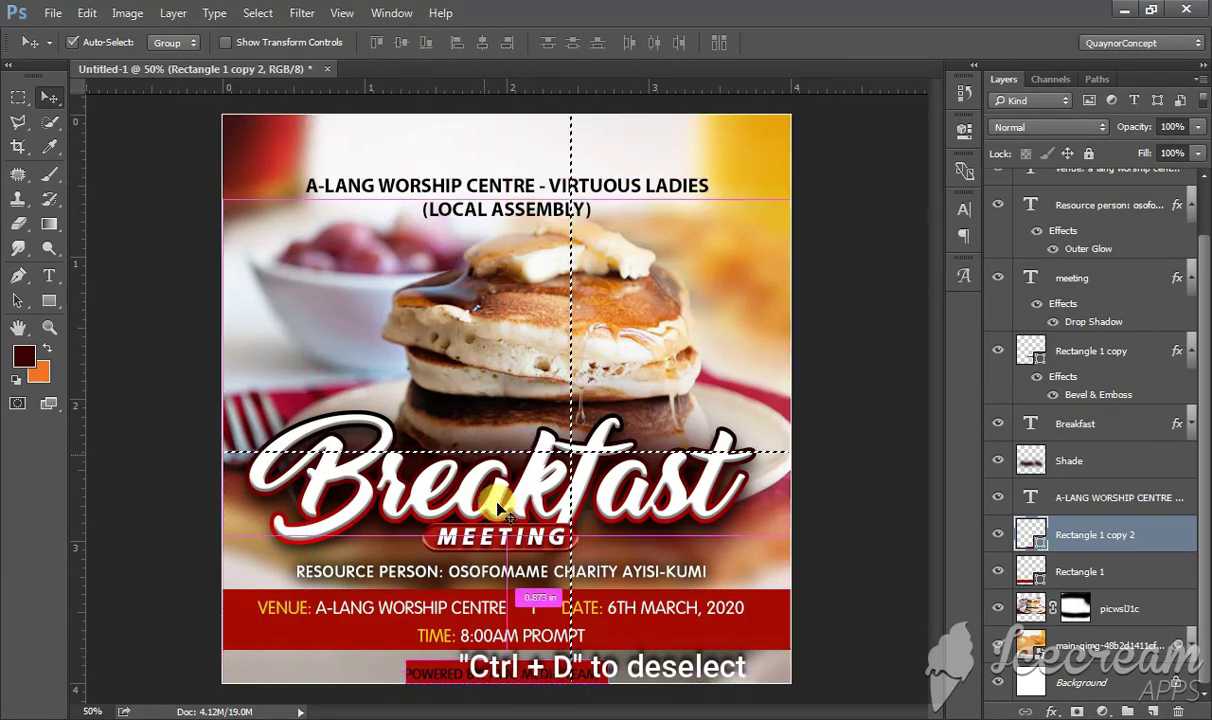
Round the bar's top corners to 25 px, keeping both bottom corners at 0 px.
{"action": "left_click", "coordinate": [963, 129]}
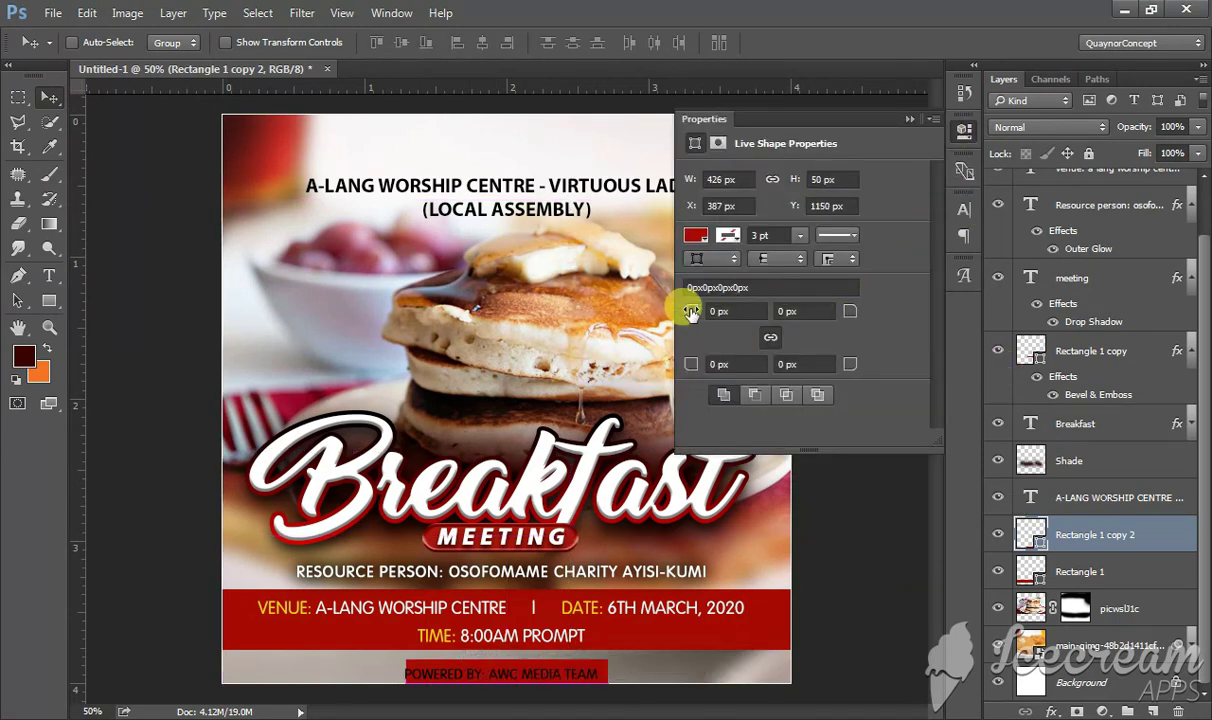
{"action": "left_click", "coordinate": [720, 311]}
{"action": "type", "text": "25"}
{"action": "key", "text": "Return"}
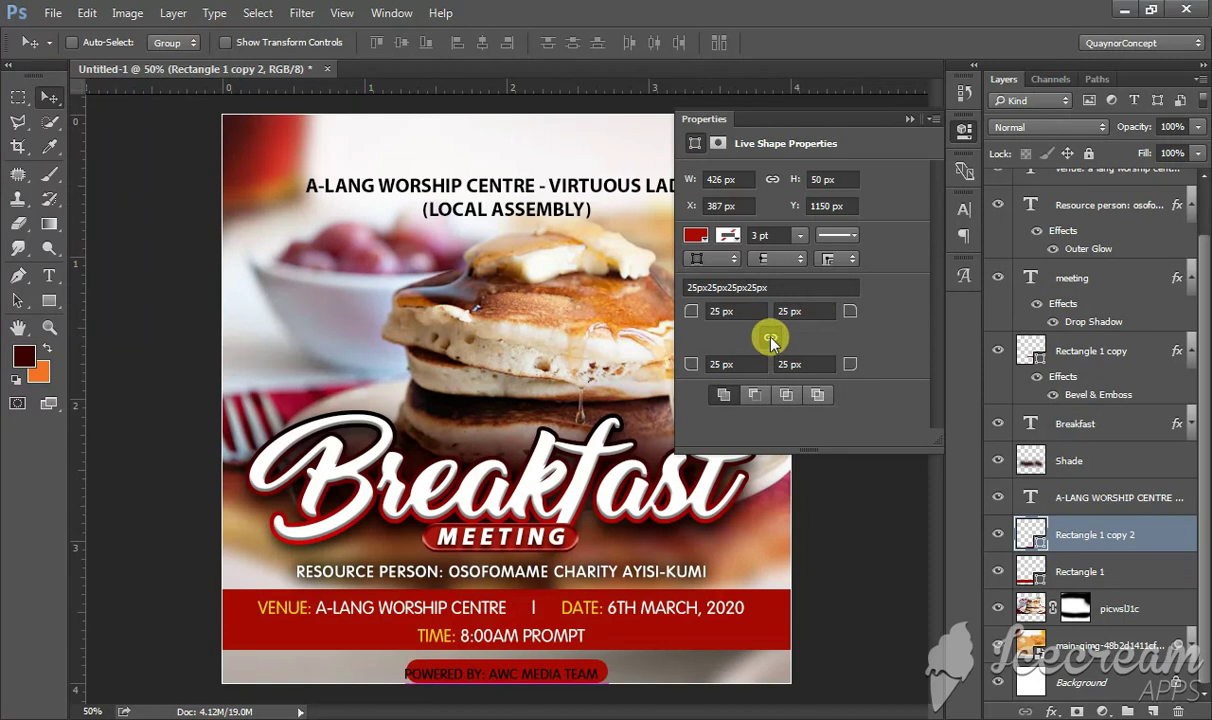
{"action": "left_click", "coordinate": [770, 337]}
{"action": "left_click_drag", "start_coordinate": [690, 362], "coordinate": [590, 360]}
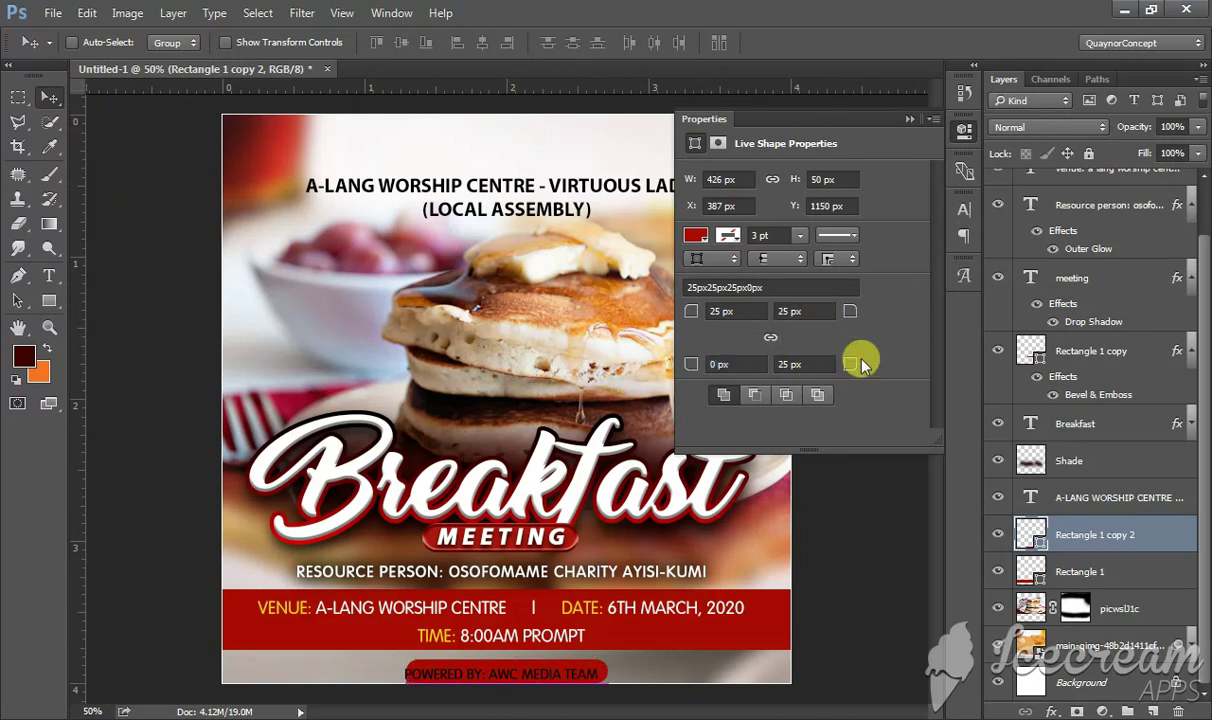
{"action": "left_click_drag", "start_coordinate": [845, 365], "coordinate": [698, 320]}
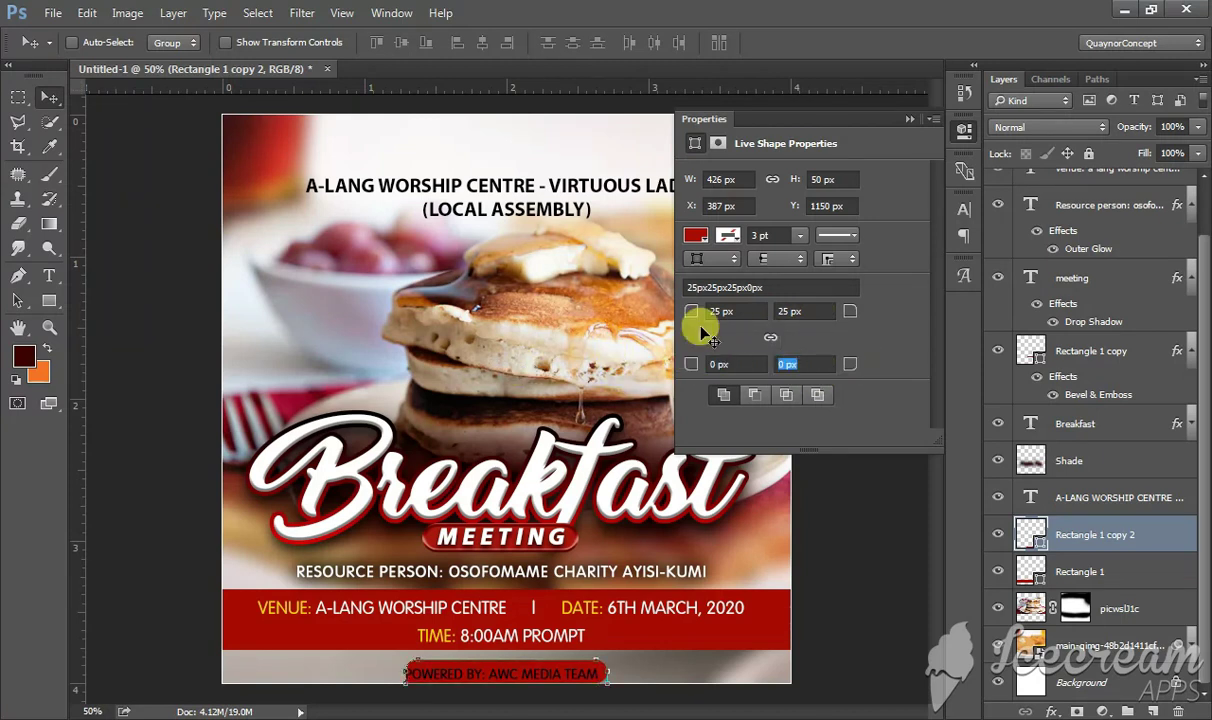
{"action": "left_click", "coordinate": [960, 131]}
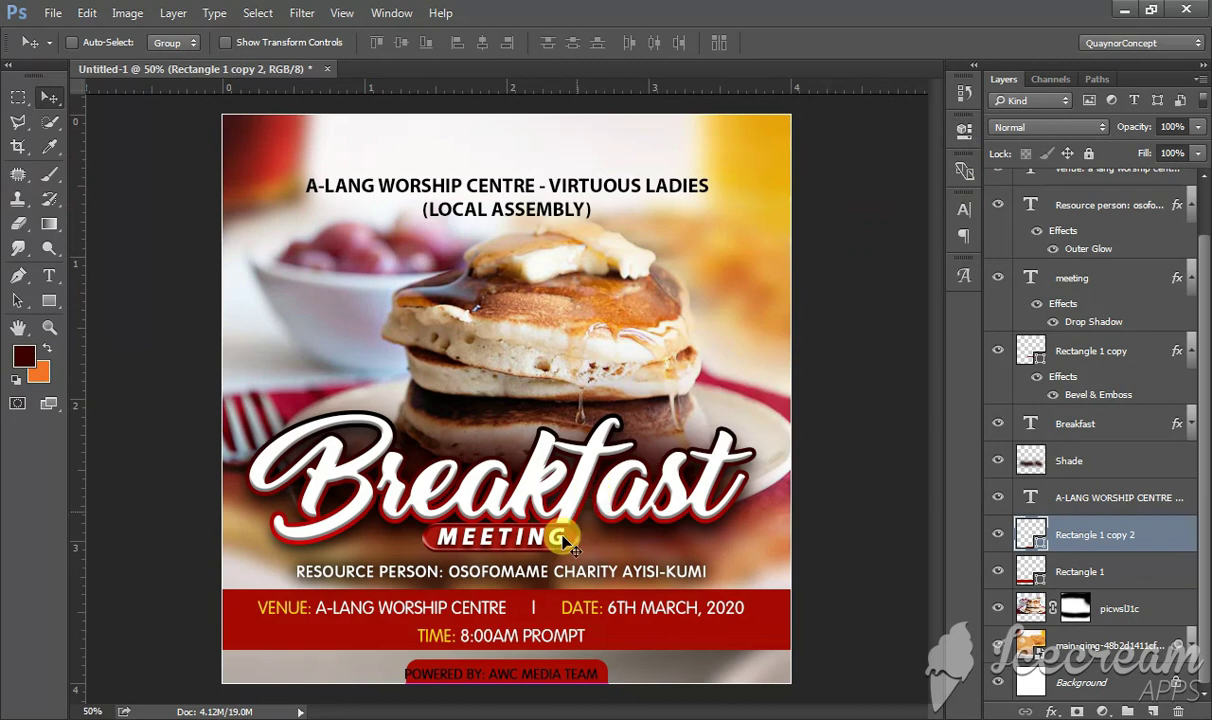
{"action": "left_click", "coordinate": [548, 678], "text": "ctrl"}
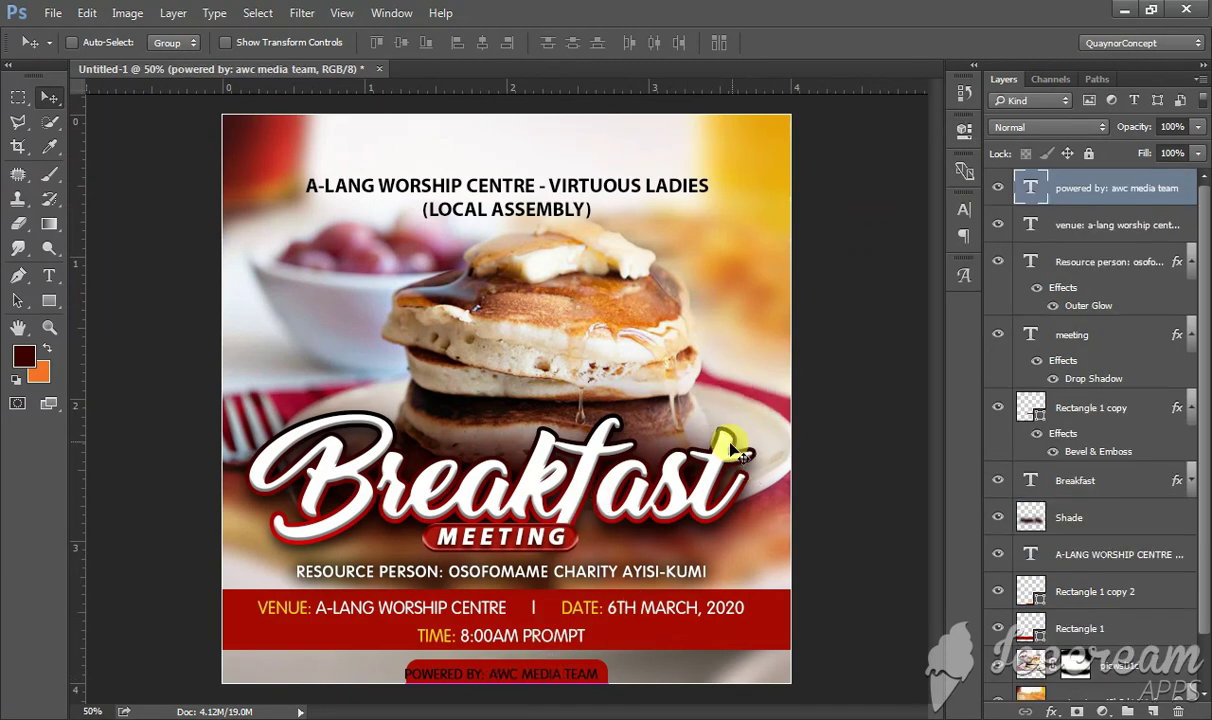
Centre the POWERED BY text horizontally across the page.
{"action": "key", "text": "ctrl+a"}
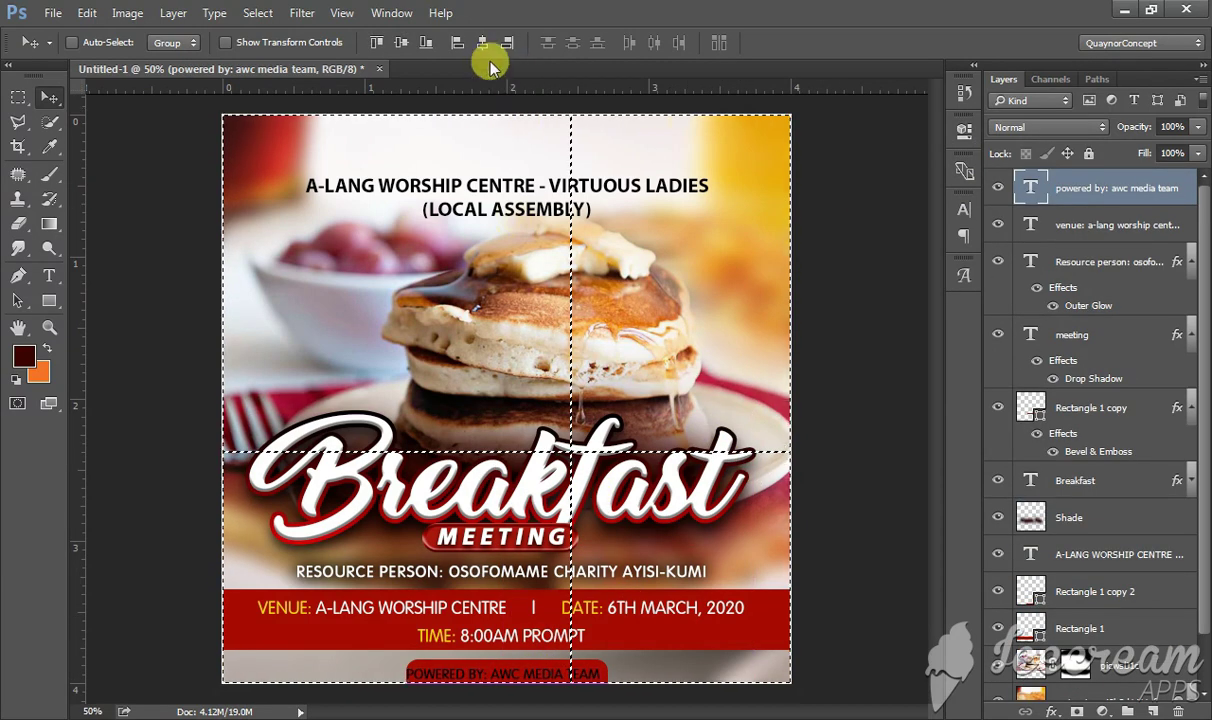
{"action": "left_click", "coordinate": [484, 42]}
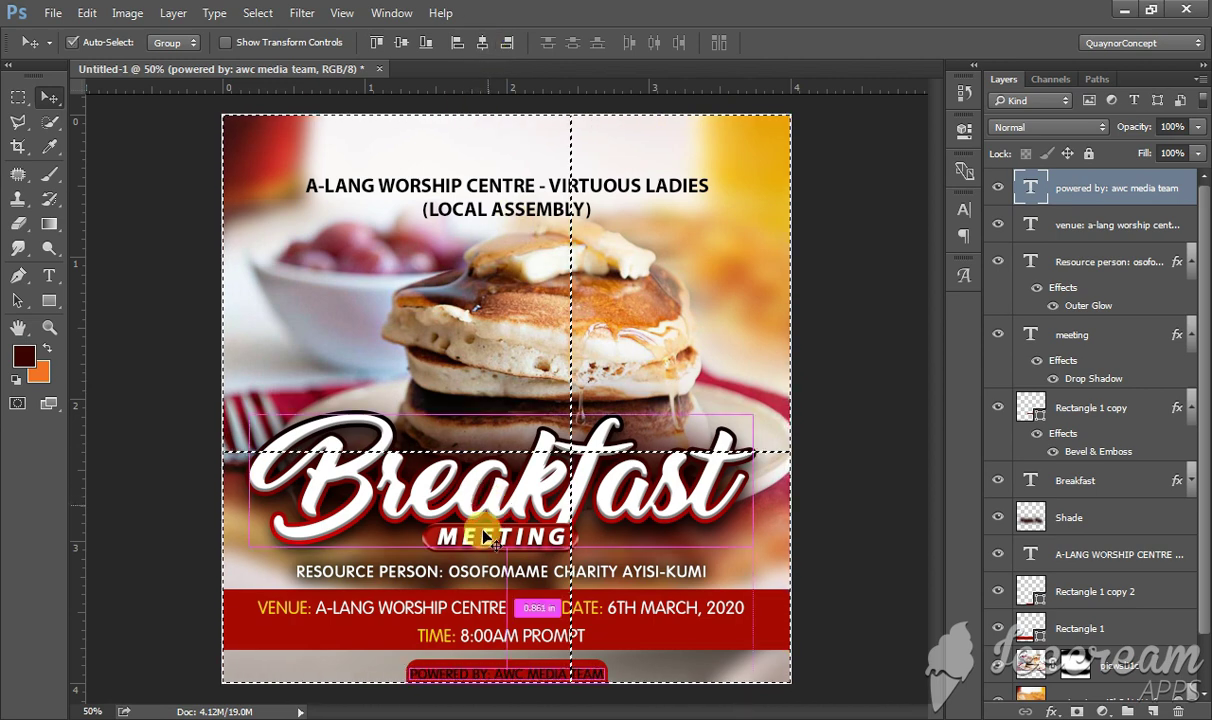
{"action": "key", "text": "ctrl+d"}
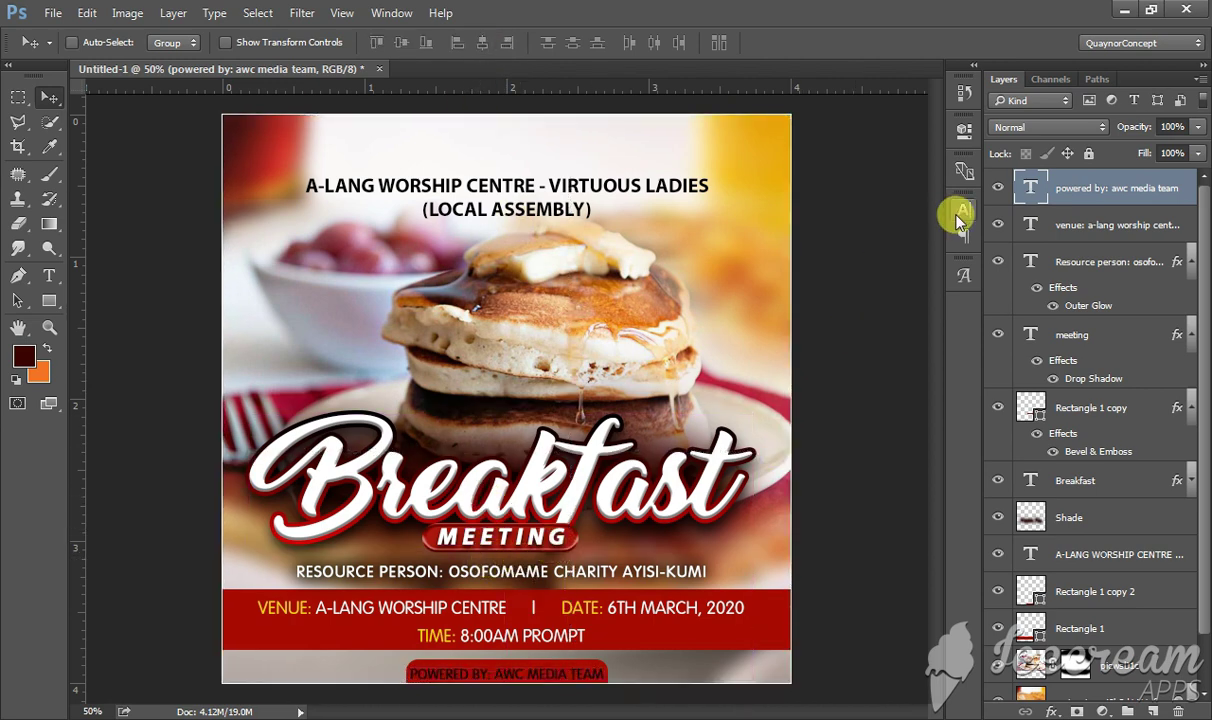
Colour the POWERED BY text with the banner's red a70b00.
{"action": "left_click", "coordinate": [961, 214]}
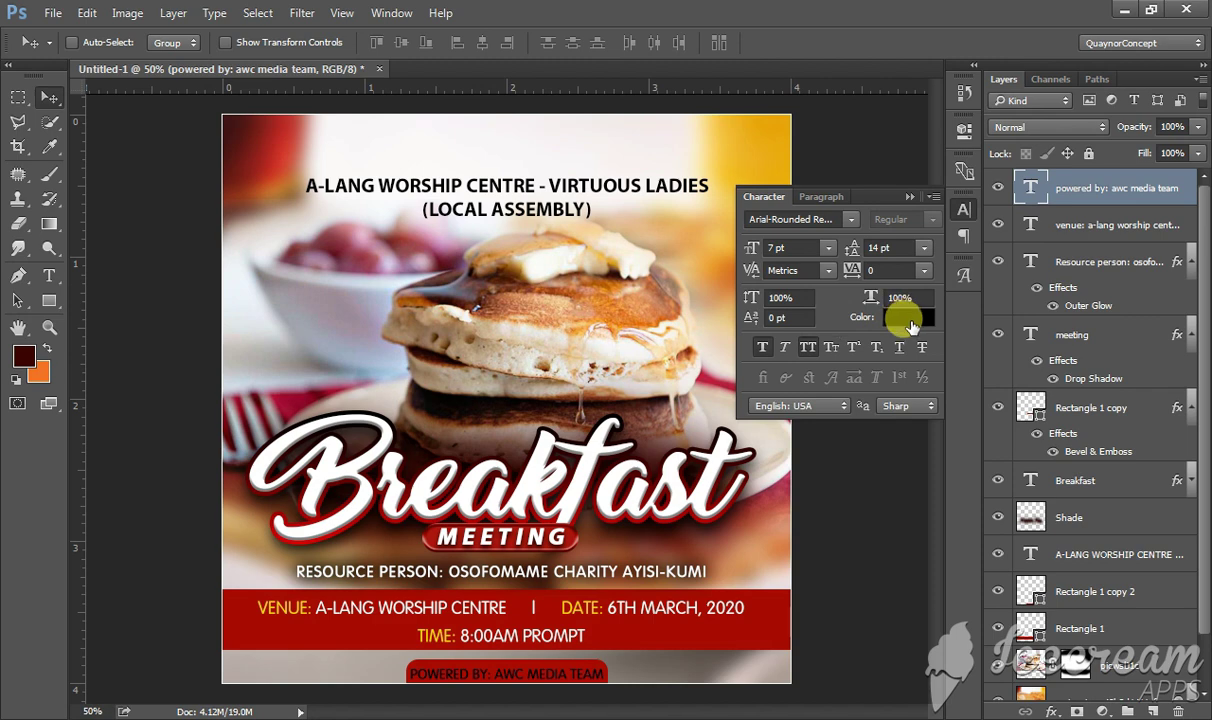
{"action": "left_click", "coordinate": [910, 318]}
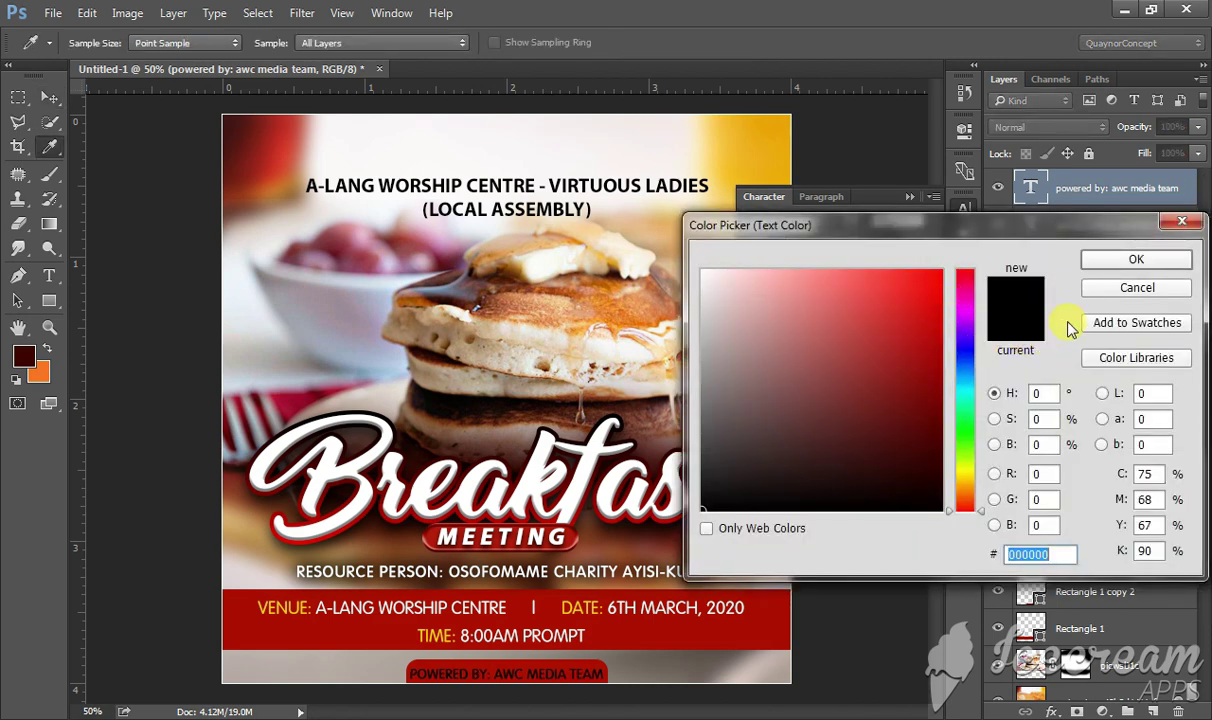
{"action": "left_click", "coordinate": [695, 633]}
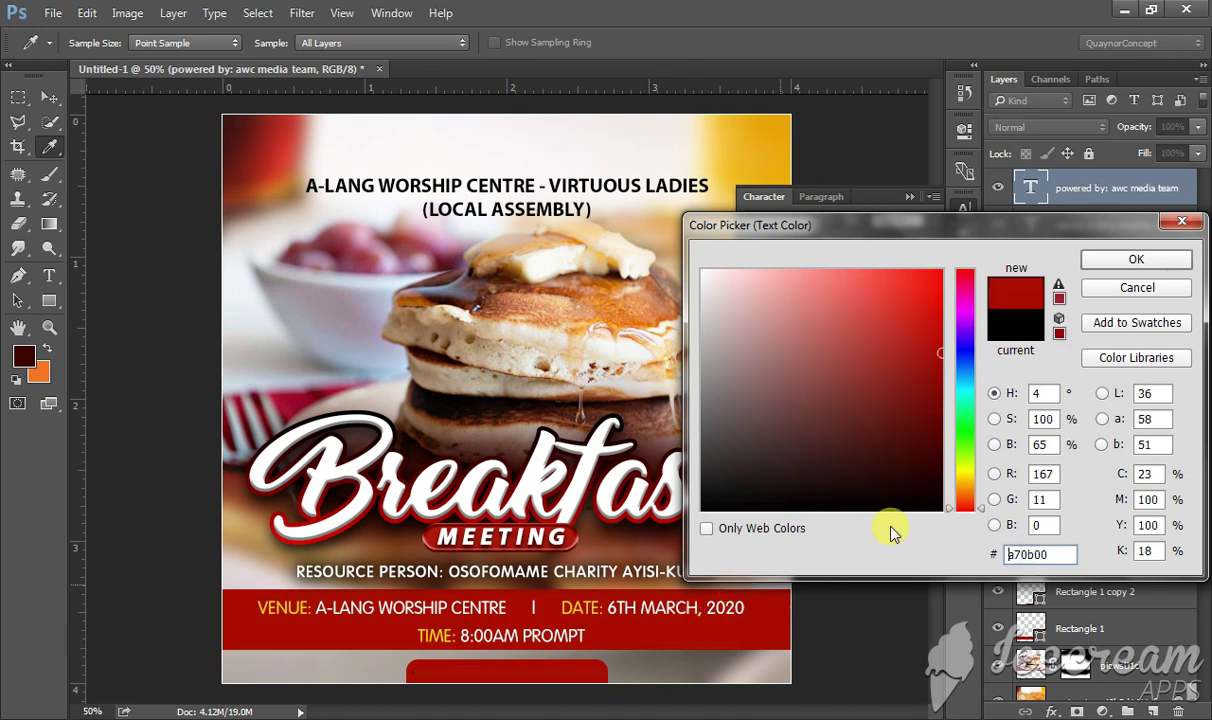
{"action": "left_click", "coordinate": [1115, 262]}
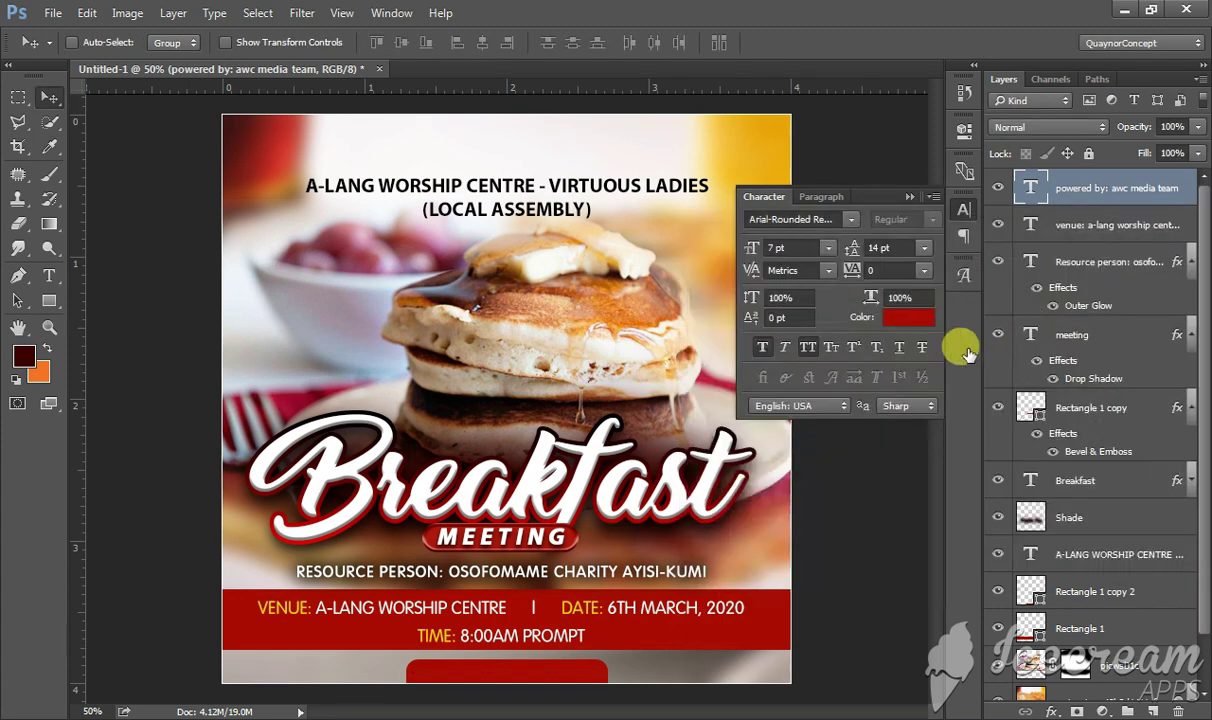
Change the POWERED BY bar's fill to bright yellow d8ff00.
{"action": "left_click", "coordinate": [1010, 408]}
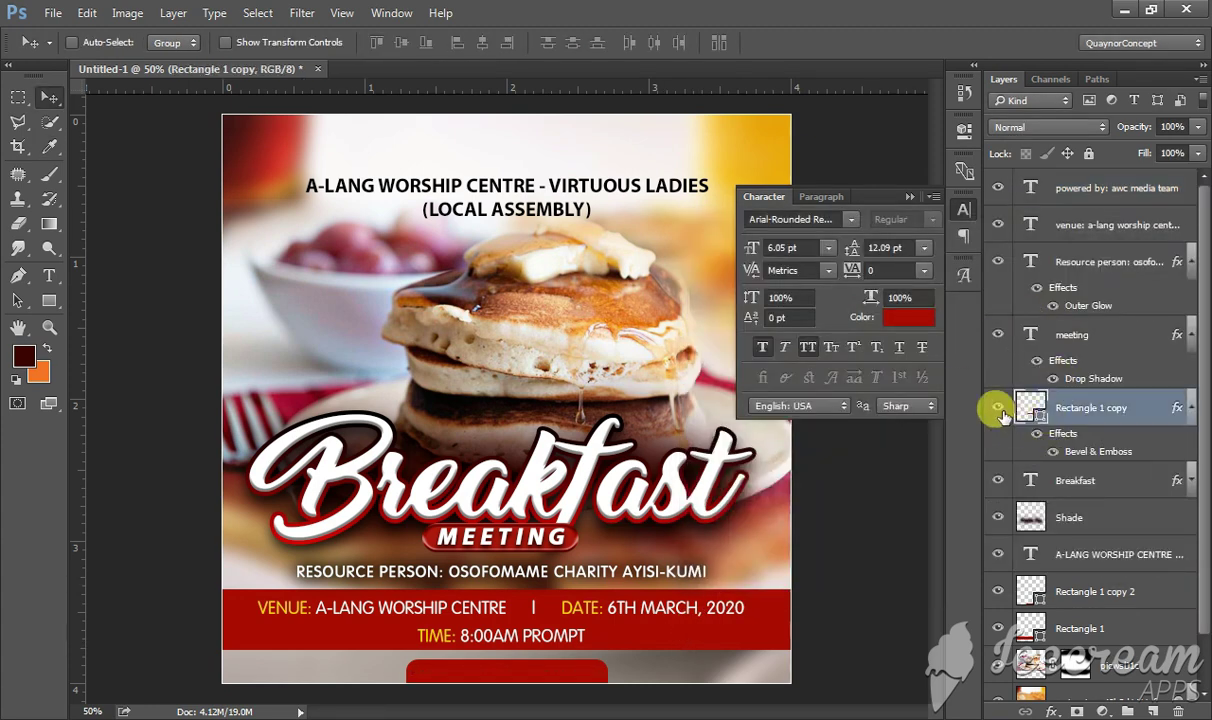
{"action": "left_click", "coordinate": [1001, 413]}
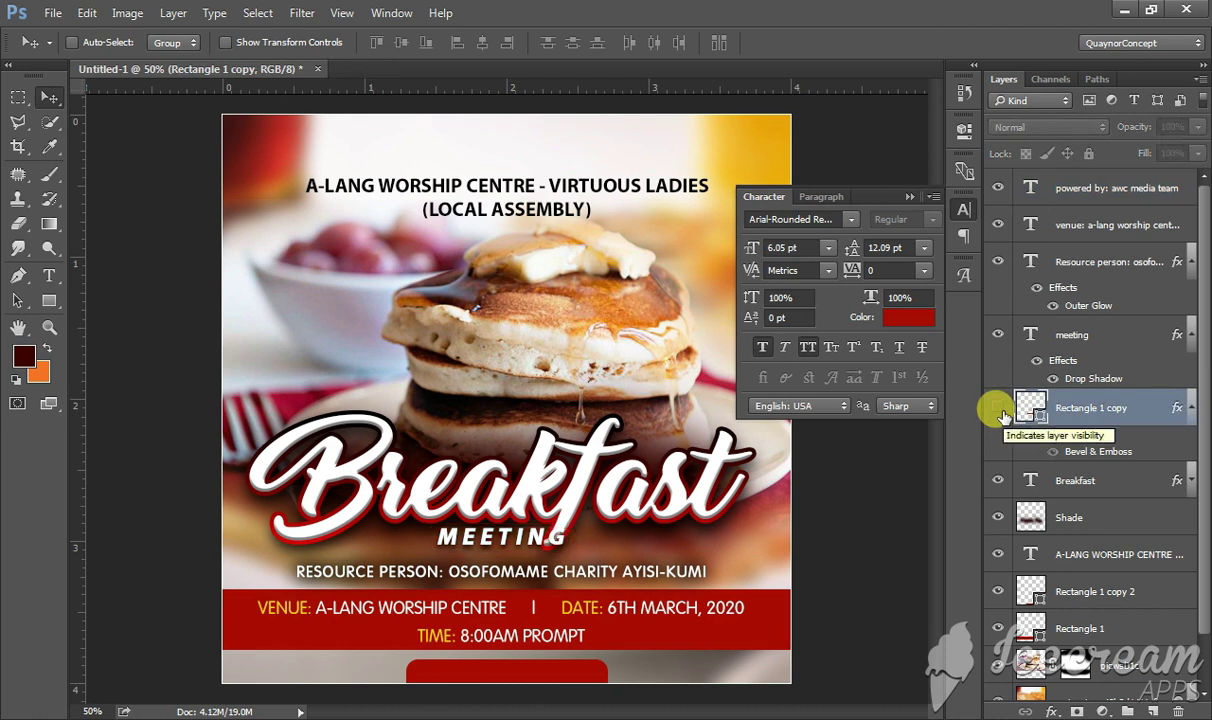
{"action": "left_click", "coordinate": [998, 408]}
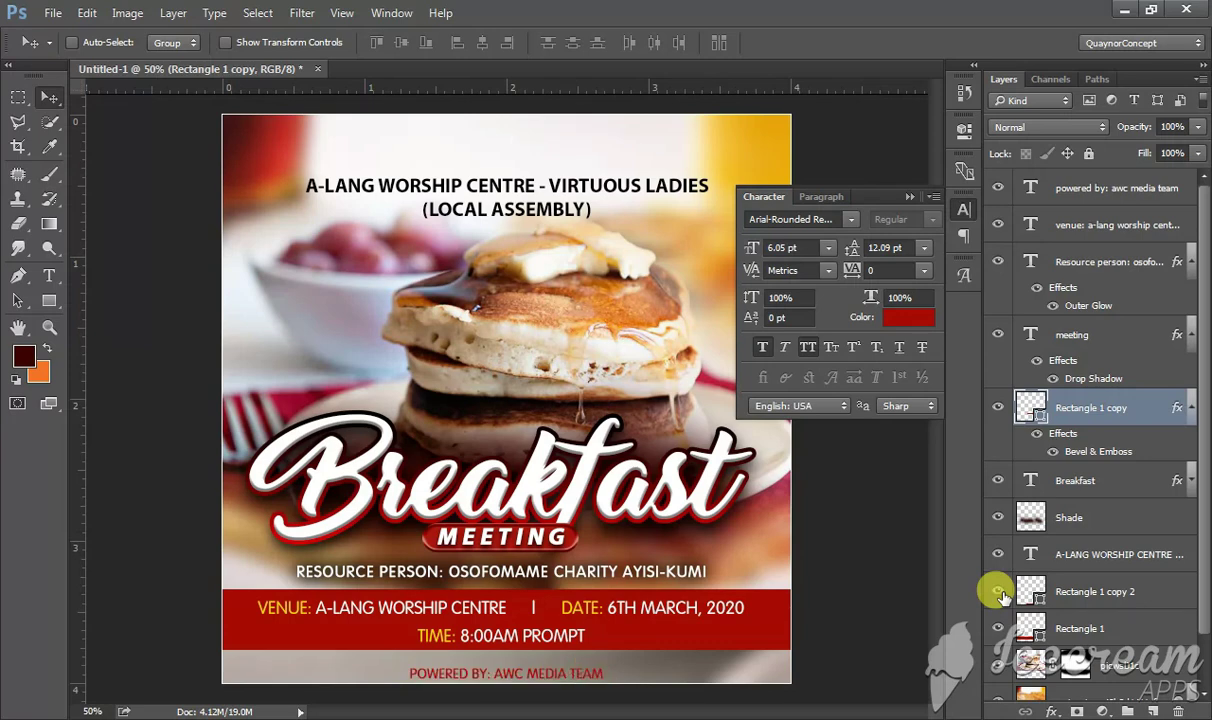
{"action": "double_click", "coordinate": [1030, 596]}
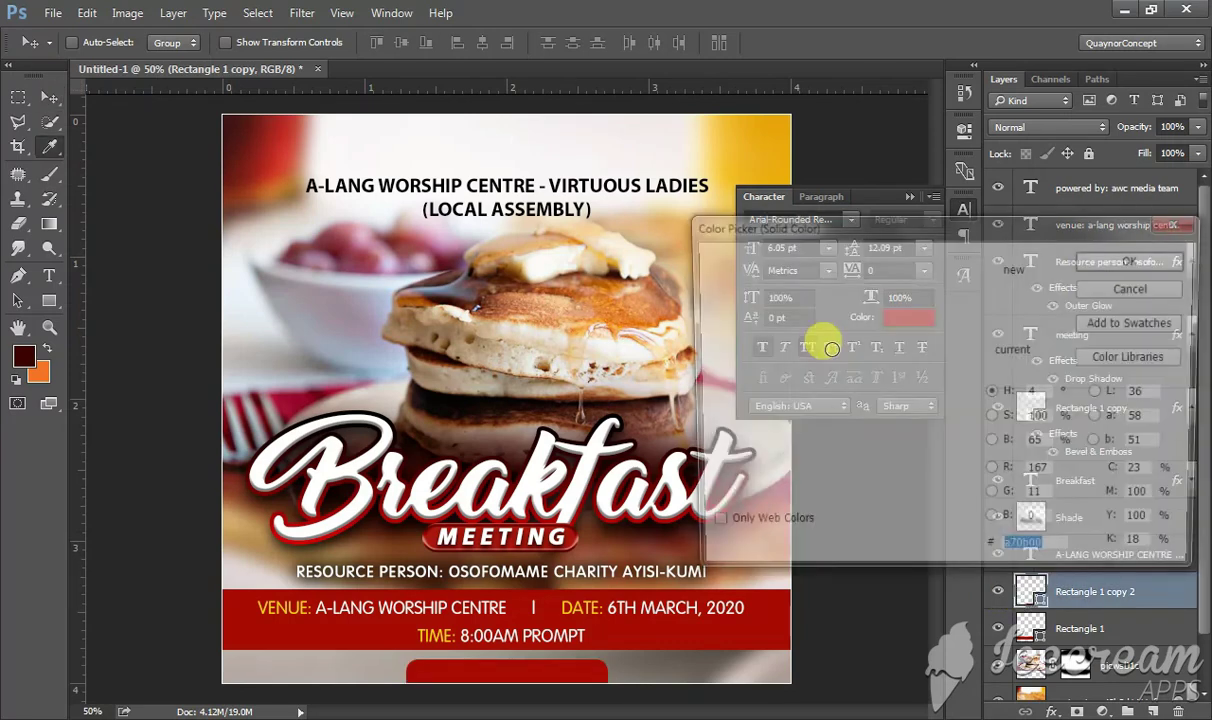
{"action": "left_click_drag", "start_coordinate": [968, 462], "coordinate": [950, 472]}
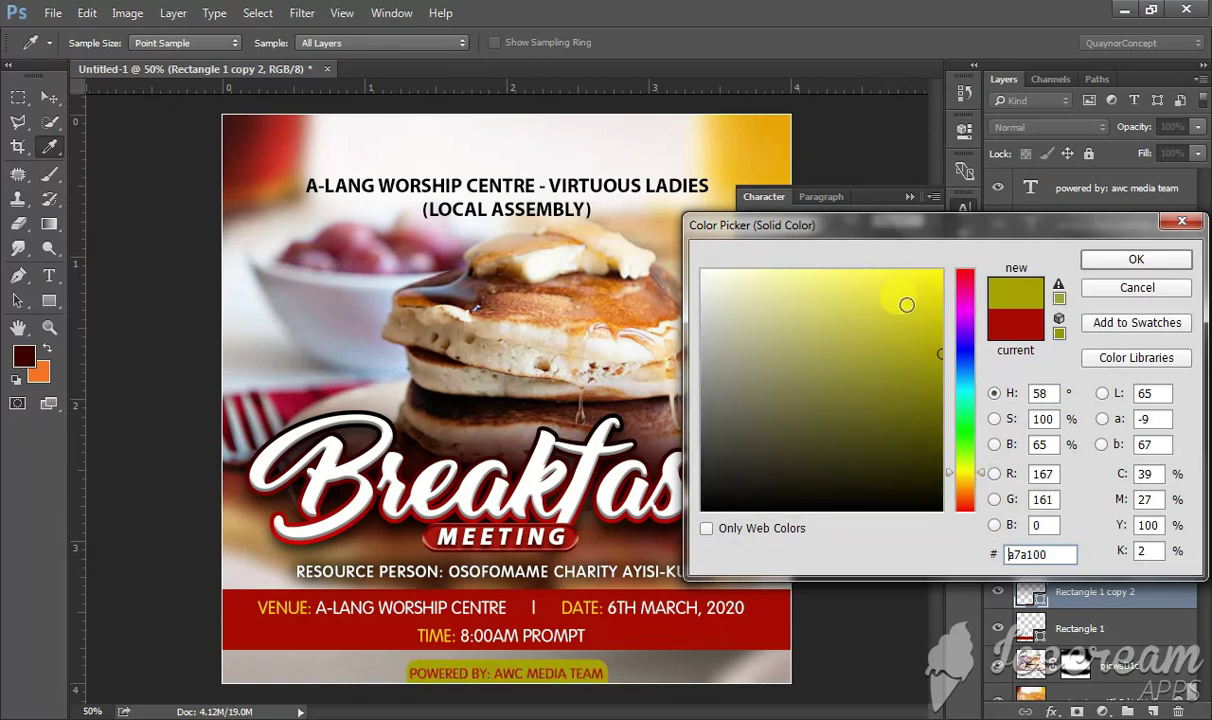
{"action": "left_click_drag", "start_coordinate": [906, 303], "coordinate": [948, 245]}
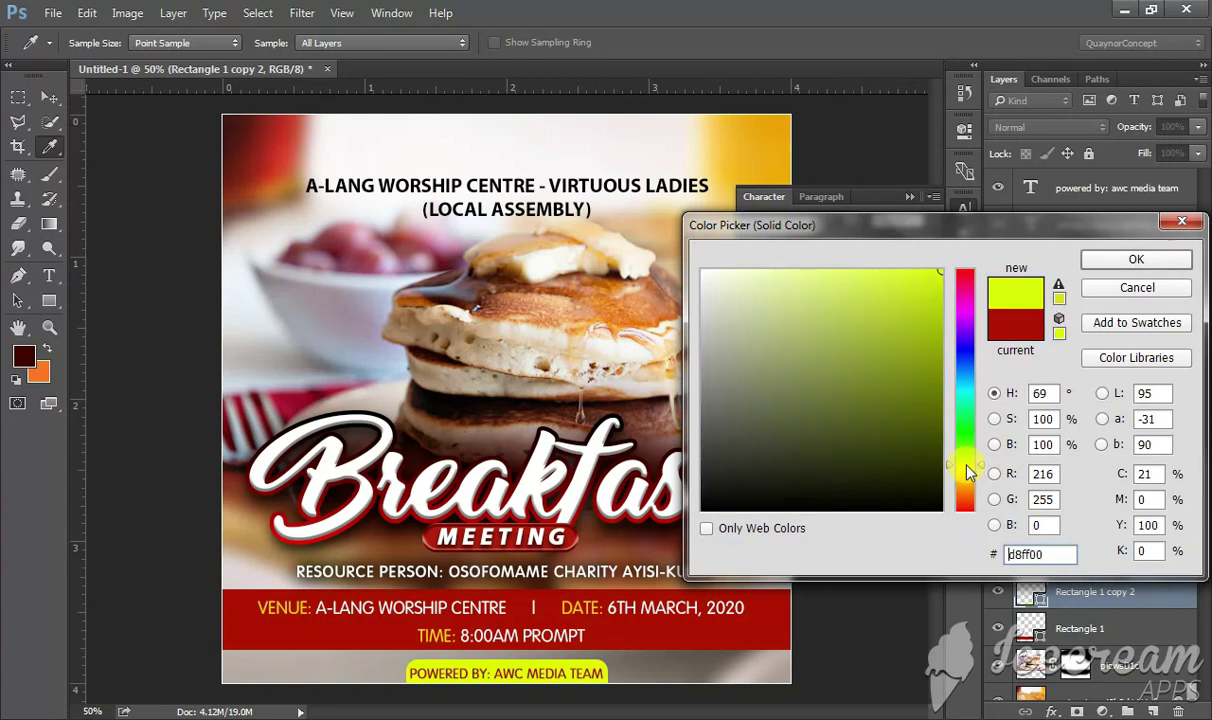
{"action": "left_click", "coordinate": [1108, 265]}
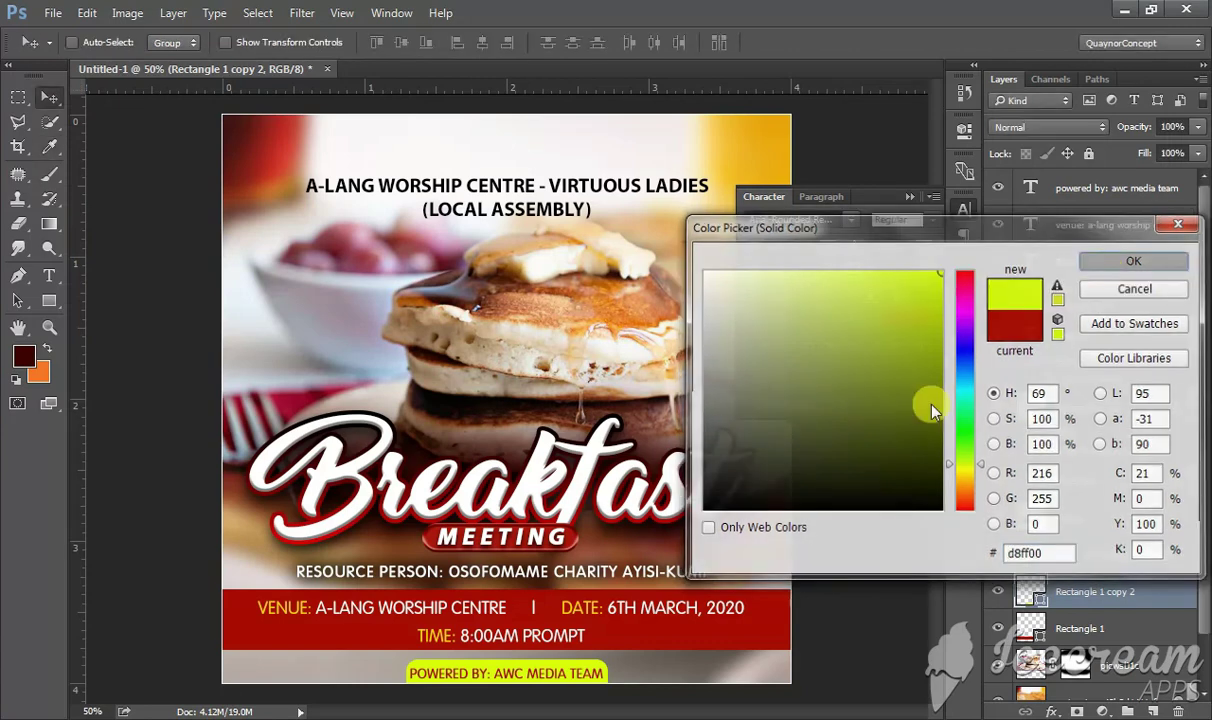
Widen the yellow bar to 105%.
{"action": "left_click", "coordinate": [528, 671], "text": "ctrl"}
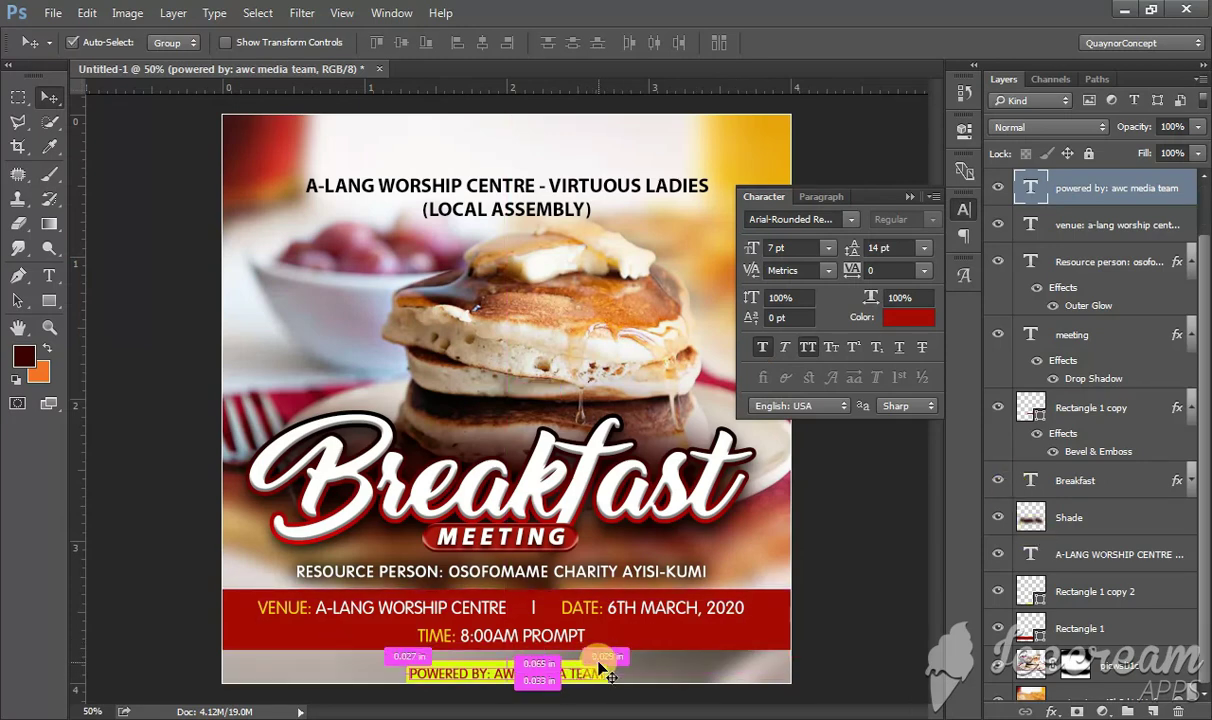
{"action": "left_click", "coordinate": [608, 672], "text": "ctrl"}
{"action": "key", "text": "ctrl+t"}
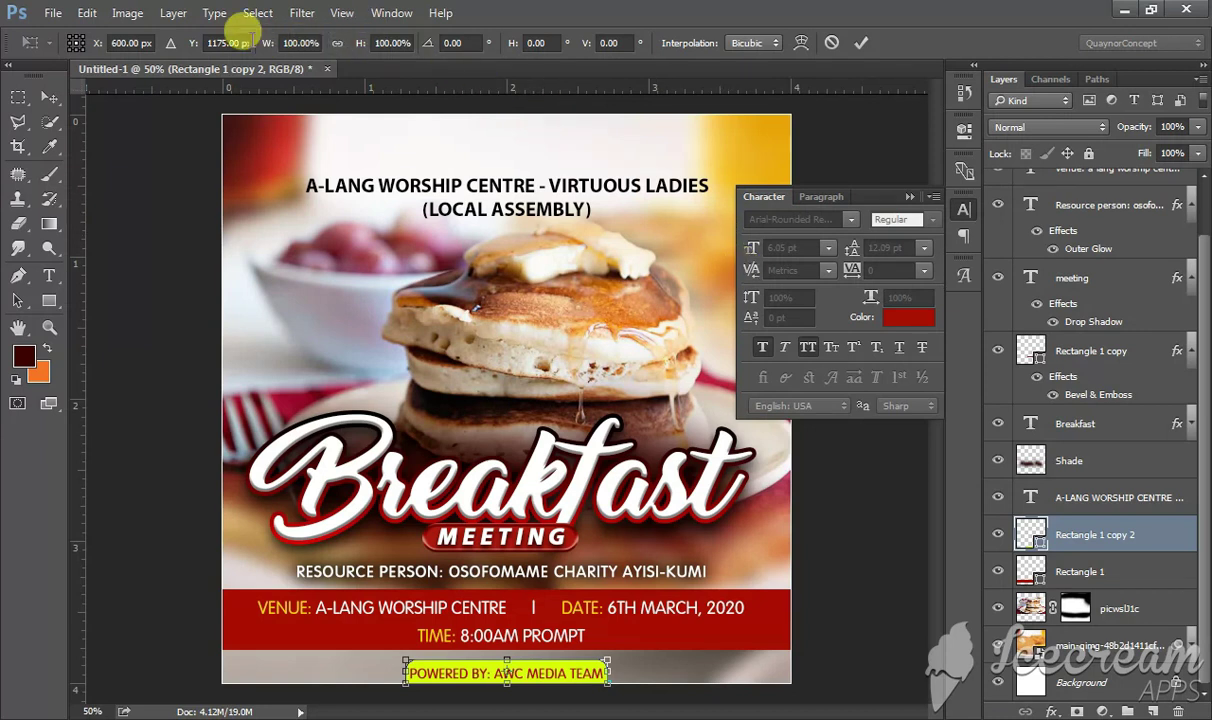
{"action": "left_click_drag", "start_coordinate": [262, 44], "coordinate": [268, 44]}
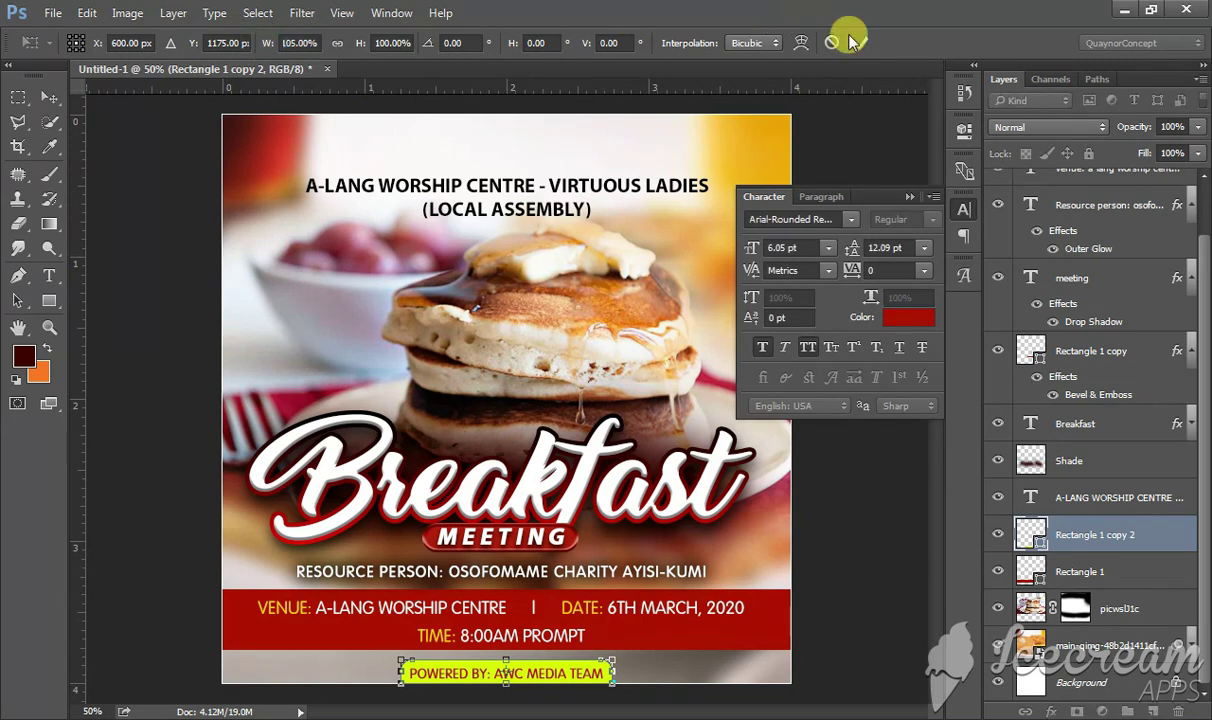
{"action": "left_click", "coordinate": [861, 42]}
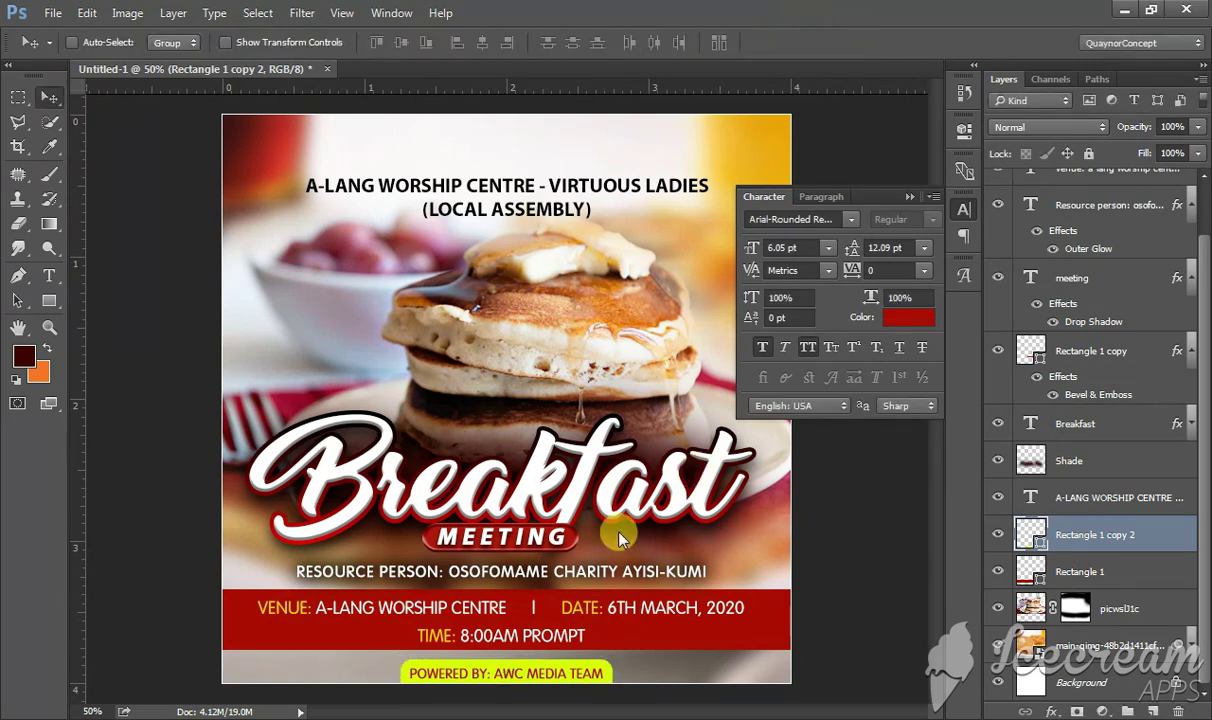
Recolour the A-LANG WORSHIP CENTRE heading to red a70b00 and pick up the COP LOGO file.
{"action": "left_click", "coordinate": [545, 676], "text": "ctrl"}
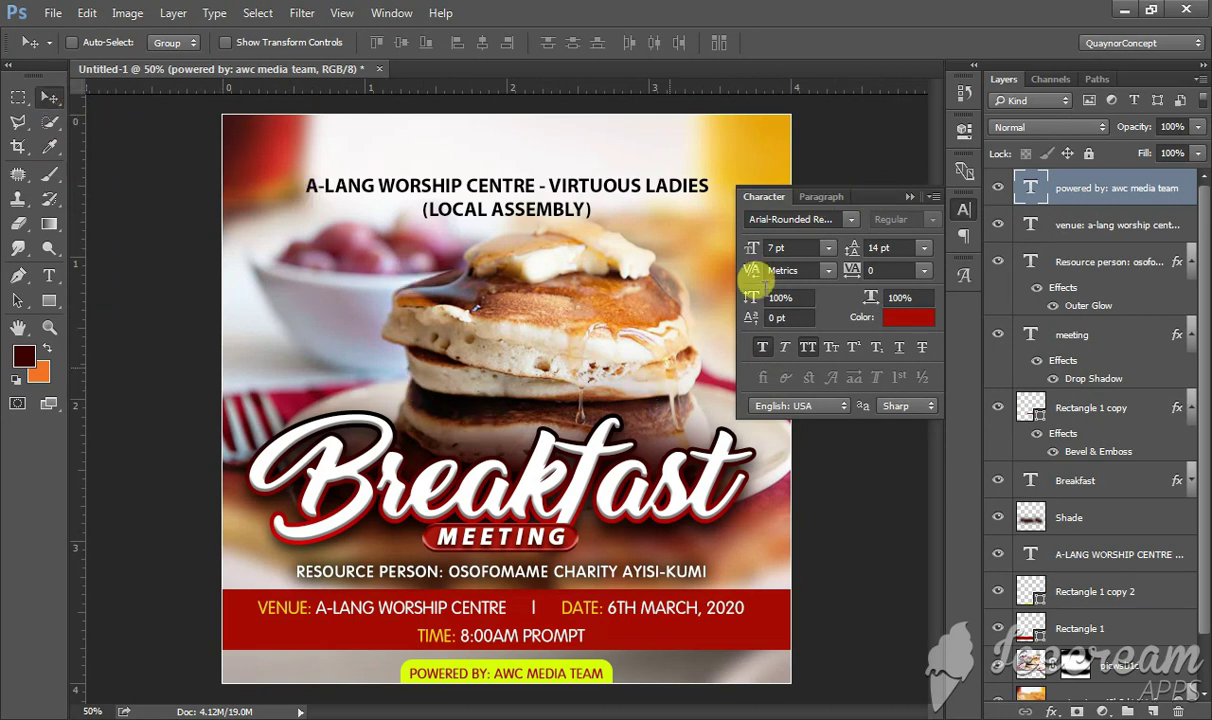
{"action": "left_click", "coordinate": [965, 215]}
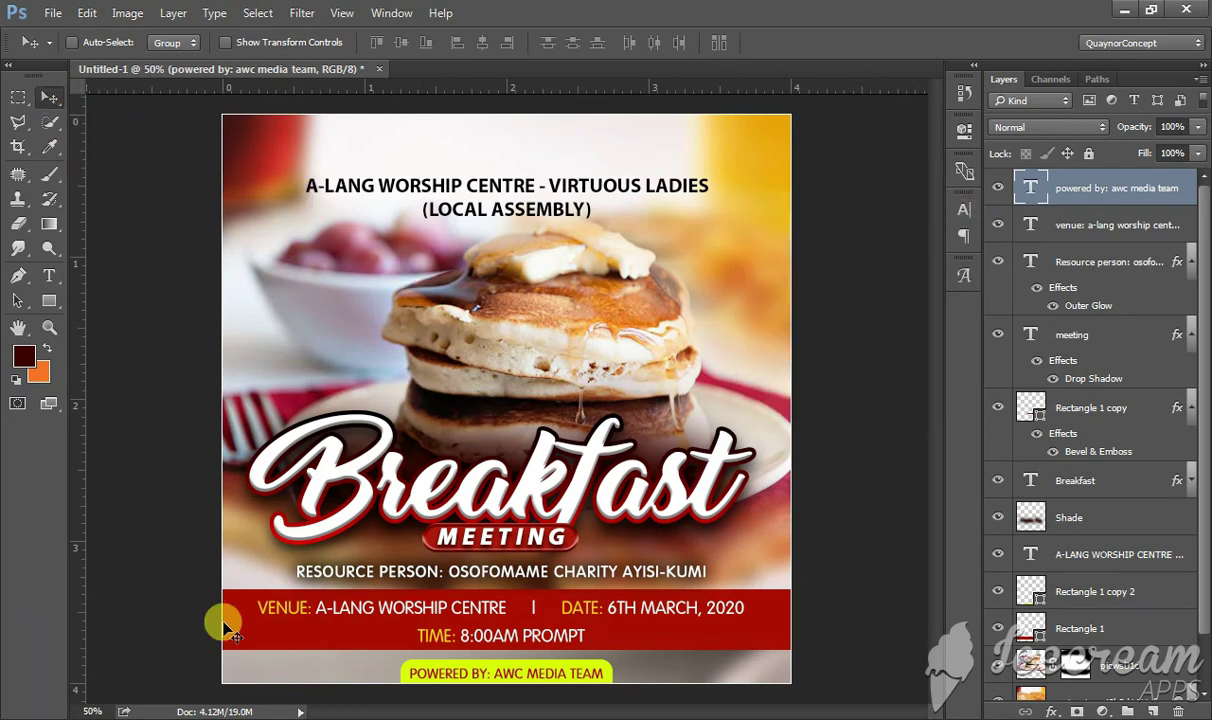
{"action": "key", "text": "ctrl"}
{"action": "left_click", "coordinate": [511, 204], "text": "ctrl"}
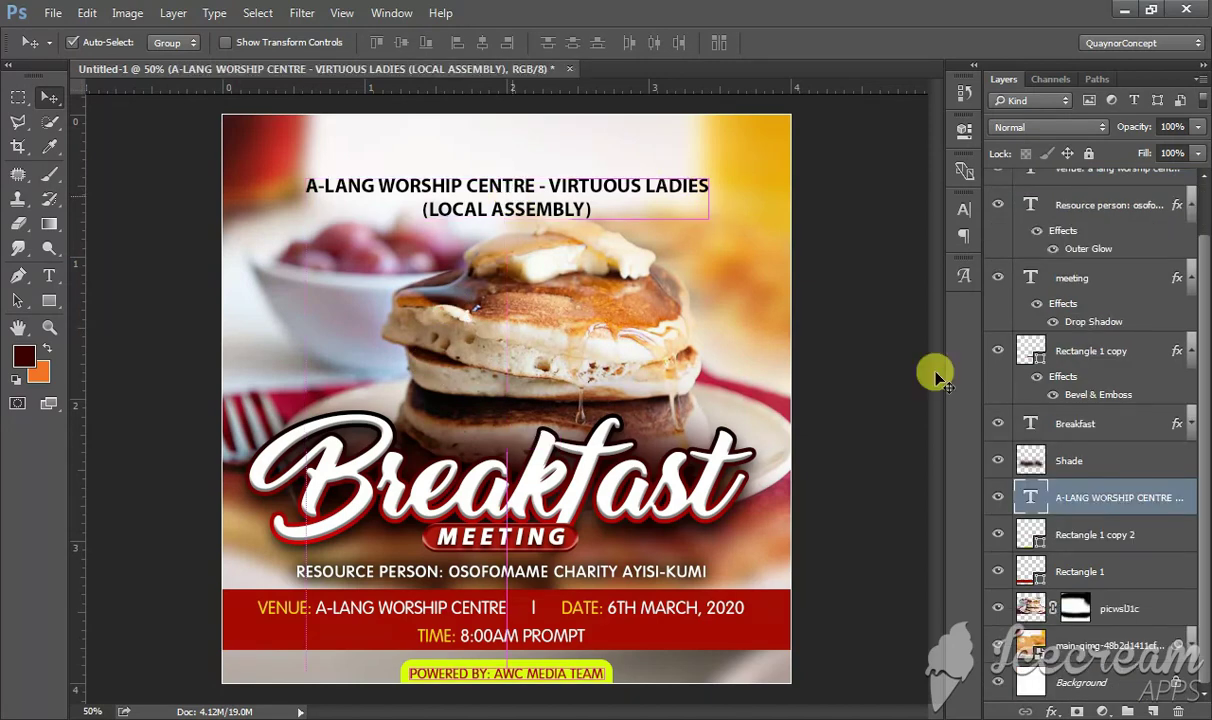
{"action": "left_click", "coordinate": [965, 213]}
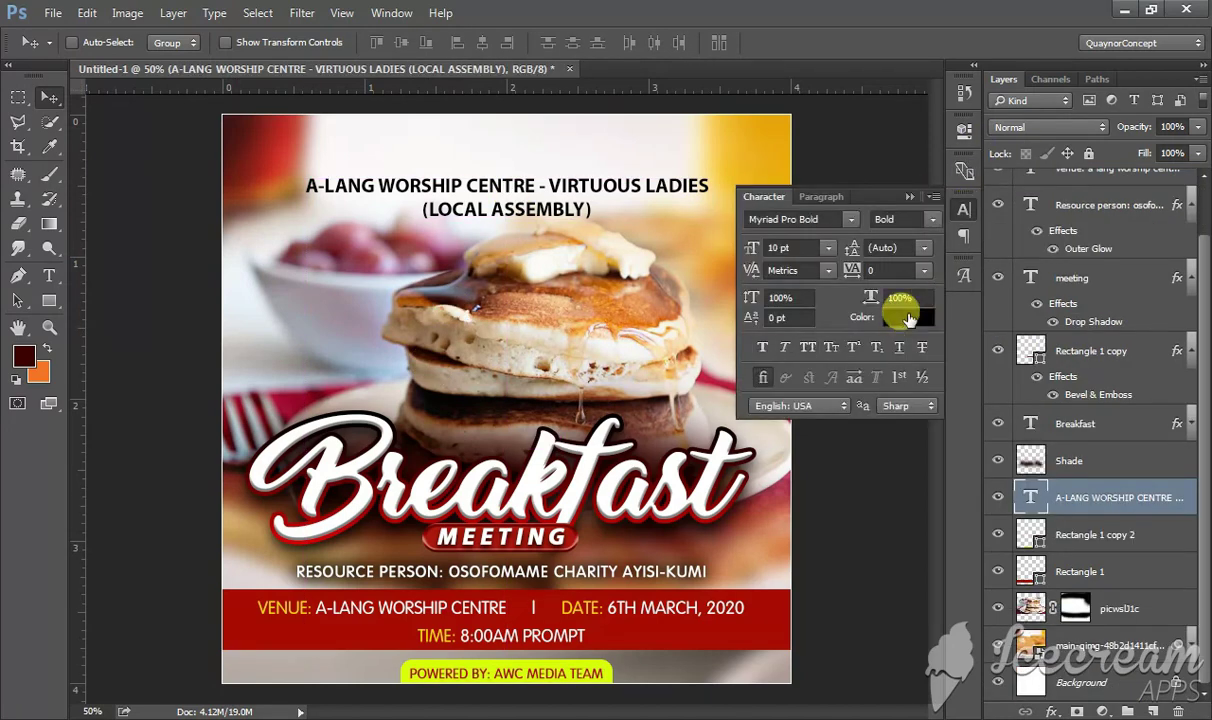
{"action": "left_click", "coordinate": [901, 306]}
{"action": "left_click", "coordinate": [782, 616]}
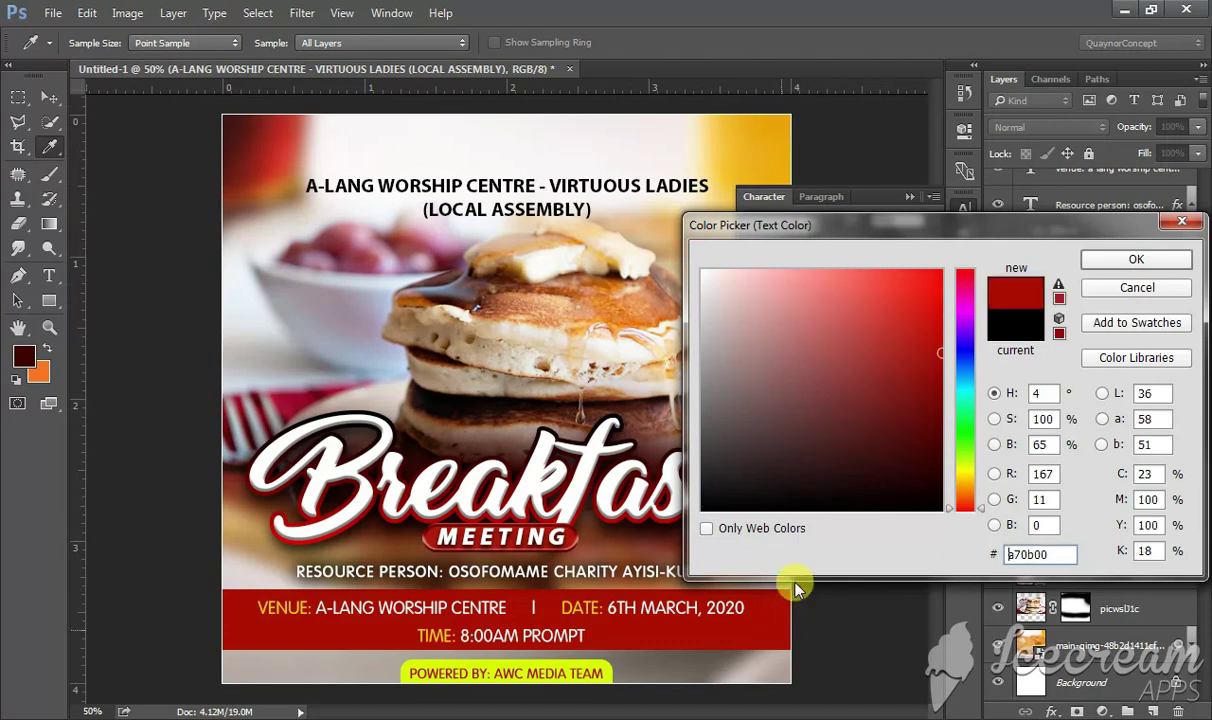
{"action": "left_click", "coordinate": [1137, 262]}
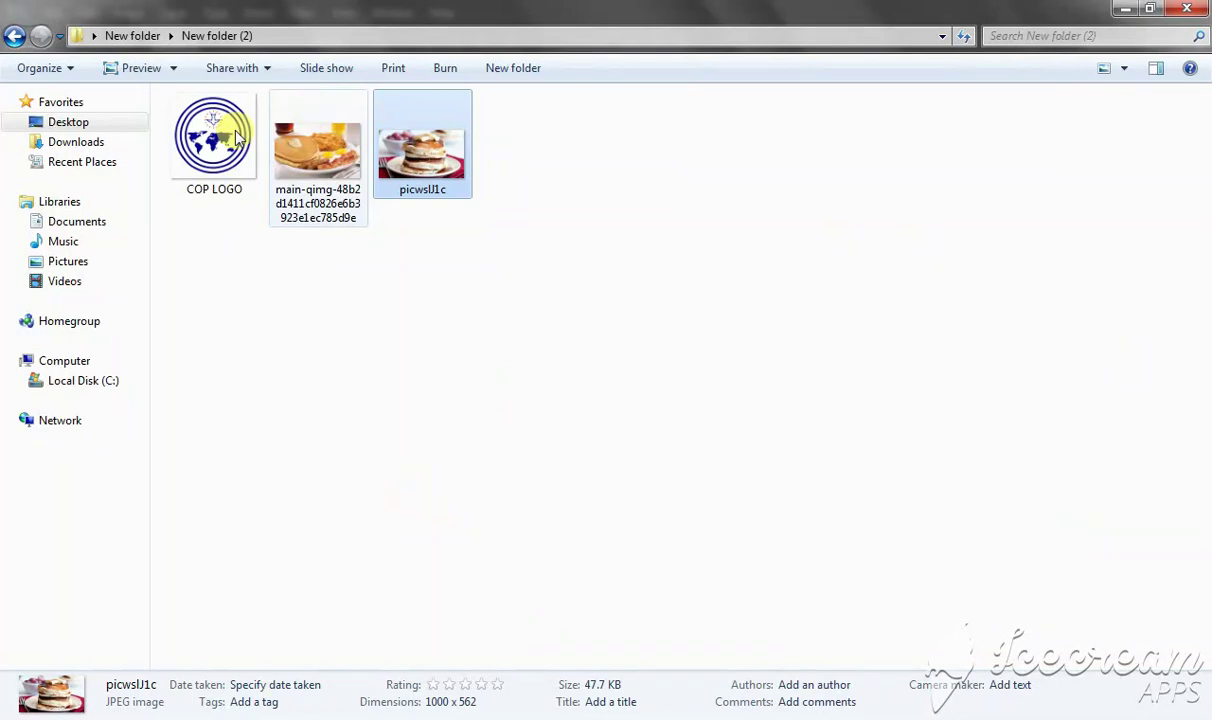
{"action": "mouse_move", "coordinate": [184, 130]}
{"action": "left_mouse_down"}
{"action": "mouse_move", "coordinate": [253, 497]}
{"action": "mouse_move", "coordinate": [447, 341]}
{"action": "left_mouse_up"}
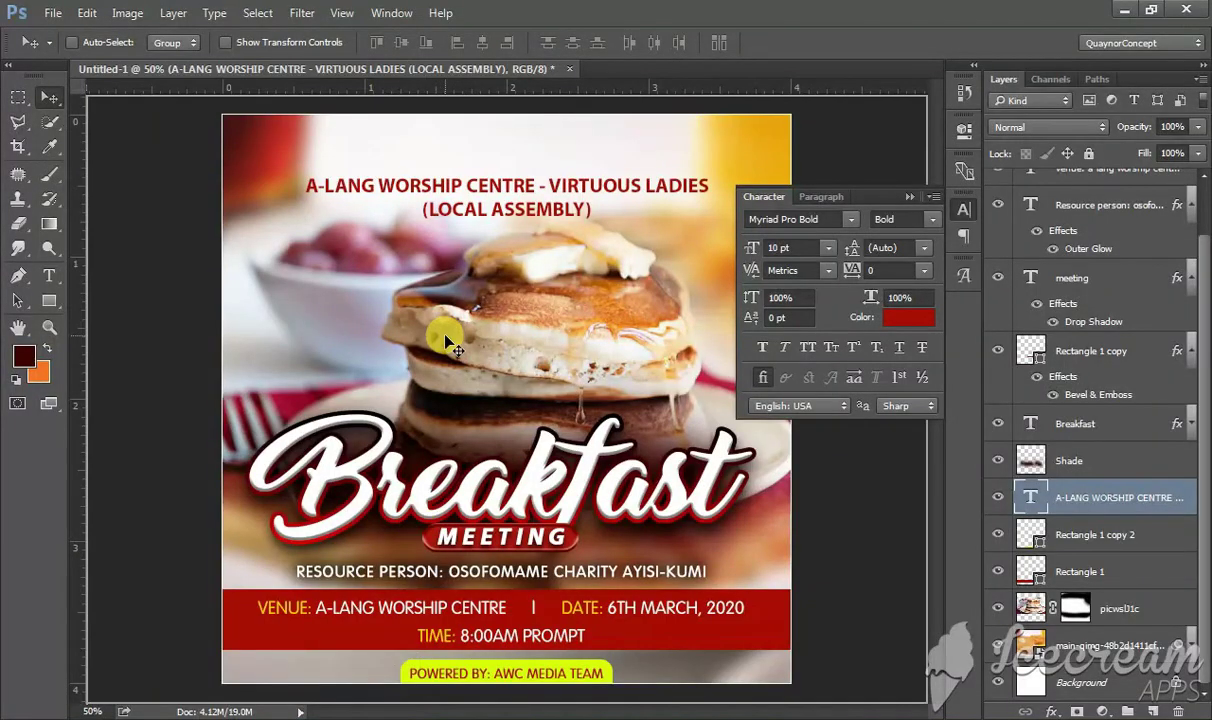
Place COP LOGO scaled to 2.07%, centred at the top above the red heading.
{"action": "left_click_drag", "start_coordinate": [447, 341], "coordinate": [970, 195]}
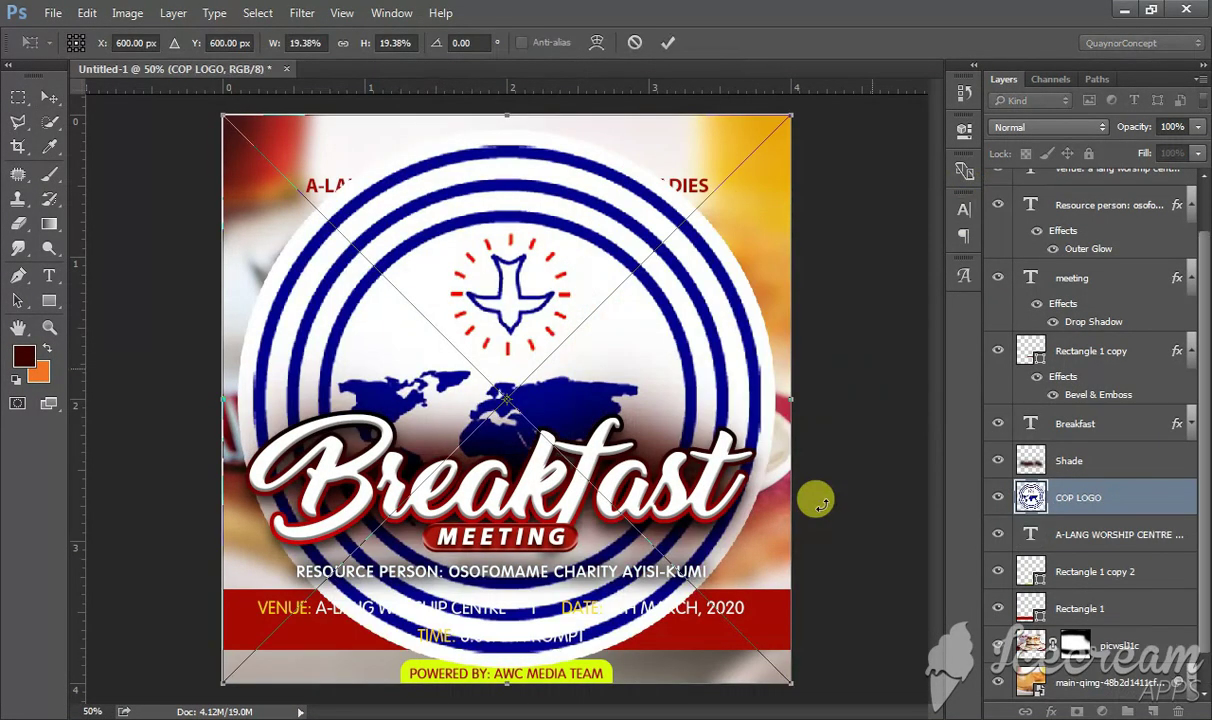
{"action": "mouse_move", "coordinate": [783, 677]}
{"action": "left_mouse_down"}
{"action": "mouse_move", "coordinate": [582, 435]}
{"action": "mouse_move", "coordinate": [538, 405]}
{"action": "mouse_move", "coordinate": [547, 172]}
{"action": "left_mouse_up"}
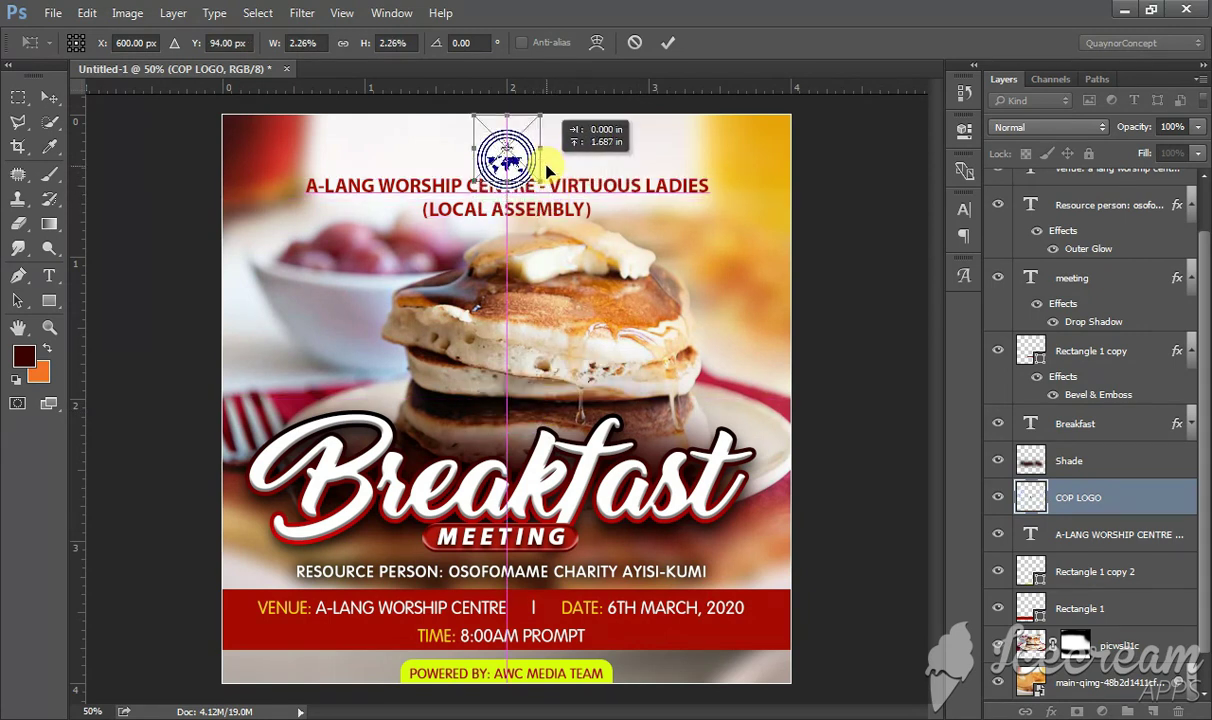
{"action": "left_click_drag", "start_coordinate": [548, 172], "coordinate": [547, 160]}
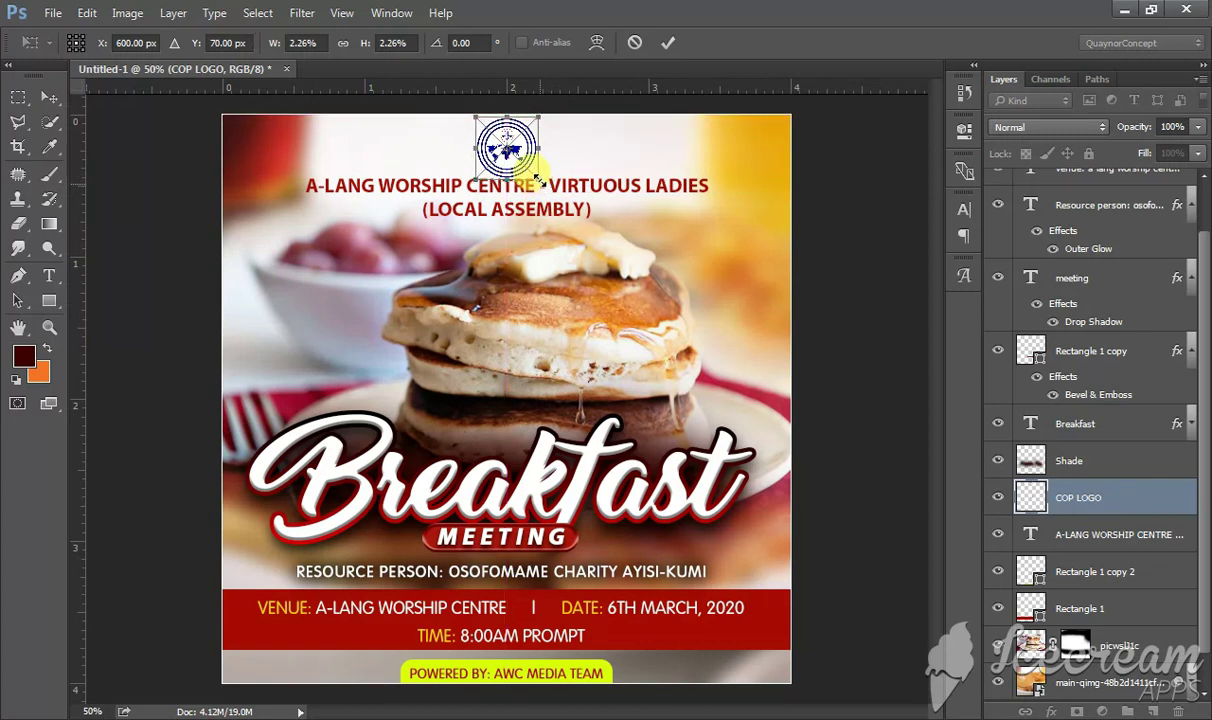
{"action": "left_click_drag", "start_coordinate": [538, 181], "coordinate": [536, 178]}
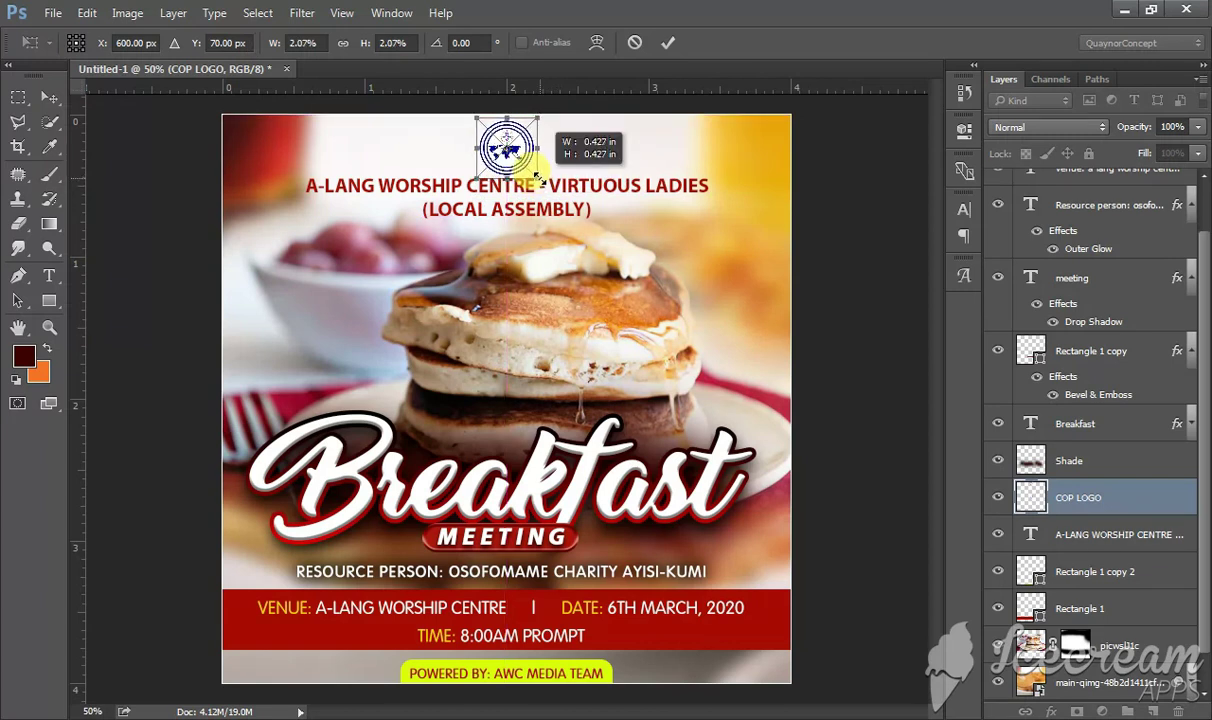
{"action": "left_click", "coordinate": [668, 42]}
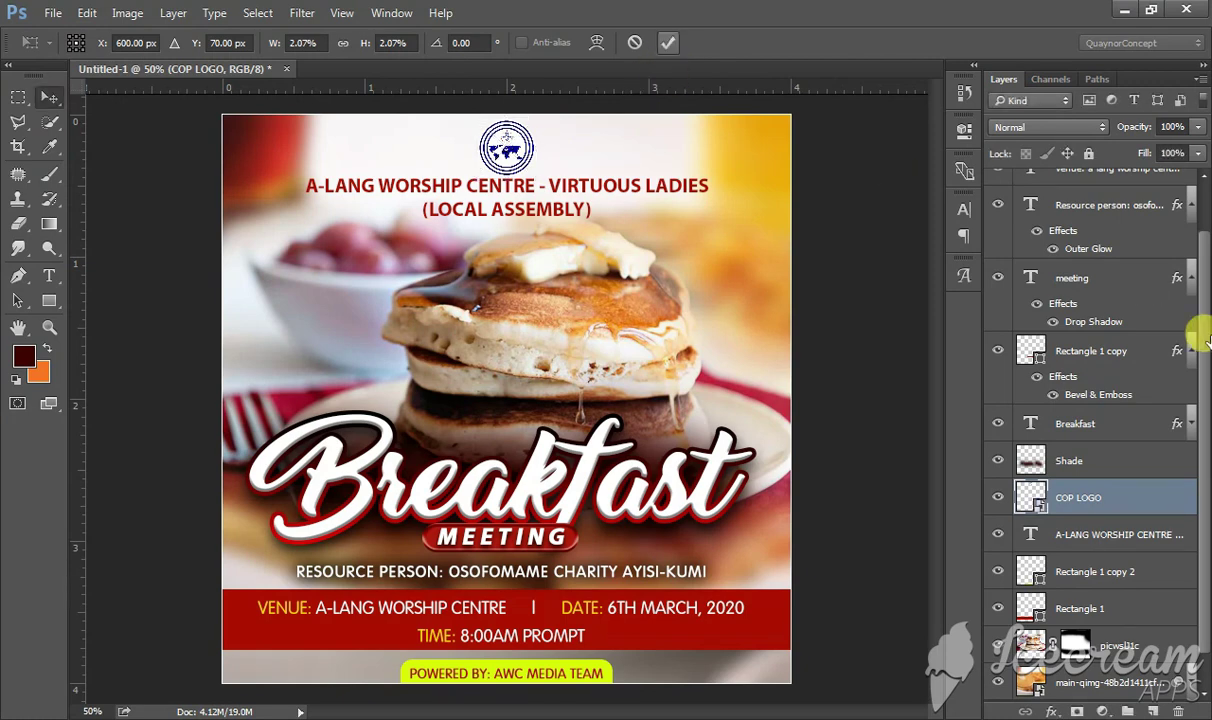
{"action": "scroll", "coordinate": [1135, 265], "scroll_direction": "up", "scroll_amount": 2}
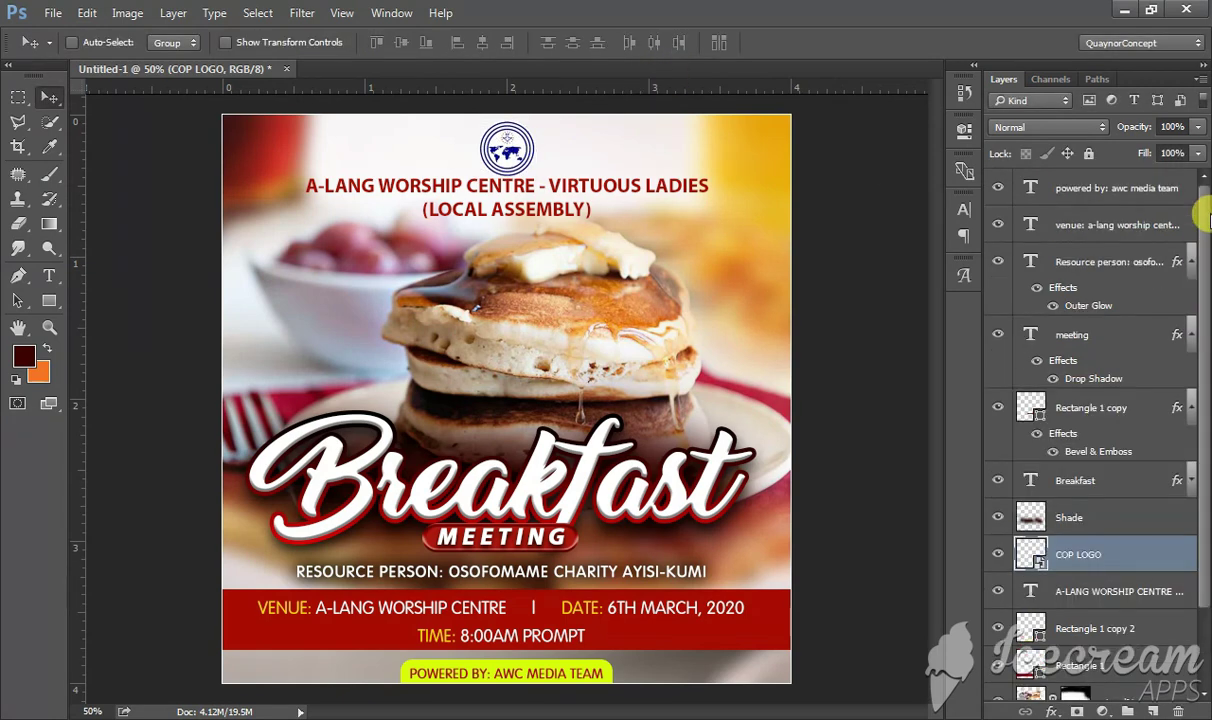
Add a top Color Lookup adjustment using Crisp_Warm.look at 50% opacity.
{"action": "left_click", "coordinate": [1040, 176]}
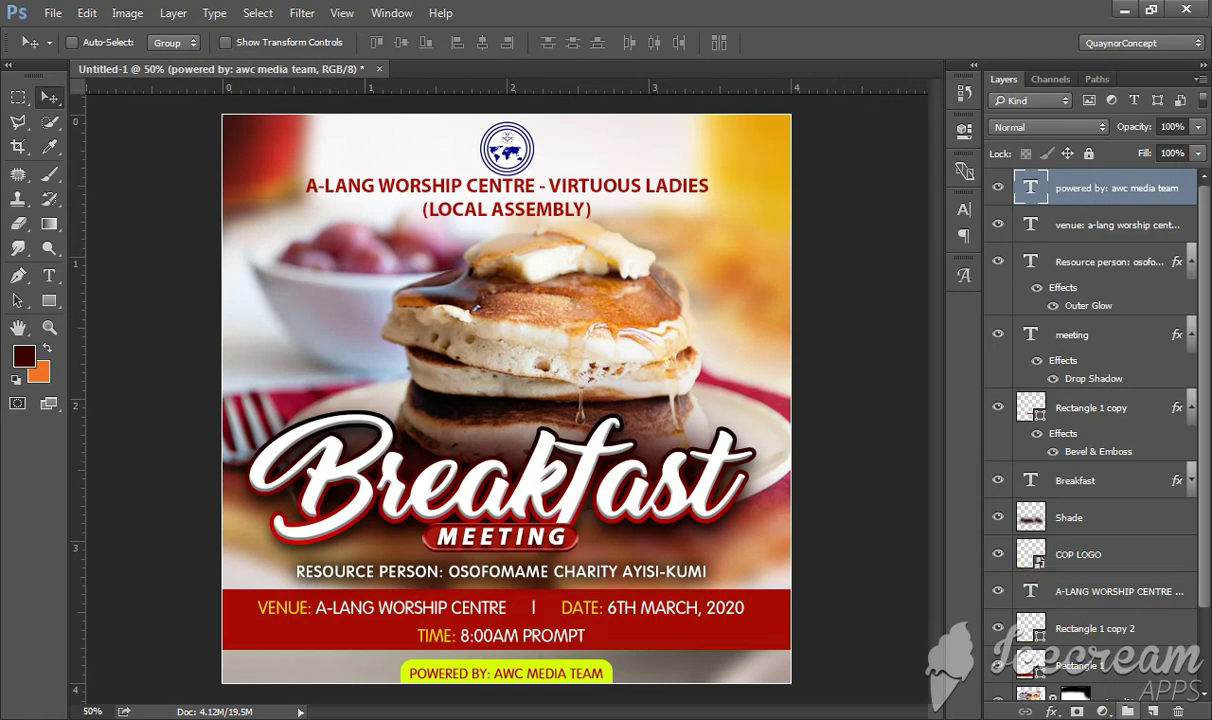
{"action": "left_click", "coordinate": [1102, 711]}
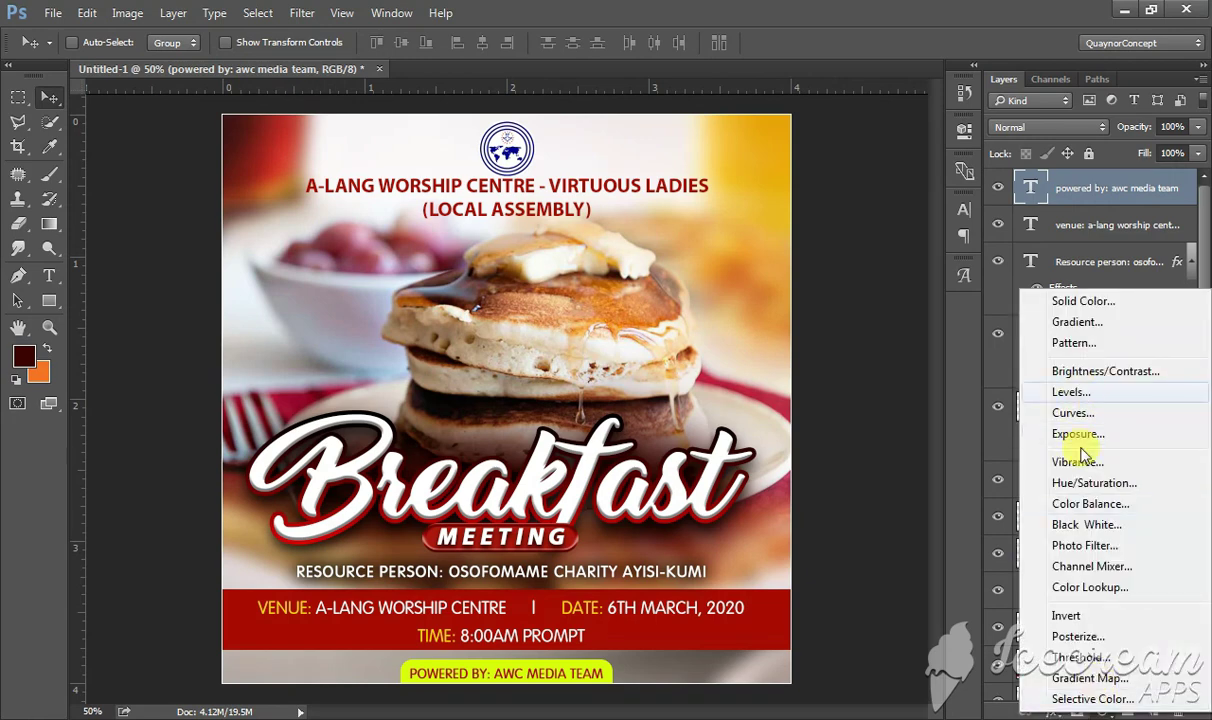
{"action": "left_click", "coordinate": [1090, 587]}
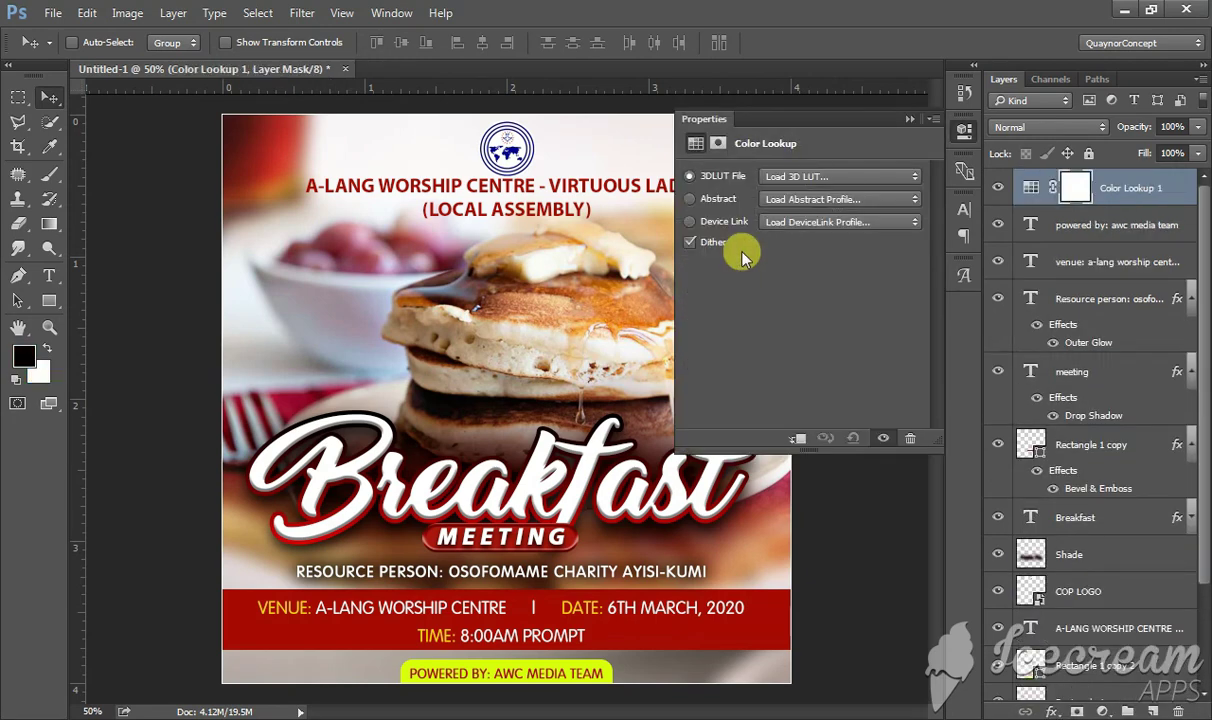
{"action": "left_click", "coordinate": [805, 176]}
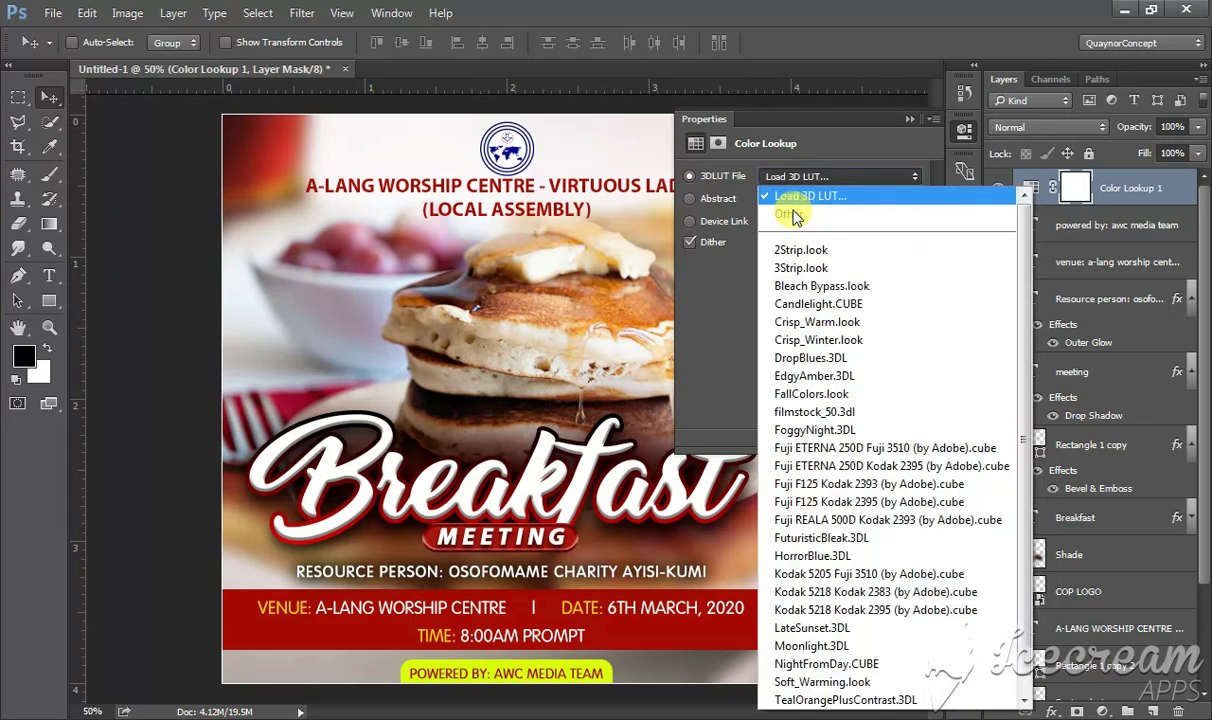
{"action": "left_click", "coordinate": [790, 304]}
{"action": "left_click", "coordinate": [800, 177]}
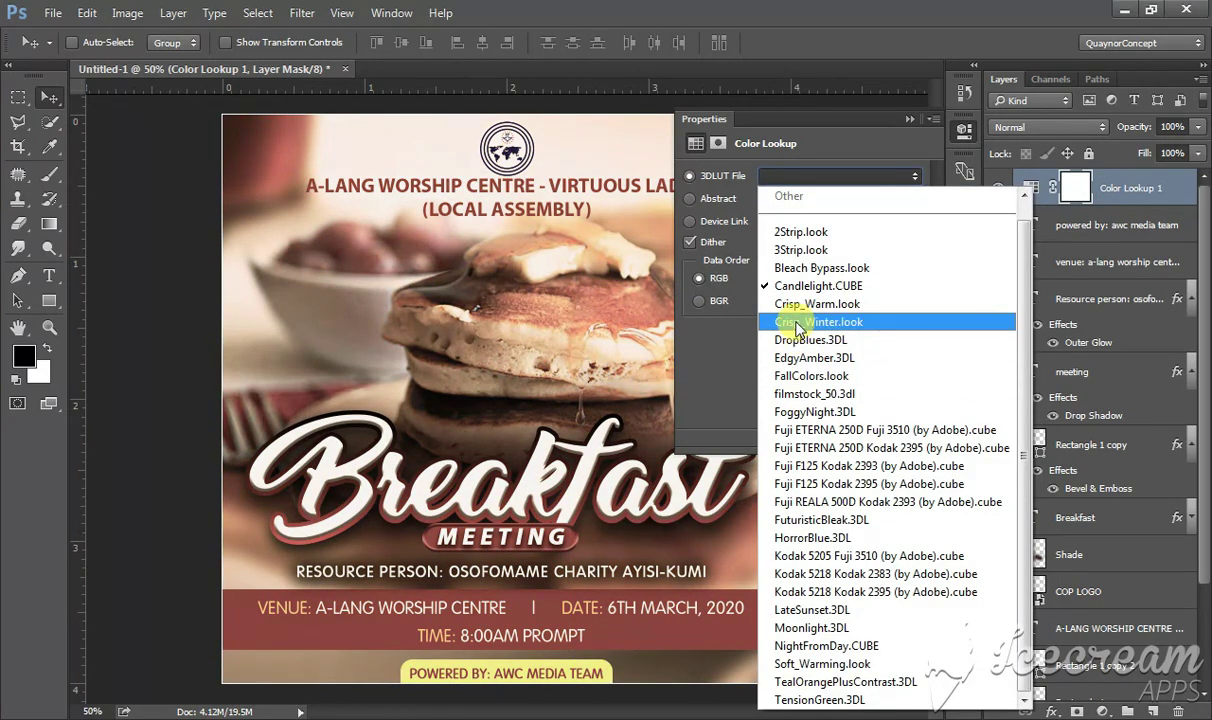
{"action": "left_click", "coordinate": [792, 304]}
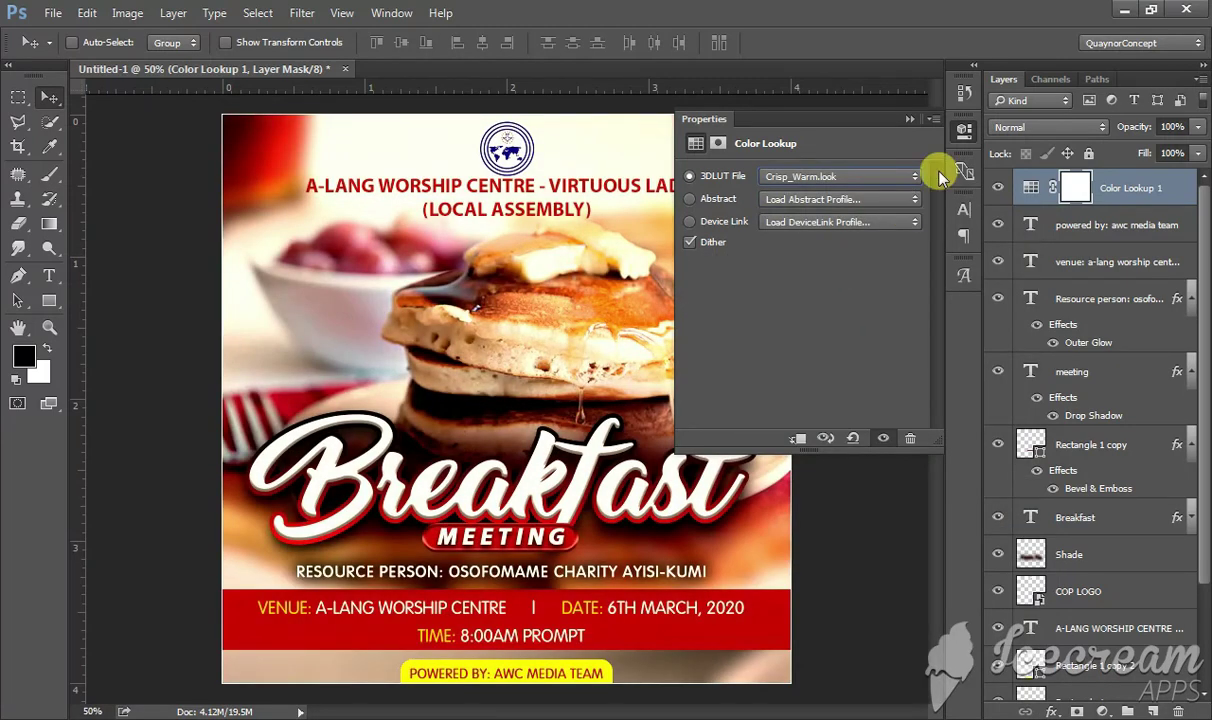
{"action": "left_click", "coordinate": [964, 130]}
{"action": "left_click", "coordinate": [1127, 128]}
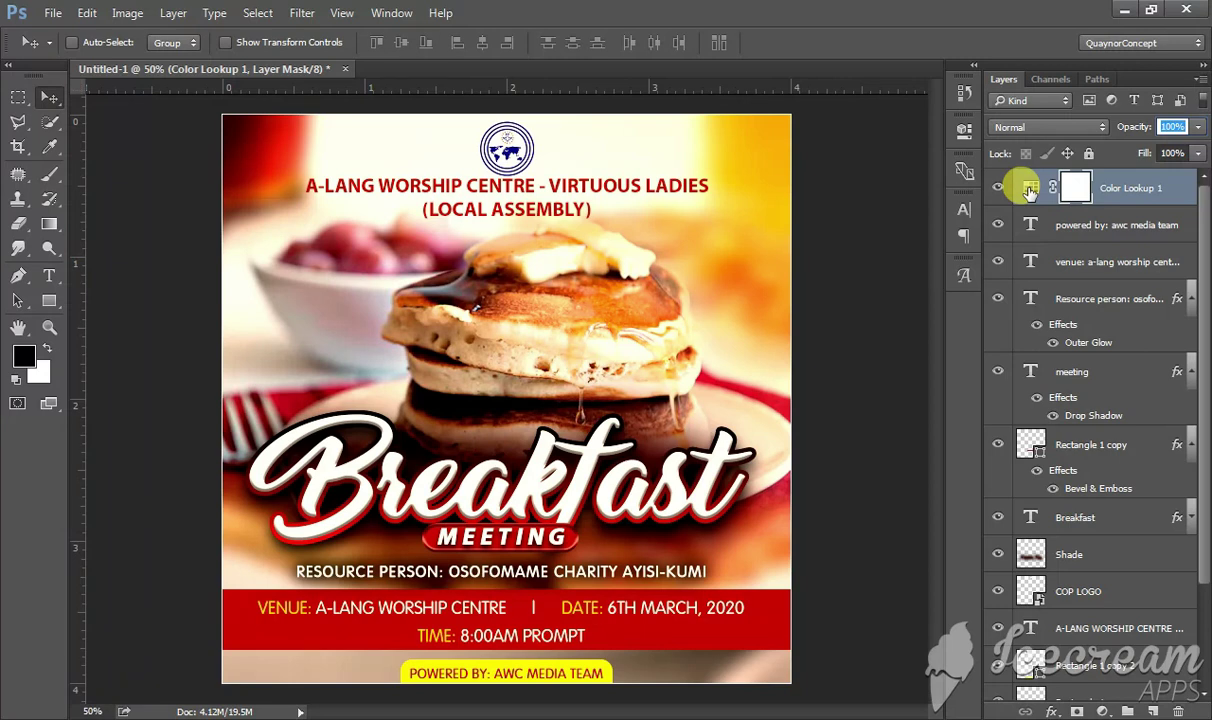
{"action": "type", "text": "50"}
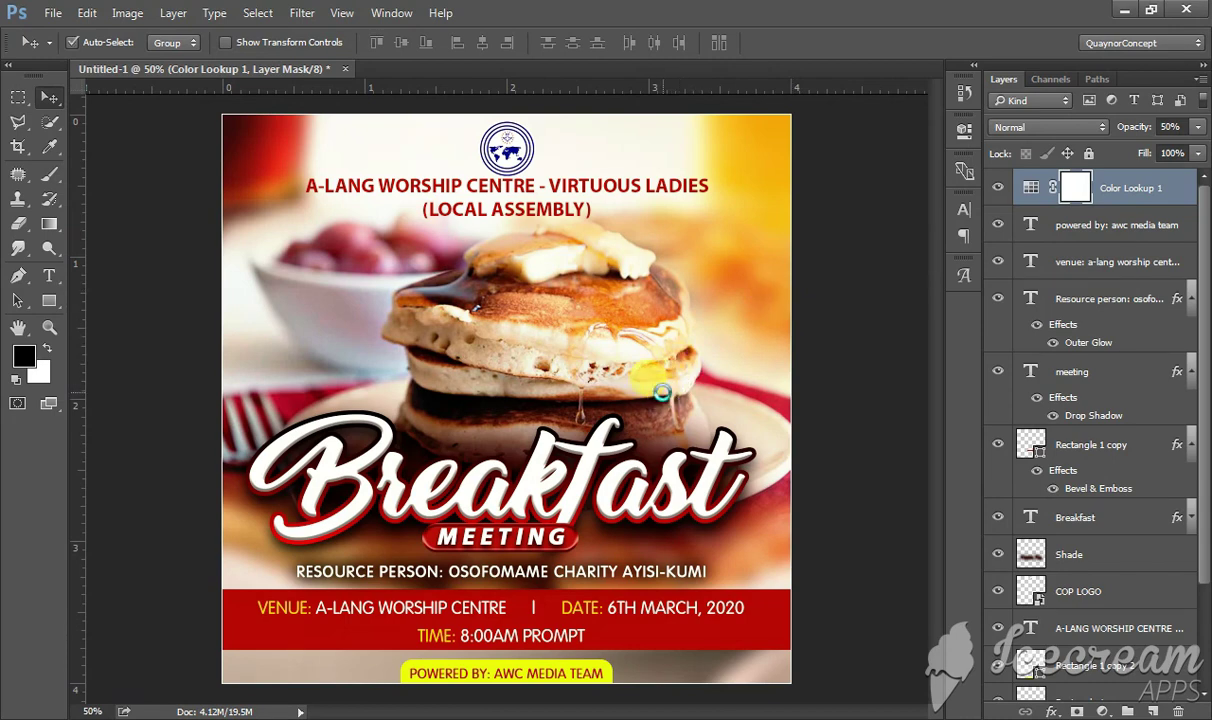
Save the flyer as Breakfast Meeting Poster.psd in TUTORIALS > Tutorial 2.
{"action": "key", "text": "ctrl+shift+s"}
{"action": "mouse_move", "coordinate": [218, 164]}
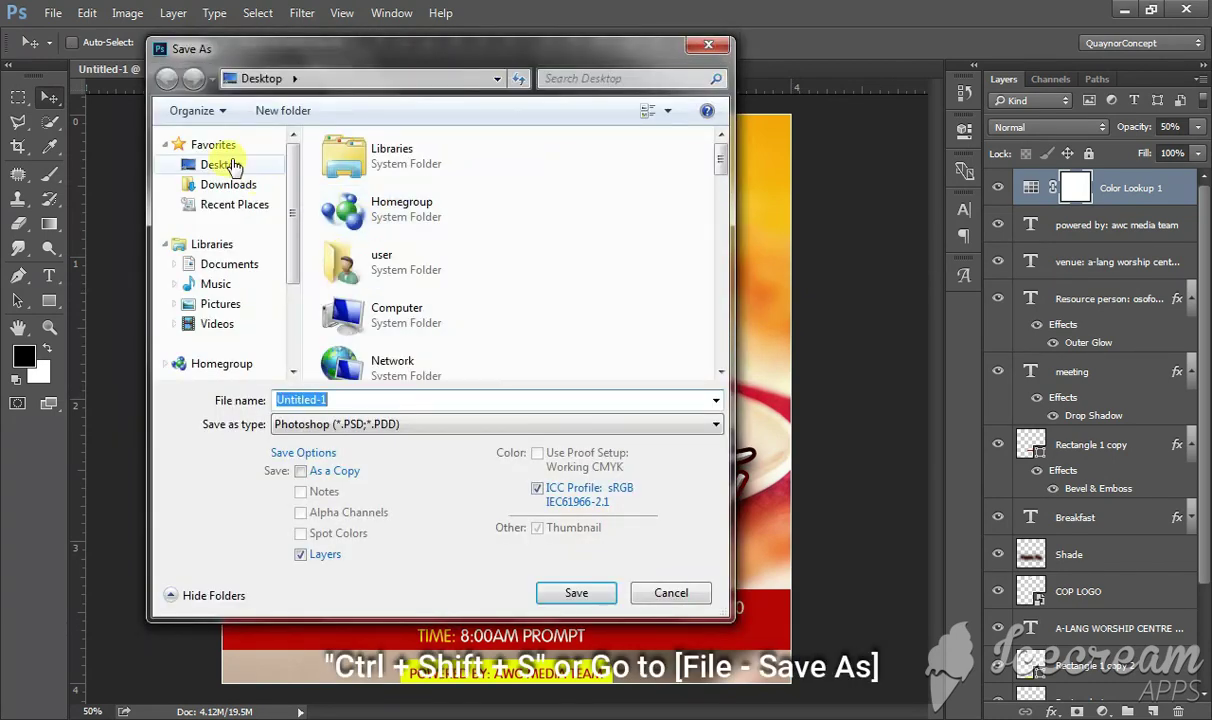
{"action": "left_click", "coordinate": [243, 174]}
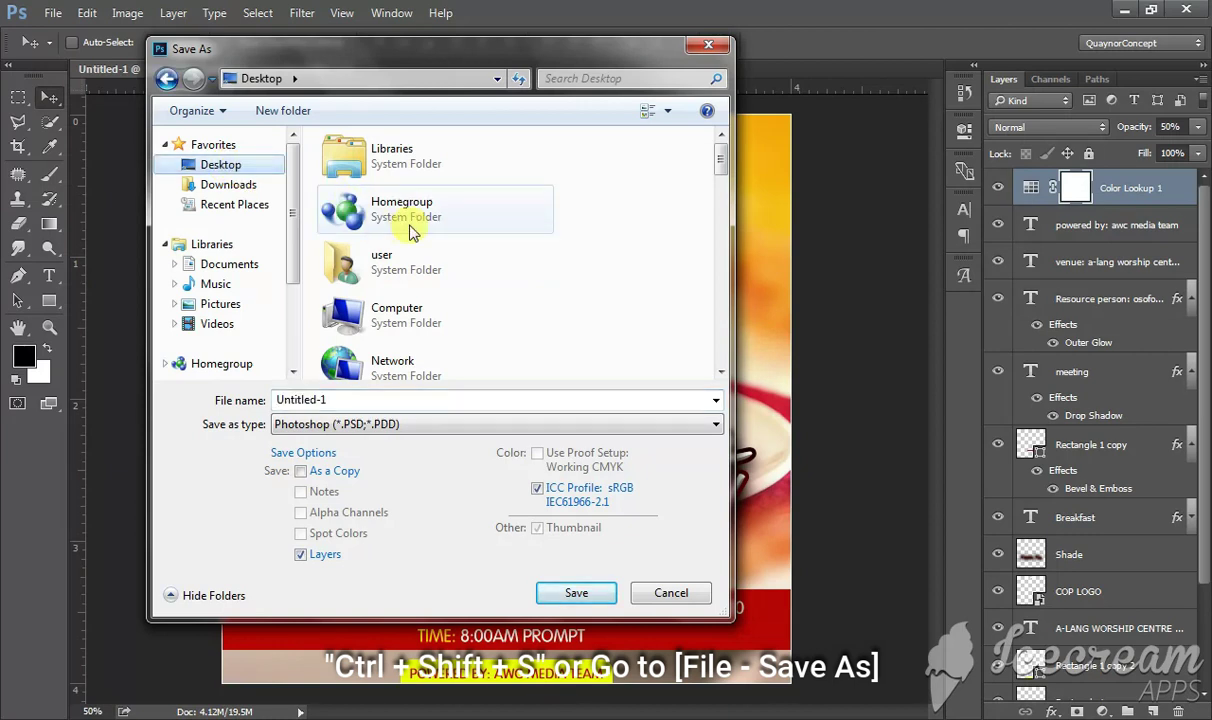
{"action": "left_click", "coordinate": [416, 224]}
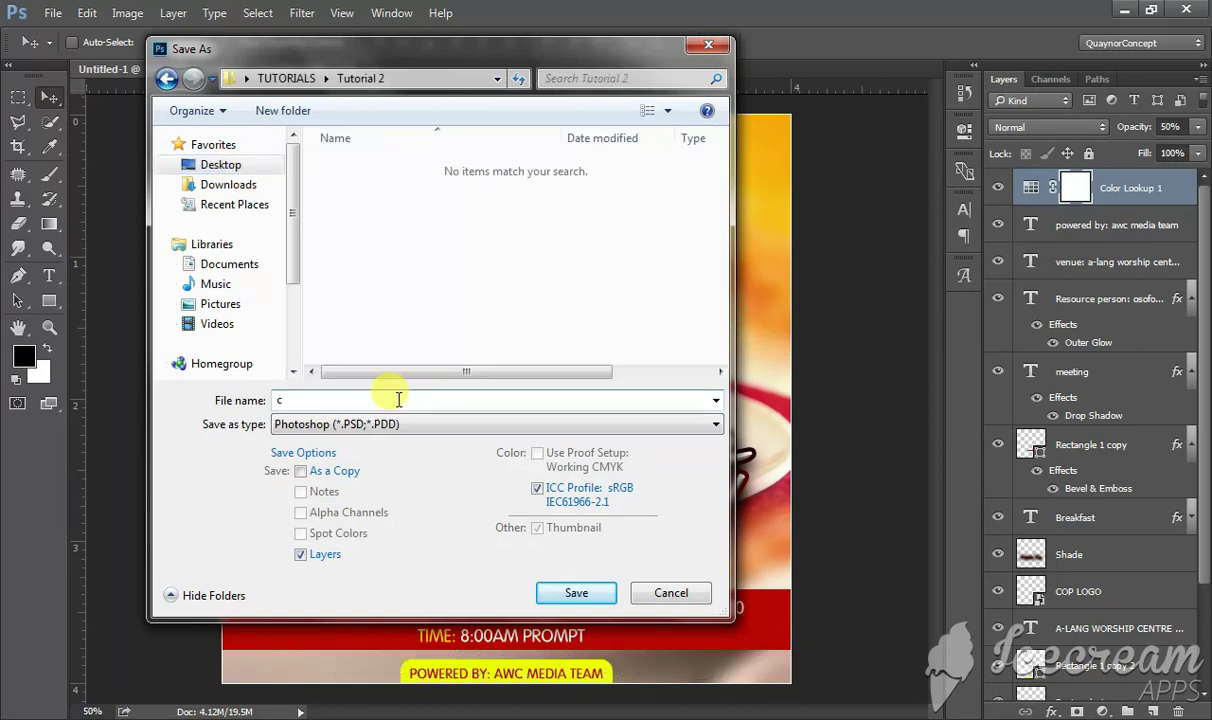
{"action": "type", "text": "Breakfast Meeting Poster"}
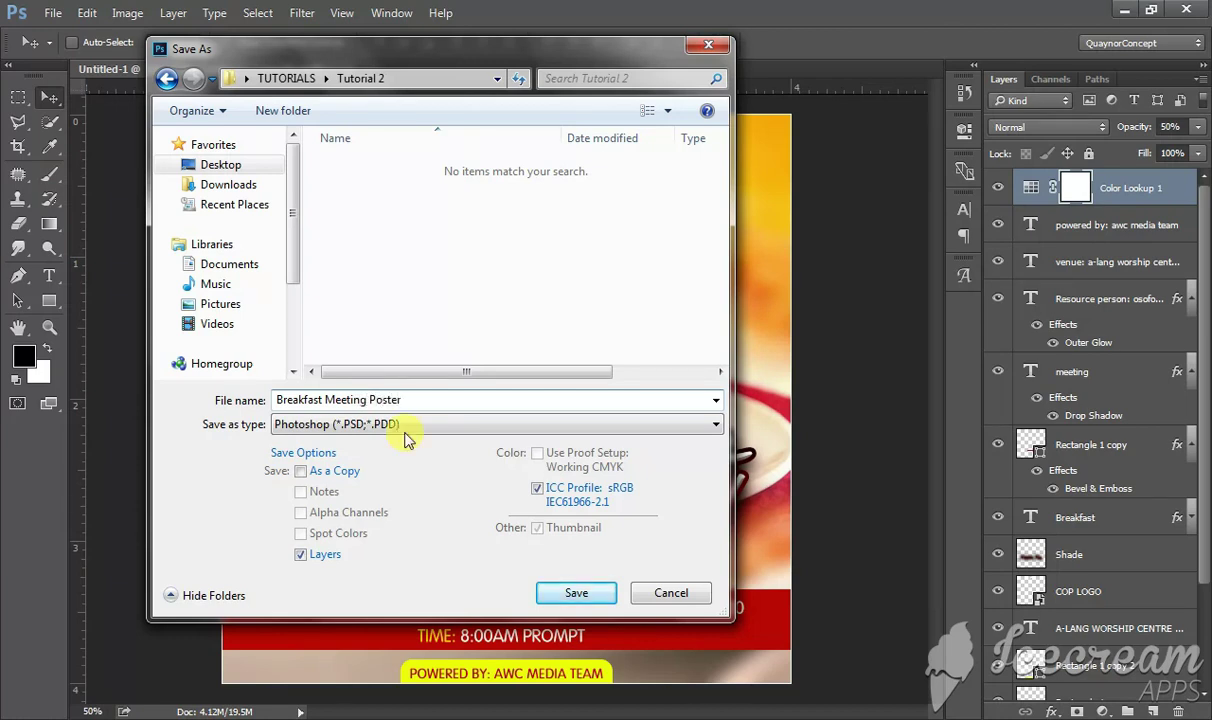
{"action": "left_click", "coordinate": [573, 594]}
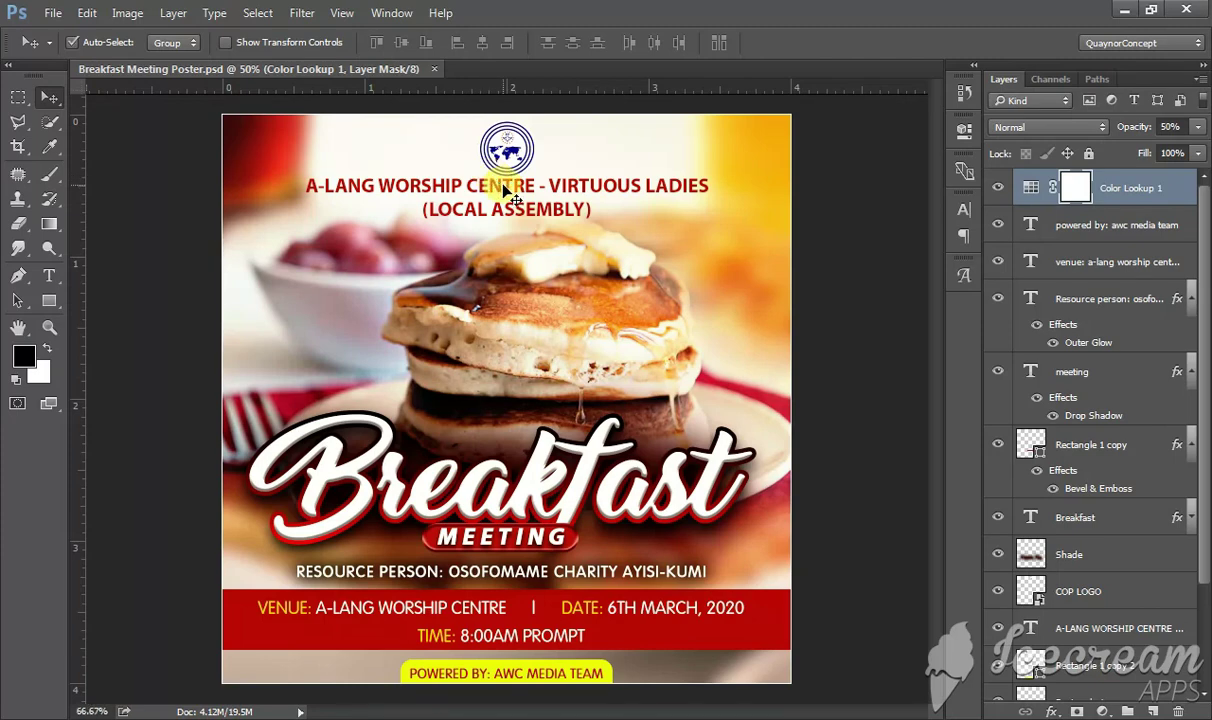
{"action": "key", "text": "ctrl+plus"}
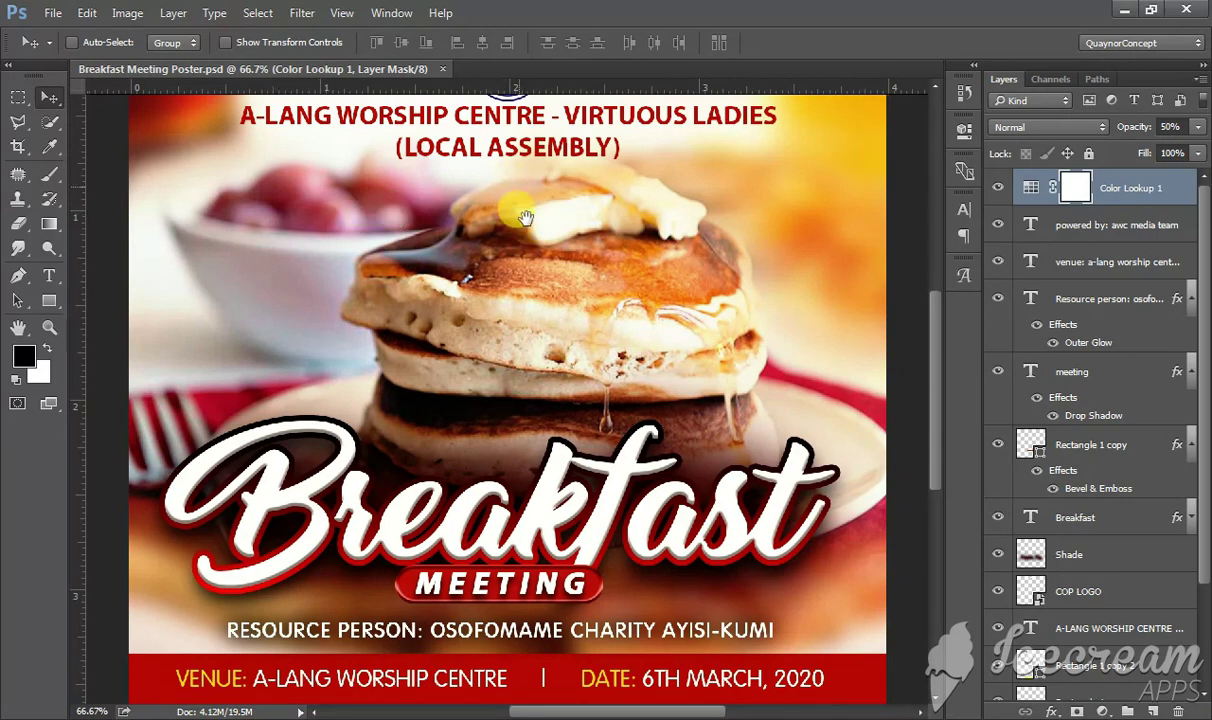
{"action": "mouse_move", "coordinate": [512, 200]}
{"action": "left_mouse_down"}
{"action": "mouse_move", "coordinate": [532, 267]}
{"action": "mouse_move", "coordinate": [527, 313]}
{"action": "left_mouse_up"}
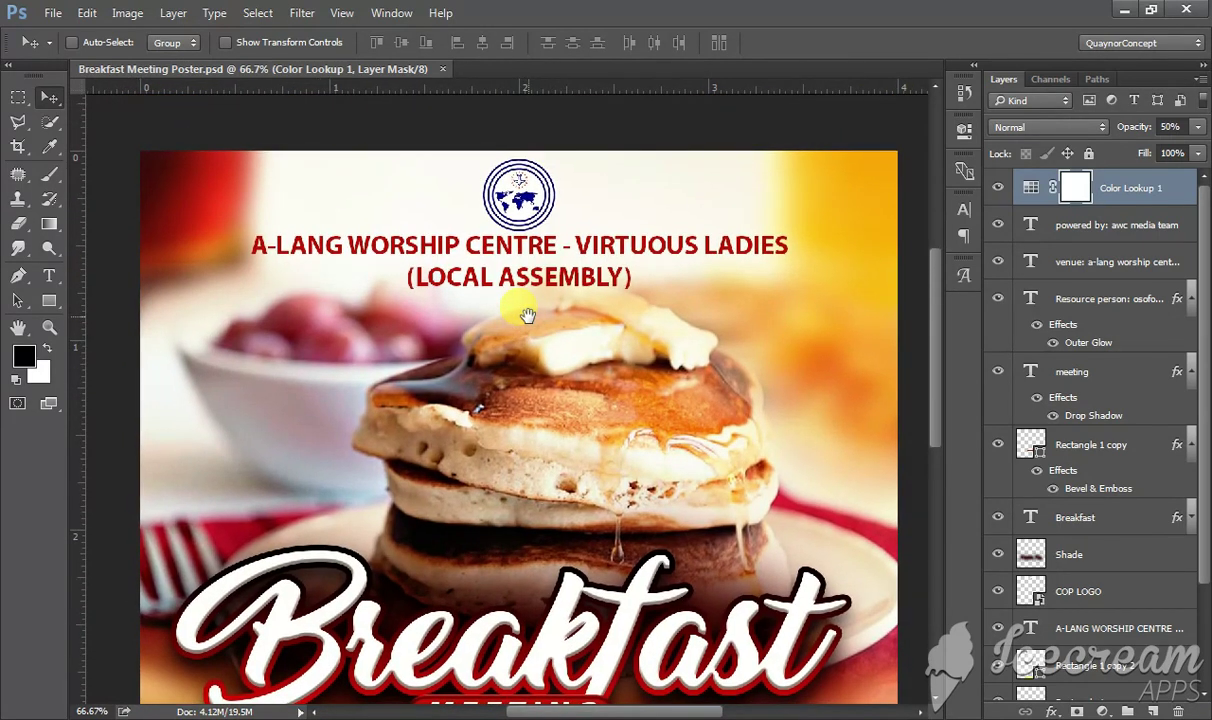
{"action": "left_click_drag", "start_coordinate": [515, 328], "coordinate": [525, 231]}
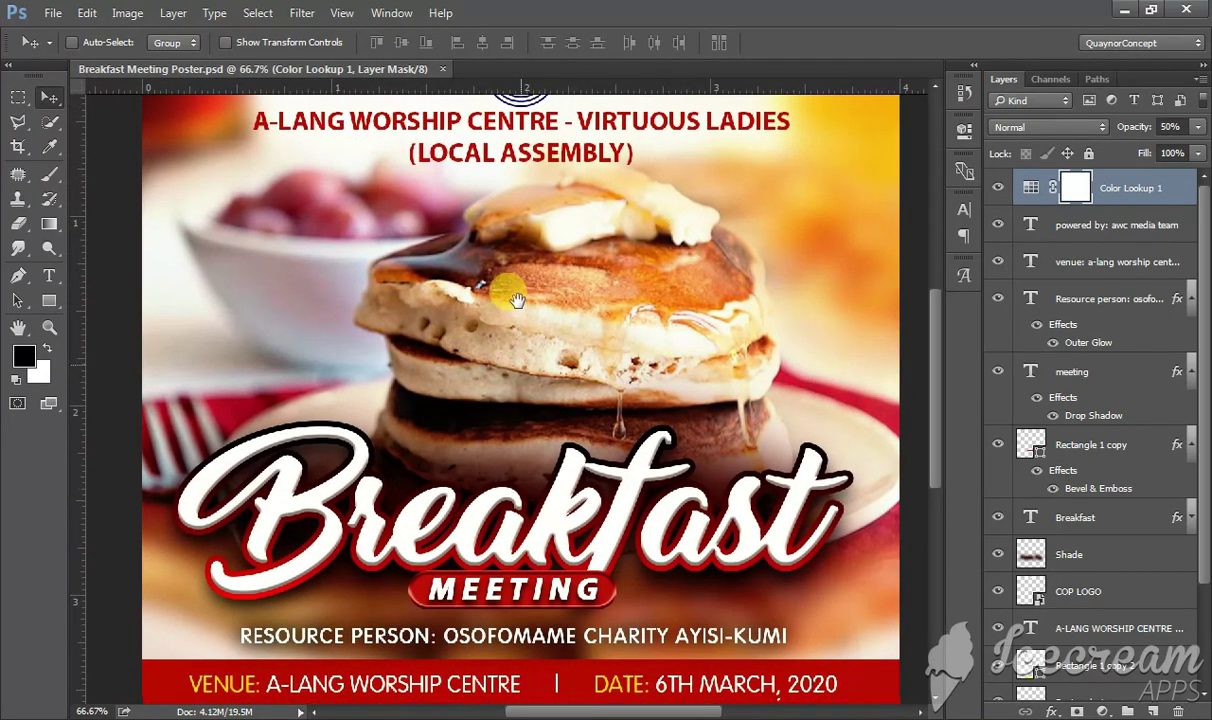
{"action": "left_click_drag", "start_coordinate": [509, 440], "coordinate": [500, 305]}
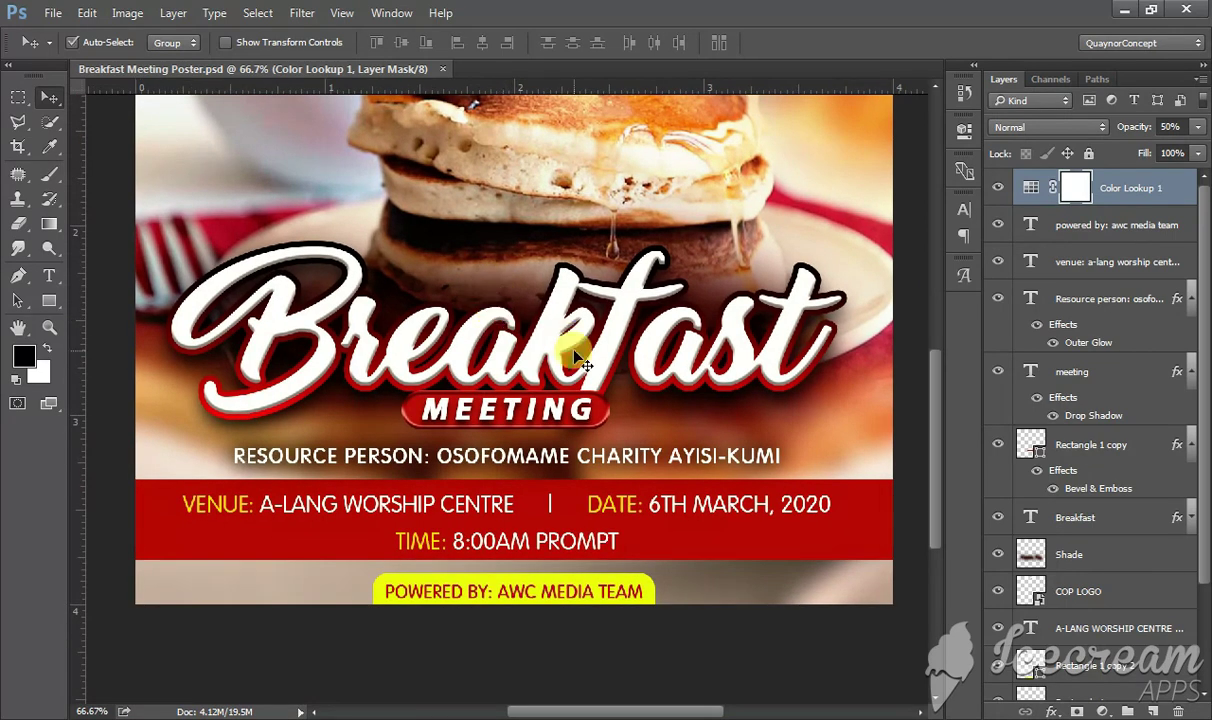
{"action": "key", "text": "ctrl+minus"}
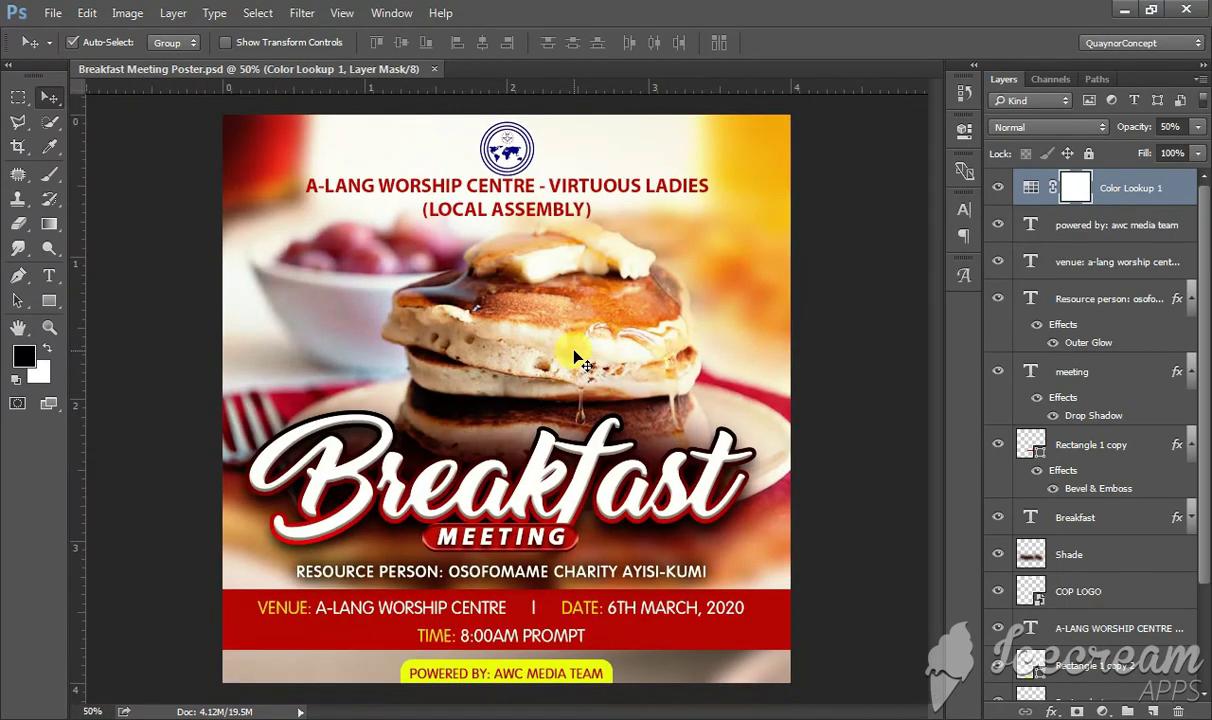
{"action": "key", "text": "ctrl+minus"}
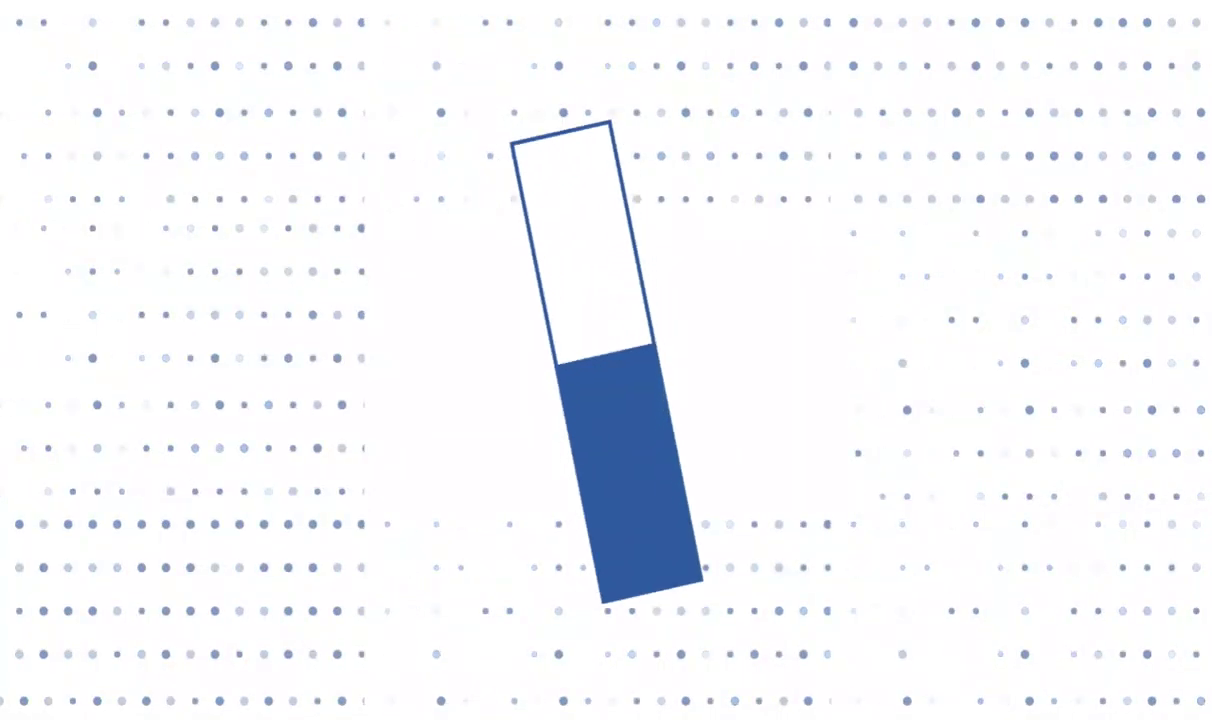